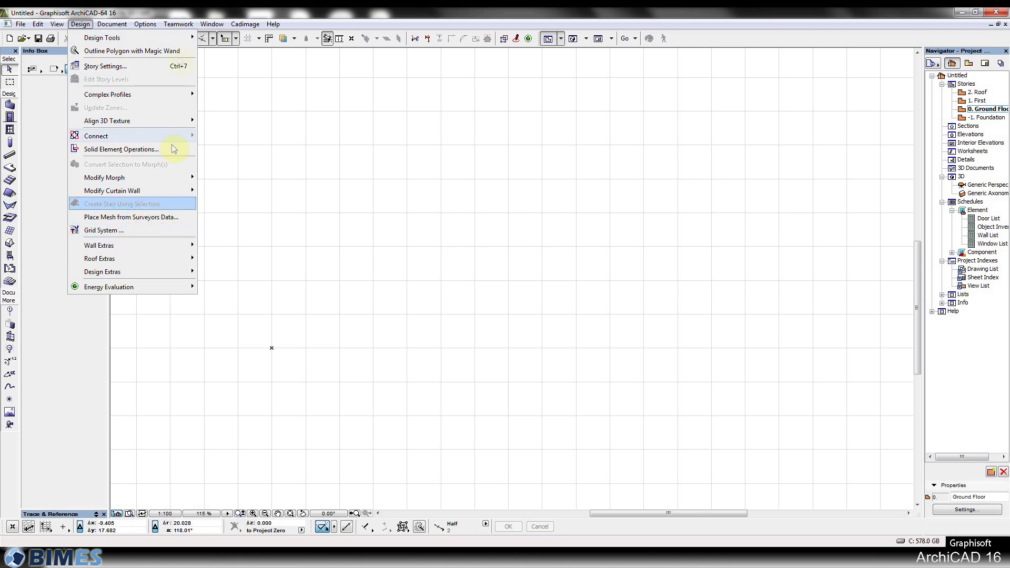
Step: Activate the Grid Element tool and open its default settings dialog
click(180, 18)
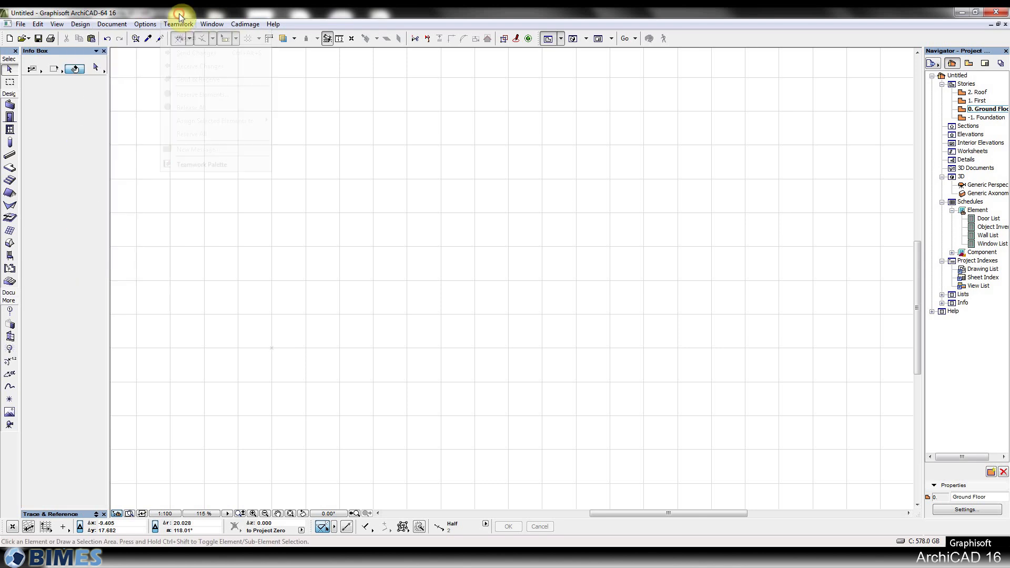
click(8, 312)
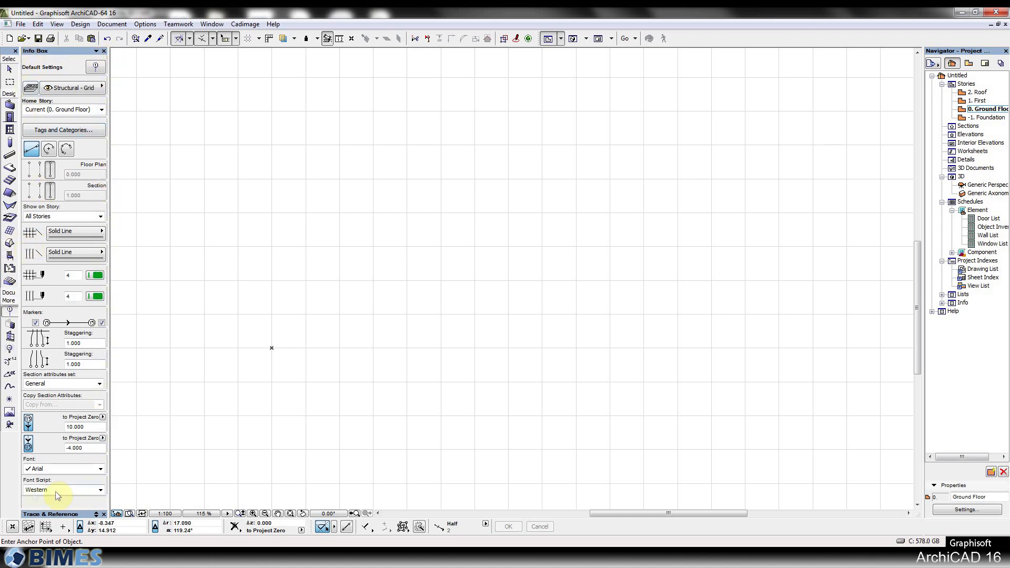
click(95, 67)
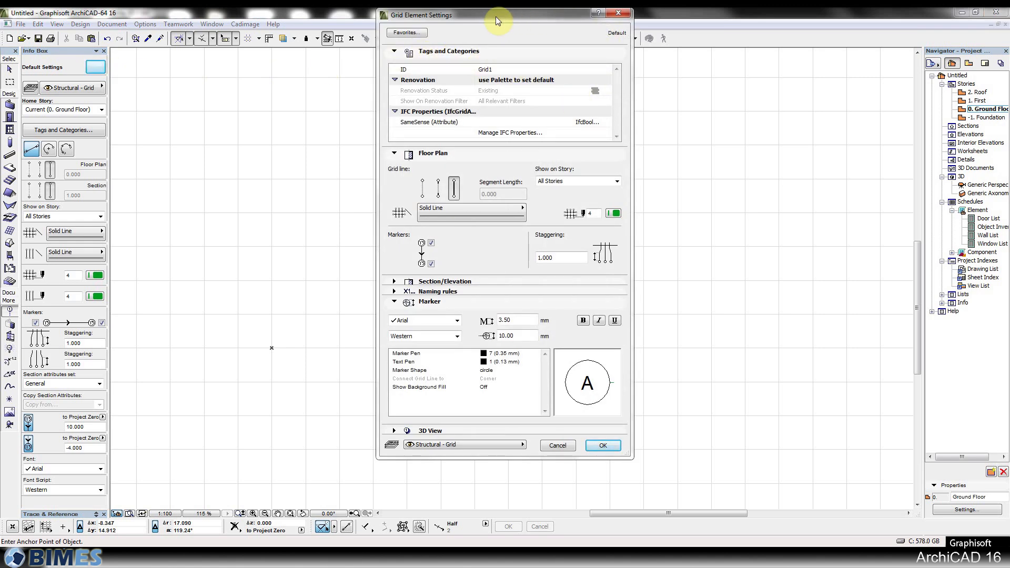
drag(496, 19, 490, 59)
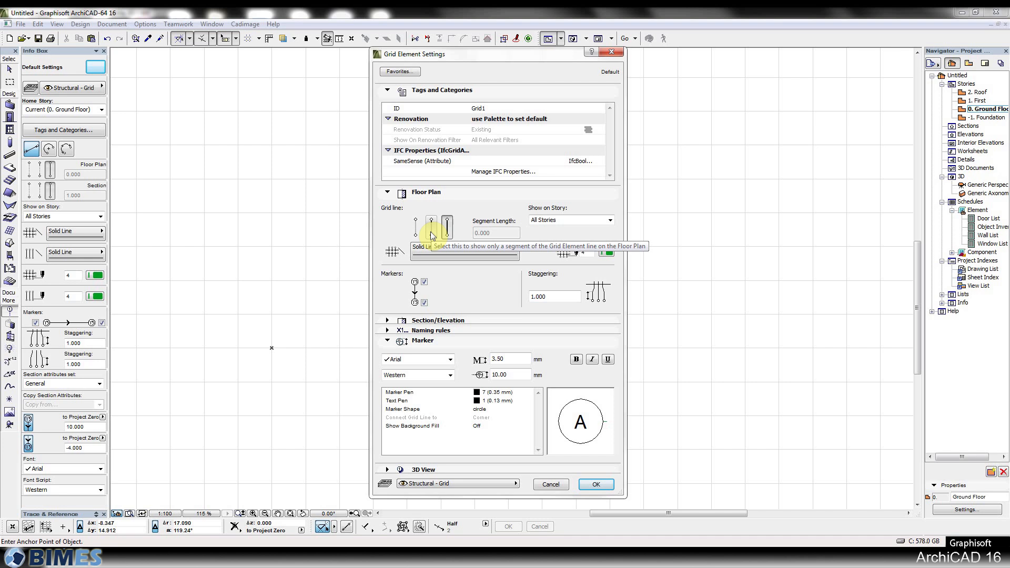
Step: Try the segment-only and no-line displays for the floor plan grid line, and return to the full line
click(433, 232)
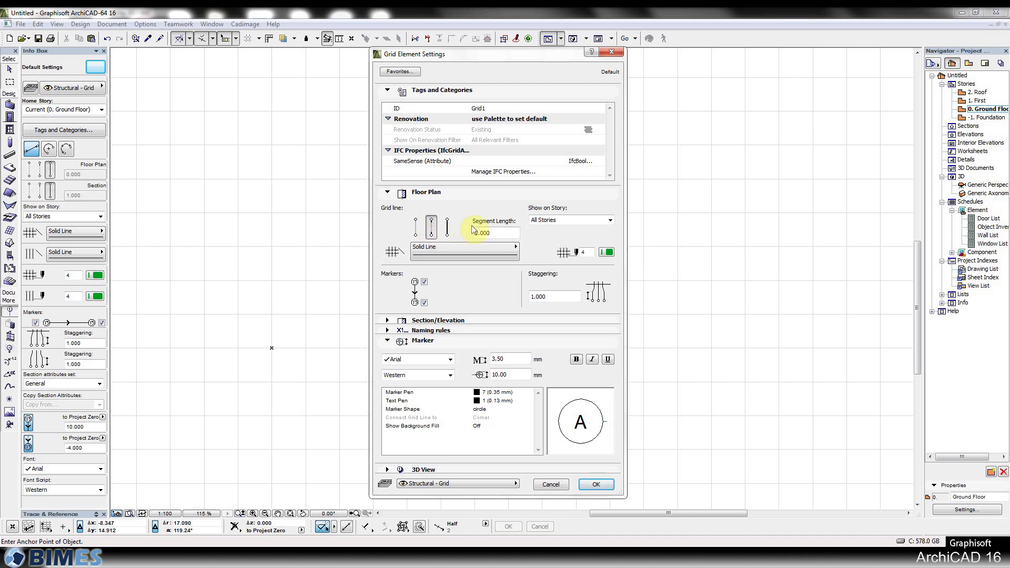
double_click(500, 232)
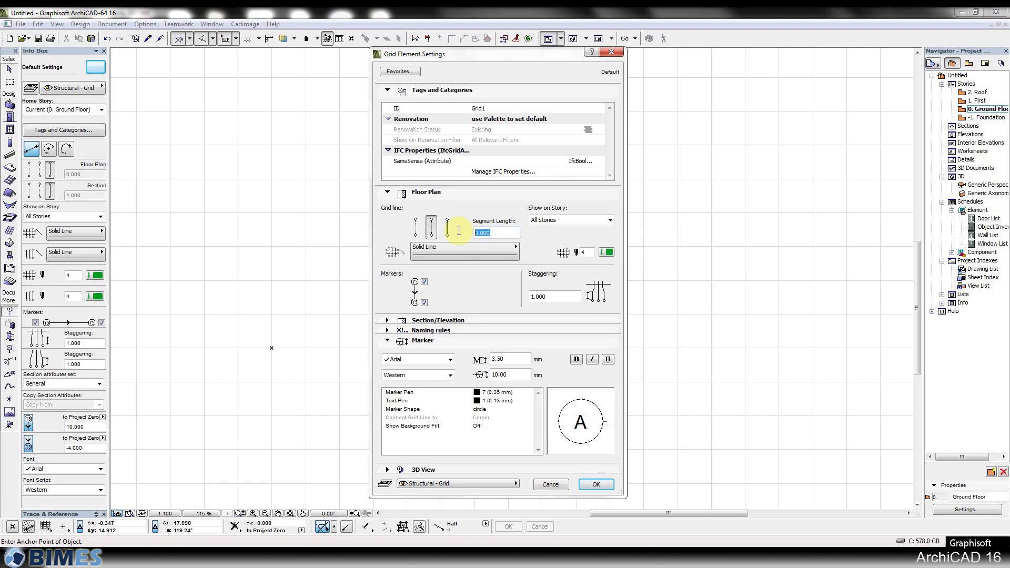
click(415, 226)
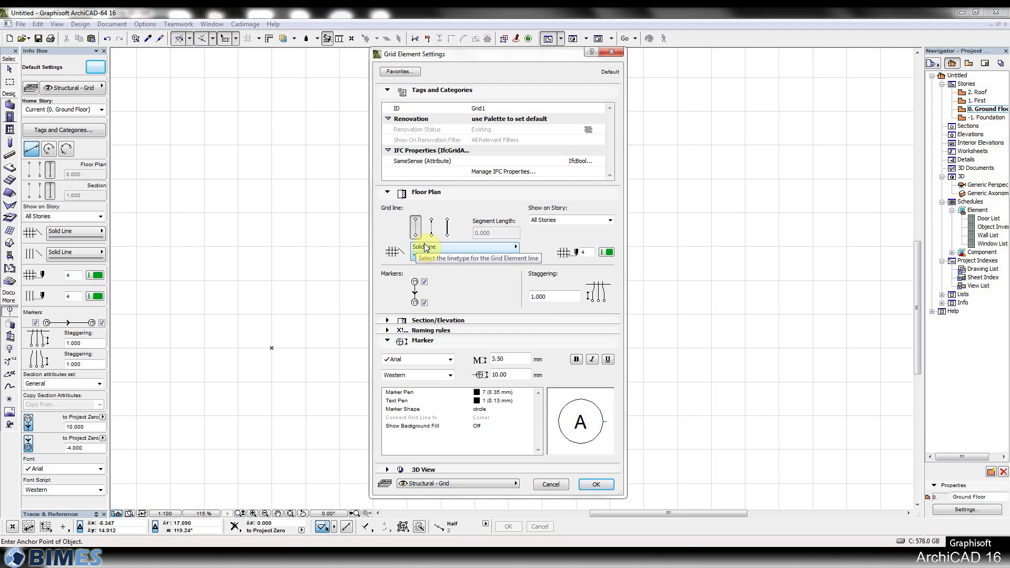
click(447, 228)
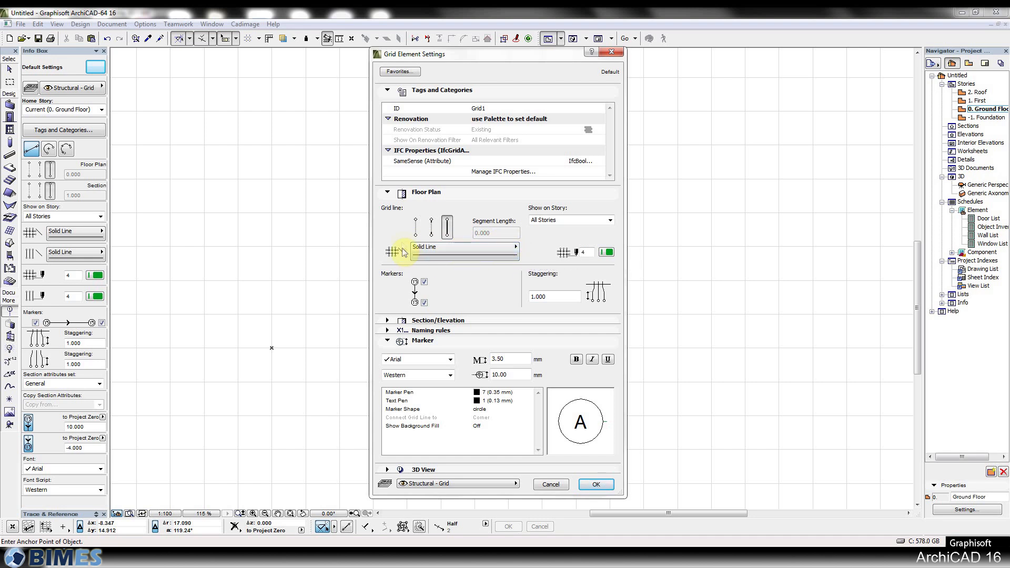
Step: Set the grid line type to Dot & Dashed for both the floor plan and the section/elevation display
click(480, 245)
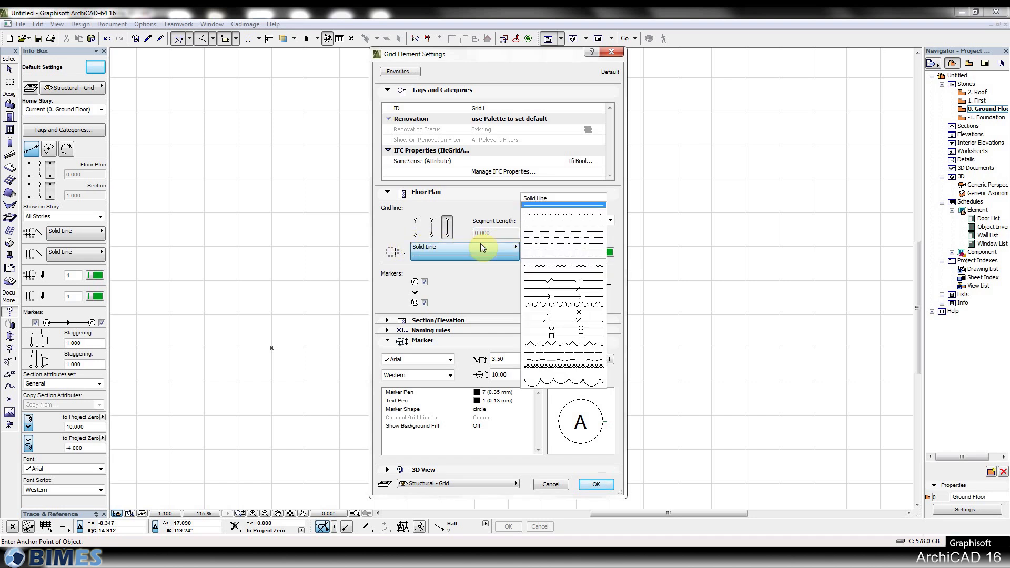
click(550, 243)
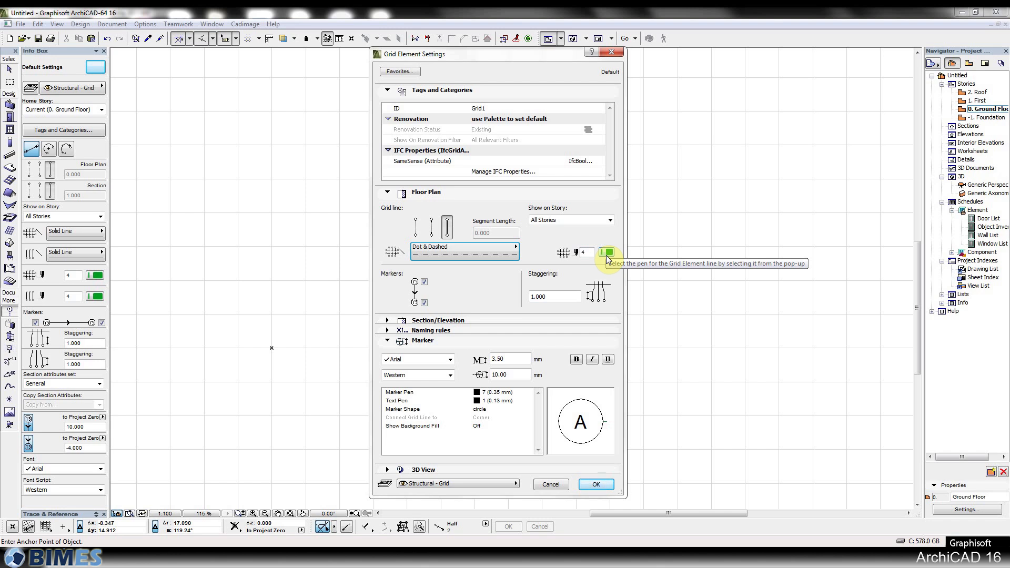
click(414, 321)
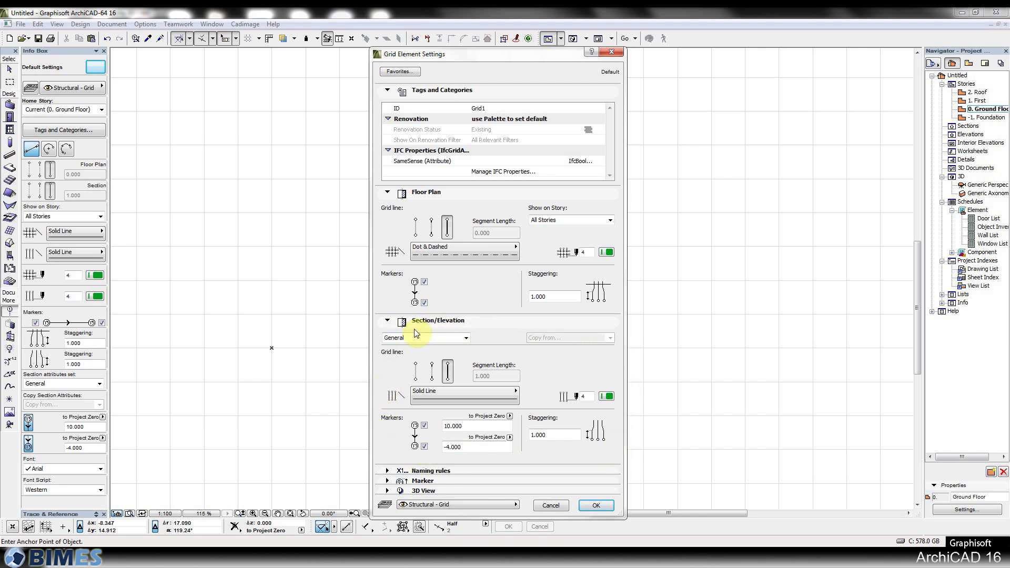
click(457, 395)
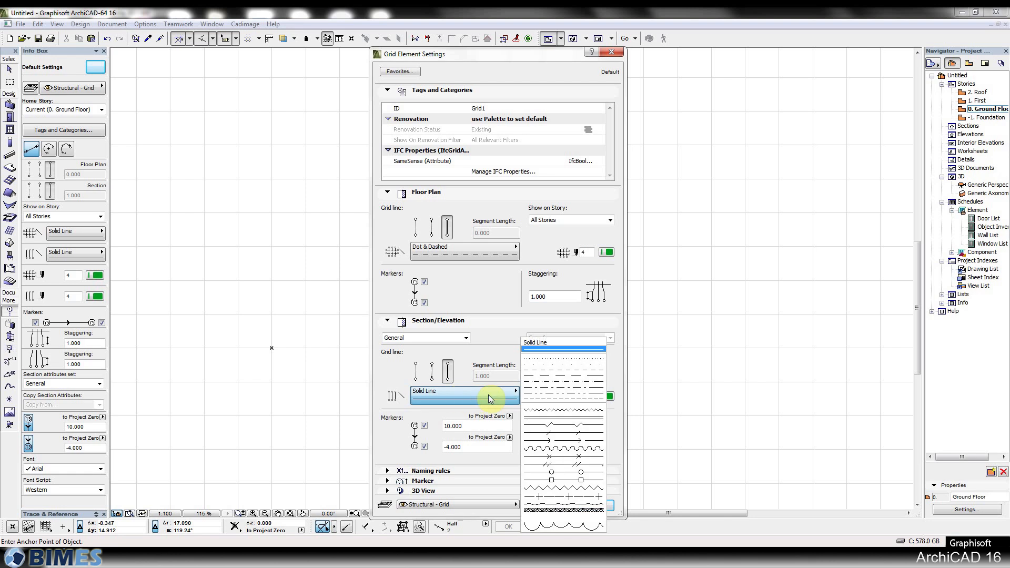
click(553, 384)
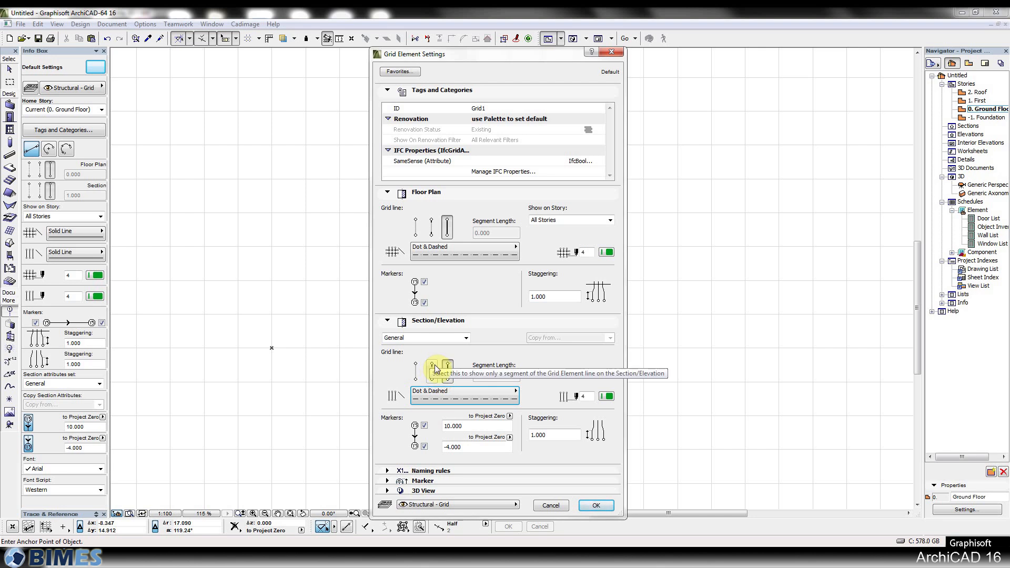
Step: For section/elevation, show grid lines as 2.000 segments and keep only the upper marker, at 14.000 to Project Zero
click(432, 377)
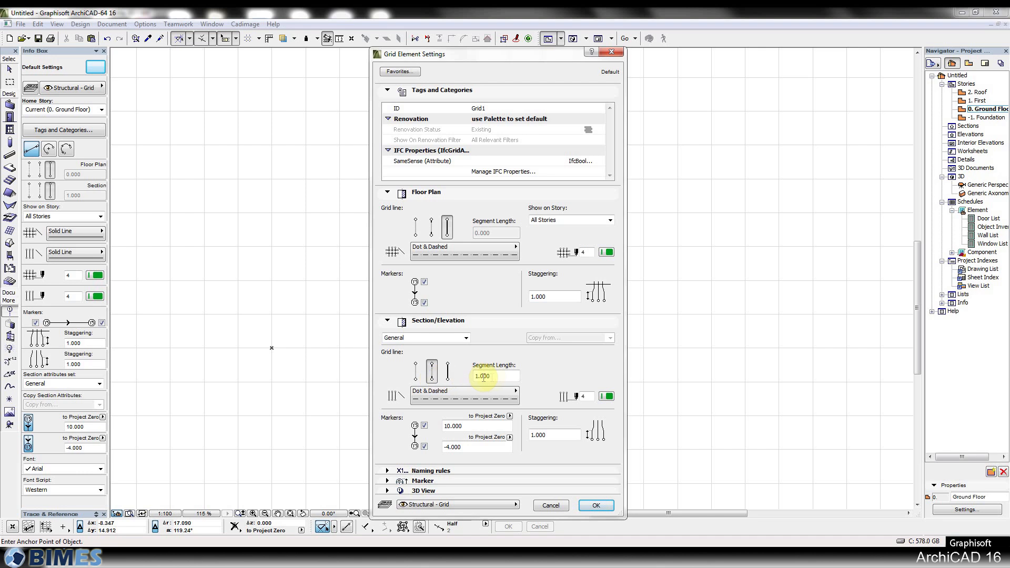
drag(497, 376, 465, 378)
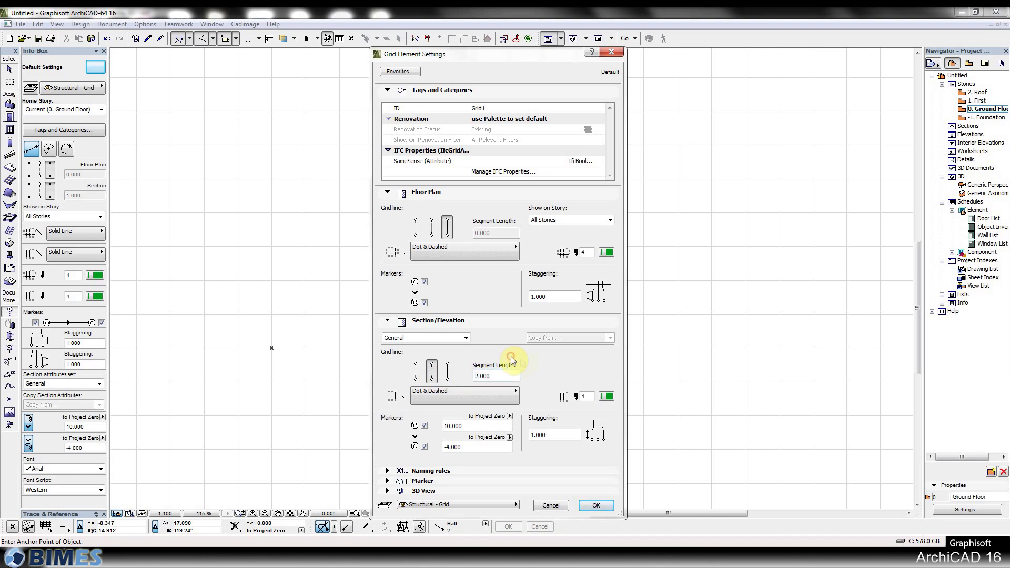
click(425, 447)
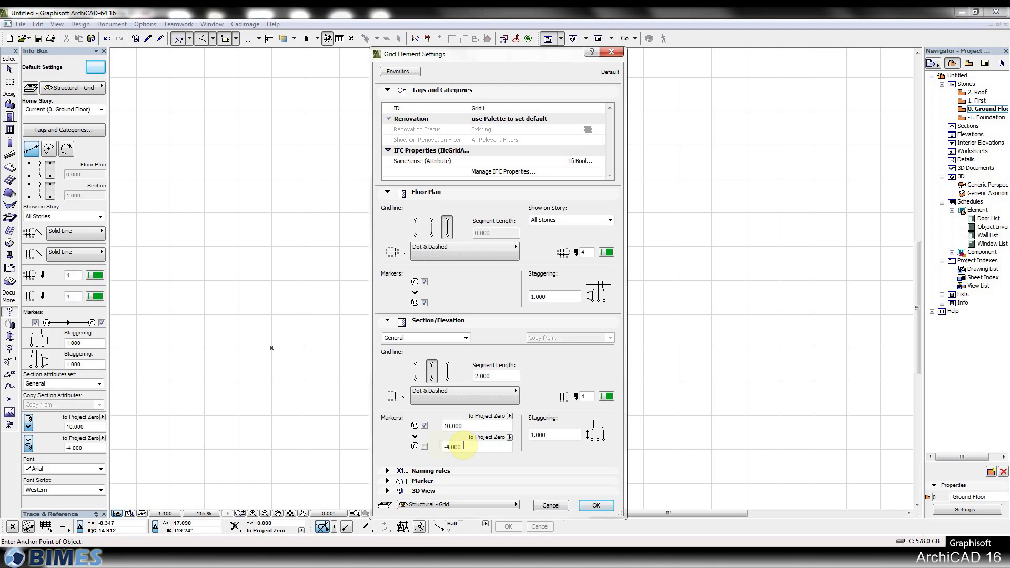
double_click(455, 426)
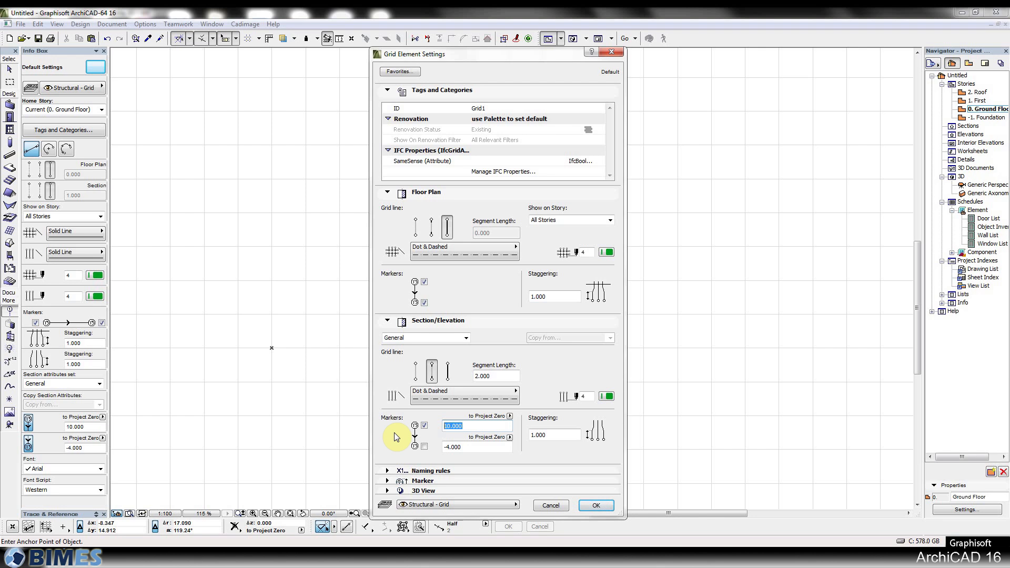
text(14)
click(403, 427)
Step: Show the naming rules and choose the A,B,C,... style for automatically generated grid names
click(431, 472)
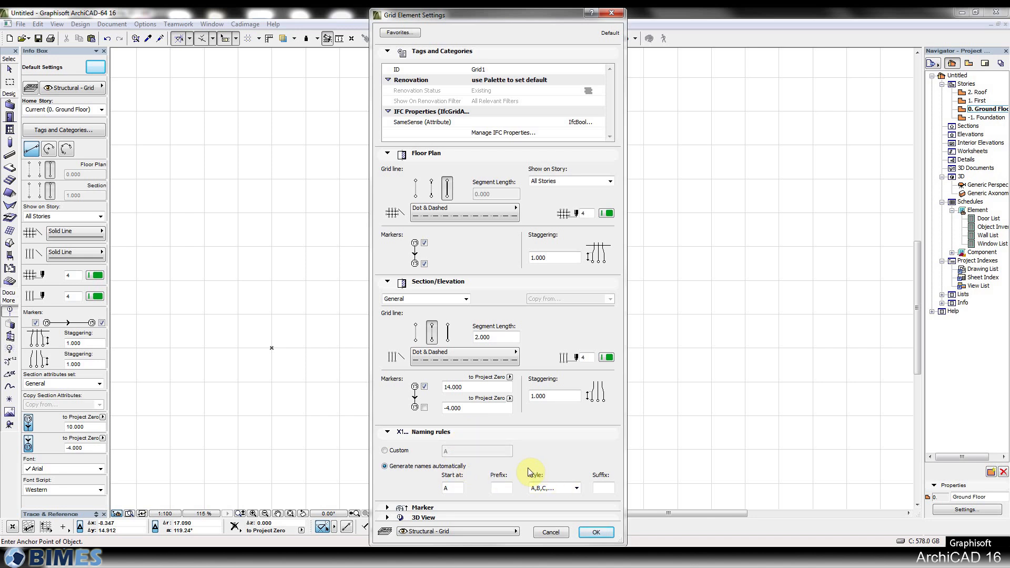
click(573, 489)
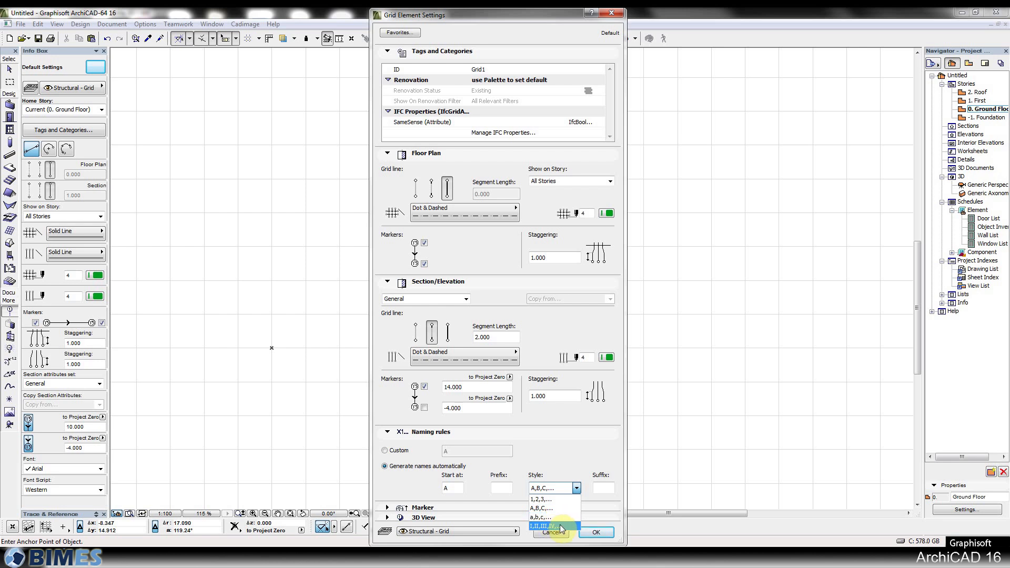
click(542, 508)
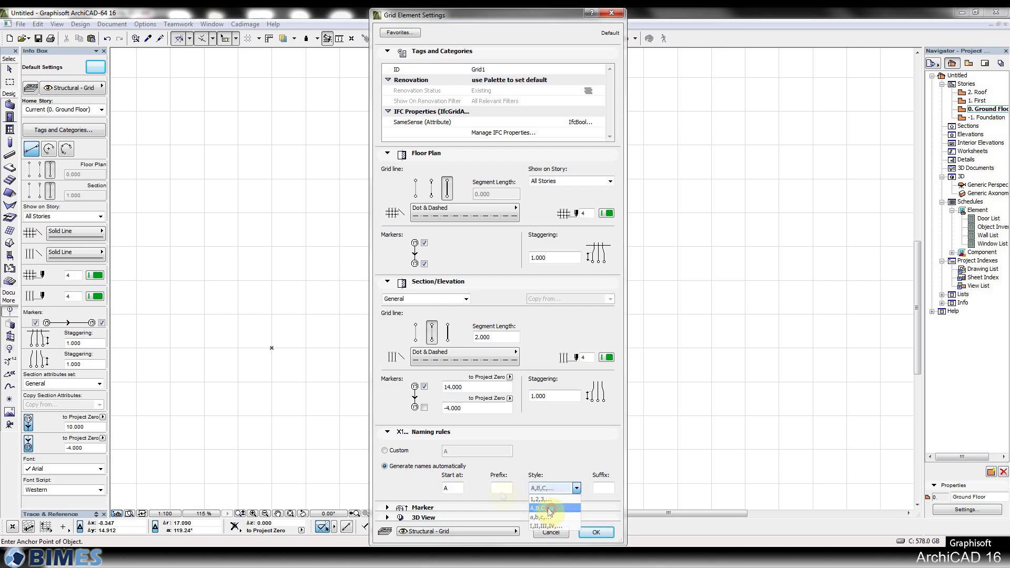
click(452, 486)
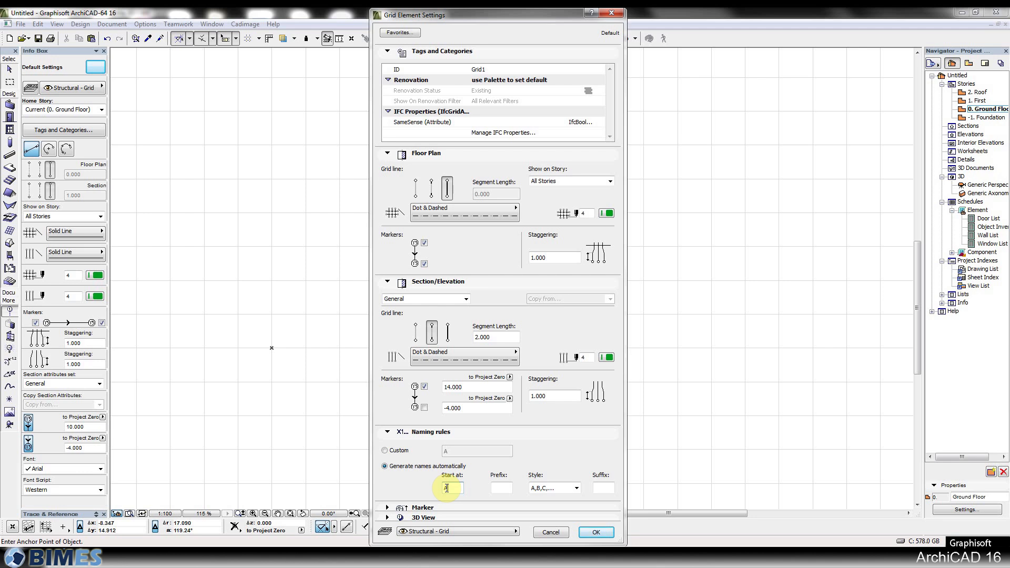
Step: Try the prefix X1 and the suffix Z1 on the automatic grid names, clearing each one
click(503, 487)
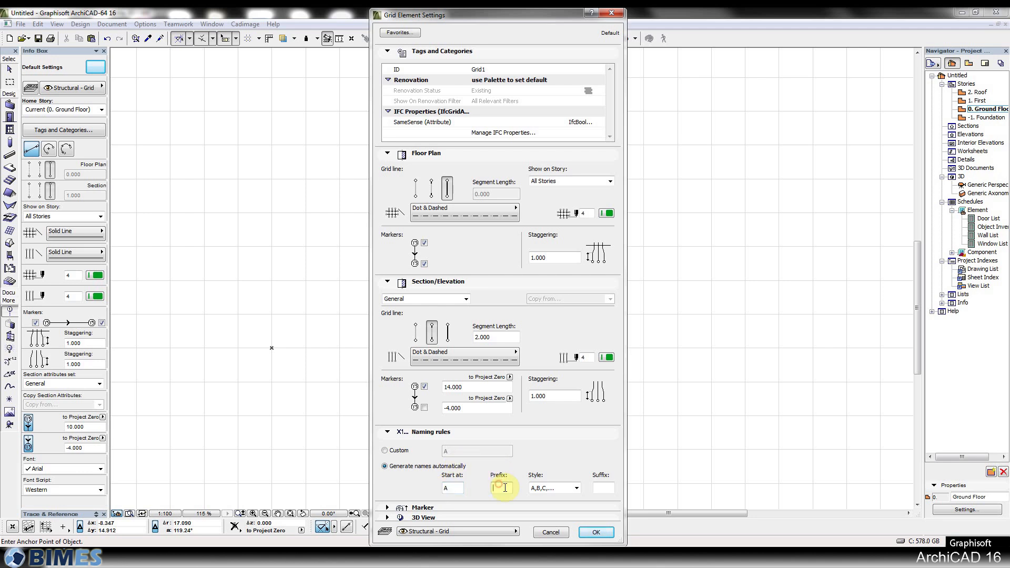
text(X1)
drag(504, 487, 482, 487)
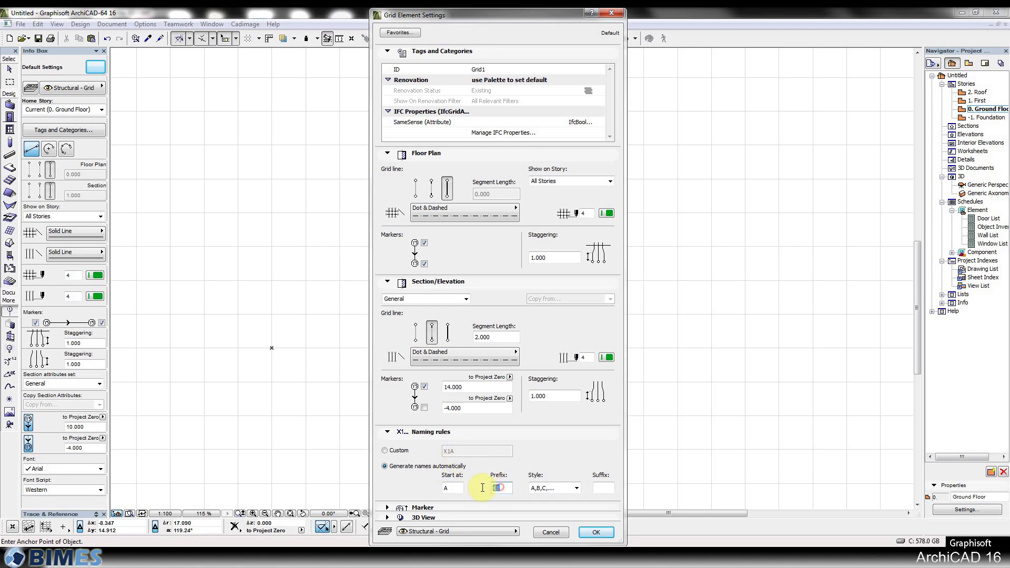
key(BackSpace)
click(598, 488)
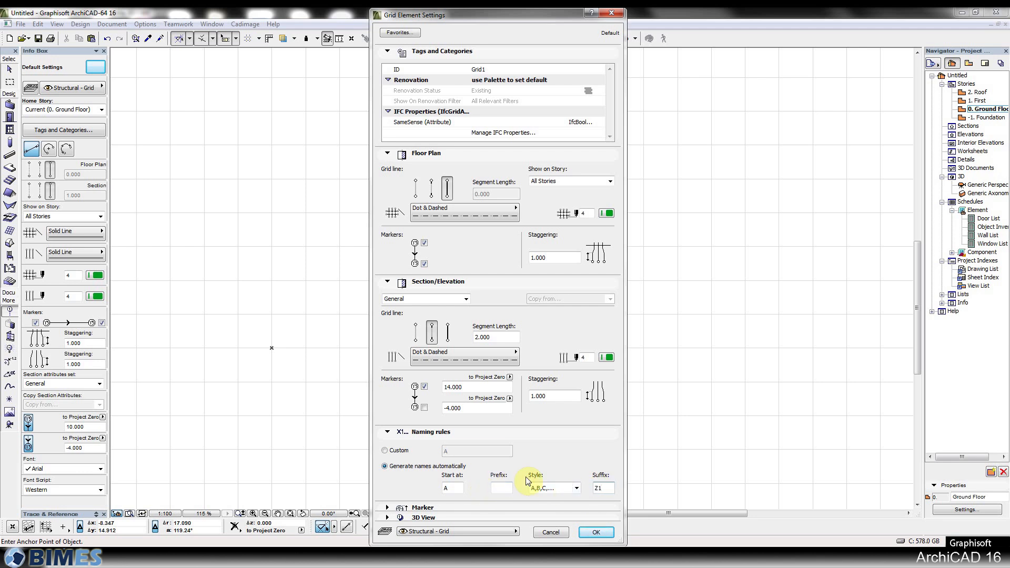
click(454, 463)
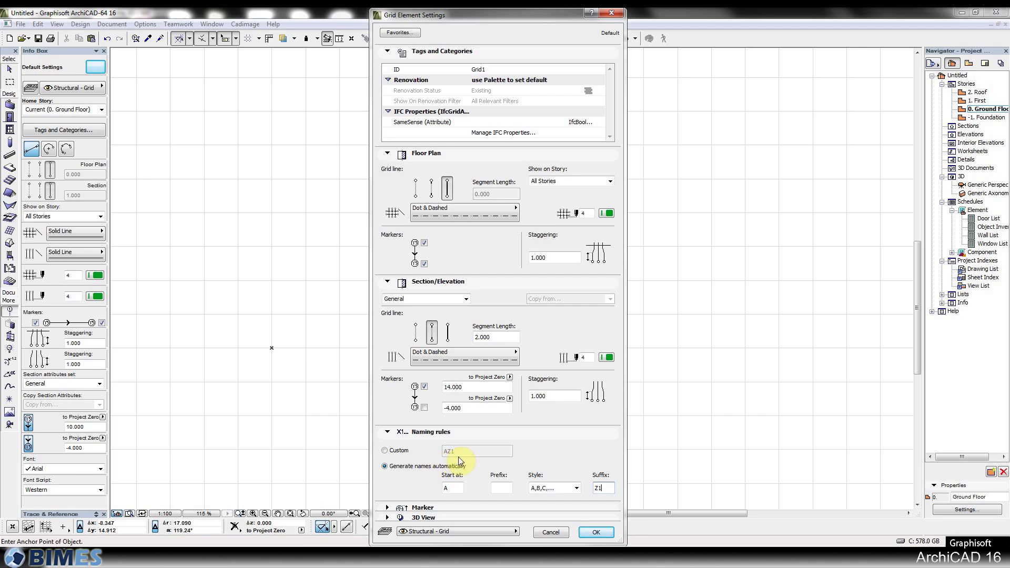
double_click(597, 488)
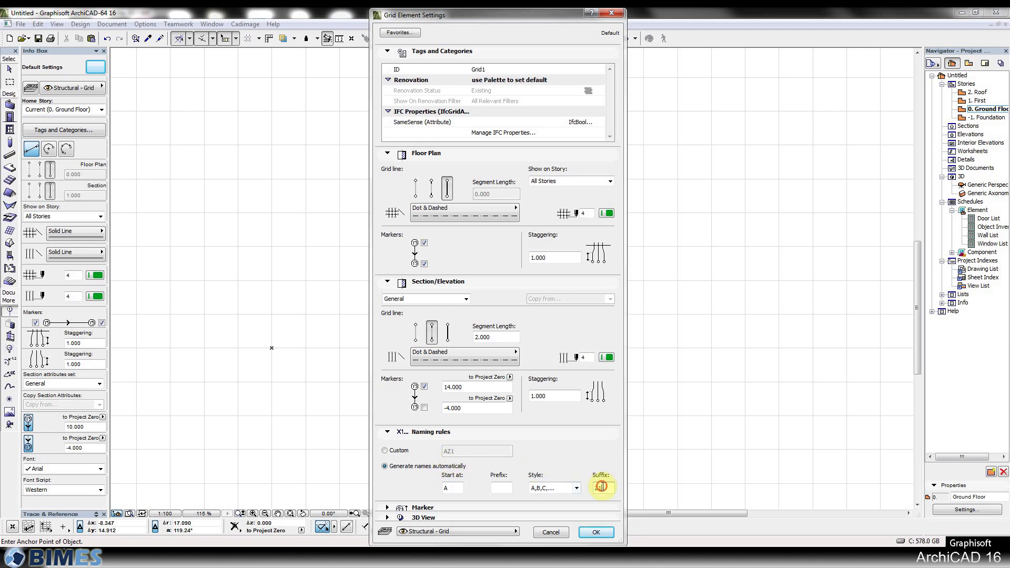
key(BackSpace)
Step: Try the 1,2,3,... naming style for the grid names and switch back to A,B,C,..
click(555, 488)
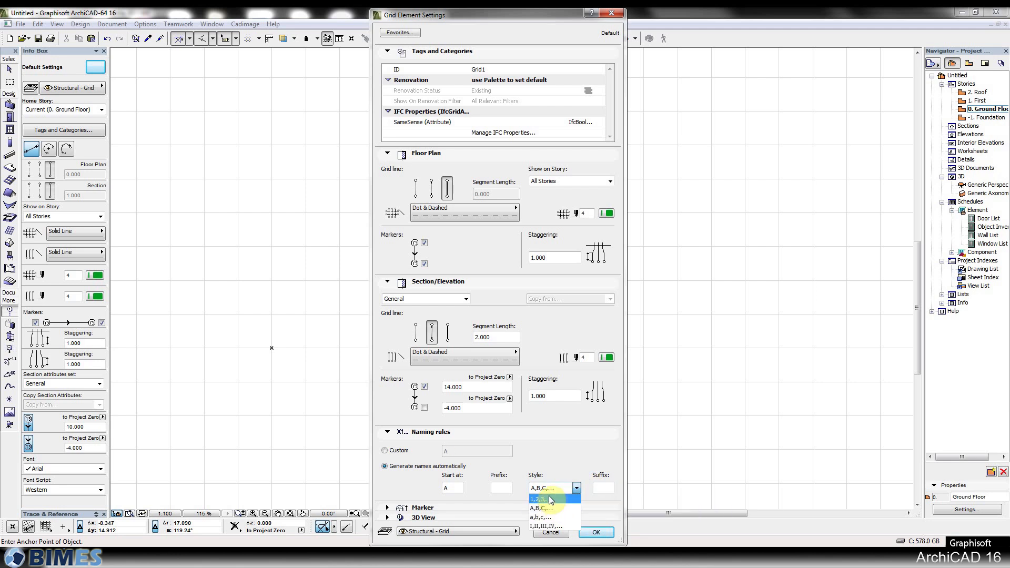
click(547, 499)
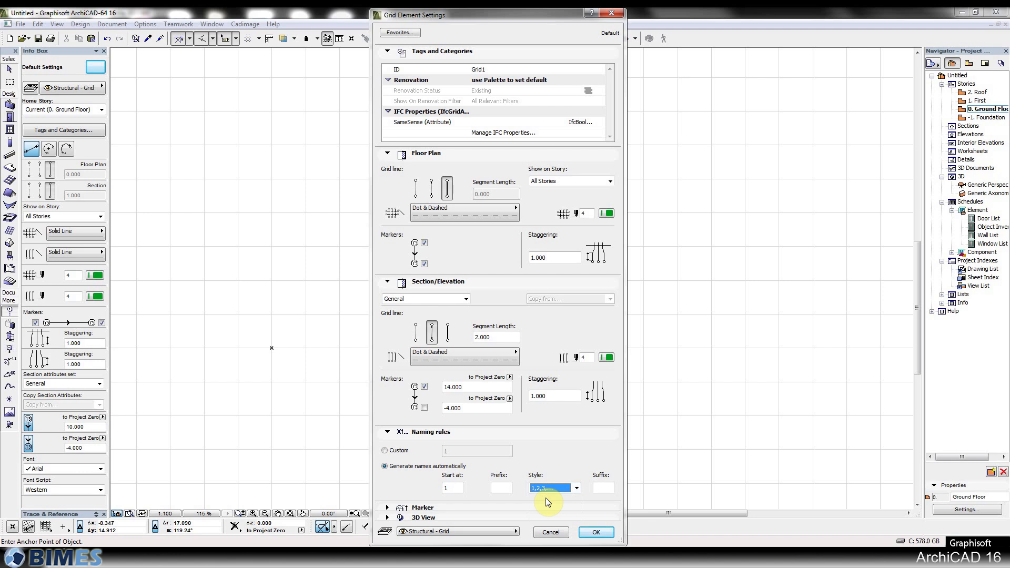
double_click(448, 487)
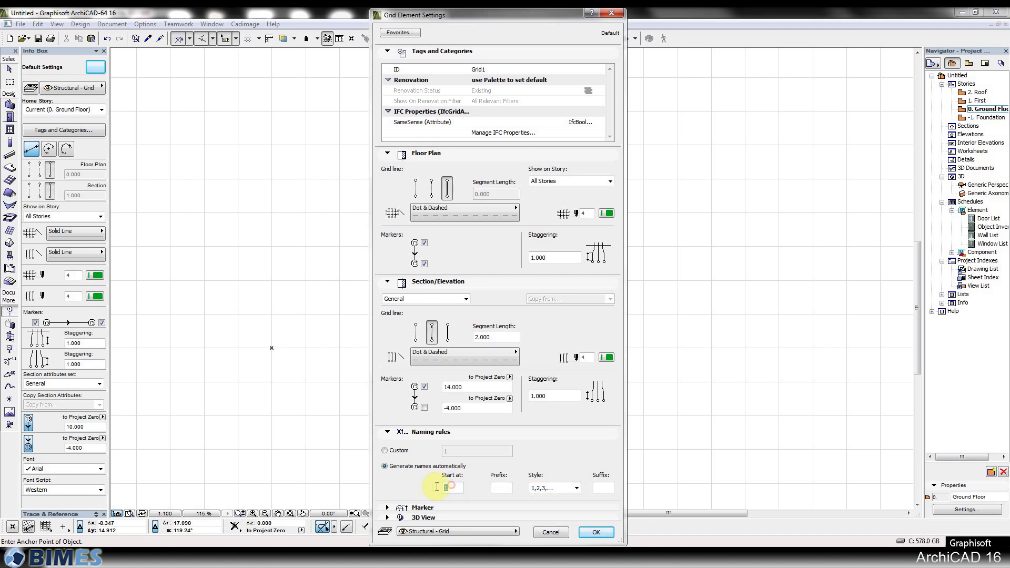
click(414, 488)
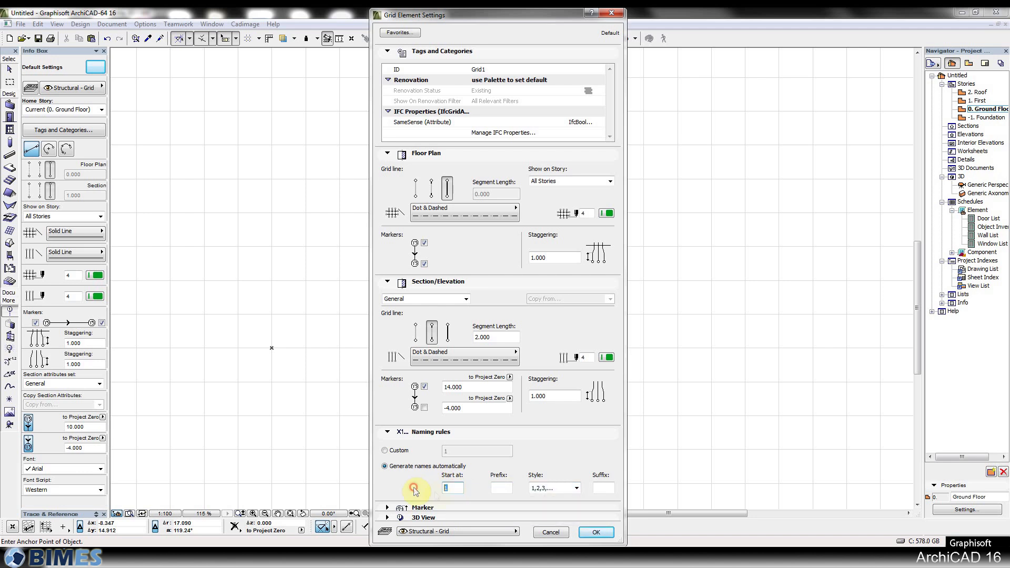
click(561, 492)
click(558, 508)
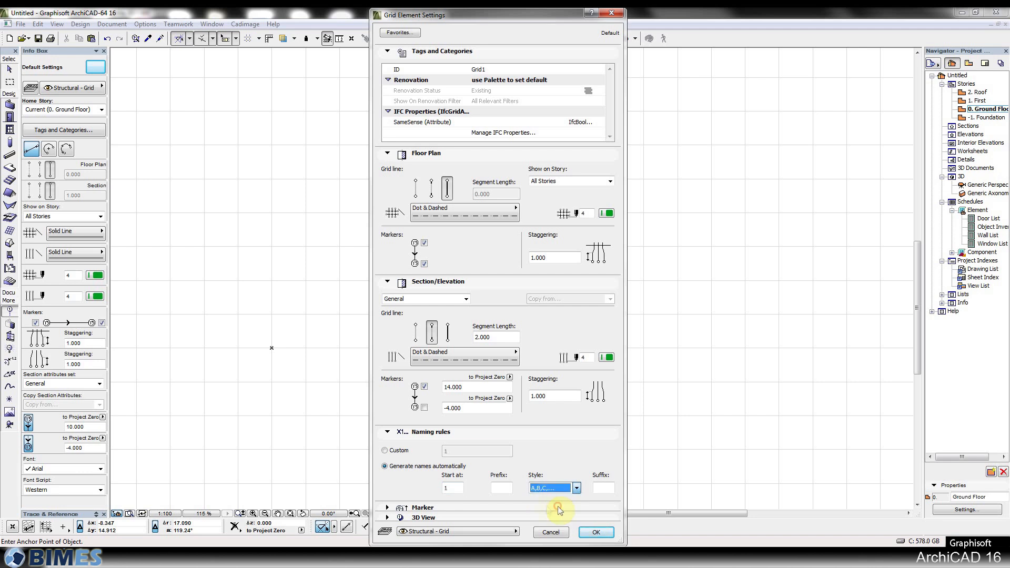
Step: Examine the grid marker's size and text height settings and the grid's 3D view settings
click(488, 507)
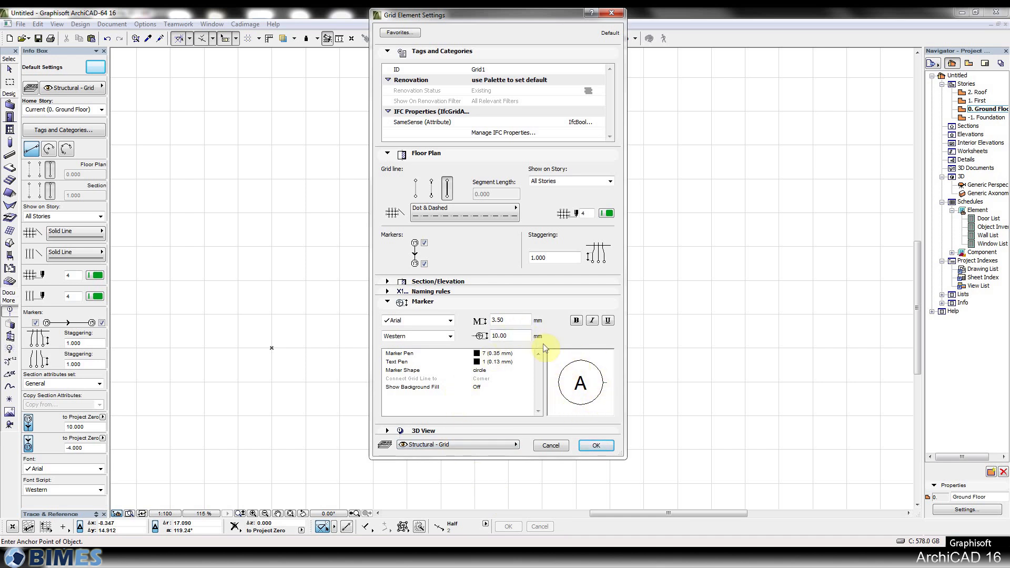
drag(519, 335, 486, 336)
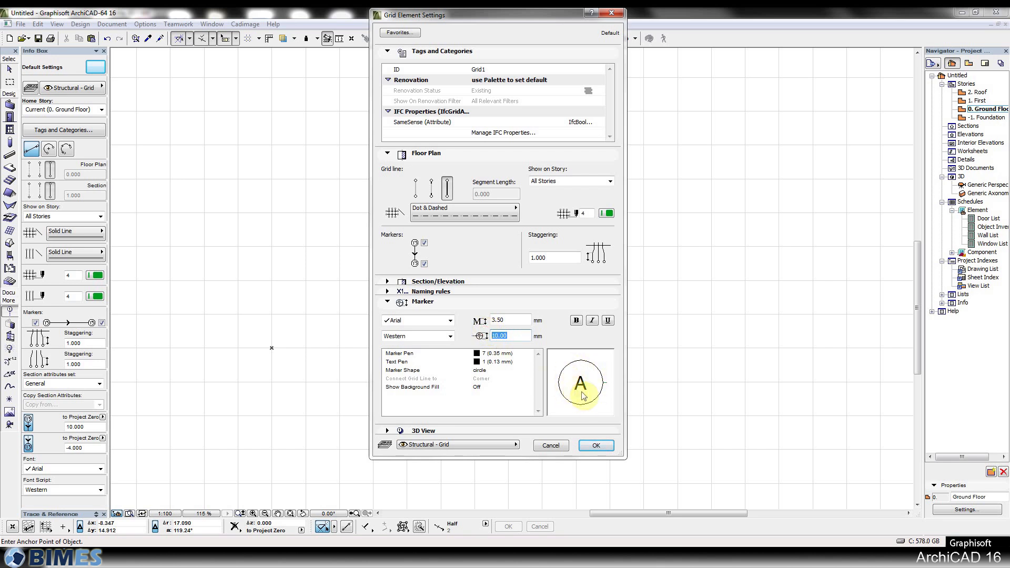
drag(520, 319, 476, 322)
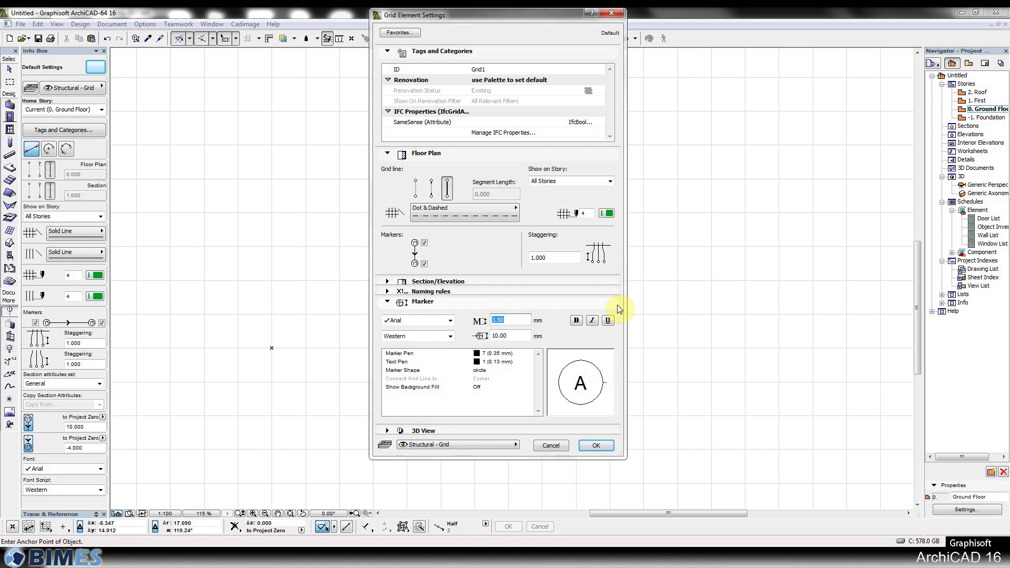
click(437, 432)
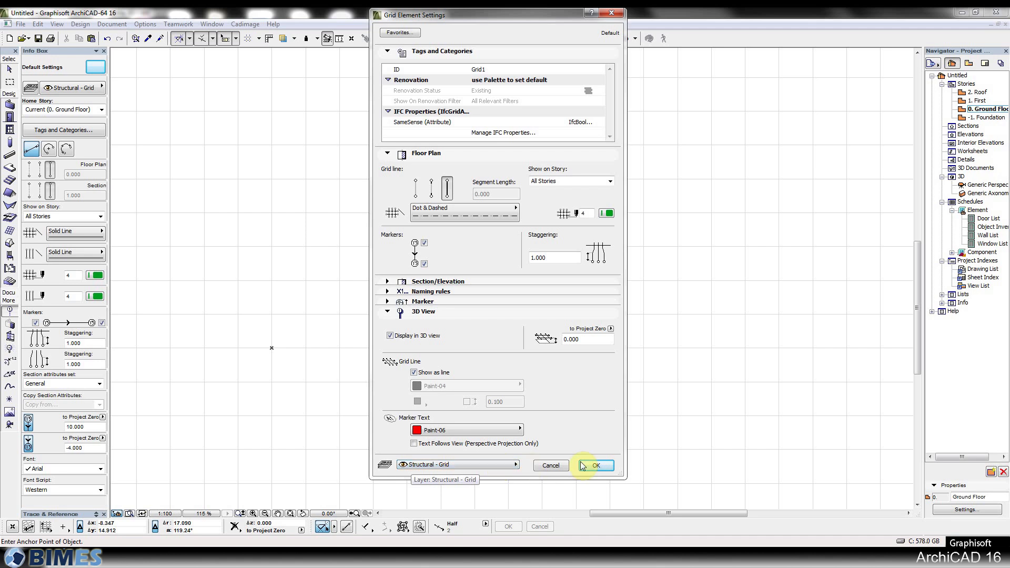
Step: Accept the default grid settings and draw a horizontal grid line 12 m long starting from the project origin
click(596, 466)
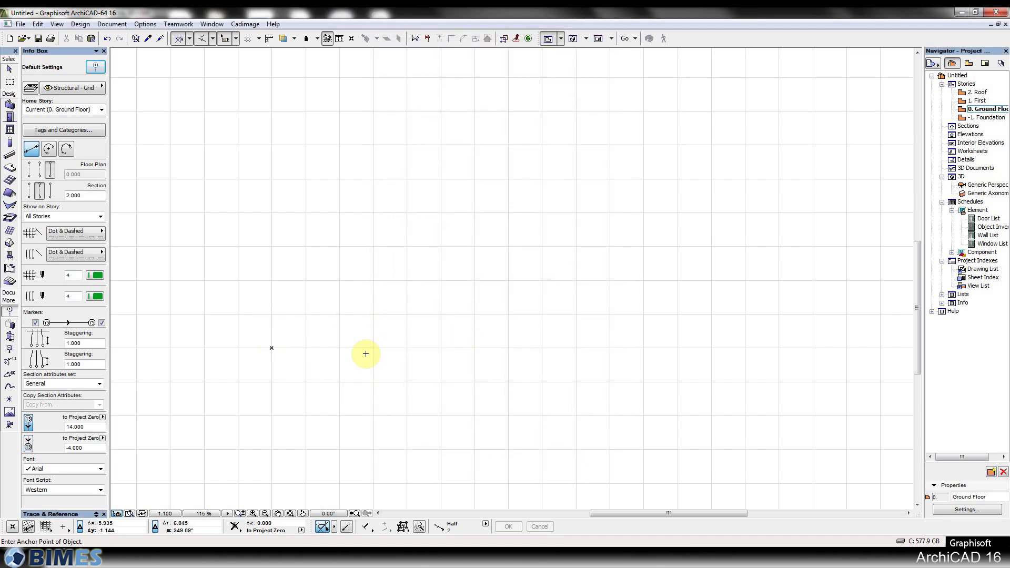
click(273, 347)
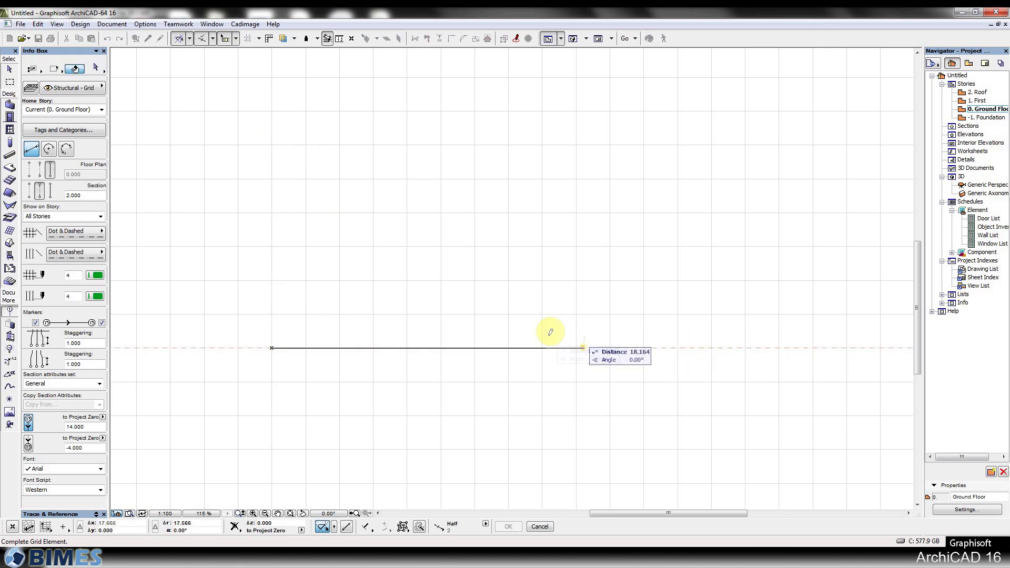
key(Tab)
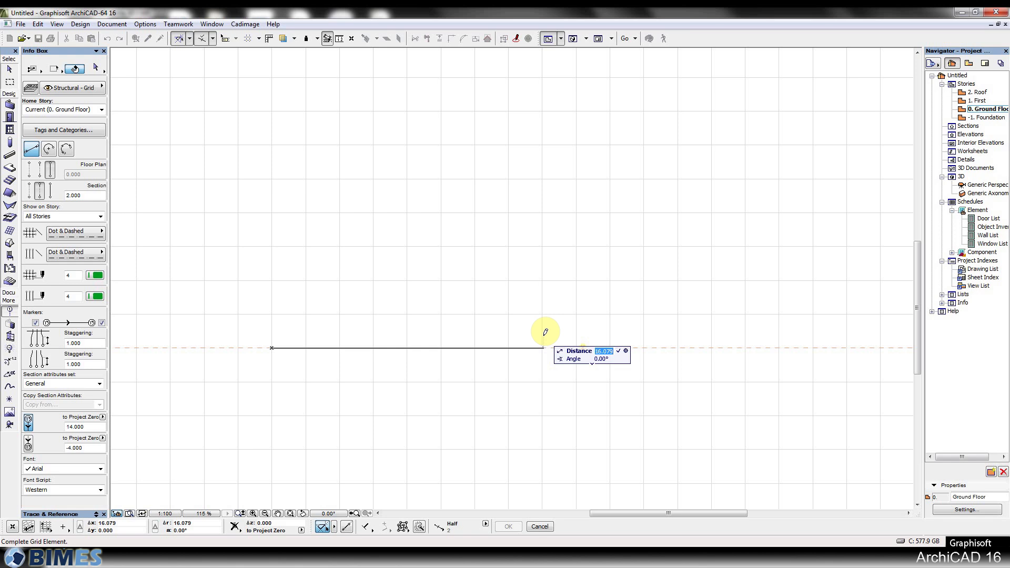
text(12)
key(Return)
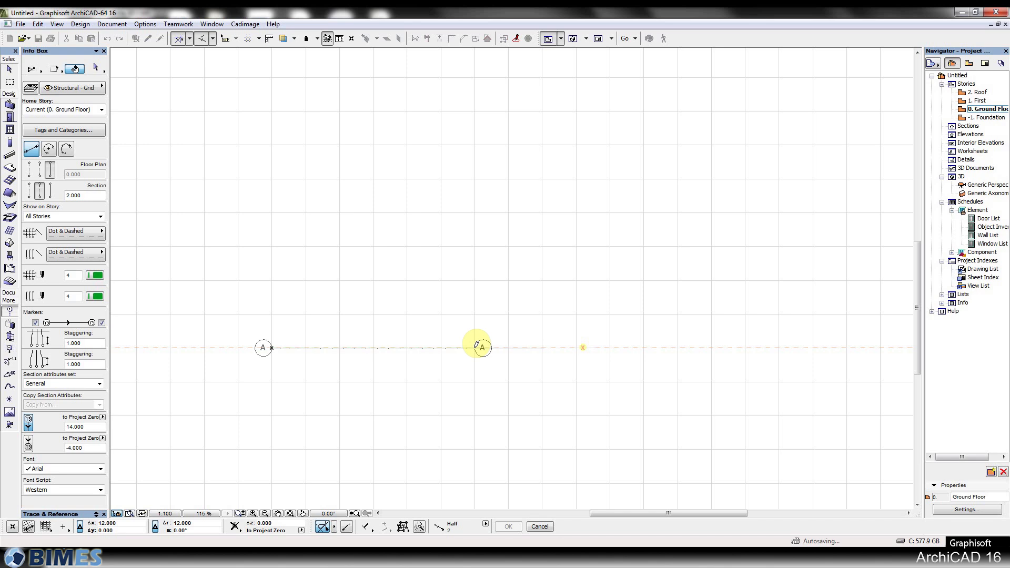
Step: Draw a second horizontal grid line 4 m above grid line A, using a guide line for the offset and matching its length
scroll(288, 347, up, 3)
scroll(288, 346, up, 1)
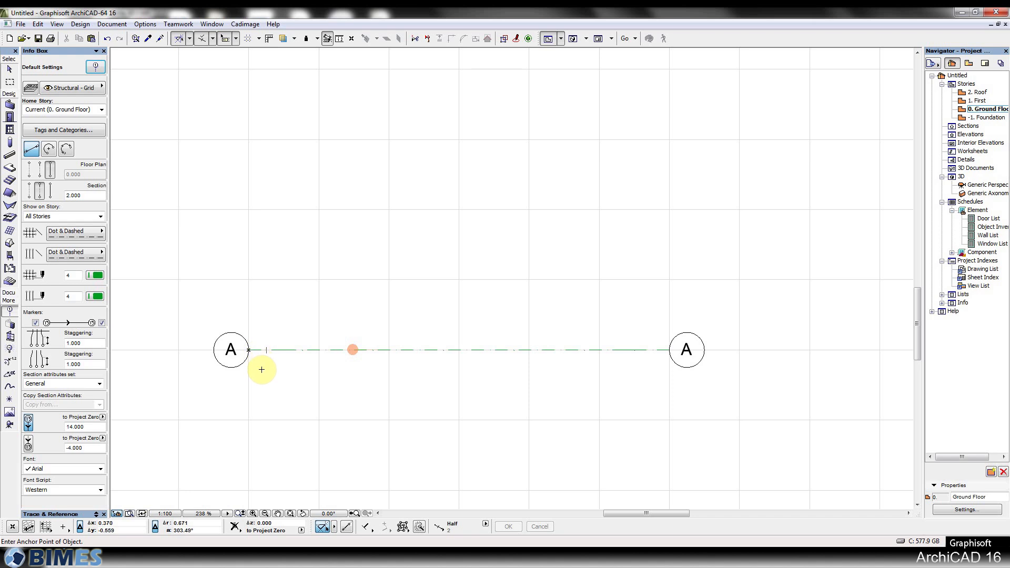
click(349, 528)
click(248, 350)
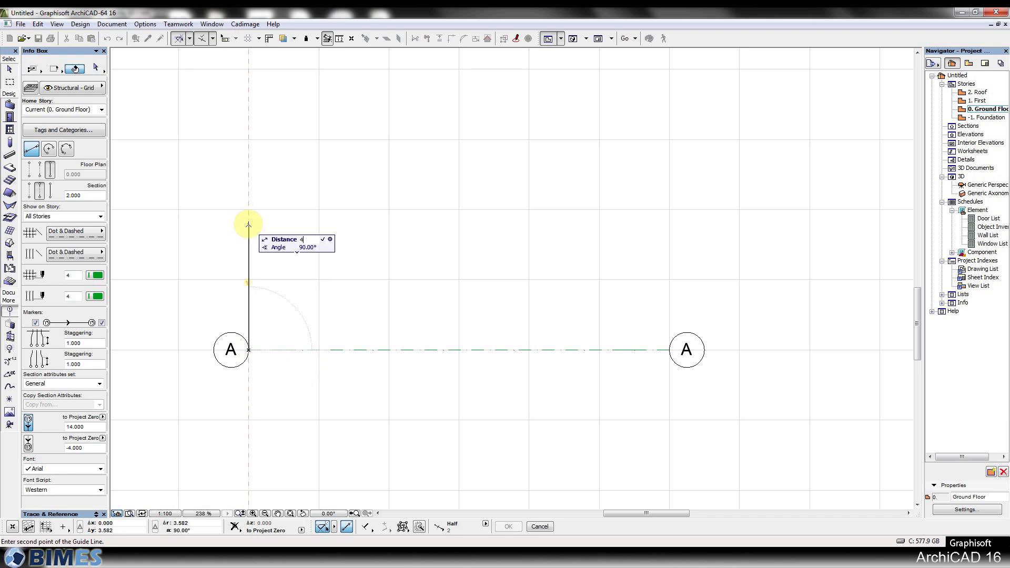
click(249, 209)
click(248, 209)
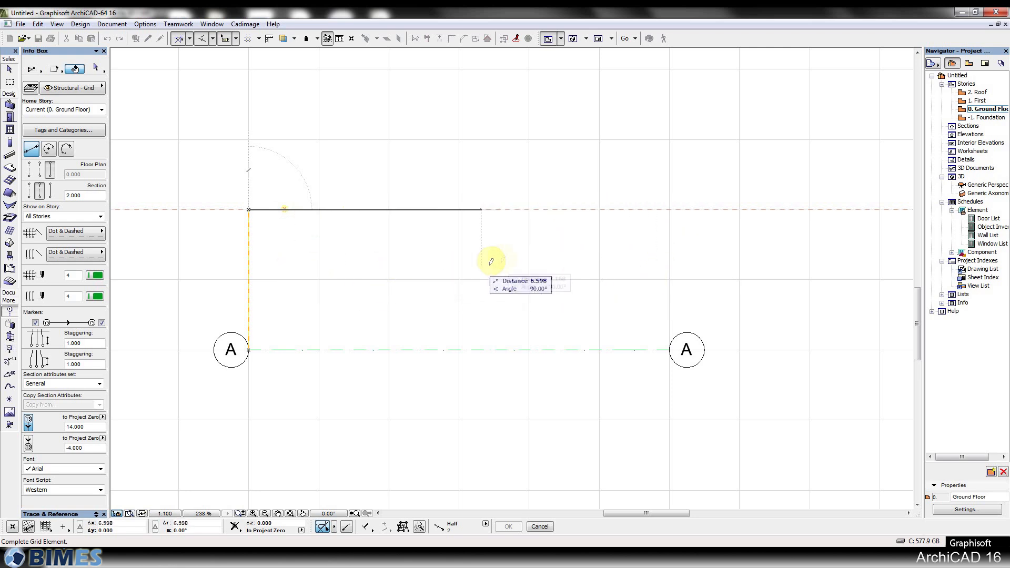
key(Tab)
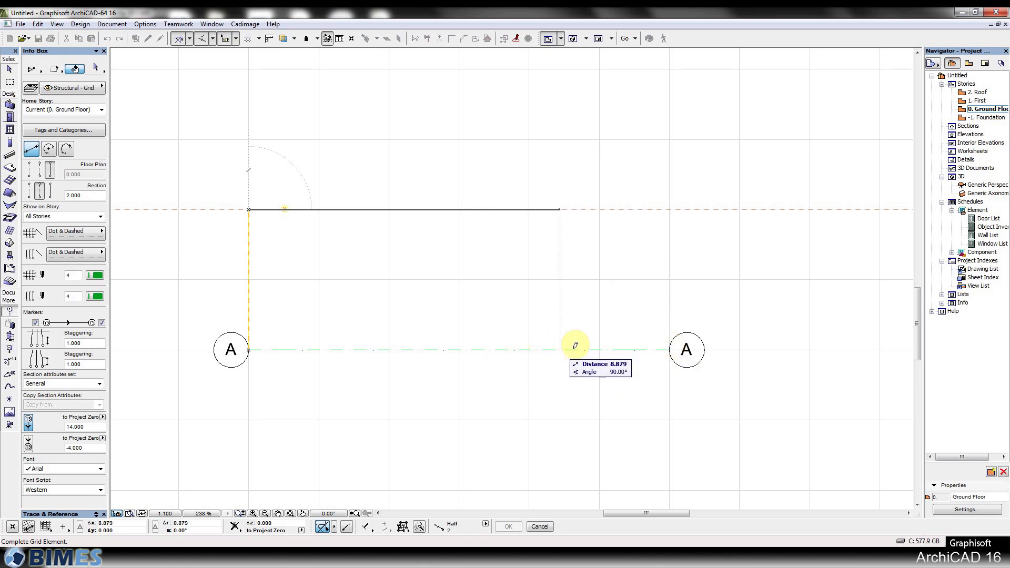
click(669, 347)
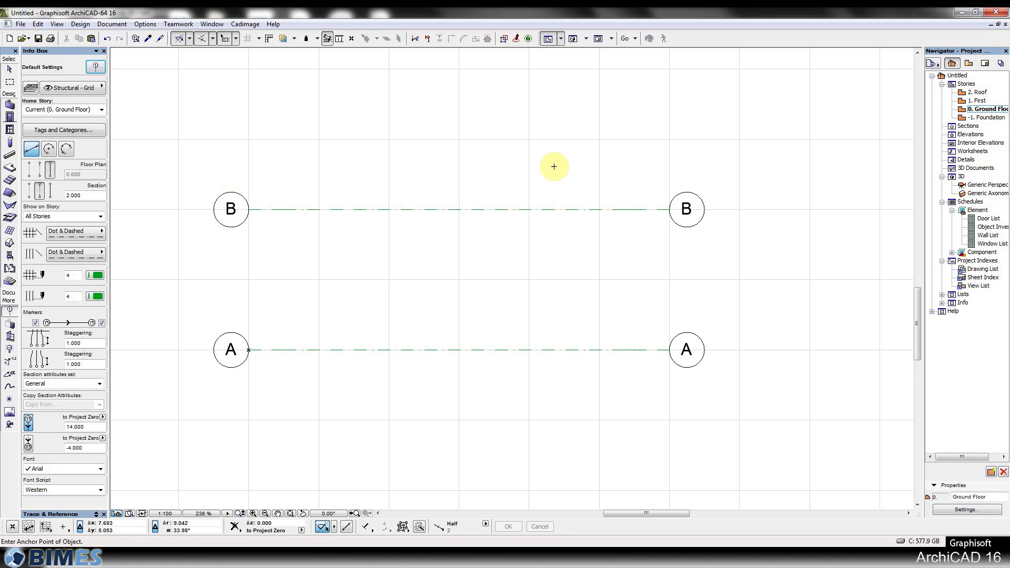
Step: Draw a third horizontal grid line 5 m above grid line B, offset with a guide line and matching its length
scroll(538, 201, down, 5)
middle_drag(428, 230, 394, 340)
scroll(377, 318, up, 3)
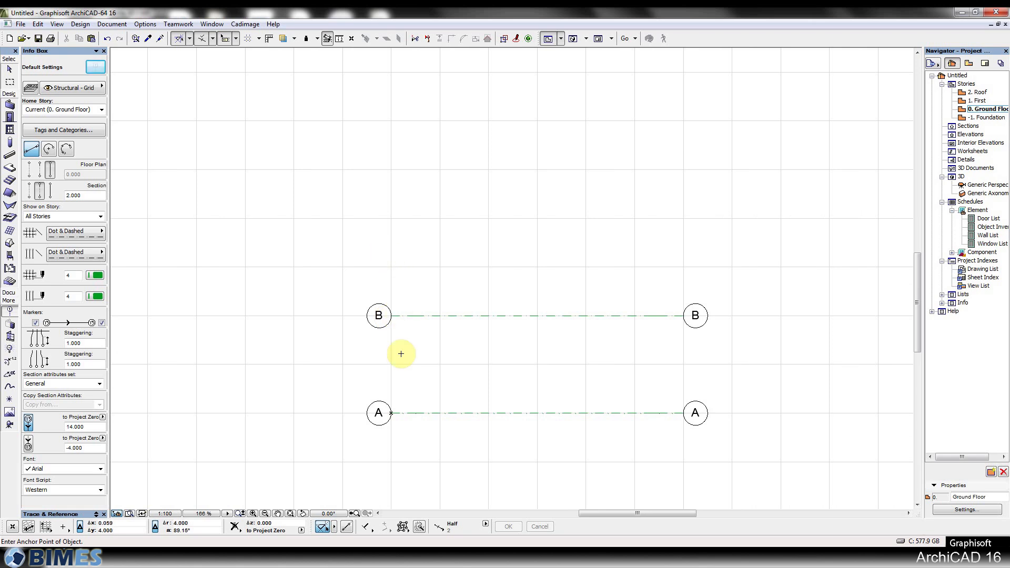
click(344, 527)
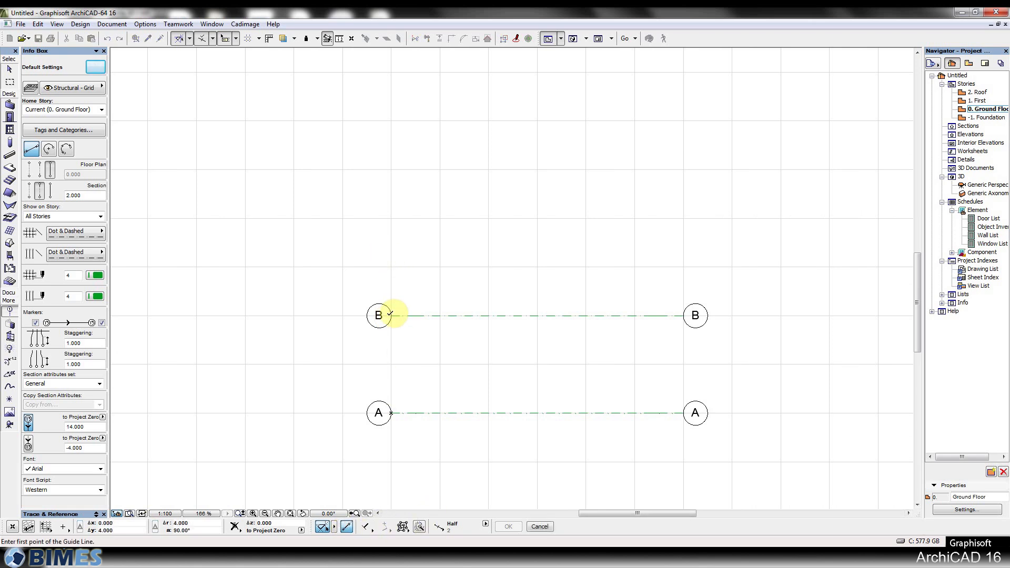
click(391, 315)
key(Tab)
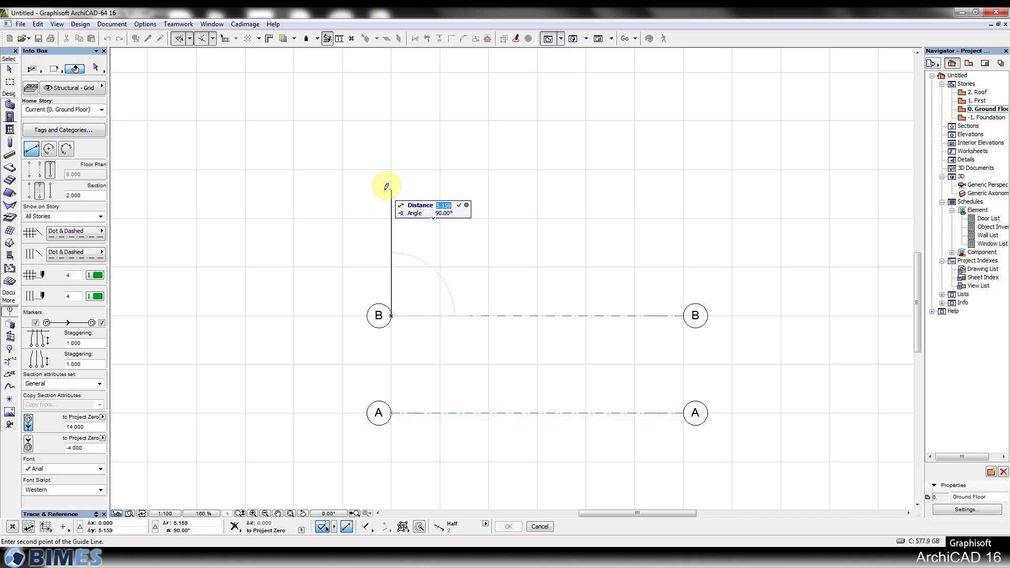
text(9)
key(Return)
click(392, 193)
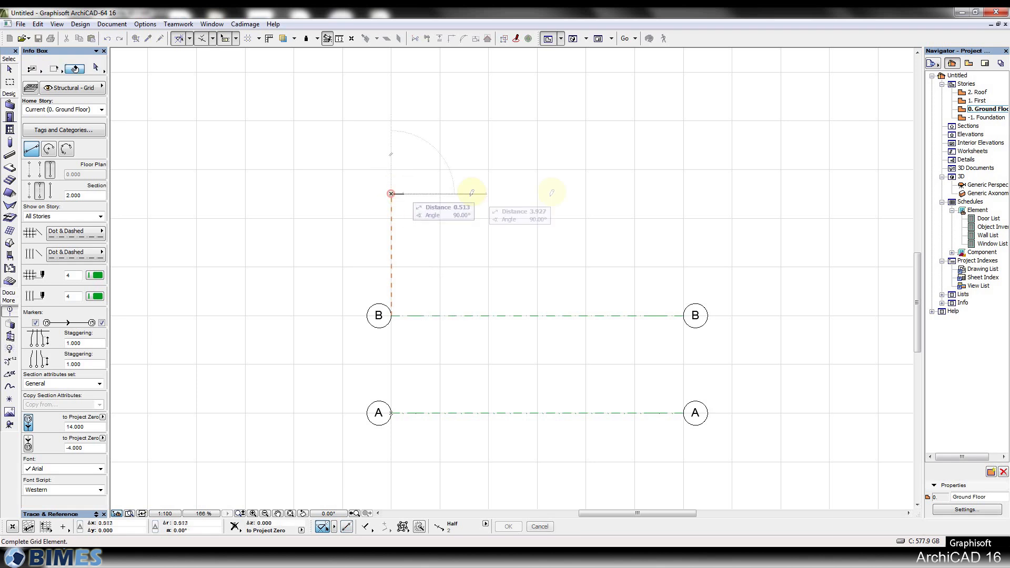
click(683, 314)
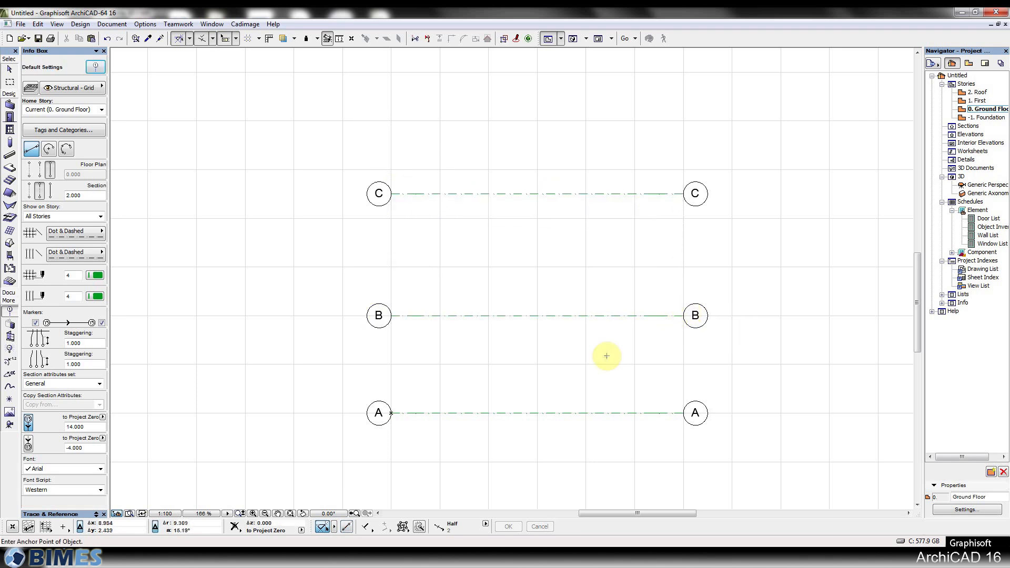
Step: Leave the Grid Element tool and drag a copy of grid line C 4 m straight up
scroll(270, 220, down, 1)
scroll(478, 227, up, 1)
middle_drag(476, 279, 459, 250)
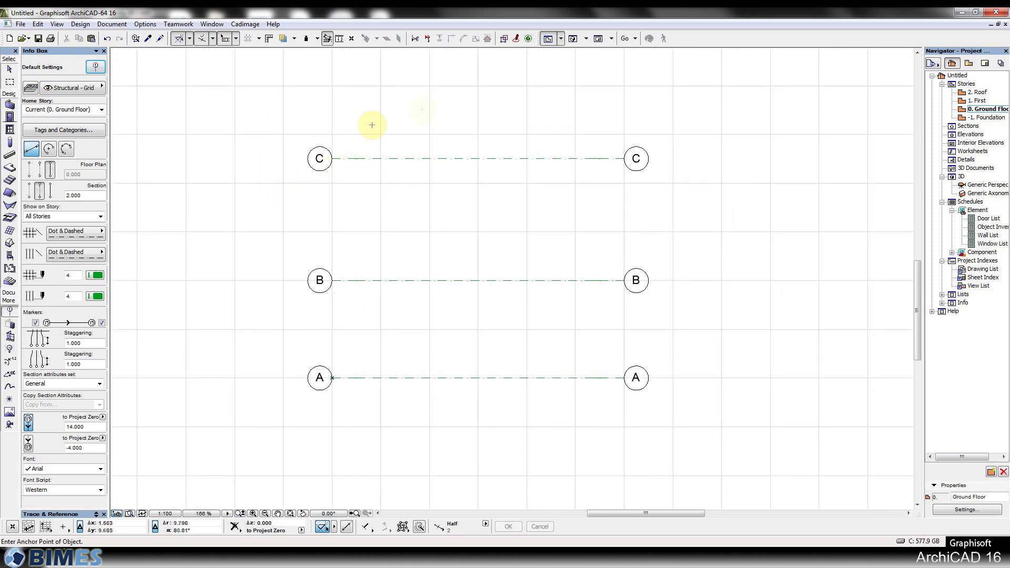
middle_drag(376, 124, 375, 278)
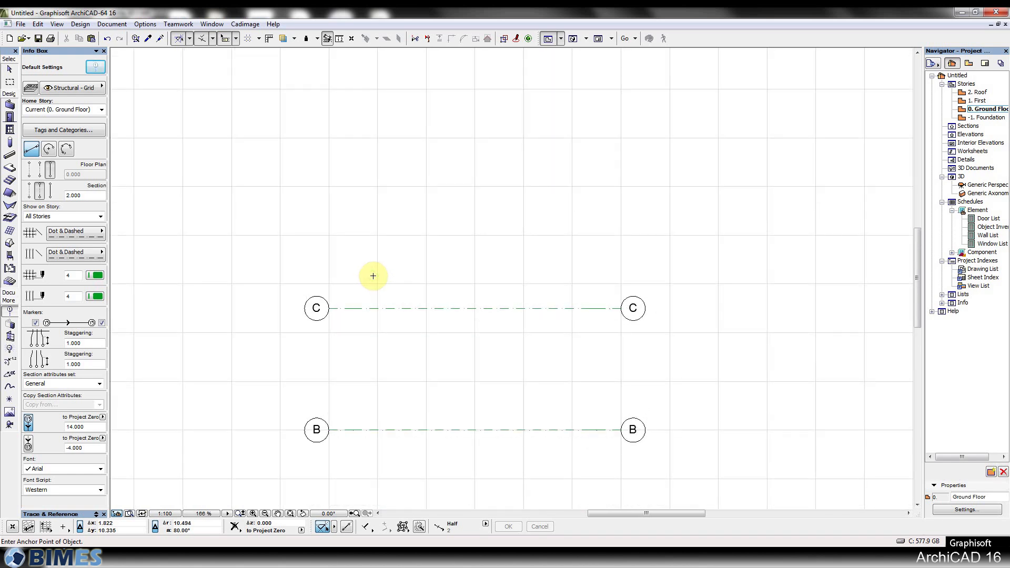
key(Escape)
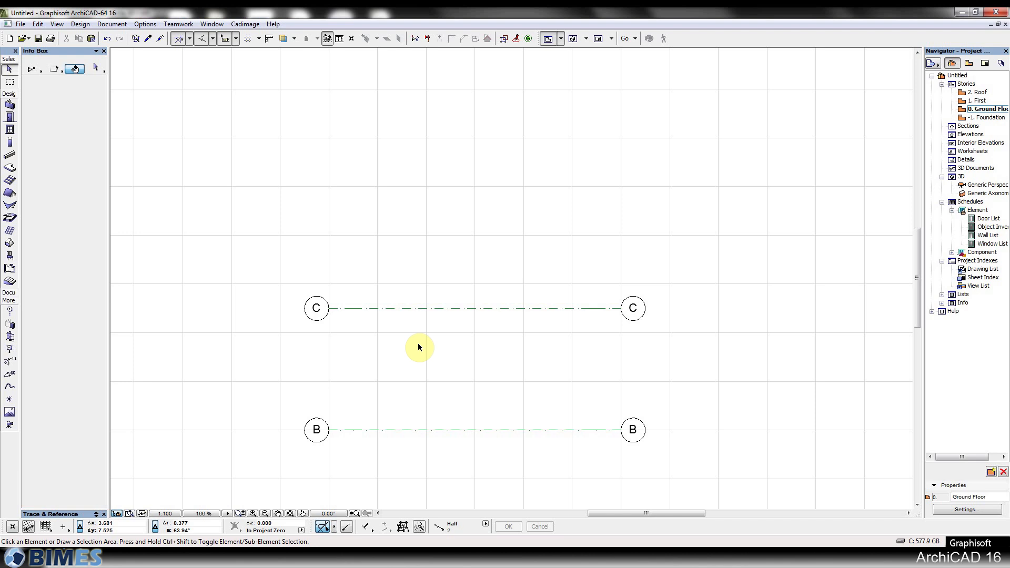
click(380, 317)
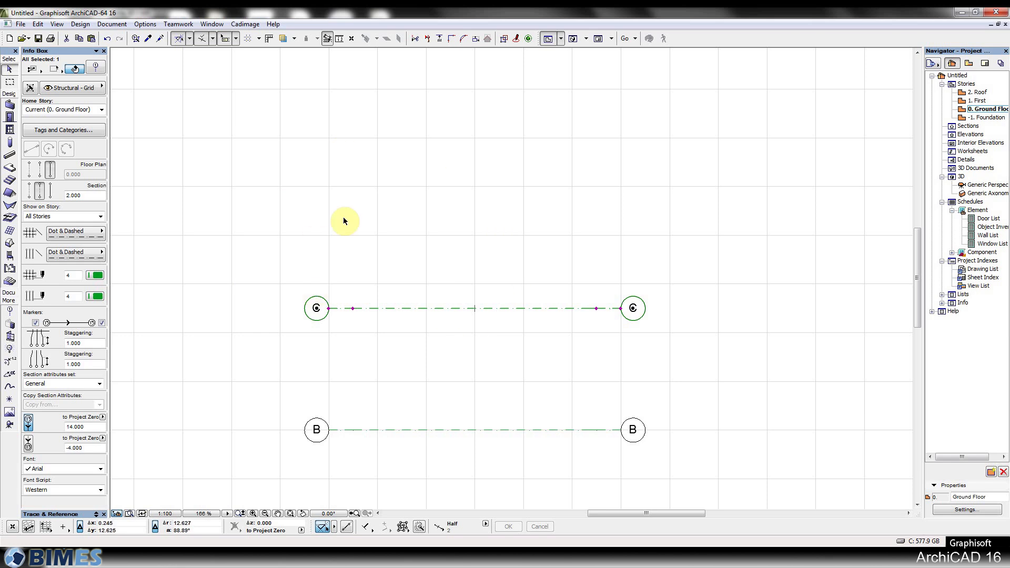
key(ctrl+shift+d)
click(353, 308)
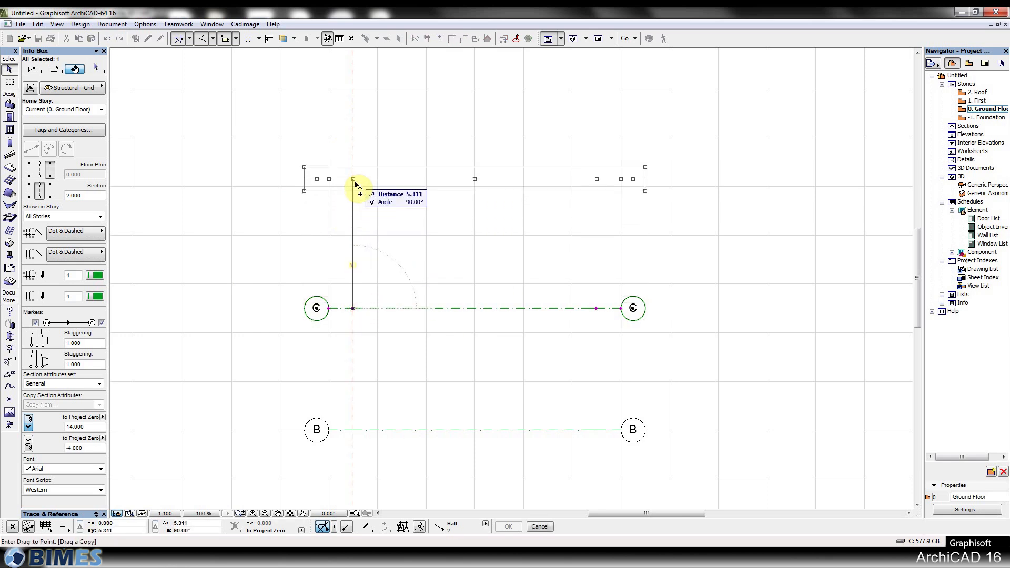
key(Tab)
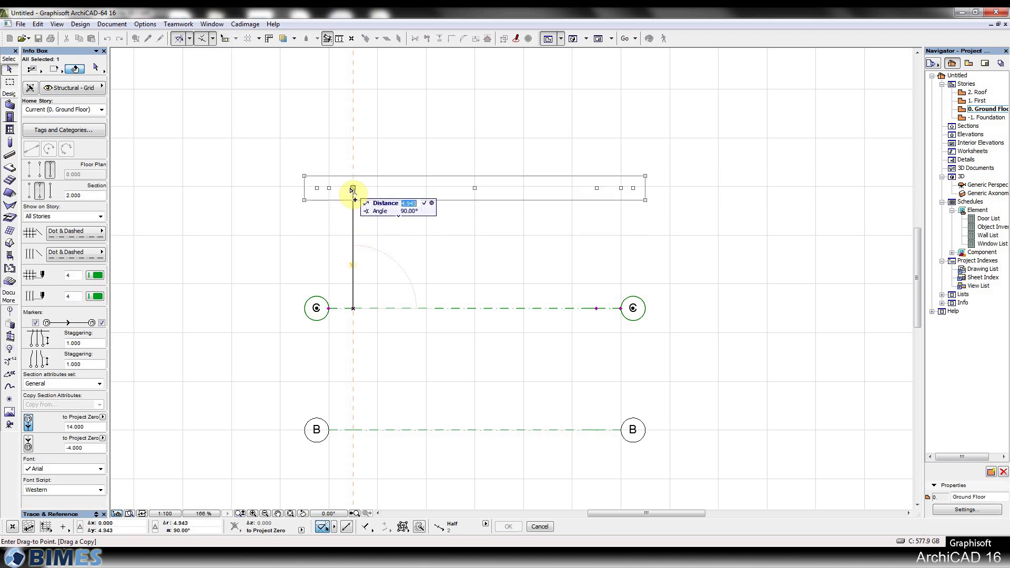
text(4)
key(Return)
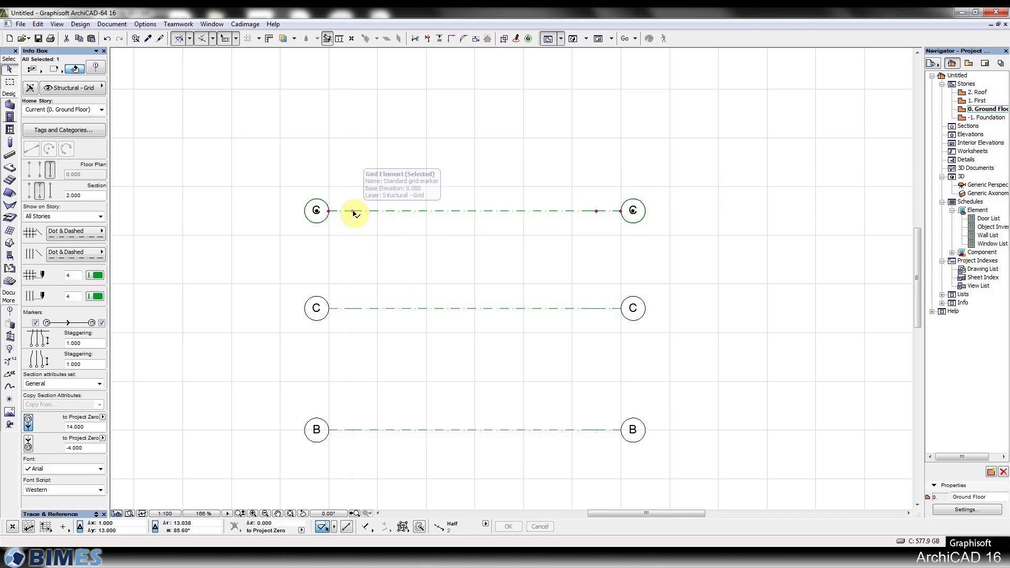
click(392, 154)
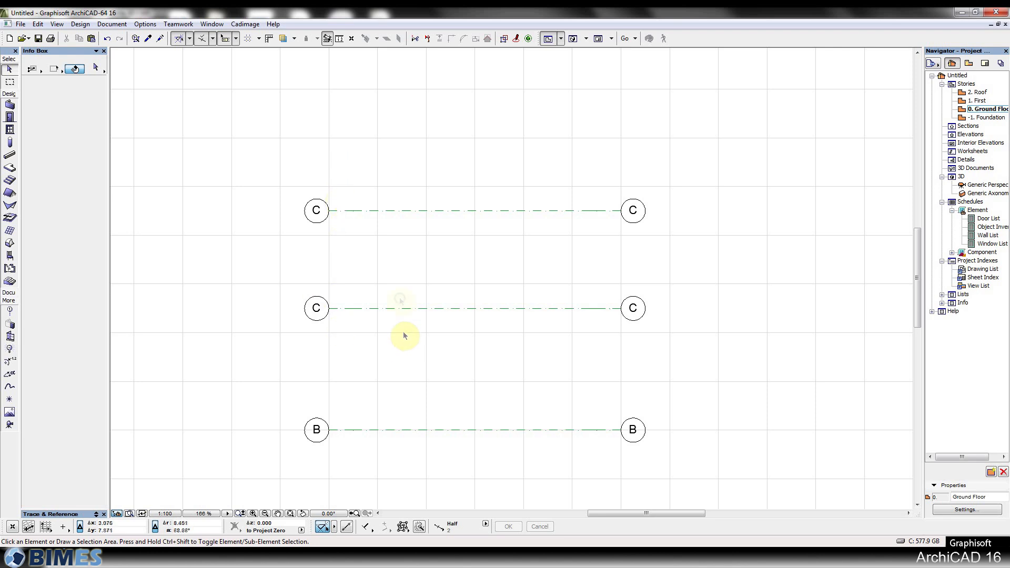
middle_drag(399, 298, 375, 182)
scroll(376, 183, down, 1)
middle_drag(352, 131, 388, 274)
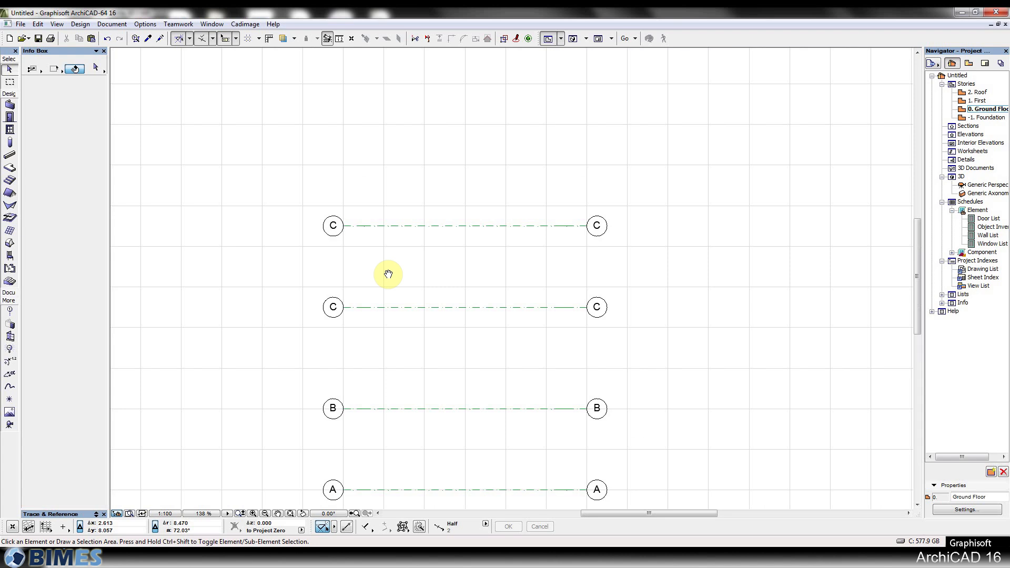
mouse_move(388, 274)
middle_down()
mouse_move(395, 209)
mouse_move(379, 196)
mouse_move(406, 191)
mouse_move(409, 246)
mouse_move(388, 210)
middle_up()
right_click(394, 220)
right_click(386, 208)
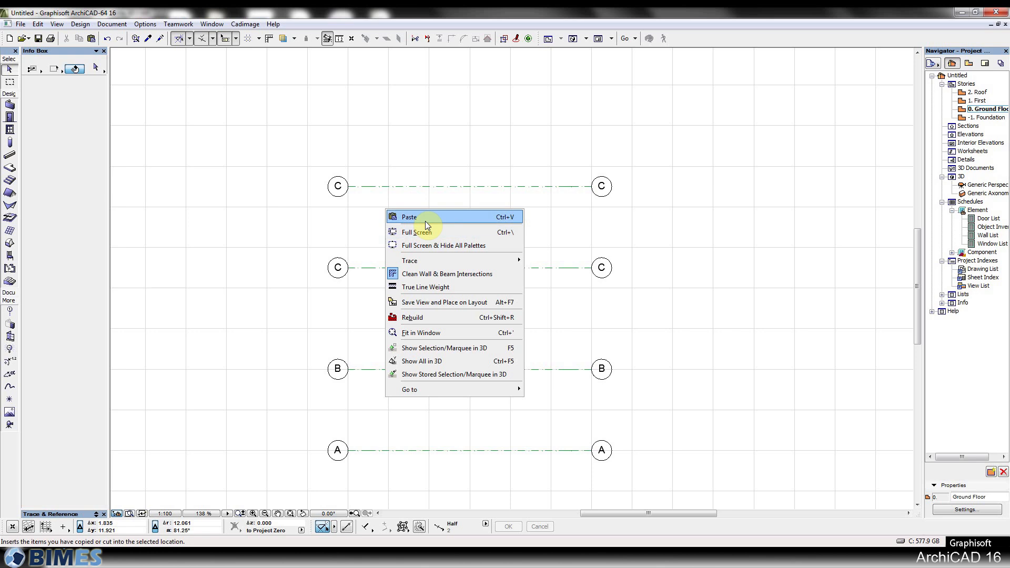
middle_drag(425, 232, 491, 147)
right_click(485, 161)
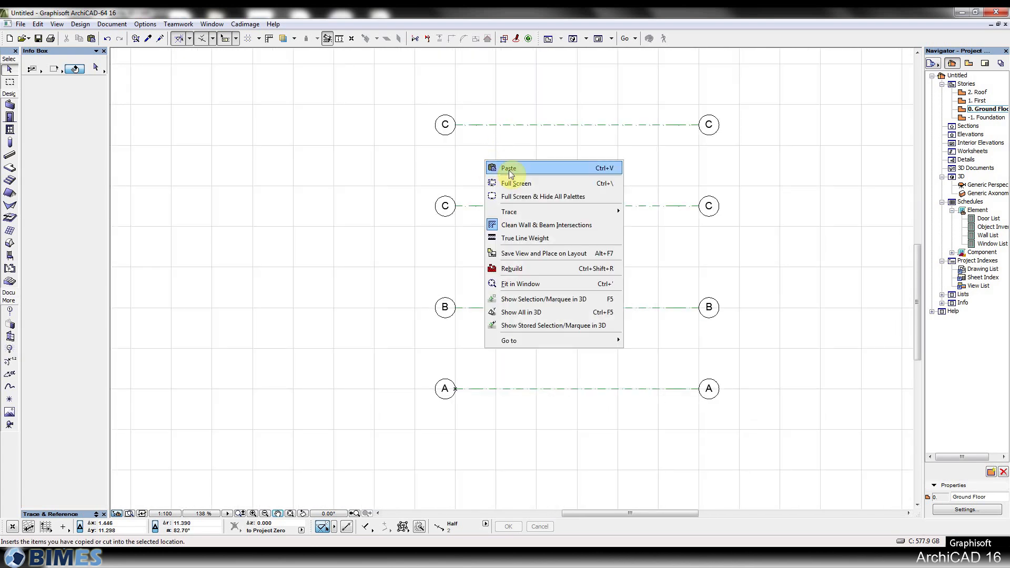
click(509, 170)
click(534, 209)
middle_drag(508, 137, 438, 183)
Step: Rename the topmost grid line to D through a custom name in its naming rules
click(399, 171)
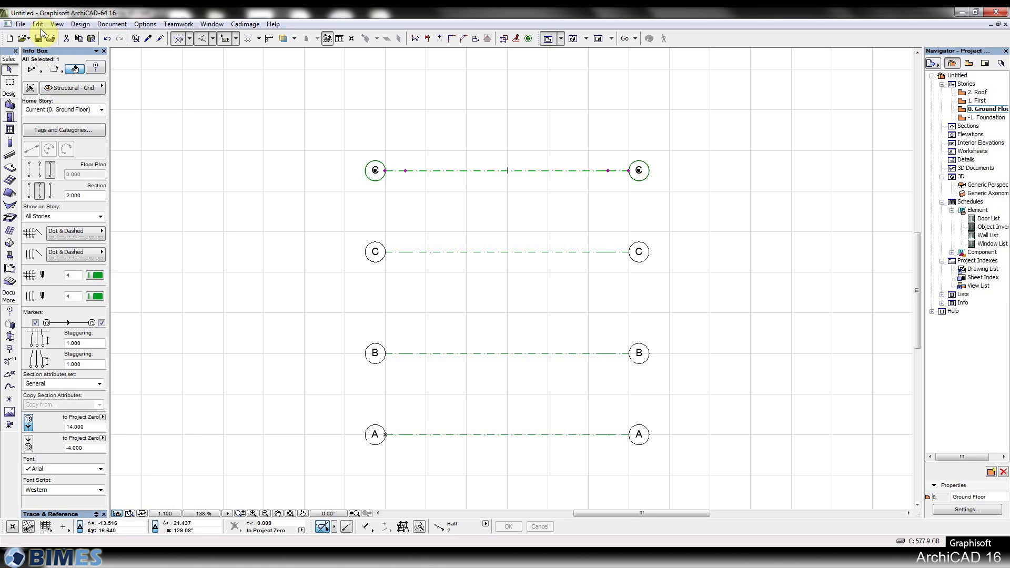
click(95, 68)
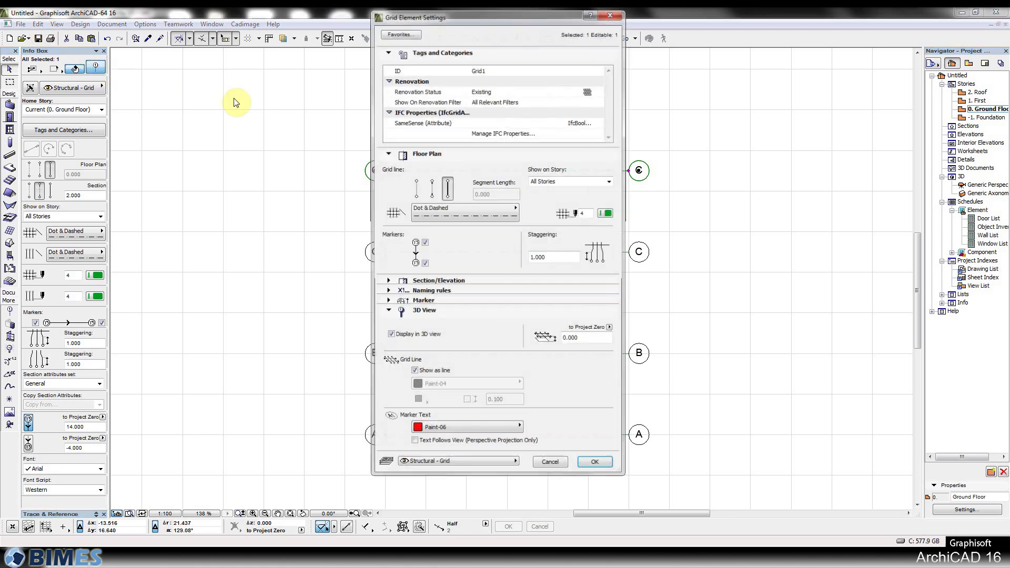
click(425, 263)
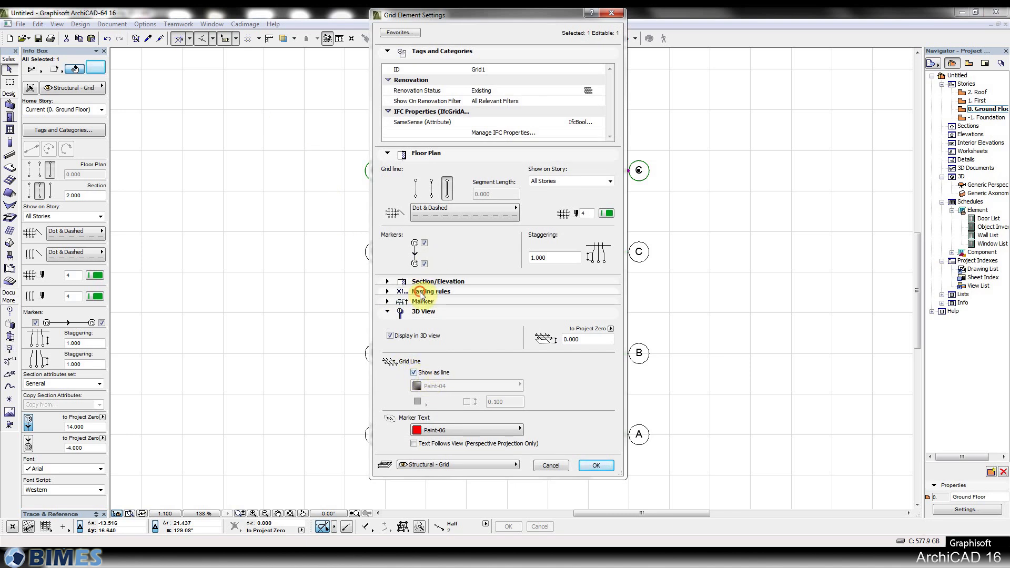
click(418, 291)
click(384, 310)
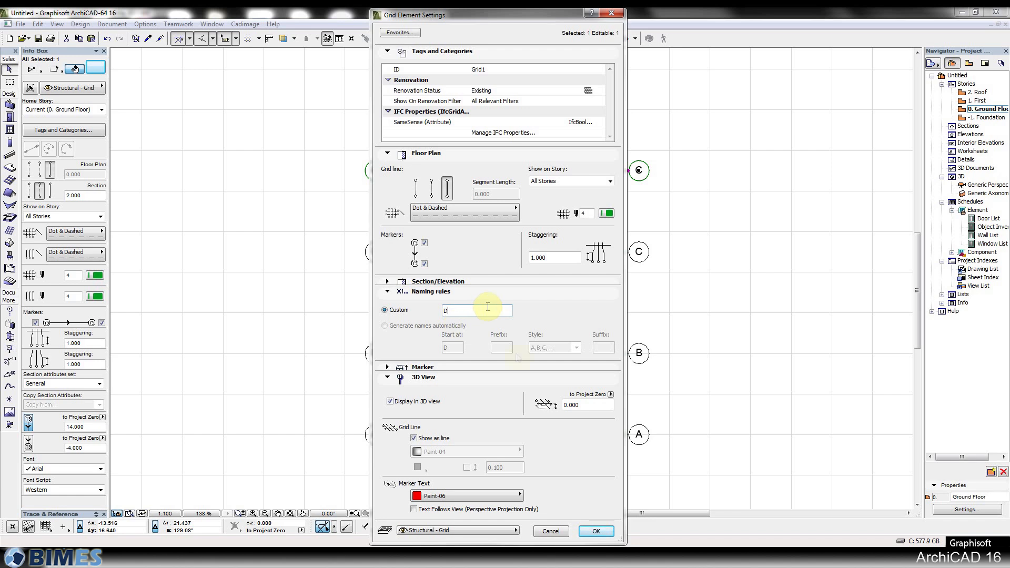
click(592, 531)
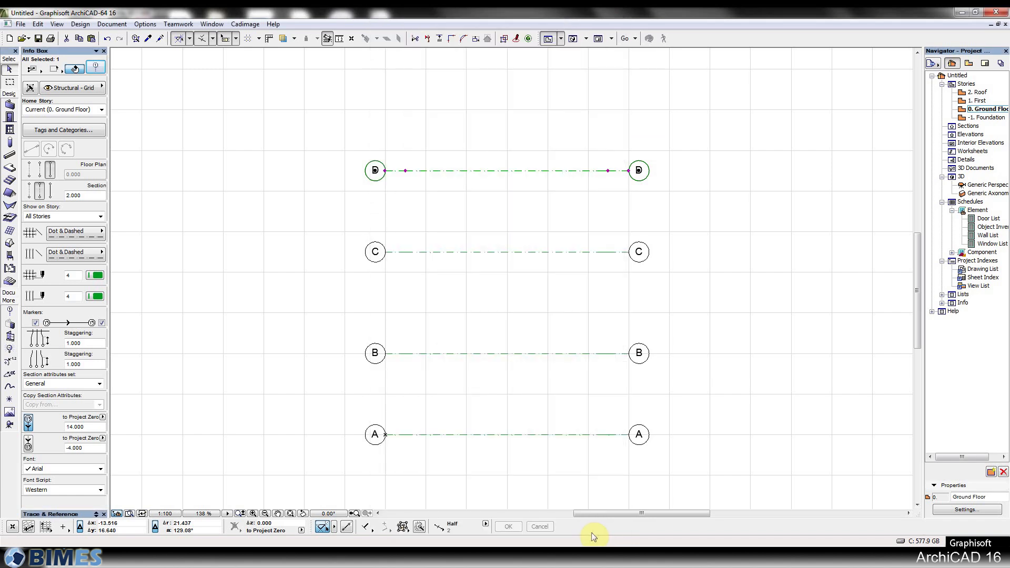
click(447, 204)
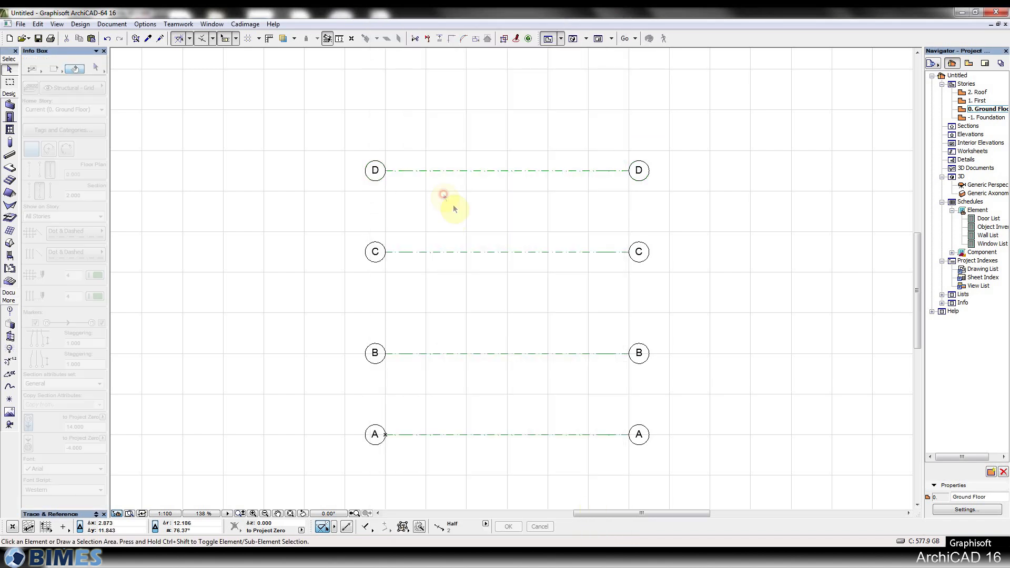
Step: Change the custom name of grid line B to E
click(459, 355)
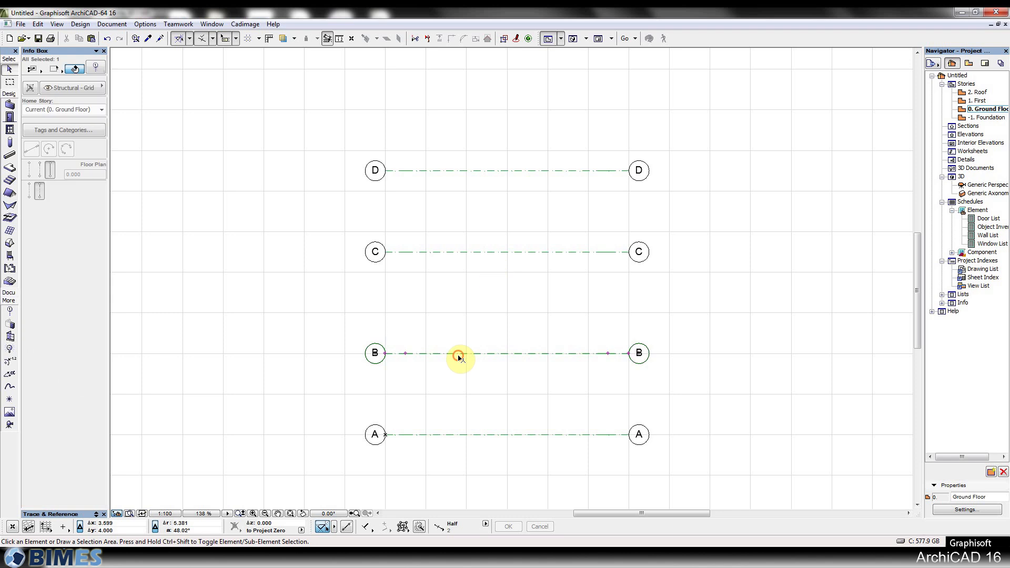
click(103, 69)
double_click(459, 309)
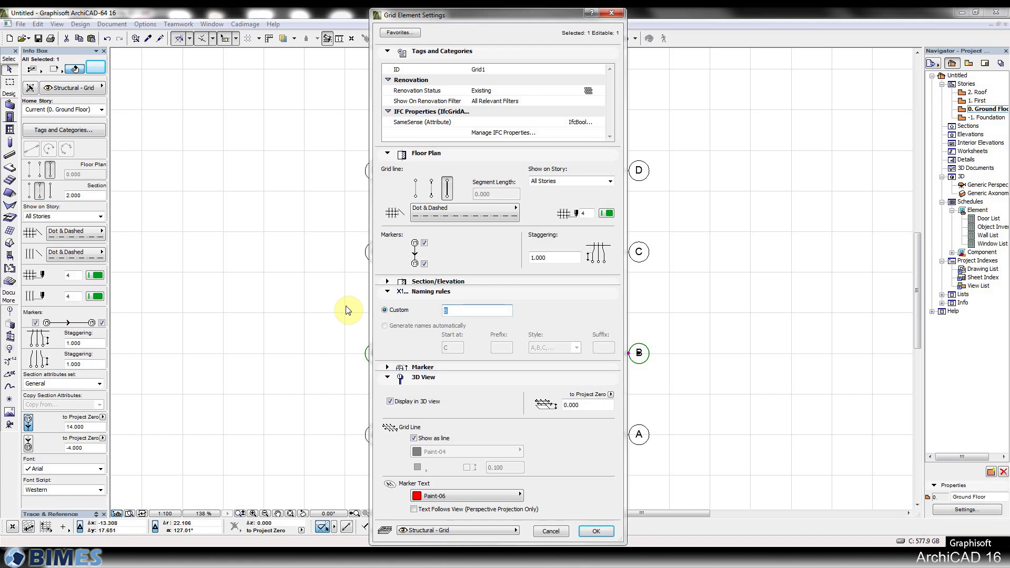
click(593, 531)
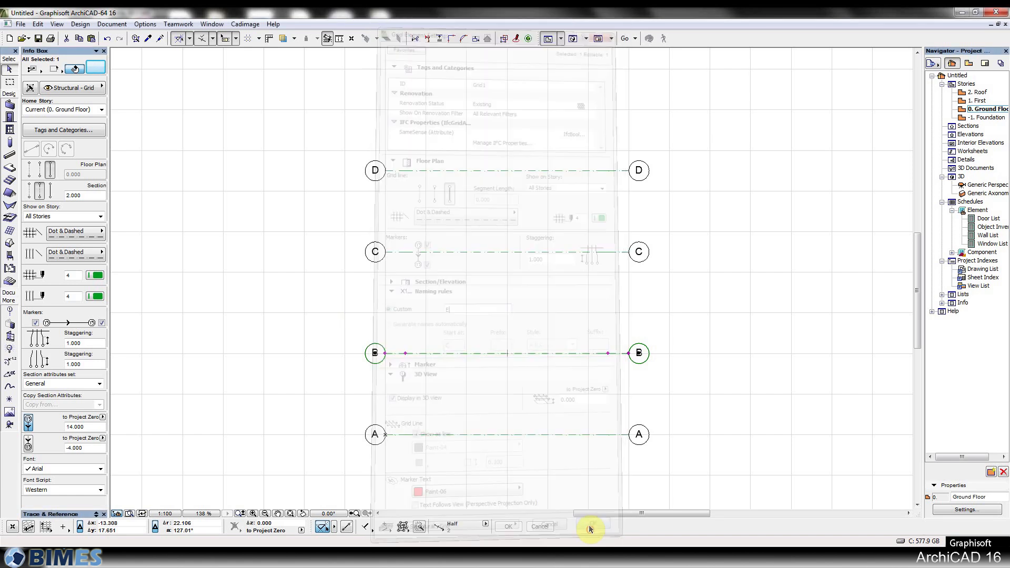
click(489, 403)
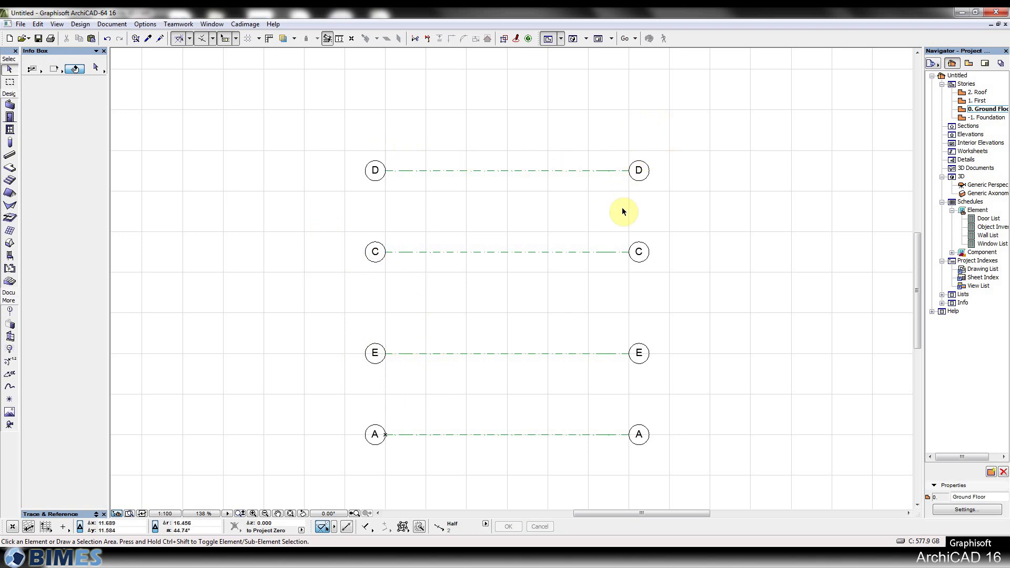
Step: Examine the grid lines in the 3D perspective view from another angle and return to the ground floor plan
scroll(422, 167, up, 3)
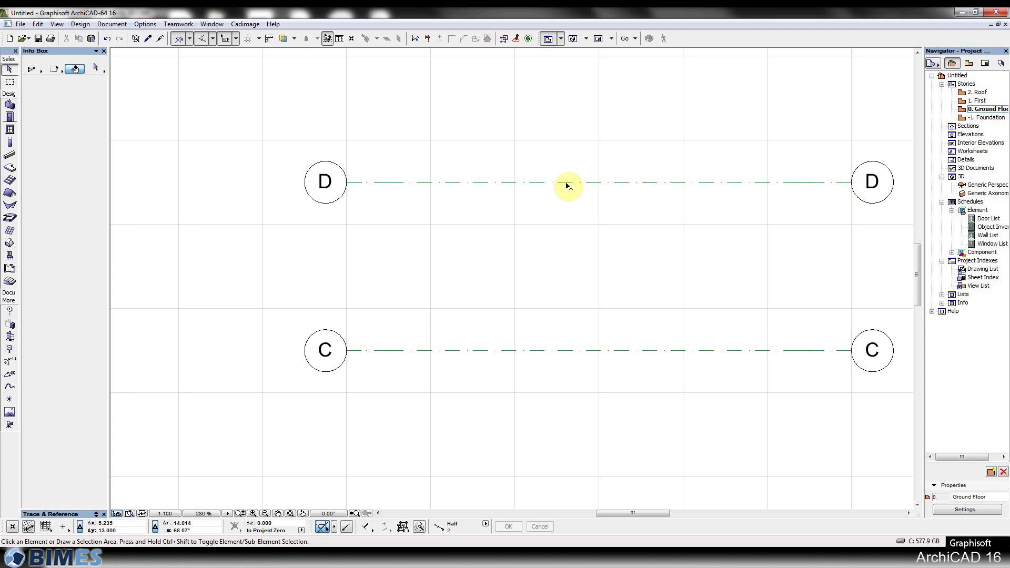
scroll(408, 153, down, 4)
middle_drag(475, 191, 417, 212)
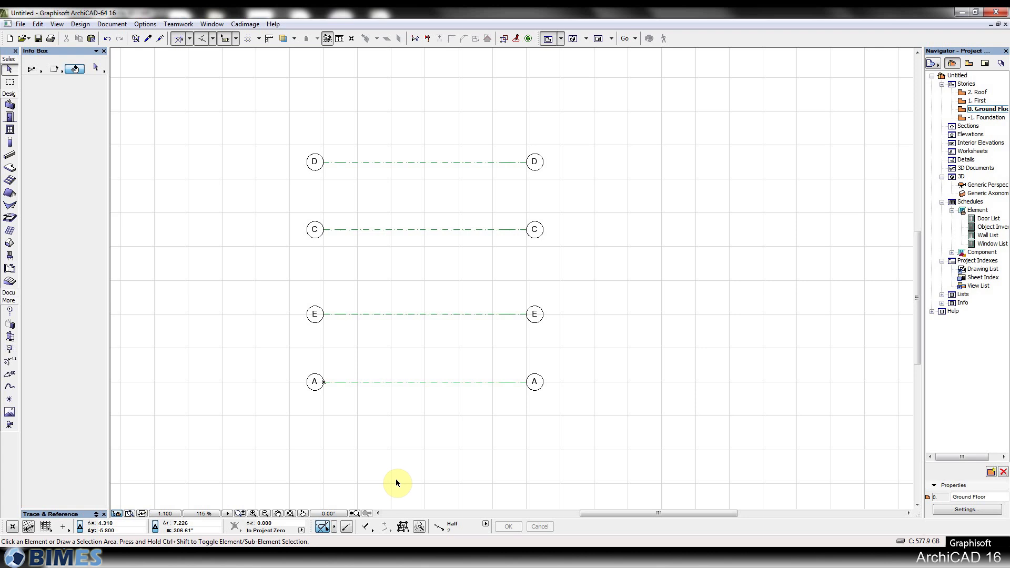
key(F3)
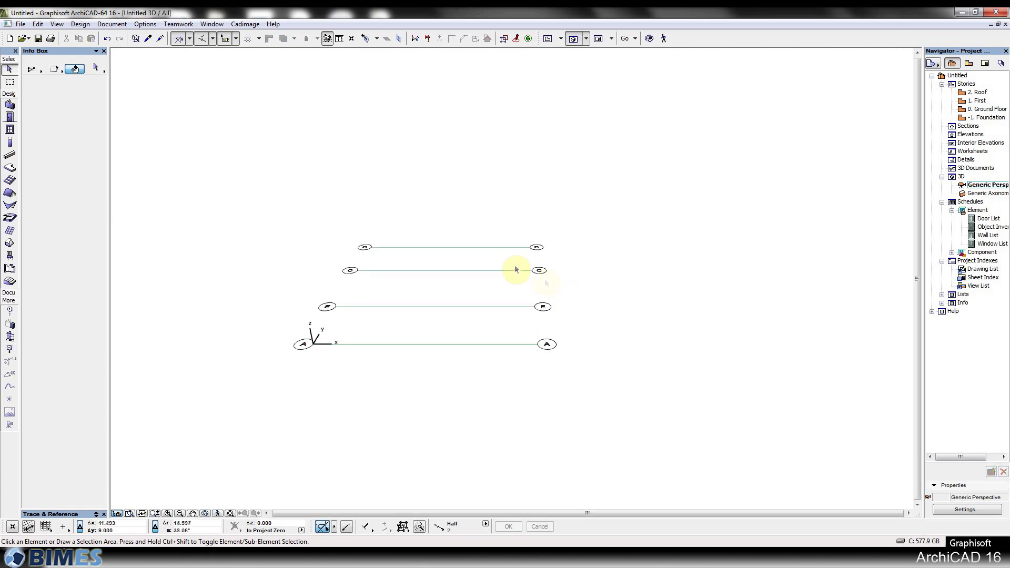
click(205, 513)
drag(296, 335, 548, 331)
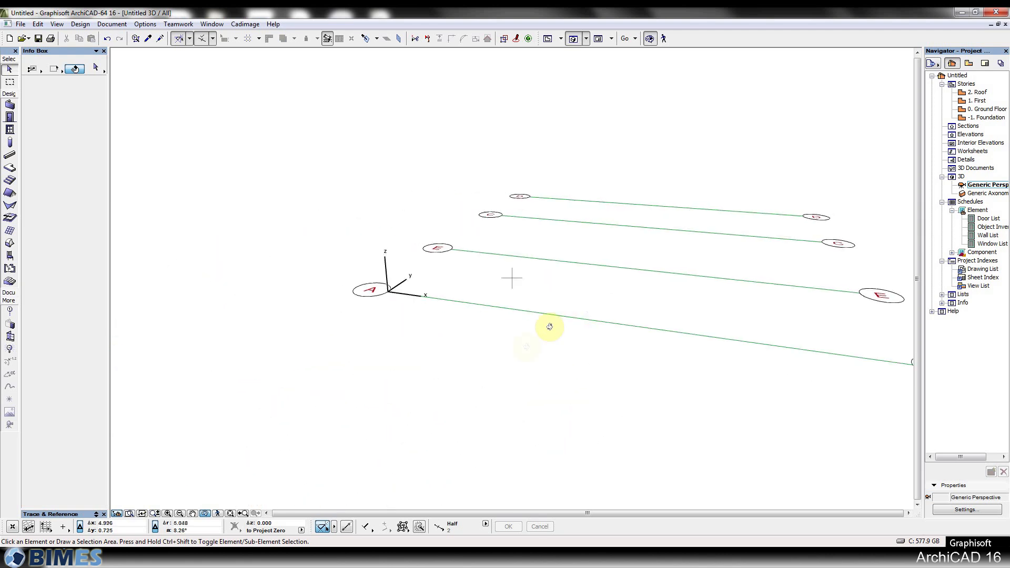
key(F2)
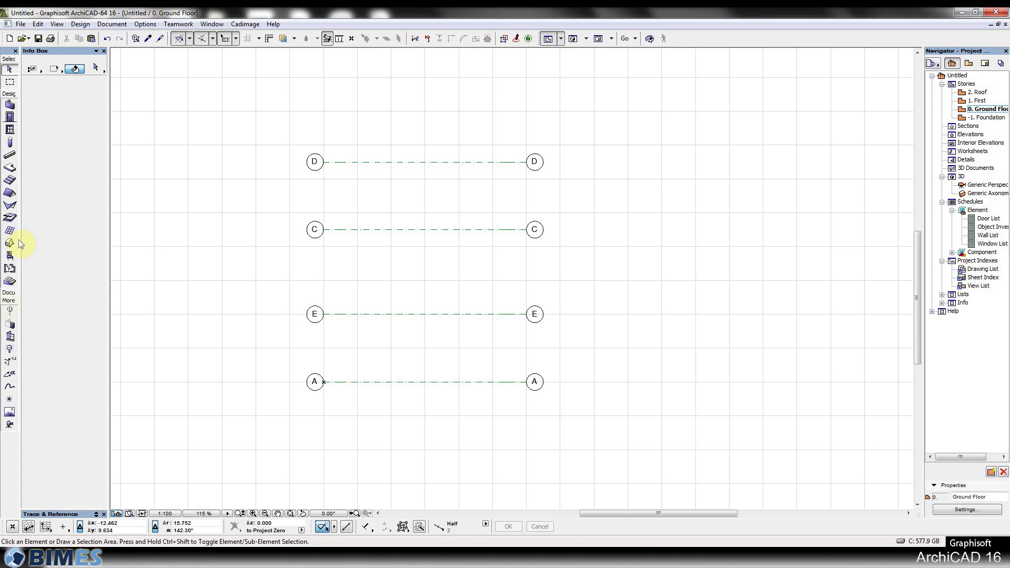
Step: Set the automatic naming style in the Grid Element default settings from letters to numbers
click(9, 311)
click(96, 67)
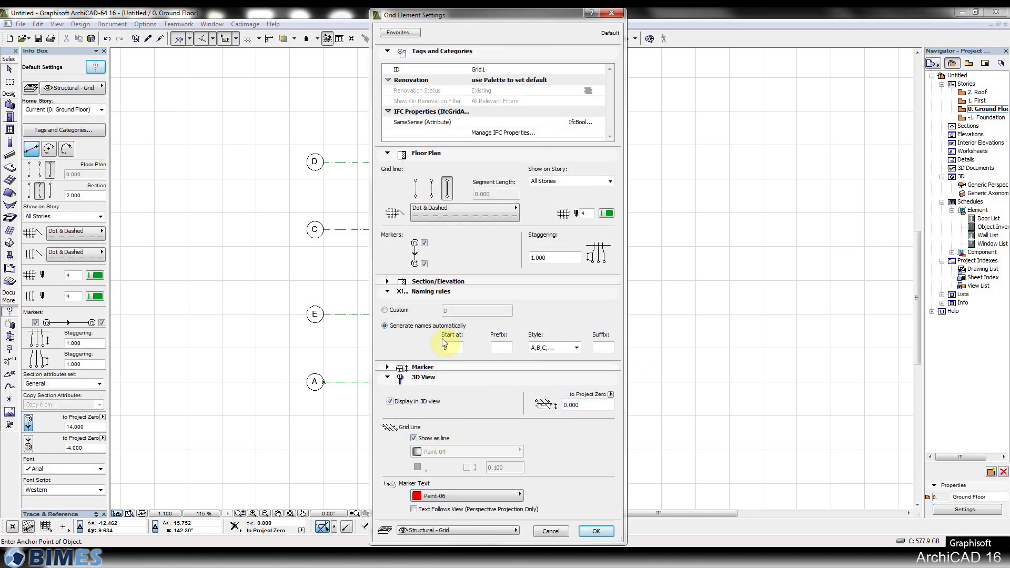
click(563, 347)
click(595, 531)
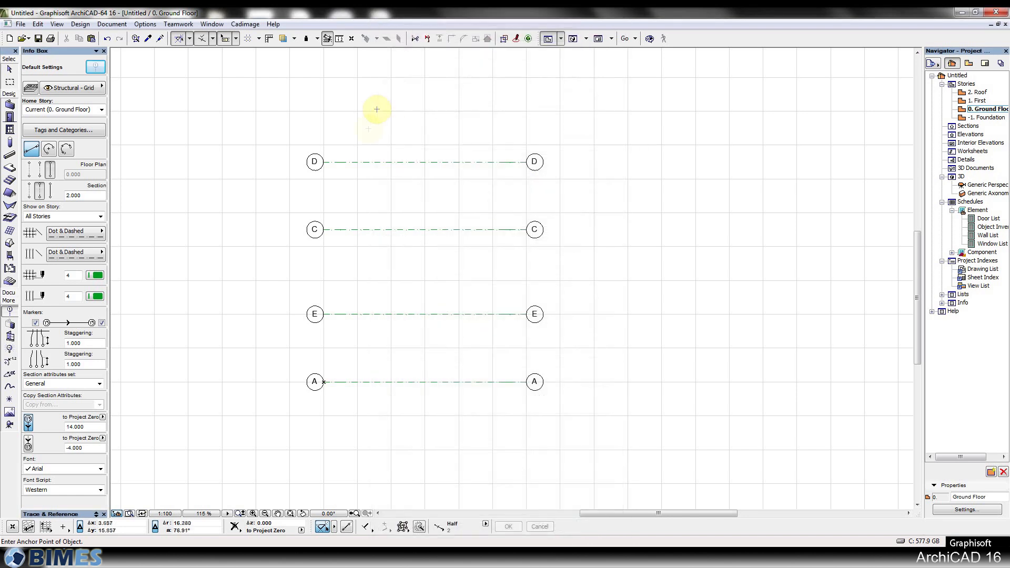
Step: Draw a 16 m long vertical grid line from above line D down past line A, near the left ends of the horizontal lines
click(354, 137)
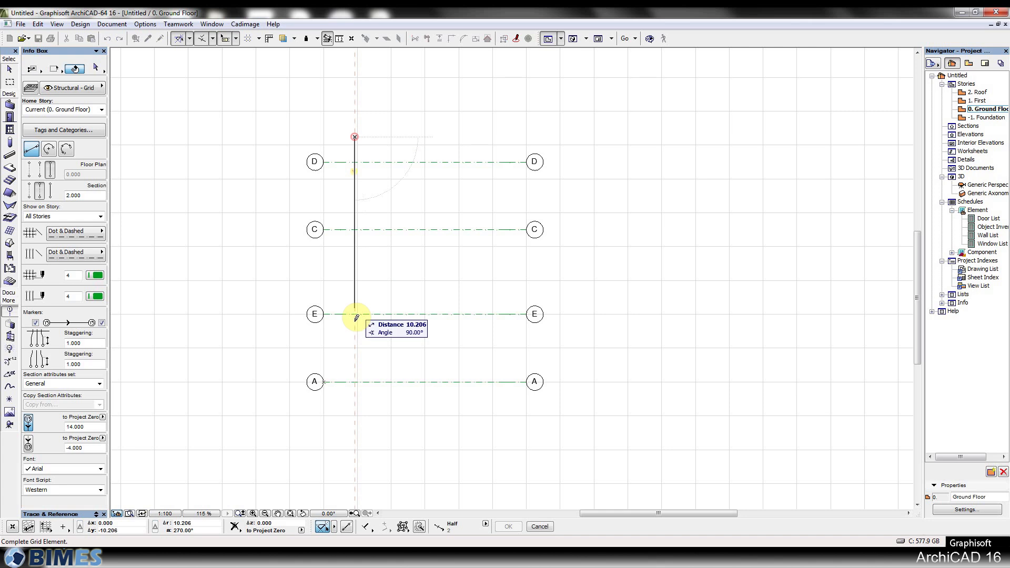
key(Tab)
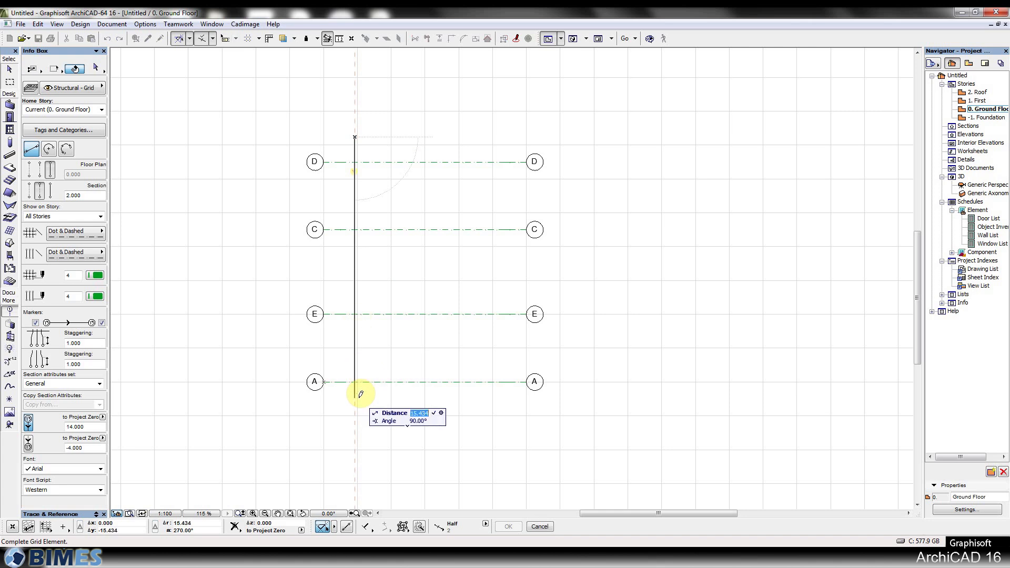
text(16)
key(Return)
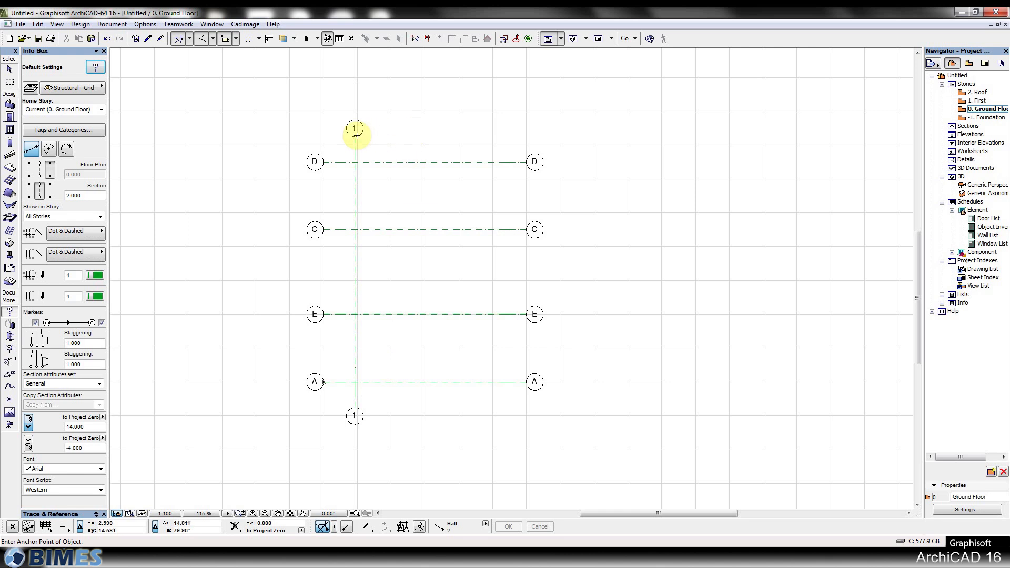
Step: Draw a second vertical grid line to the right of line 1, offset with a horizontal guide line and matching its length
click(346, 526)
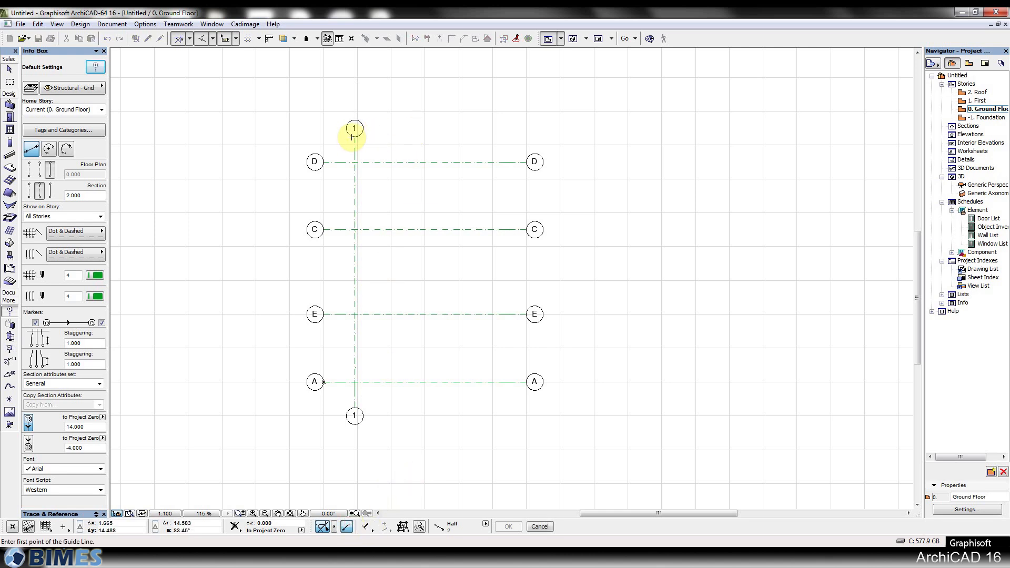
click(355, 137)
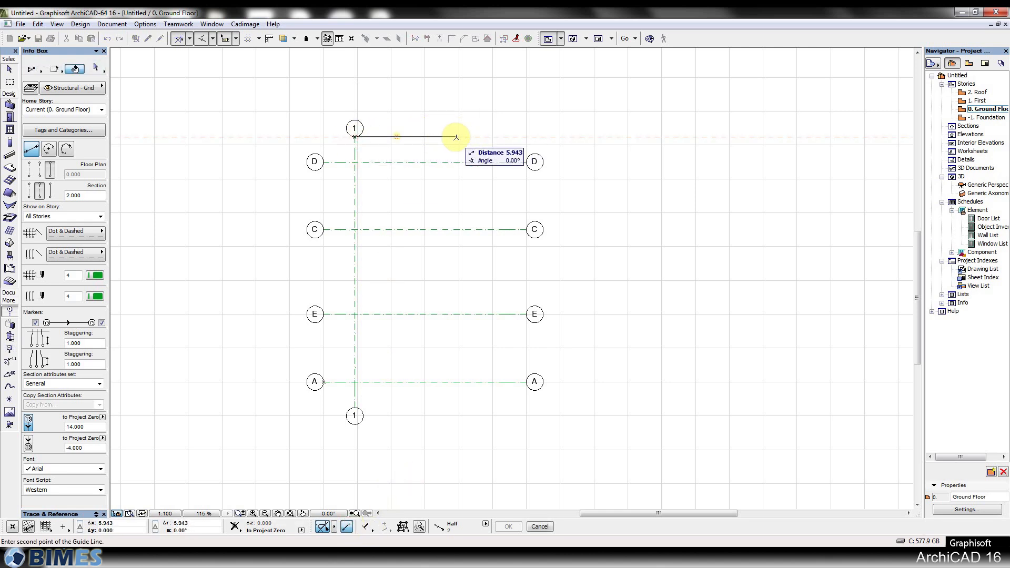
click(474, 137)
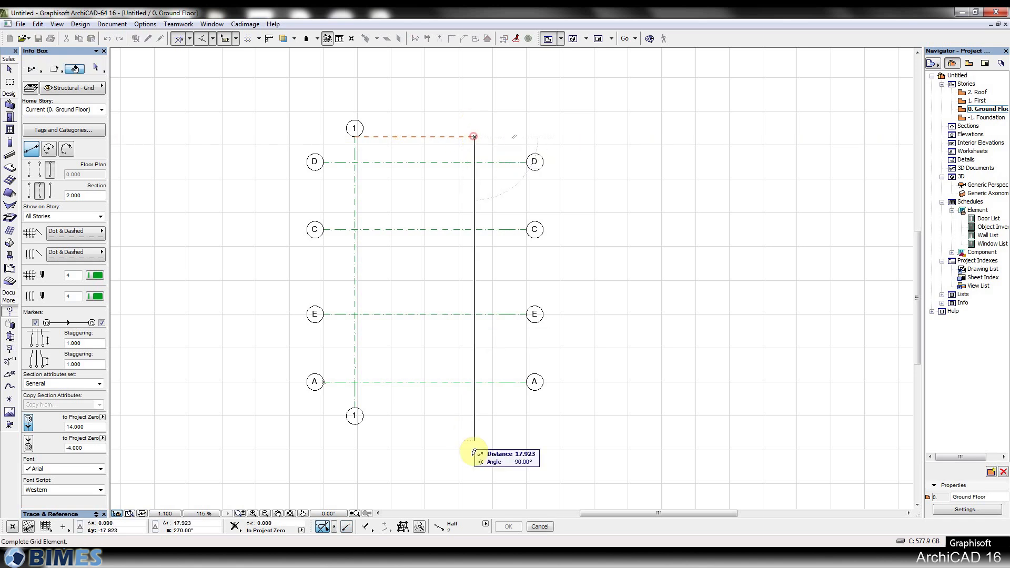
click(358, 405)
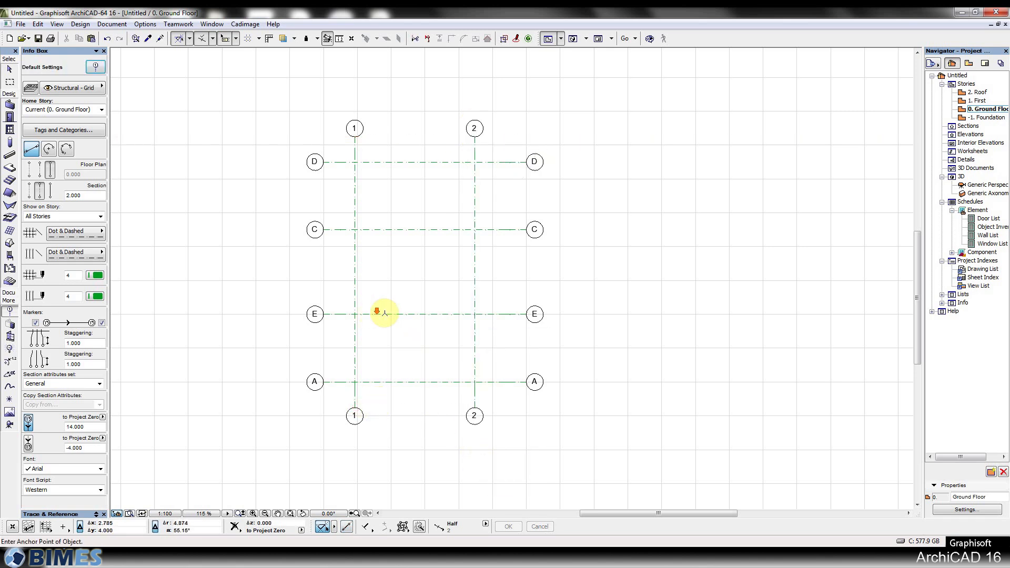
Step: Draw an inclined grid line about 26 m long at a 30° angle in the empty area to the right of the grid
scroll(381, 311, down, 2)
scroll(457, 295, up, 2)
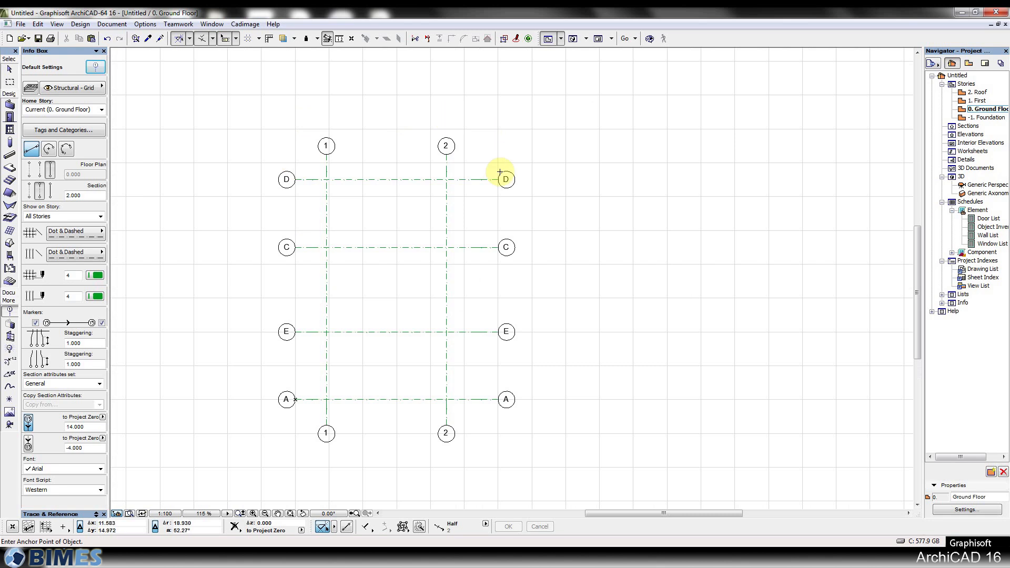
middle_drag(559, 338, 453, 340)
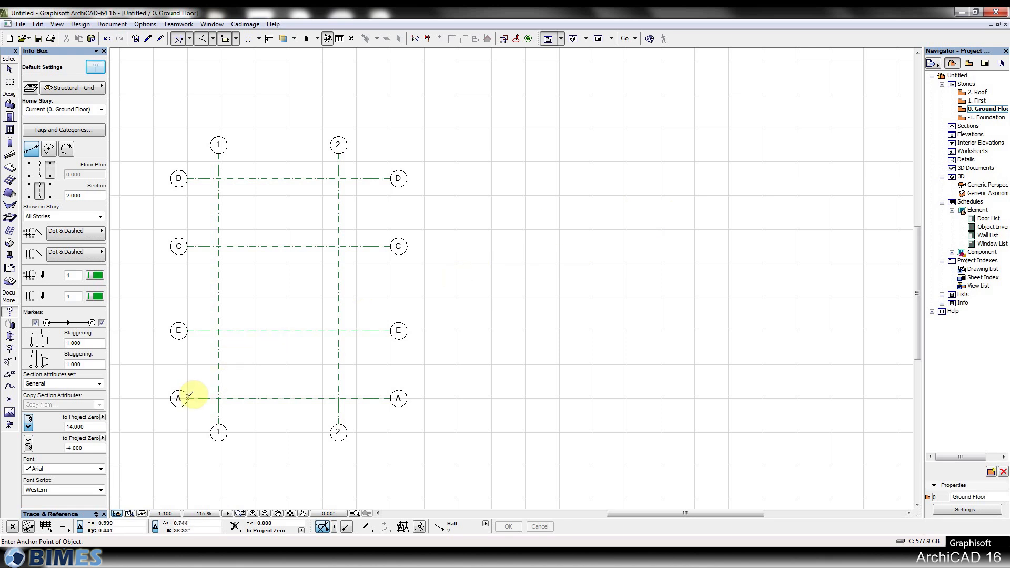
click(541, 330)
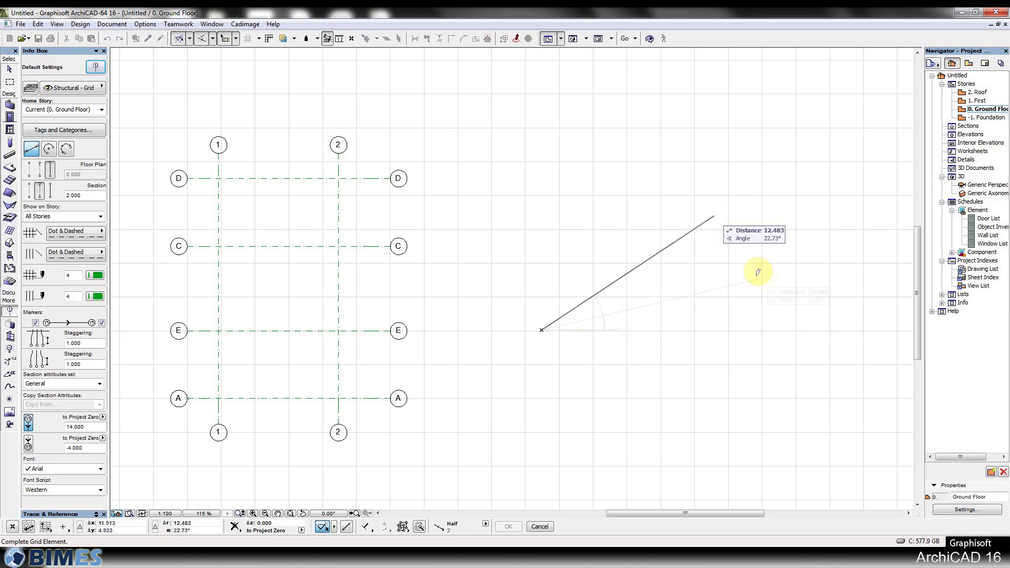
middle_drag(791, 288, 568, 284)
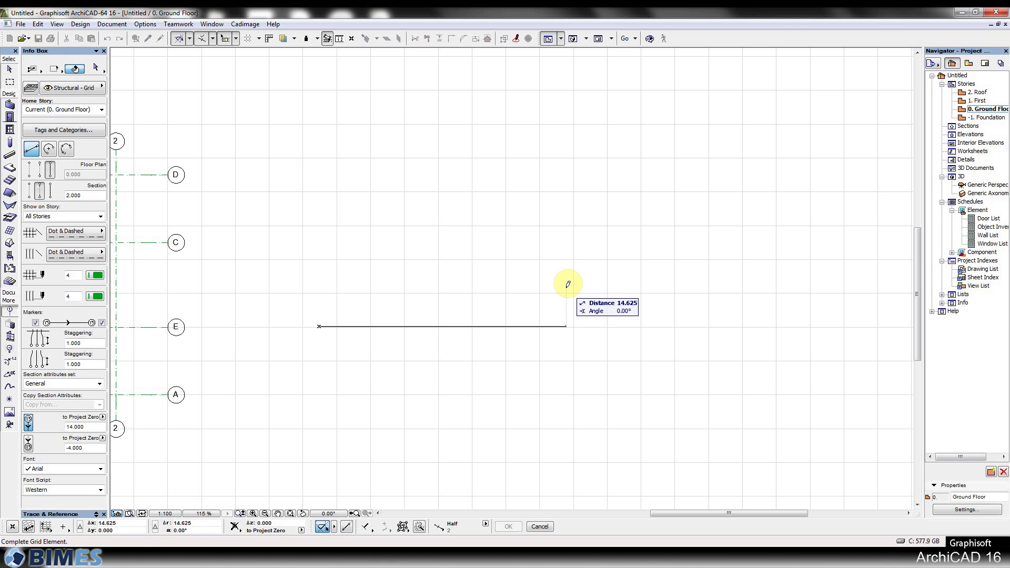
key(Tab)
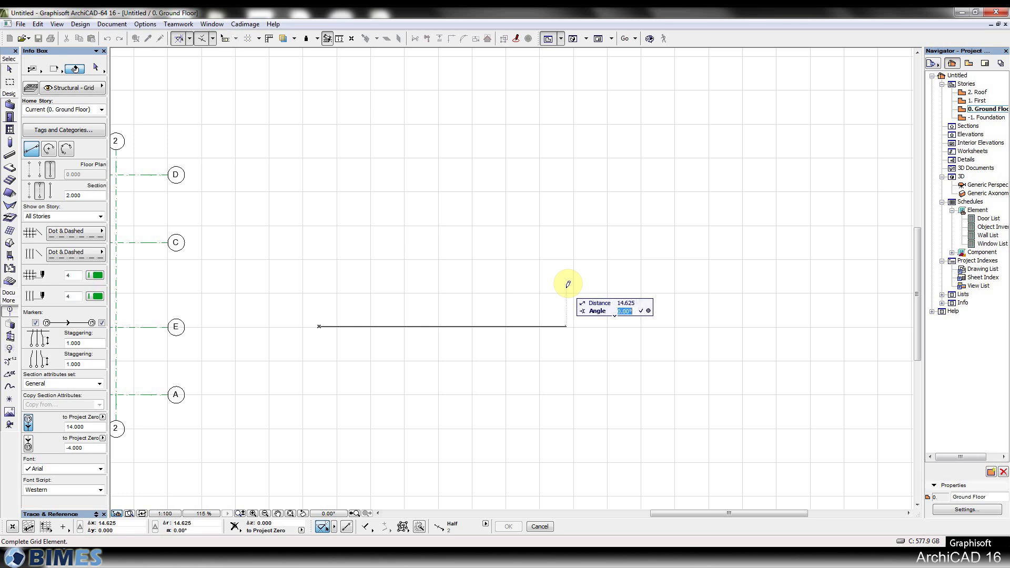
key(Escape)
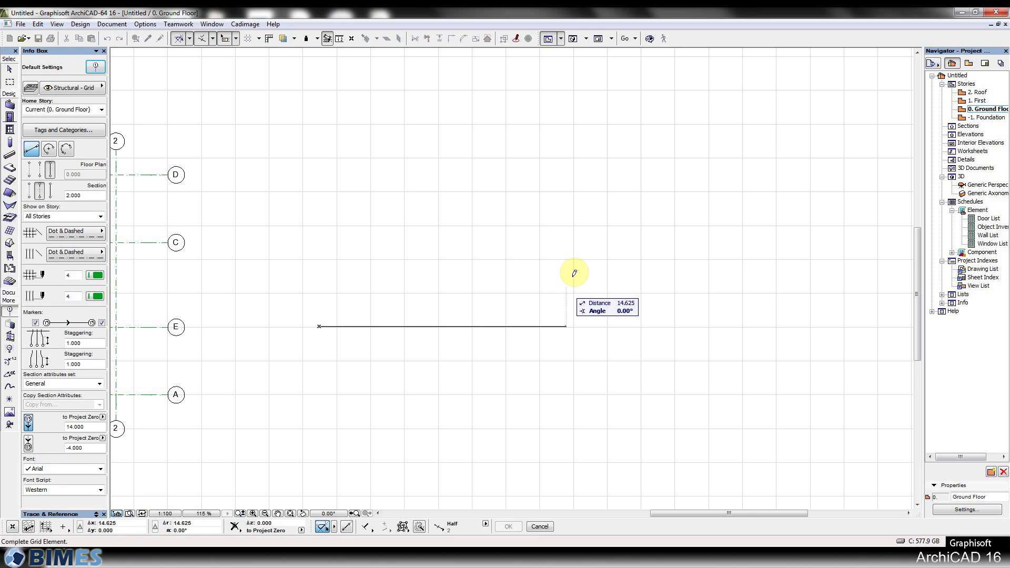
middle_drag(584, 220, 599, 262)
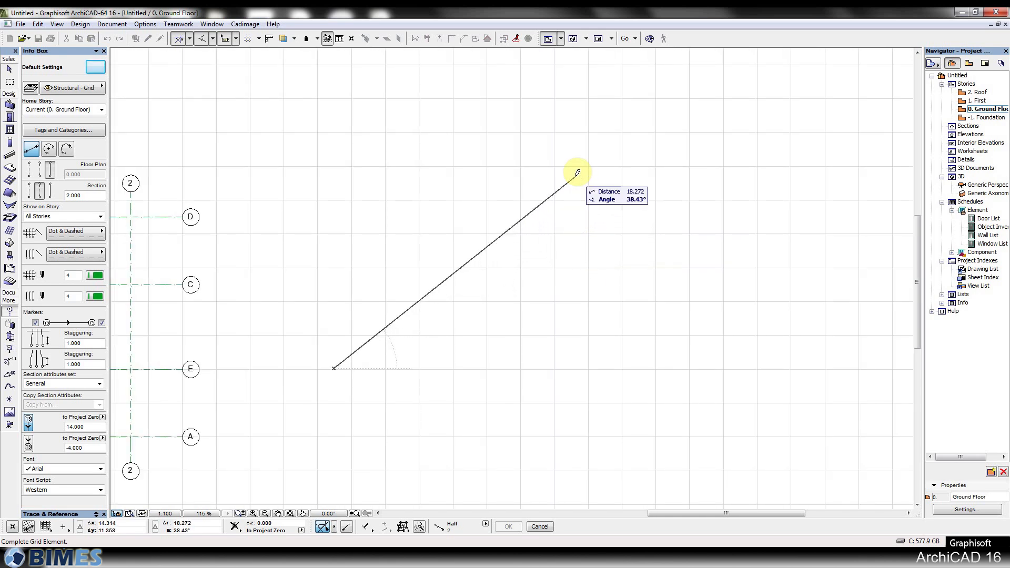
scroll(598, 121, down, 2)
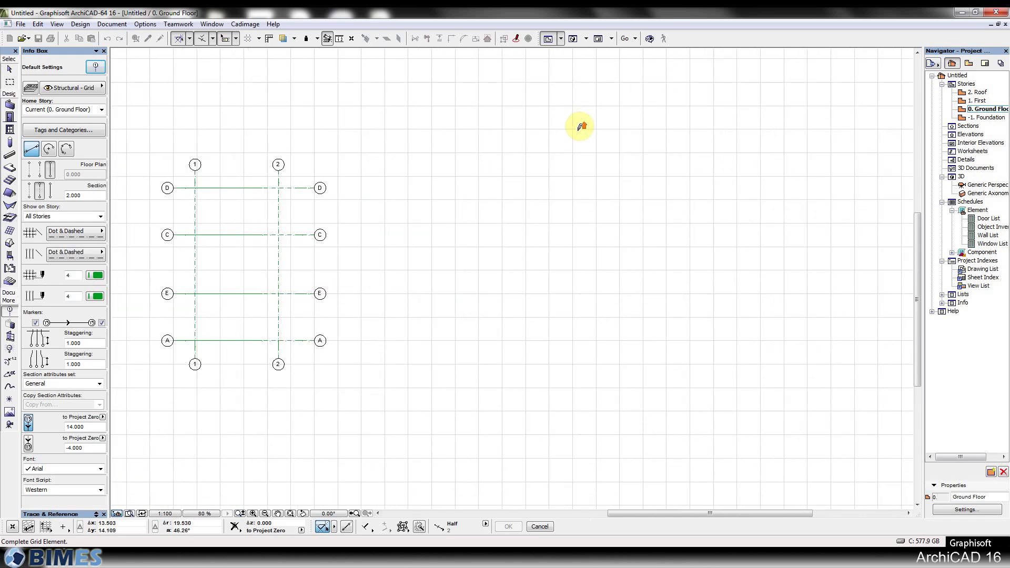
middle_drag(584, 182, 586, 223)
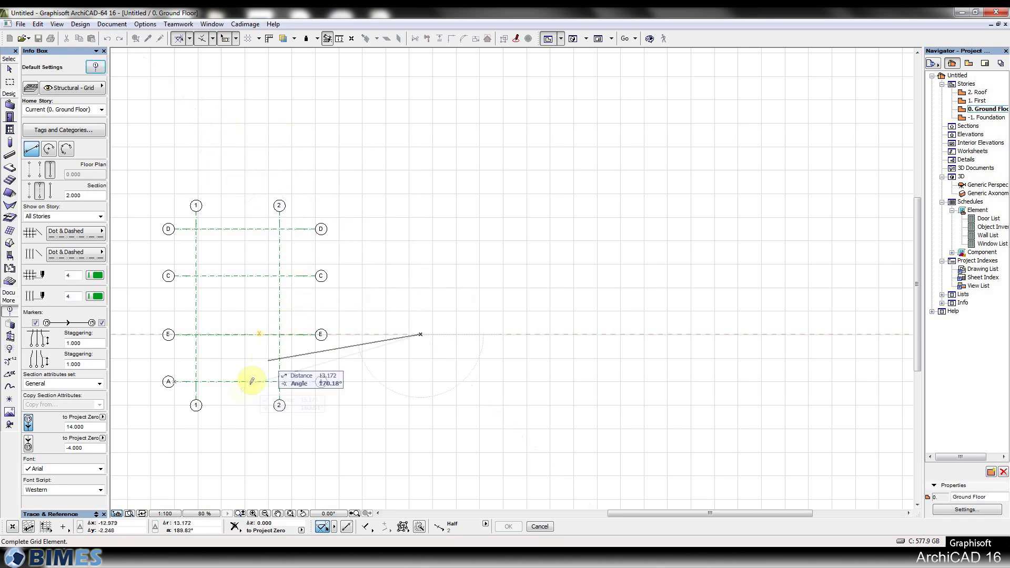
middle_drag(262, 488, 350, 327)
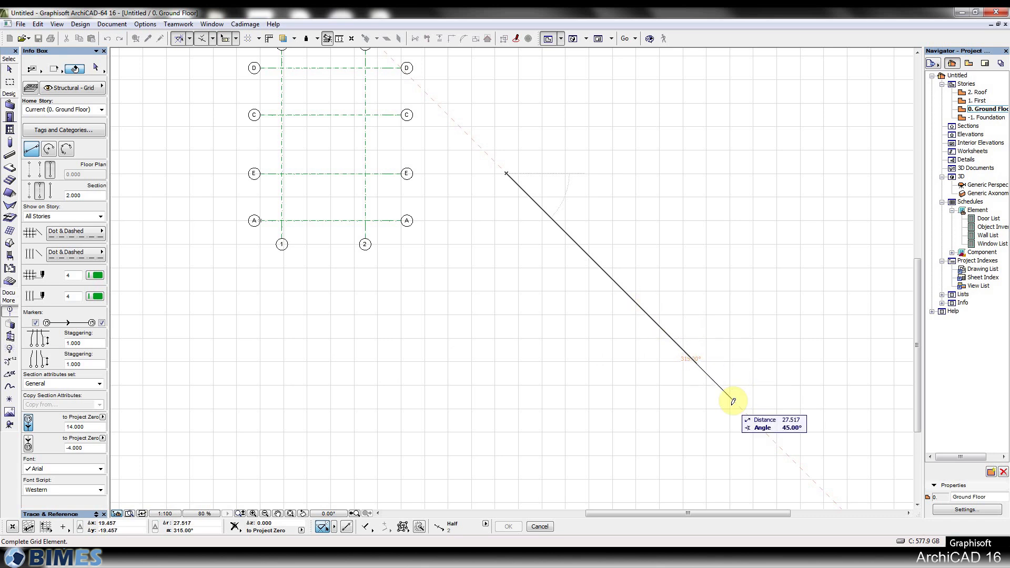
middle_drag(693, 259, 609, 410)
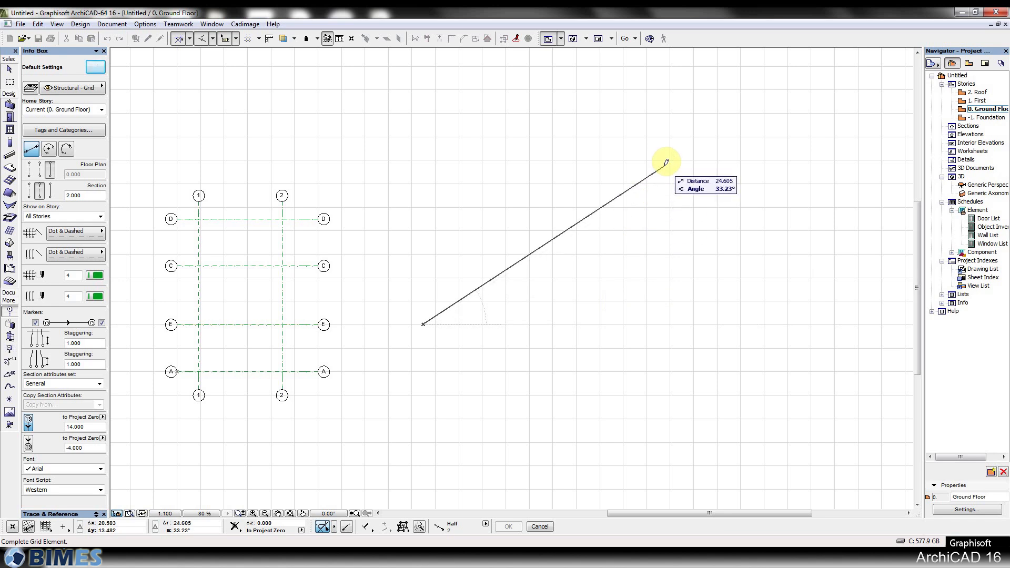
key(Tab)
key(Tab)
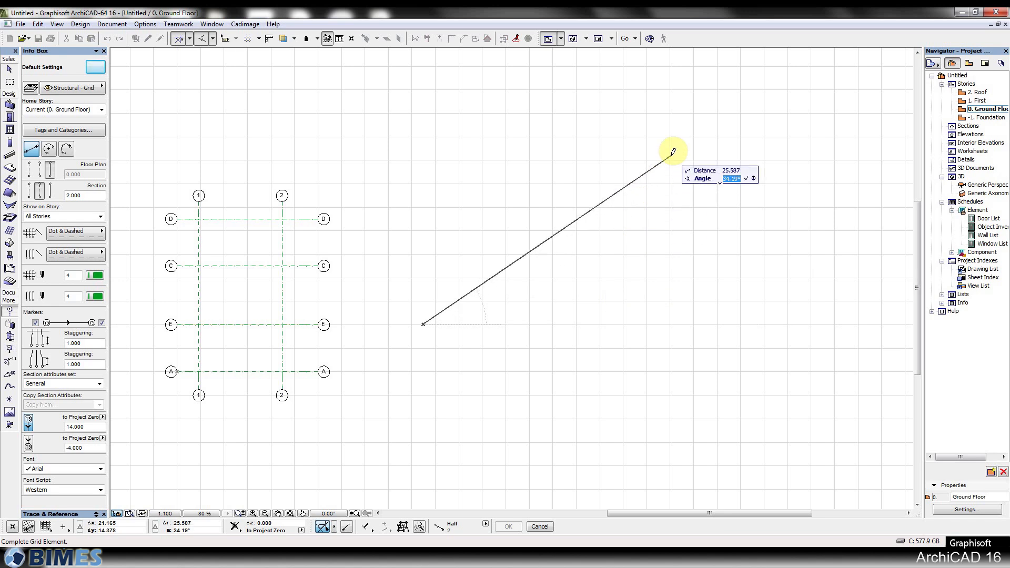
text(30)
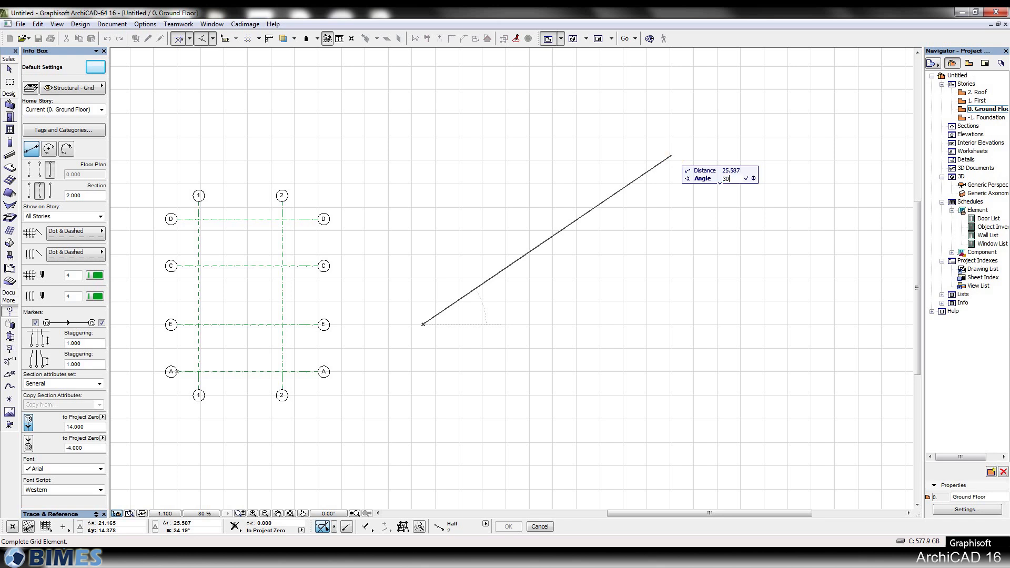
key(Return)
click(686, 171)
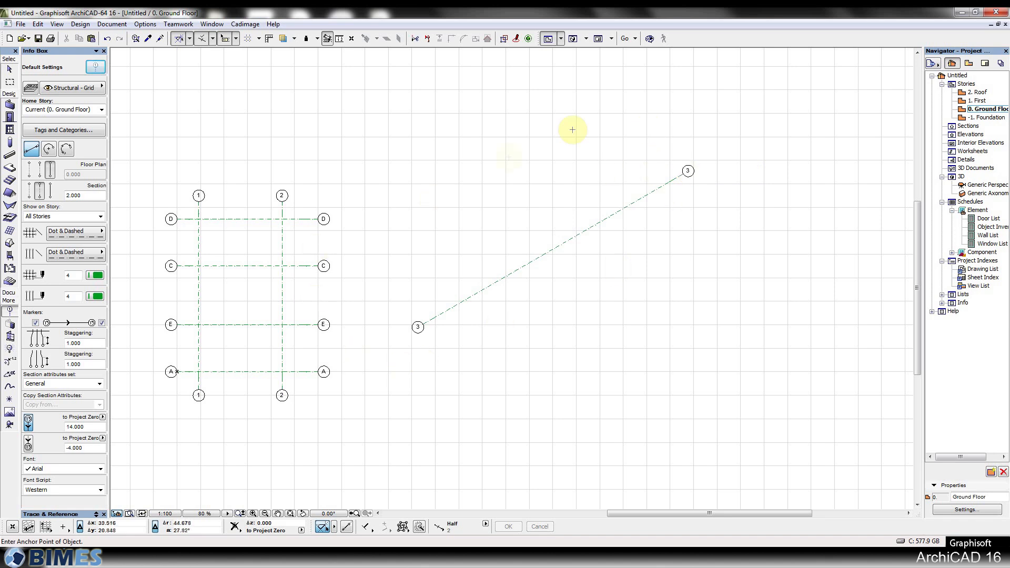
Step: Draw a solid 2D line over the lower half of the inclined grid line, ending at its lower end
click(416, 324)
click(9, 293)
click(9, 367)
click(562, 241)
click(424, 323)
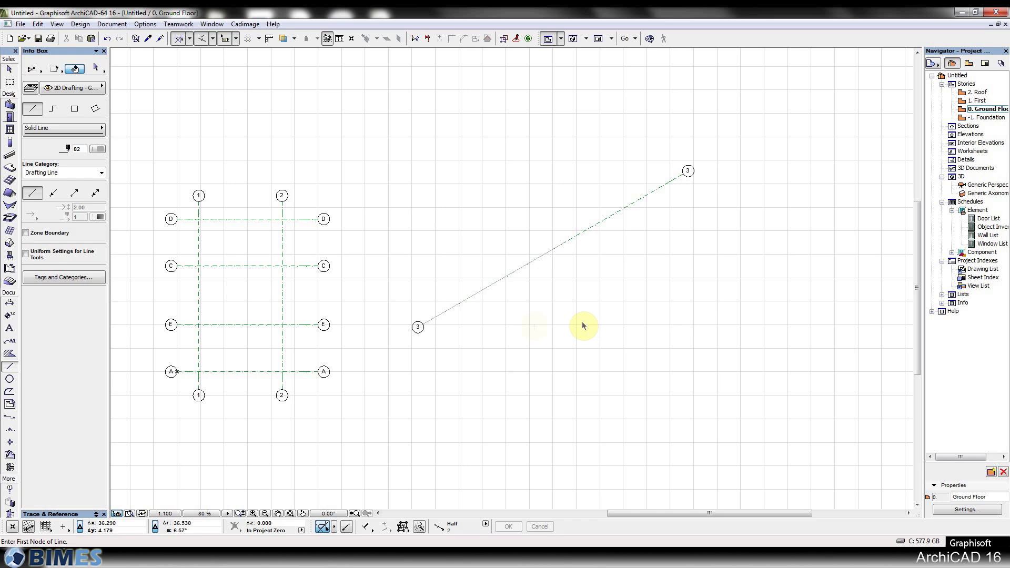
Step: Draw a polyline down the lower half of grid line 3 and horizontally to the right from its lower end
click(55, 108)
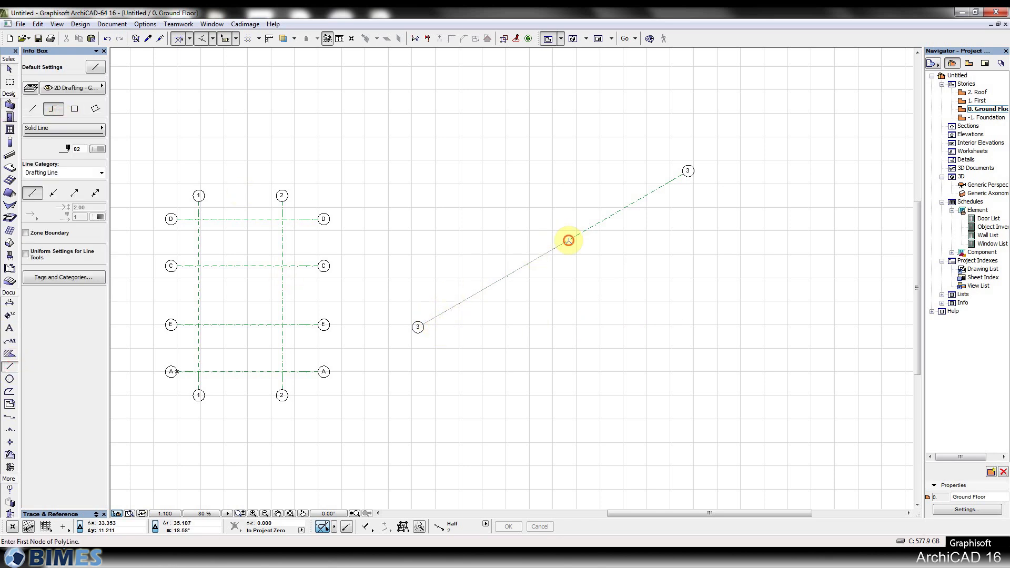
click(569, 241)
click(423, 325)
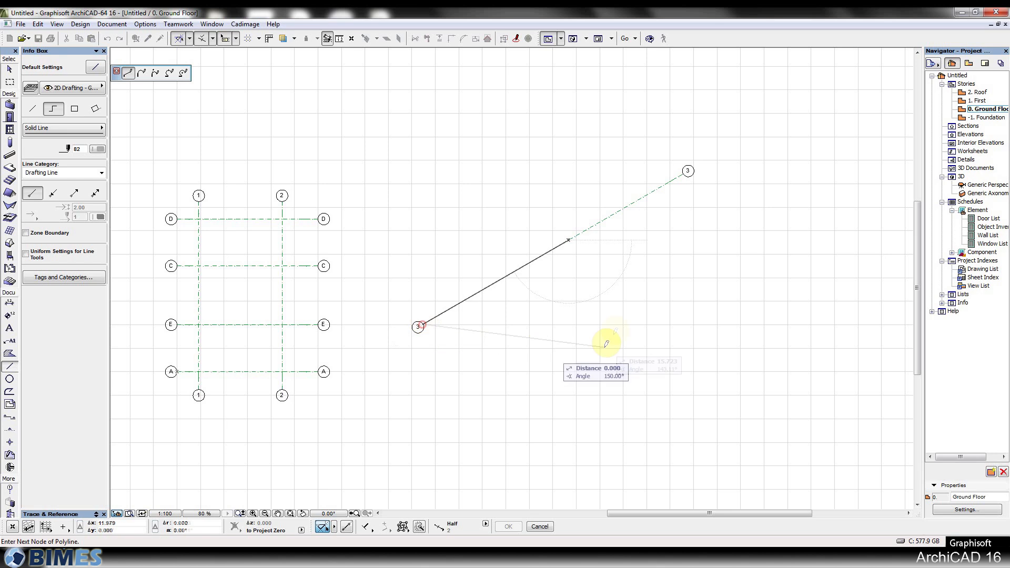
double_click(588, 318)
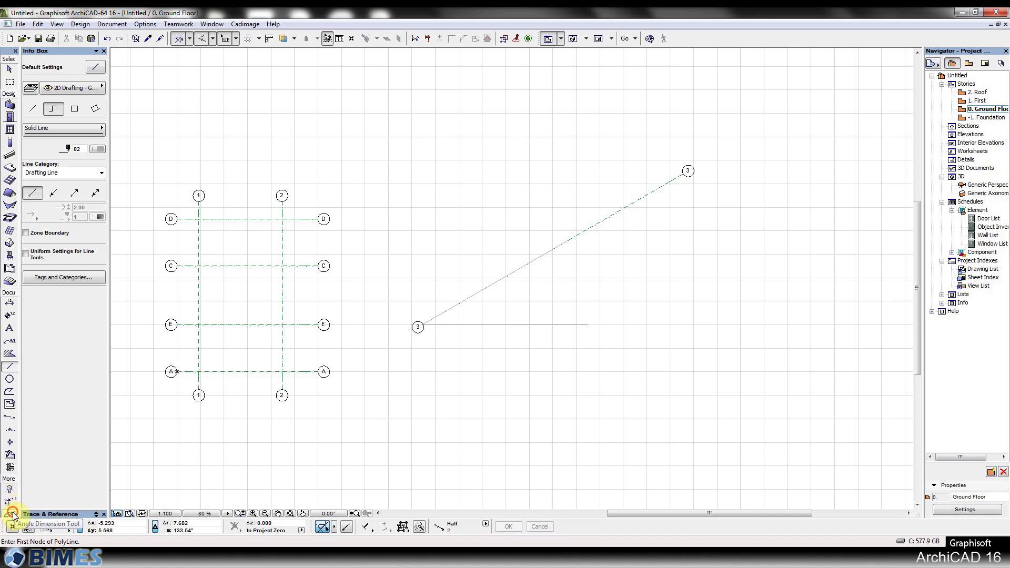
Step: Add an angle dimension between the inclined and horizontal segments at the lower end of grid line 3
click(9, 501)
click(479, 290)
click(487, 324)
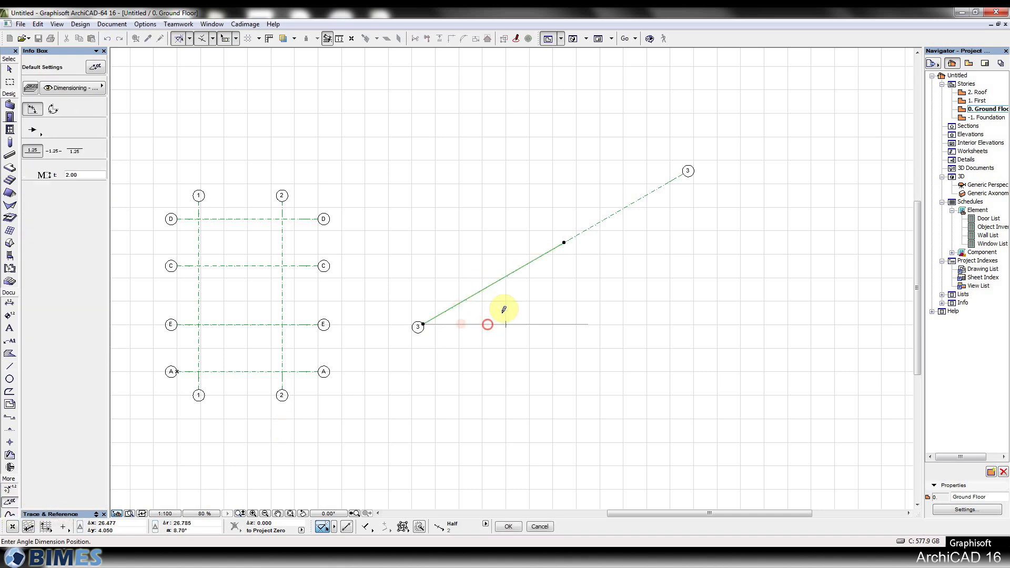
scroll(509, 301, up, 4)
scroll(509, 302, up, 5)
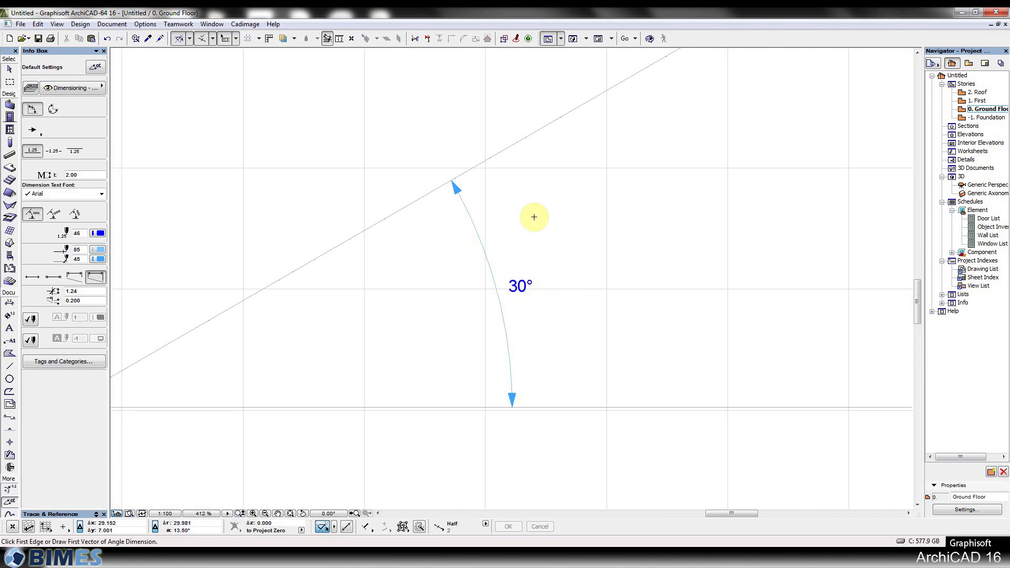
scroll(536, 231, down, 3)
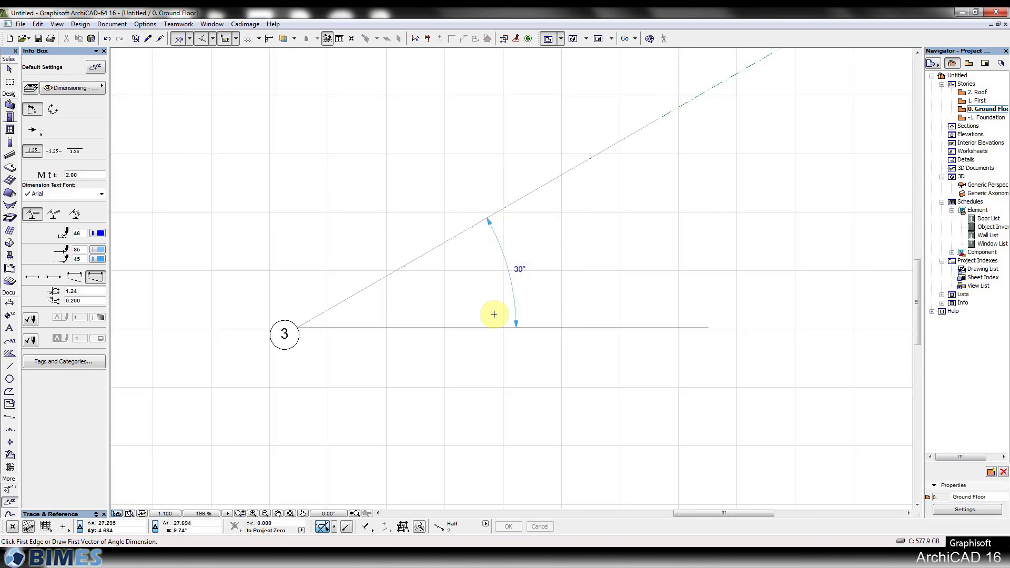
Step: Undo the angle dimension and its helper lines on grid line 3 and leave the dimension tool
scroll(531, 315, down, 2)
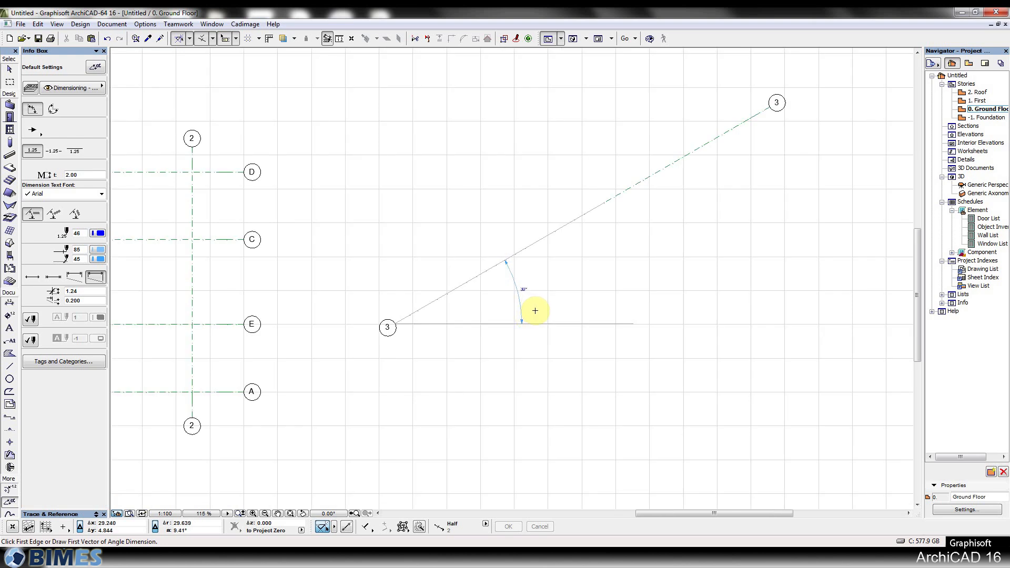
key(ctrl+z)
scroll(535, 313, down, 3)
scroll(555, 317, up, 1)
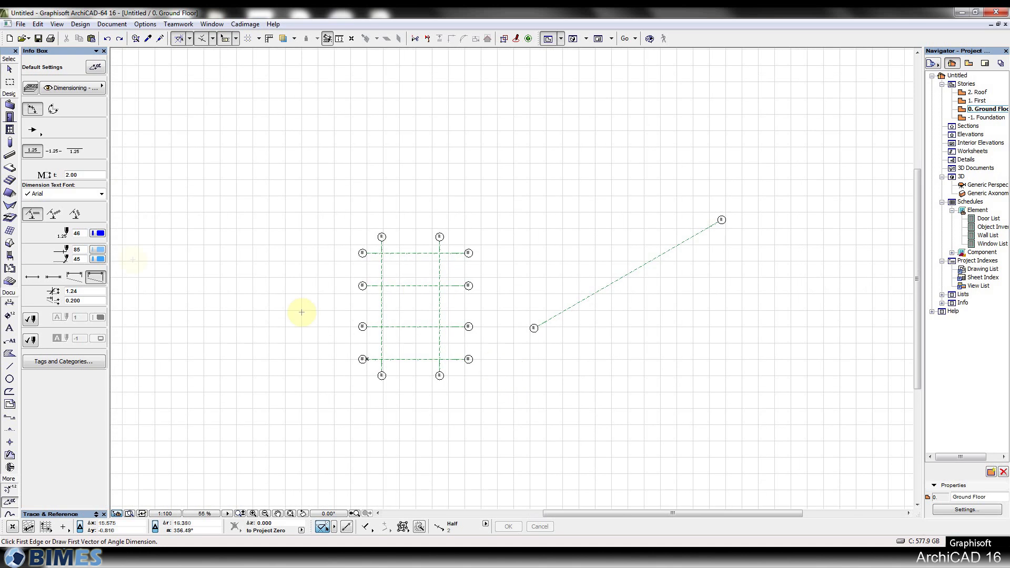
key(Escape)
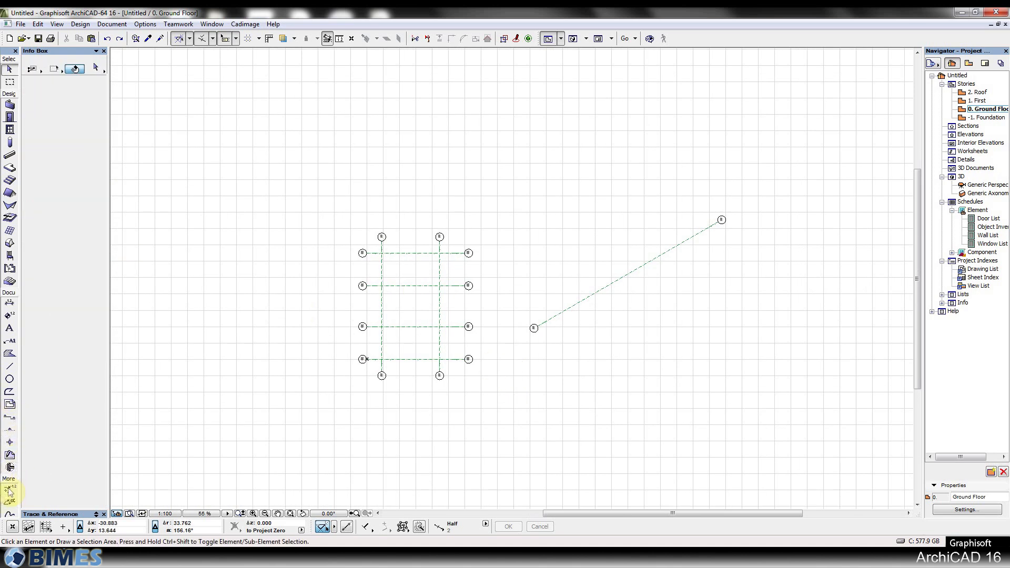
Step: Draw a quarter-circle grid arc with a 15 m radius, centred on the lower end of inclined grid line 3
scroll(11, 493, down, 1)
click(10, 490)
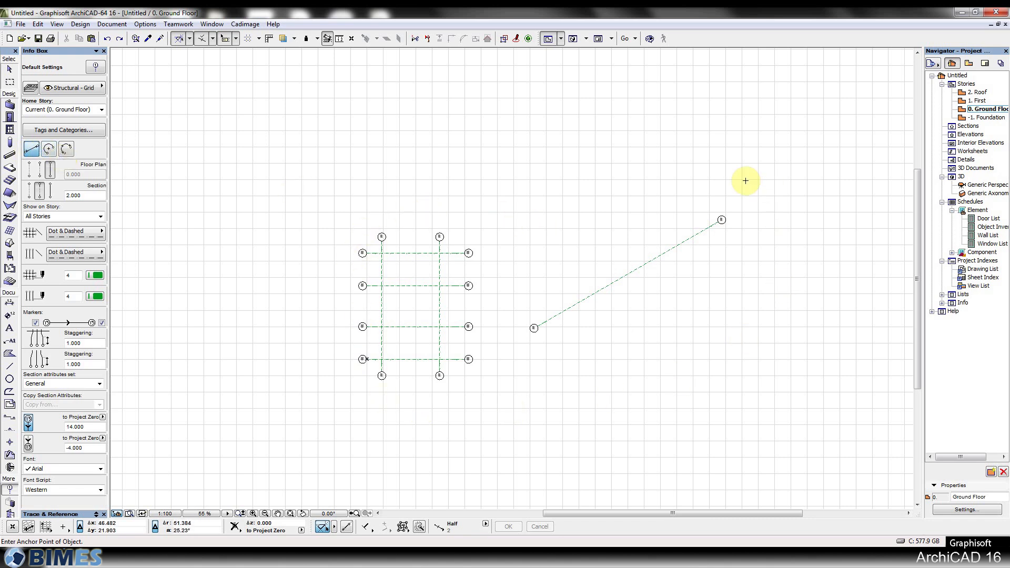
click(55, 151)
mouse_move(638, 185)
middle_down()
mouse_move(543, 223)
mouse_move(329, 244)
middle_up()
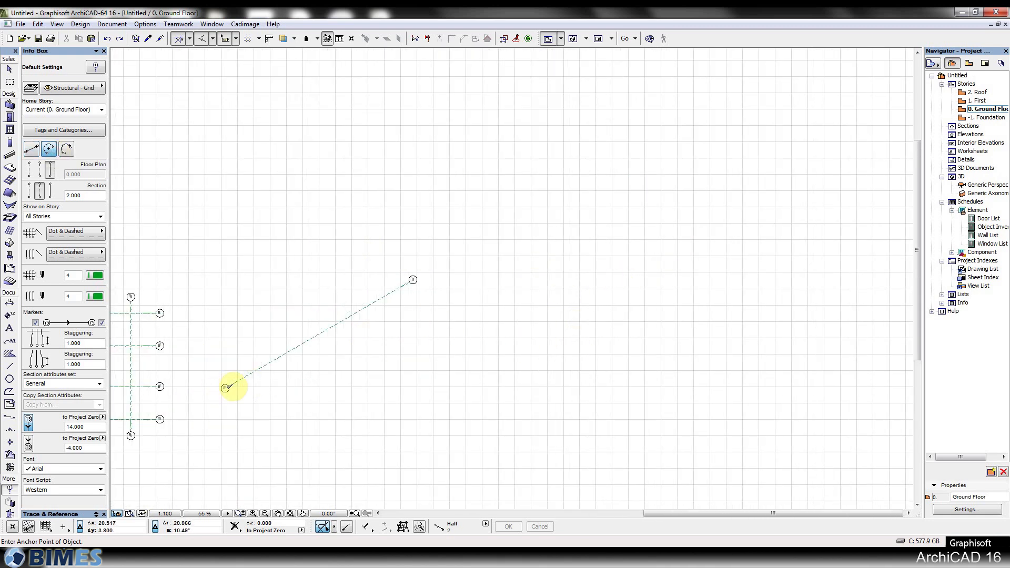
click(226, 387)
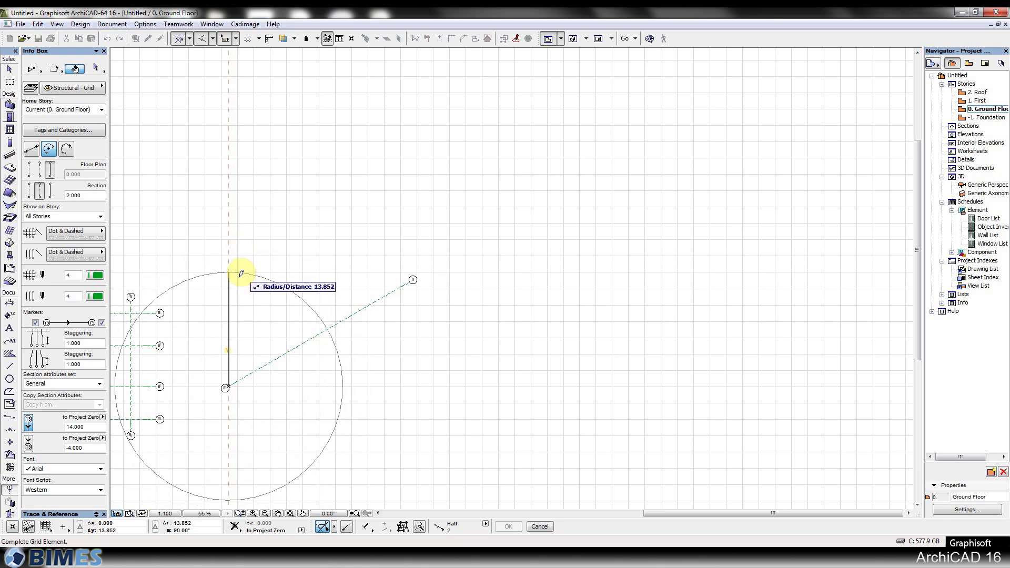
text(15)
key(Return)
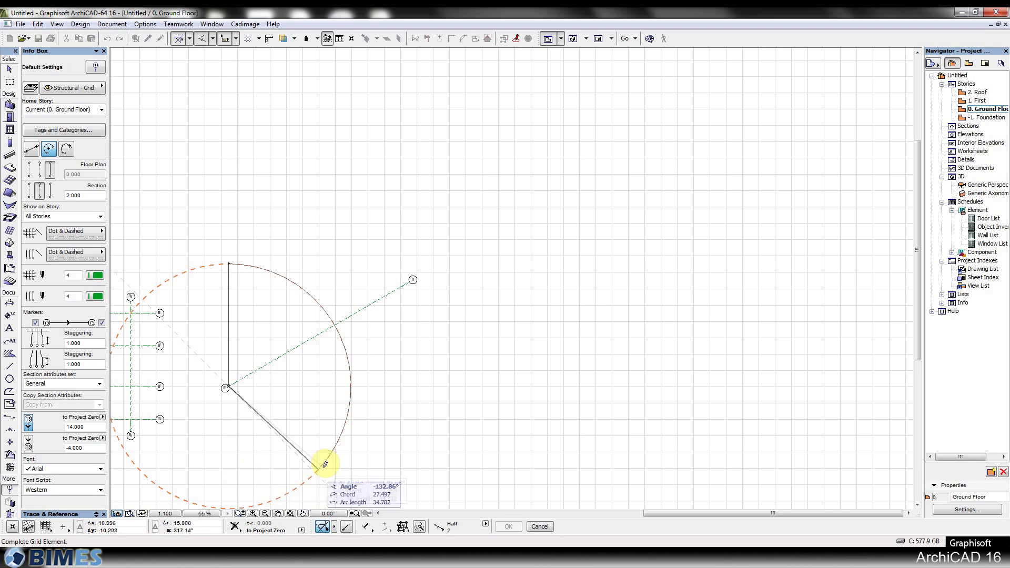
middle_drag(328, 416, 406, 288)
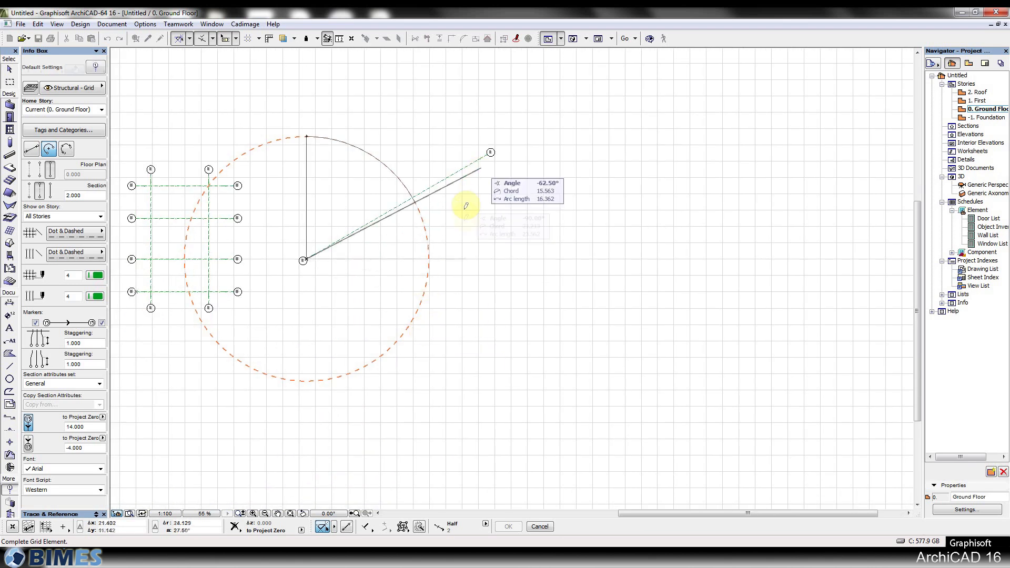
click(435, 254)
scroll(318, 135, up, 3)
scroll(311, 131, up, 2)
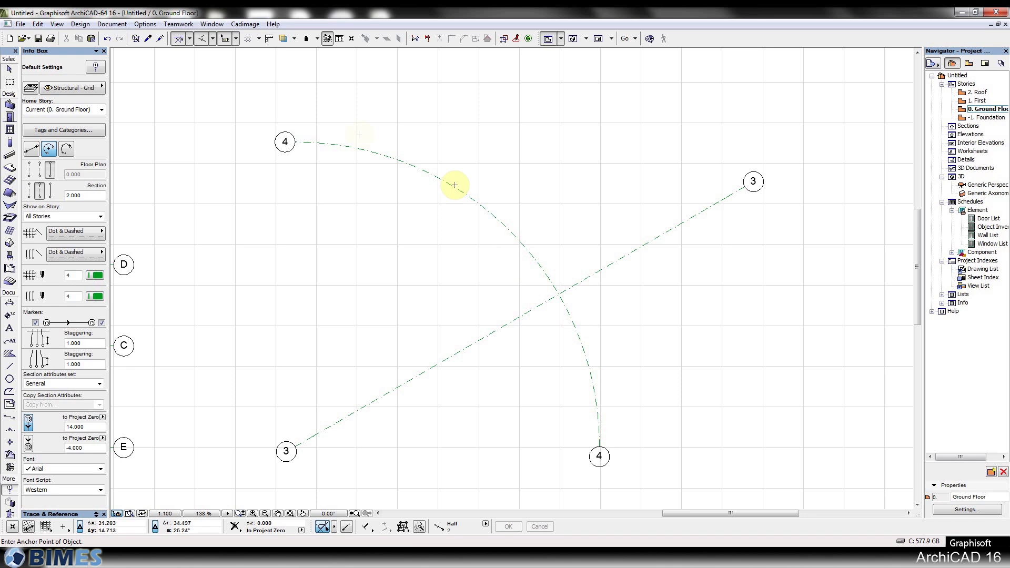
scroll(372, 141, down, 2)
scroll(371, 142, up, 1)
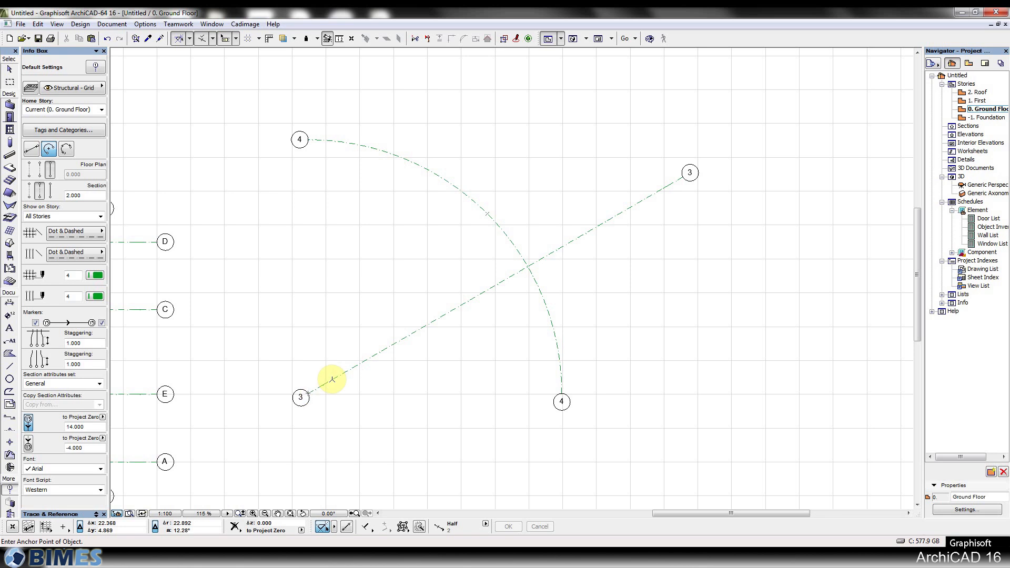
Step: Draw a wide three-point grid arc bulging upward in the empty area below the quarter-circle arc and grid line 3
click(70, 151)
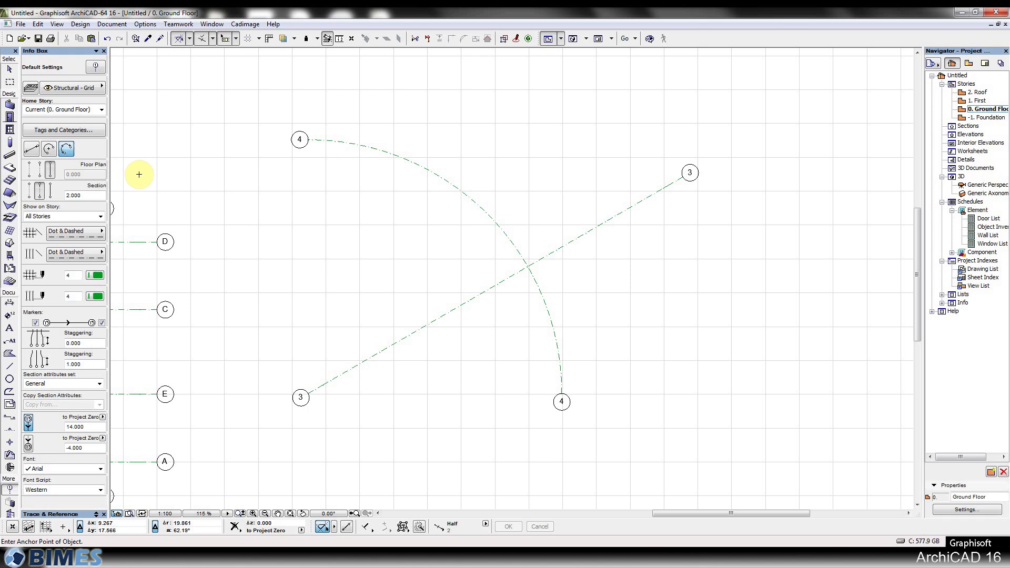
scroll(158, 176, down, 3)
middle_drag(277, 126, 399, 74)
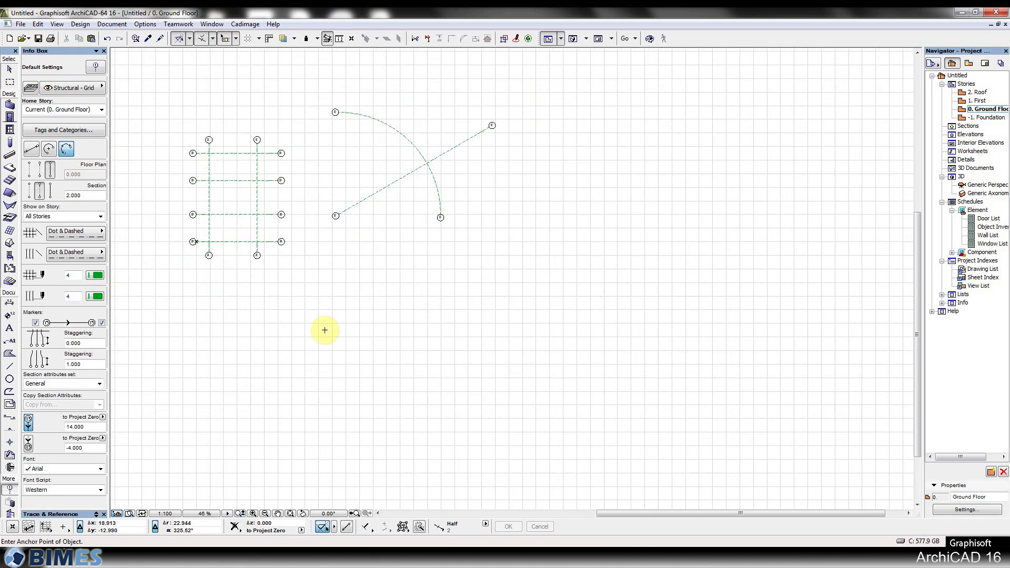
click(374, 360)
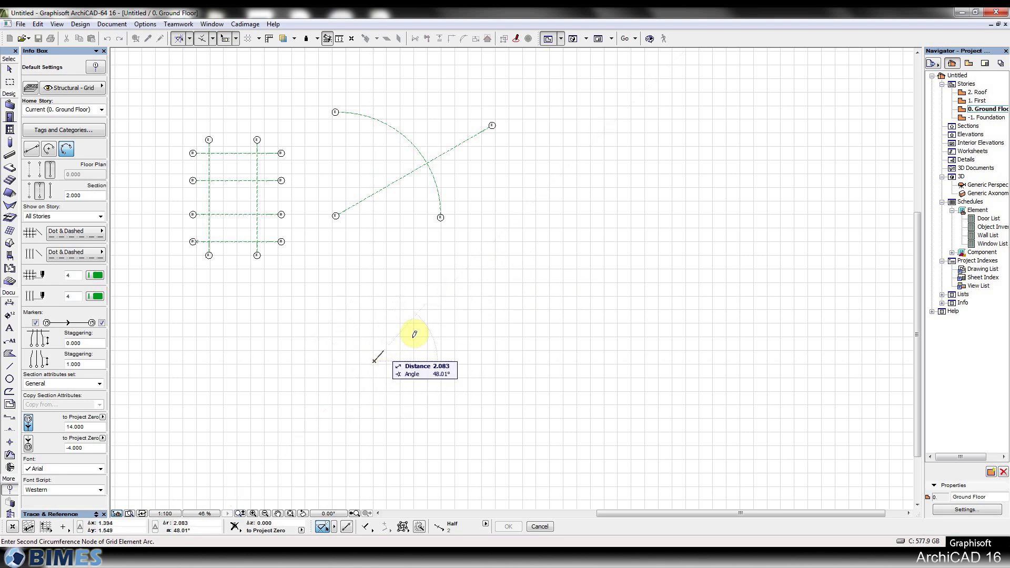
click(501, 244)
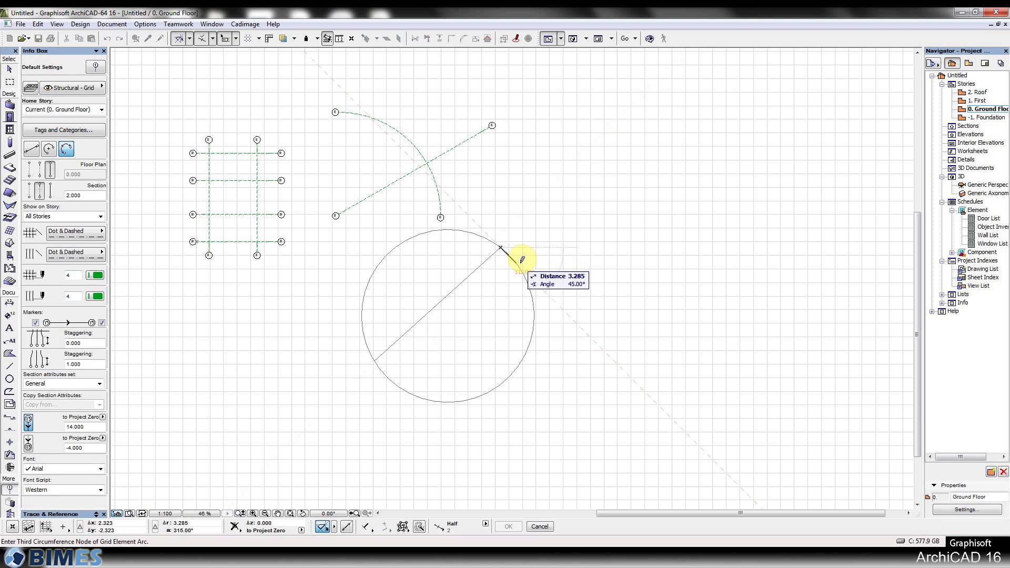
click(686, 362)
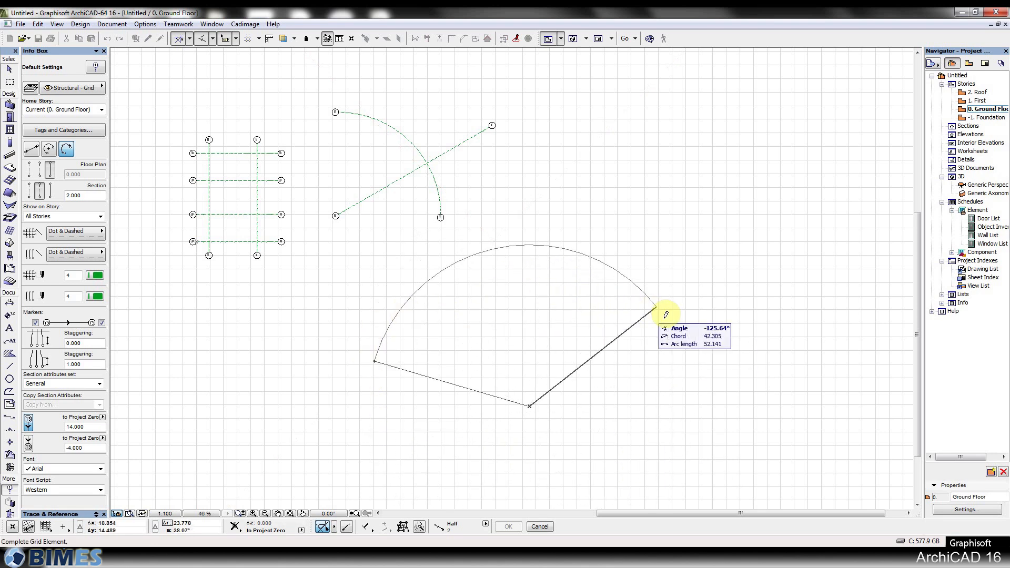
click(670, 322)
scroll(652, 322, up, 2)
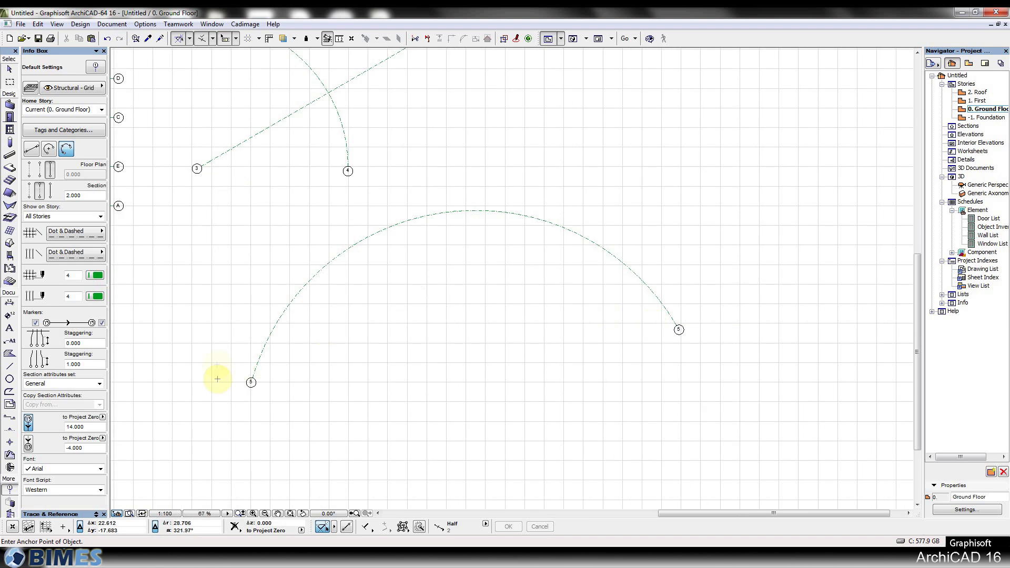
scroll(636, 295, down, 3)
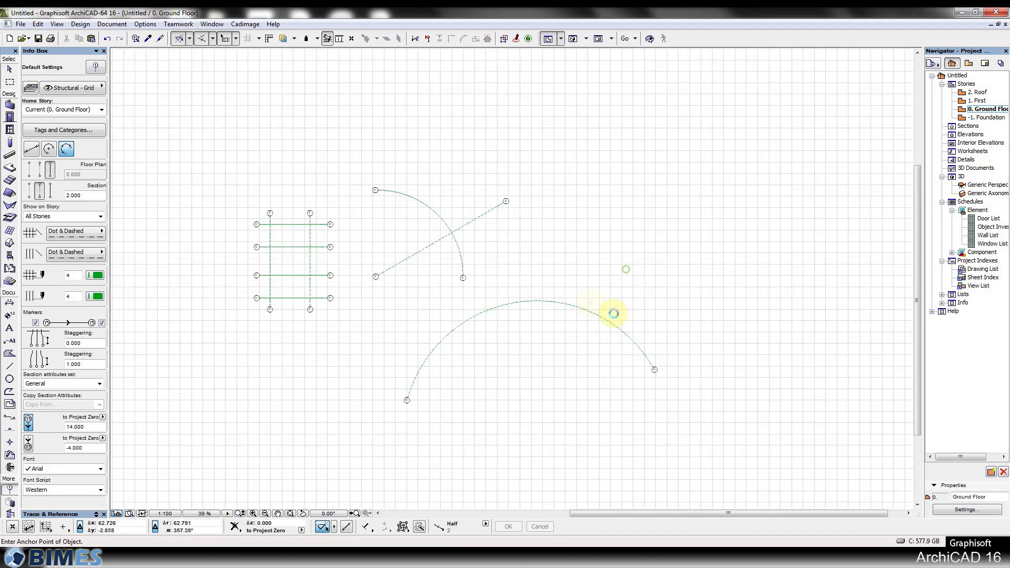
Step: Draw three straight grid lines, horizontal, vertical and inclined at about 45°, crossing at one point above the existing grid elements
scroll(181, 143, up, 1)
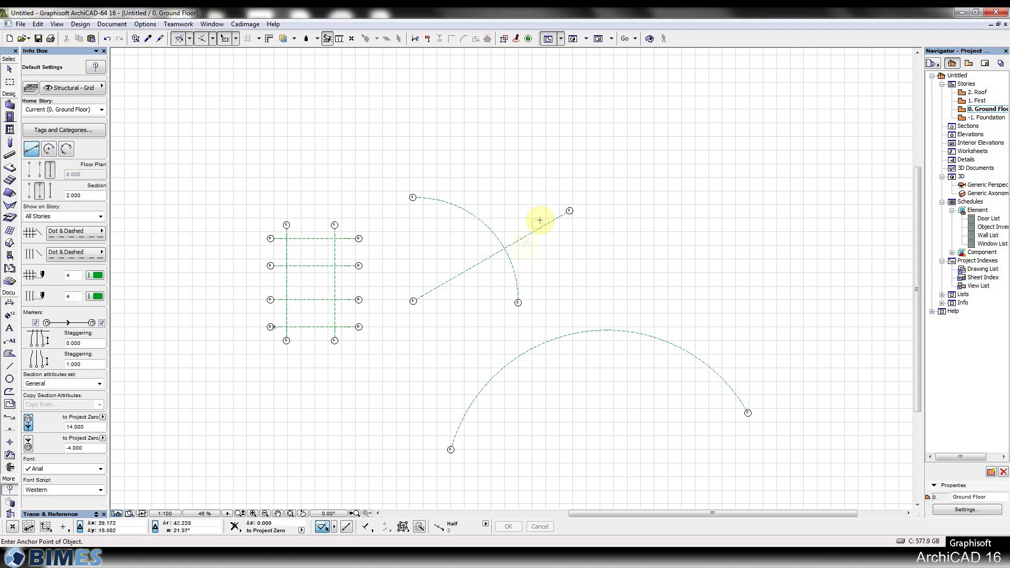
middle_drag(561, 122, 451, 300)
click(359, 241)
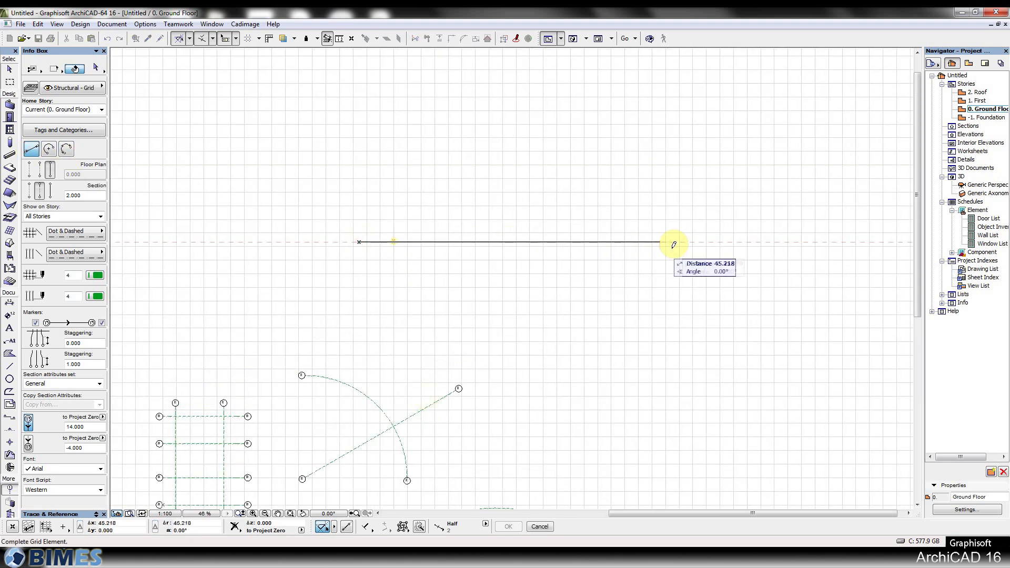
click(538, 238)
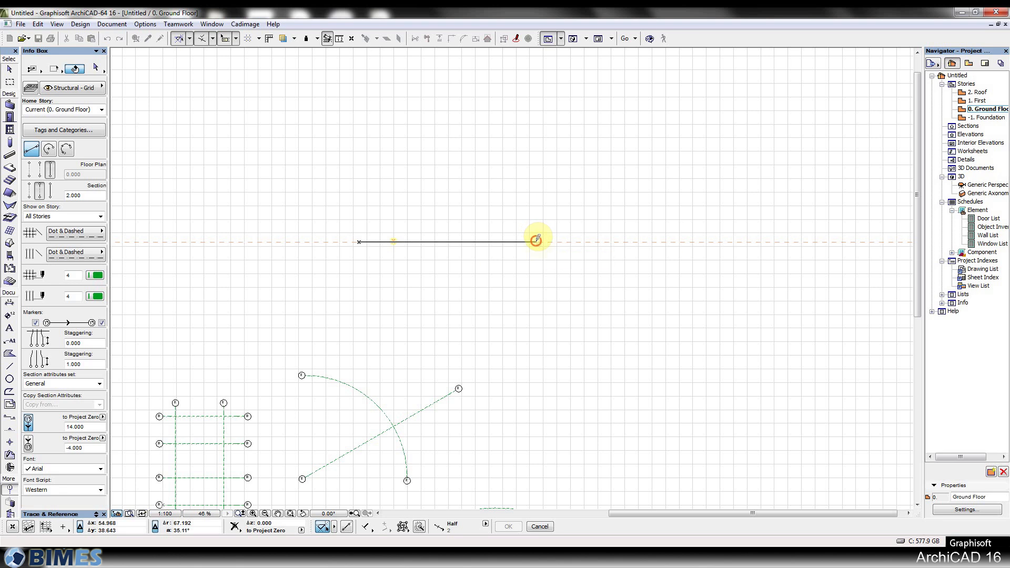
click(394, 142)
click(394, 297)
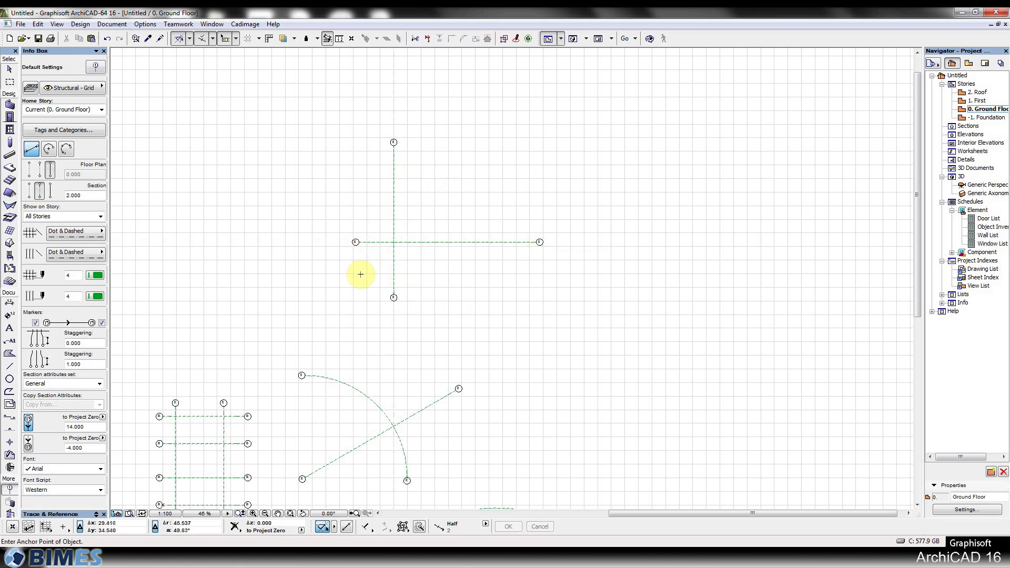
click(353, 280)
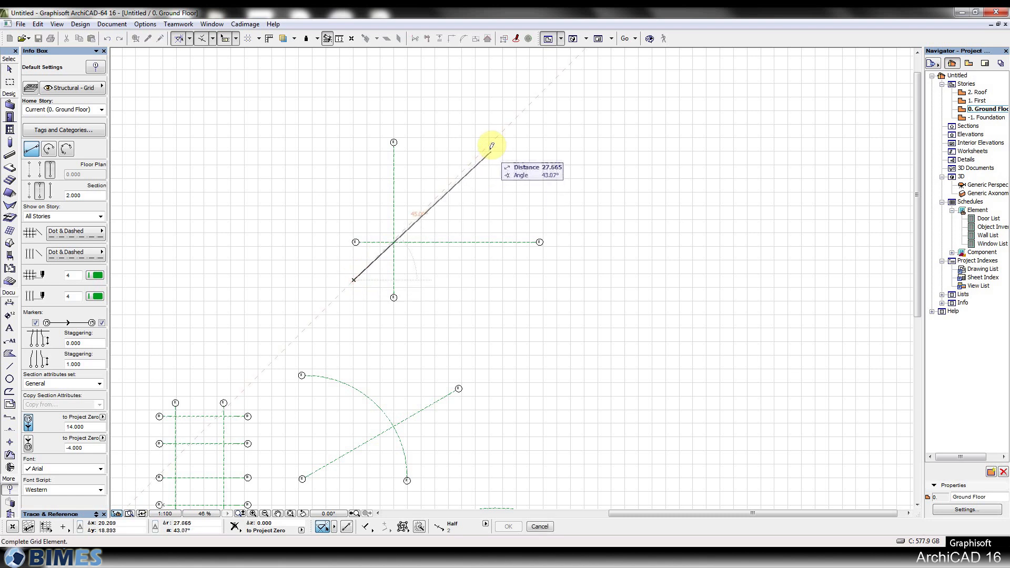
click(489, 144)
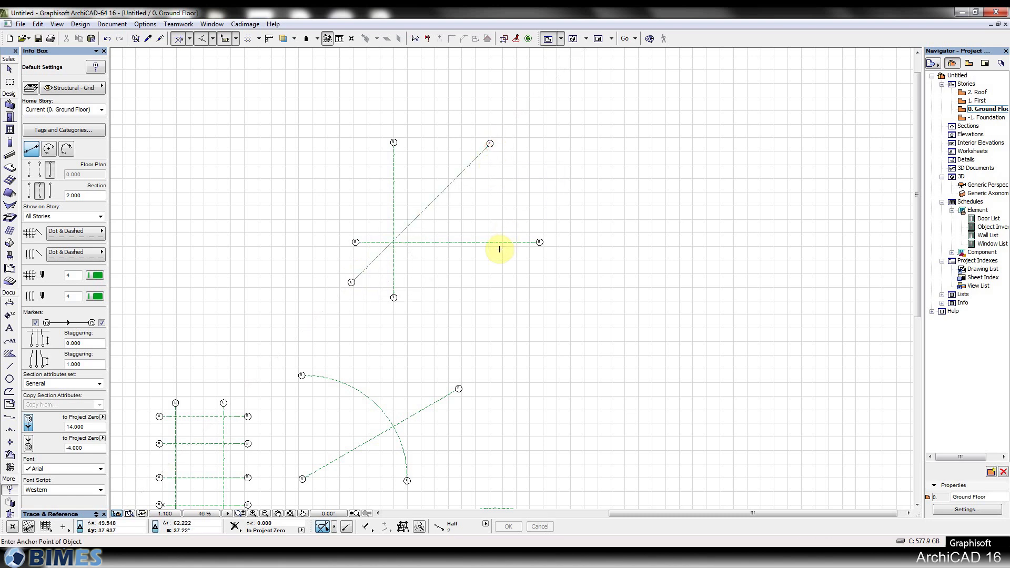
Step: Draw a centre-based grid arc of about 14 m radius to the right, sweeping clockwise from its top past its lowest point
click(49, 149)
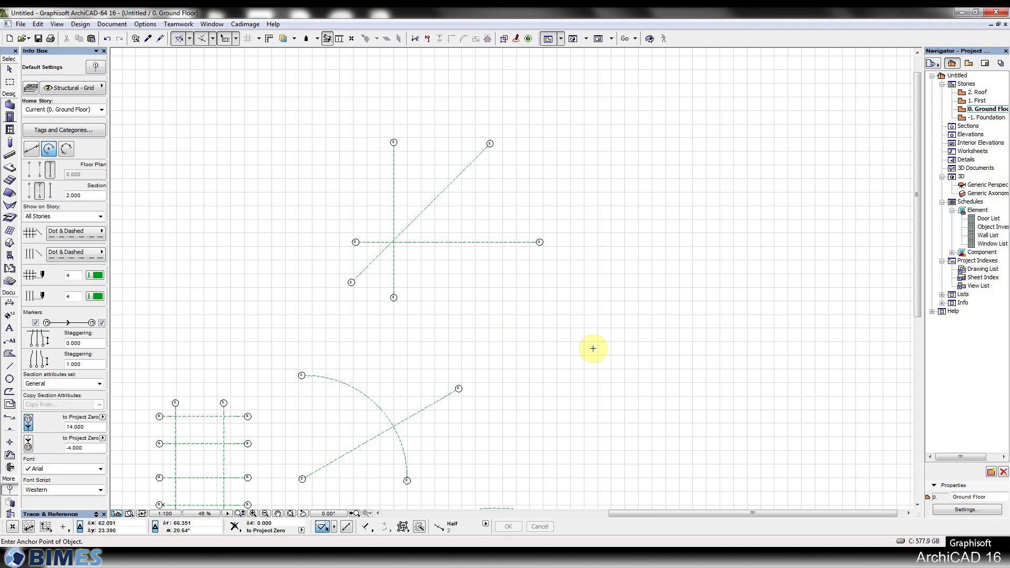
middle_drag(593, 348, 487, 252)
click(495, 259)
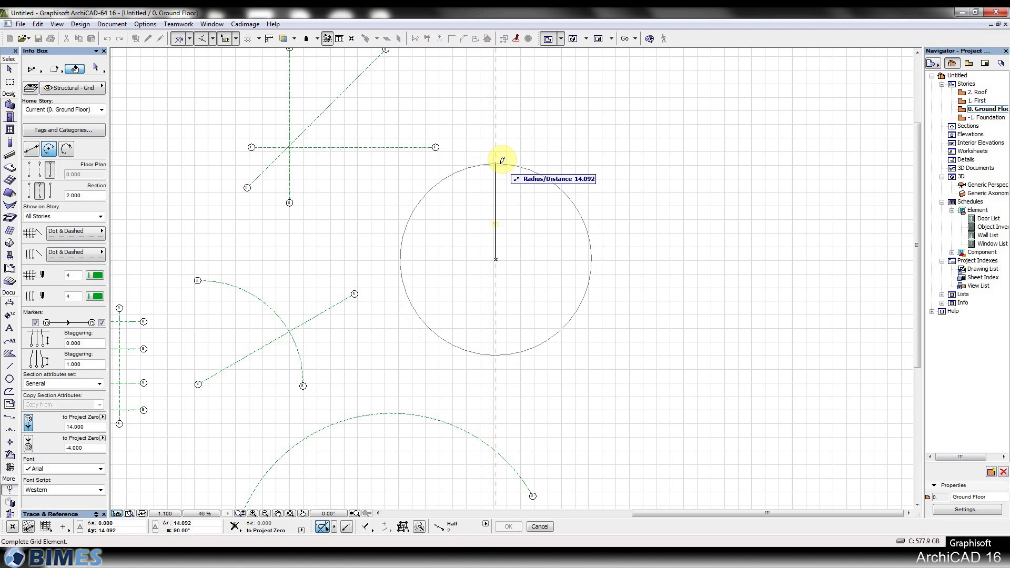
click(495, 162)
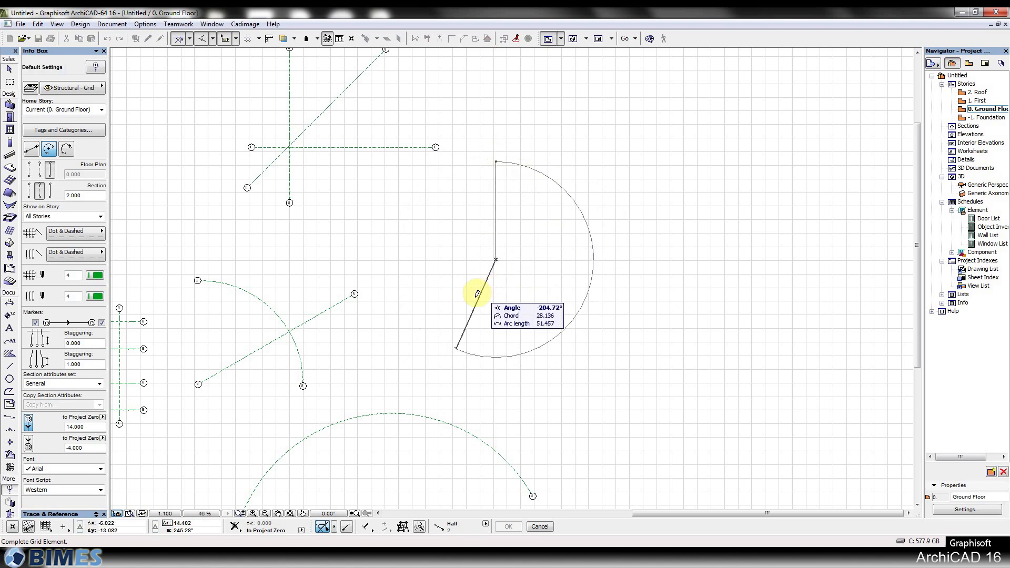
click(443, 343)
Step: Draw a three-point grid arc bulging upward in the empty area above the large centre-based arc
click(67, 149)
scroll(264, 264, up, 3)
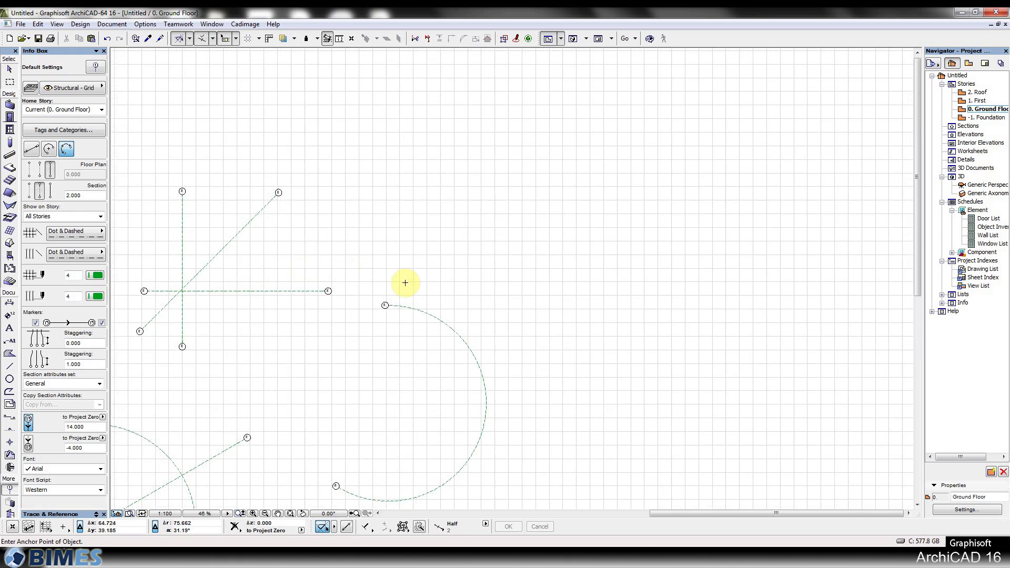
click(375, 239)
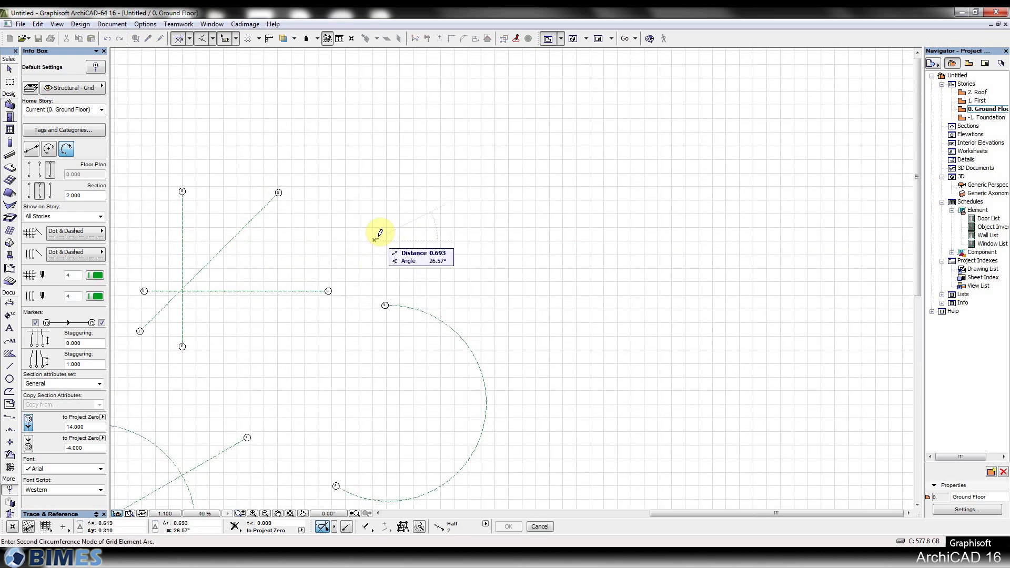
click(526, 191)
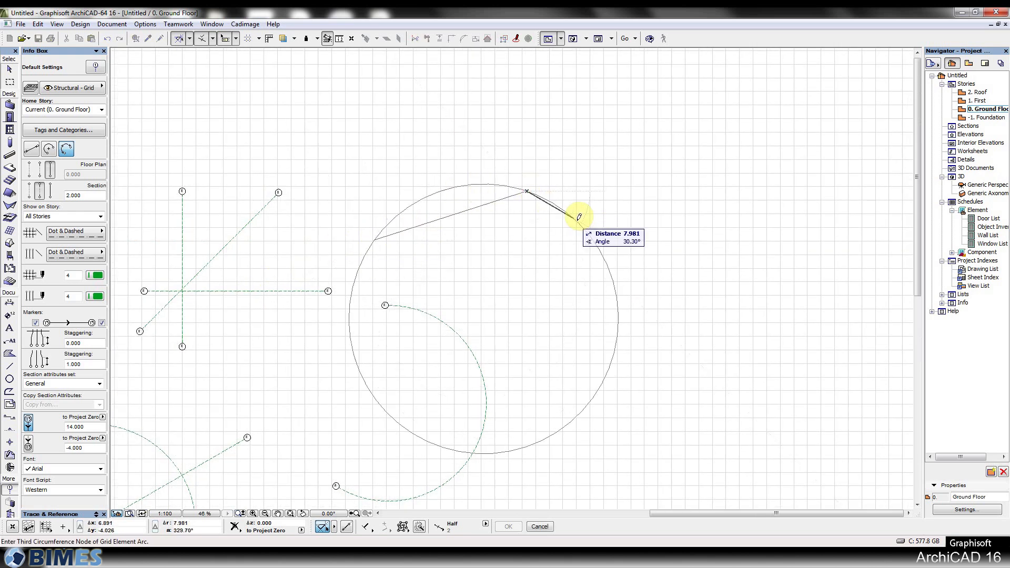
click(587, 224)
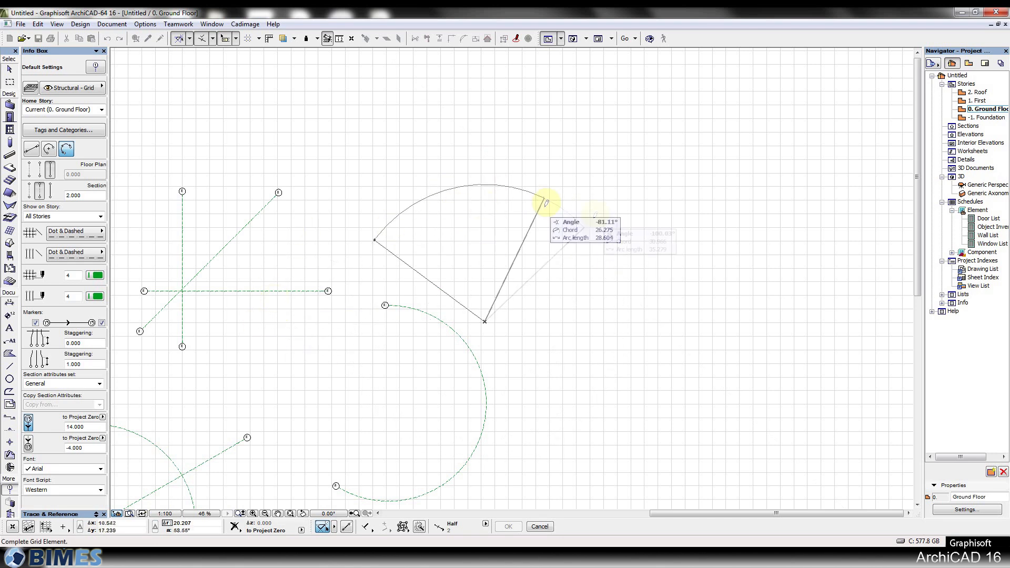
click(579, 223)
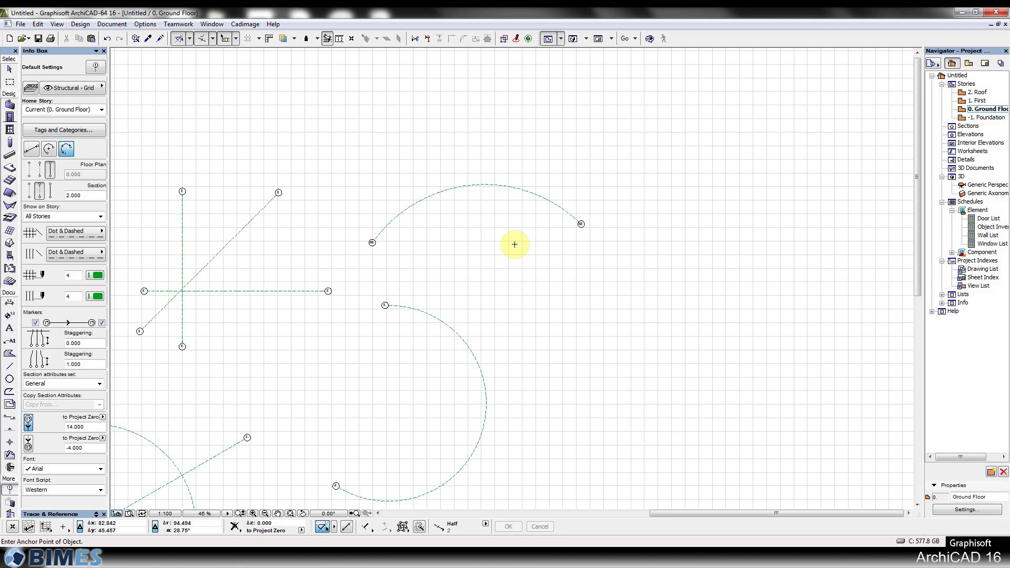
scroll(514, 244, down, 3)
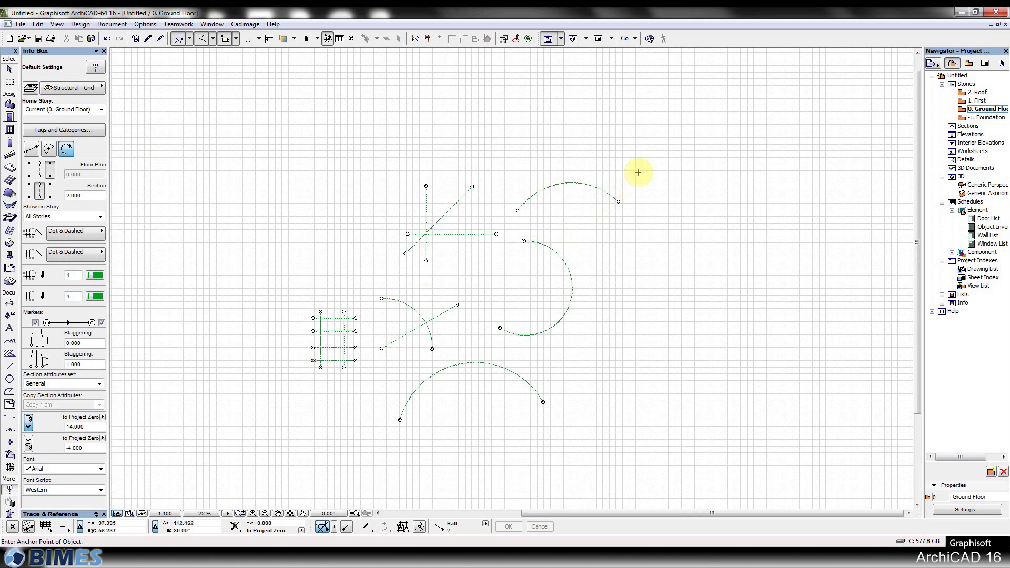
Step: Select all straight and curved grid elements in the floor plan and delete them
key(Escape)
scroll(386, 322, up, 2)
scroll(388, 316, down, 1)
mouse_move(691, 125)
mouse_down()
mouse_move(309, 428)
mouse_move(267, 448)
mouse_up()
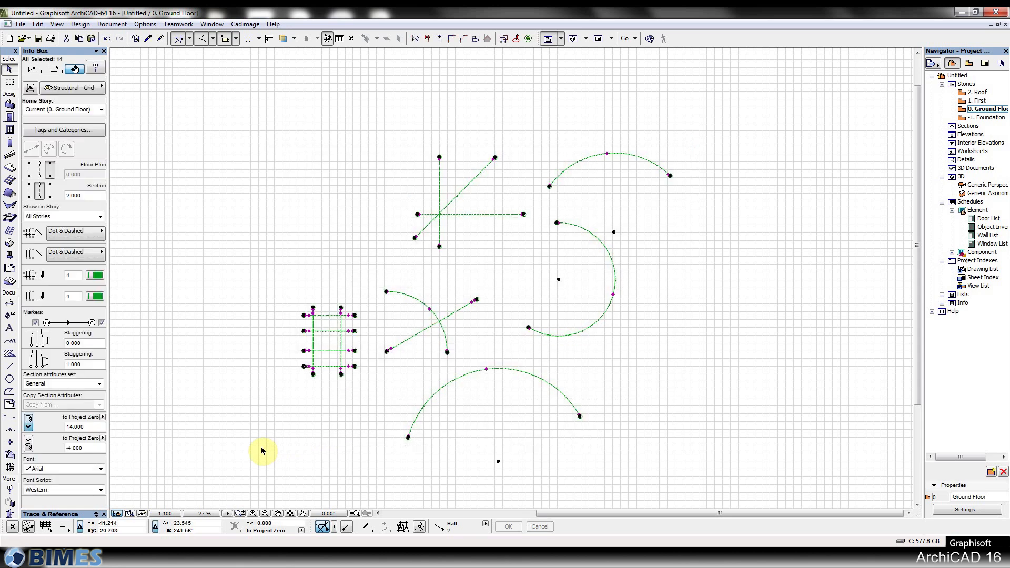
key(Delete)
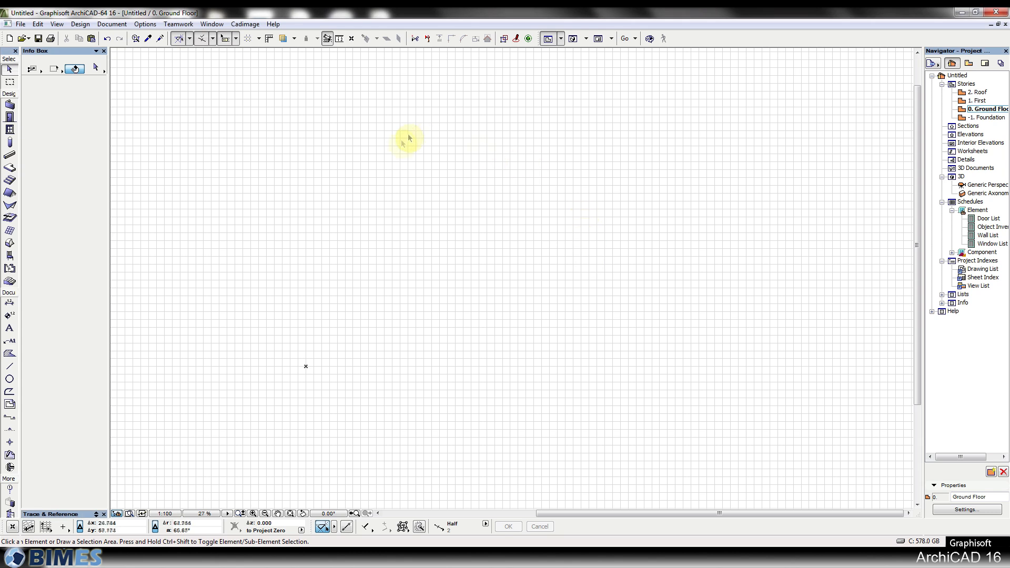
Step: Open the Grid System settings and set the grid geometry to rectangular after trying the radial option
click(83, 26)
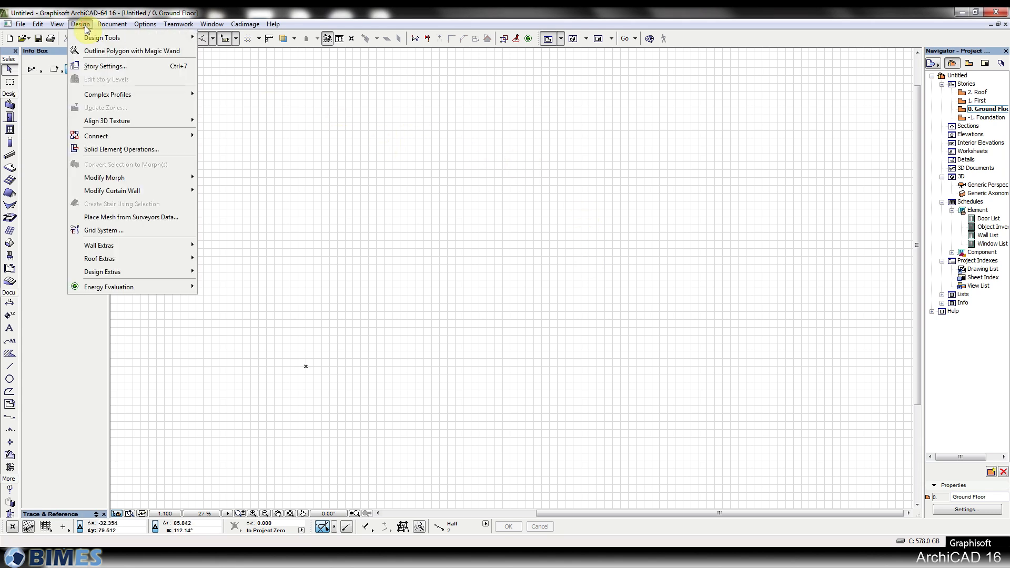
click(457, 225)
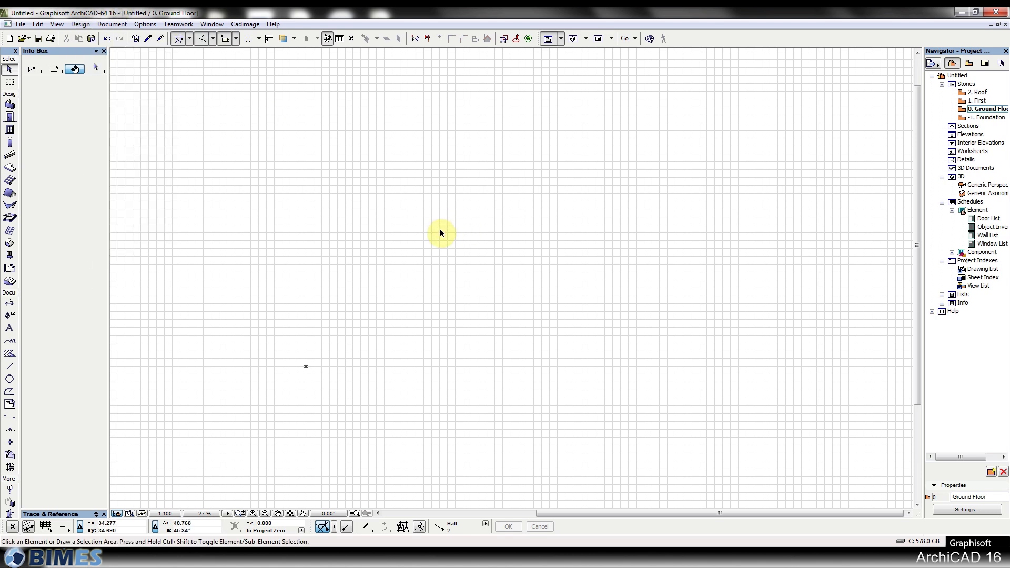
click(85, 25)
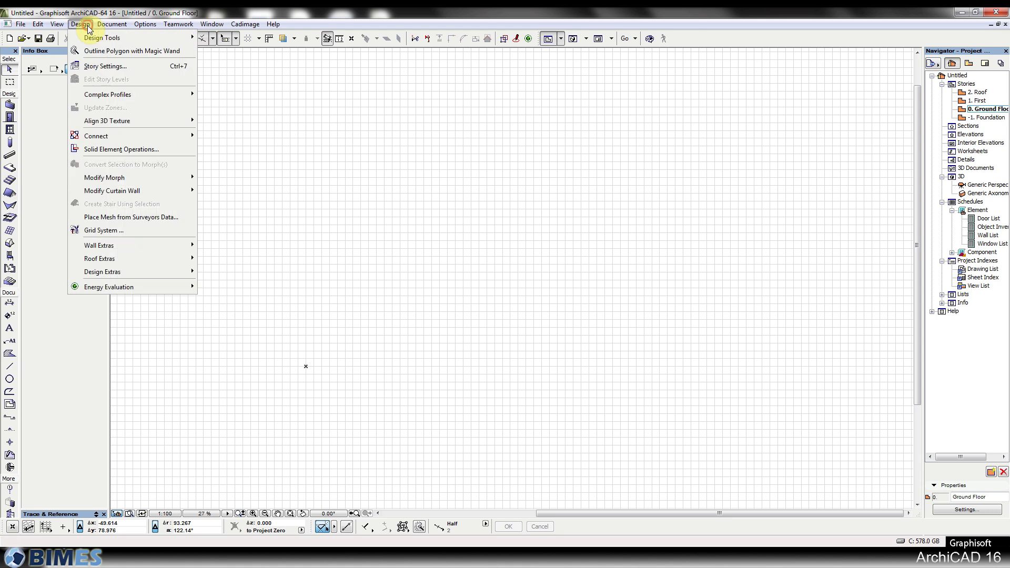
click(143, 231)
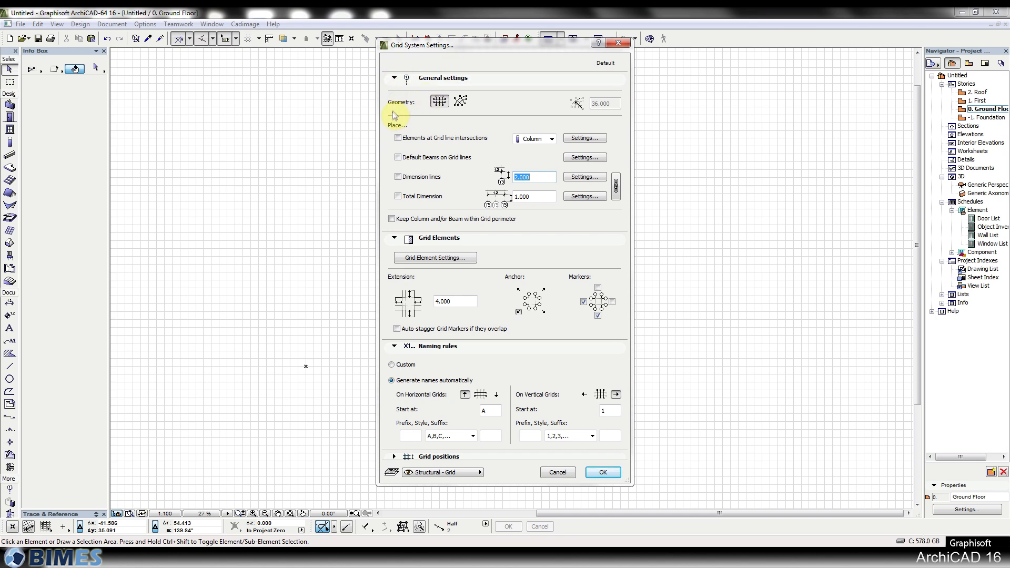
click(459, 105)
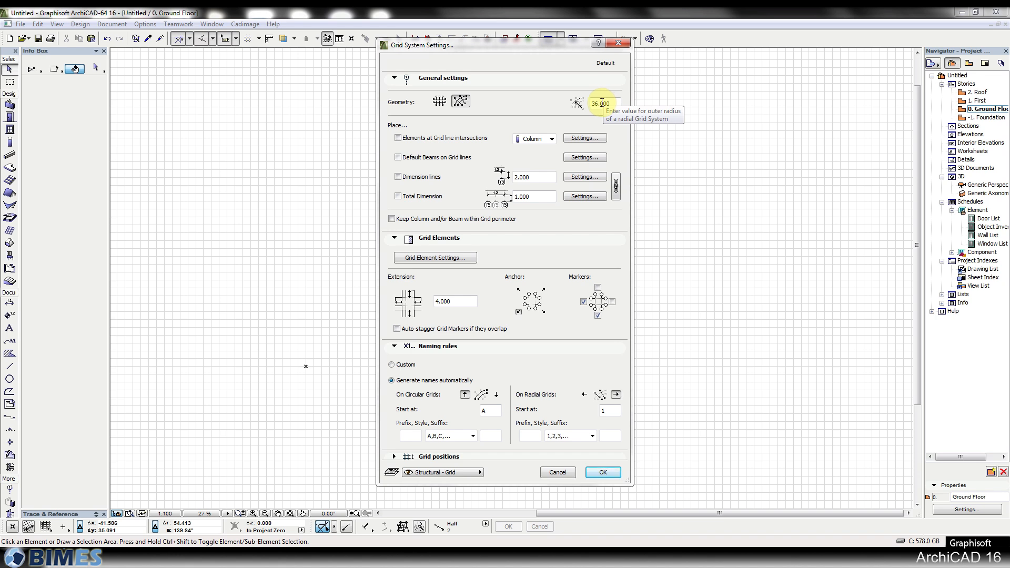
click(437, 102)
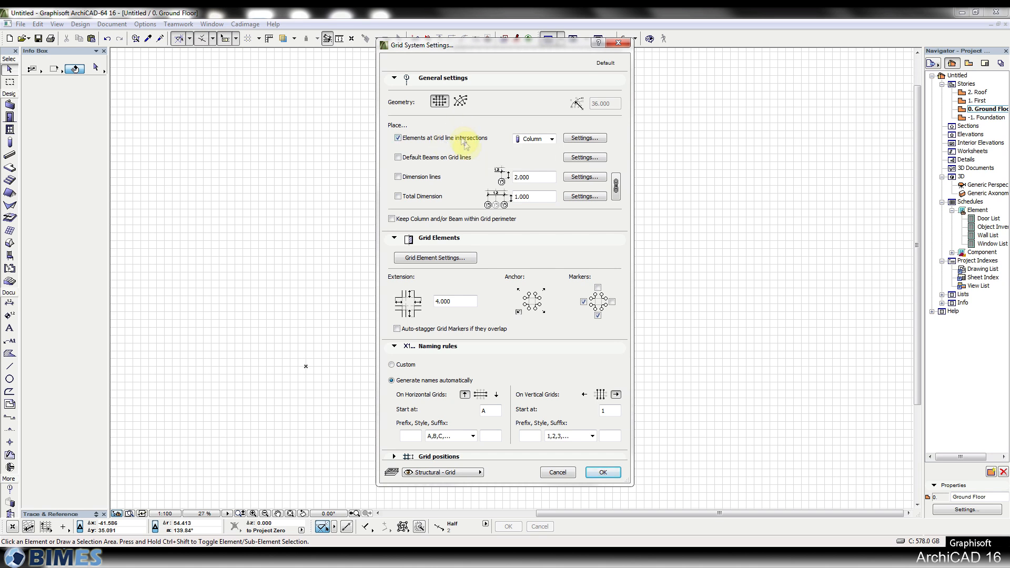
Step: Place columns at the grid line intersections and view the column default settings without changing them
click(551, 140)
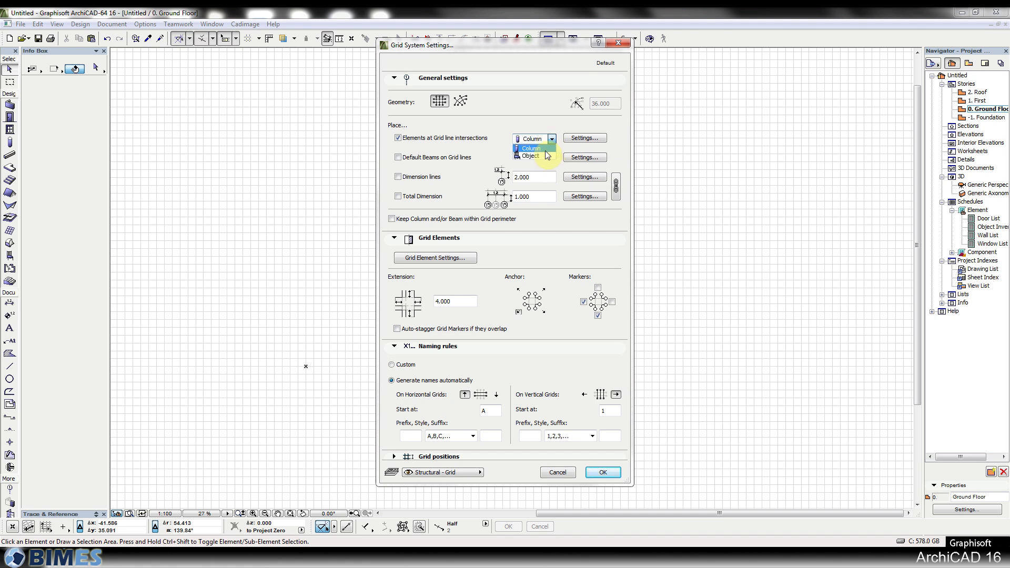
click(541, 148)
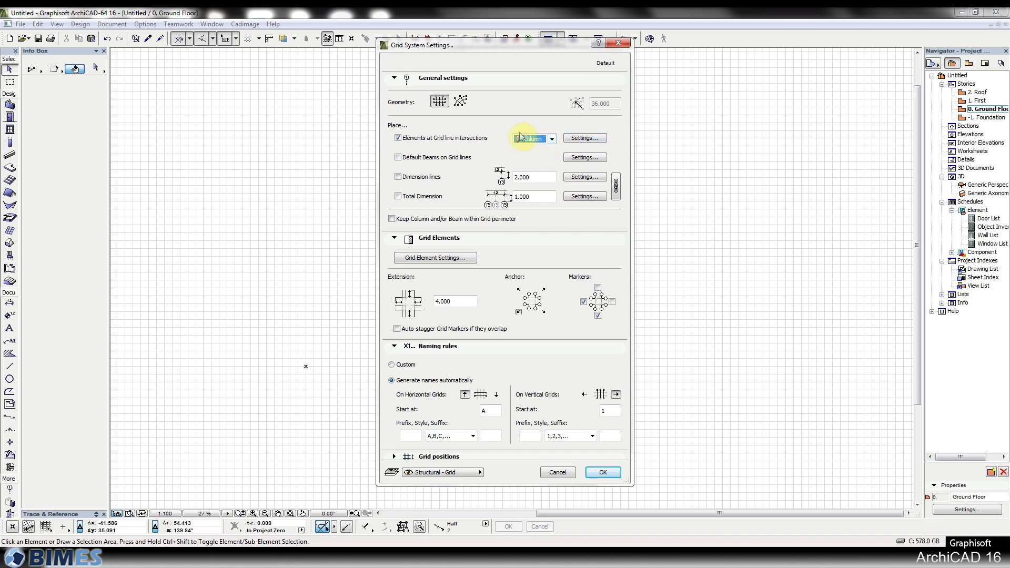
click(585, 137)
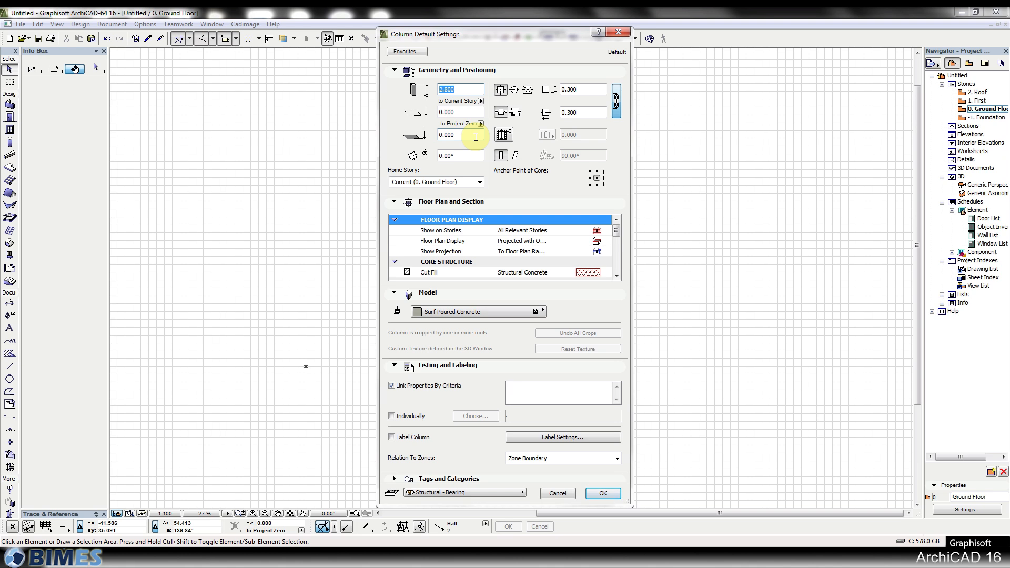
click(618, 31)
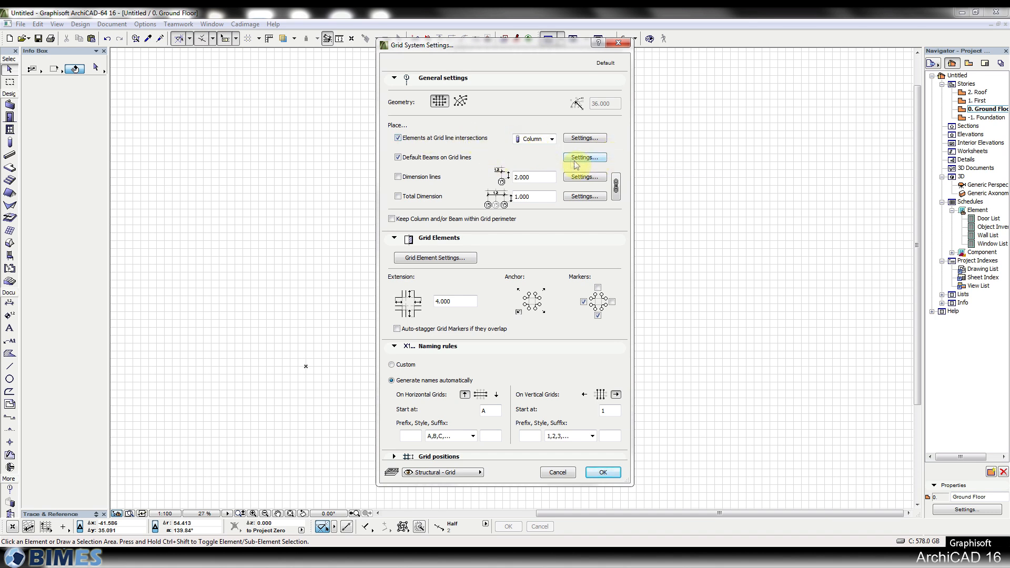
Step: Include default beams on the grid lines, dimension lines and the total dimension, checking the beam settings without changing them
click(594, 158)
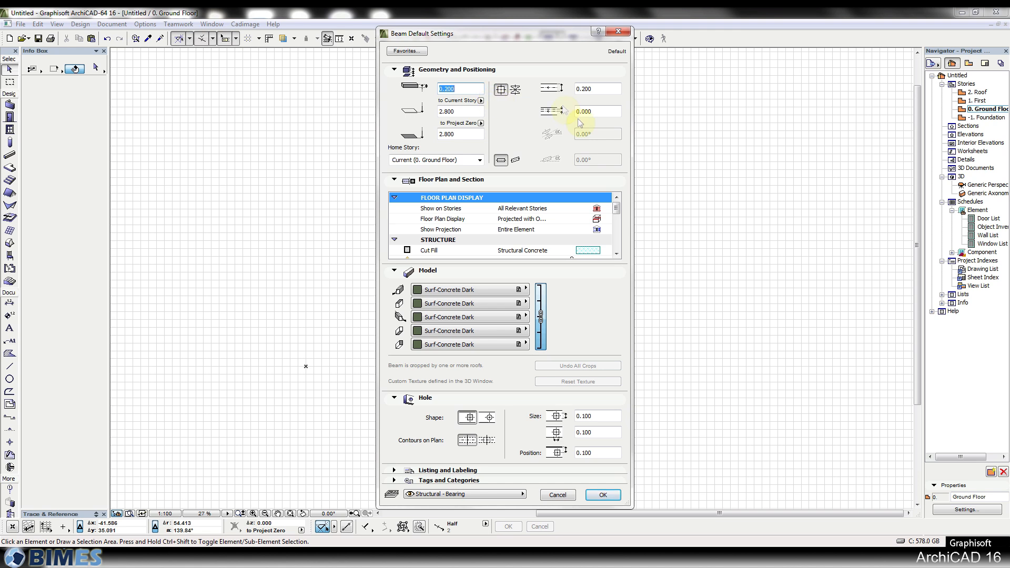
click(618, 31)
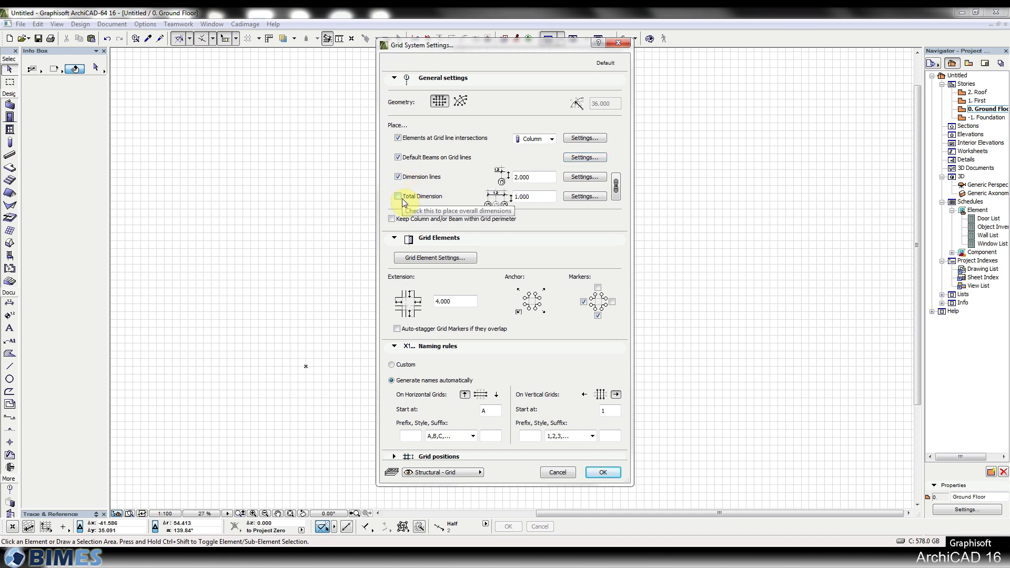
click(398, 197)
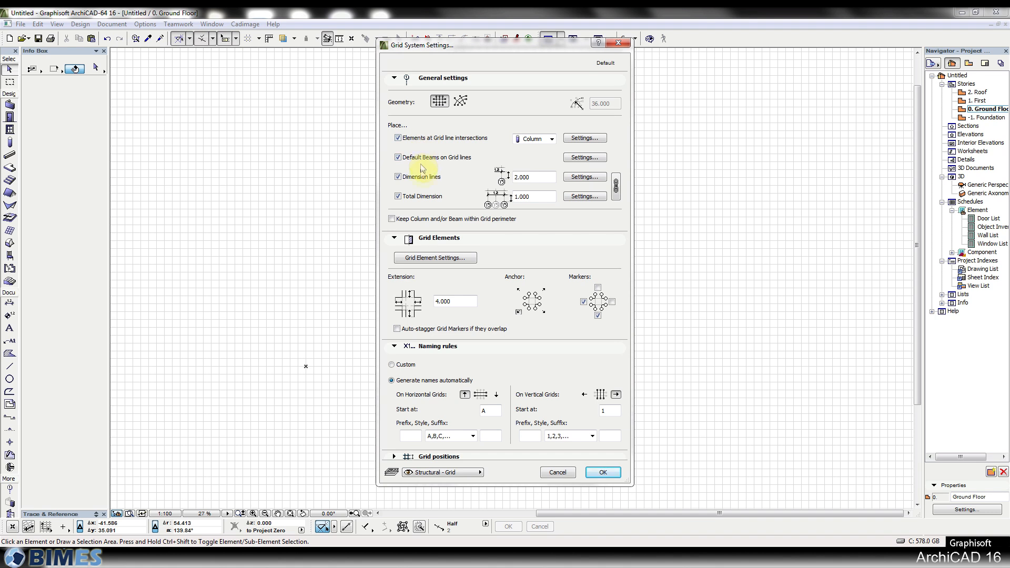
click(397, 199)
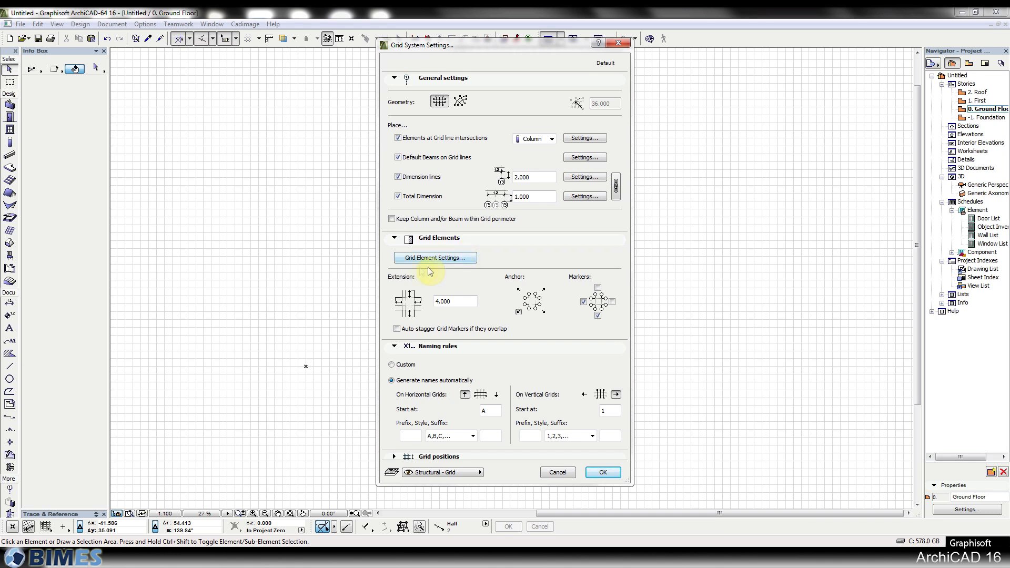
Step: Open the grid element settings and set the floor plan grid line type to Double Dashed
click(461, 257)
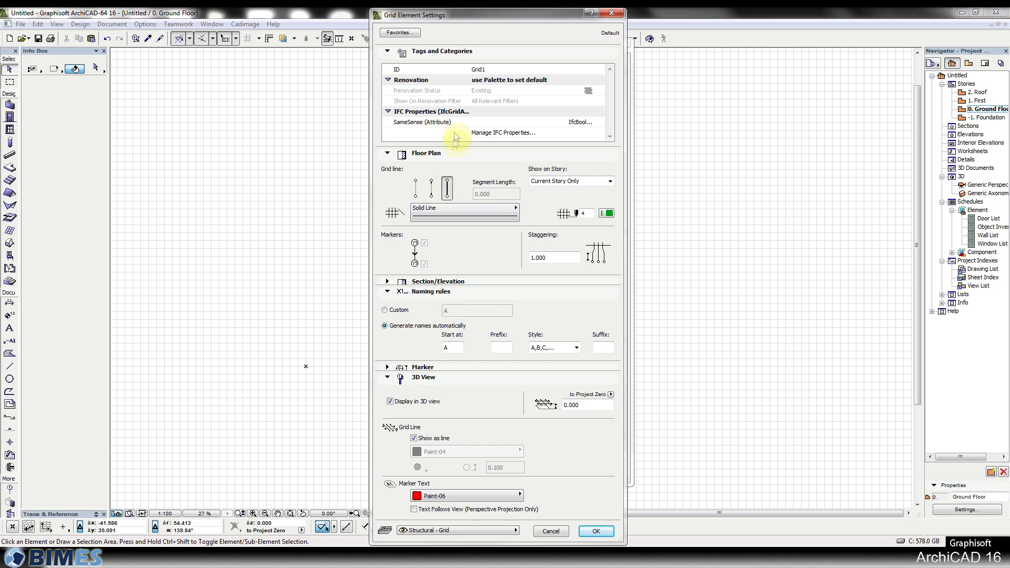
click(459, 207)
click(574, 204)
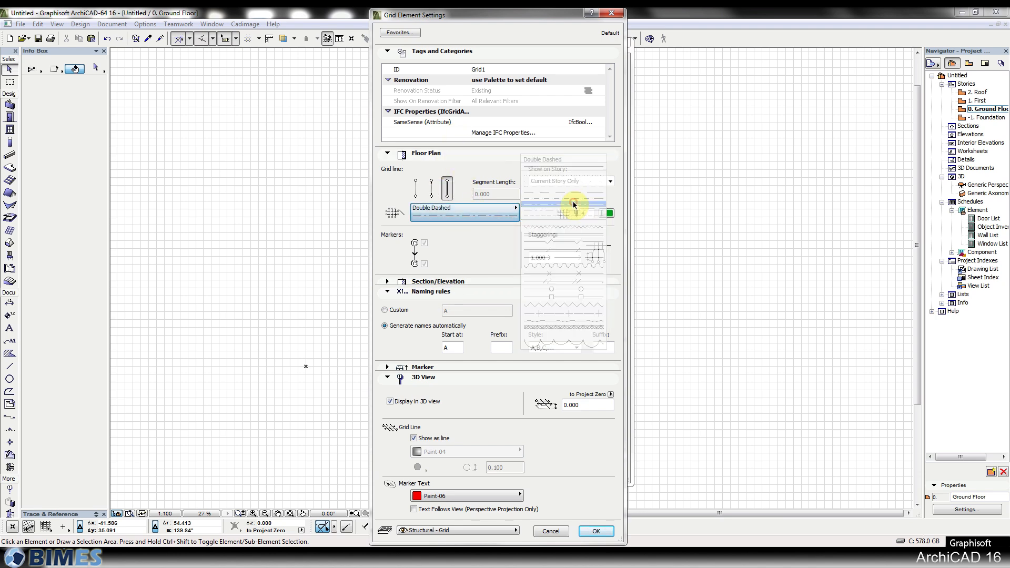
Step: Set the section/elevation grid line to Dot & Dashed, displayed with segments, and accept the grid element settings
click(439, 283)
click(458, 359)
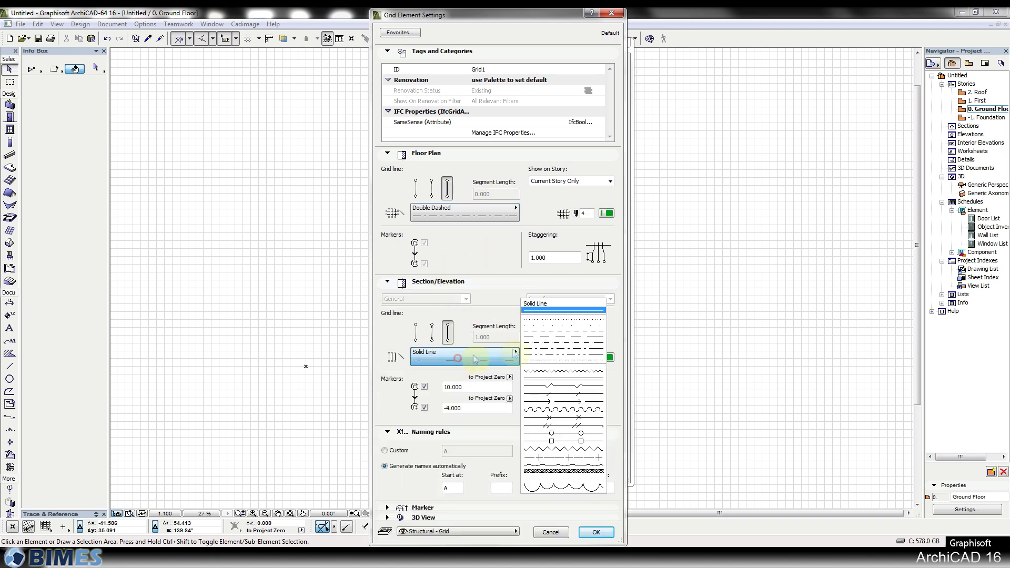
click(559, 343)
click(431, 333)
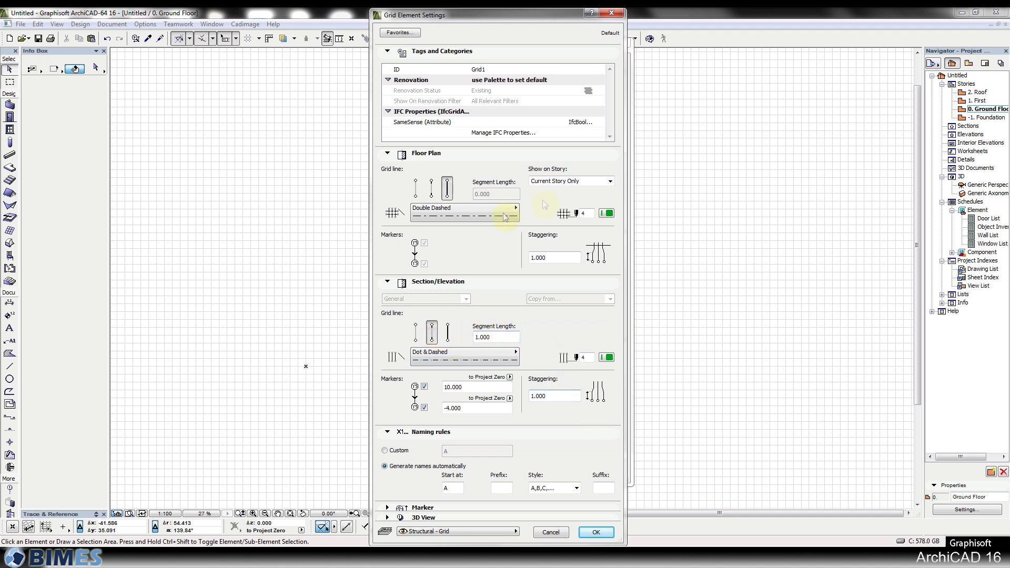
click(595, 531)
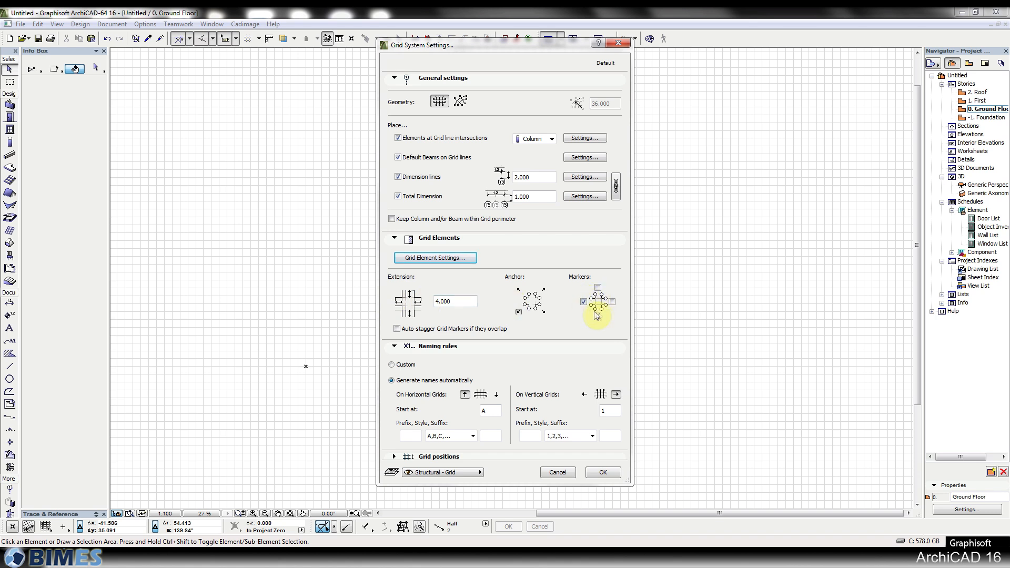
Step: Enable grid markers on the upper and right sides too, with vertical grids named from left to right
click(597, 288)
click(612, 301)
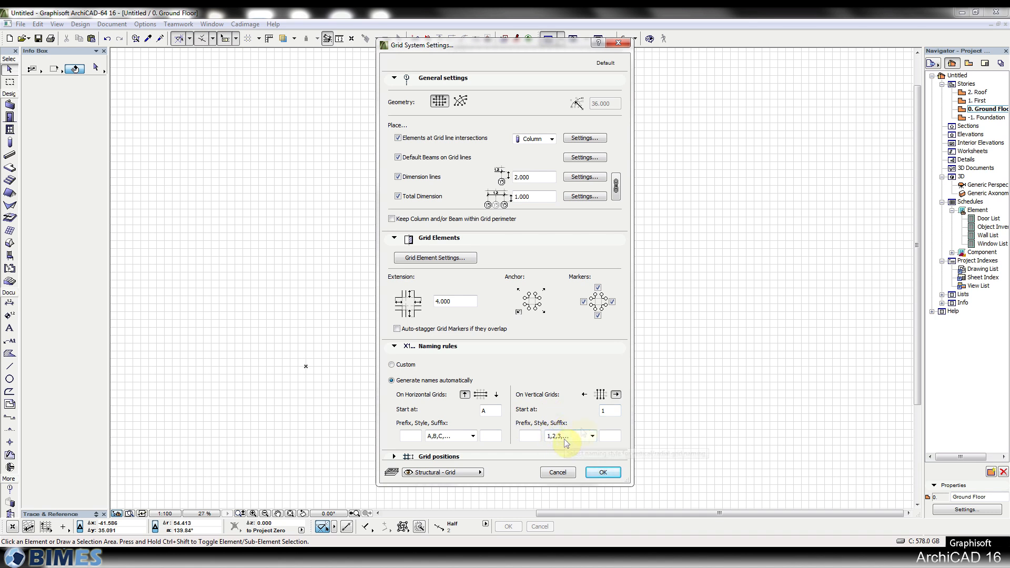
click(617, 395)
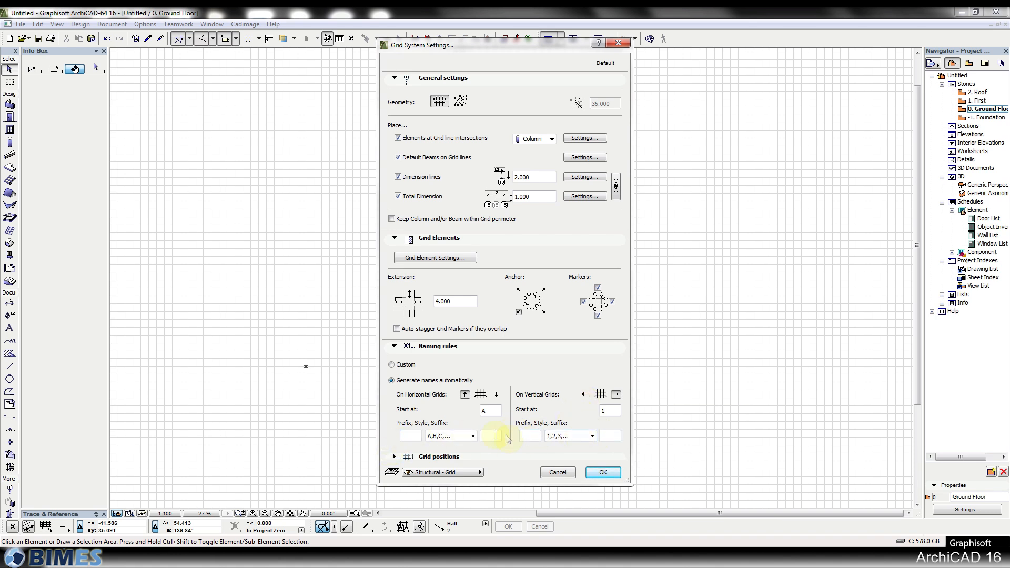
Step: Expand the grid positions and set the distances of horizontal grid lines D to 5.8 and E to 6
click(454, 457)
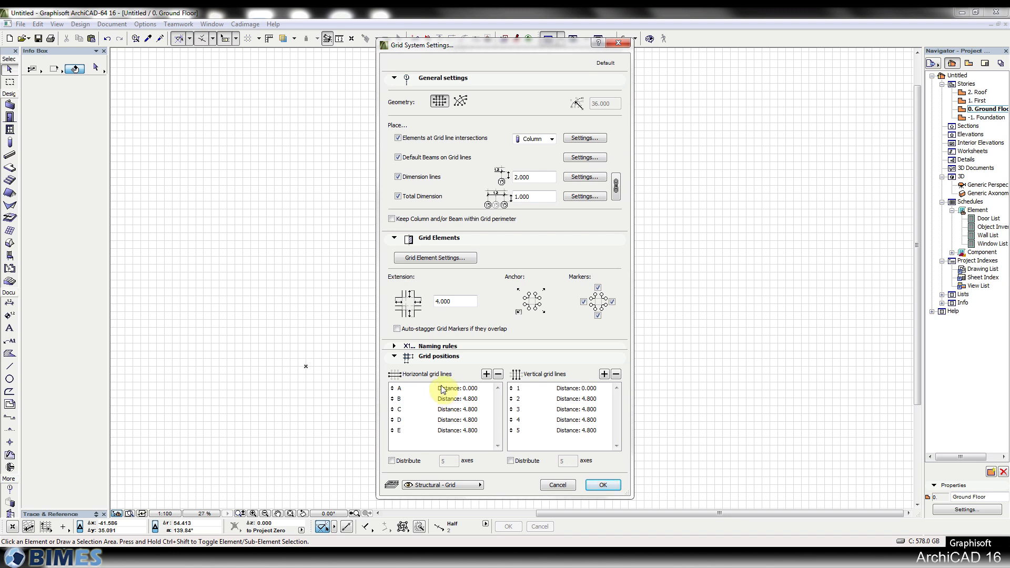
click(393, 389)
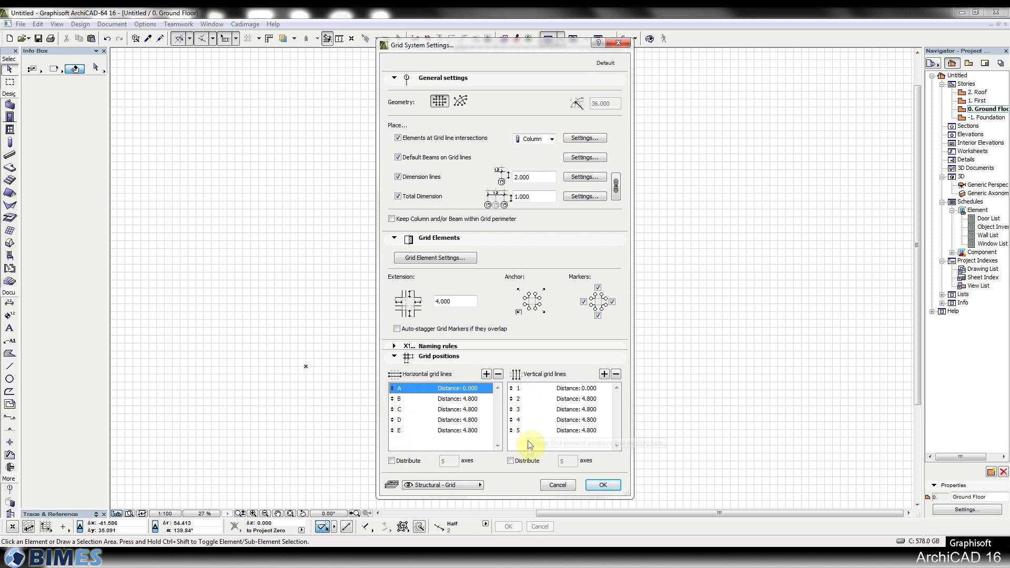
click(463, 399)
click(463, 399)
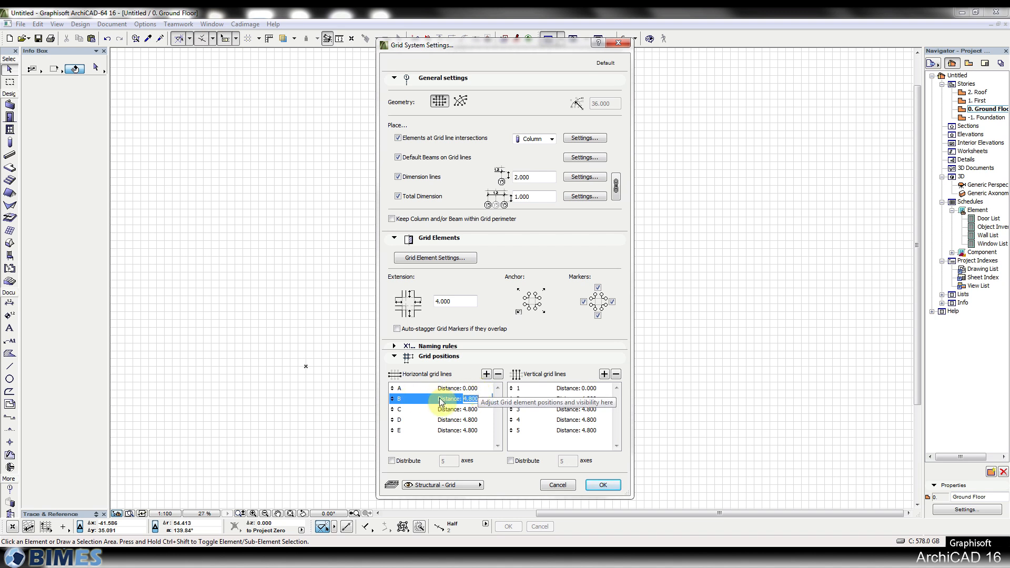
click(470, 420)
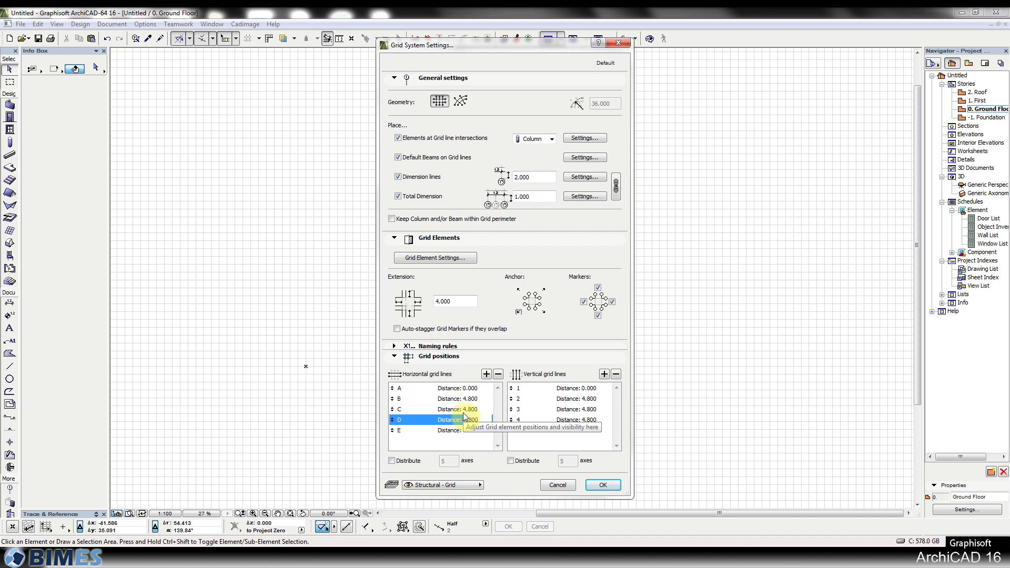
text(5.8)
click(469, 430)
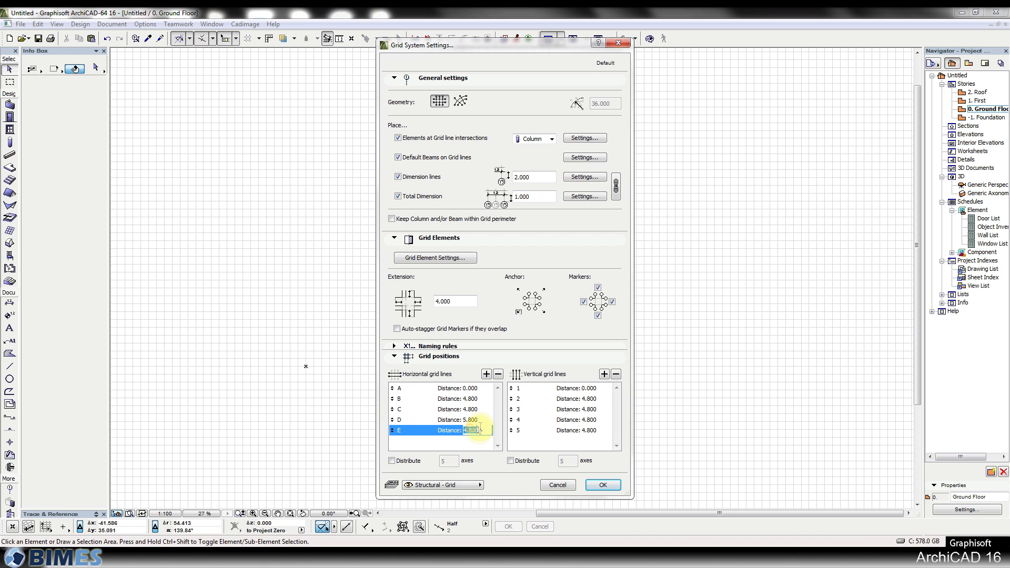
text(6)
Step: Set the distances of vertical grid lines 4 to 4 and 5 to 5, and accept the grid system settings
click(586, 409)
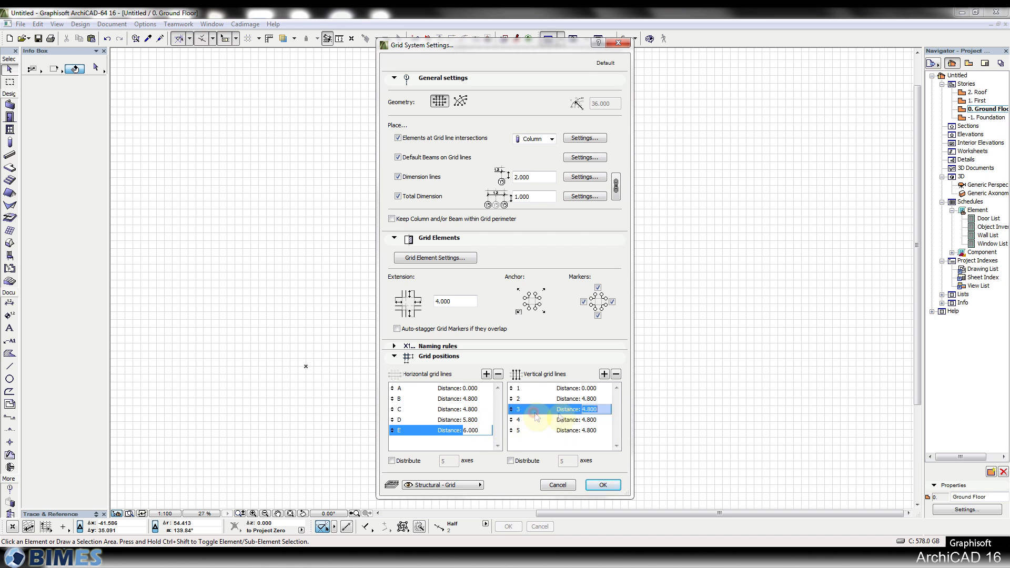
click(592, 419)
text(4)
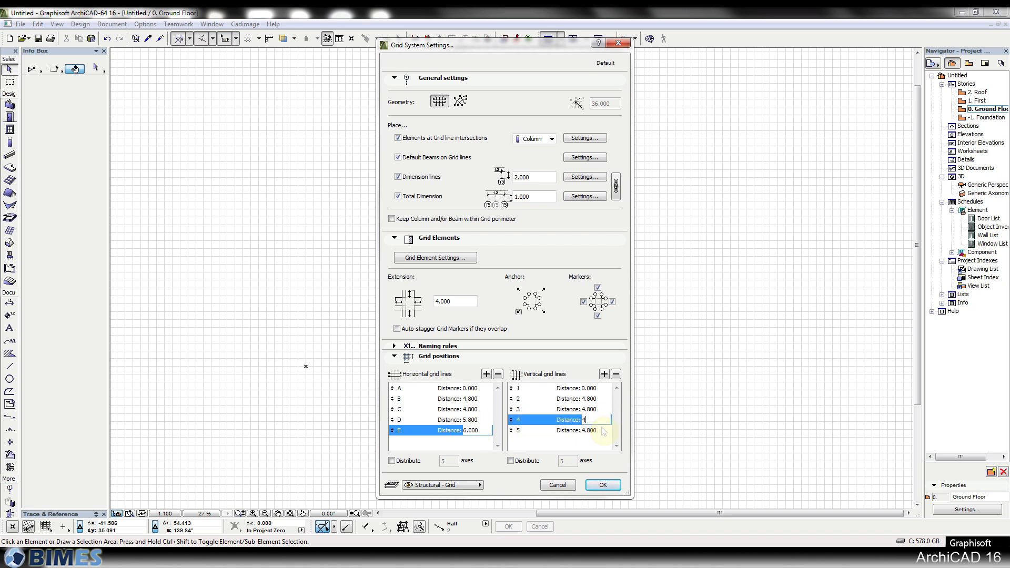
click(597, 431)
text(5)
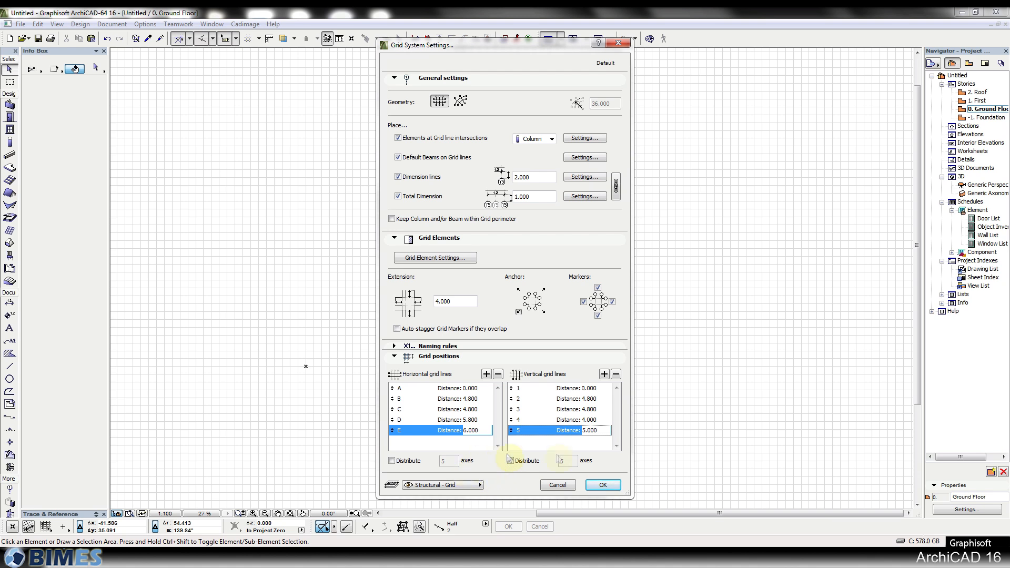
click(599, 484)
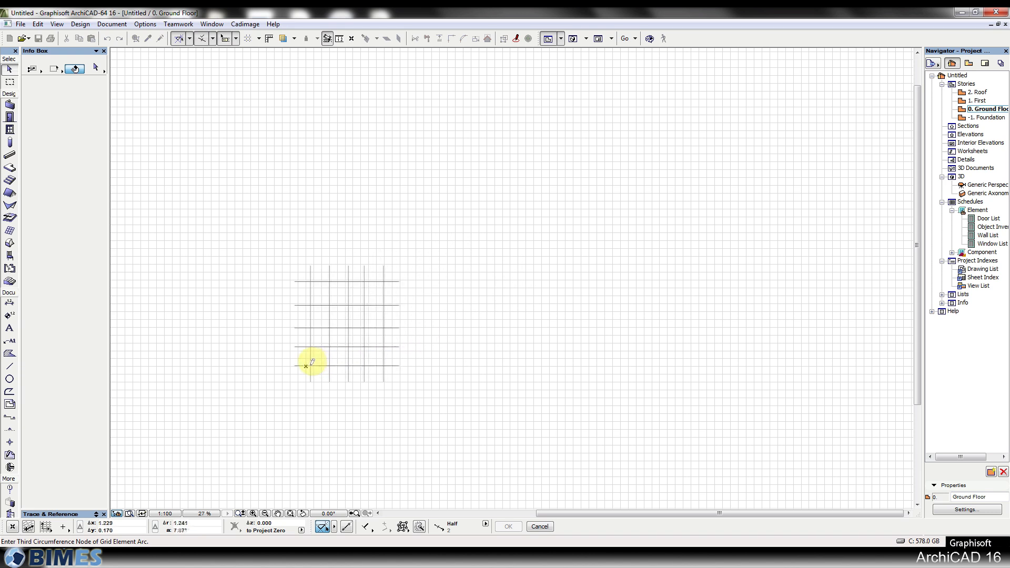
Step: Place the grid system at the project origin, aligned horizontally, and inspect its markers, columns, beams and dimensions
click(306, 365)
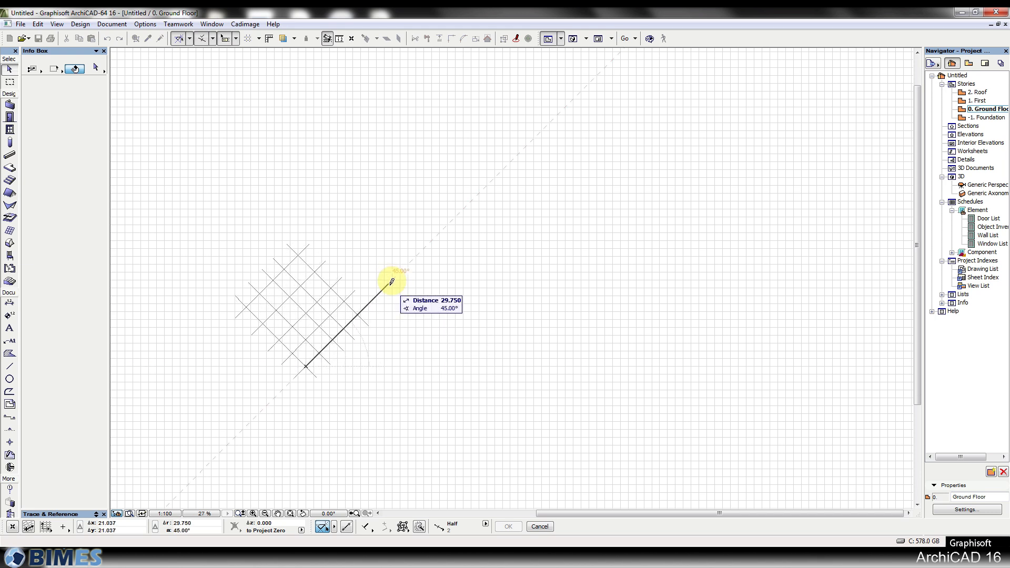
click(409, 368)
scroll(276, 351, up, 5)
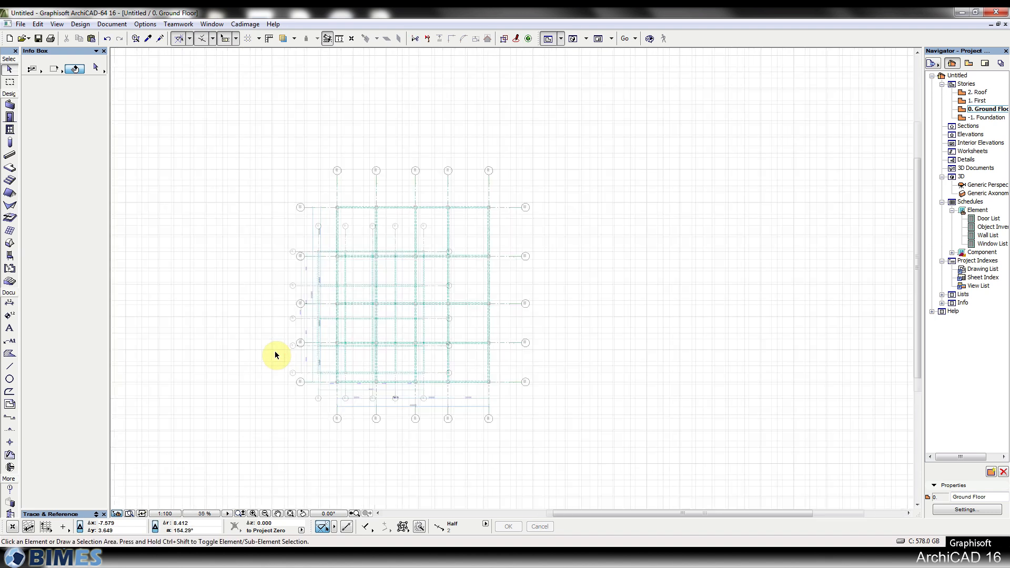
scroll(325, 314, up, 1)
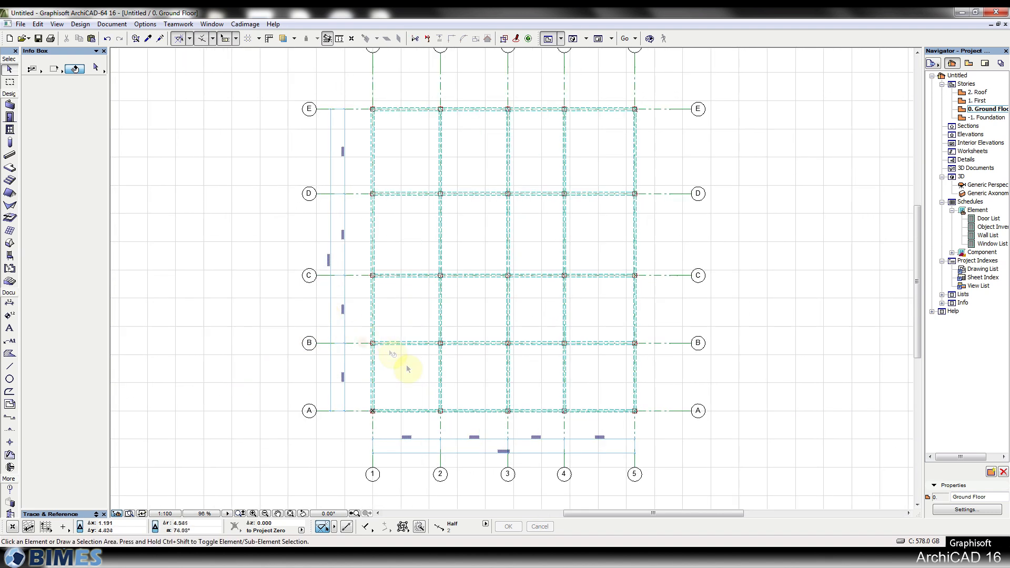
scroll(378, 404, up, 3)
scroll(363, 405, down, 3)
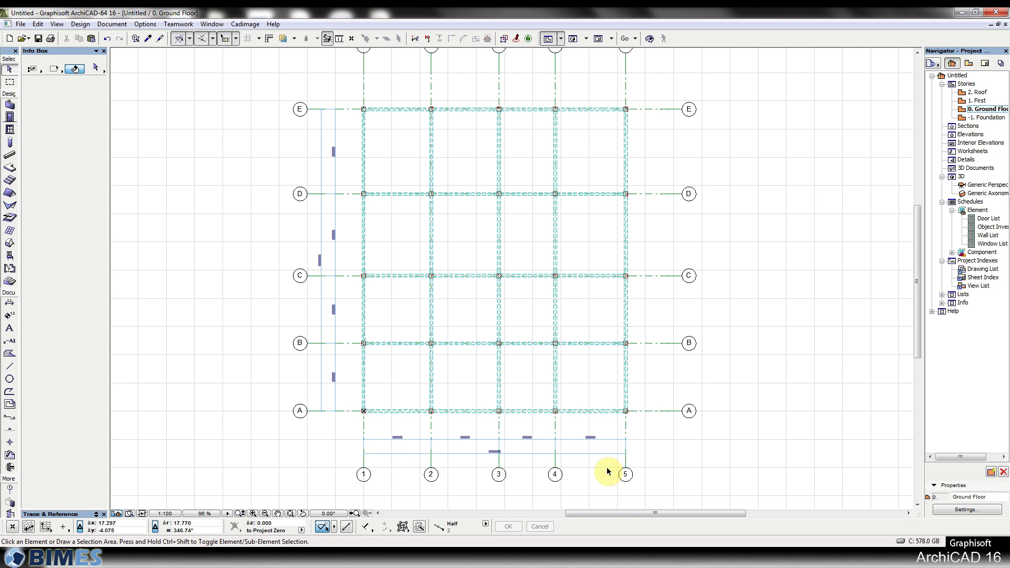
scroll(416, 457, up, 3)
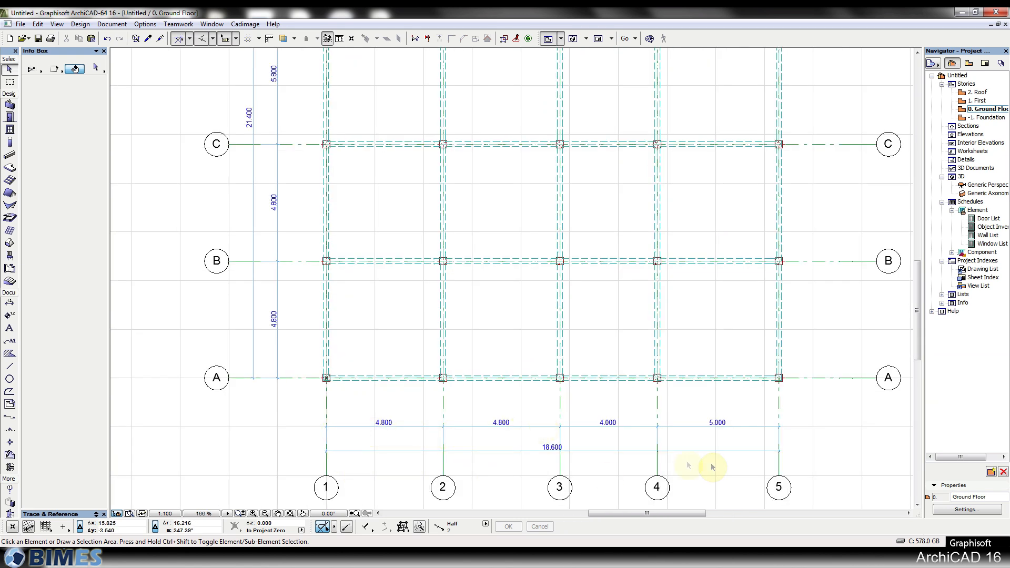
Step: Examine the placed grid system's columns, beams, markers and dimensions in the floor plan and in the 3D view
middle_drag(416, 371, 420, 456)
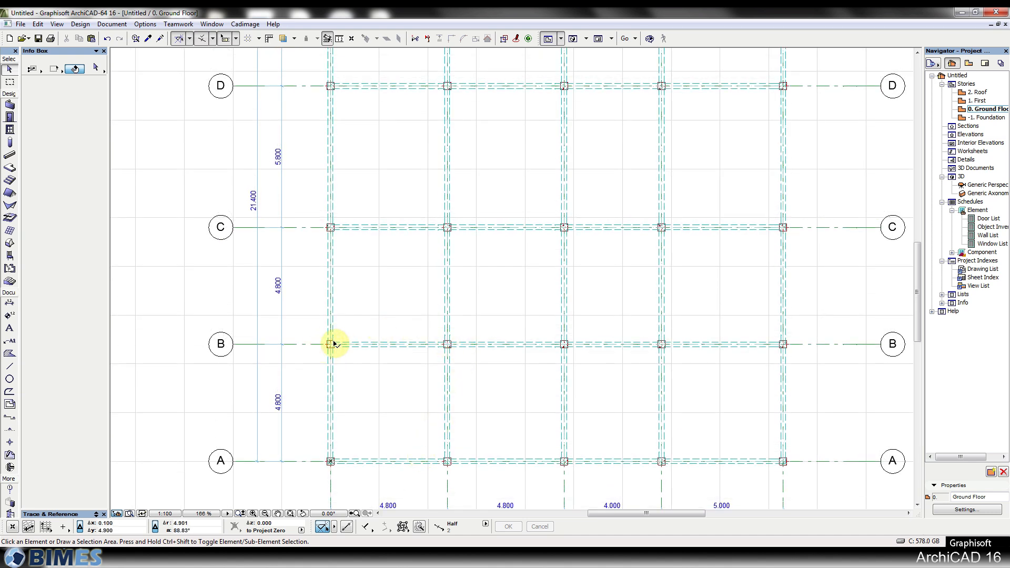
click(327, 183)
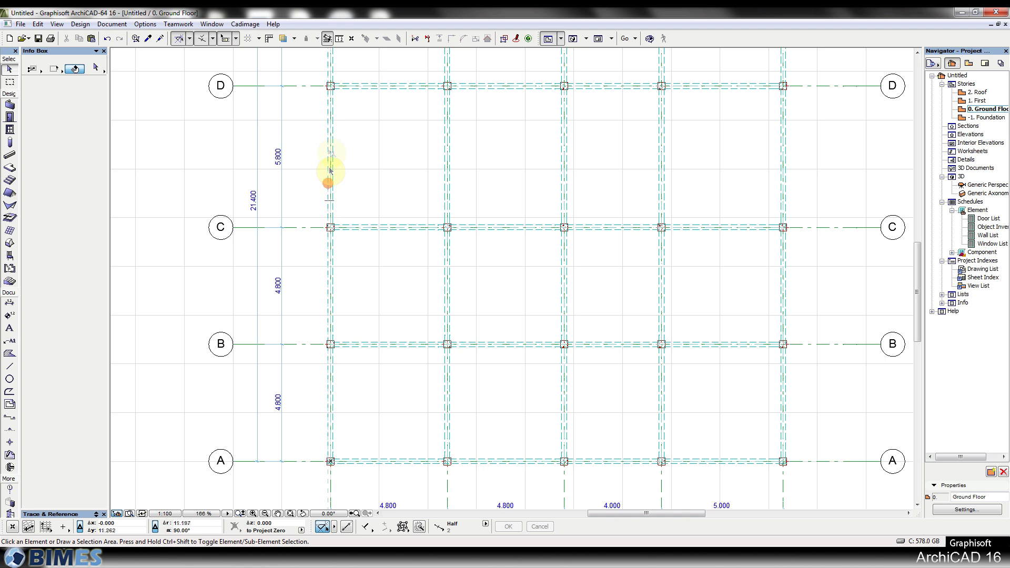
scroll(458, 187, down, 3)
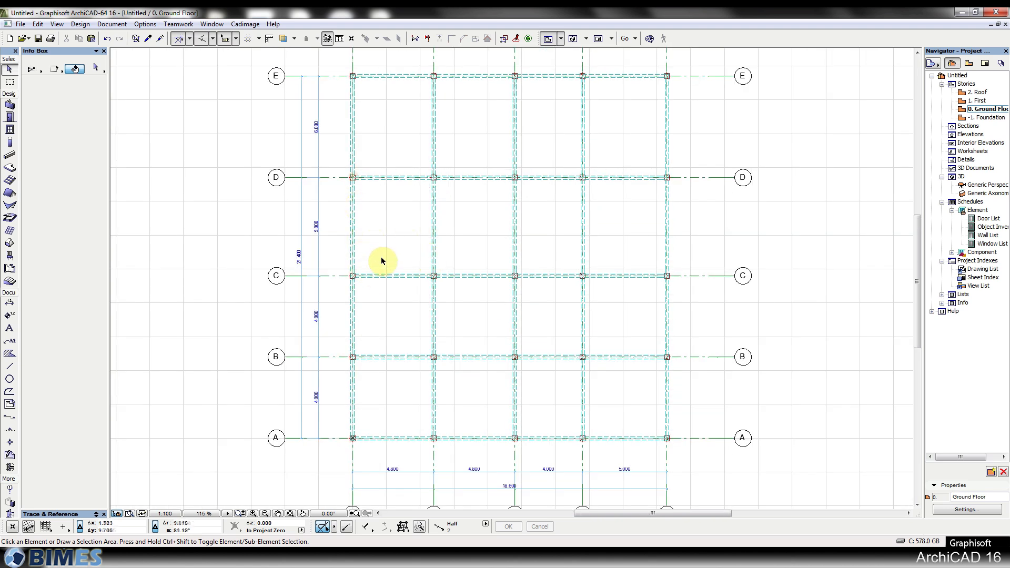
key(F3)
shift+middle_drag(385, 262, 437, 284)
key(F2)
scroll(574, 480, up, 3)
middle_drag(575, 479, 673, 364)
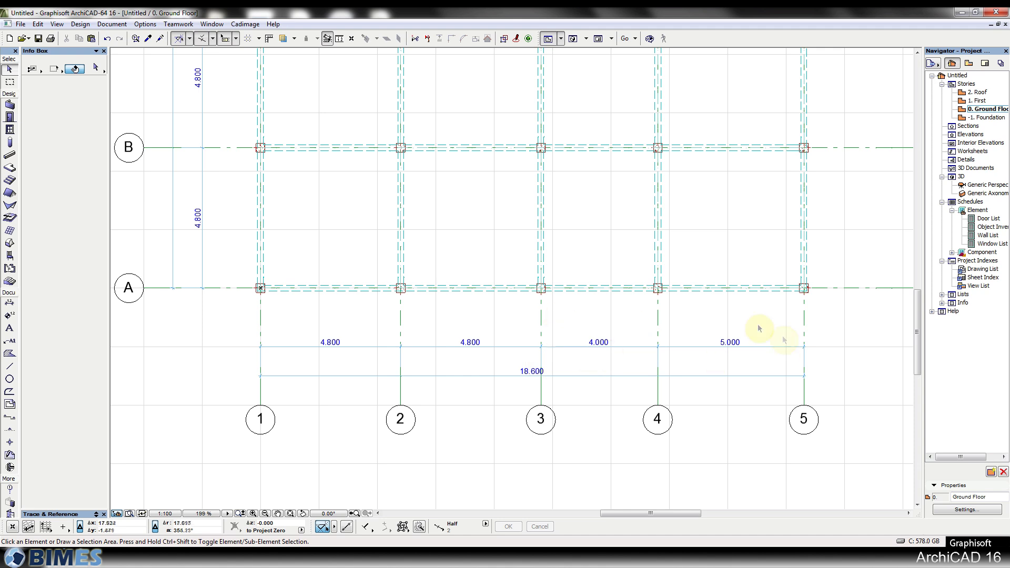
middle_drag(216, 239, 300, 421)
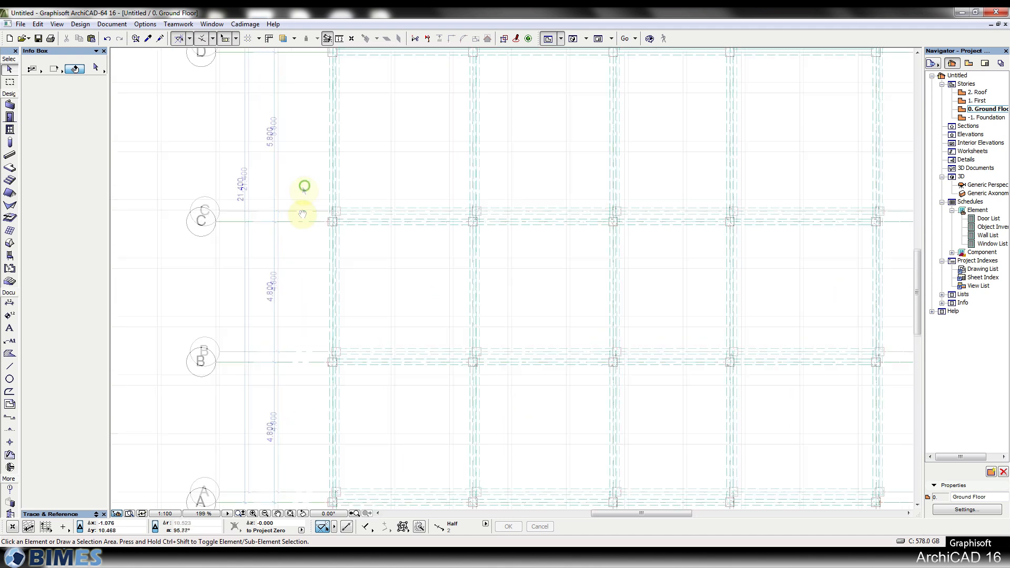
middle_drag(300, 192, 320, 418)
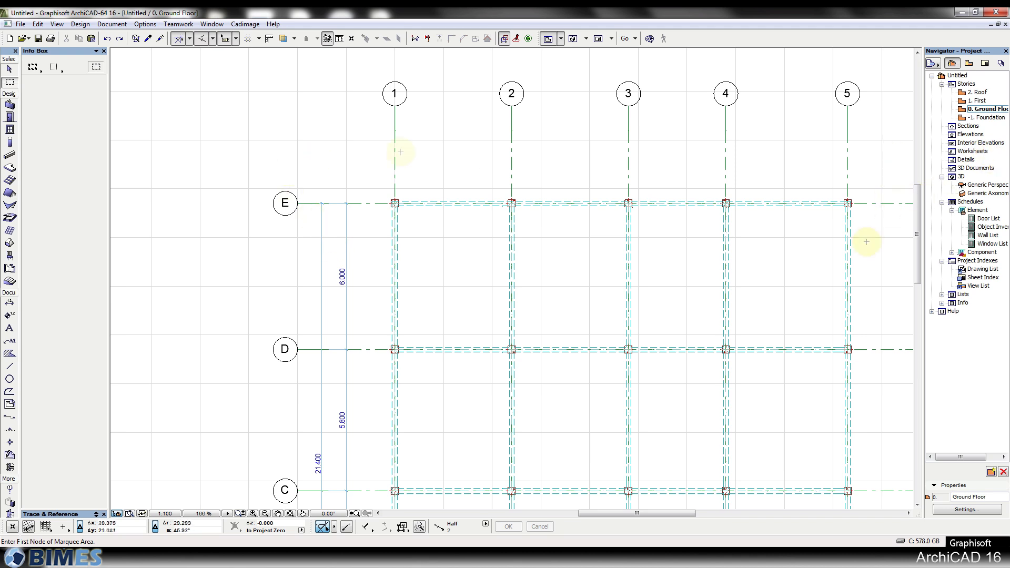
Step: Define a rectangular marquee around grid line E, its row of columns and beams, and the upper grid markers 1 to 5
middle_drag(605, 240, 525, 279)
click(126, 64)
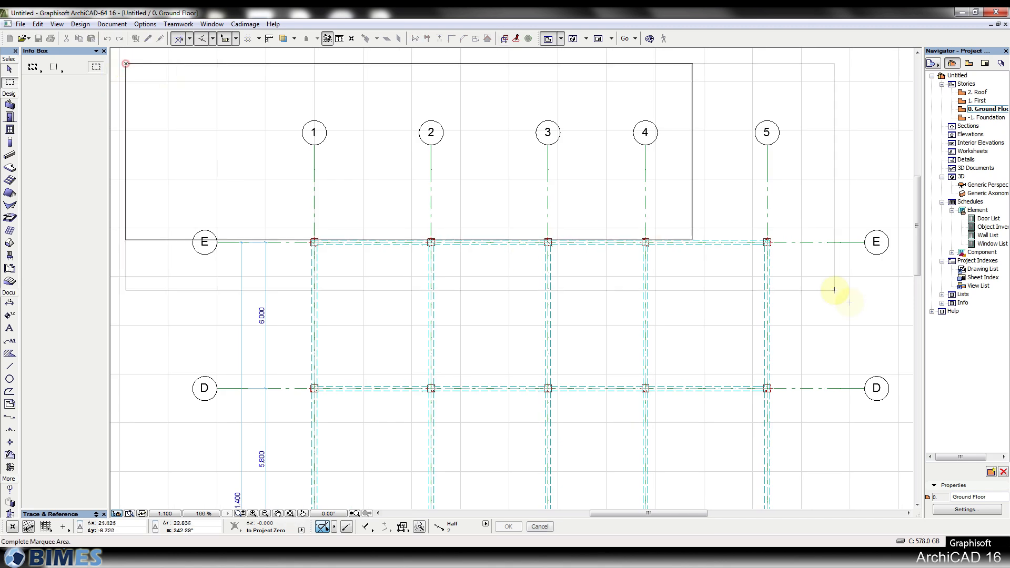
click(902, 309)
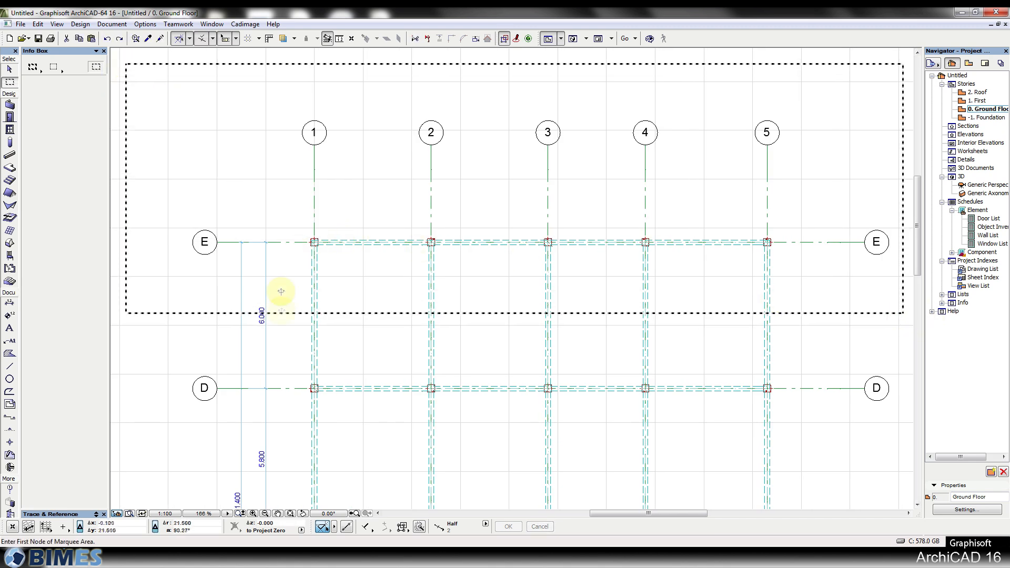
Step: Try stretching grid line E with its columns, beams and upper markers 1 m away from line D, and undo the stretch
scroll(263, 292, up, 1)
click(294, 229)
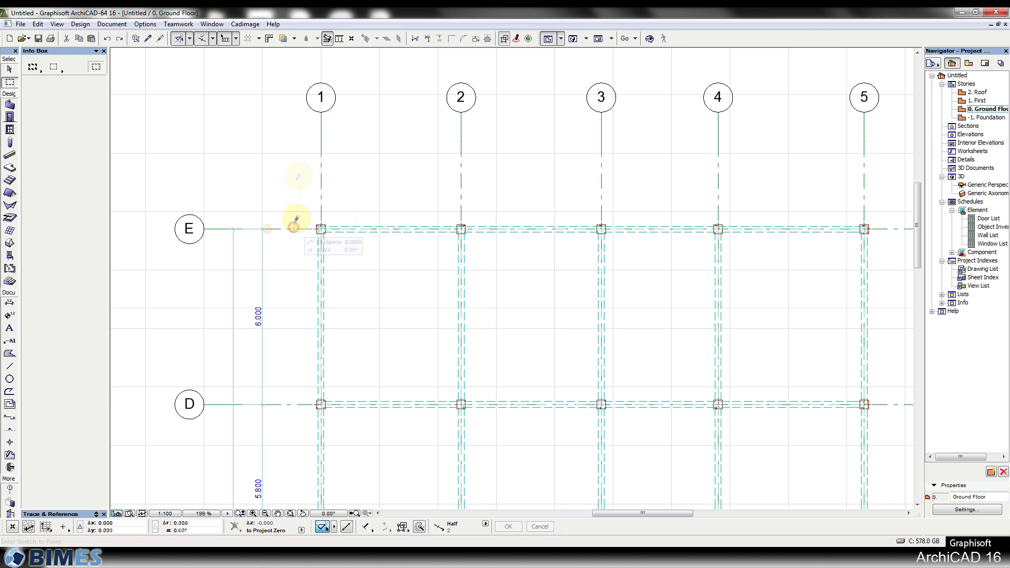
text(1)
key(Return)
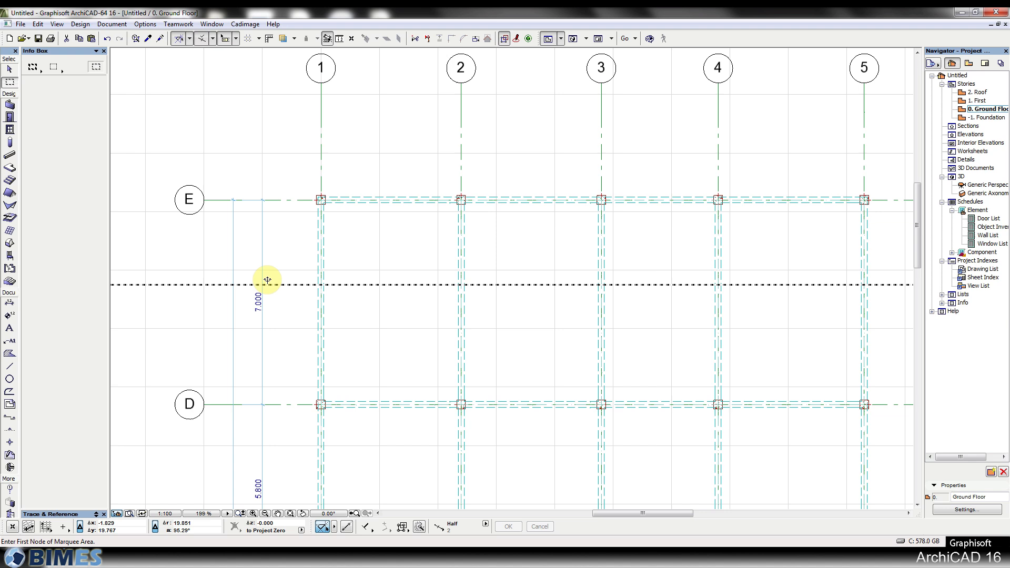
key(Escape)
key(ctrl+z)
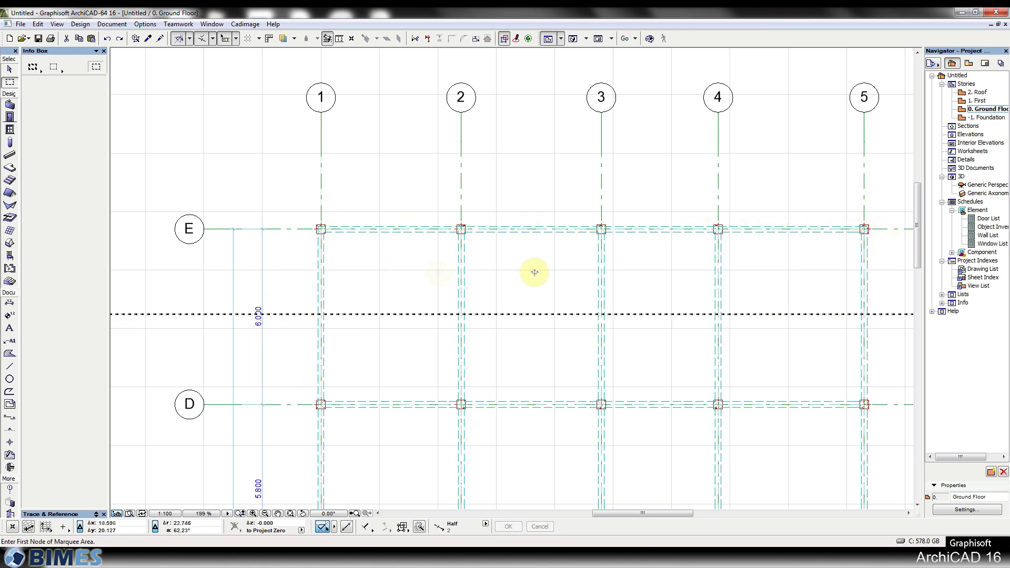
Step: Stretch the marqueed end of the grid vertically upward by 1 m, widening the bay between grid lines D and E
key(ctrl+h)
click(300, 229)
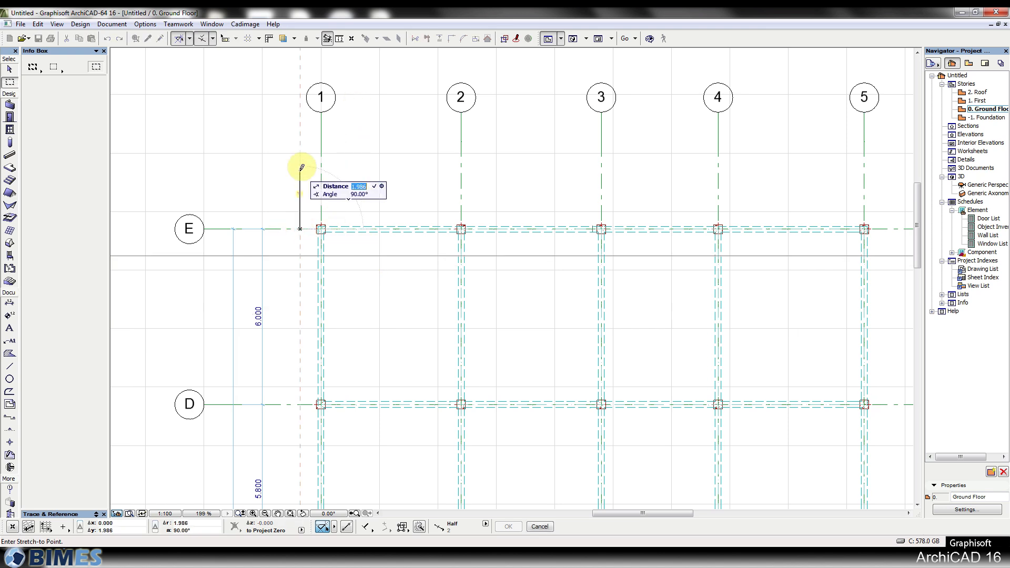
text(1)
key(Return)
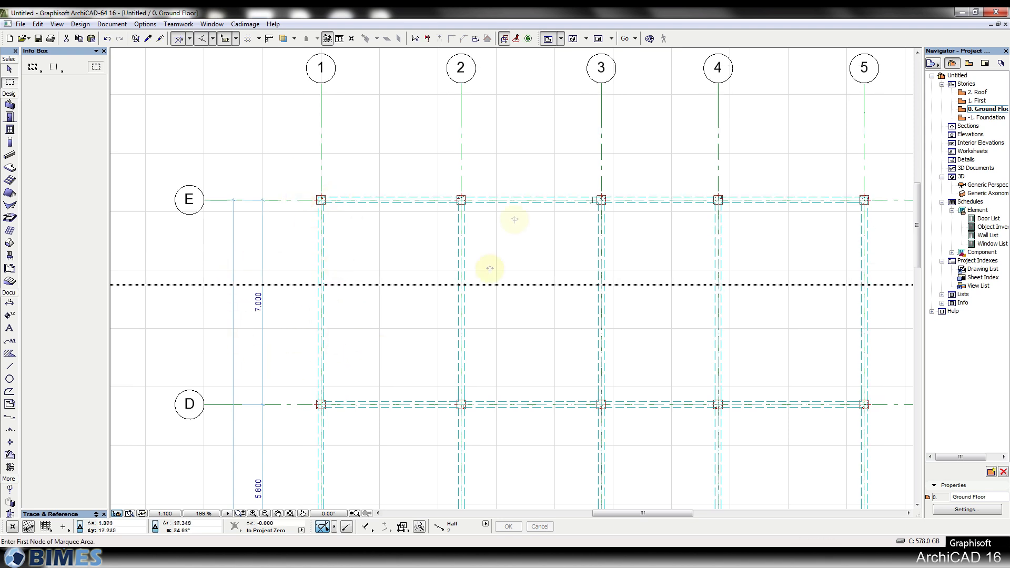
Step: Measure the distance between grid lines D and E in the 3D view, near their marker ends
scroll(525, 217, down, 5)
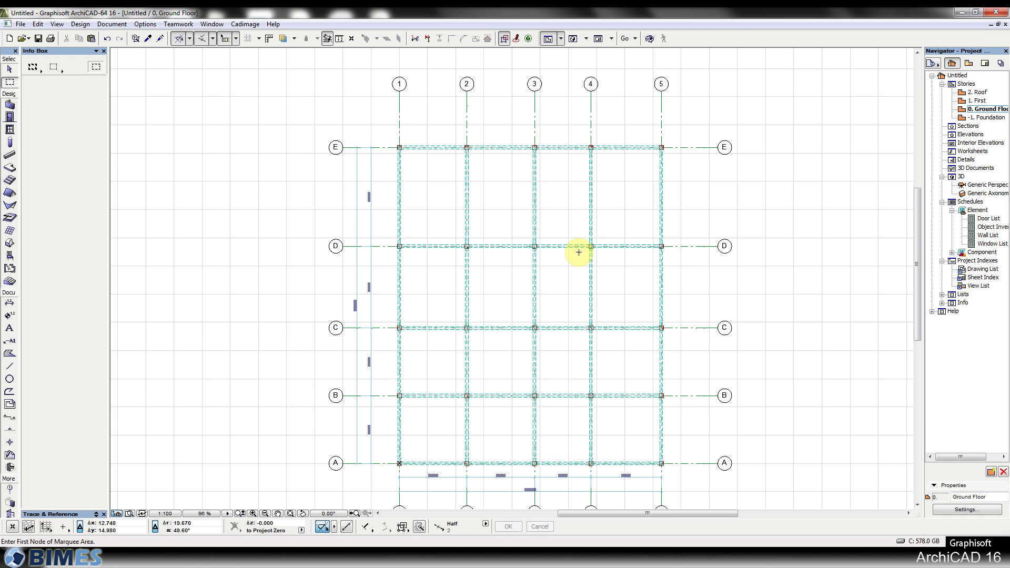
key(F3)
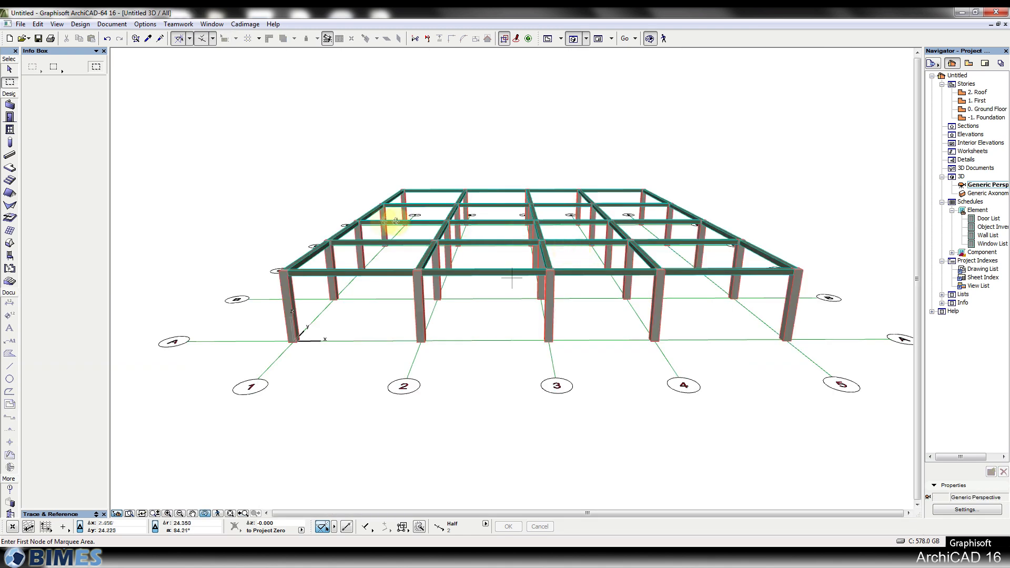
mouse_move(336, 226)
mouse_down()
mouse_move(651, 309)
mouse_move(830, 255)
mouse_move(828, 226)
mouse_move(850, 209)
mouse_up()
drag(516, 242, 478, 266)
mouse_move(461, 311)
mouse_down()
mouse_move(561, 318)
mouse_move(541, 157)
mouse_move(527, 169)
mouse_move(514, 412)
mouse_move(516, 354)
mouse_move(494, 350)
mouse_move(488, 315)
mouse_move(473, 318)
mouse_up()
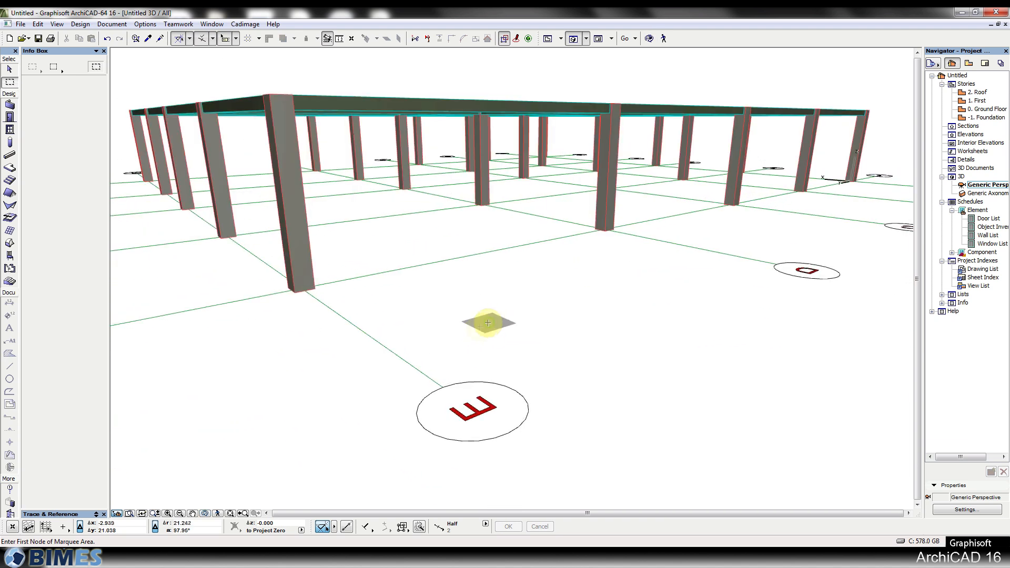
key(m)
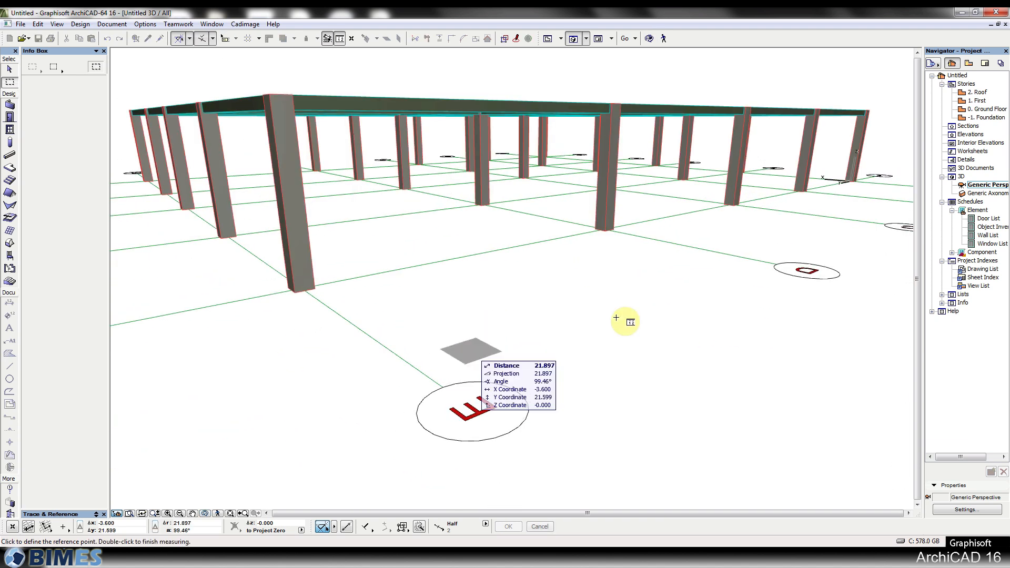
click(778, 265)
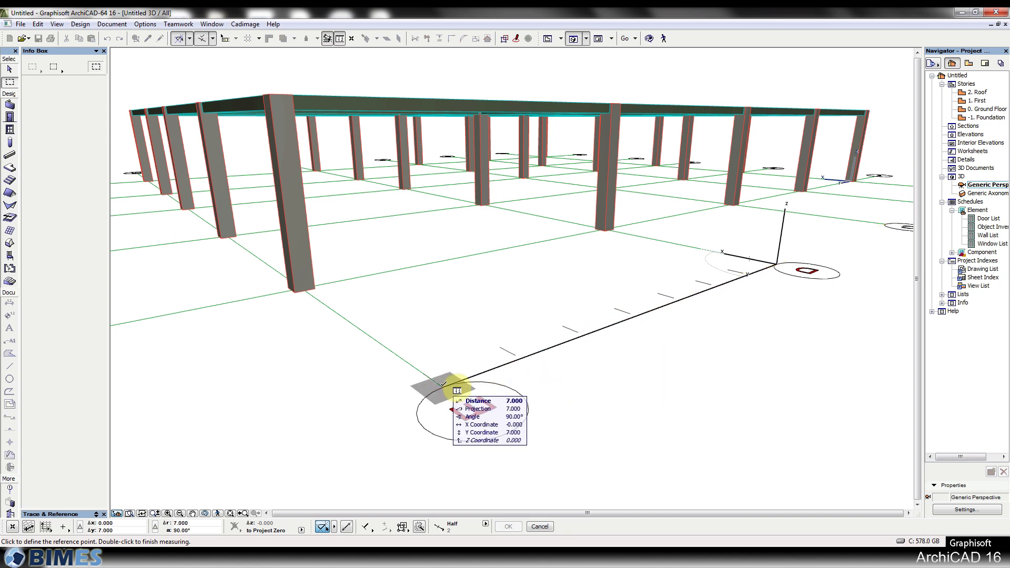
key(o)
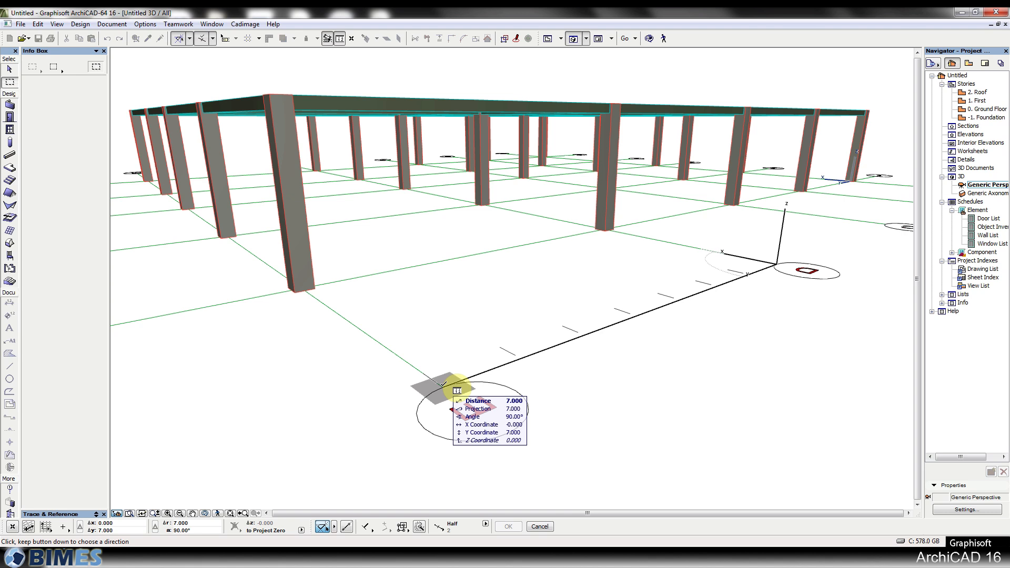
Step: Return to the ground floor plan and look over the whole stretched grid with its markers and dimensions
key(F2)
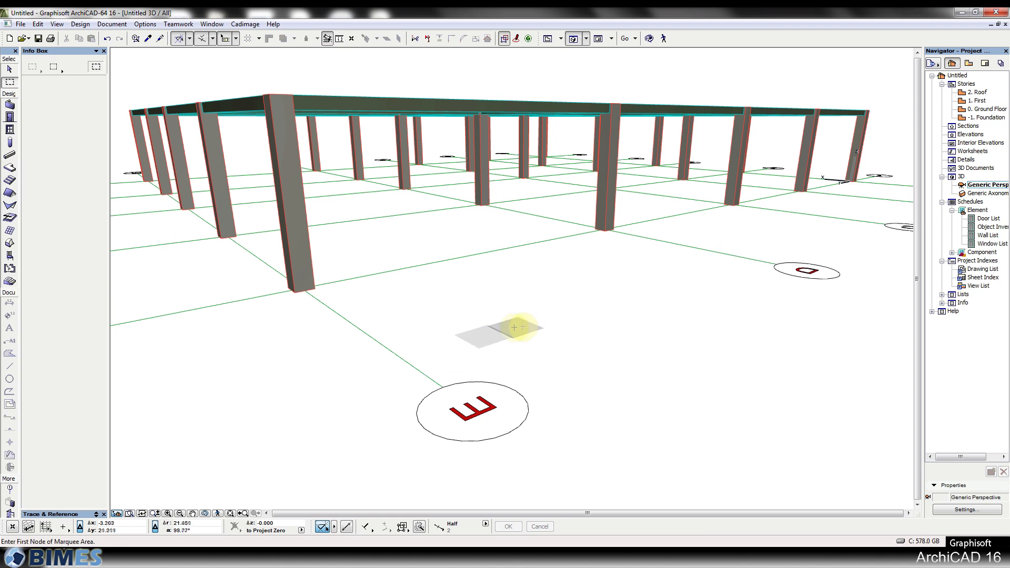
scroll(516, 213, down, 2)
scroll(541, 269, up, 2)
middle_drag(535, 274, 517, 260)
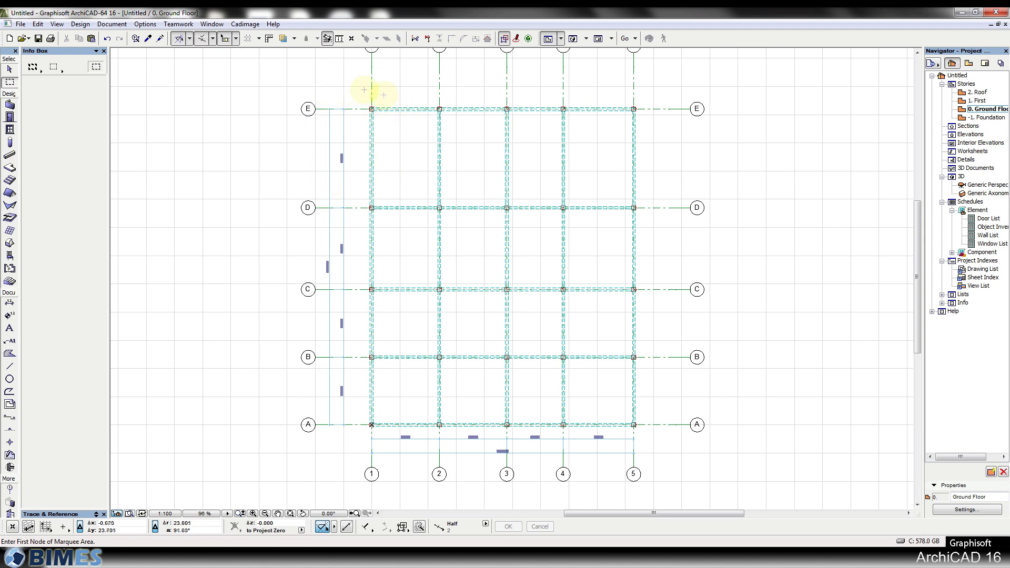
middle_drag(367, 136, 367, 167)
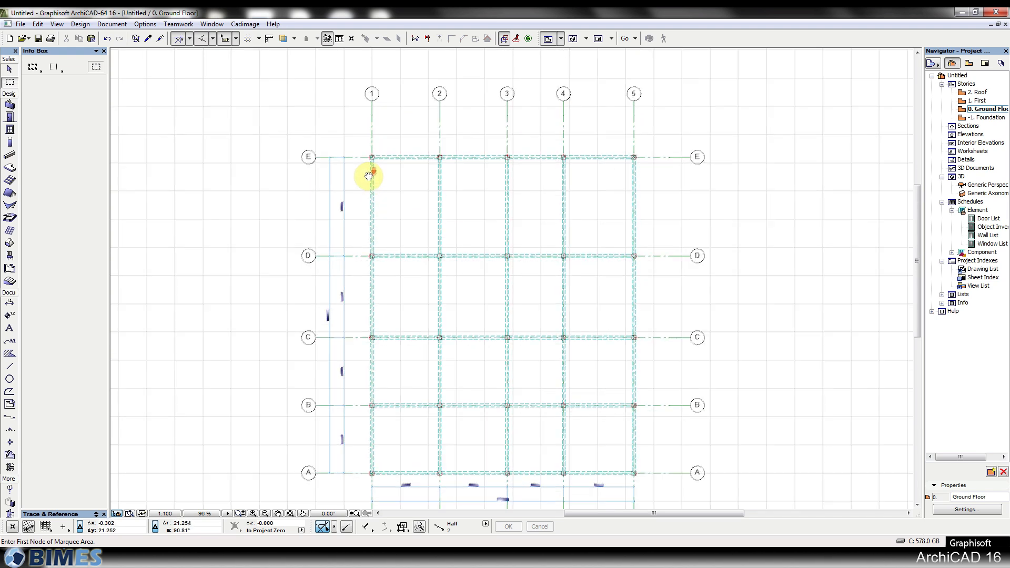
scroll(367, 167, down, 1)
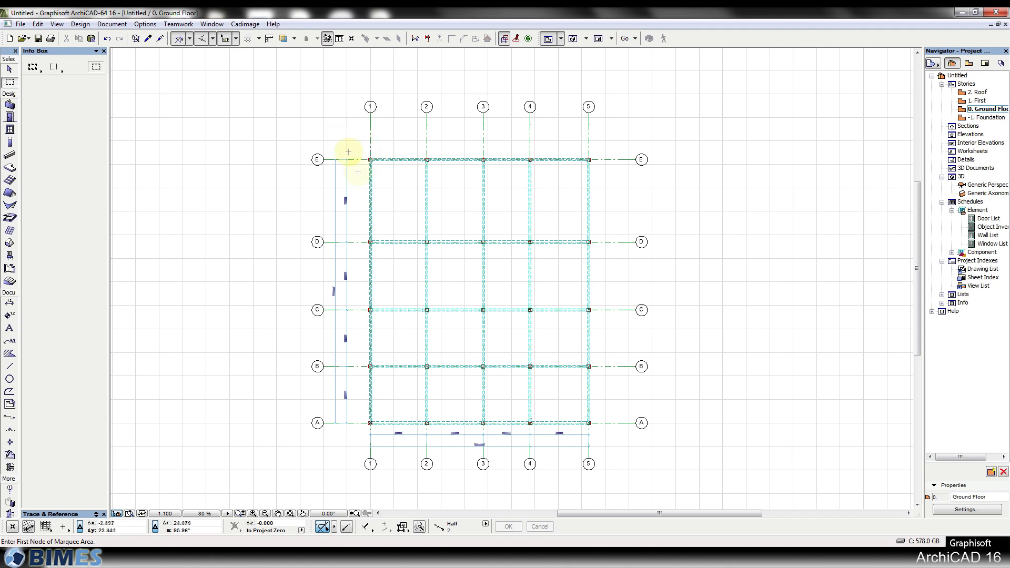
middle_drag(365, 180, 400, 174)
middle_drag(576, 170, 536, 172)
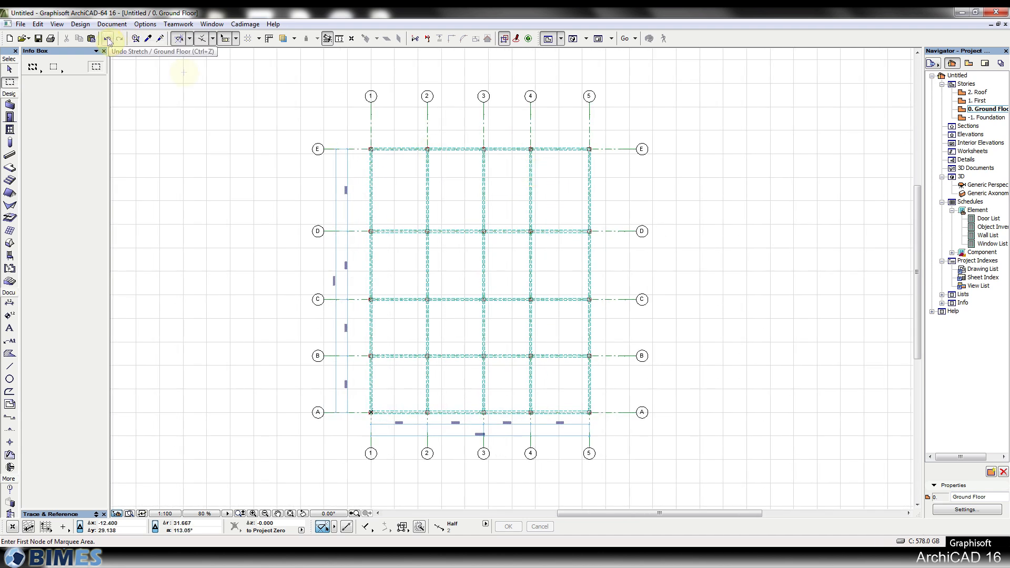
Step: Activate the Wall tool, review the wall default settings and accept them without changes
click(10, 70)
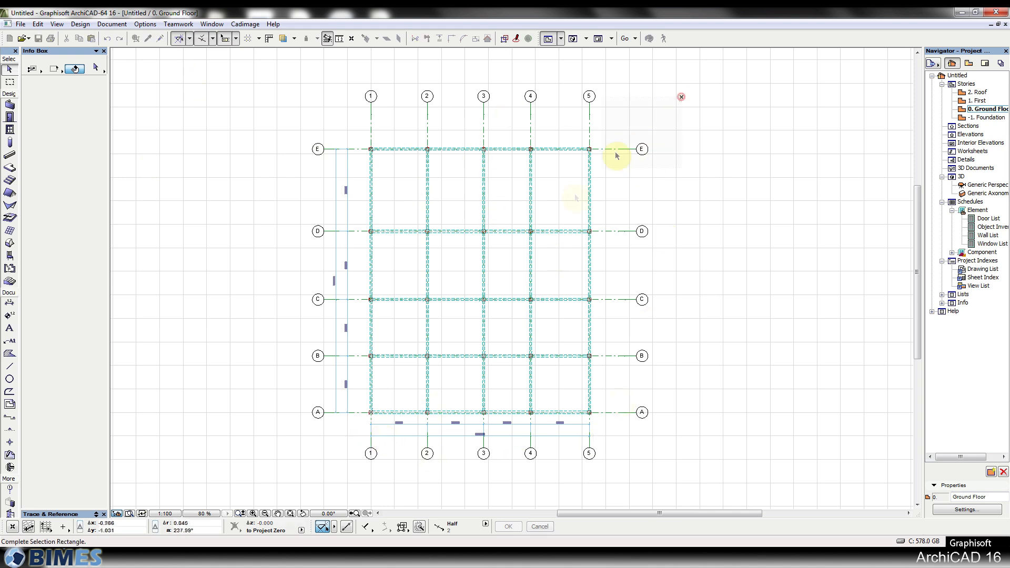
click(10, 105)
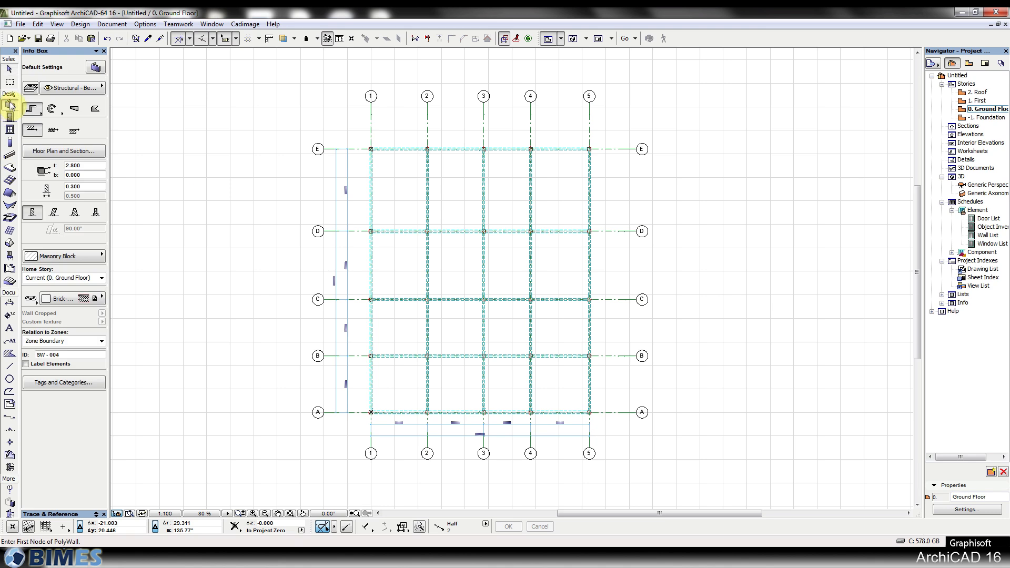
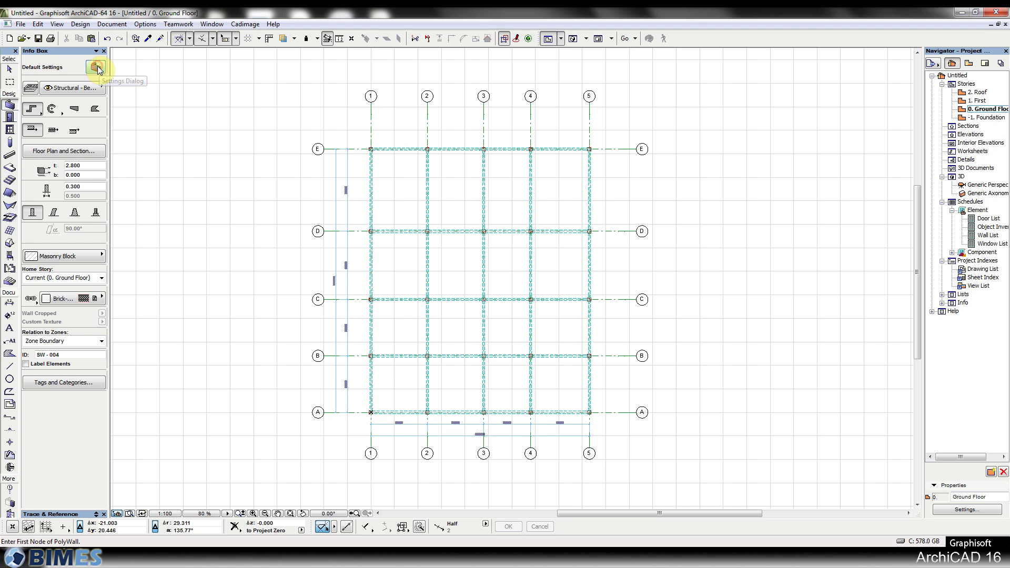
click(98, 68)
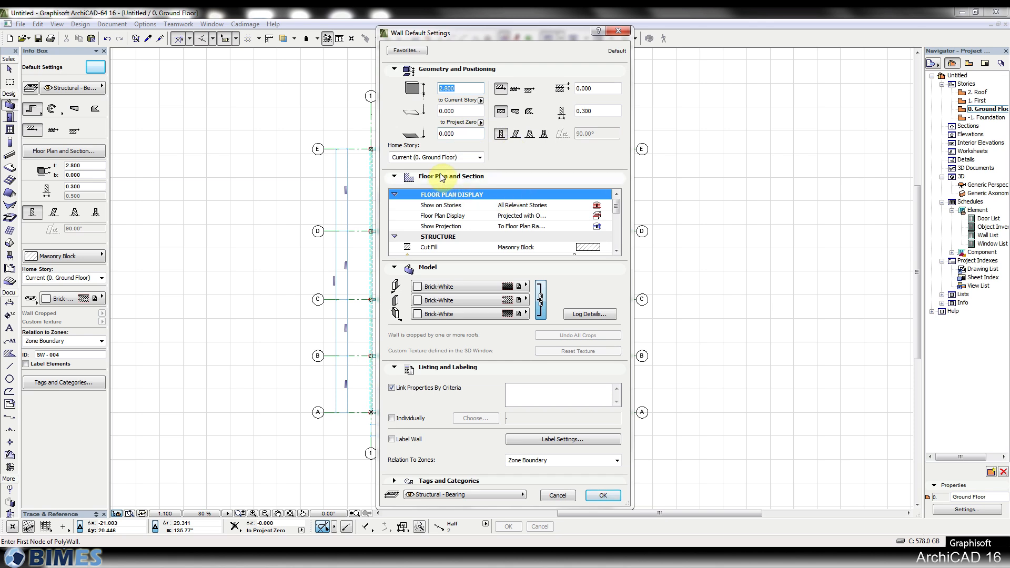
key(Return)
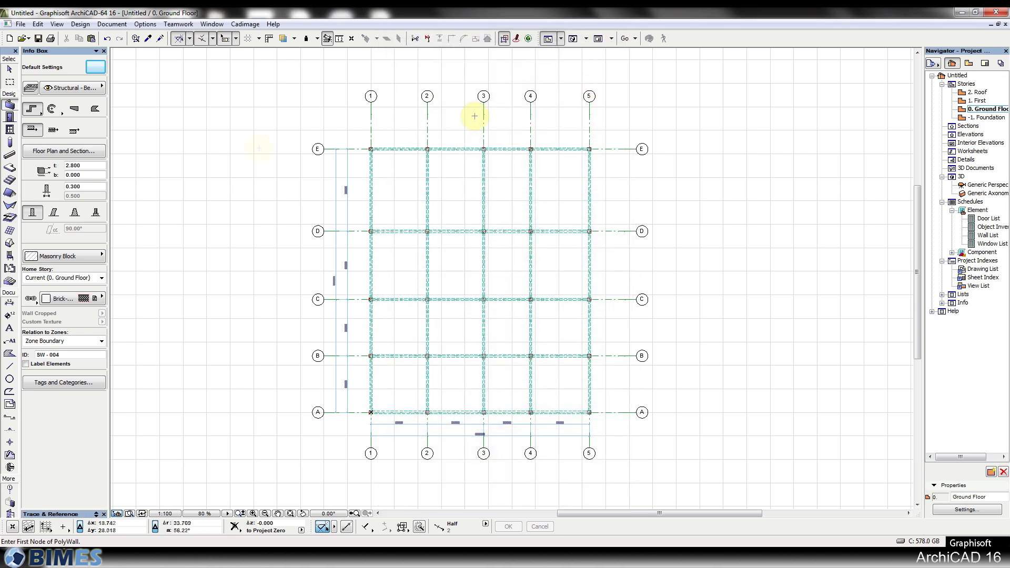
Step: Set the wall's geometry method to single straight
click(29, 116)
click(45, 104)
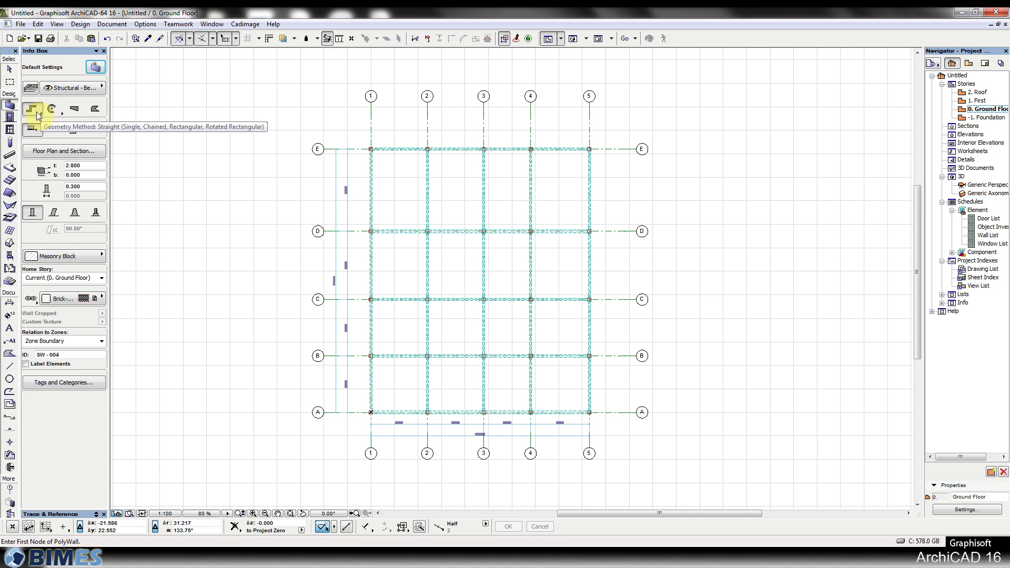
click(35, 115)
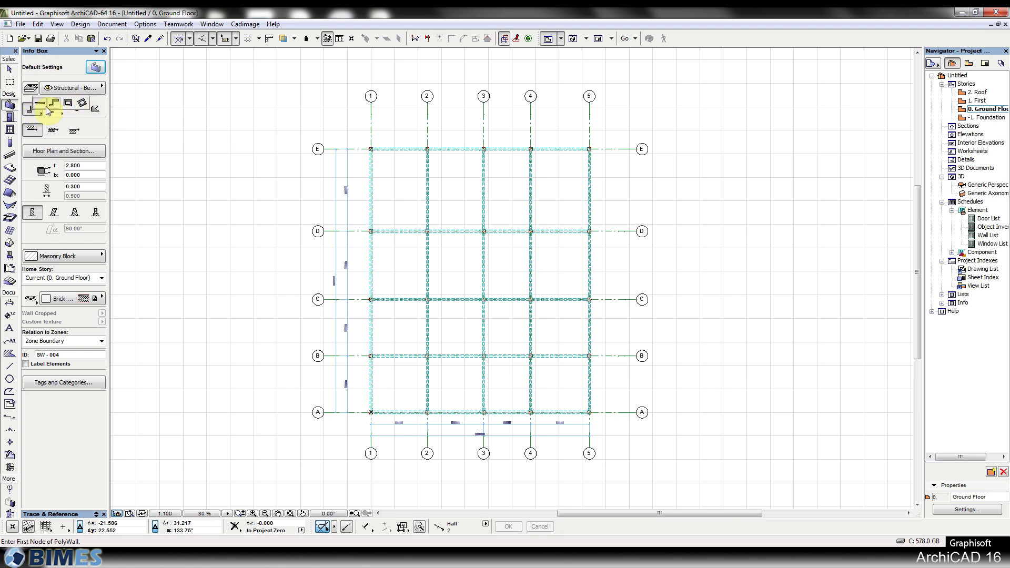
click(40, 104)
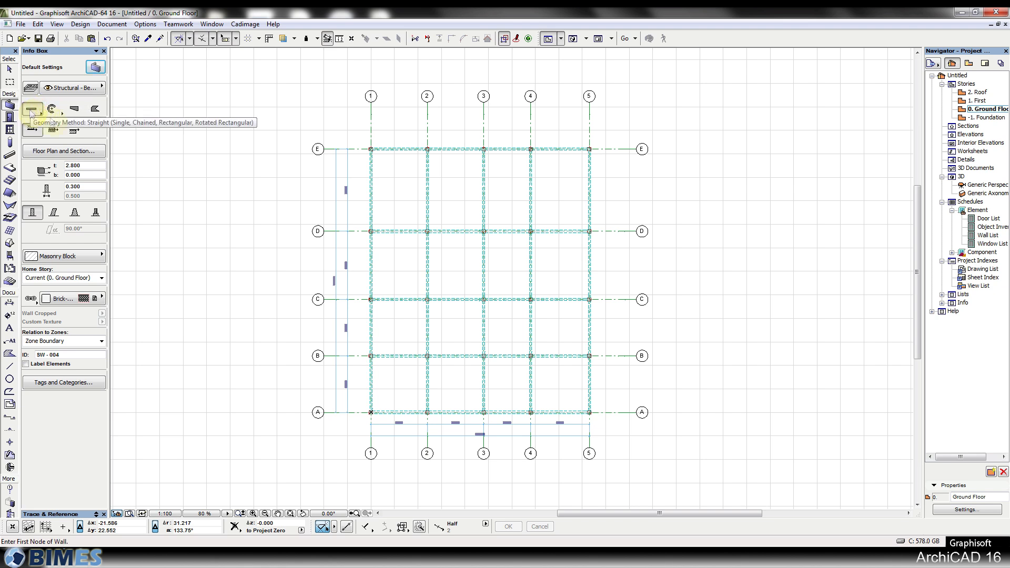
Step: Draw one horizontal straight wall in the empty area above the grid's upper markers
middle_drag(334, 131, 215, 334)
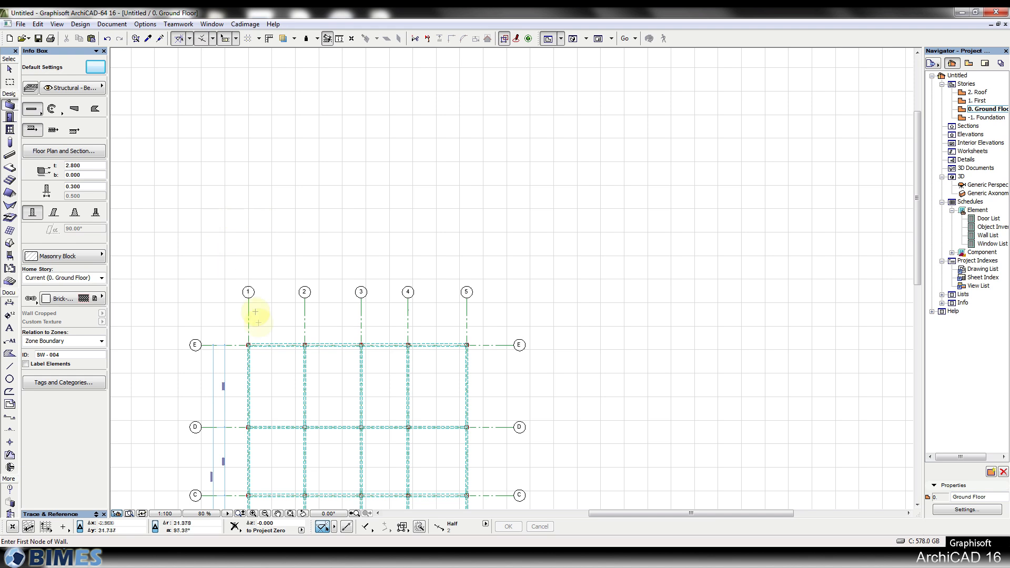
scroll(256, 318, up, 2)
click(267, 170)
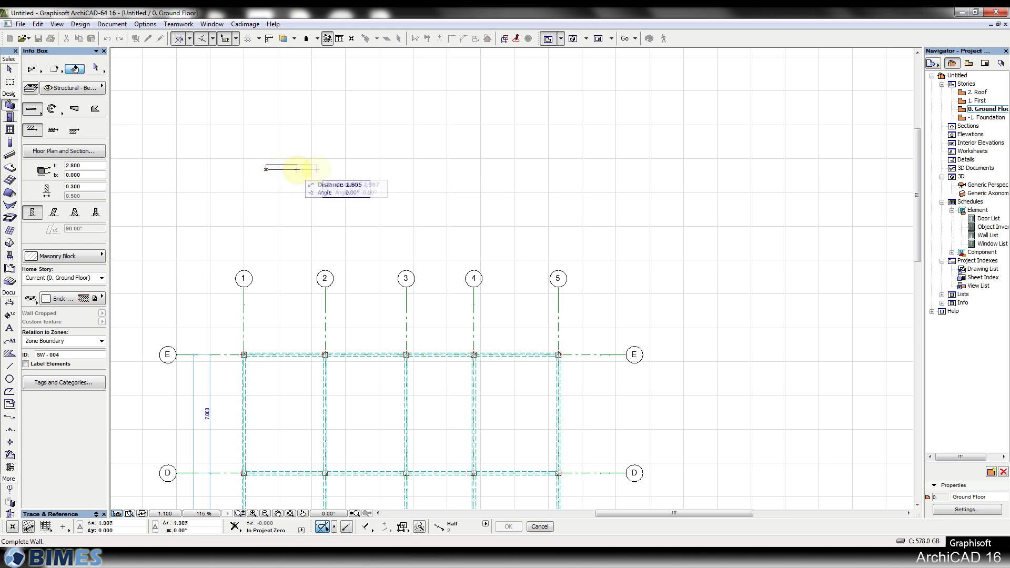
click(453, 171)
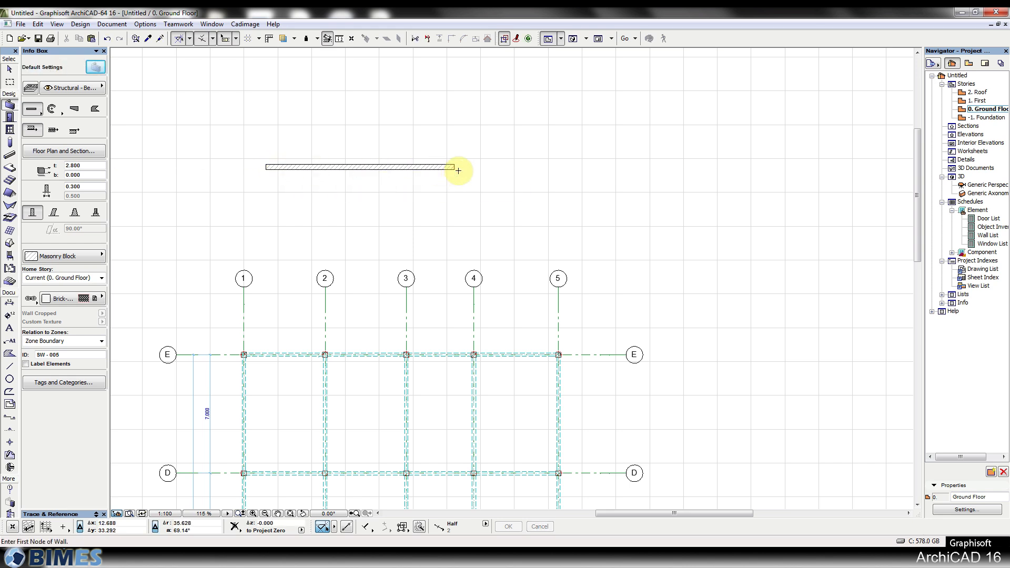
click(269, 116)
click(477, 117)
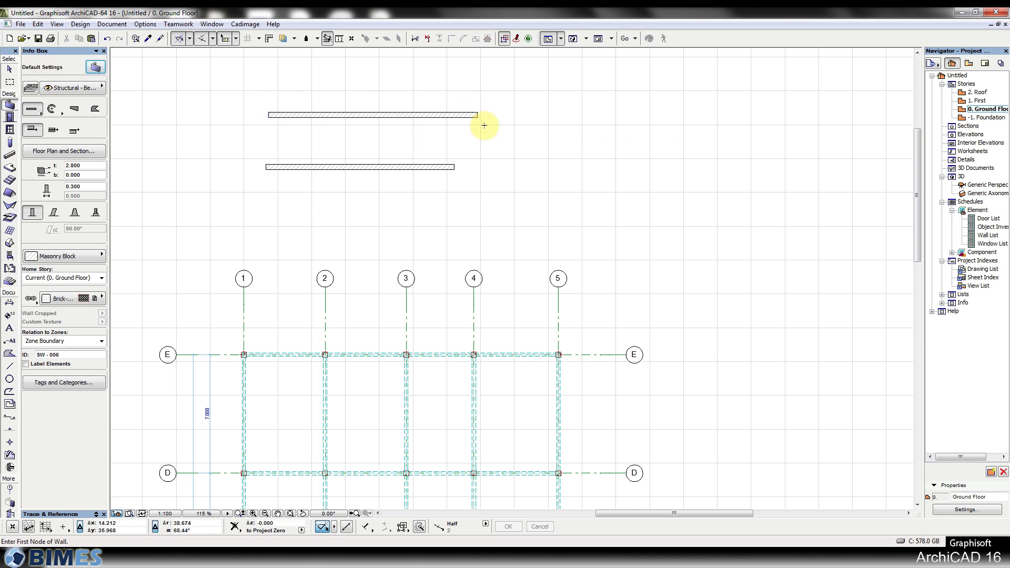
key(ctrl+z)
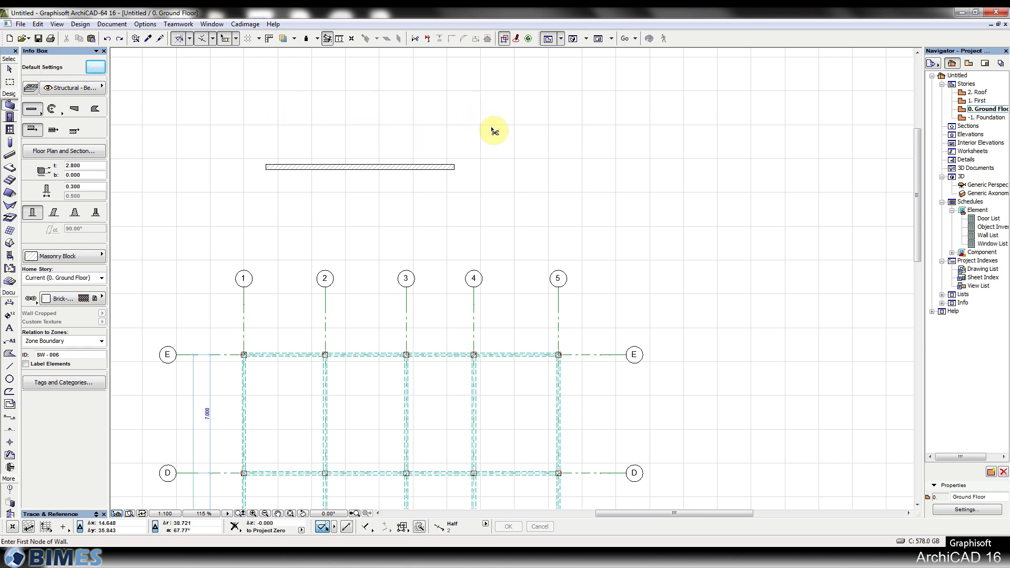
Step: Set the wall's geometry method to chained straight segments
middle_drag(569, 127, 415, 157)
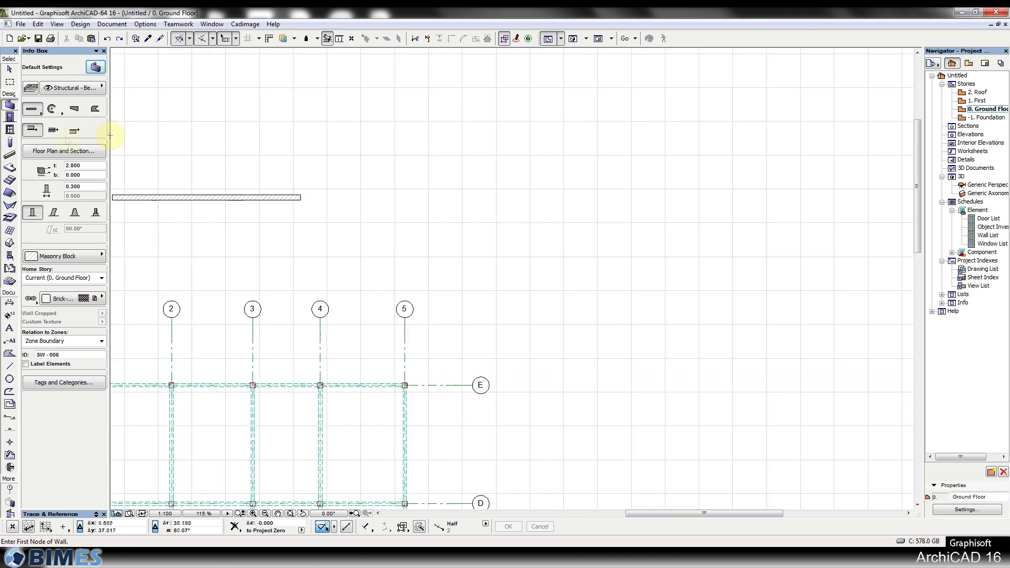
click(39, 112)
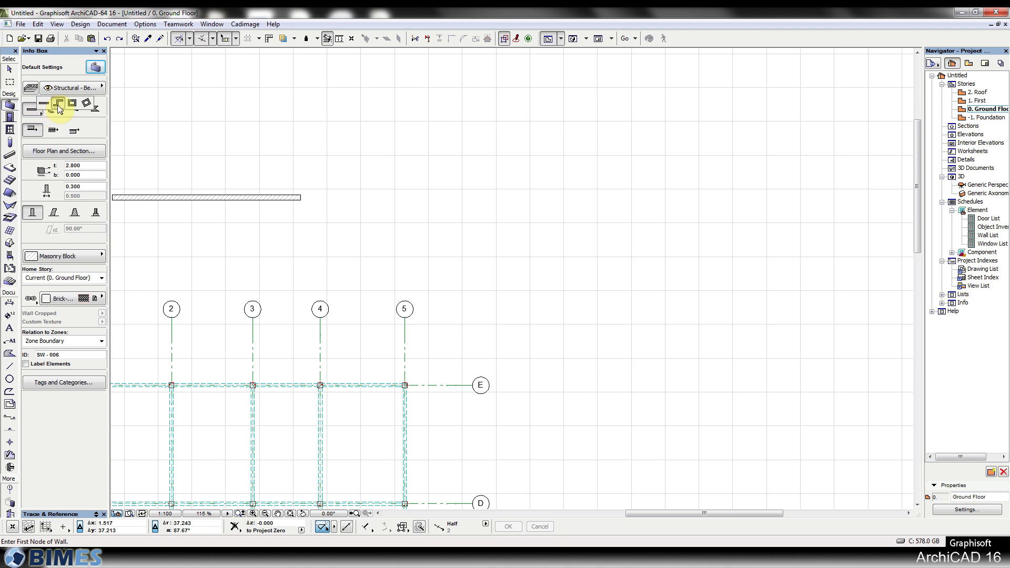
click(58, 105)
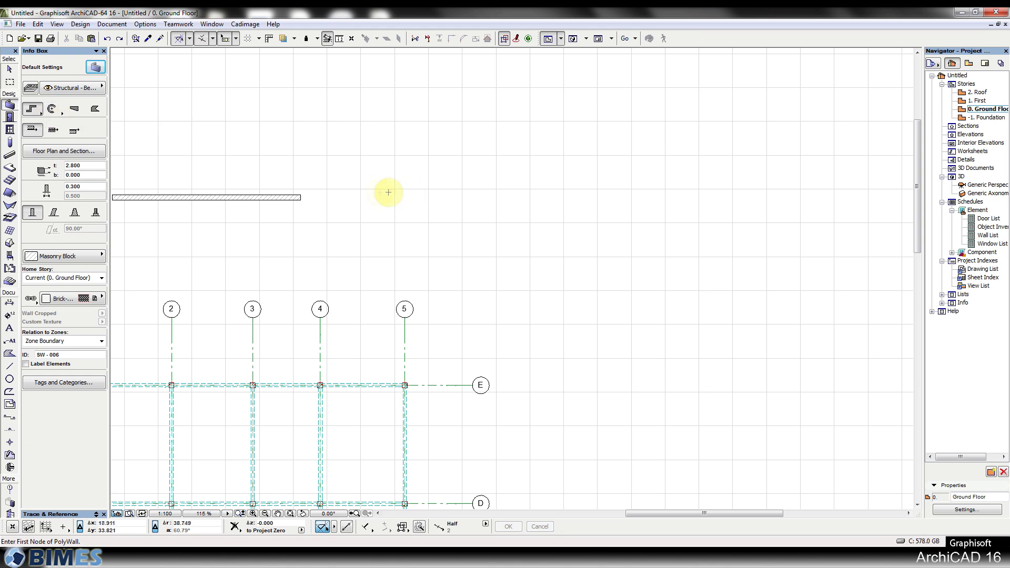
Step: Try a chained wall beyond the single wall, with horizontal, downward and second horizontal segments followed by a rising diagonal
click(436, 183)
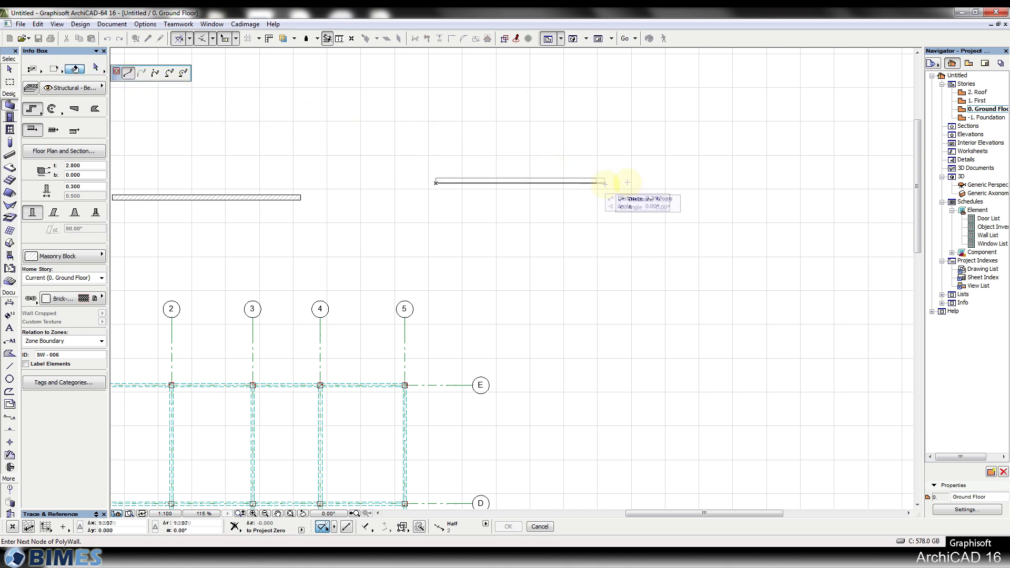
click(644, 182)
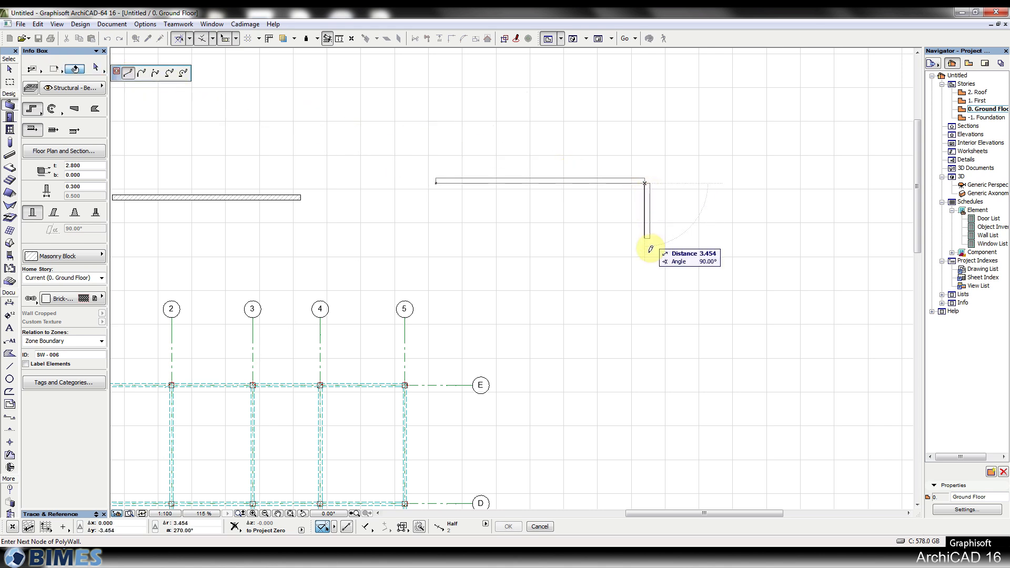
click(645, 278)
click(778, 279)
middle_drag(866, 199, 564, 165)
click(564, 160)
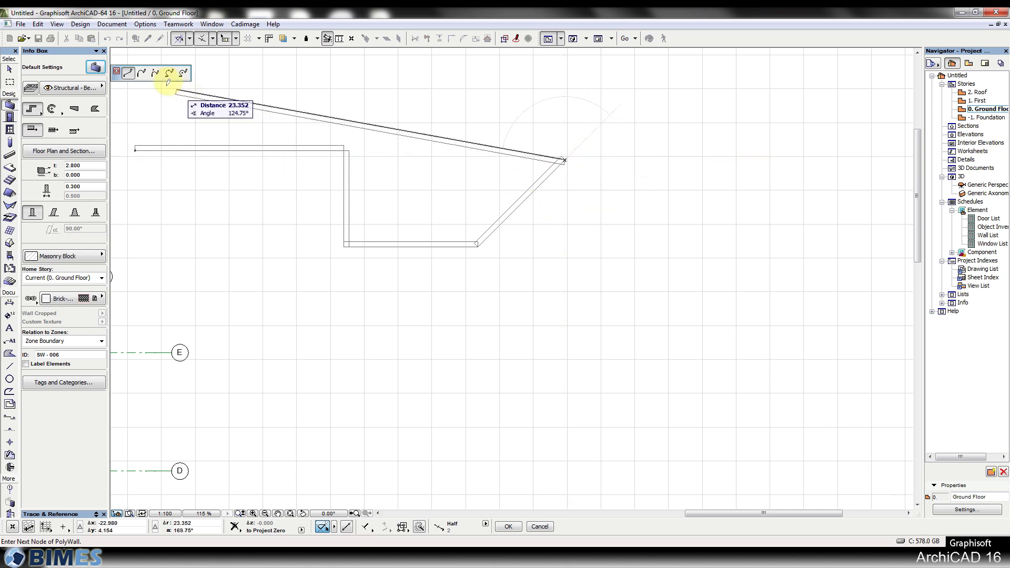
Step: Try continuing the chained wall with a tangential arc and two arcs that start from a picked tangent direction, and cancel the whole chain
click(142, 72)
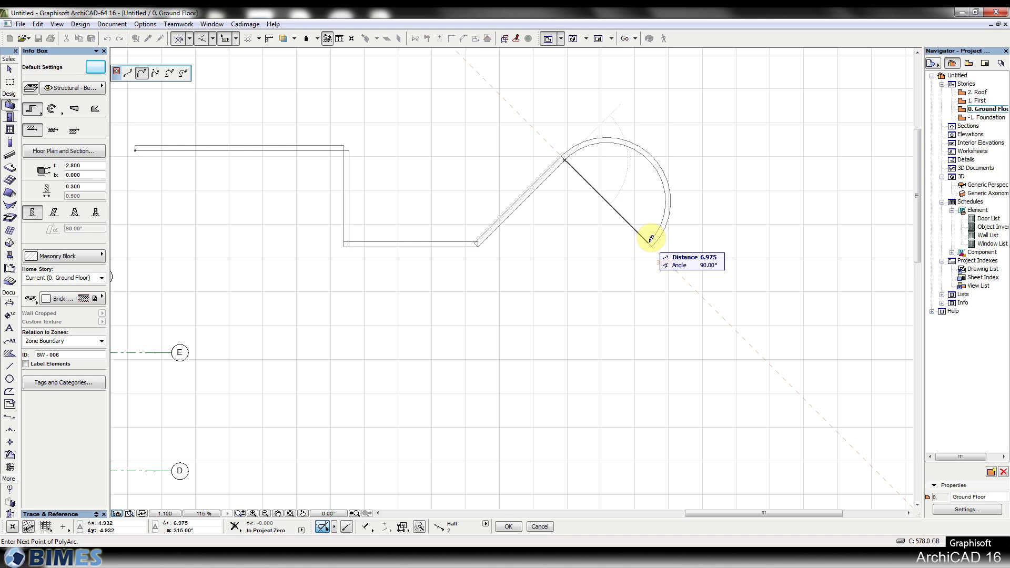
click(649, 243)
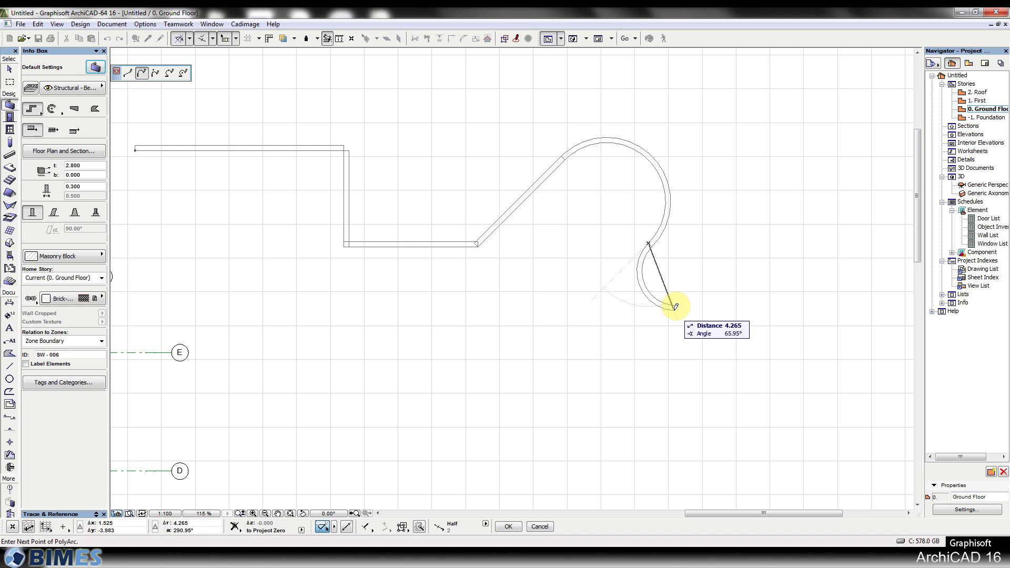
click(157, 74)
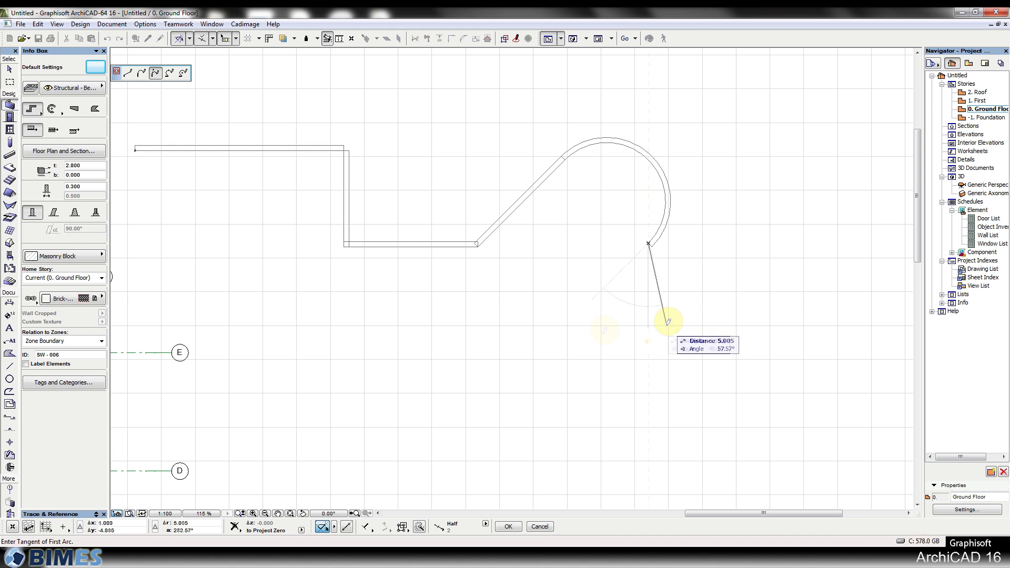
click(627, 358)
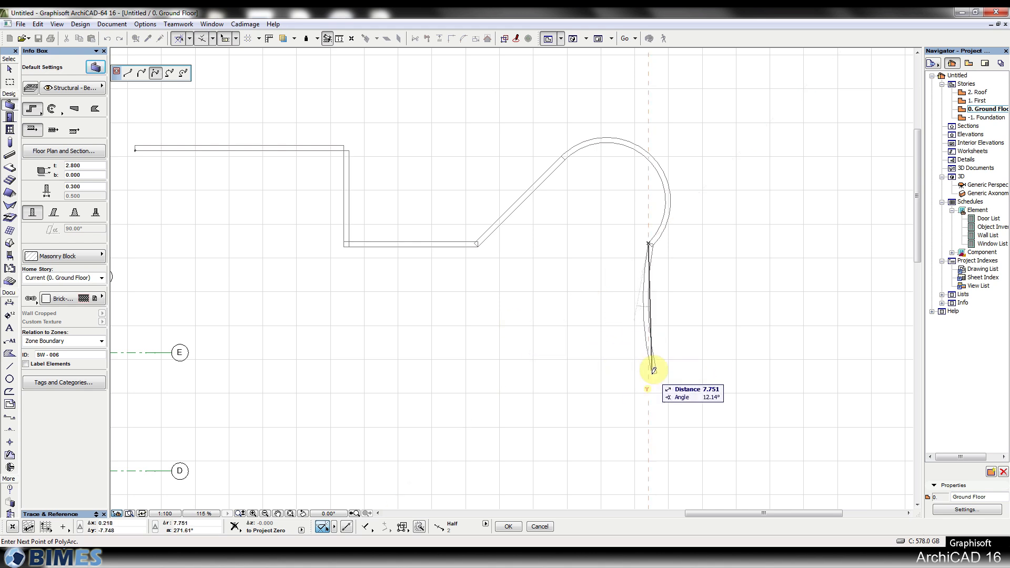
click(675, 363)
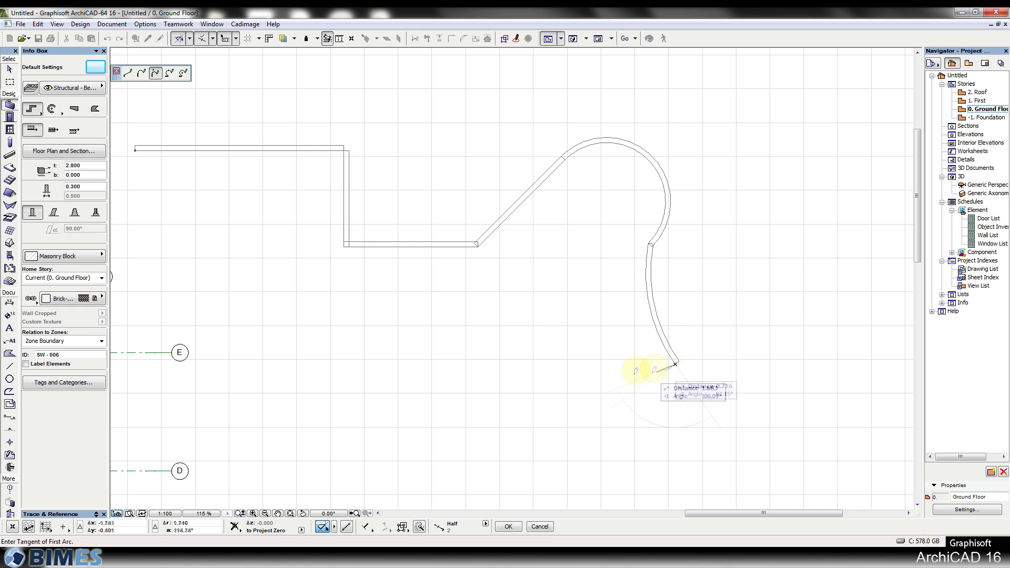
click(635, 466)
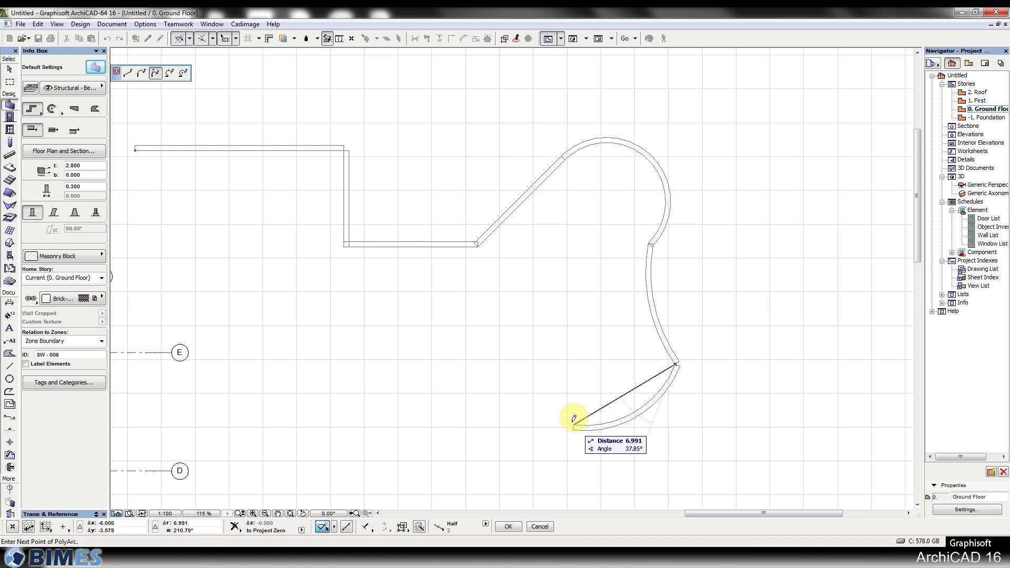
key(Escape)
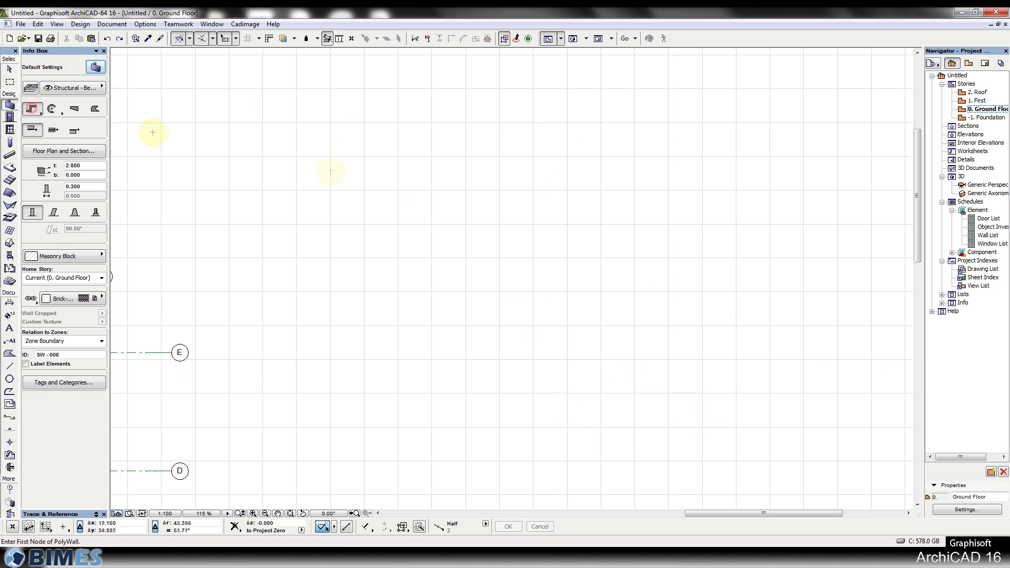
Step: Start a new chained wall with horizontal, downward and about 10.7 long horizontal segments, and a rising diagonal re-placed at roughly 9.4 long
click(235, 142)
click(422, 143)
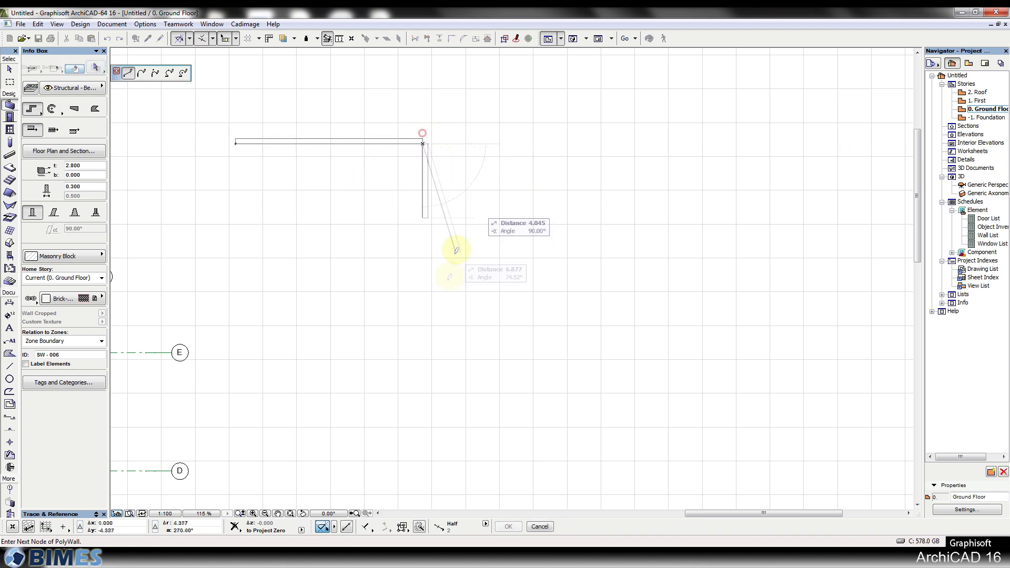
click(425, 268)
click(602, 268)
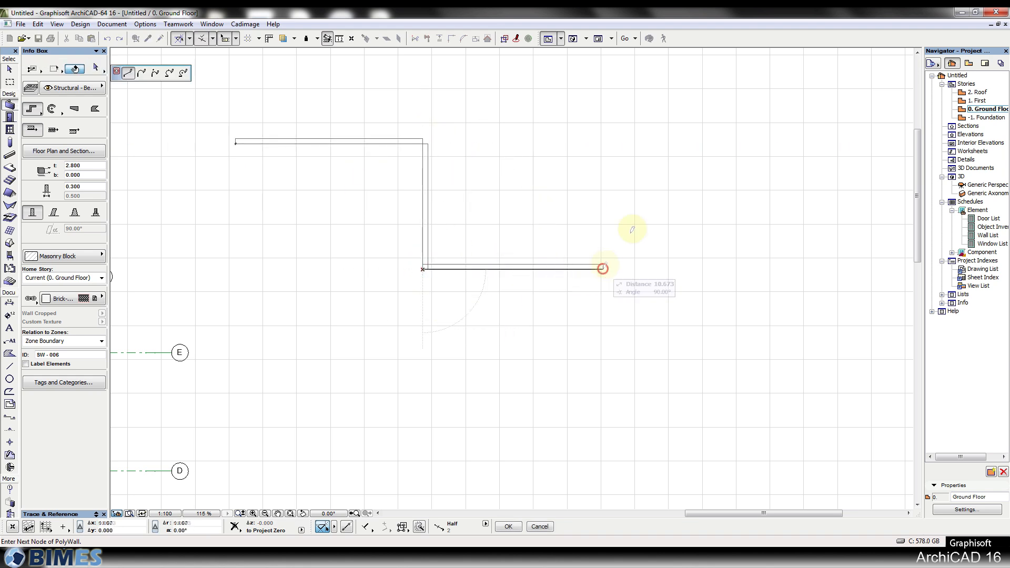
click(690, 150)
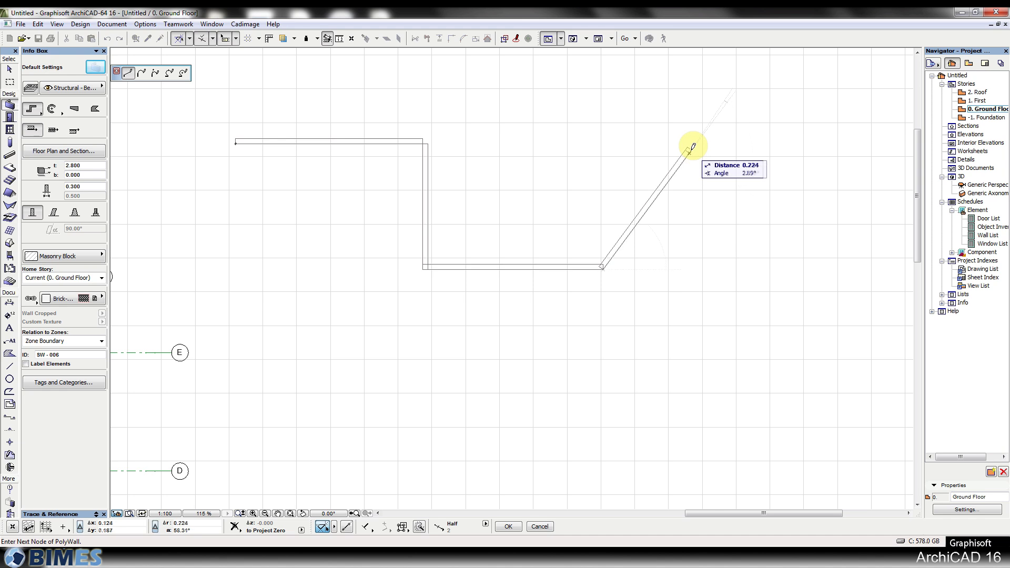
key(BackSpace)
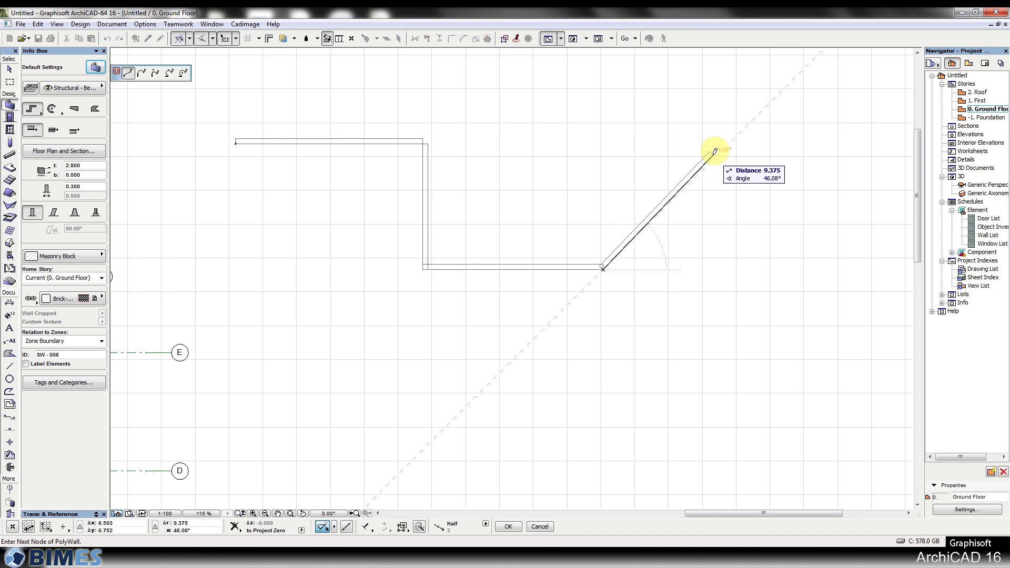
click(714, 152)
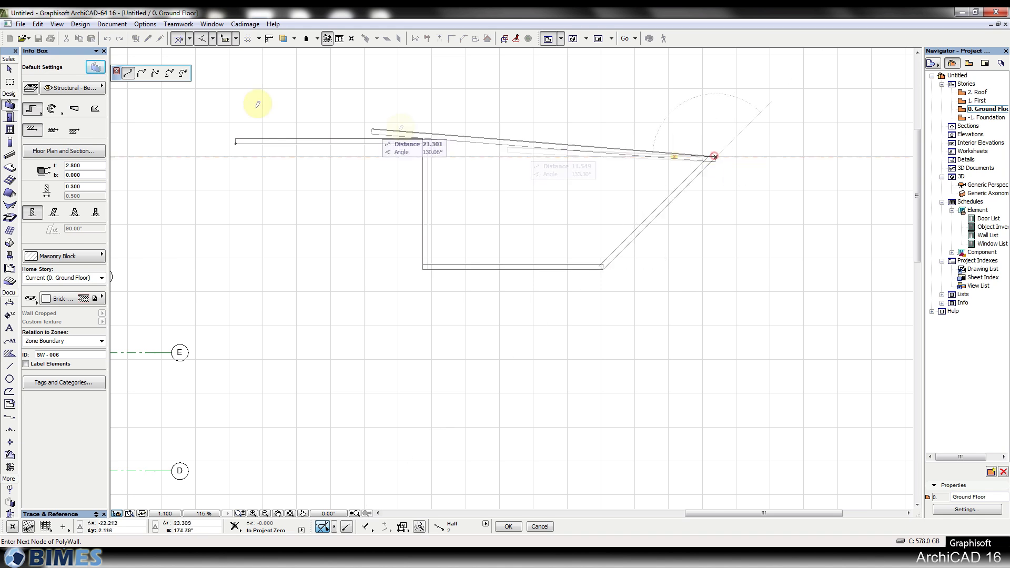
Step: Continue the chained wall from the diagonal's end with a clockwise arc defined by three circumference points
click(168, 74)
middle_drag(687, 197, 343, 200)
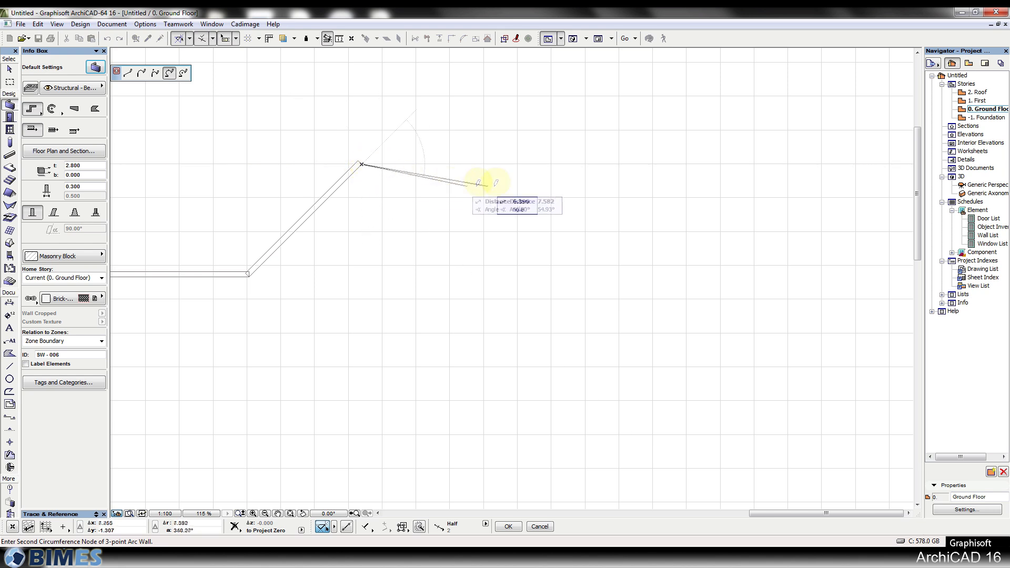
click(439, 141)
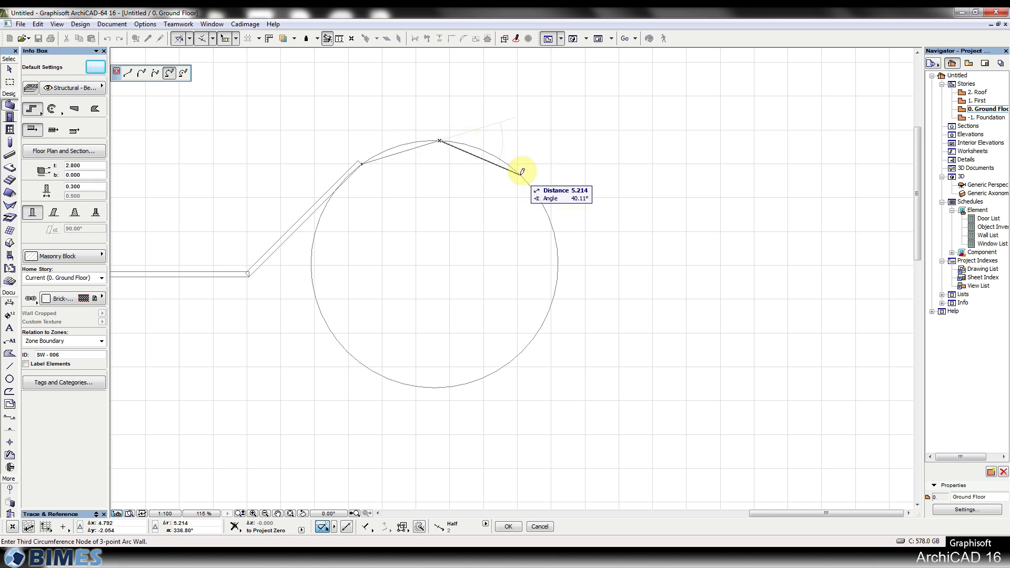
click(520, 173)
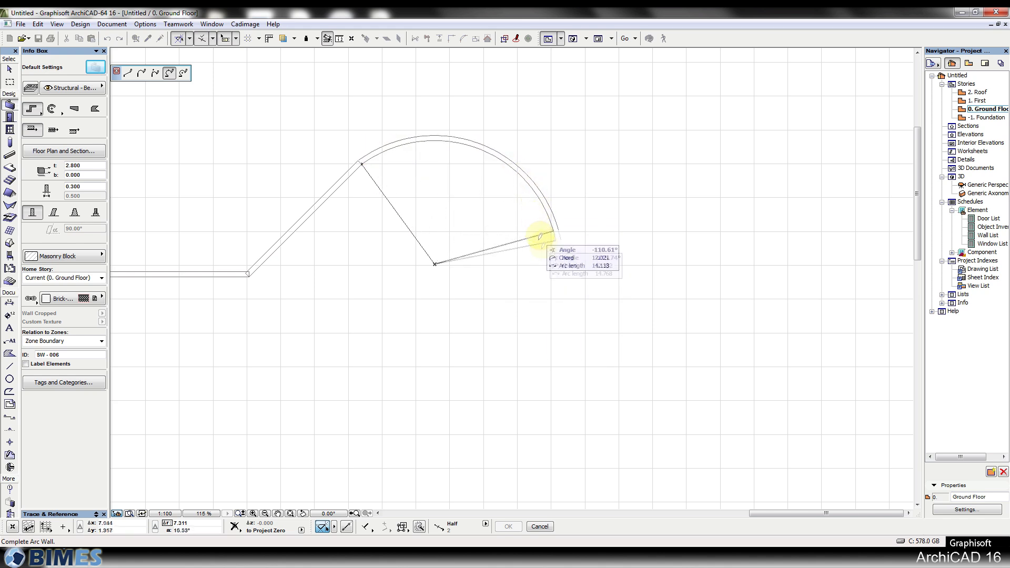
click(554, 296)
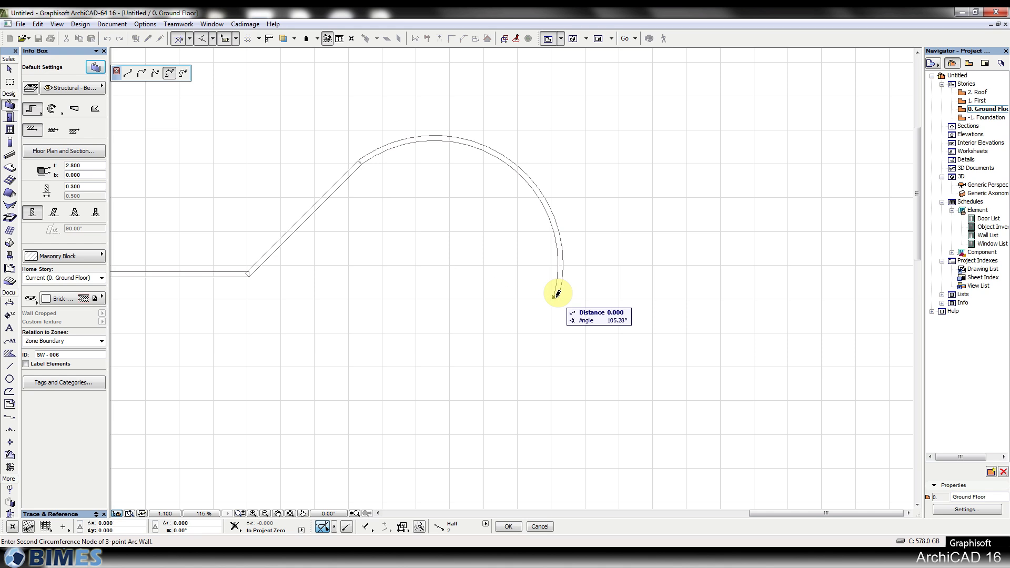
Step: Extend the chained wall with a centerpoint arc that curves on clockwise below the first arc
click(183, 77)
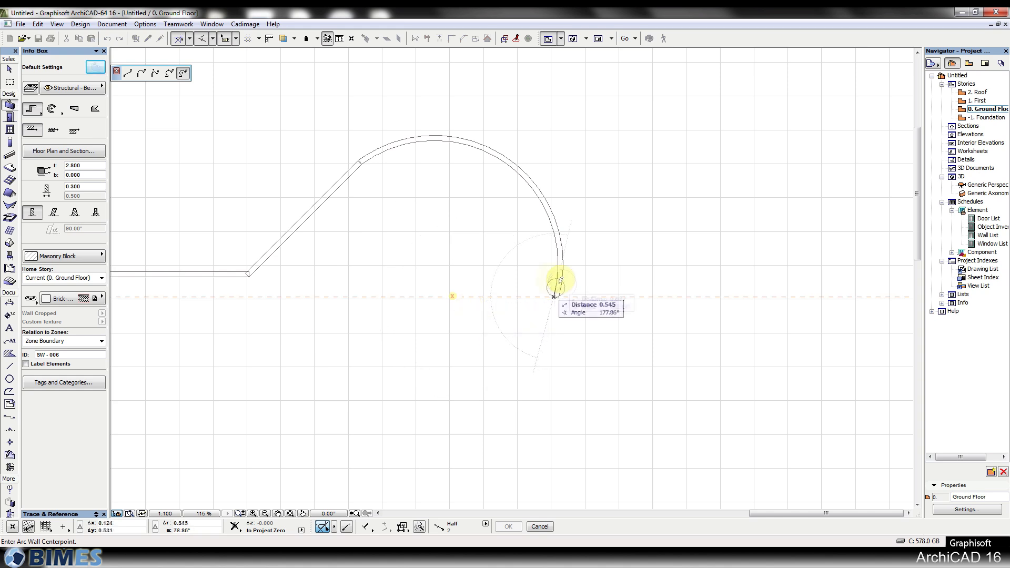
click(447, 259)
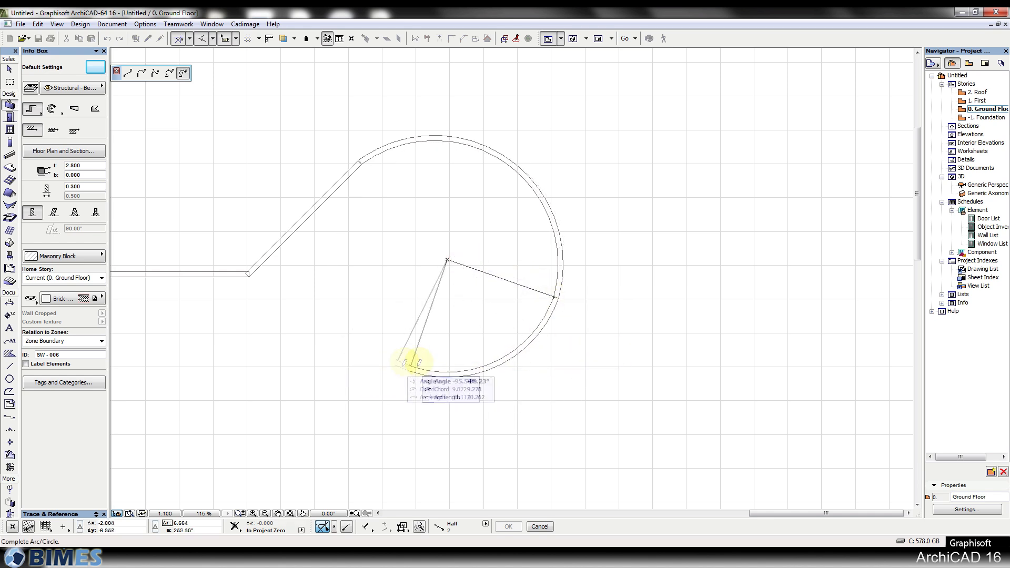
click(369, 346)
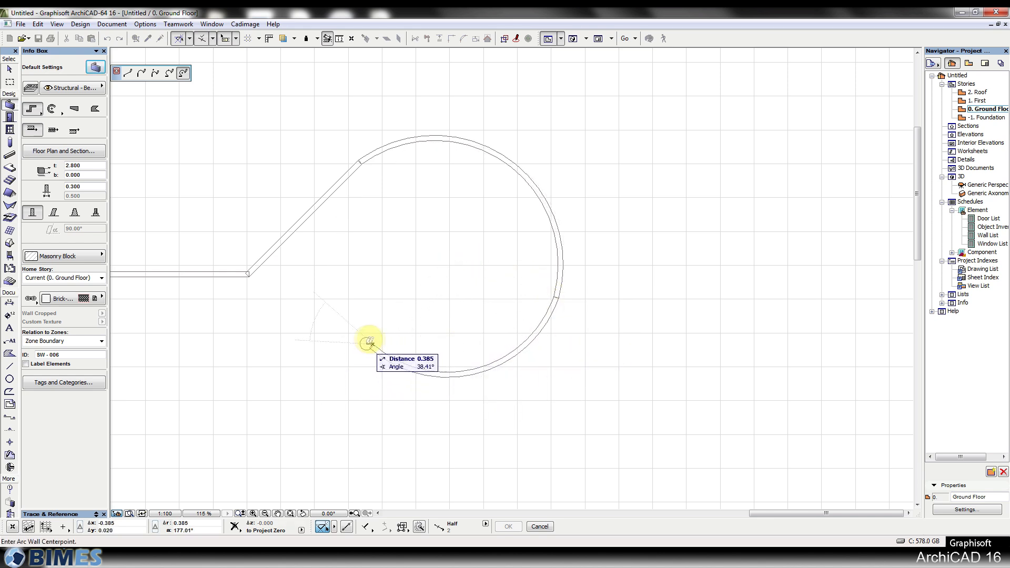
Step: Add a straight horizontal wall segment from the arc's end back until it aligns vertically with the chain's starting point
click(126, 77)
middle_drag(206, 306, 450, 319)
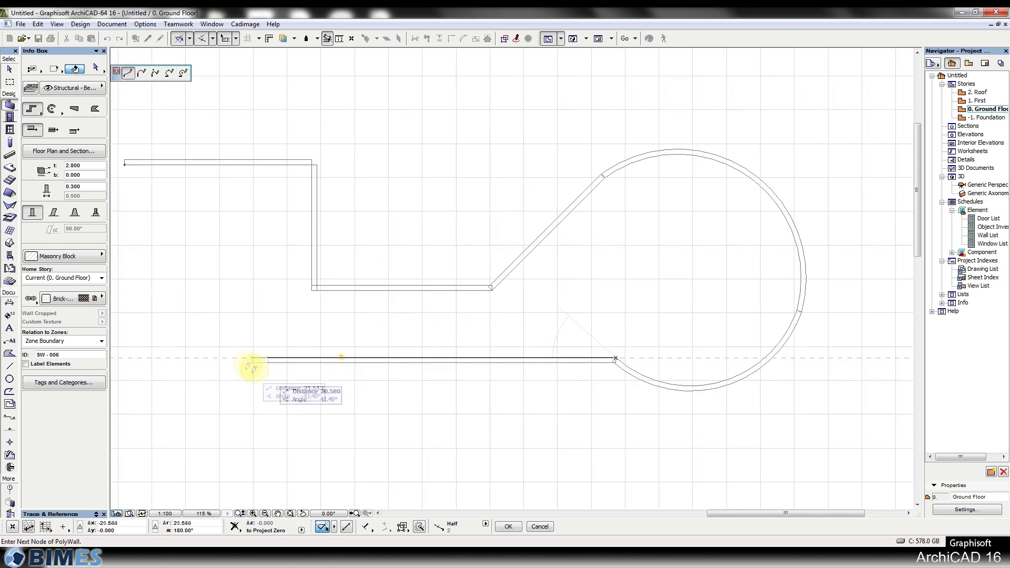
middle_drag(164, 196, 252, 198)
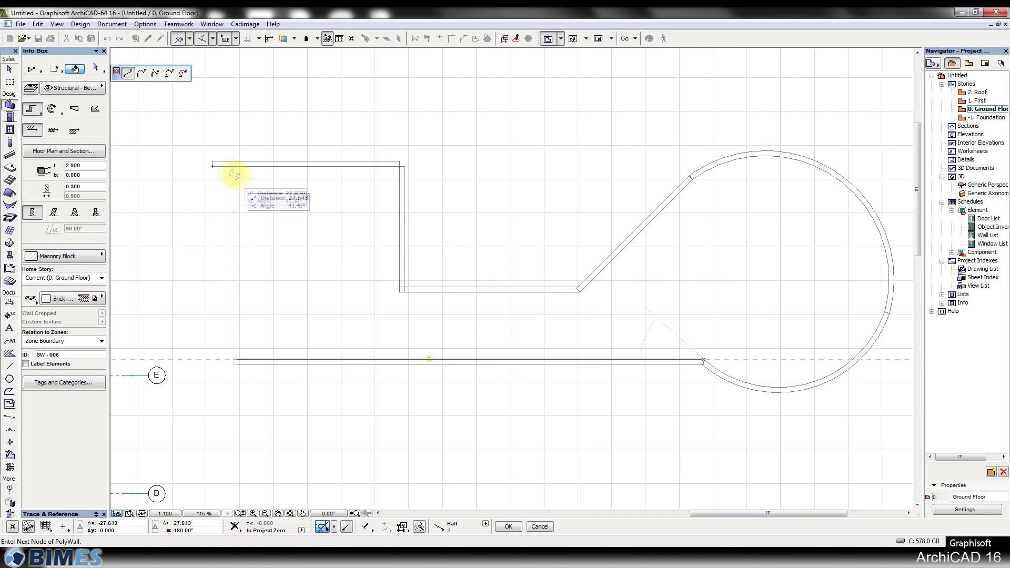
shift+click(212, 166)
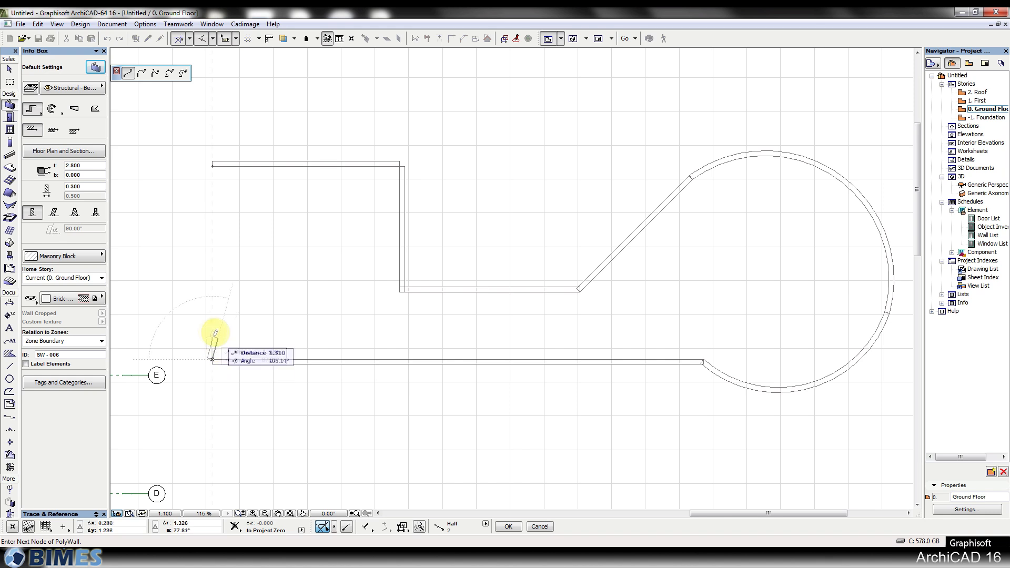
Step: Review the context commands for completing the input, dismiss them and finish the chained wall at its last node
right_click(192, 267)
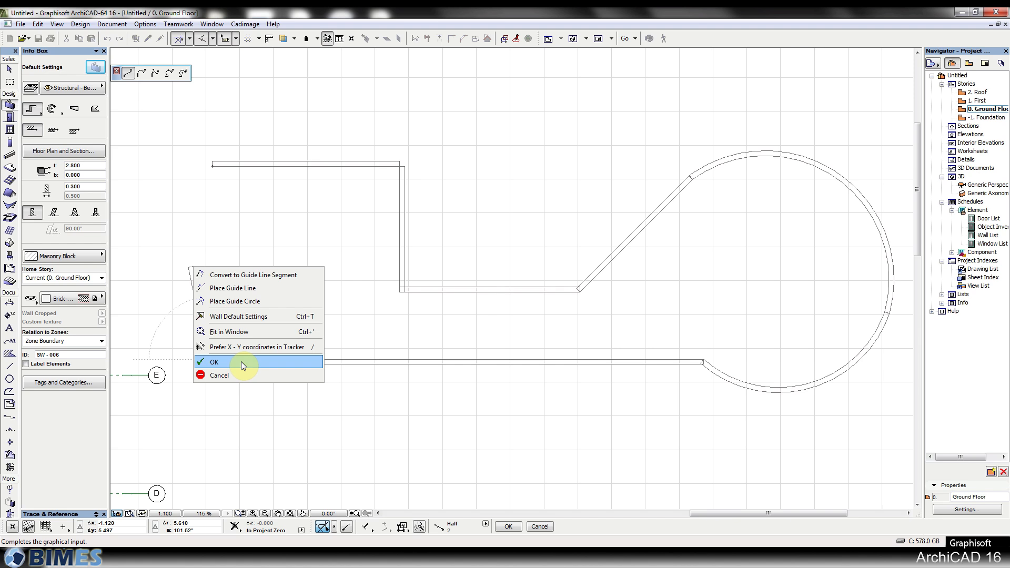
key(Escape)
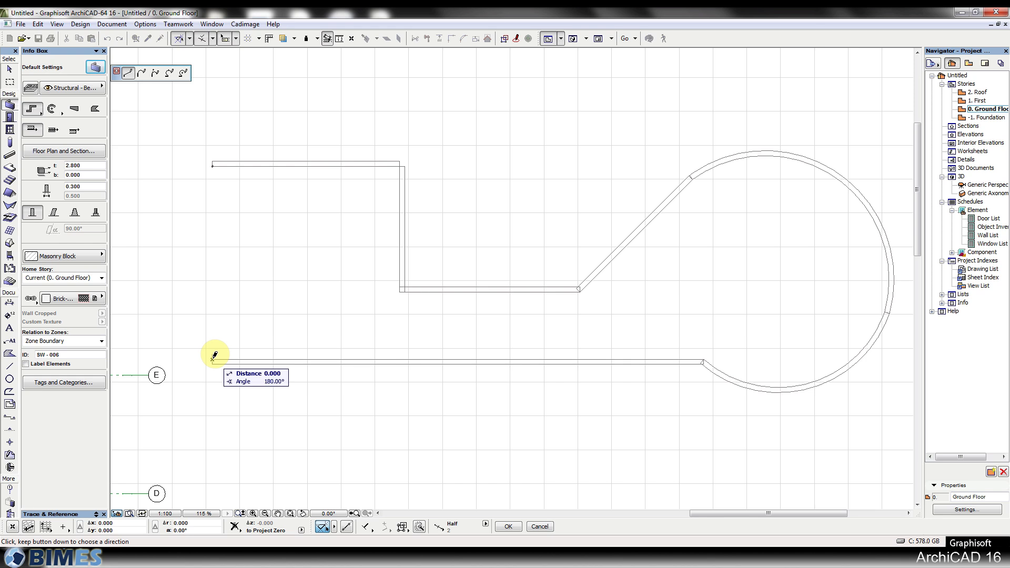
click(213, 359)
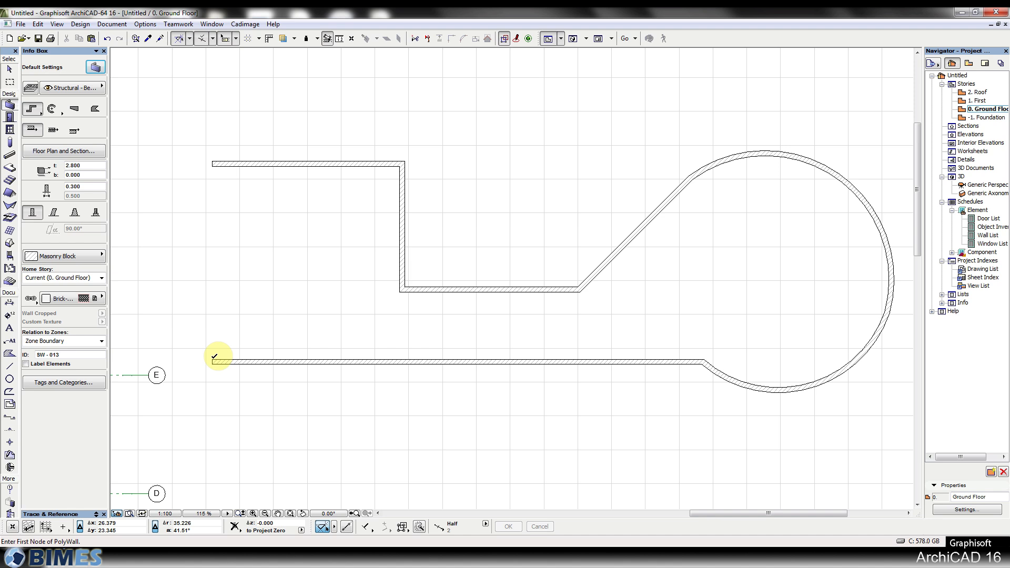
scroll(356, 255, down, 5)
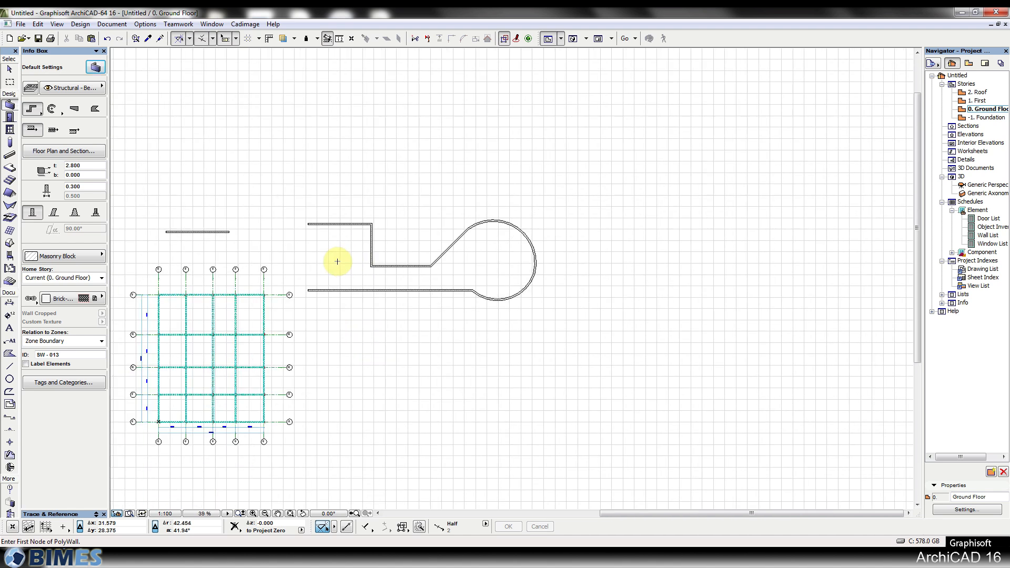
scroll(358, 236, up, 3)
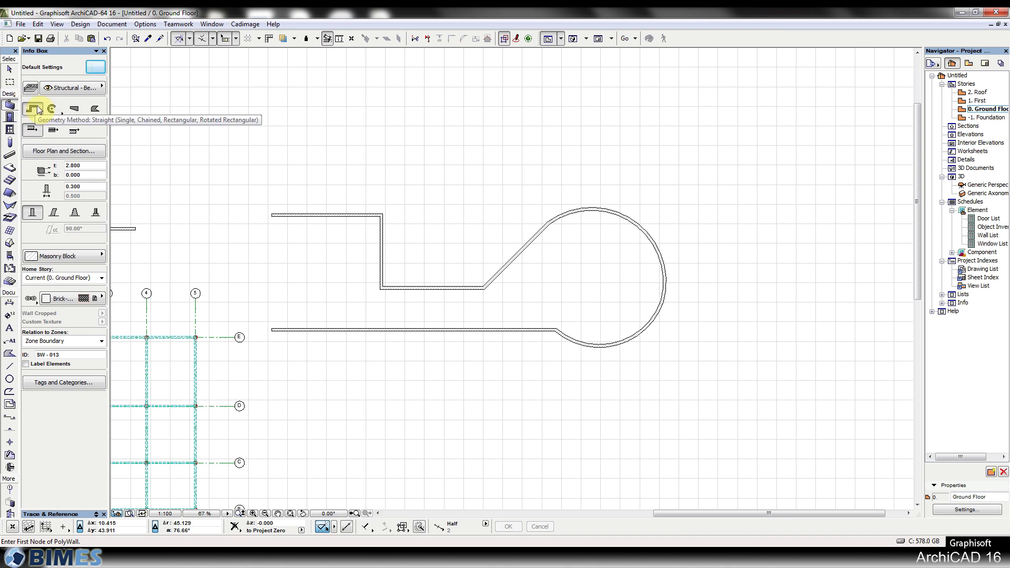
Step: Draw a square wall outline of about 10.06 by 10.06 above the chained wall with the Rectangular geometry method
click(41, 112)
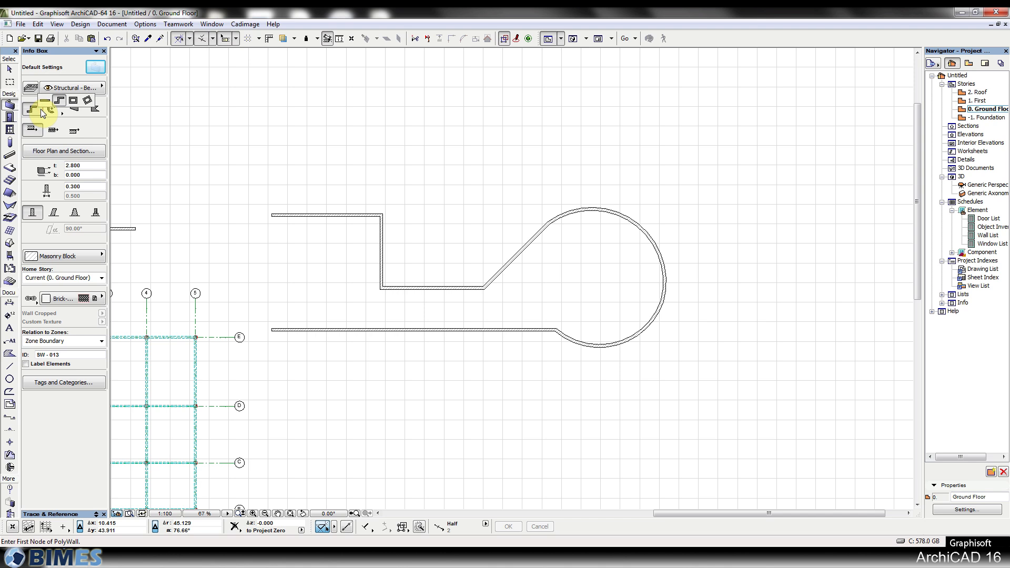
click(73, 101)
middle_drag(615, 203, 405, 327)
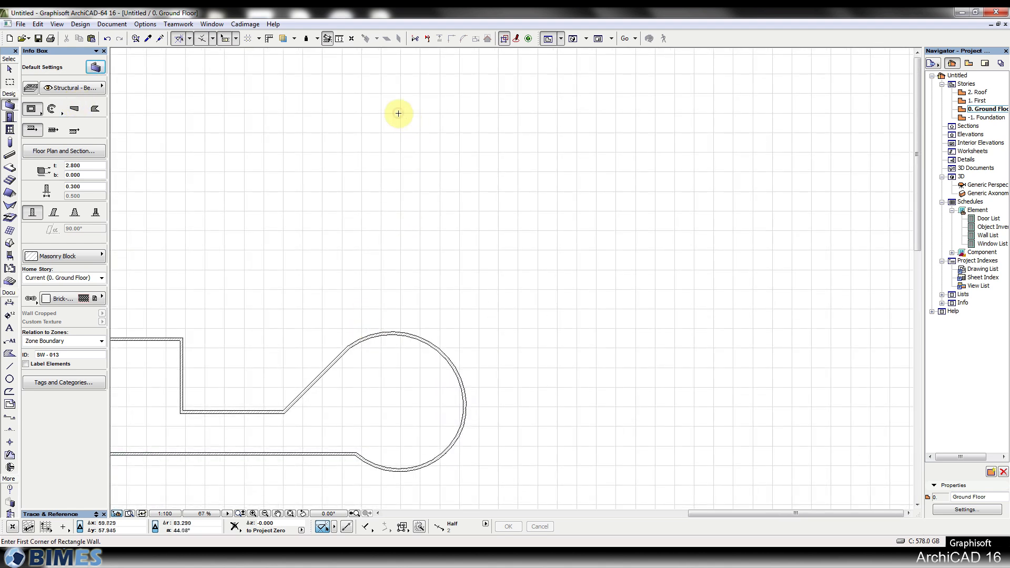
click(398, 113)
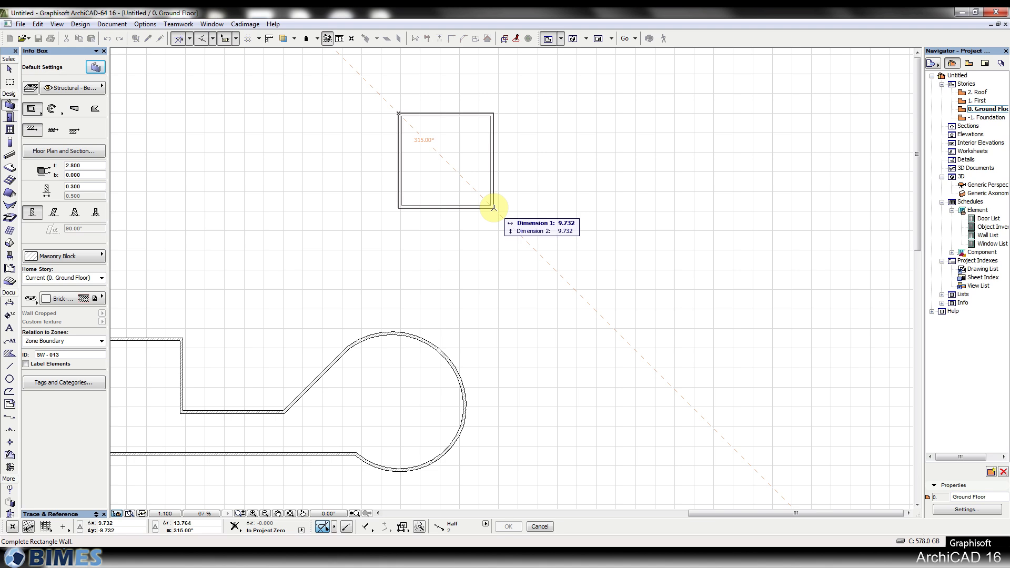
scroll(487, 188, up, 4)
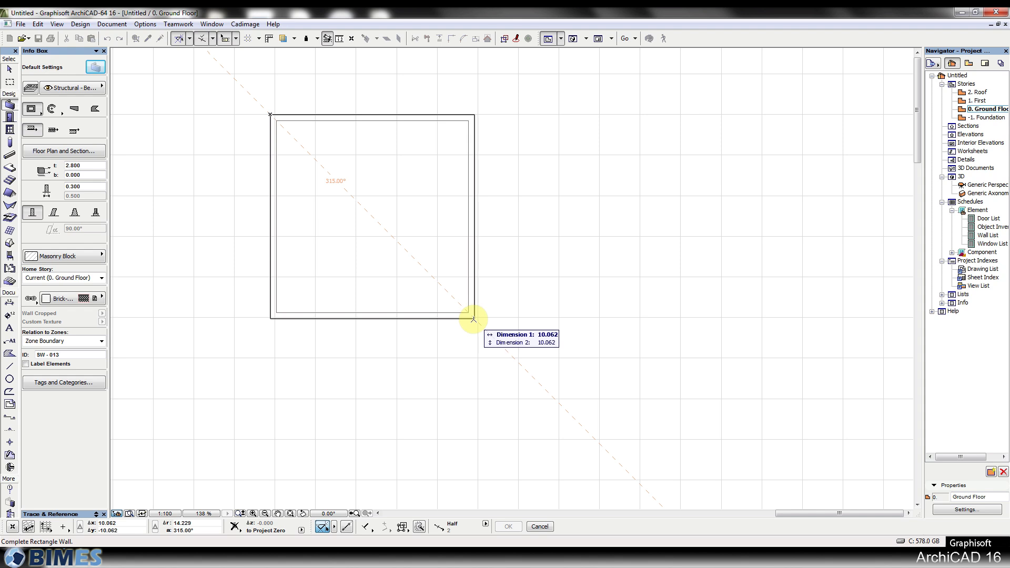
click(473, 319)
Step: Add a tall narrow rectangular wall beside the square and a smaller upright rectangular wall between it and the chained wall
scroll(435, 172, down, 3)
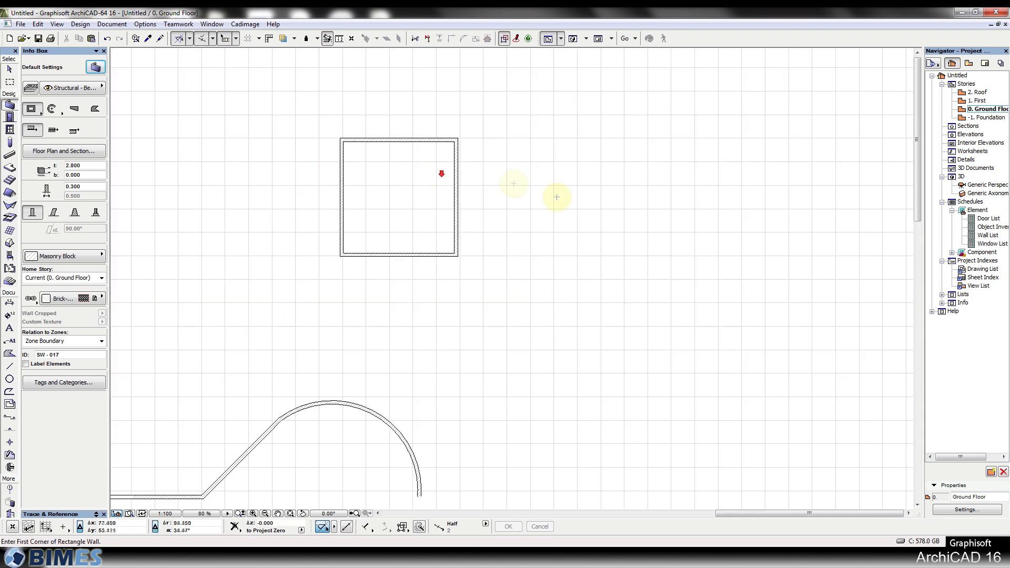
click(538, 138)
click(578, 337)
click(452, 303)
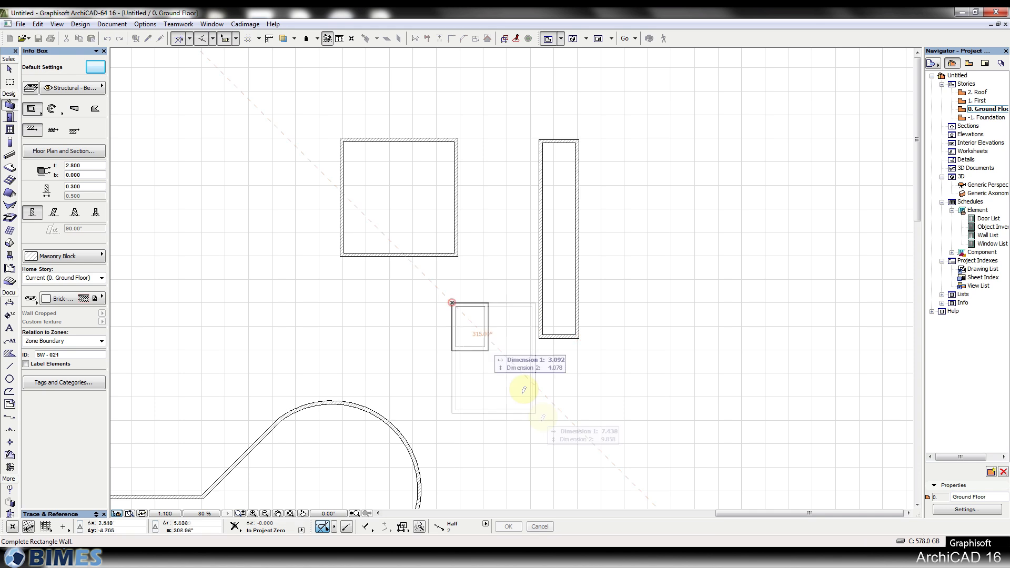
click(527, 411)
click(237, 282)
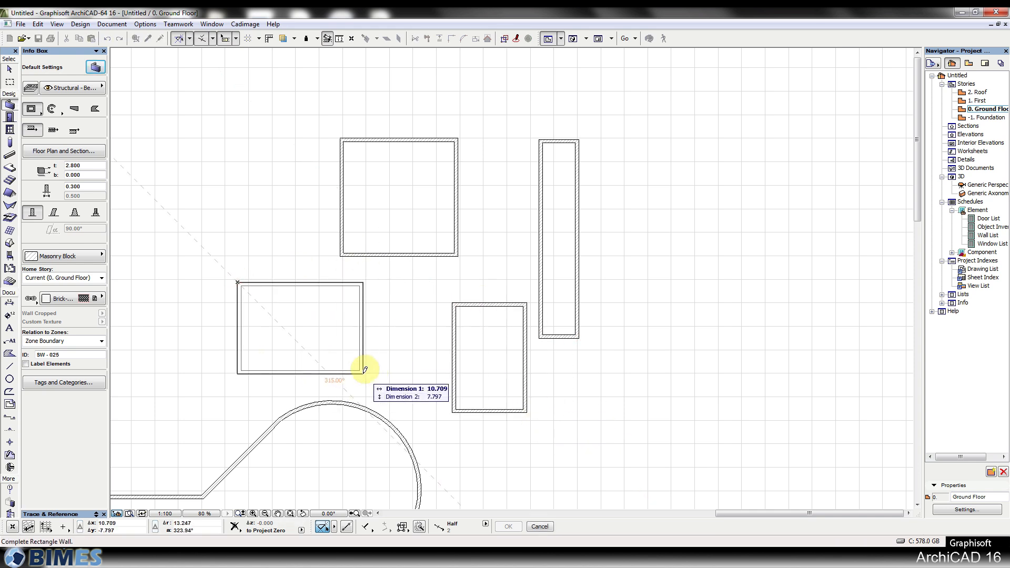
key(Escape)
Step: Draw a diamond-shaped wall outline with its base edge at 45° beside the narrow rectangle, using the Rotated Rectangular method
click(32, 113)
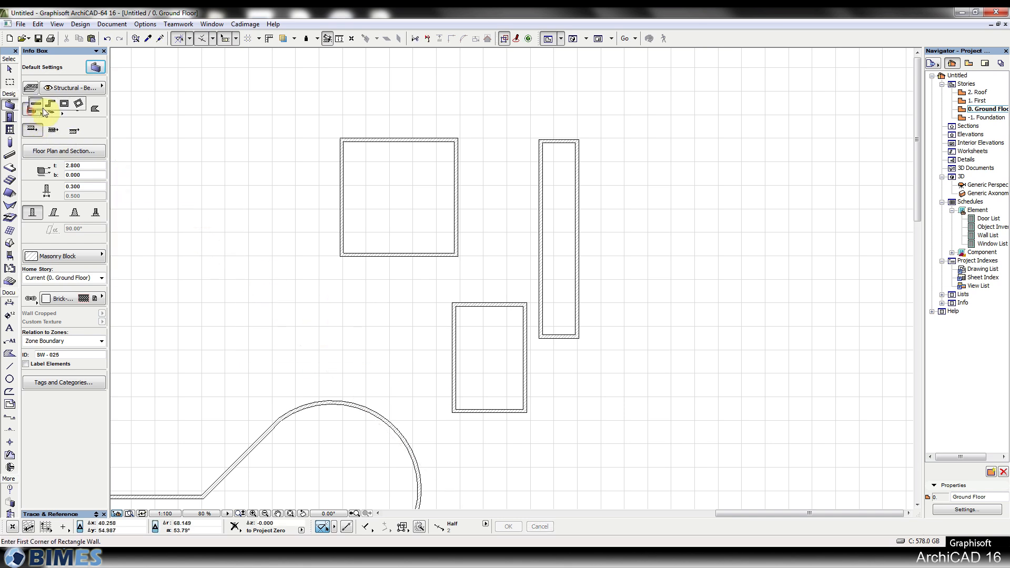
click(77, 104)
middle_drag(692, 338, 463, 315)
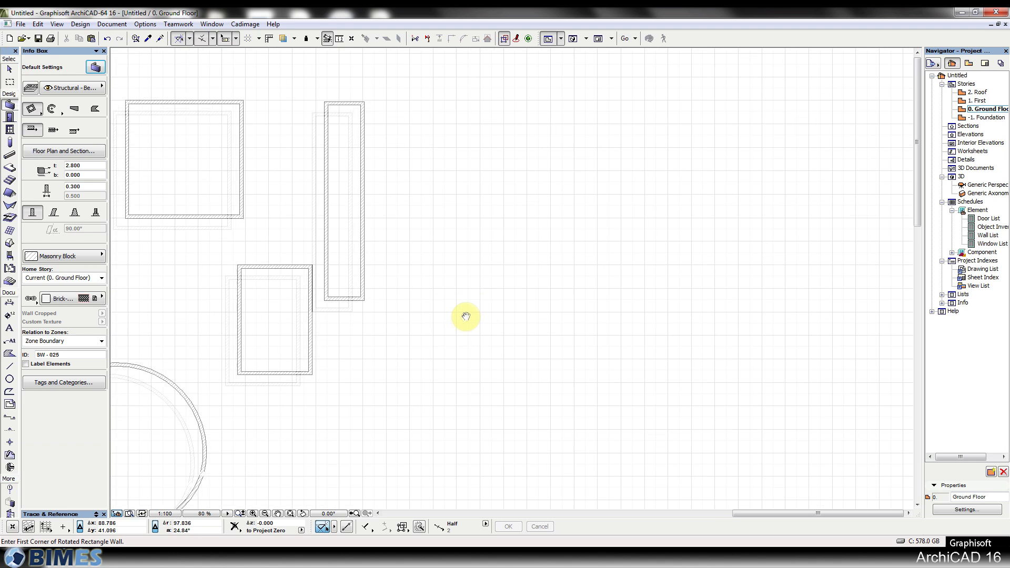
click(480, 248)
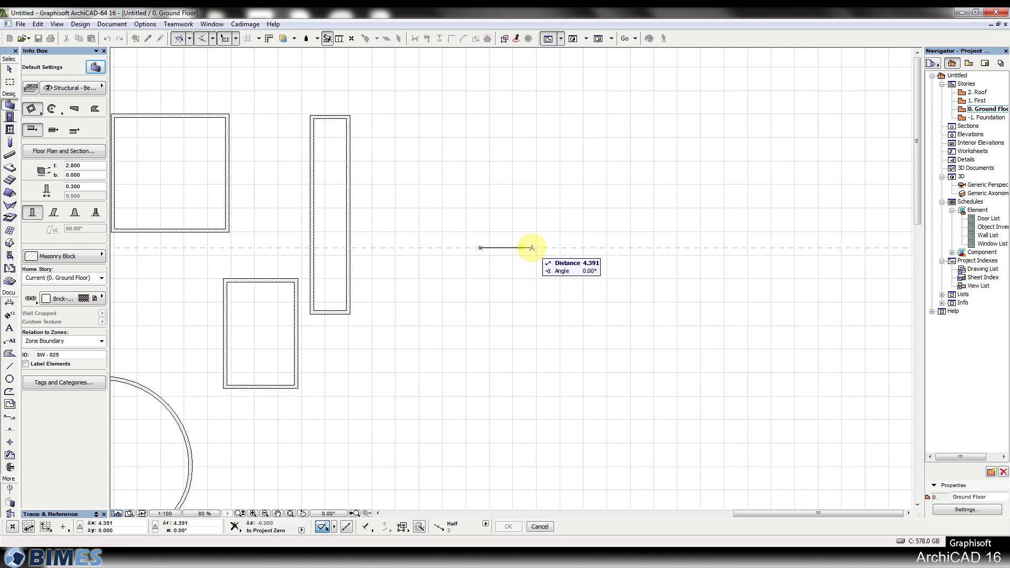
key(Escape)
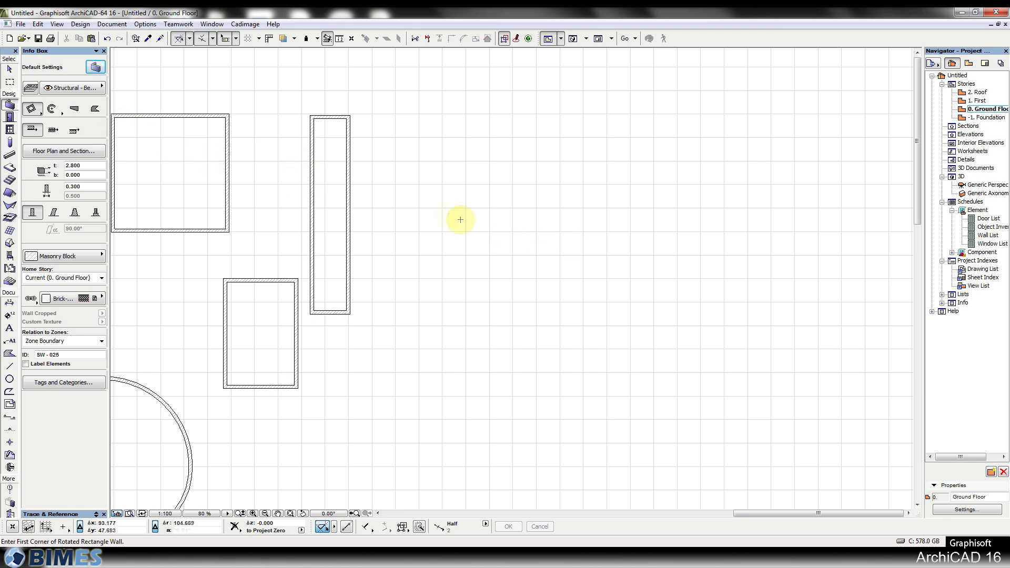
click(446, 212)
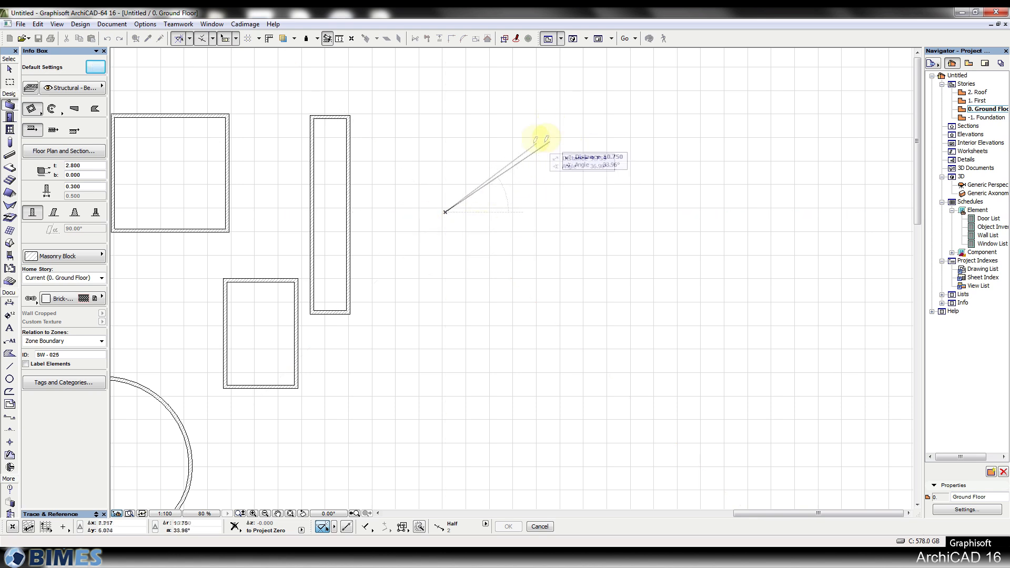
click(544, 112)
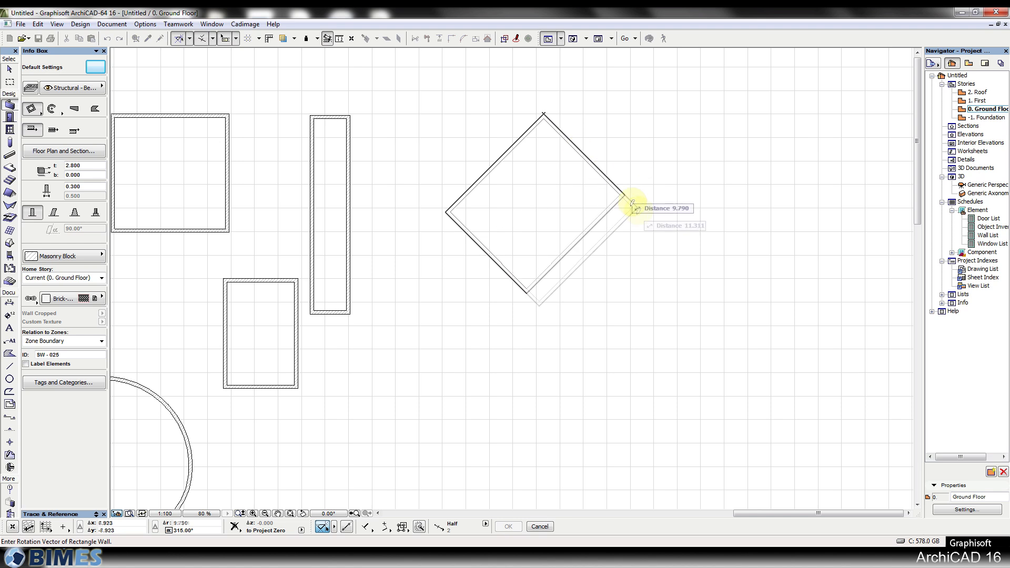
click(644, 214)
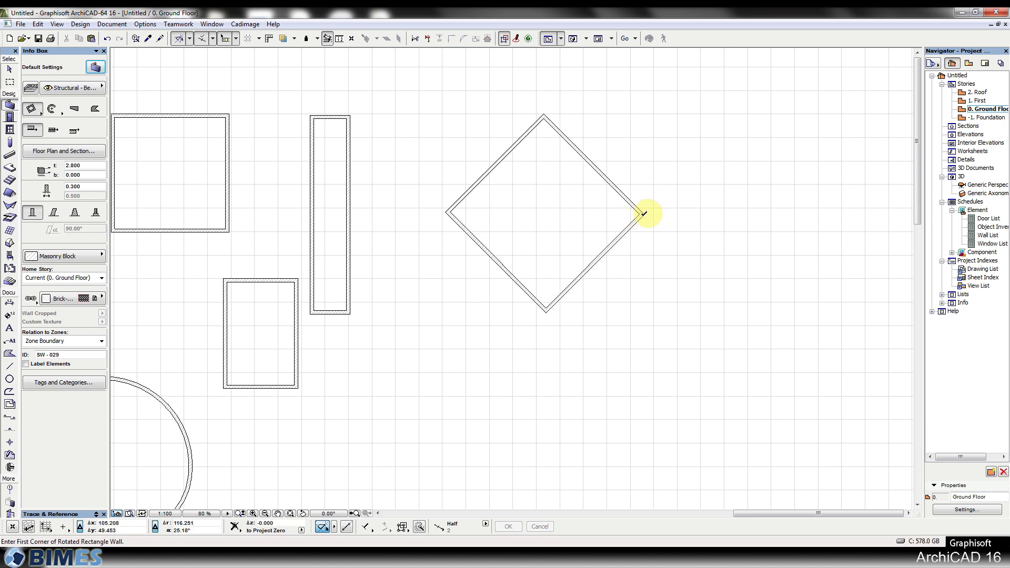
Step: Draw a second rotated rectangular wall below the diamond, with its base edge at a shallower angle
middle_drag(745, 432, 727, 322)
click(380, 351)
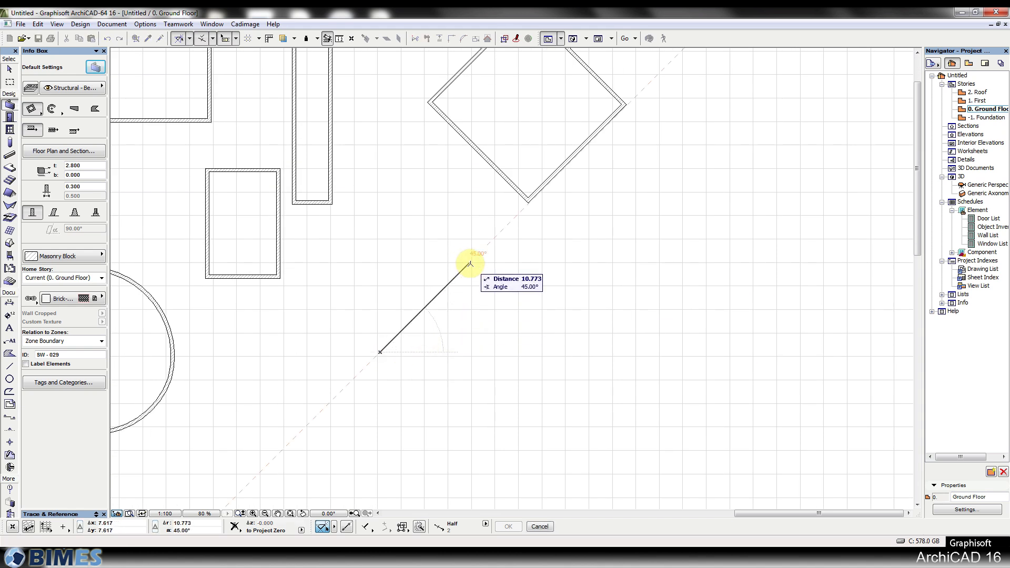
click(498, 269)
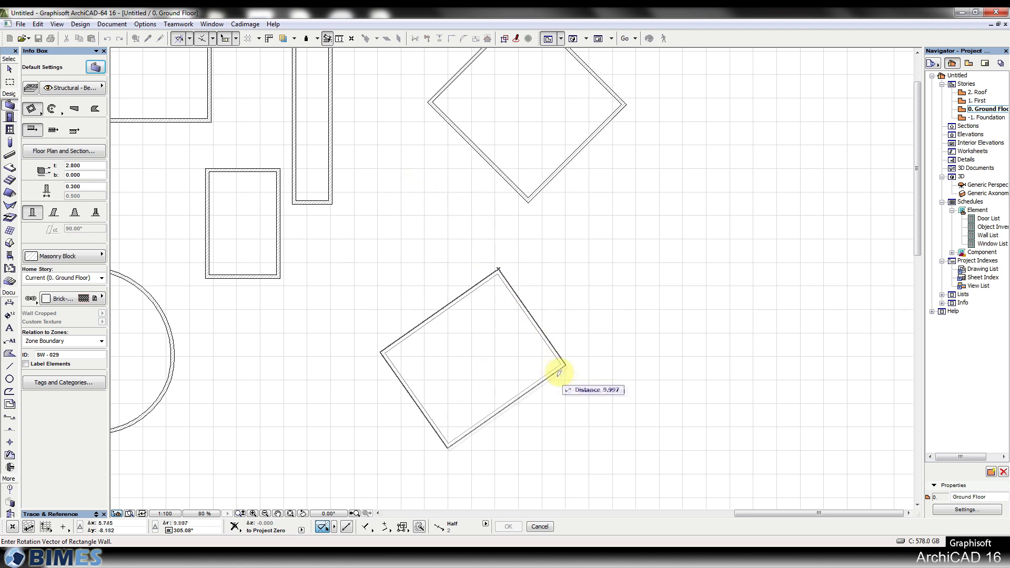
click(576, 377)
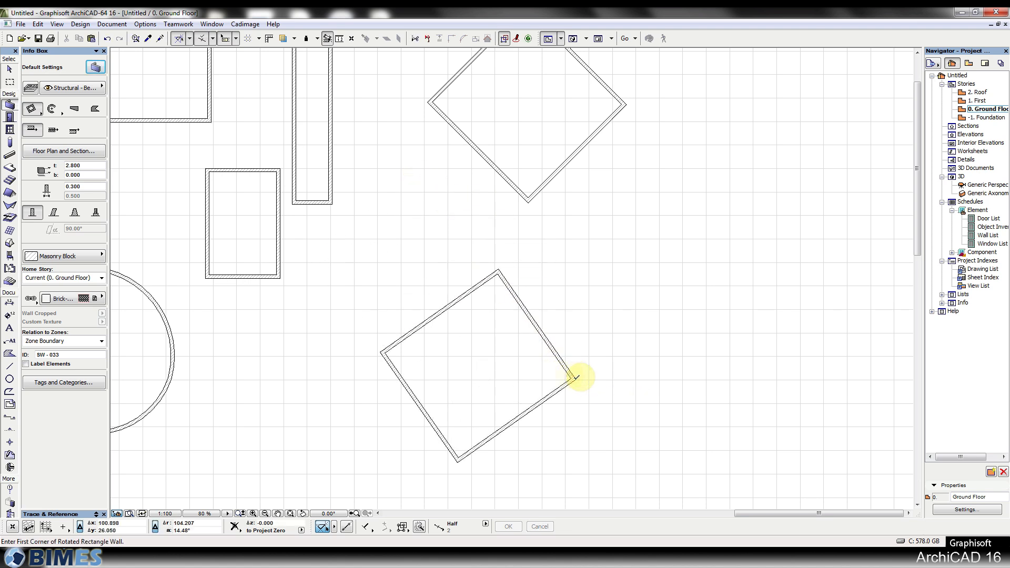
Step: Draw a full circular wall of radius 6 beside the lower rotated rectangle with the centerpoint-and-radius curved method
click(35, 111)
click(51, 105)
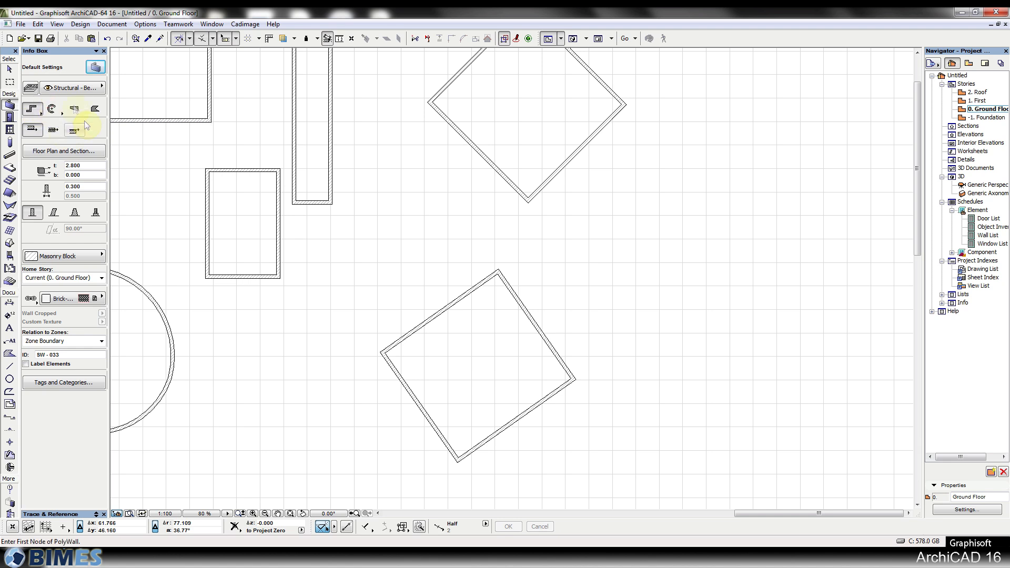
click(51, 111)
middle_drag(490, 260, 361, 219)
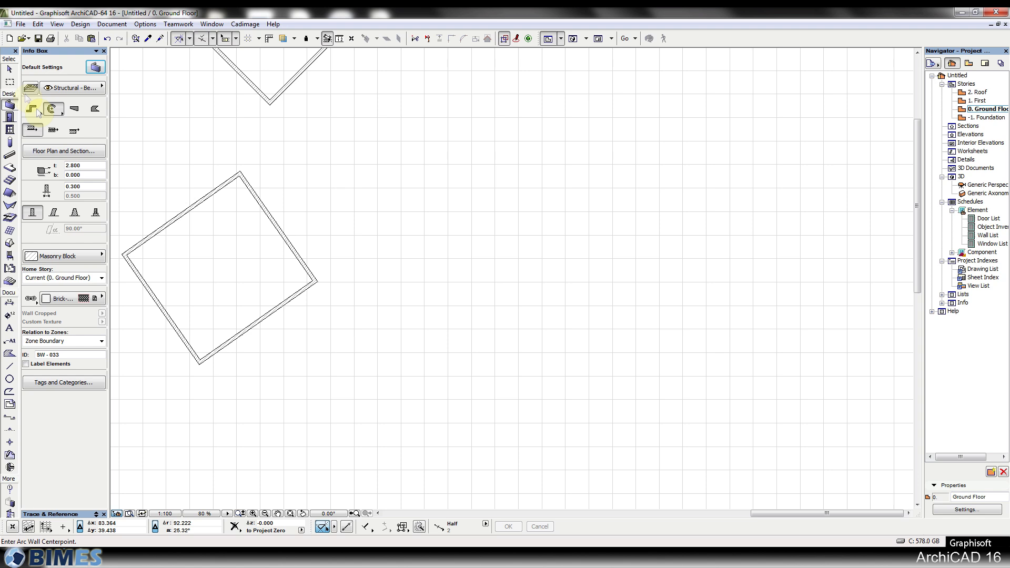
click(62, 114)
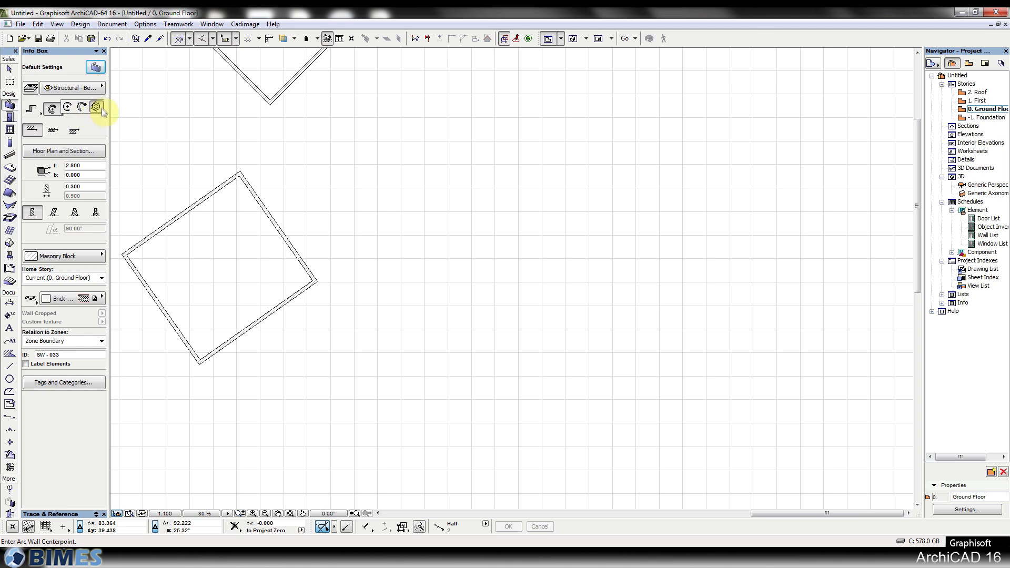
click(70, 110)
click(447, 317)
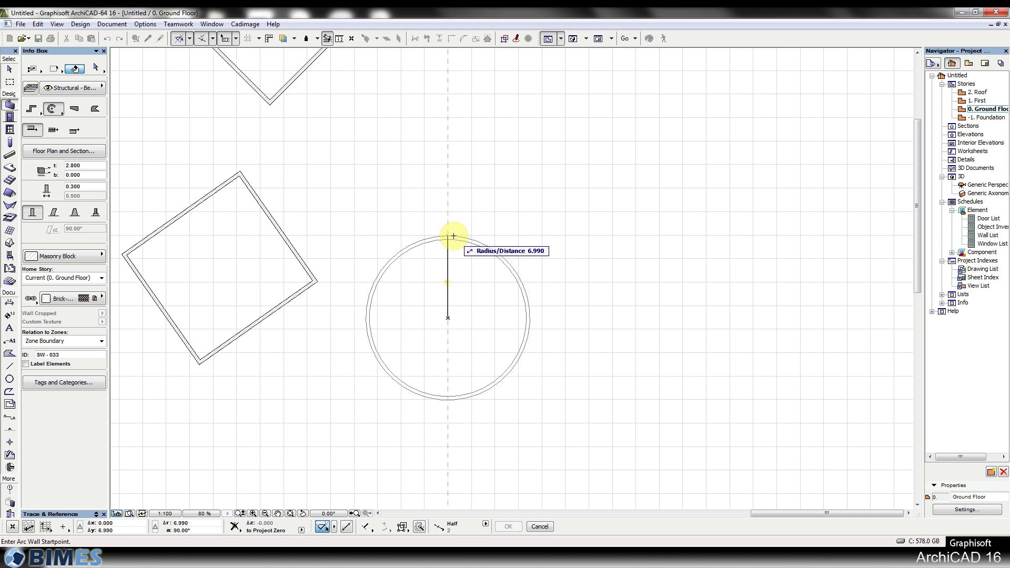
key(Tab)
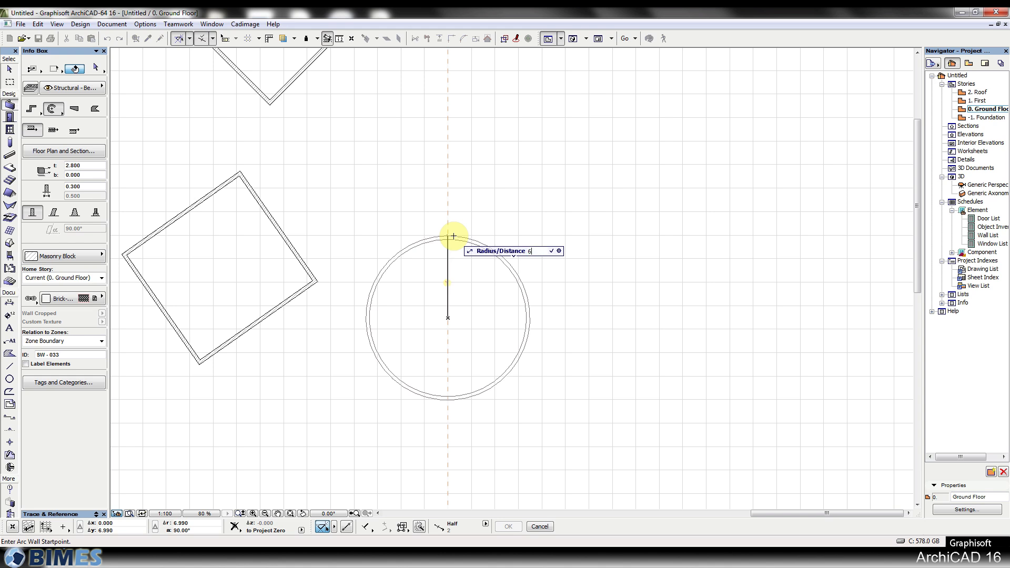
key(Return)
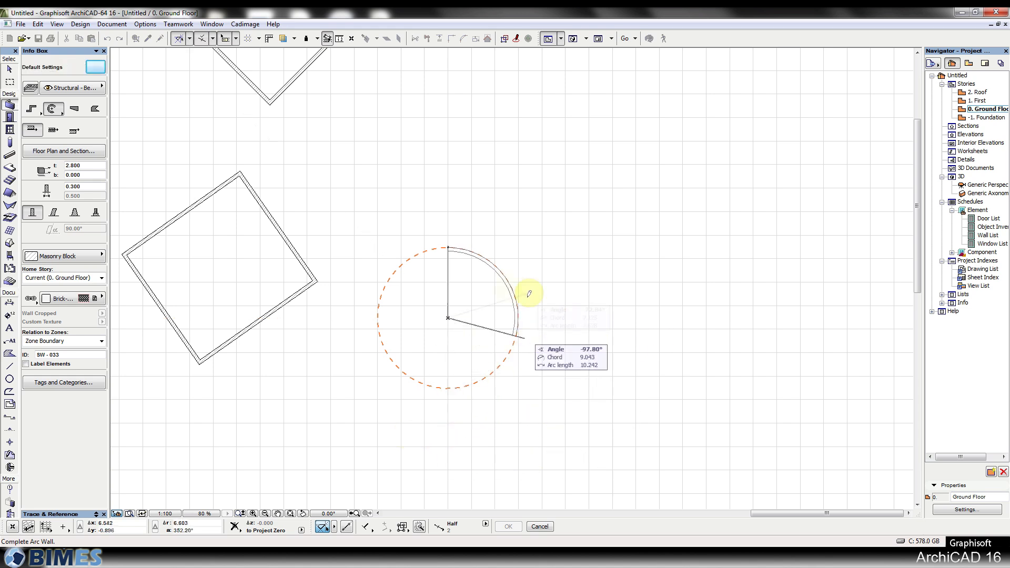
click(450, 243)
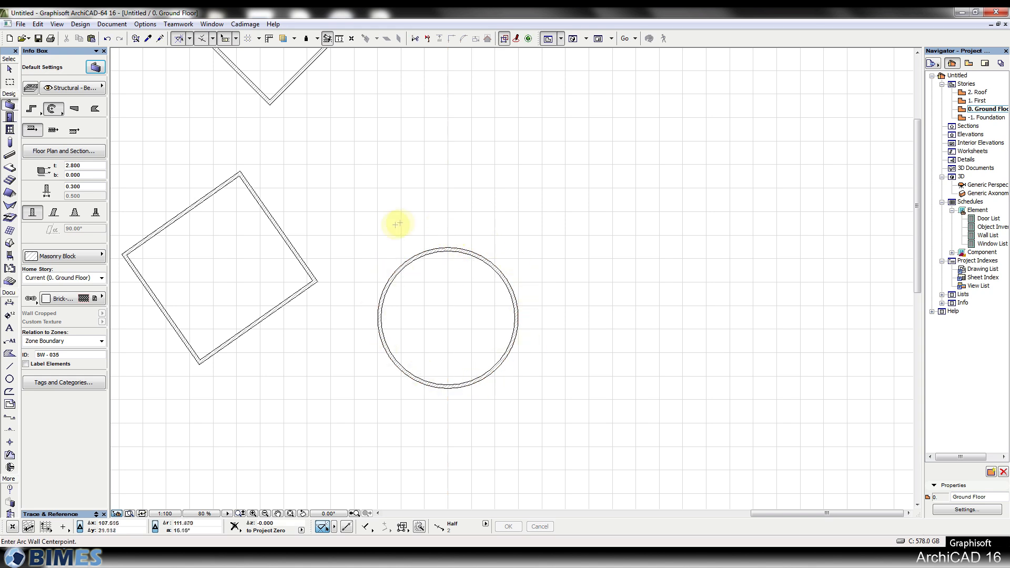
Step: Draw an open arc wall of about 187° clockwise, up and to the right of the circle, through three circumference points
click(54, 112)
click(78, 103)
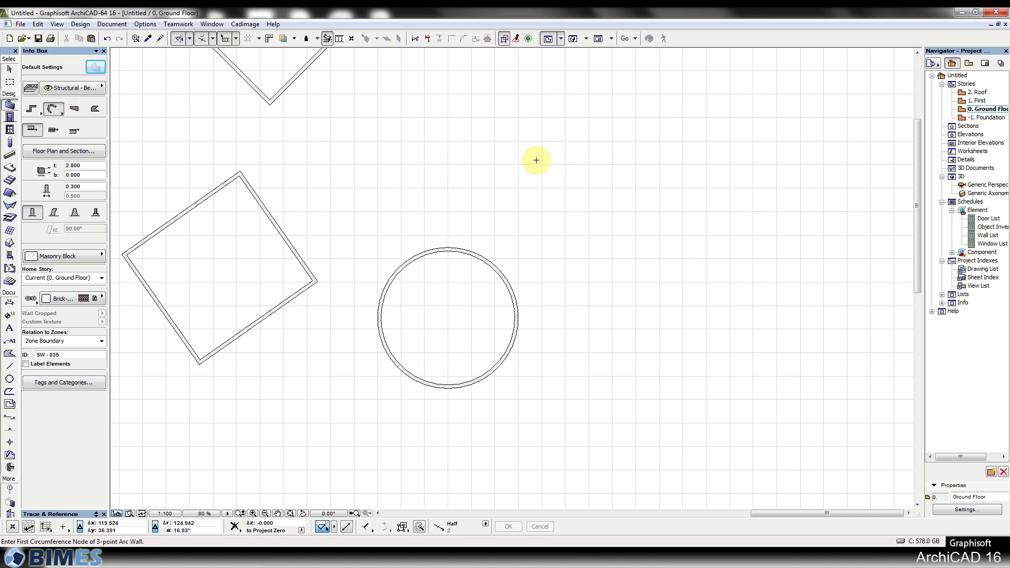
middle_drag(555, 162, 440, 187)
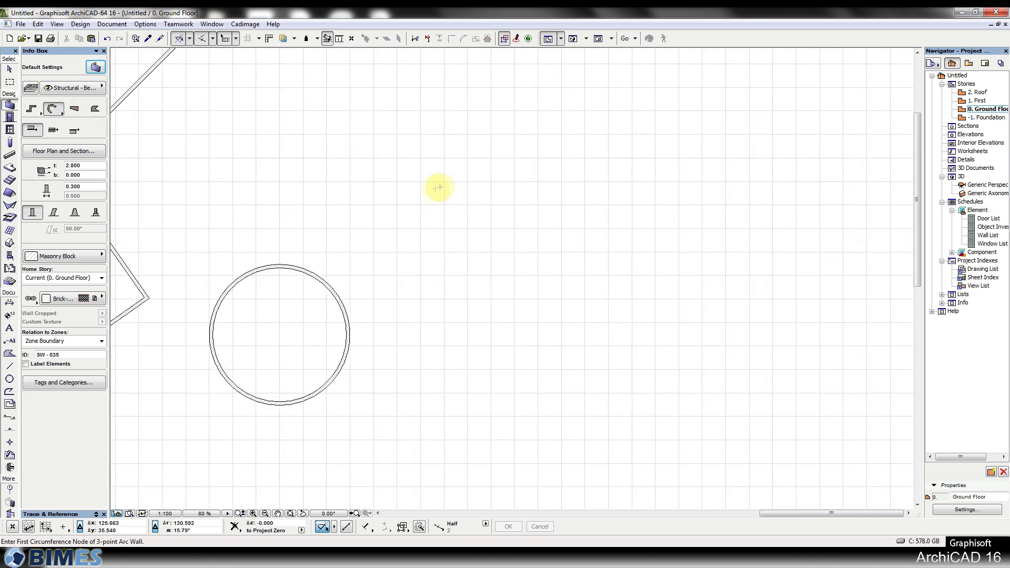
click(417, 203)
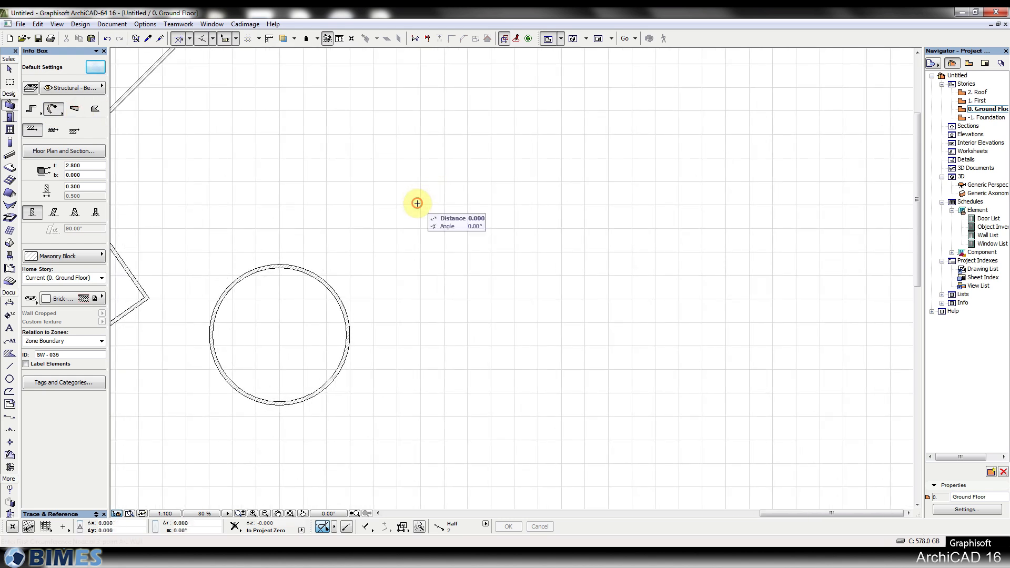
click(508, 135)
click(594, 217)
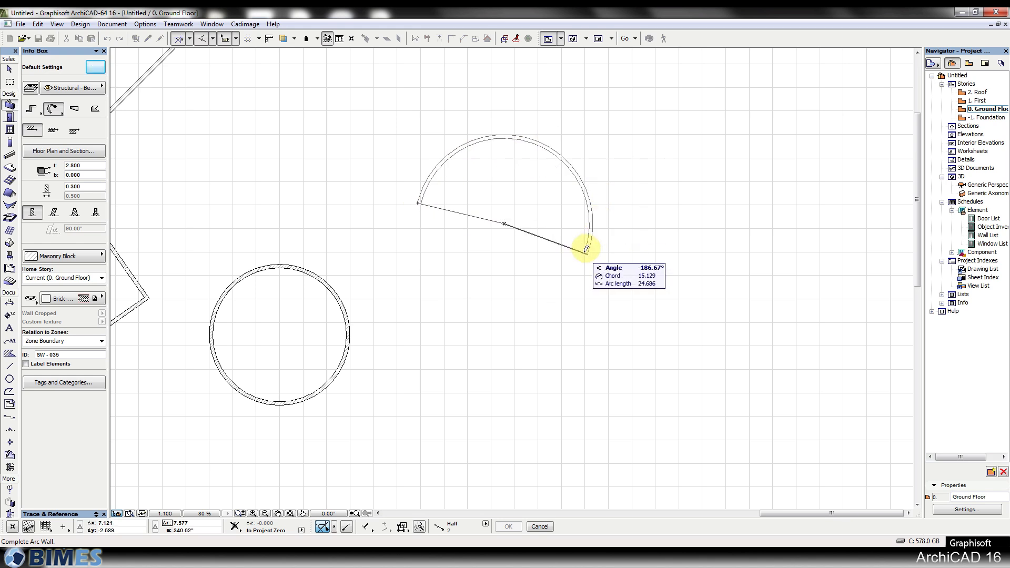
click(586, 249)
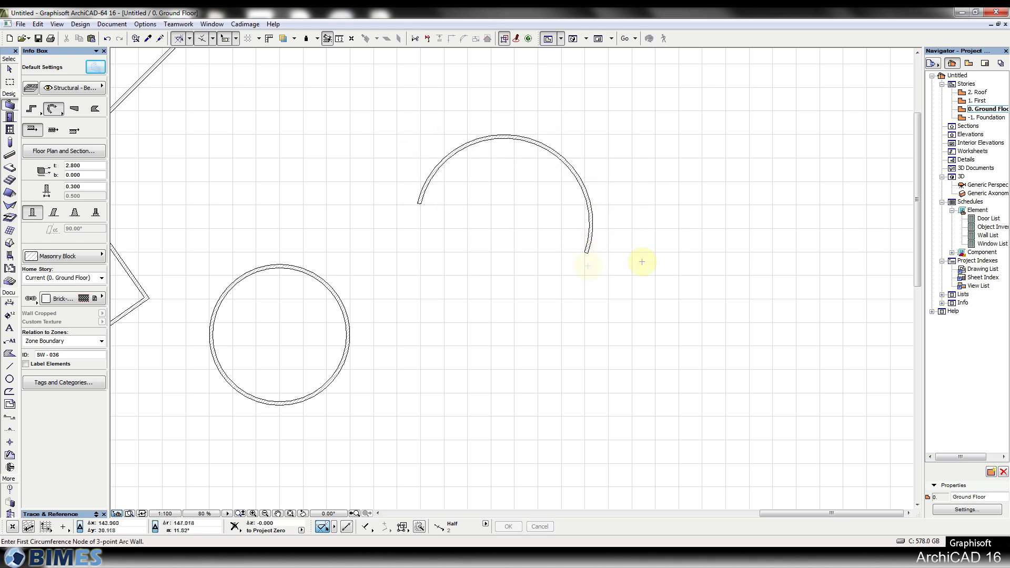
Step: Place a circular wall in the square's upper-left corner with the tangent circle method, tangent to its top and left walls
click(53, 109)
click(88, 108)
middle_drag(140, 160, 706, 235)
scroll(640, 210, down, 3)
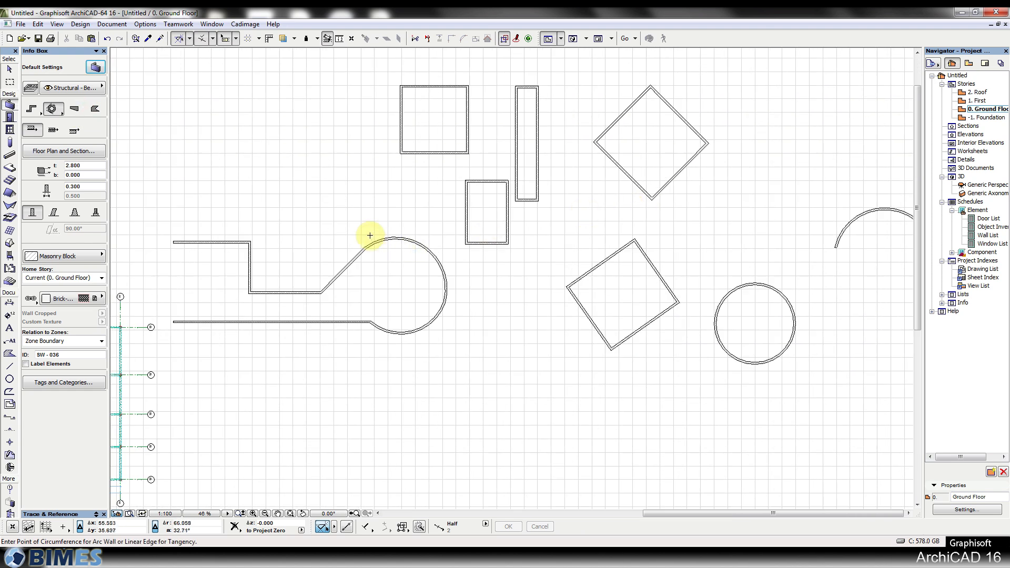
scroll(412, 135, up, 4)
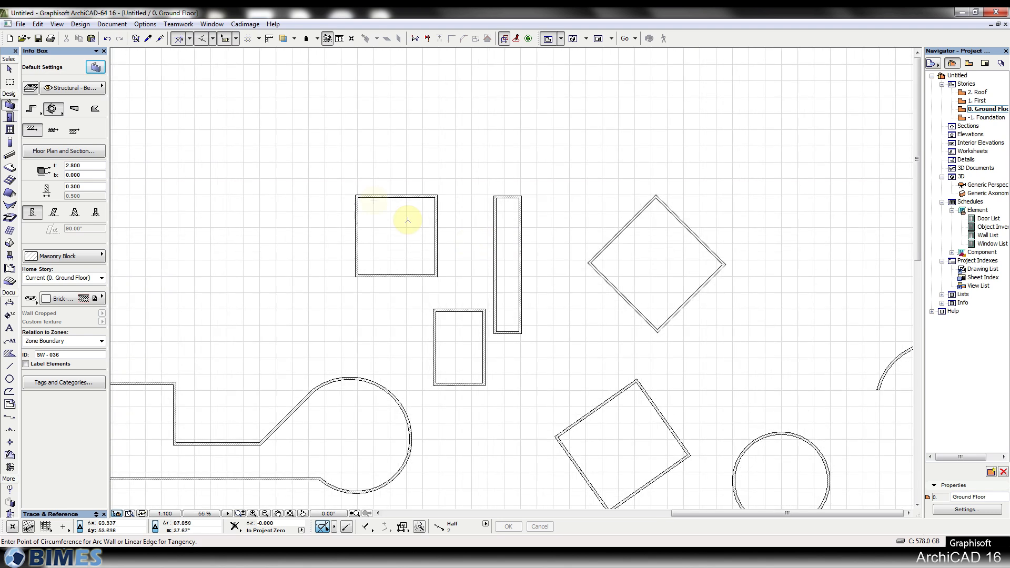
click(403, 194)
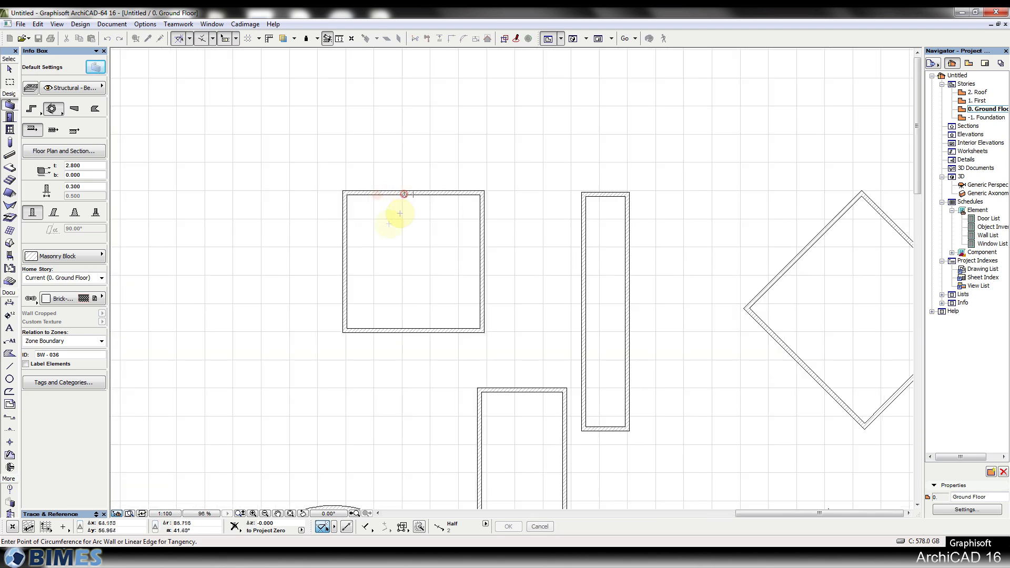
click(345, 244)
click(408, 243)
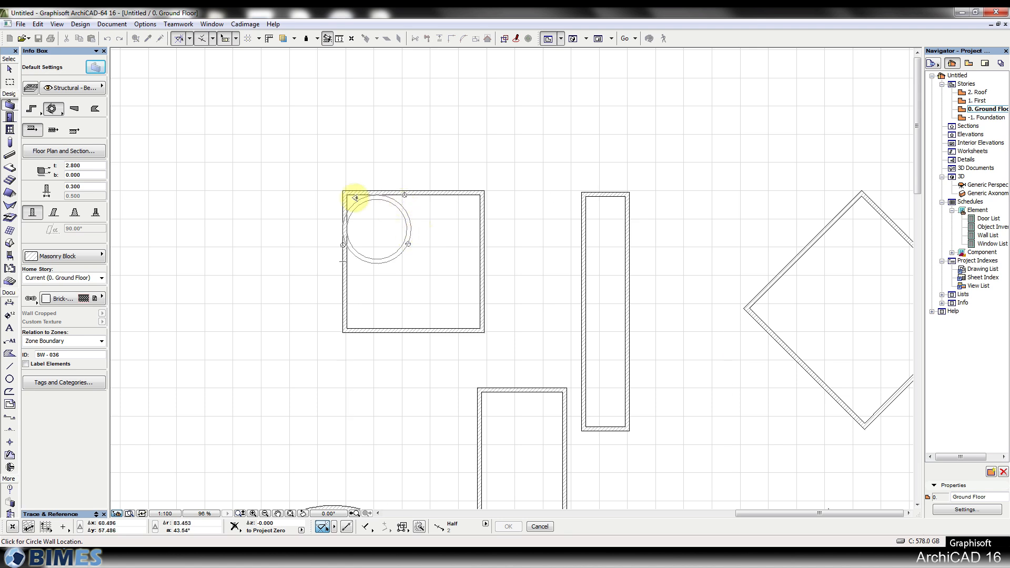
click(416, 215)
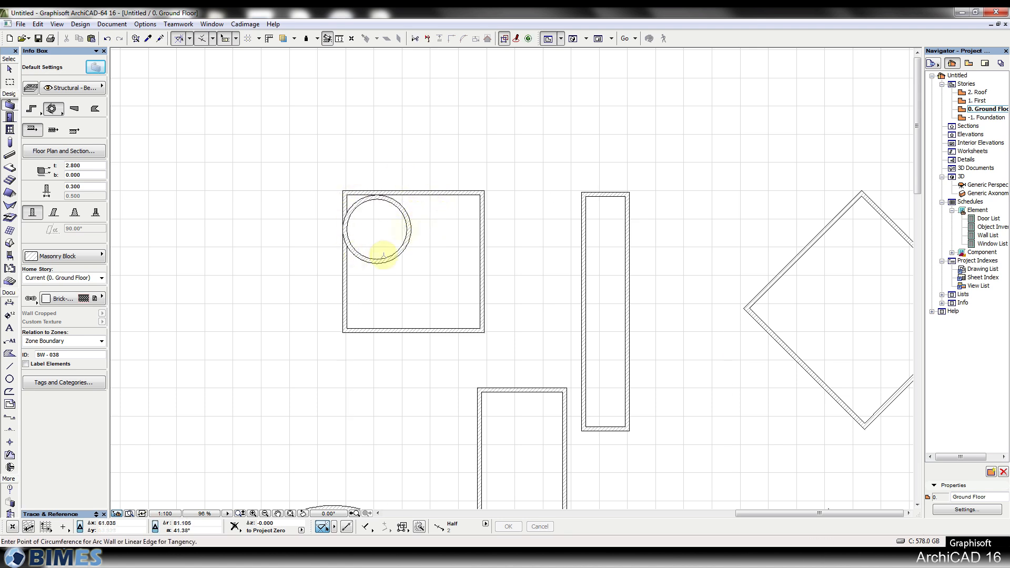
Step: Place a circular wall in the small rectangle's upper-left corner, tangent to the outer faces of its top and left walls
middle_drag(528, 278, 460, 218)
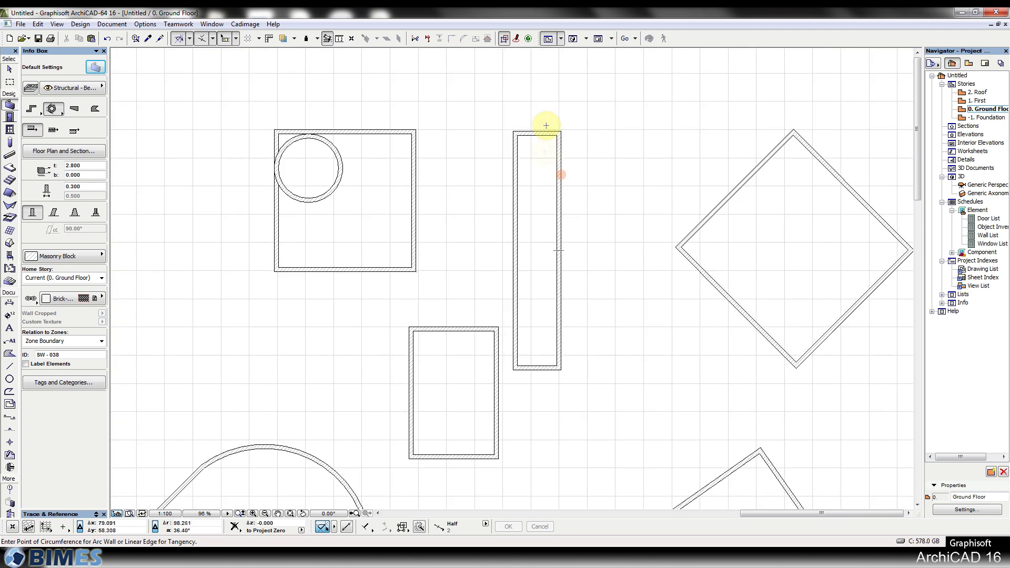
scroll(428, 337, up, 5)
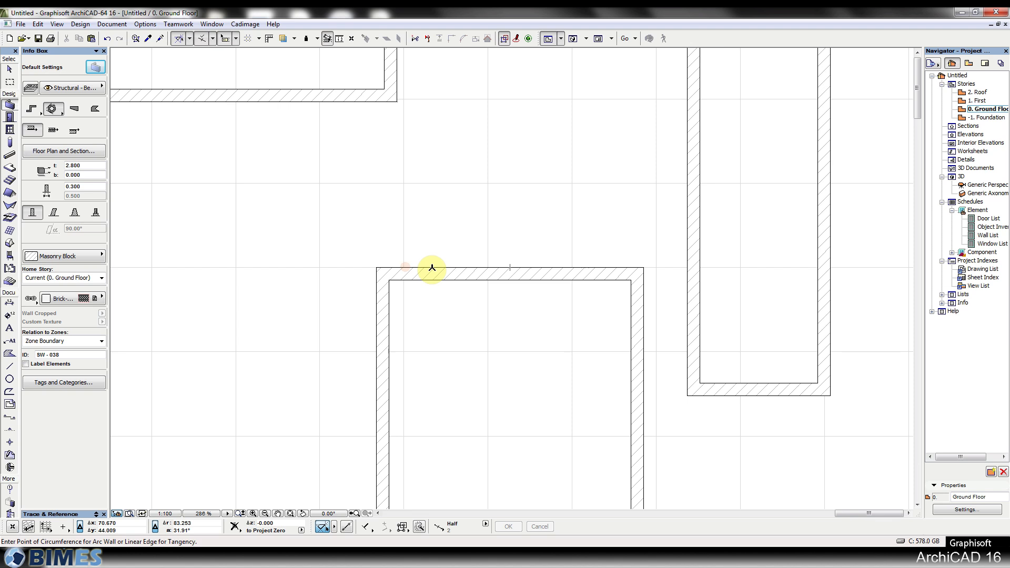
click(432, 267)
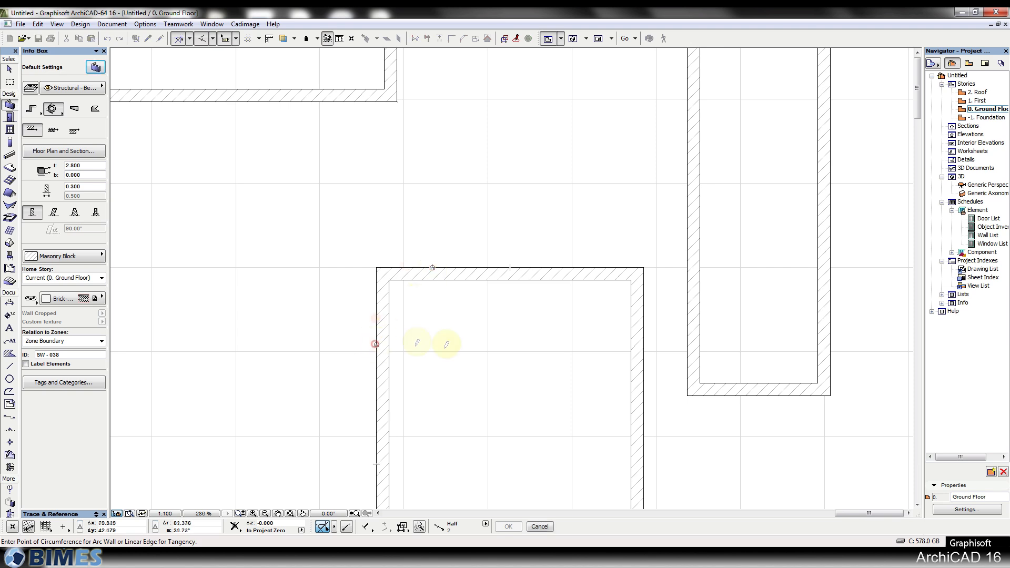
click(472, 340)
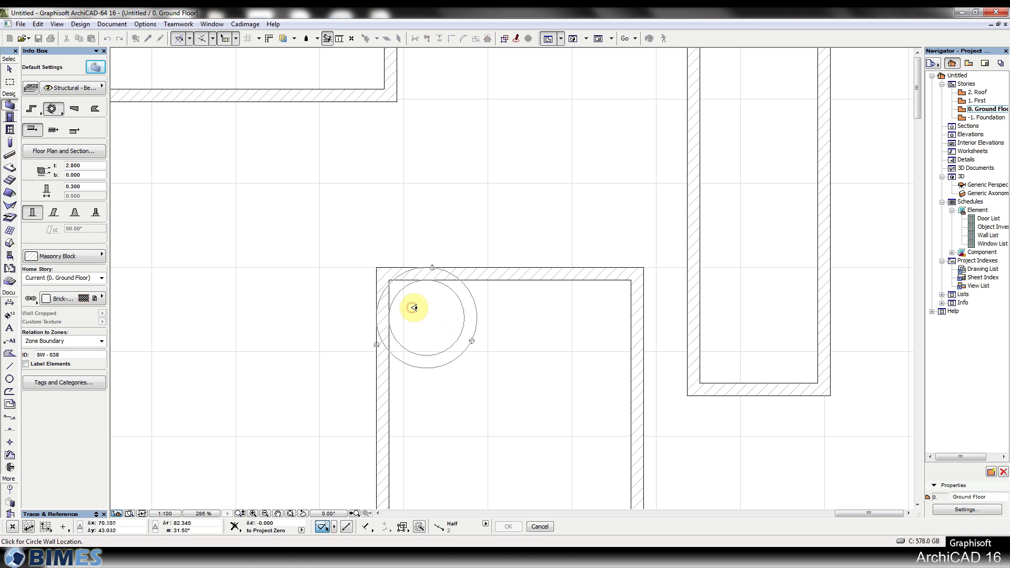
click(429, 314)
Step: Place a circular wall in the small rectangle's lower-left corner, tangent to the inner faces of its bottom and left walls
scroll(429, 404, down, 5)
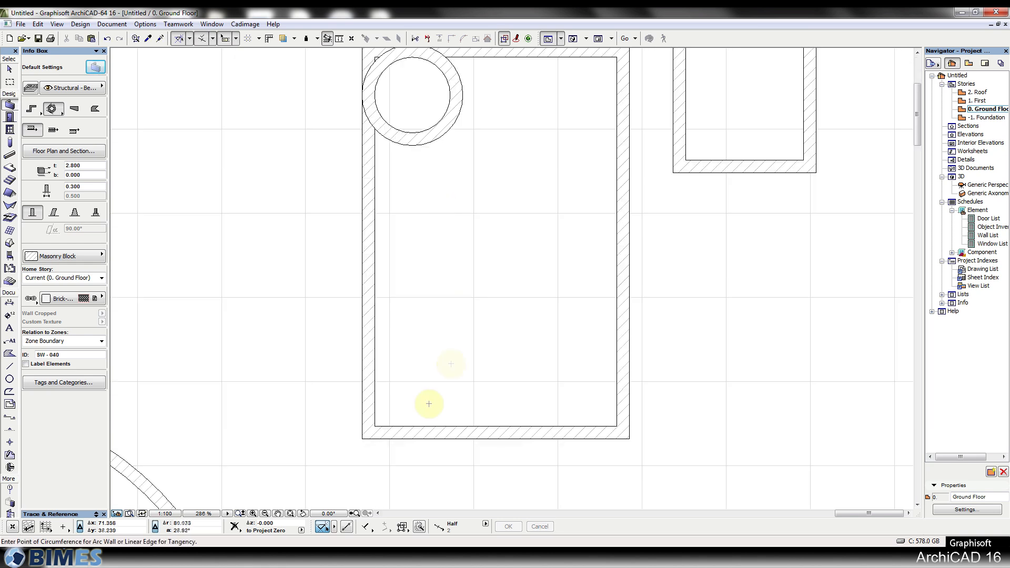
click(412, 425)
click(376, 367)
click(451, 320)
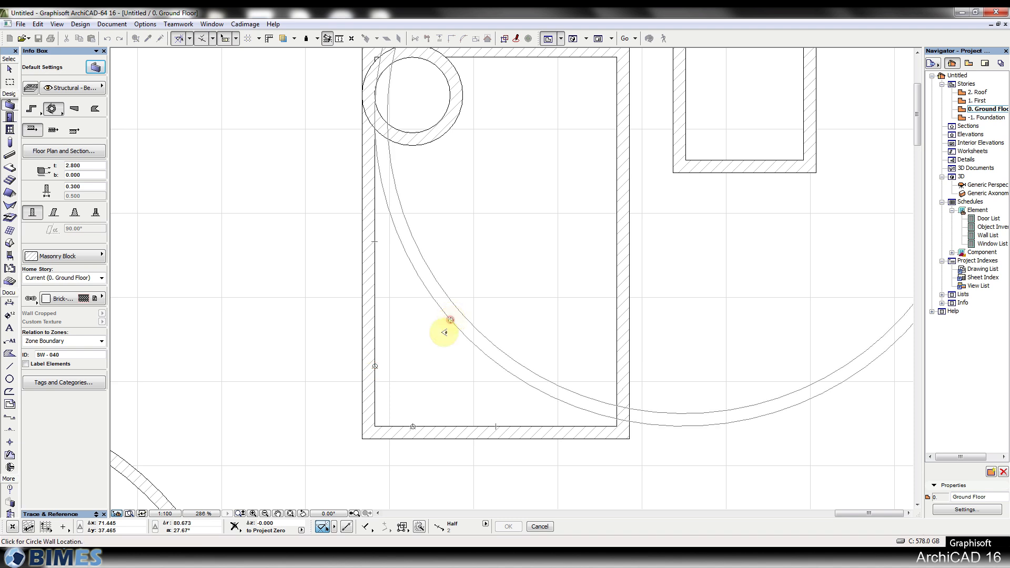
click(415, 376)
Step: Place a circular wall tangent to the chained wall's lower horizontal segment and its sloping segment, above their shared corner
scroll(424, 199, up, 1)
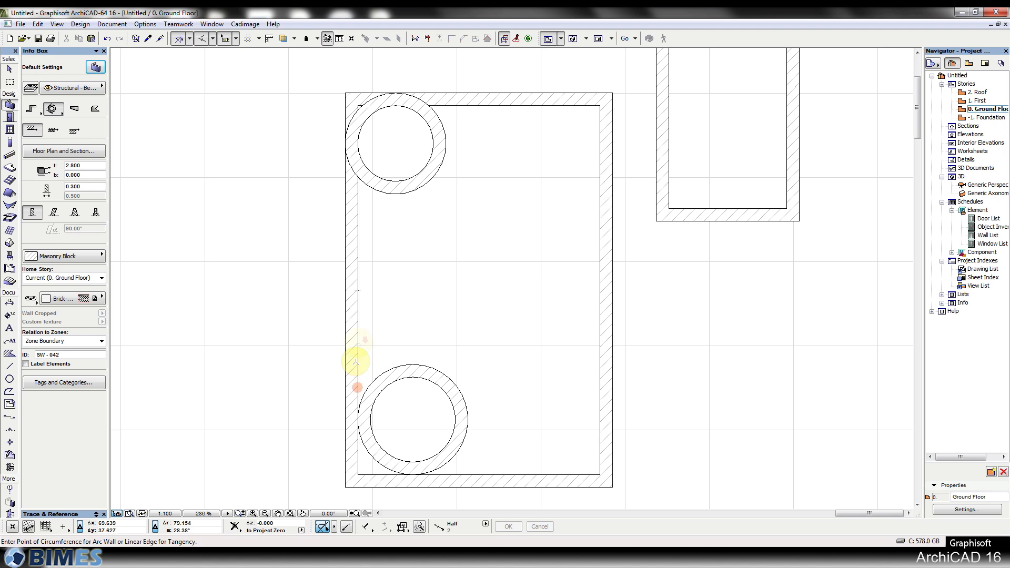
scroll(355, 362, down, 5)
middle_drag(349, 354, 522, 423)
scroll(476, 61, up, 3)
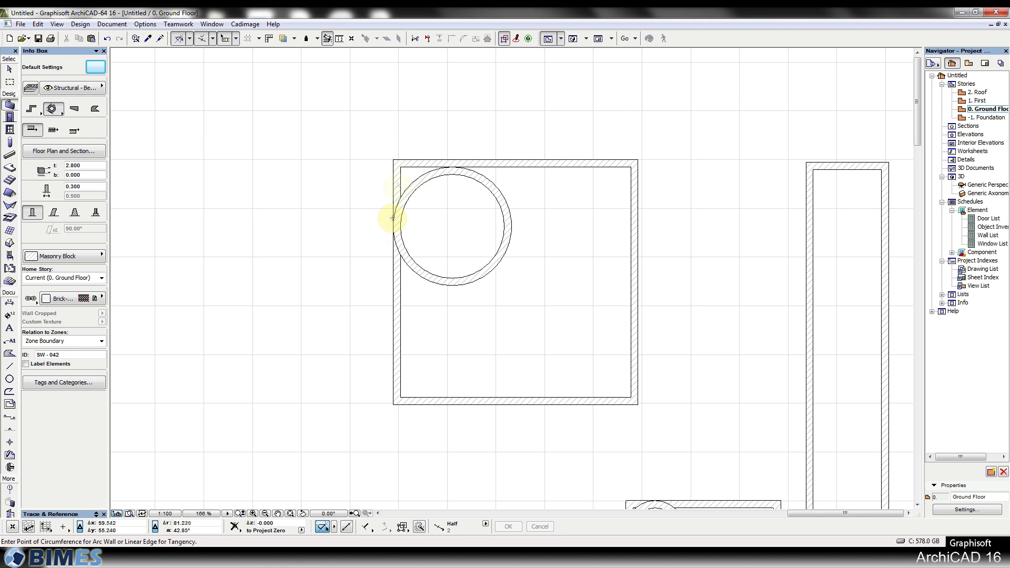
scroll(395, 109, down, 8)
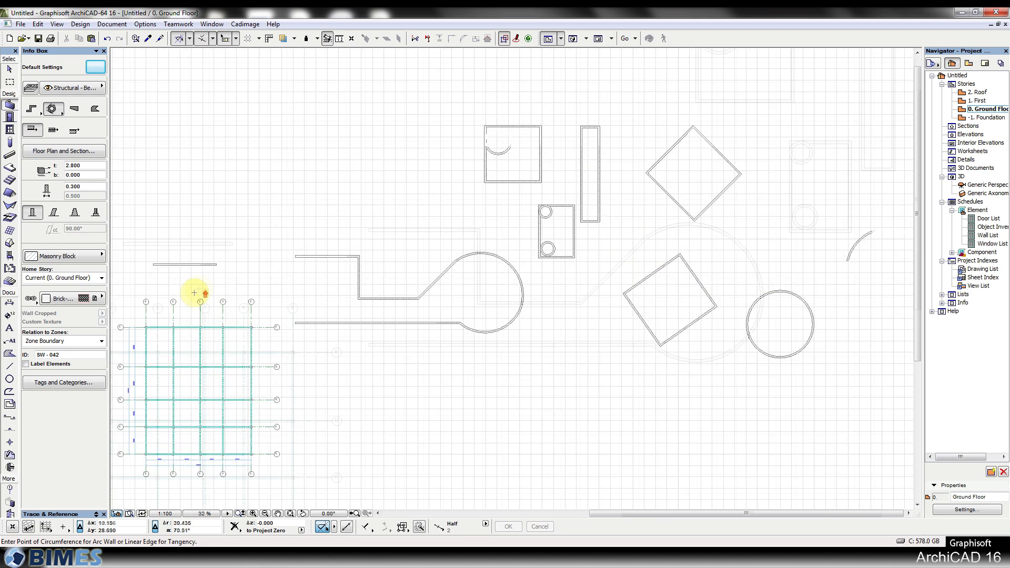
scroll(195, 293, up, 3)
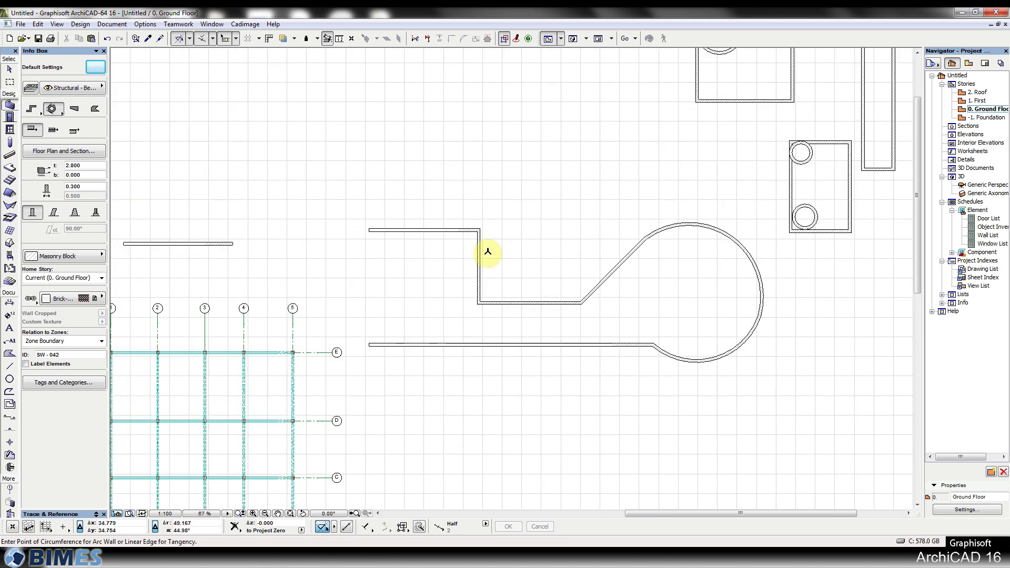
scroll(601, 281, up, 4)
click(603, 283)
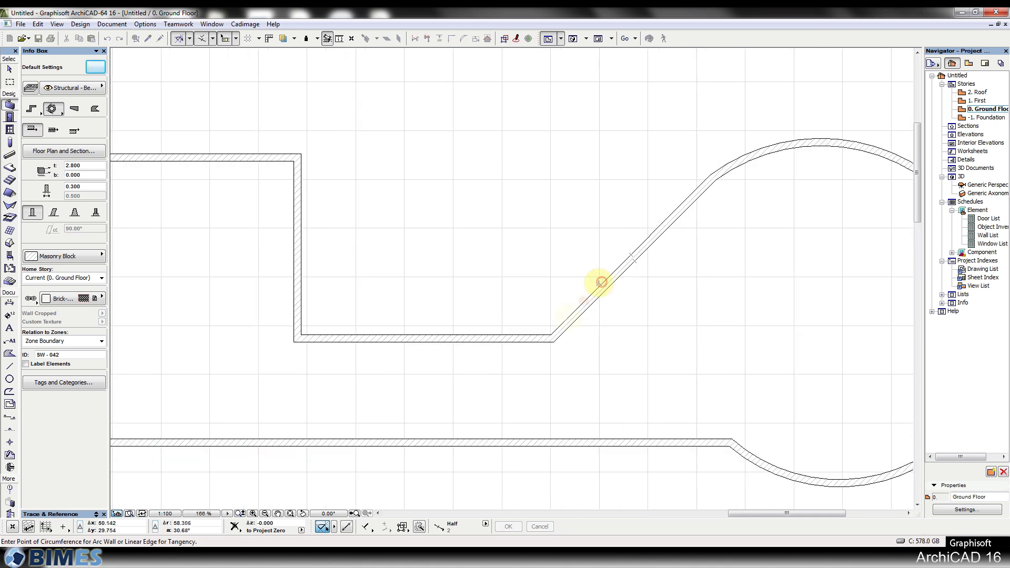
click(552, 213)
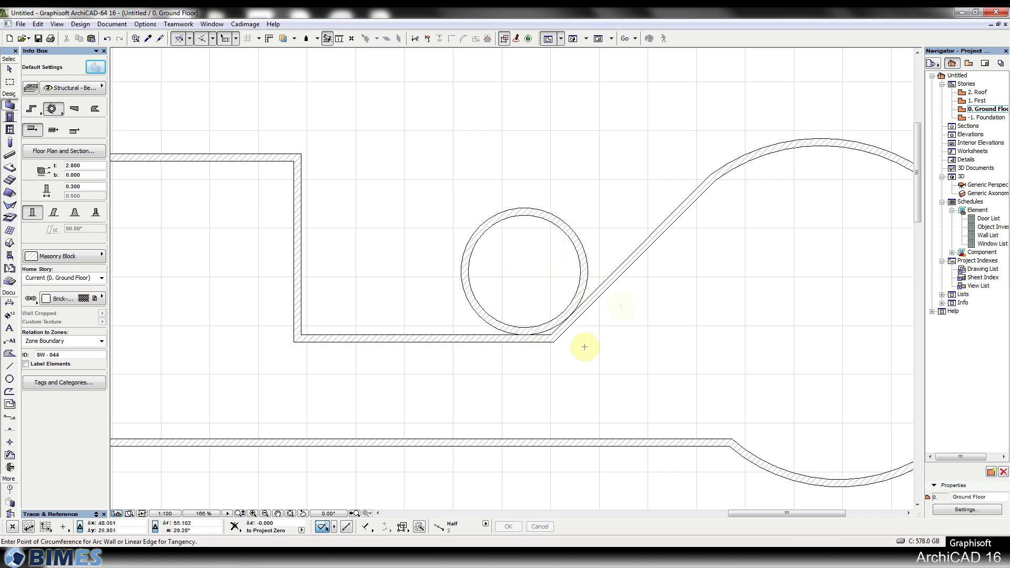
Step: Draw a horizontal trapezoid wall with thicknesses 0.300 and 0.500 in the empty area to the left of the square
scroll(428, 283, down, 5)
scroll(596, 132, down, 1)
middle_drag(597, 131, 474, 258)
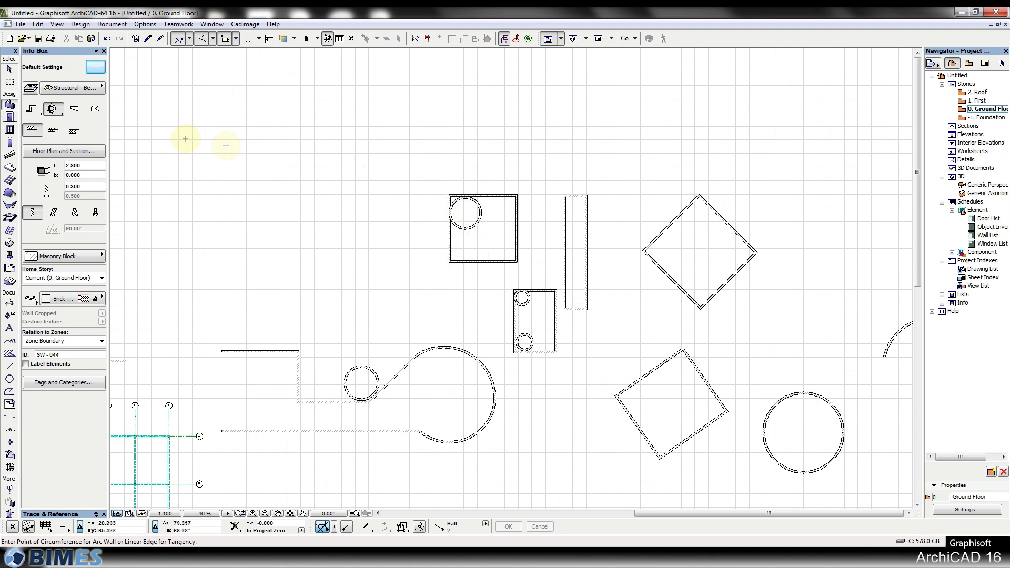
key(Escape)
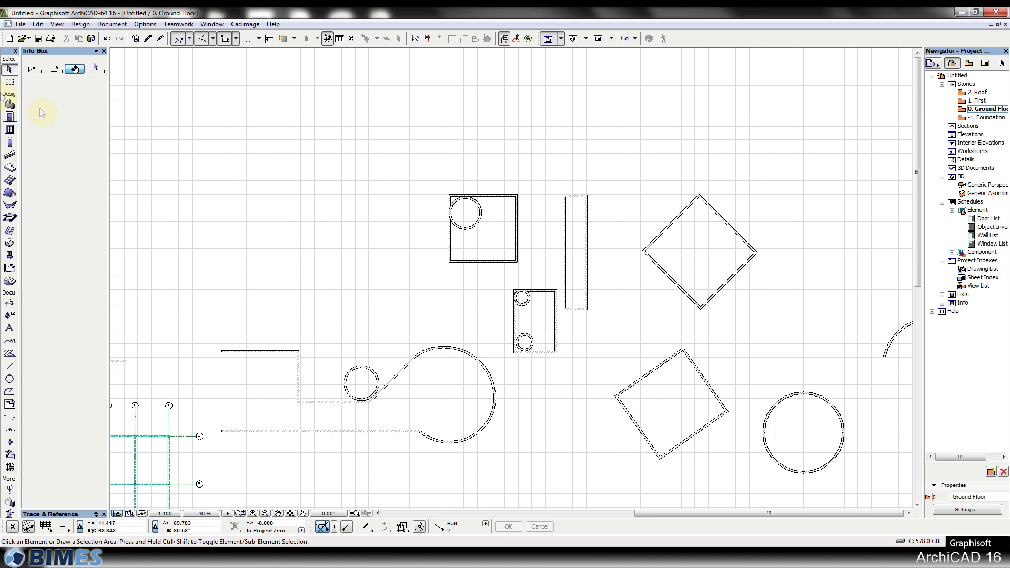
click(10, 104)
click(76, 109)
click(75, 108)
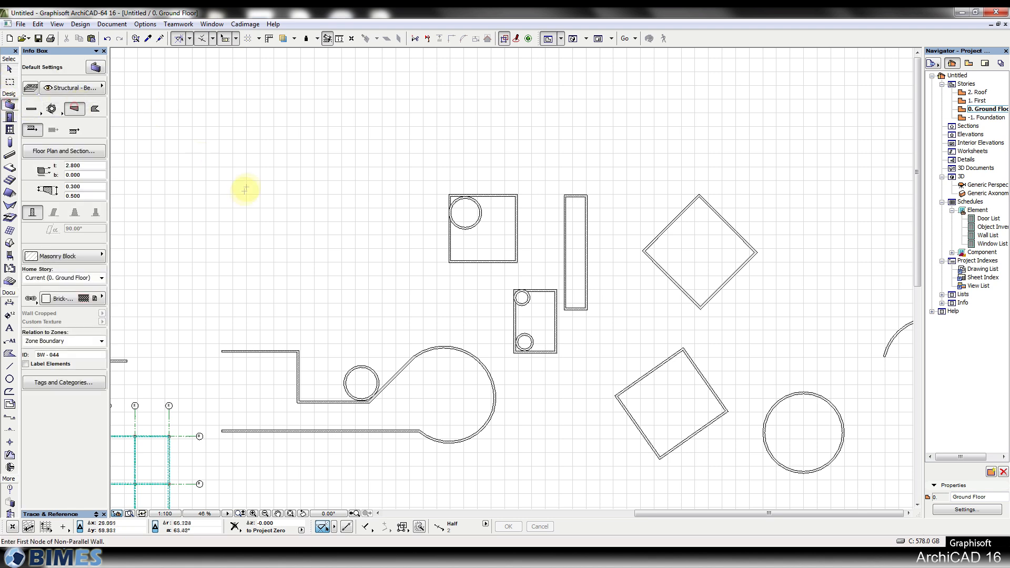
scroll(284, 201, up, 2)
scroll(268, 248, up, 2)
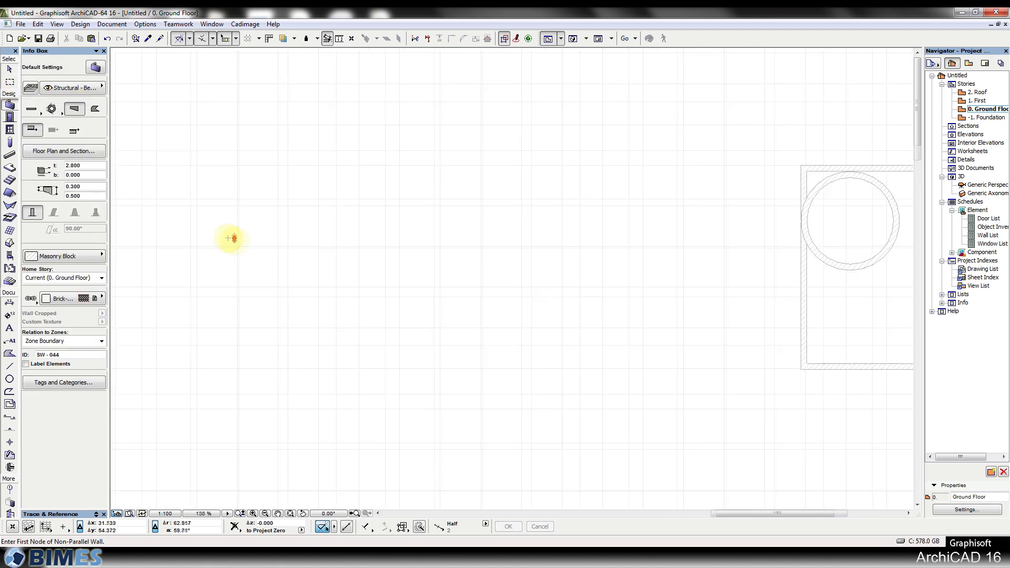
click(317, 229)
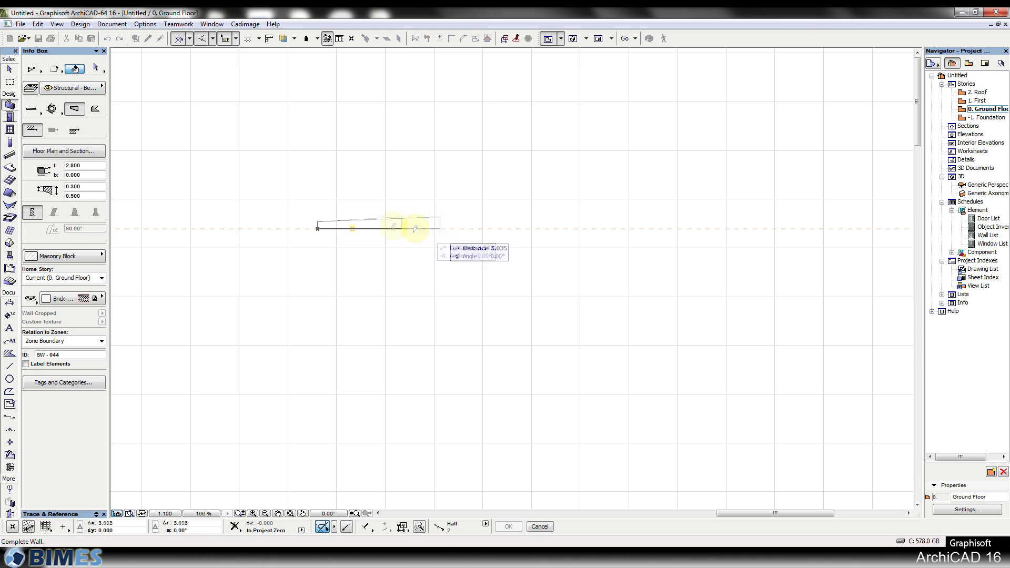
click(411, 230)
Step: Set the second thickness to 1.000 and draw another trapezoid wall of similar length below the first one
scroll(342, 229, up, 3)
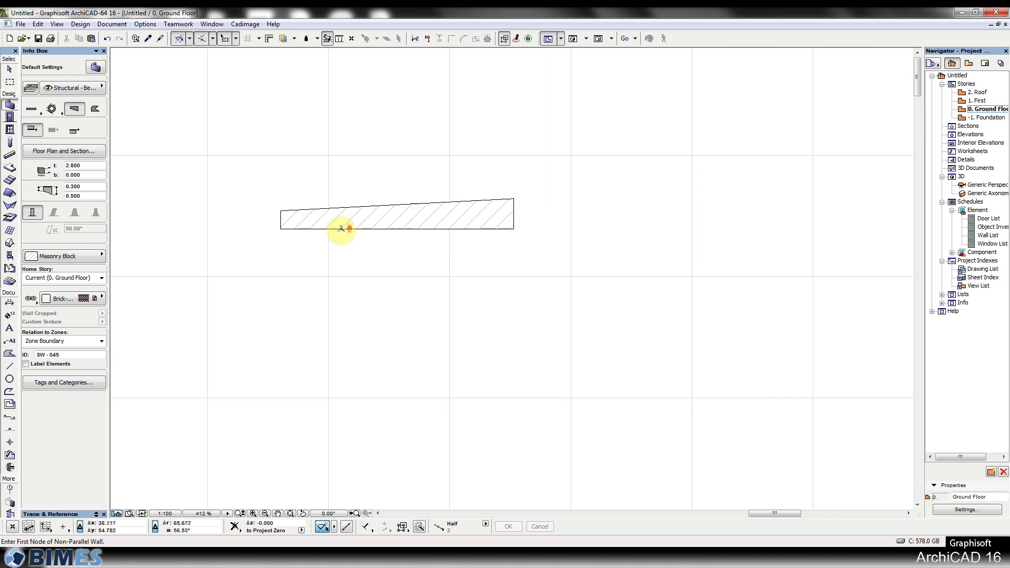
scroll(315, 223, up, 1)
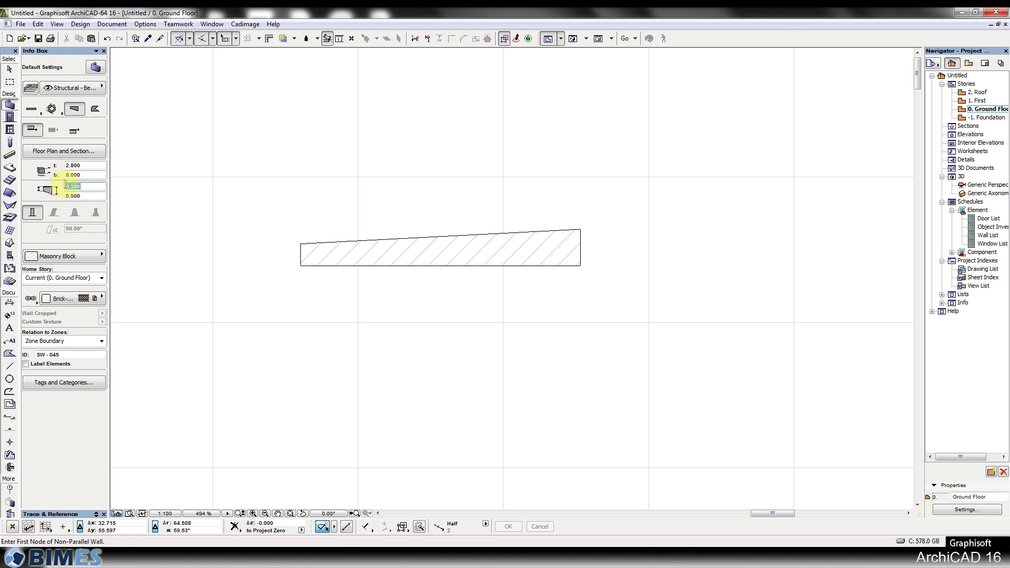
click(87, 195)
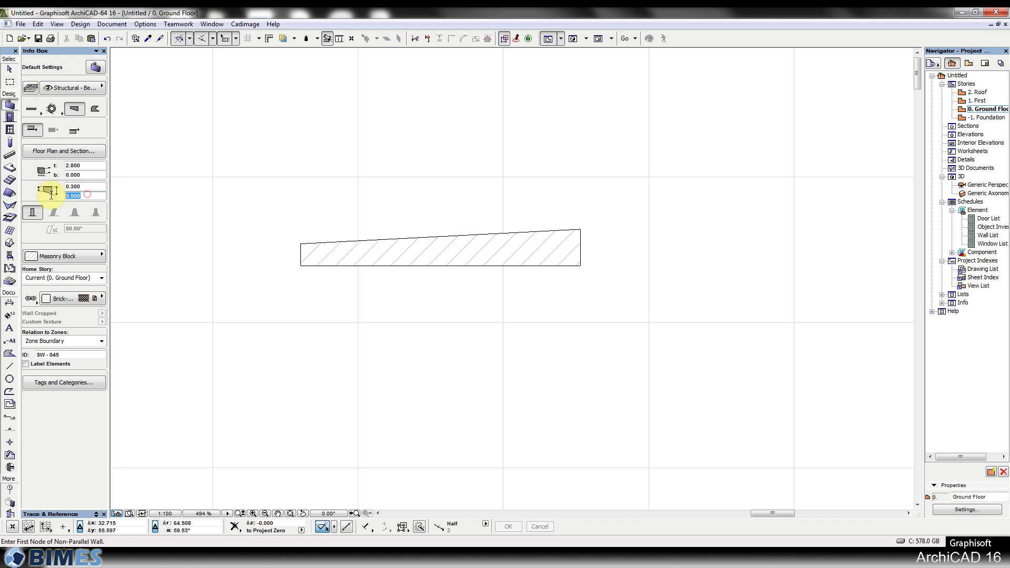
drag(63, 196, 62, 196)
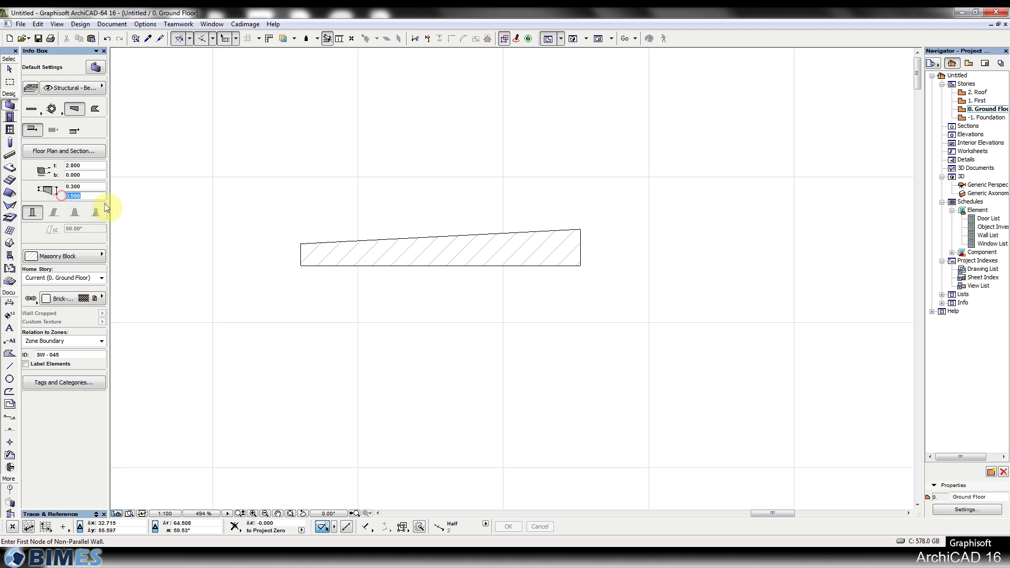
text(1)
click(294, 374)
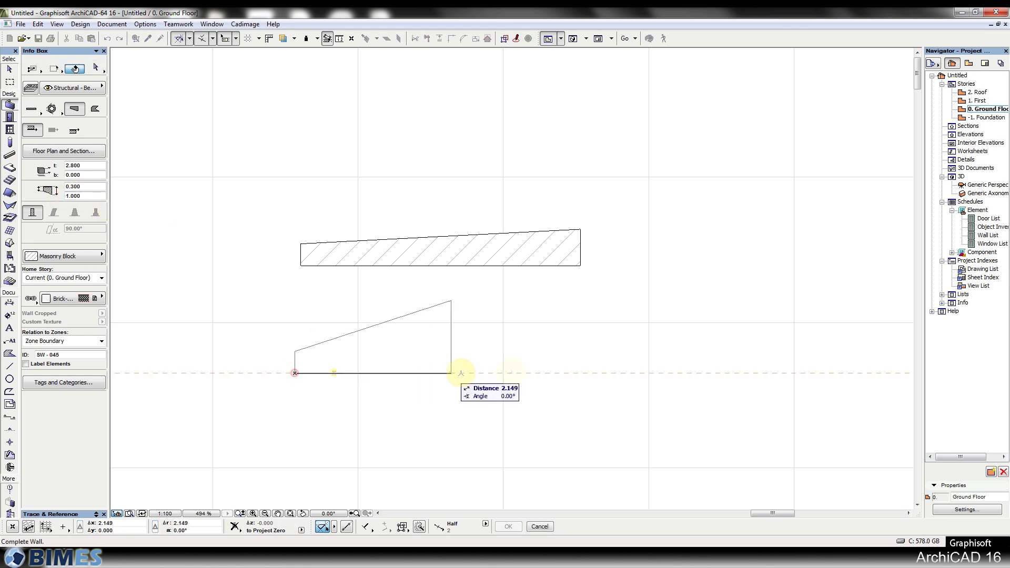
click(580, 372)
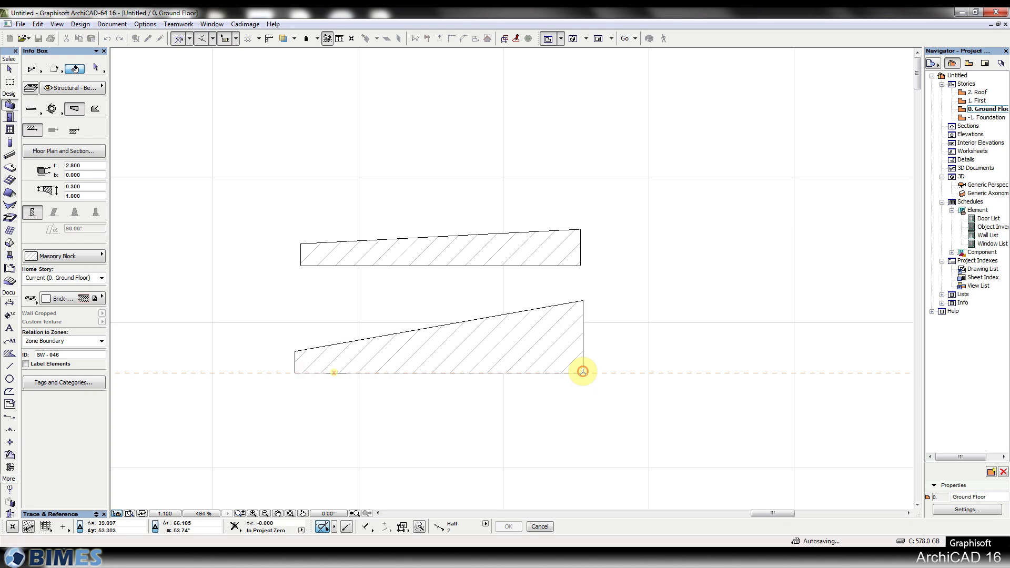
Step: Change the upper trapezoid wall's second thickness to 2.000 and deselect it
shift+click(519, 260)
drag(88, 195, 41, 195)
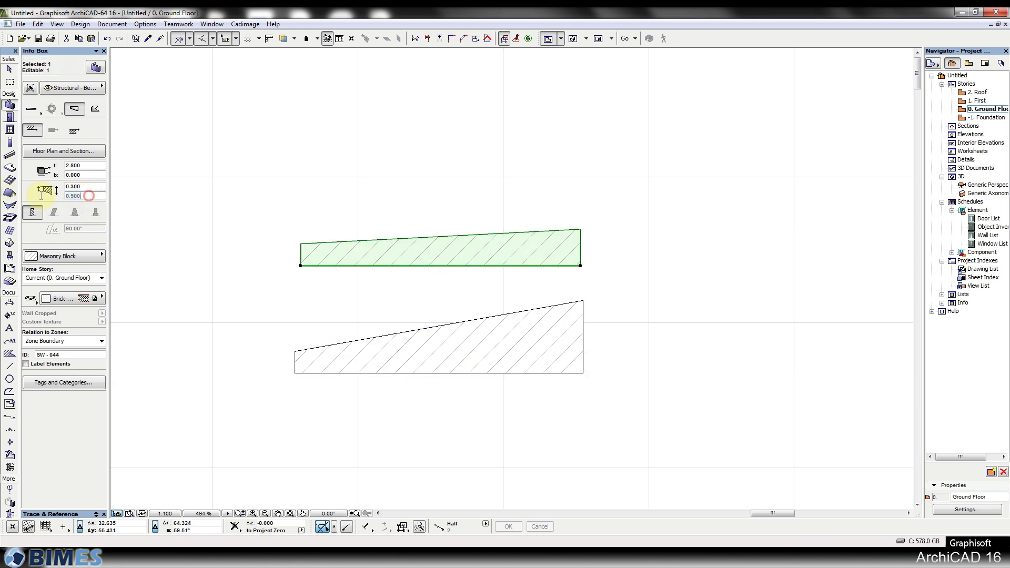
key(Return)
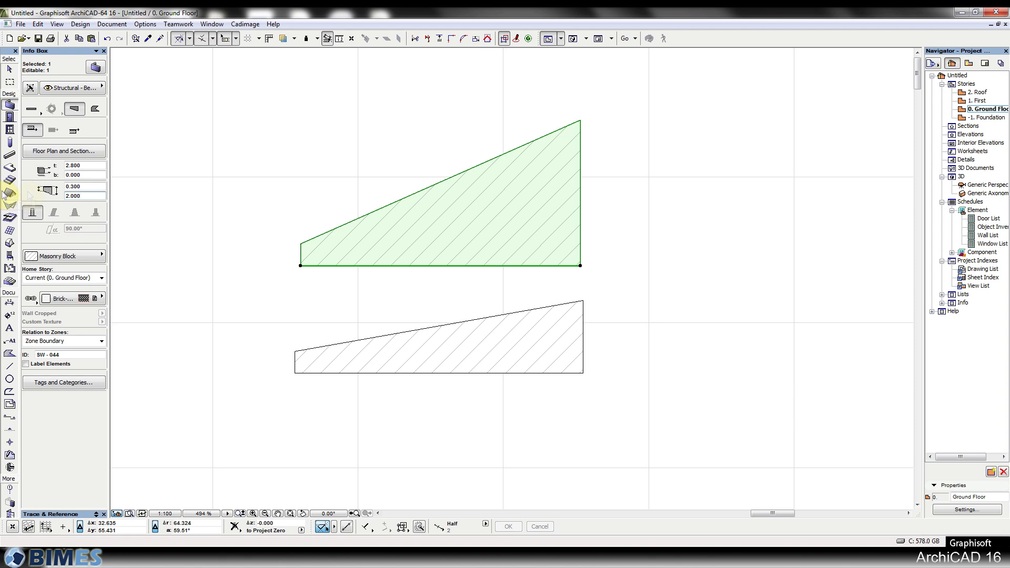
key(Escape)
Step: Draw a closed, irregular seven-cornered polygon wall with a notch on its left side, to the right of the trapezoid walls
scroll(391, 247, down, 4)
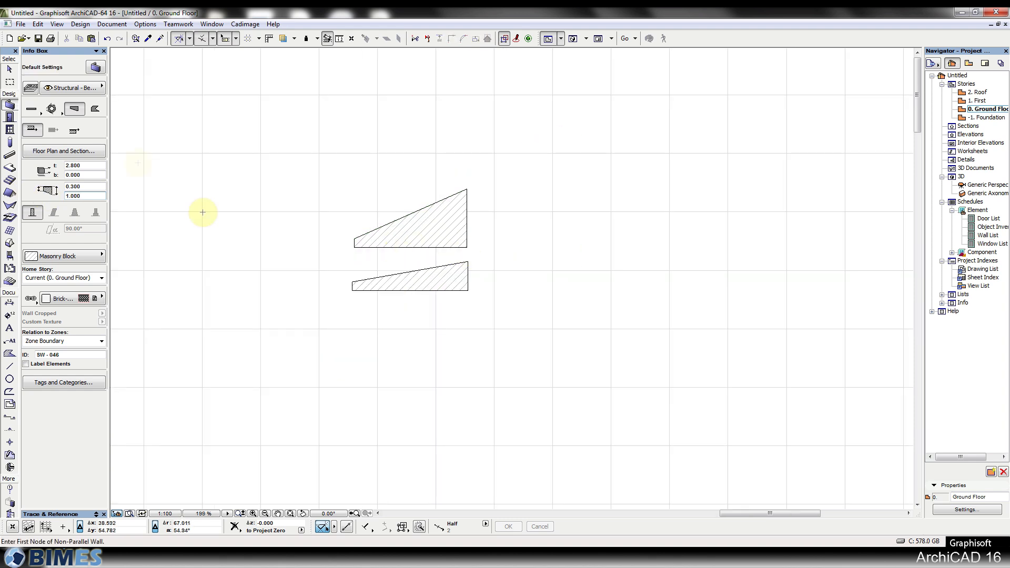
click(95, 109)
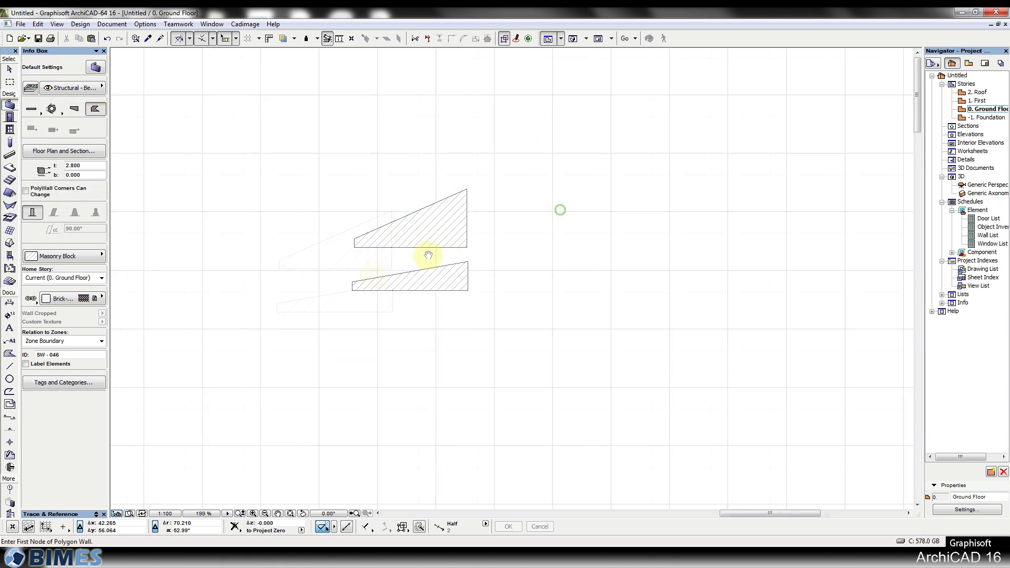
middle_drag(560, 210, 338, 288)
scroll(354, 317, up, 3)
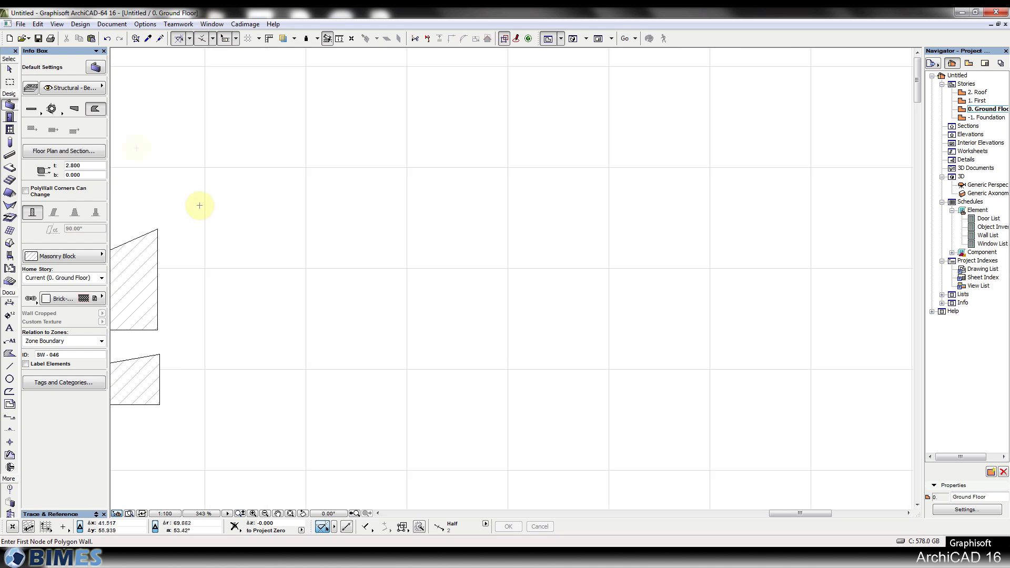
click(368, 231)
click(362, 206)
click(418, 206)
click(432, 269)
click(418, 322)
click(378, 300)
click(400, 271)
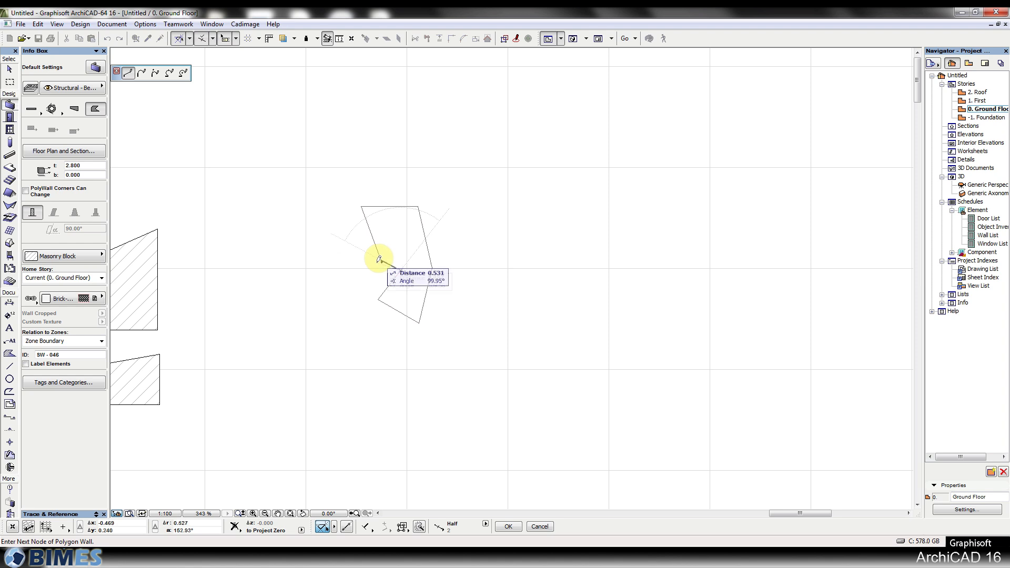
click(382, 262)
Step: Draw a second polygon wall beside the notched one, with straight edges and a centerpoint arc bulging to the right
click(580, 279)
click(546, 179)
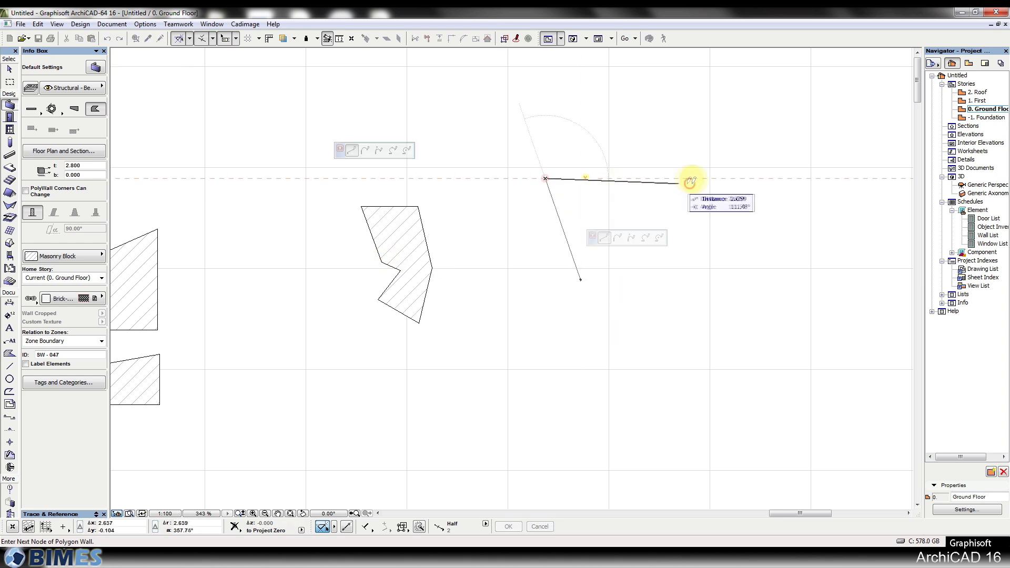
click(689, 183)
click(184, 74)
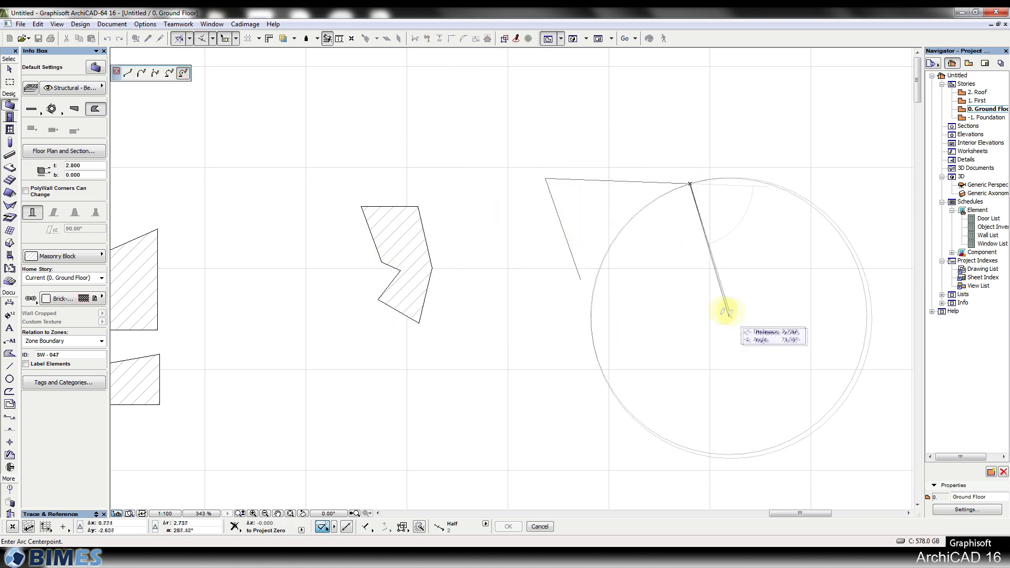
click(684, 282)
click(706, 379)
click(580, 279)
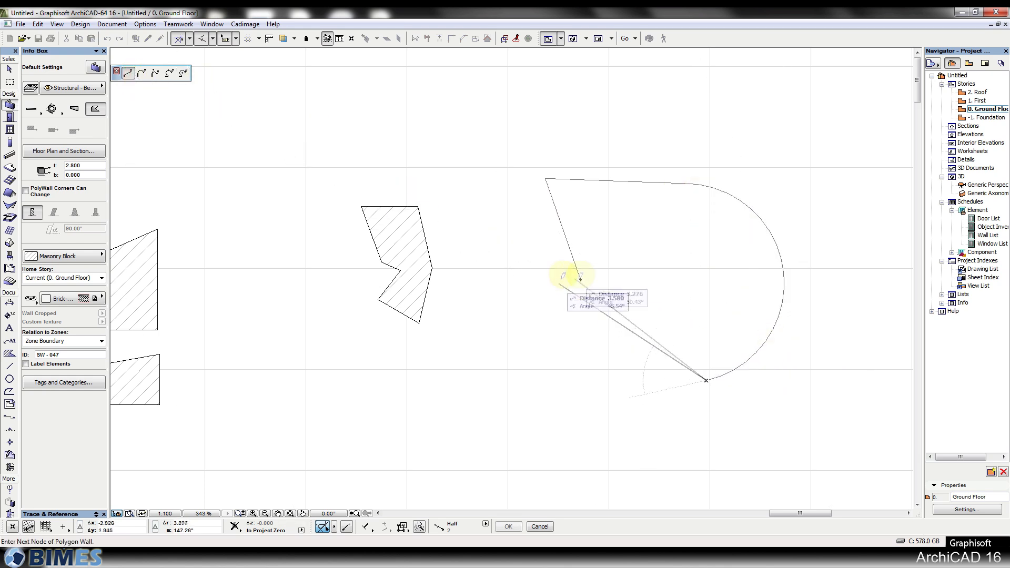
Step: Return to the chained wall geometry method and open the 3D perspective view of the whole model
scroll(652, 243, down, 5)
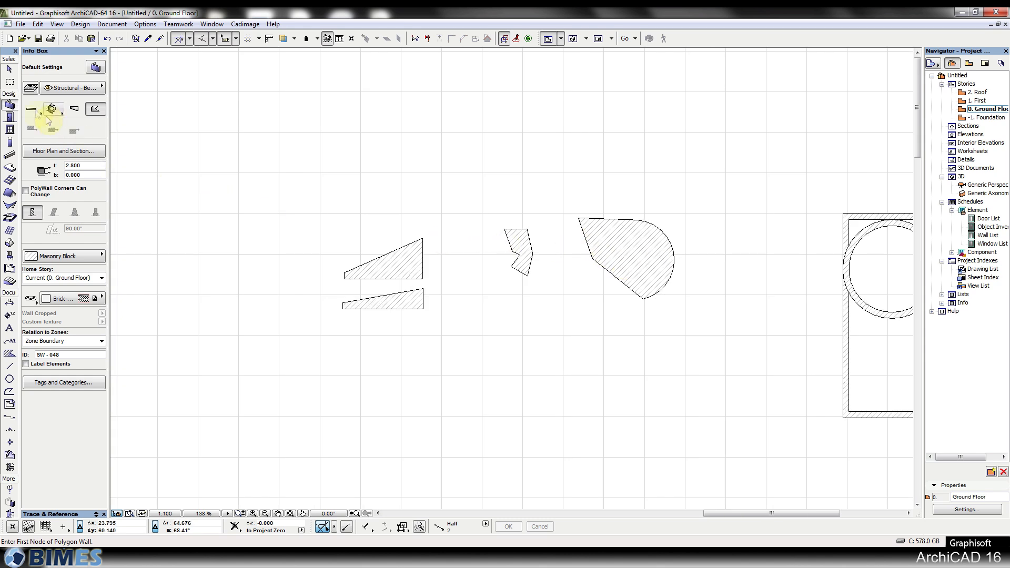
click(32, 112)
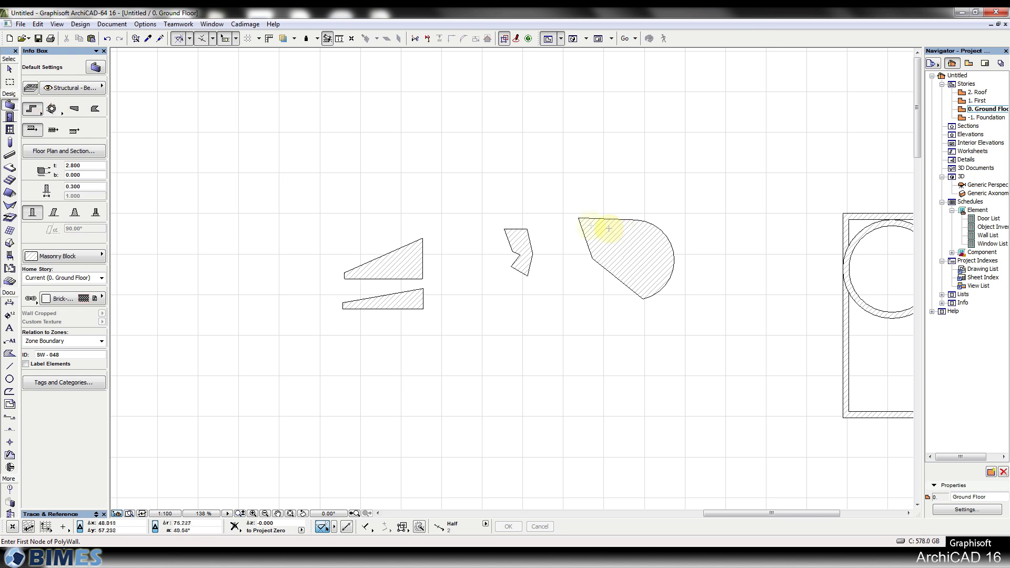
key(F3)
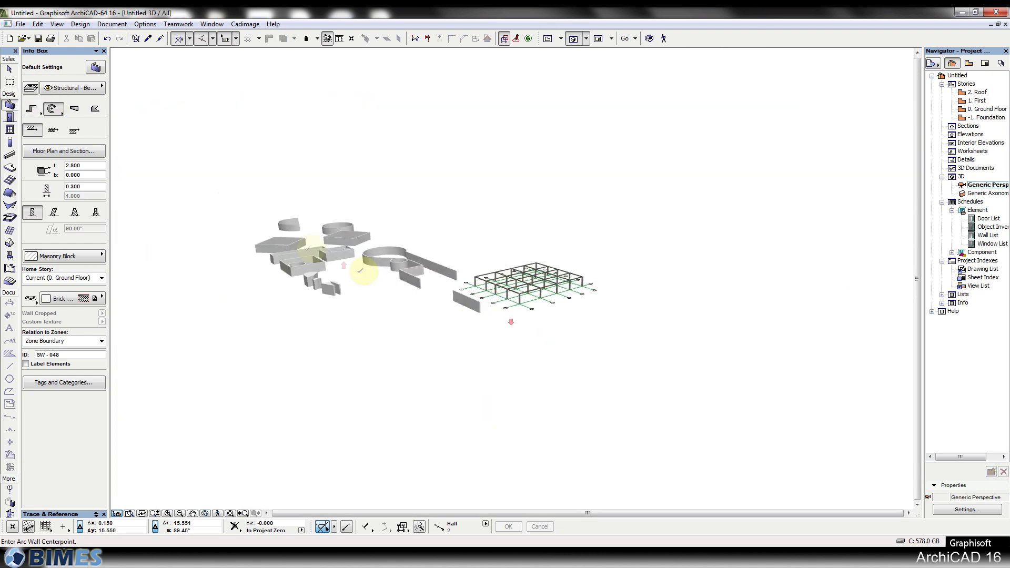
Step: Orbit the 3D perspective to examine the drawn walls from above, and return to the ground floor plan
scroll(291, 244, up, 5)
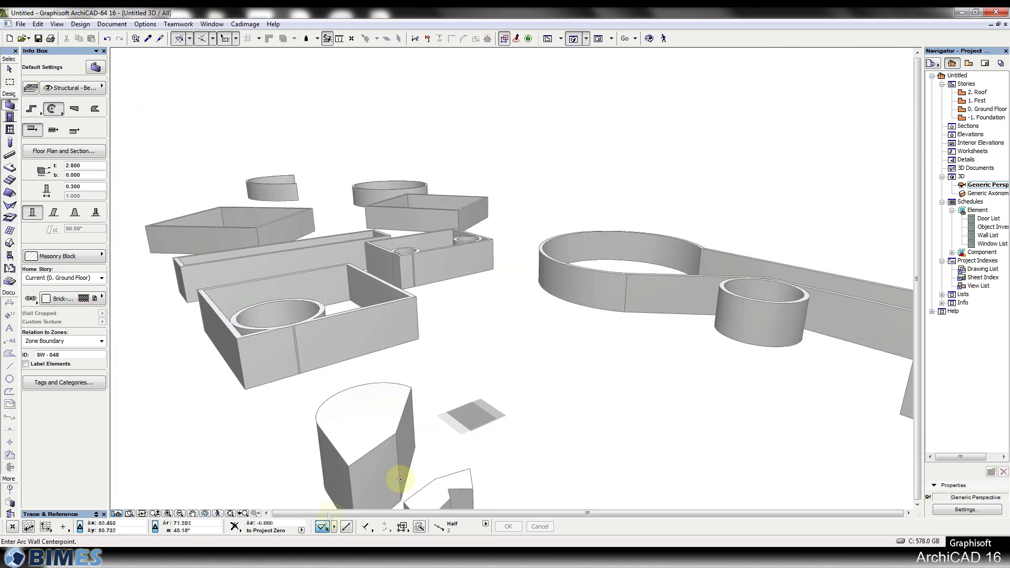
click(204, 514)
drag(420, 349, 371, 279)
drag(563, 252, 821, 264)
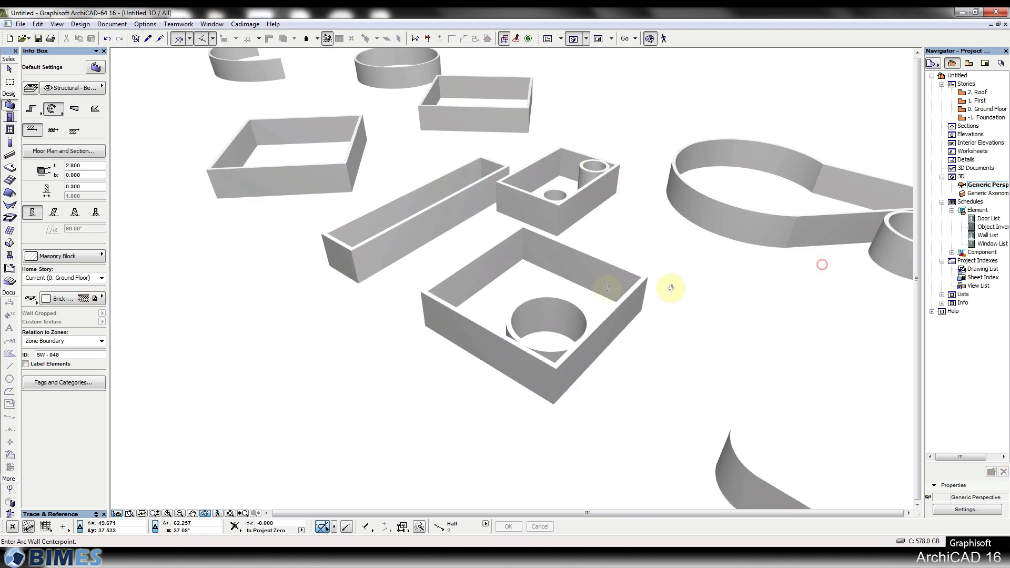
key(F2)
key(Escape)
scroll(526, 225, down, 5)
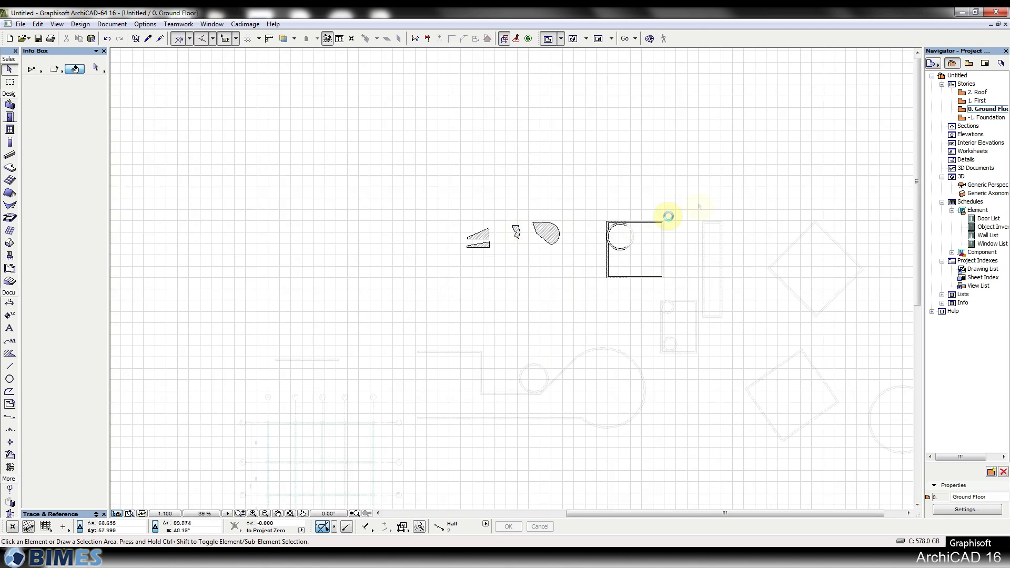
Step: Draw a horizontal chained-method wall in an empty area of the plan, with its reference line along the lower edge
click(10, 104)
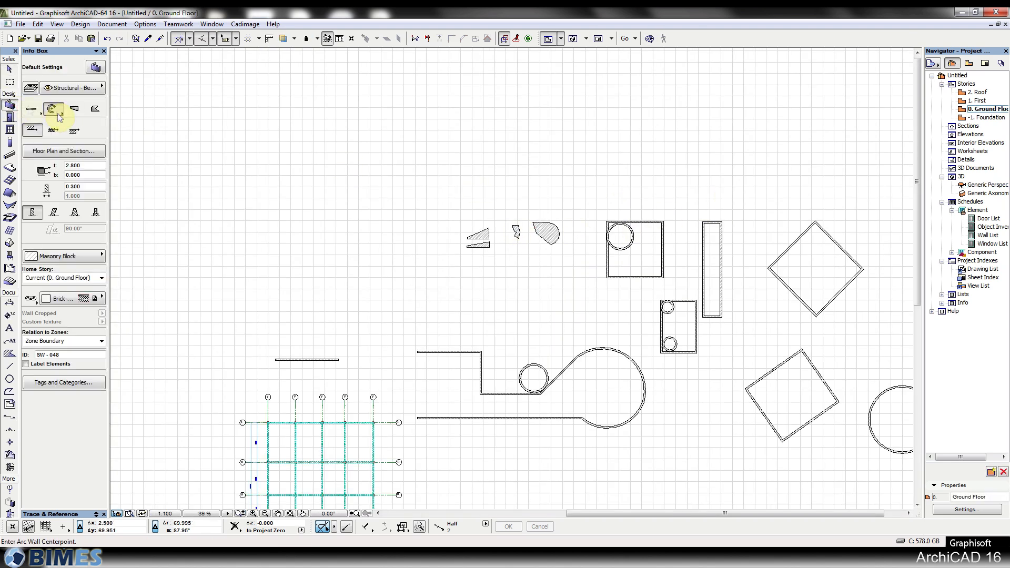
click(39, 111)
click(52, 103)
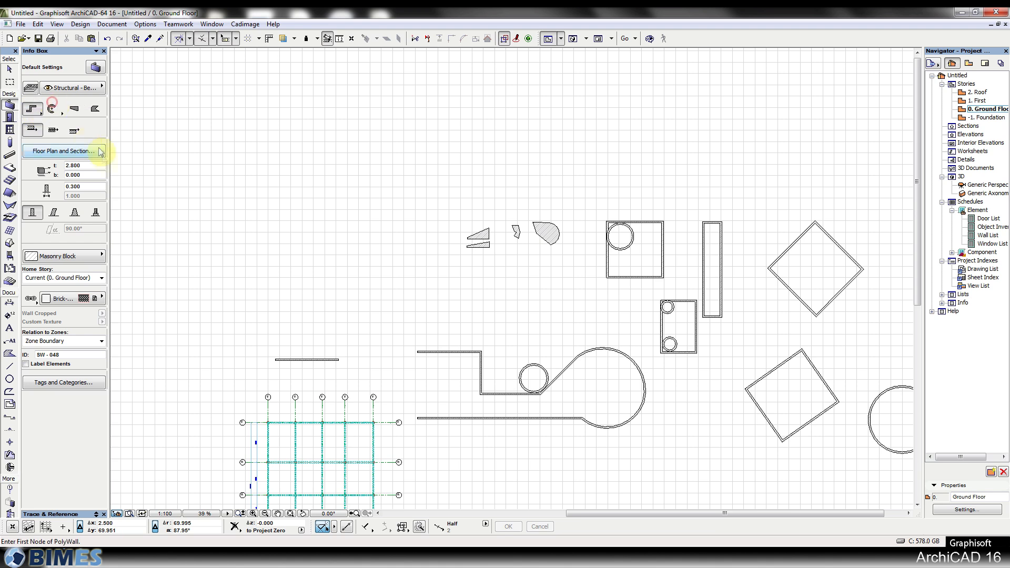
scroll(678, 155, up, 3)
middle_drag(678, 156, 404, 325)
scroll(404, 325, up, 1)
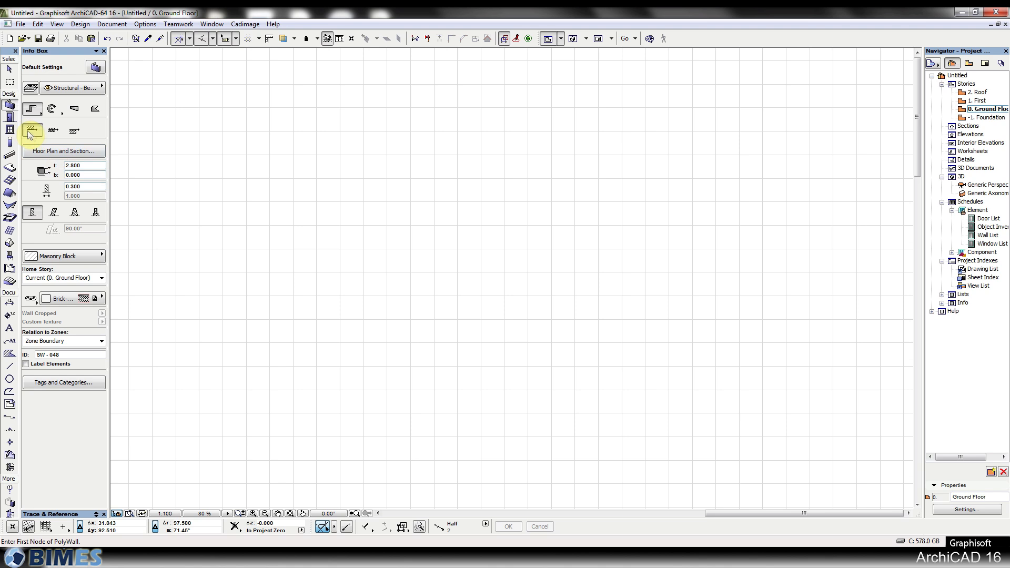
click(329, 359)
scroll(371, 364, up, 6)
scroll(266, 345, up, 4)
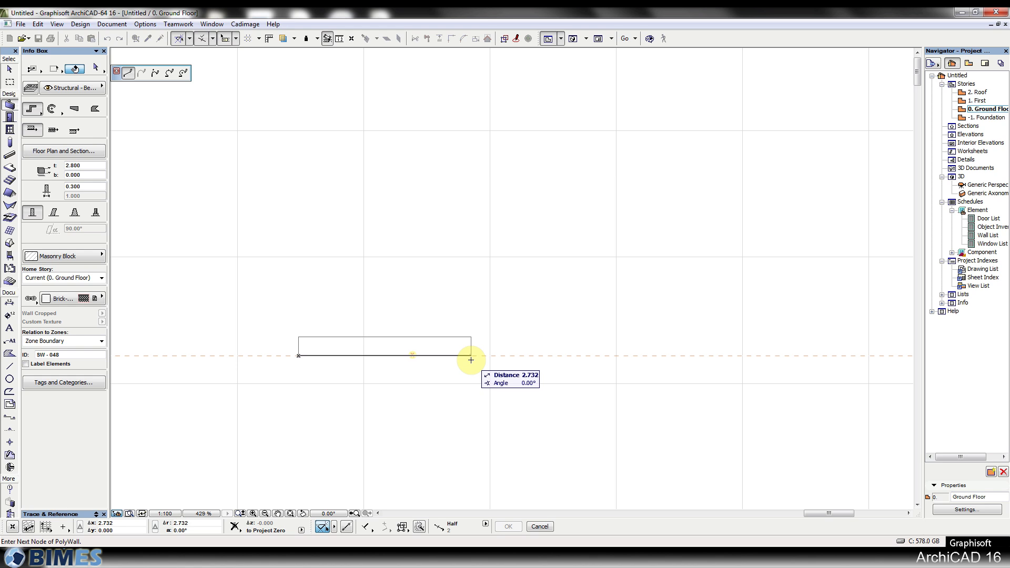
click(530, 356)
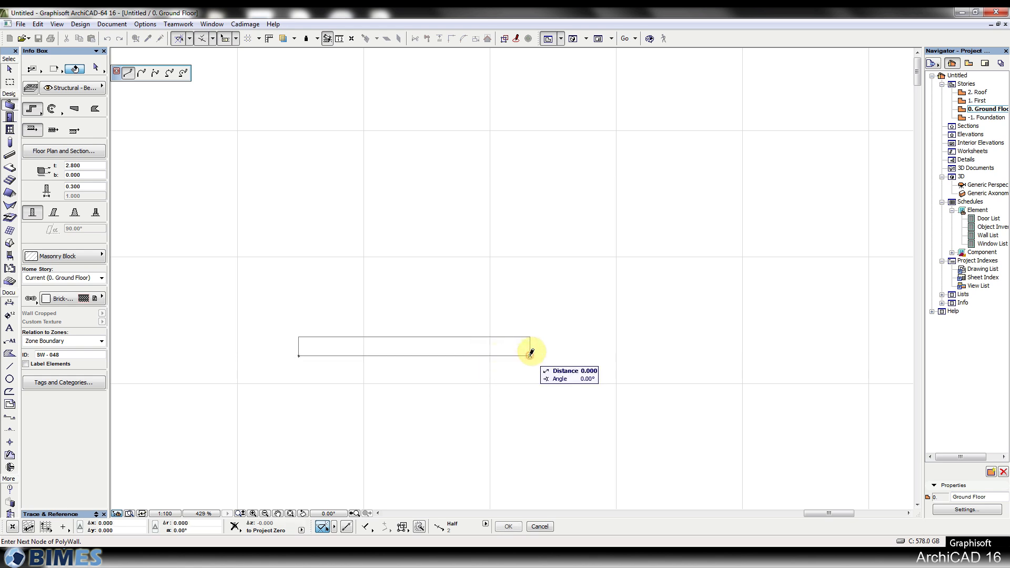
click(530, 355)
Step: Draw a second horizontal wall below the first, with the reference line along its upper edge
middle_drag(474, 425, 469, 333)
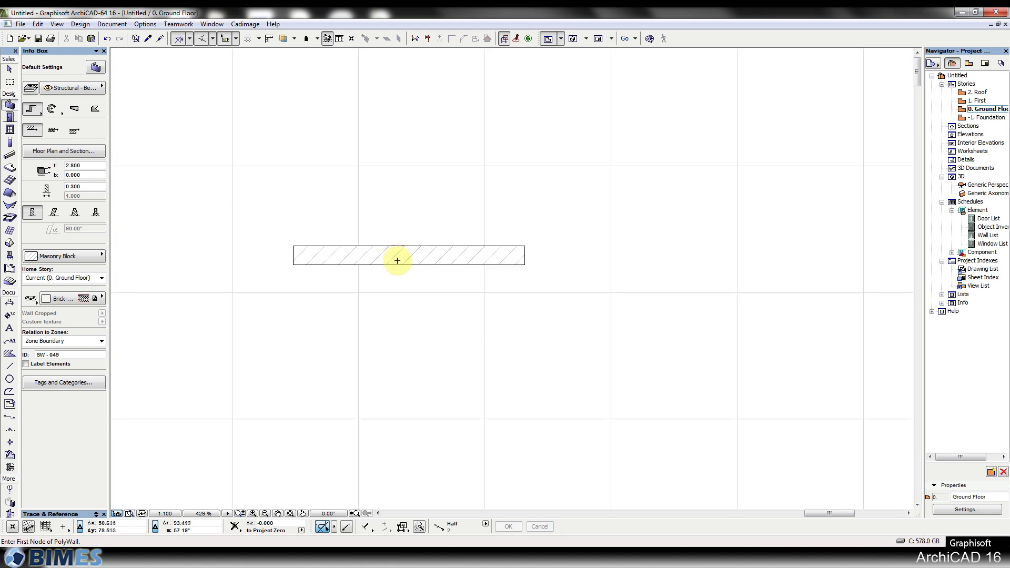
click(73, 136)
click(301, 352)
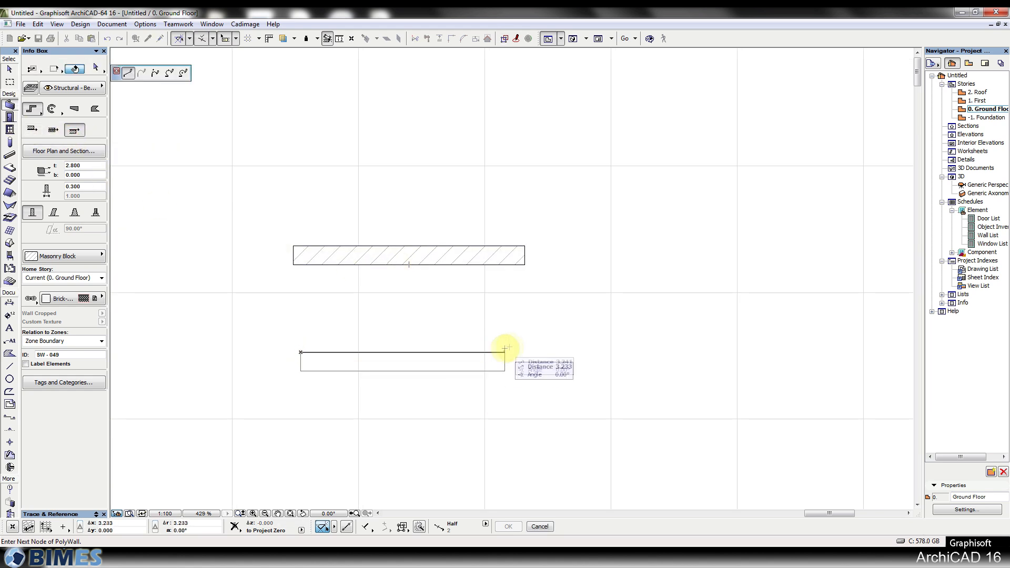
double_click(522, 352)
Step: Draw a third horizontal wall above the other two using the center reference line, and leave the Wall tool
click(55, 132)
click(310, 182)
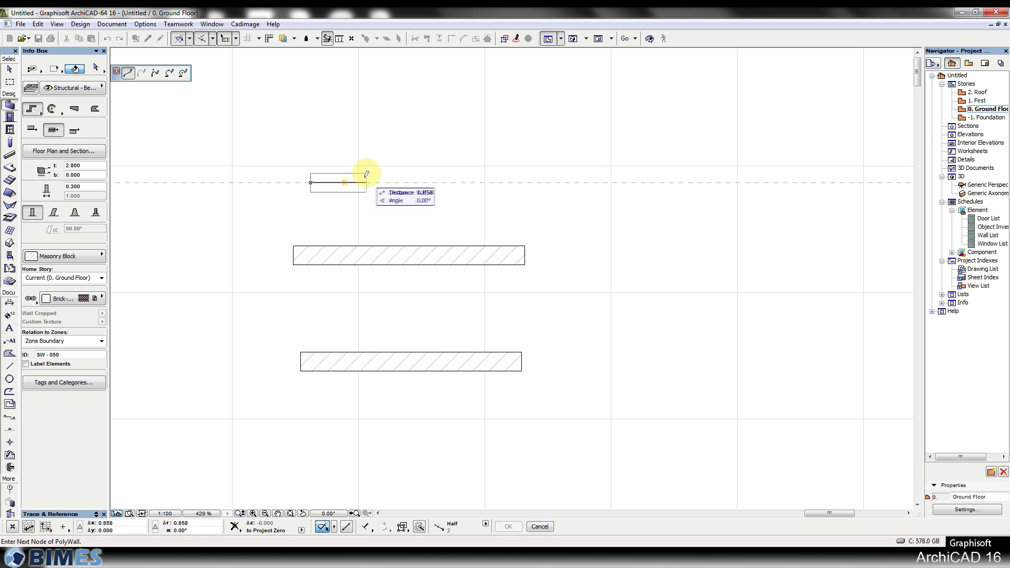
double_click(561, 181)
key(Escape)
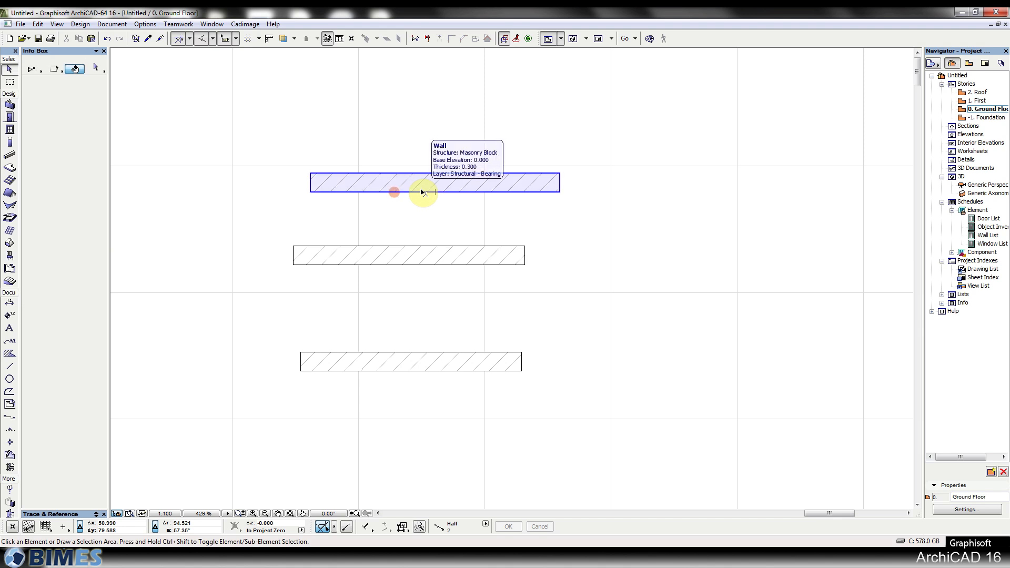
Step: Select the three new walls together to compare their reference line positions, and clear the selection
click(424, 191)
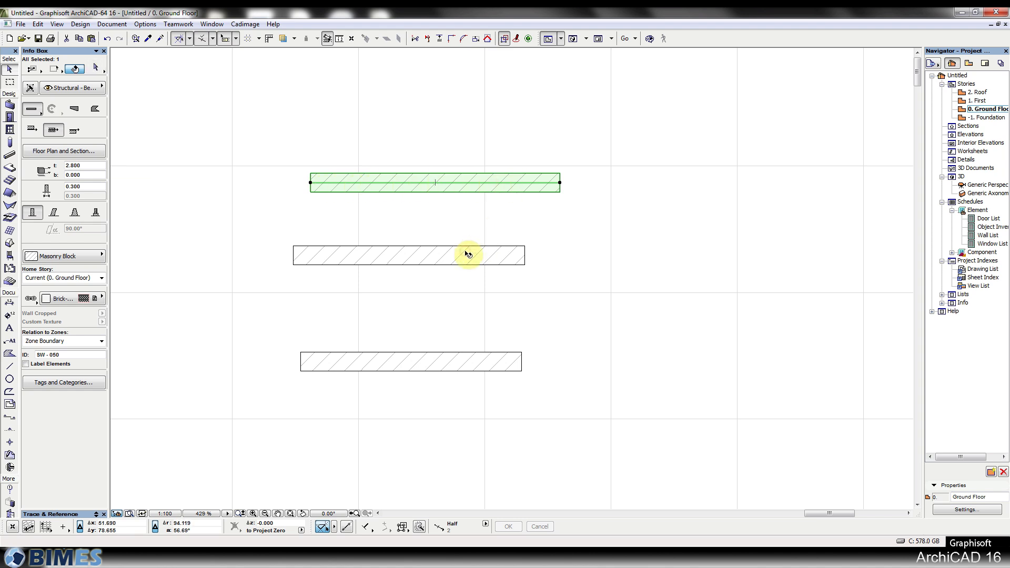
shift+click(441, 261)
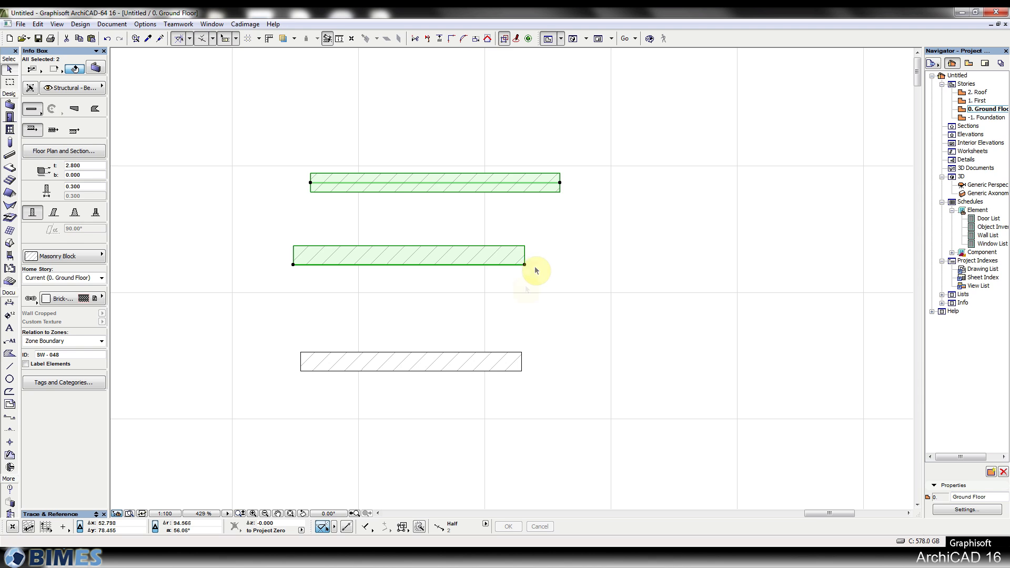
shift+click(483, 362)
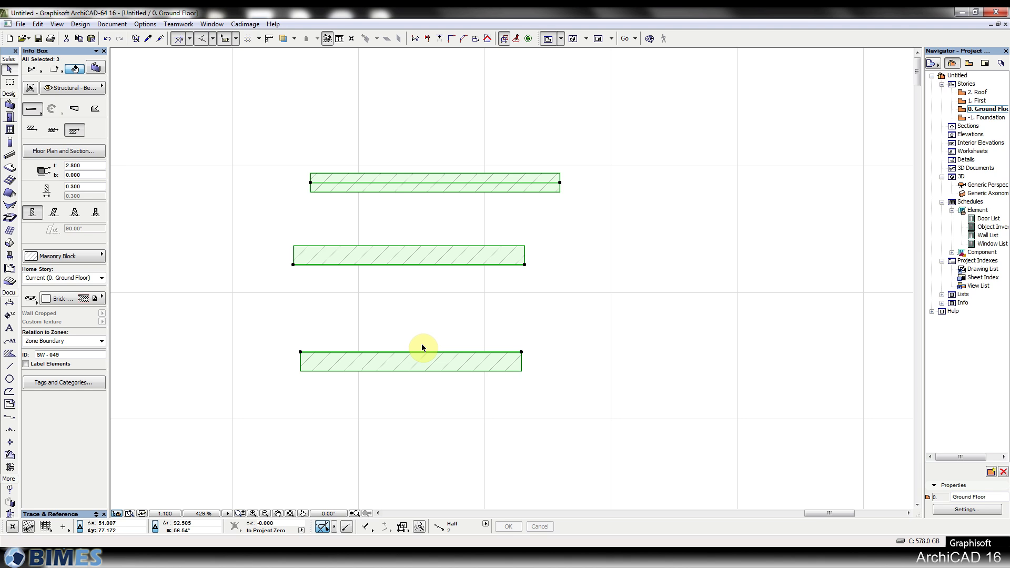
click(452, 166)
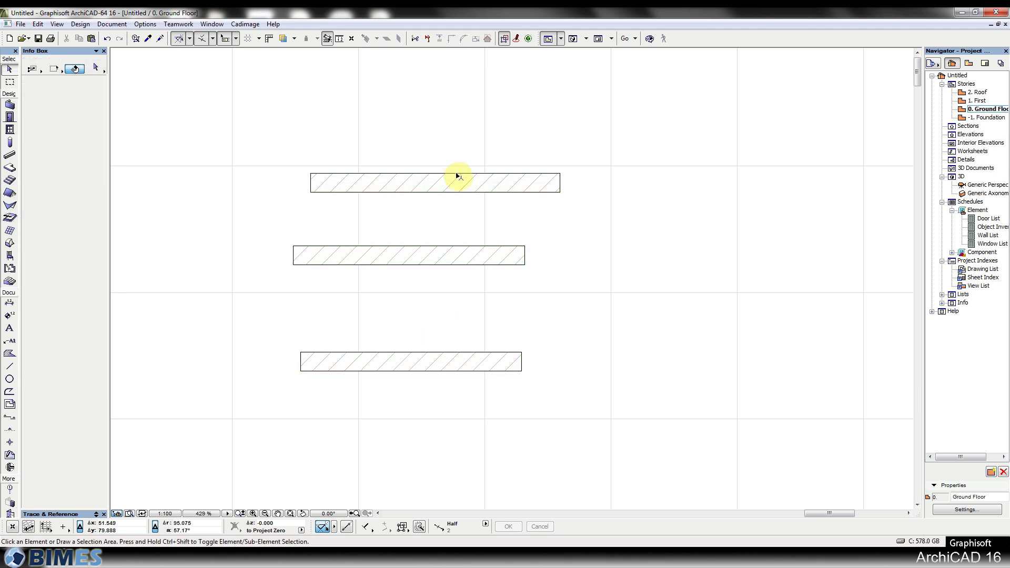
Step: Check how the upper wall and the middle wall can be picked by edge and surface, and clear the selection
scroll(460, 161, up, 2)
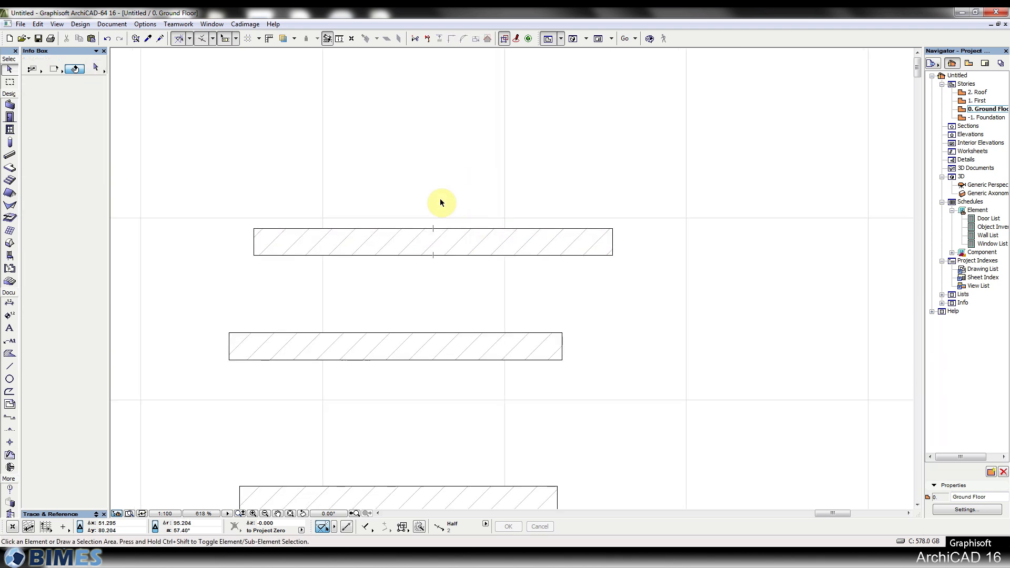
click(515, 231)
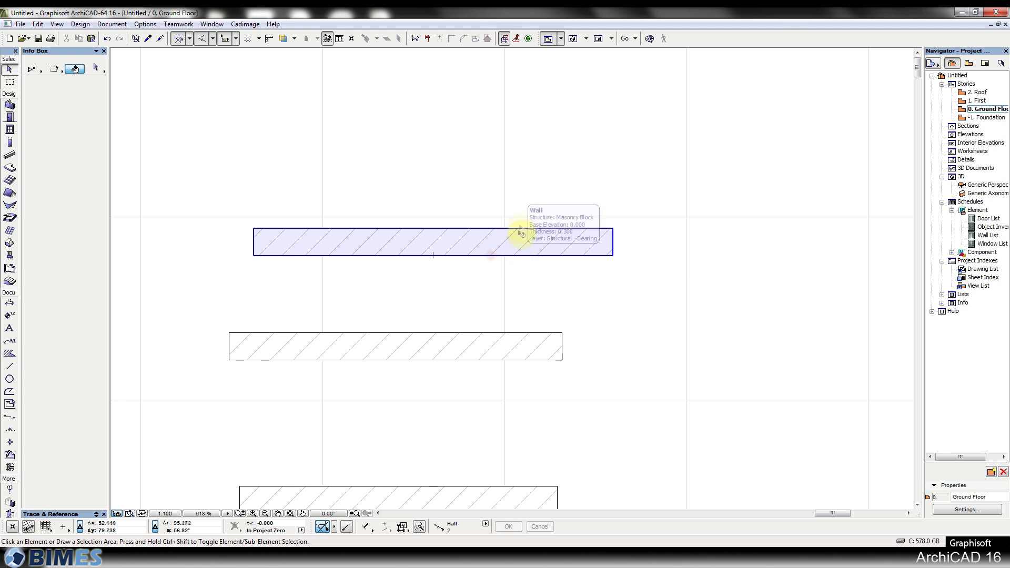
key(Escape)
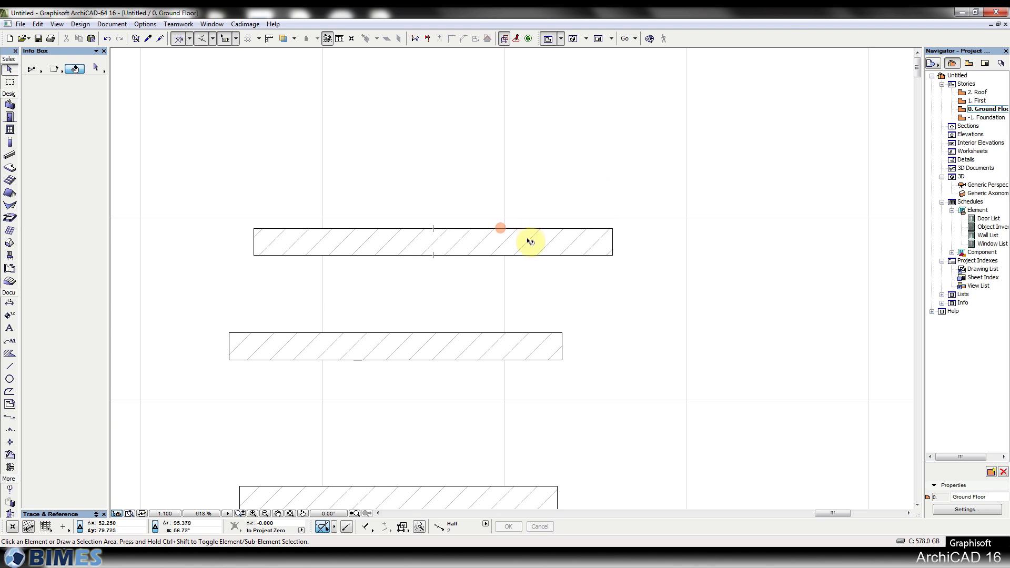
click(530, 242)
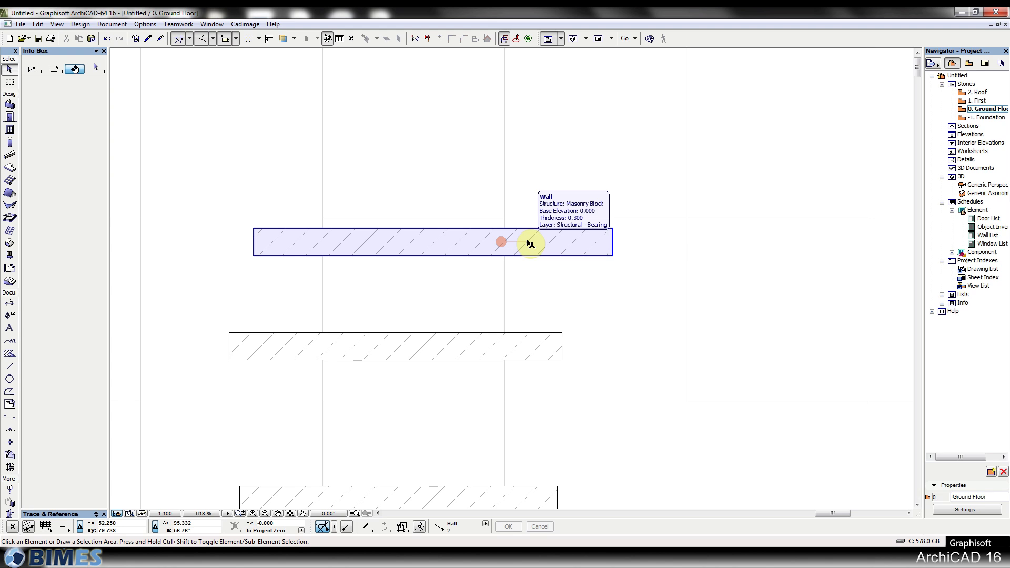
click(507, 359)
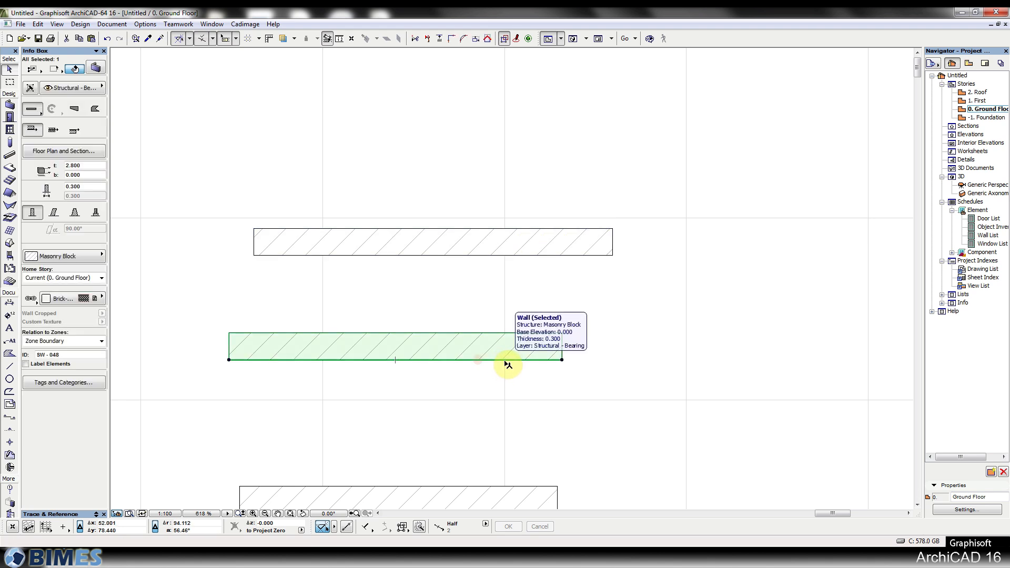
key(shift)
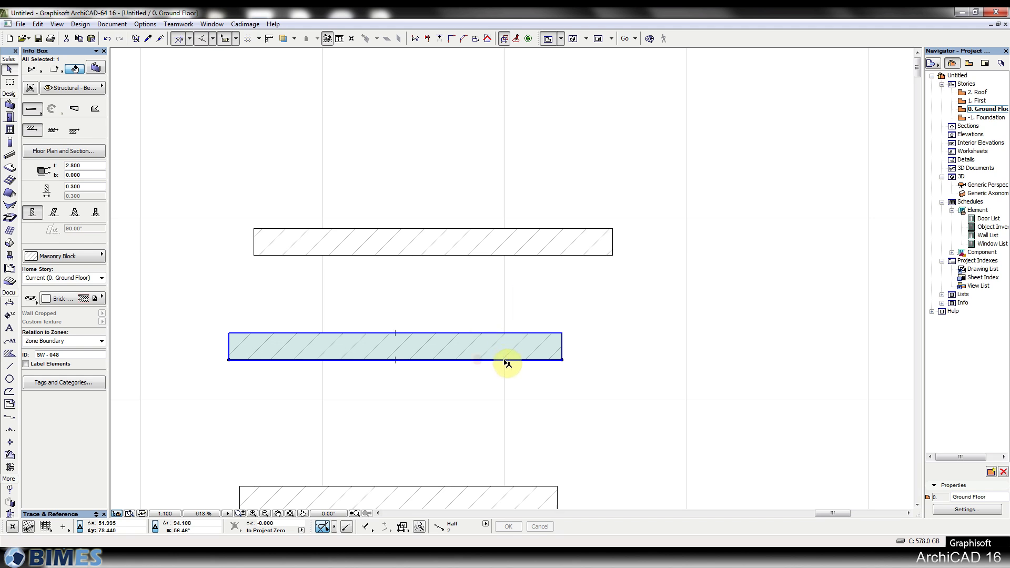
click(493, 398)
Step: Activate the Wall tool again and review its default top height, bottom height and thickness values
click(10, 105)
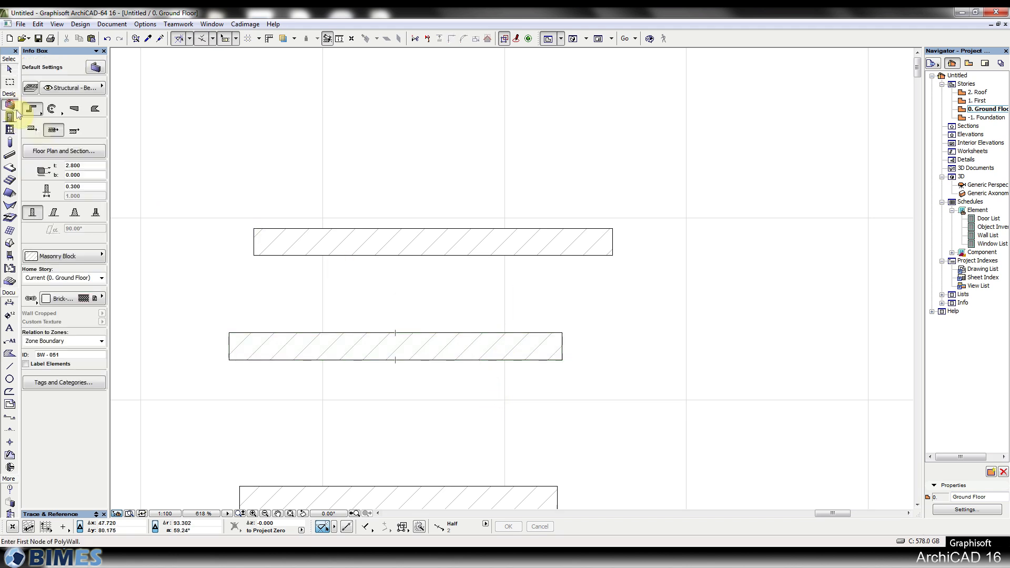
middle_drag(233, 227, 368, 194)
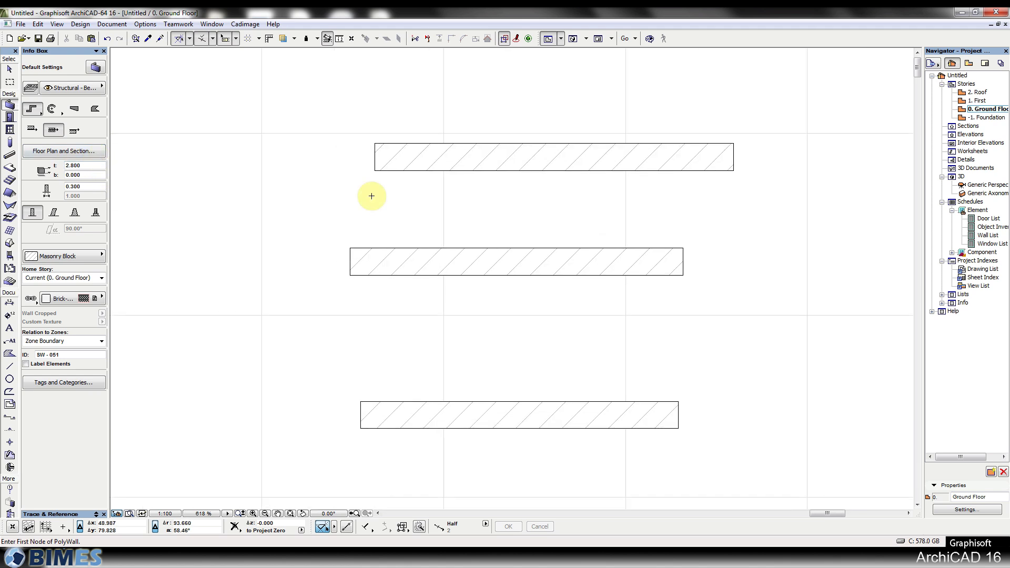
click(86, 175)
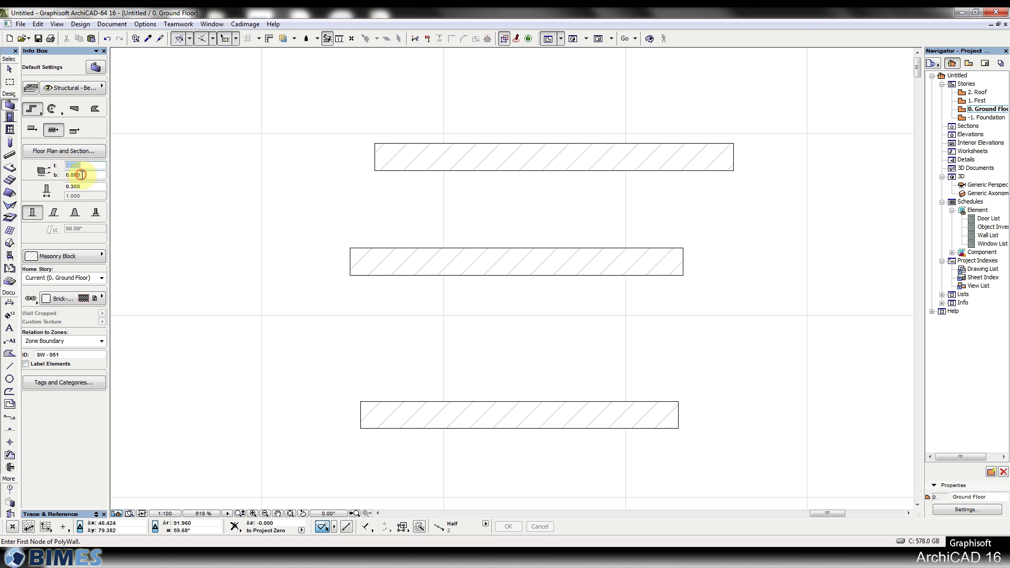
mouse_move(70, 175)
mouse_down()
mouse_move(79, 164)
mouse_move(60, 165)
mouse_up()
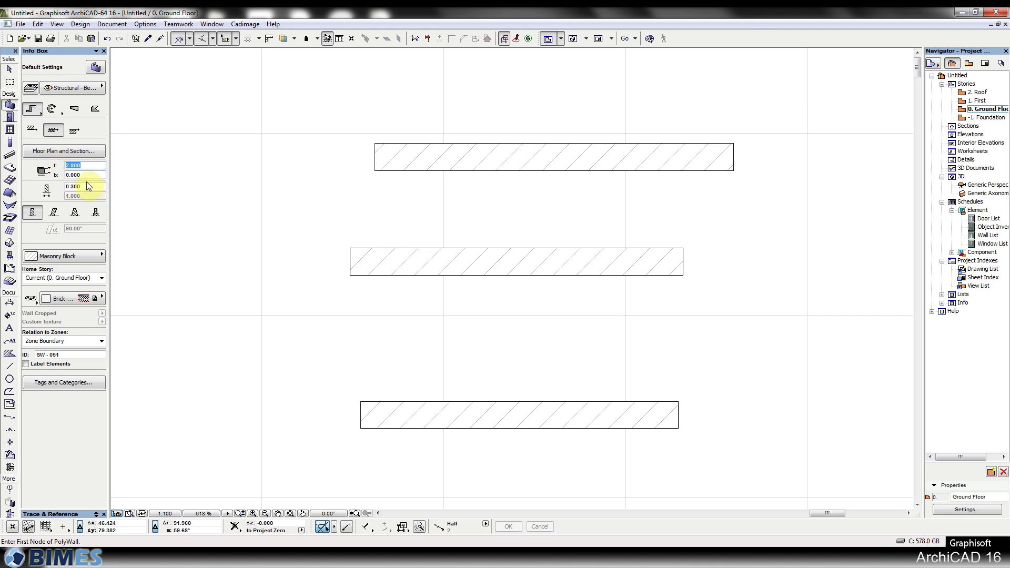
drag(90, 186, 58, 182)
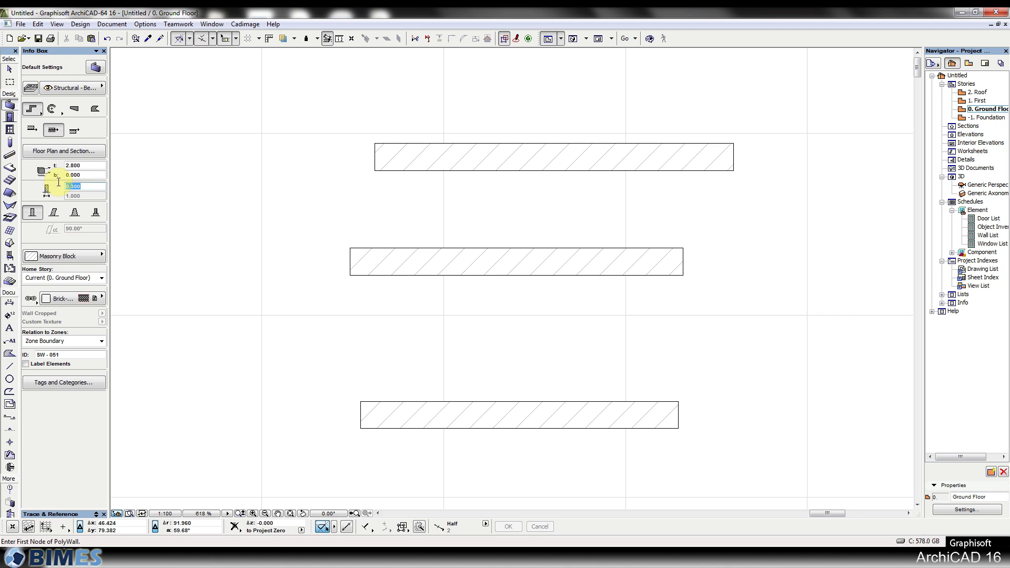
click(90, 166)
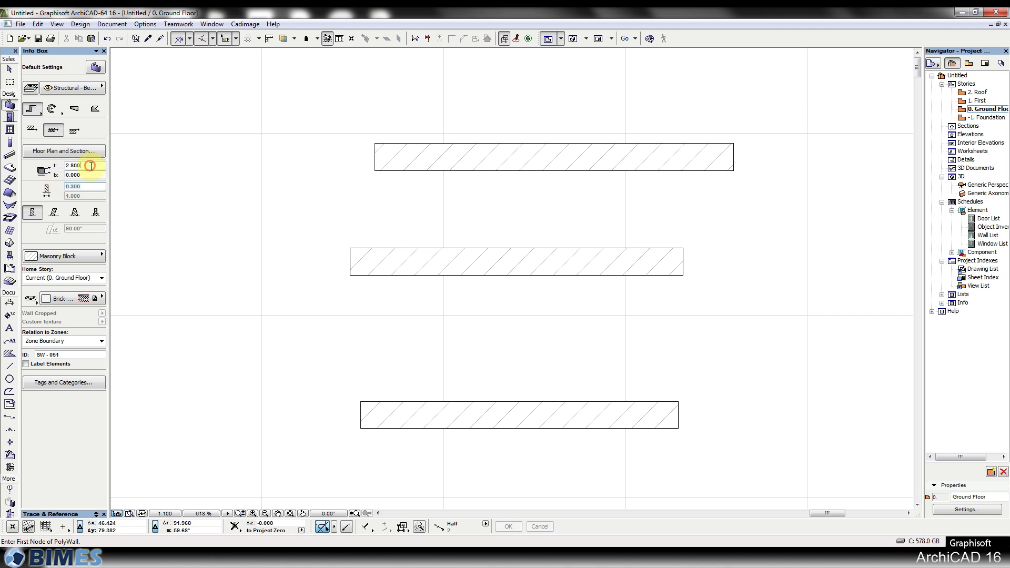
Step: Open the wall default settings and examine the wall height and the two base height values
click(96, 68)
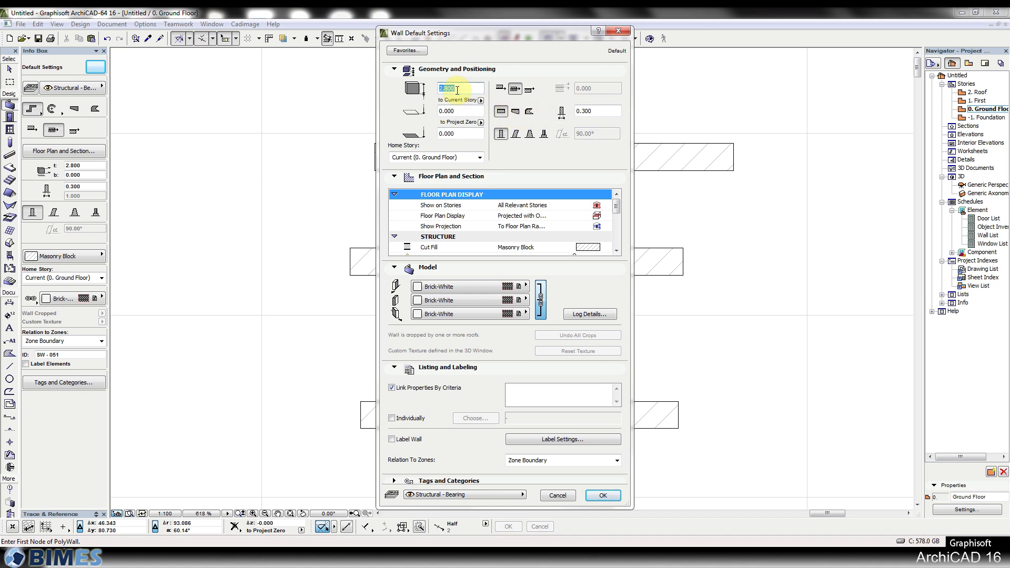
click(463, 132)
drag(462, 89, 422, 133)
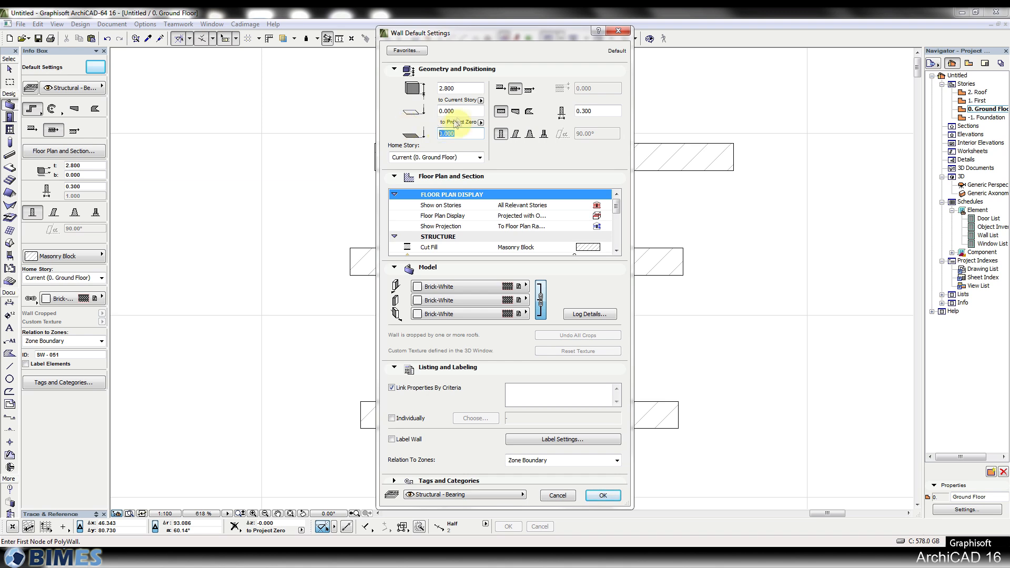
drag(461, 109, 425, 108)
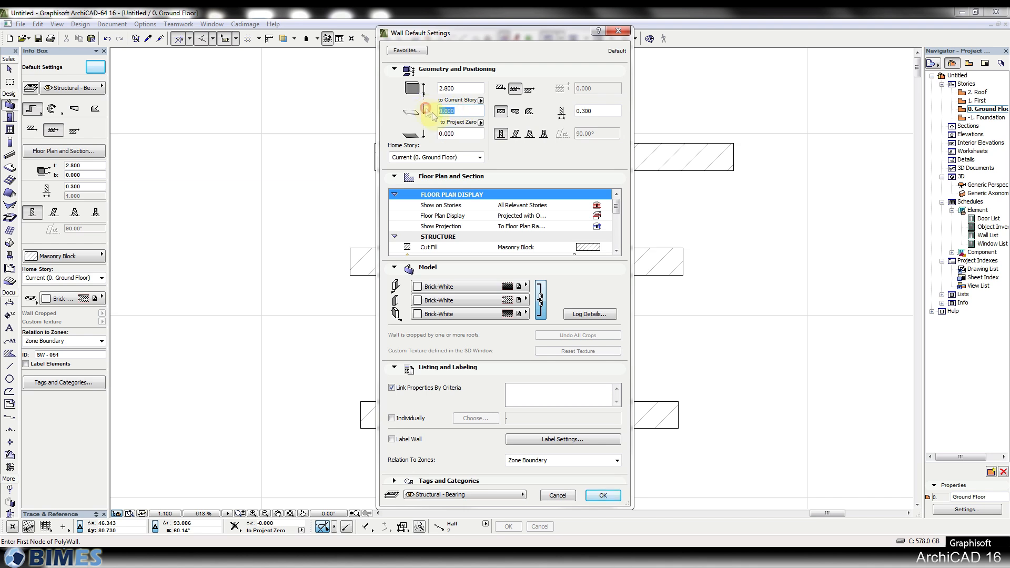
Step: Set the default wall's absolute base height to Project Zero to 0.3 and compare it with the story-relative base height
click(462, 134)
drag(460, 134, 440, 133)
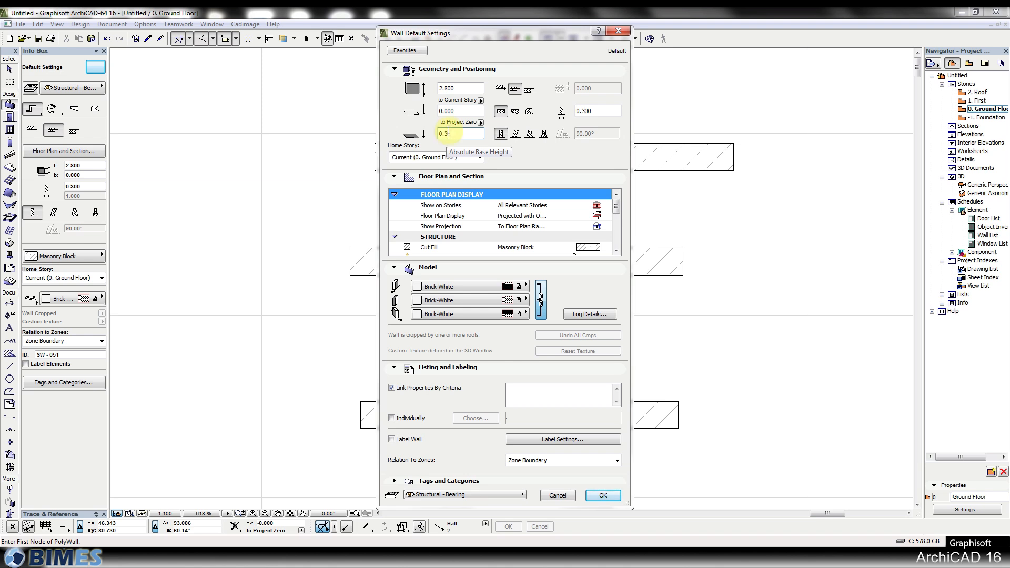
click(441, 111)
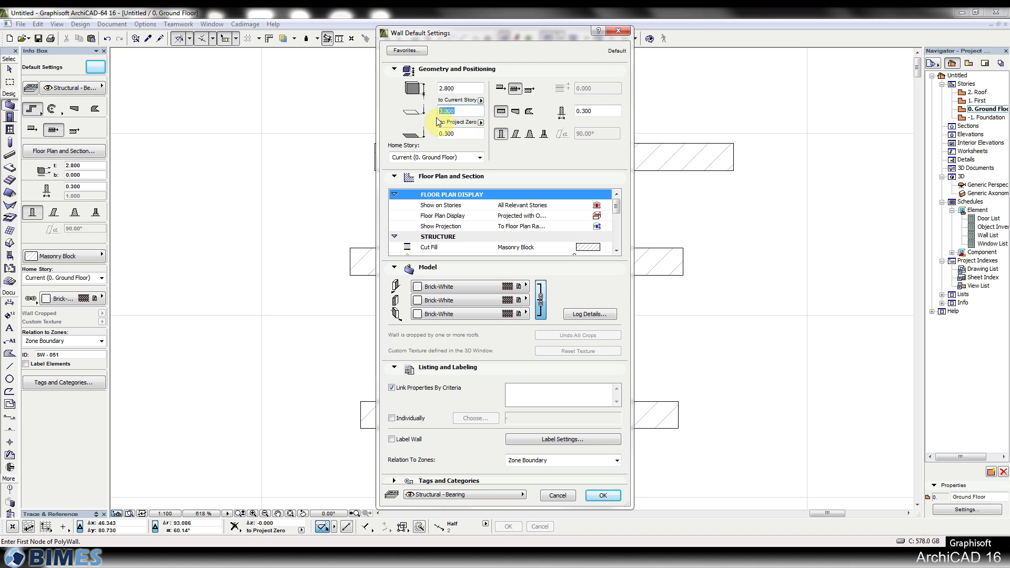
key(Tab)
click(431, 137)
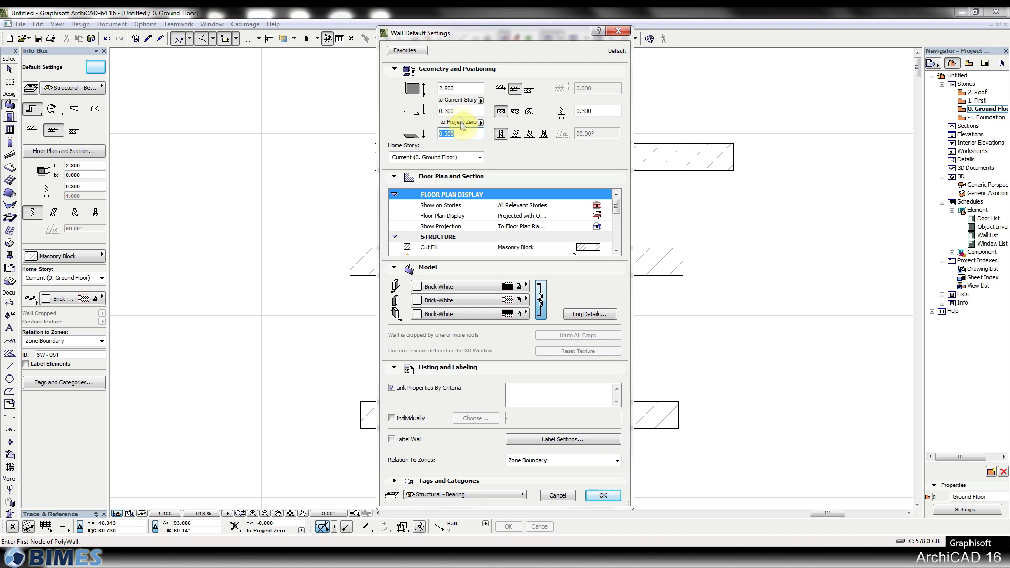
Step: Review the wall default elevations, the cut fill choices and the remaining floor plan and section settings
drag(457, 134, 448, 134)
double_click(456, 111)
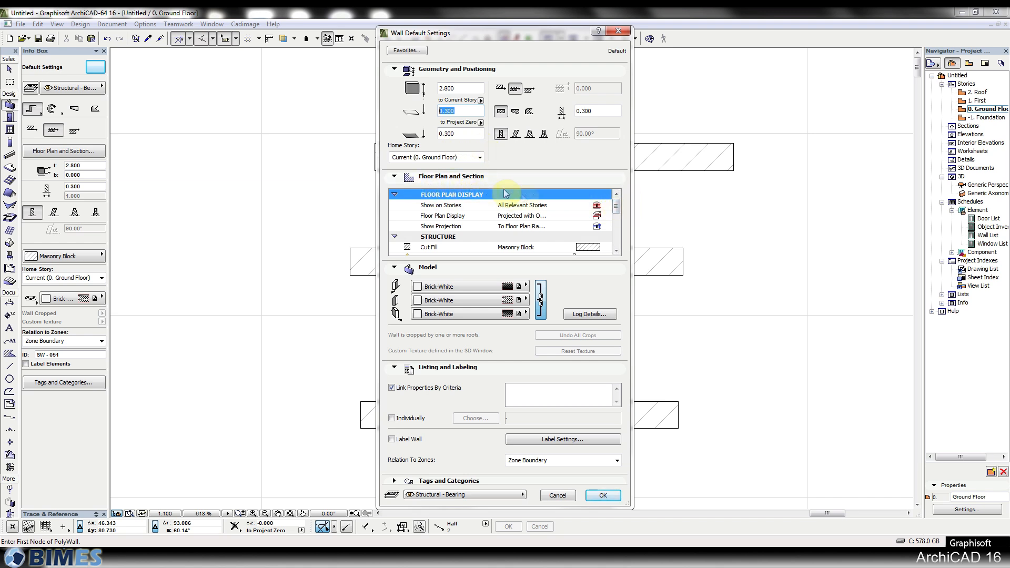
click(618, 207)
drag(619, 208, 617, 225)
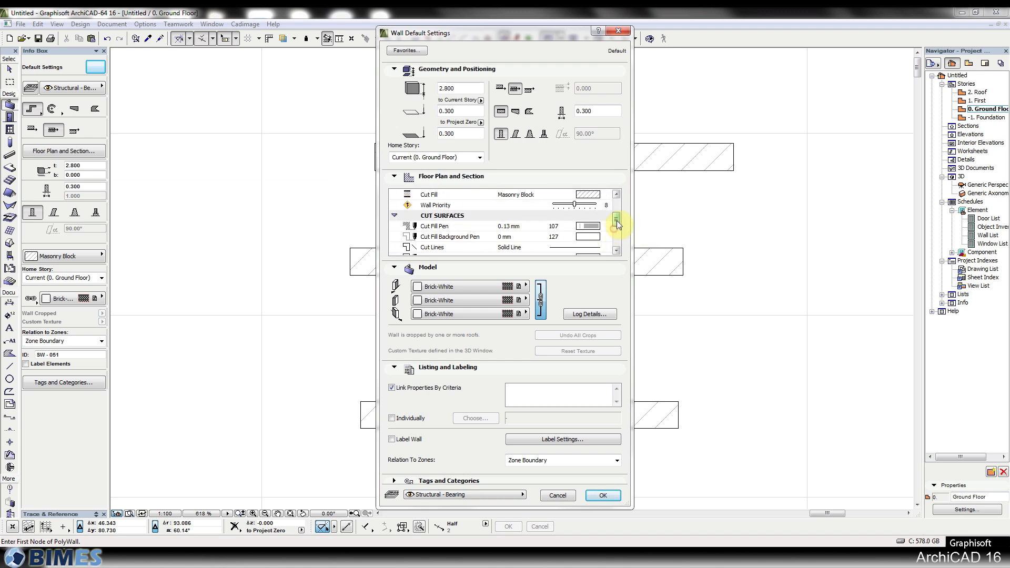
click(590, 196)
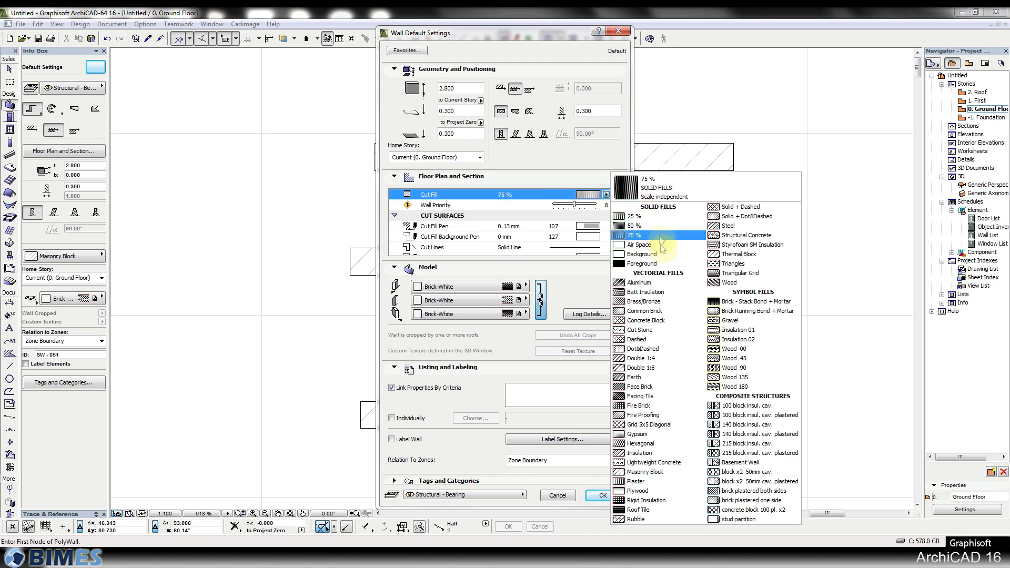
click(773, 311)
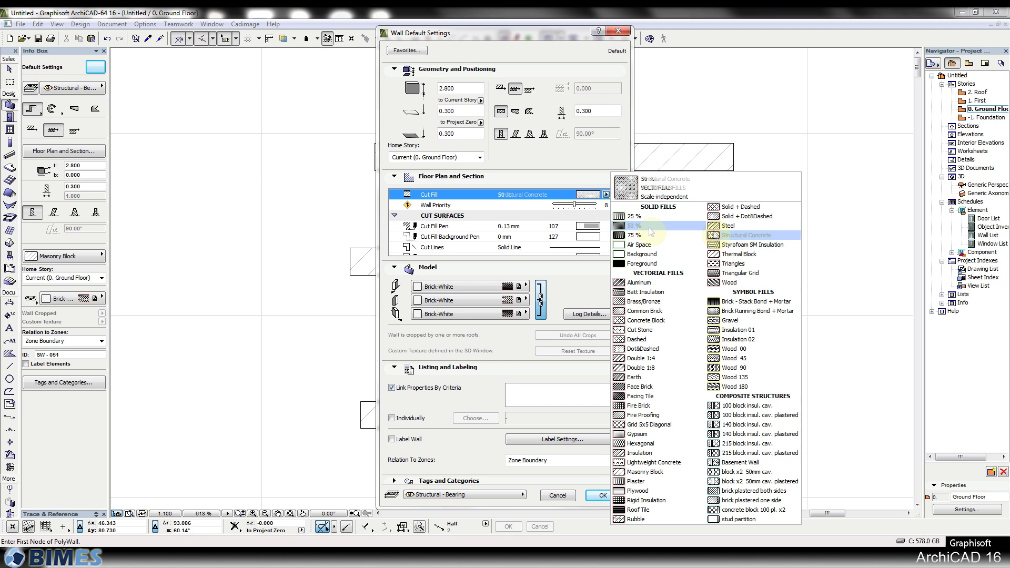
click(521, 214)
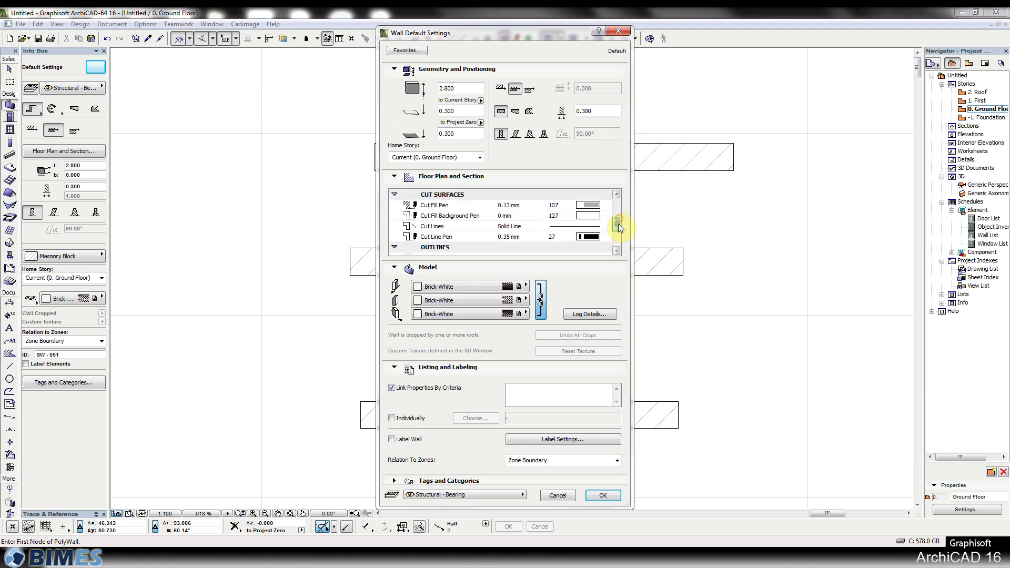
drag(619, 223, 618, 241)
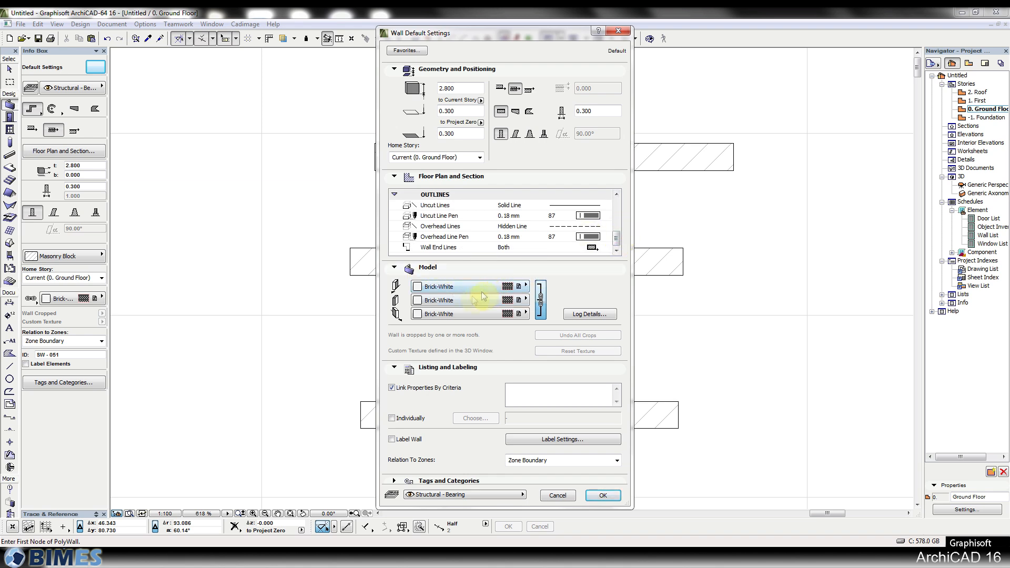
Step: Unlink the three wall surface materials and set only the middle one to Paint-10
click(452, 286)
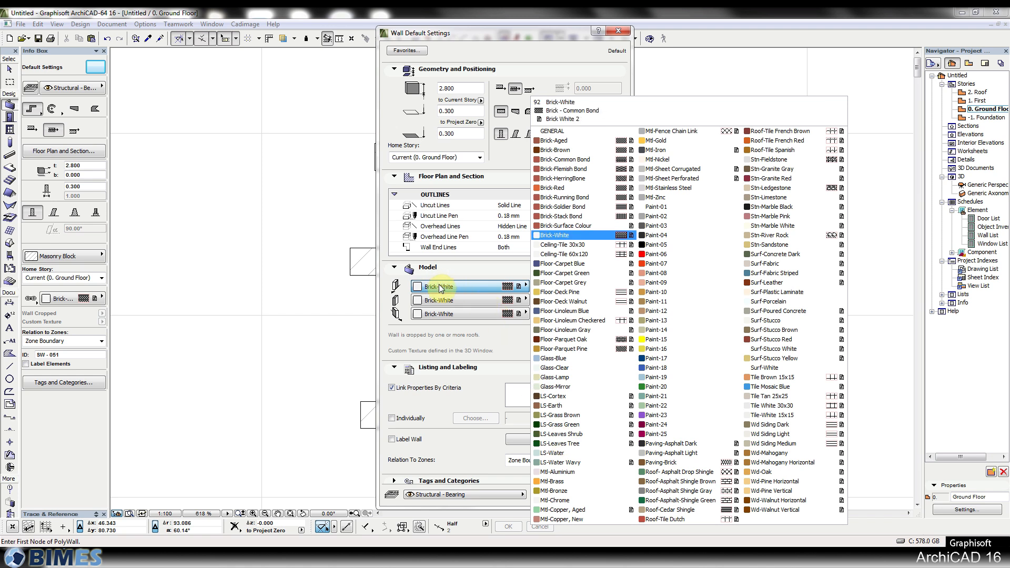
click(397, 300)
click(541, 299)
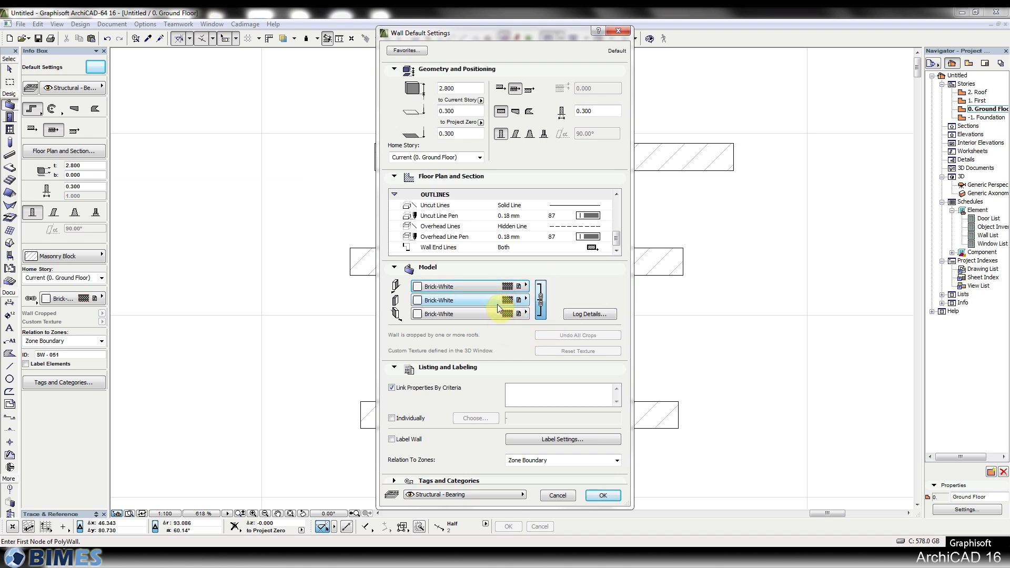
click(525, 286)
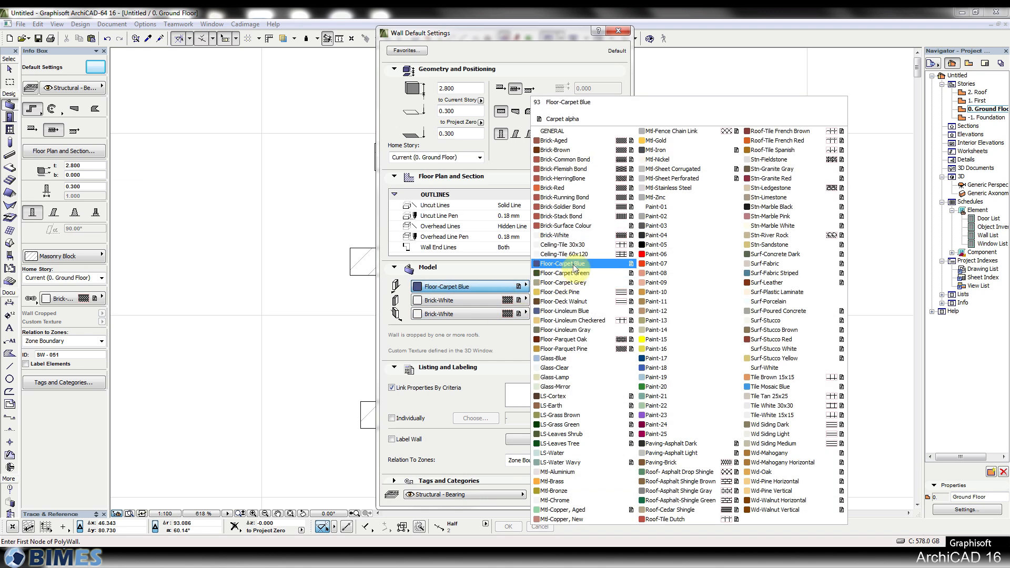
click(480, 300)
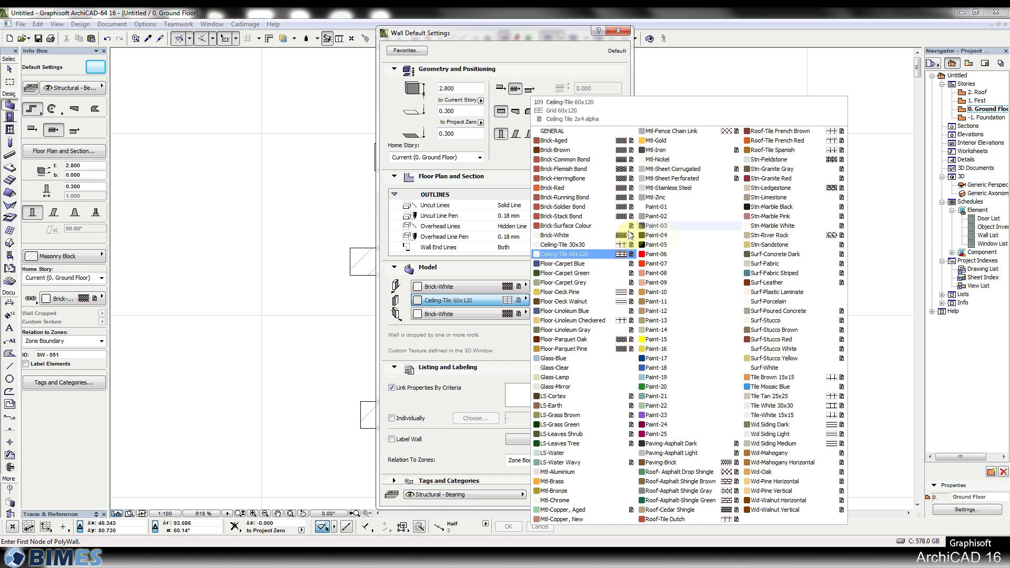
click(656, 292)
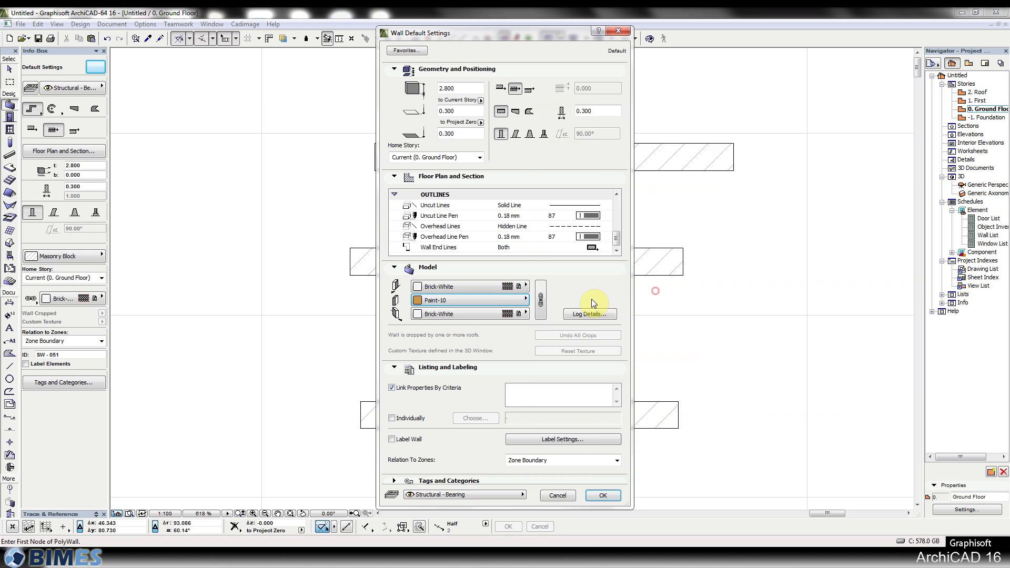
Step: Relink the three wall surface materials, set them all to Brick-White and accept the wall default settings
click(543, 293)
click(542, 295)
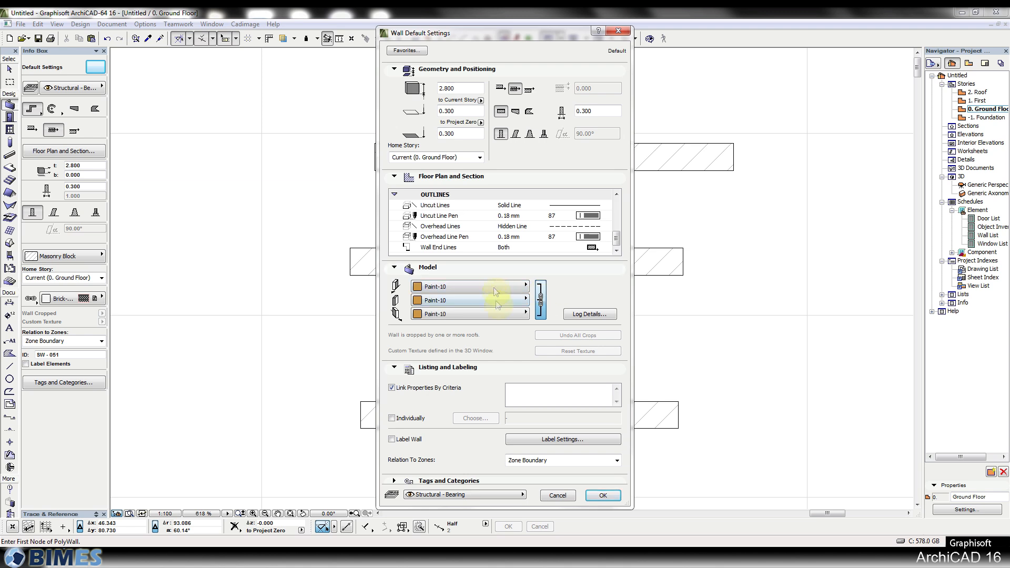
click(485, 286)
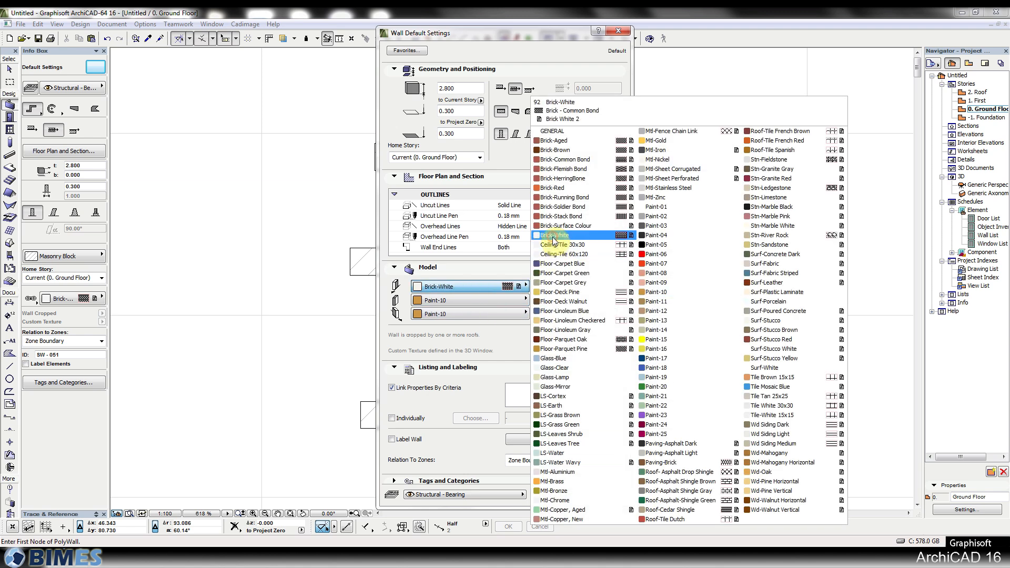
click(553, 237)
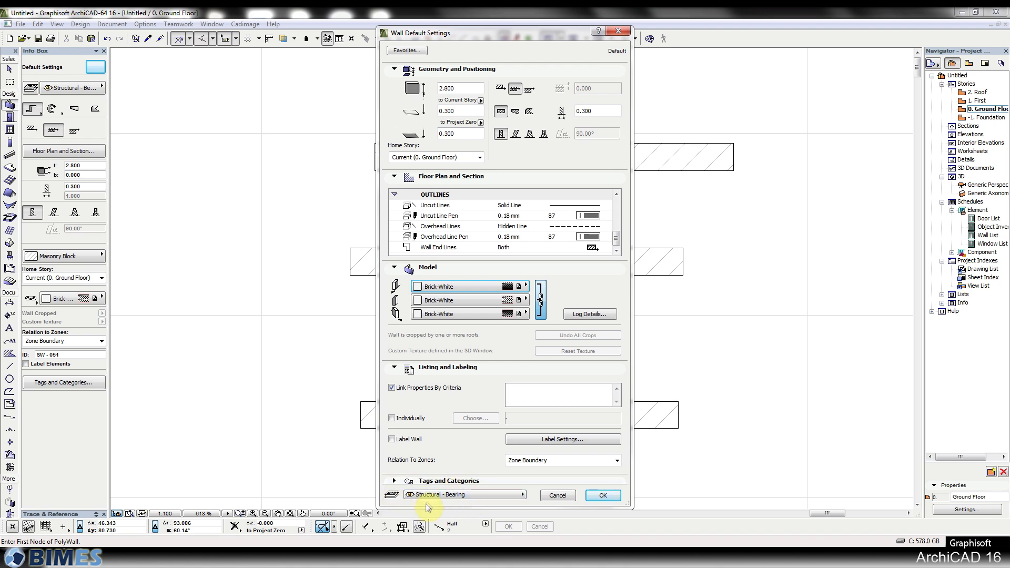
click(616, 237)
drag(615, 237, 615, 207)
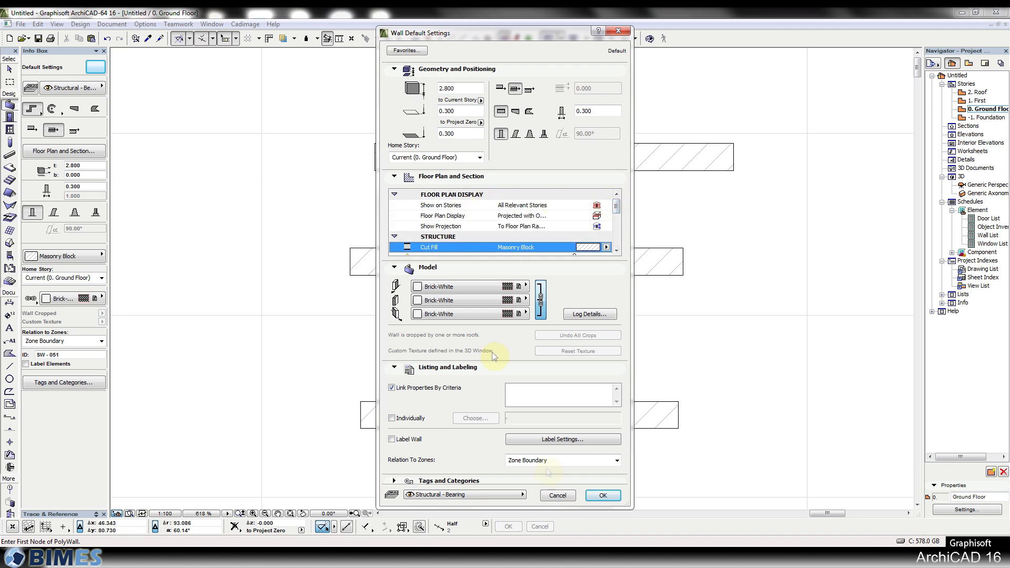
click(602, 495)
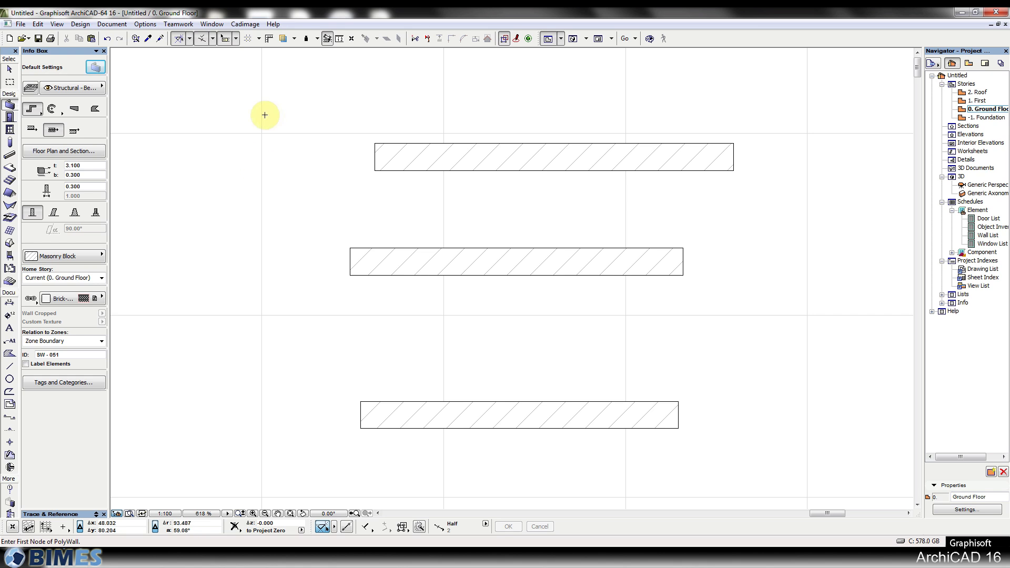
Step: Delete all the sample walls lying outside the structural grid on the ground floor plan
scroll(299, 126, down, 2)
scroll(489, 126, down, 2)
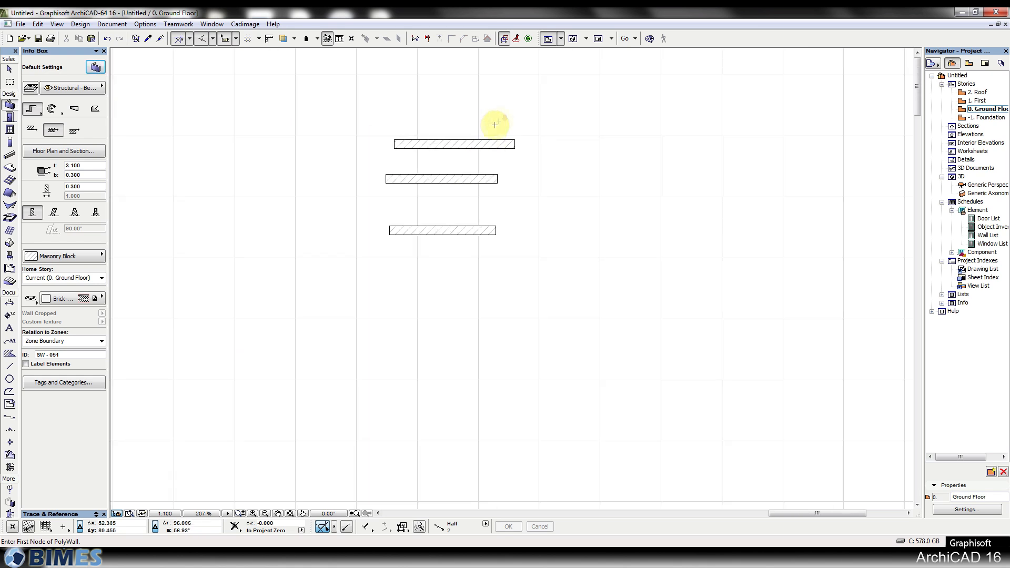
scroll(494, 125, down, 4)
middle_drag(529, 286, 507, 196)
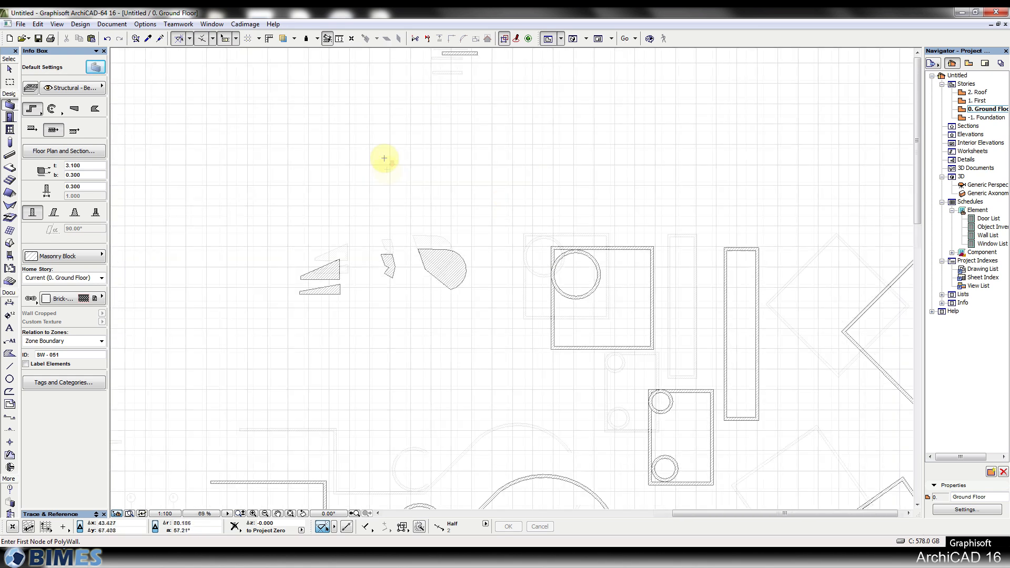
scroll(388, 170, down, 4)
key(Escape)
drag(883, 162, 334, 418)
key(Delete)
drag(253, 271, 153, 334)
key(Delete)
drag(462, 67, 351, 177)
key(Delete)
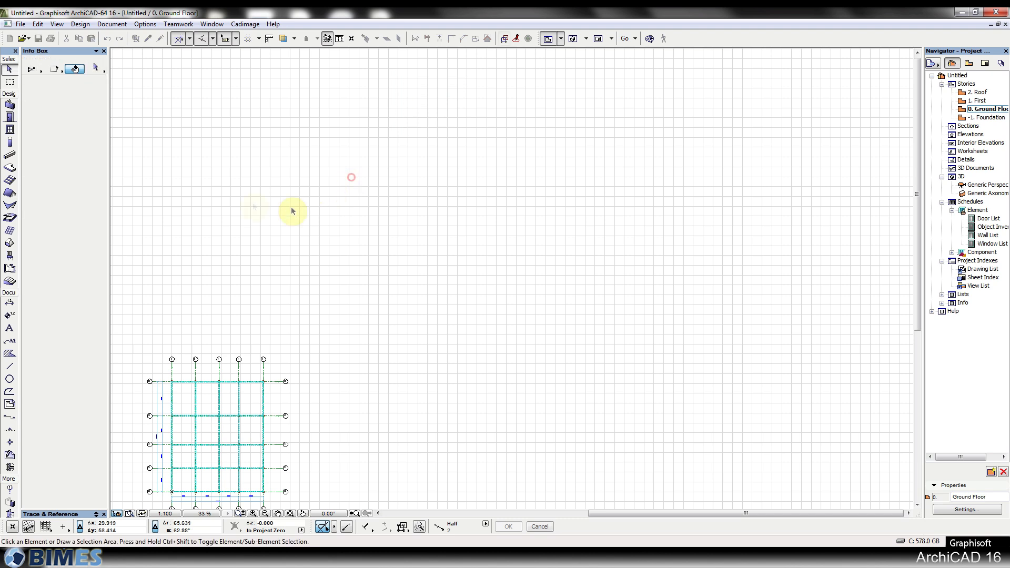
Step: Draw a straight horizontal wall above the structural grid, from near axis 1 to just short of axis 5
click(9, 104)
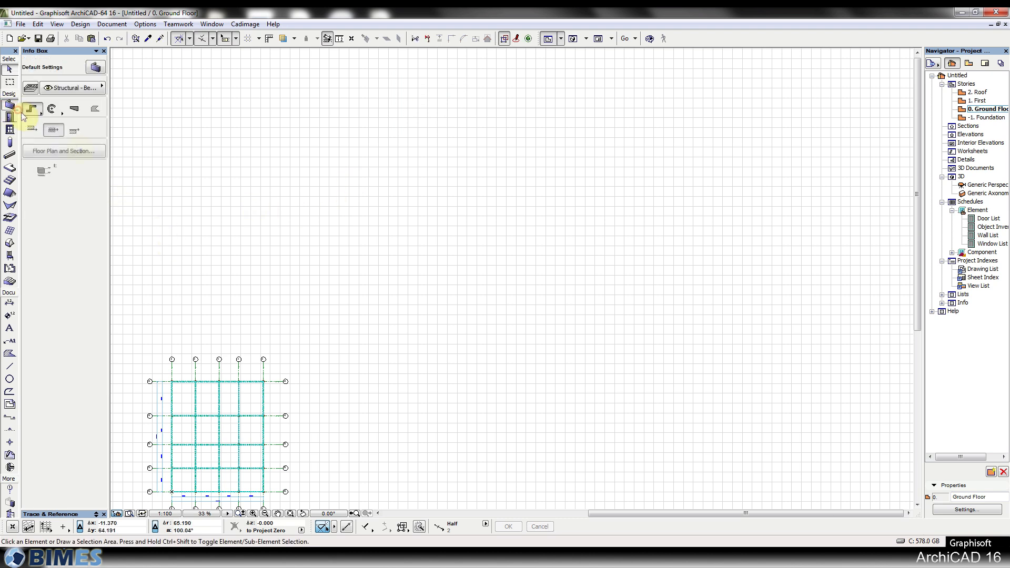
scroll(292, 284, up, 3)
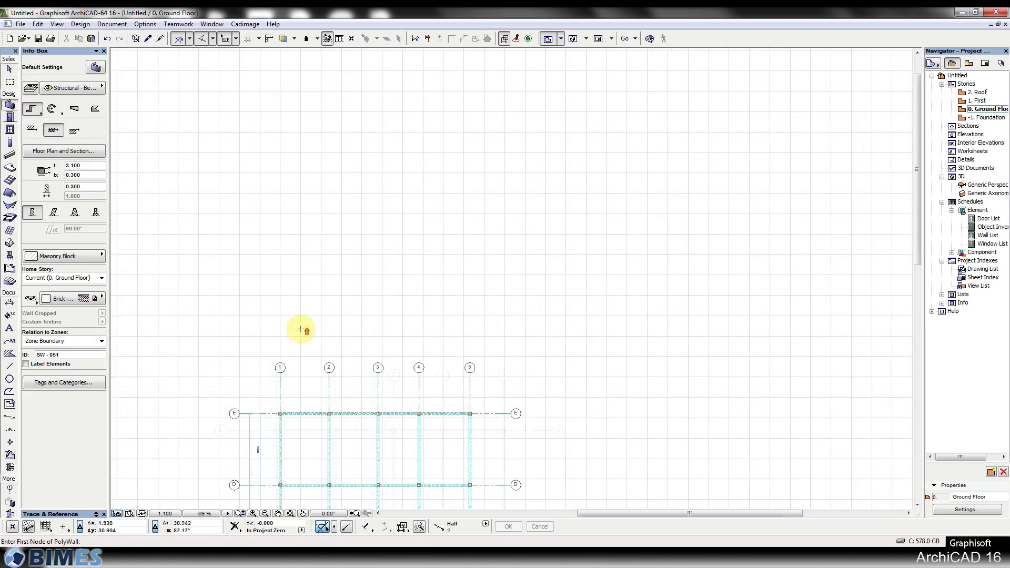
scroll(300, 329, up, 2)
click(261, 297)
click(571, 297)
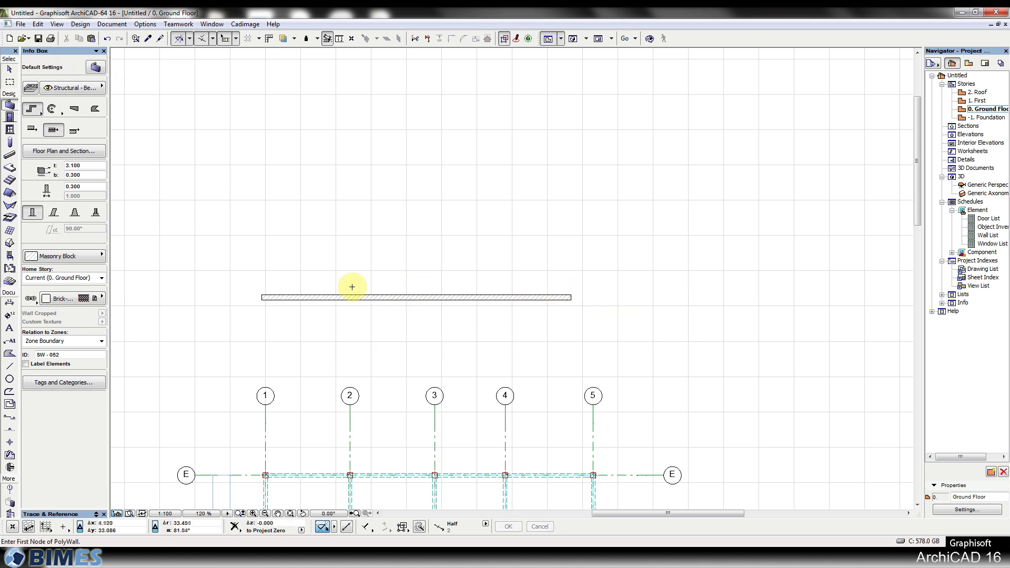
Step: Set the new wall's bottom elevation to 0 and its top elevation to 3.000
shift+click(340, 298)
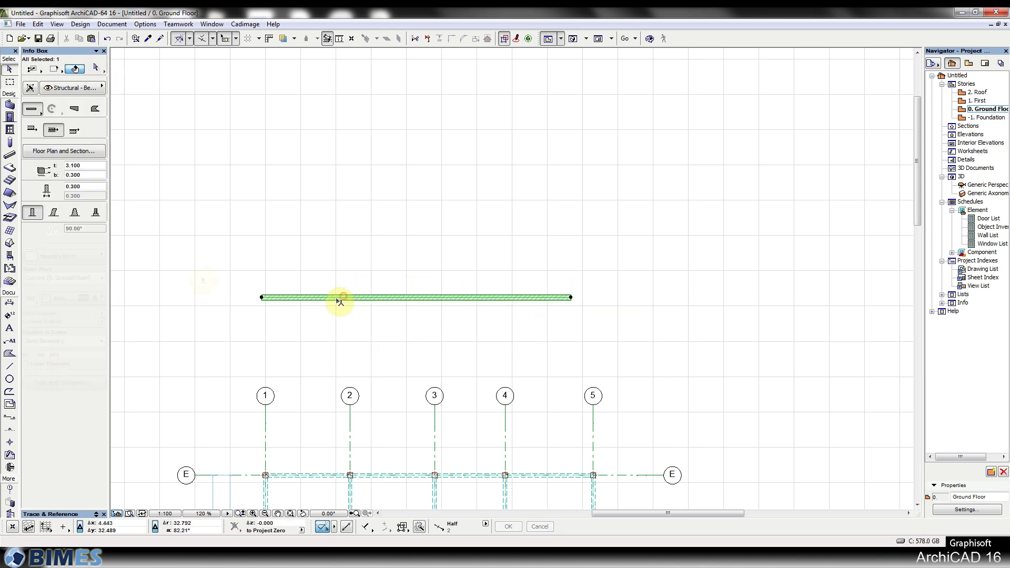
click(80, 175)
text(0)
key(Return)
click(88, 167)
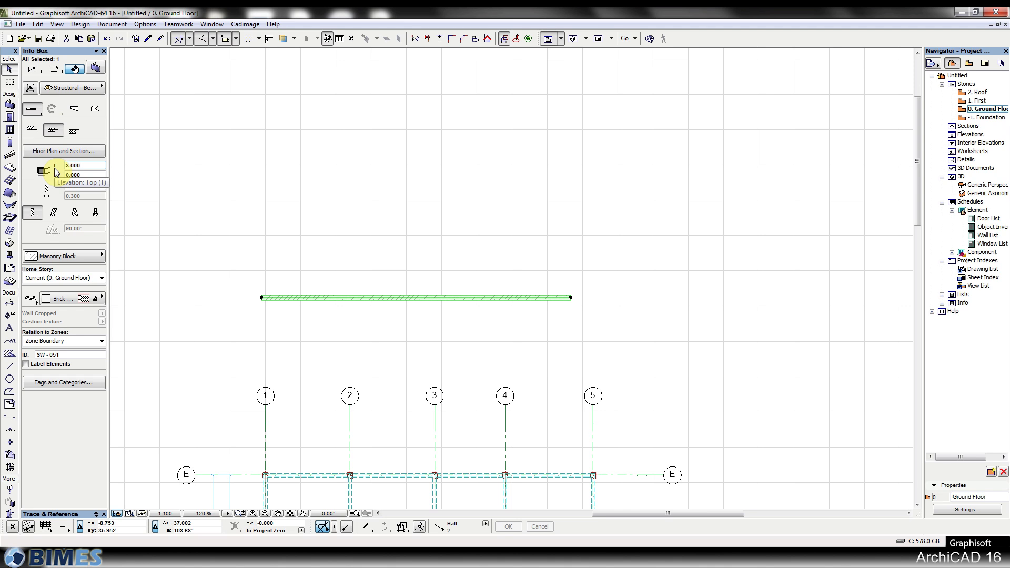
click(426, 243)
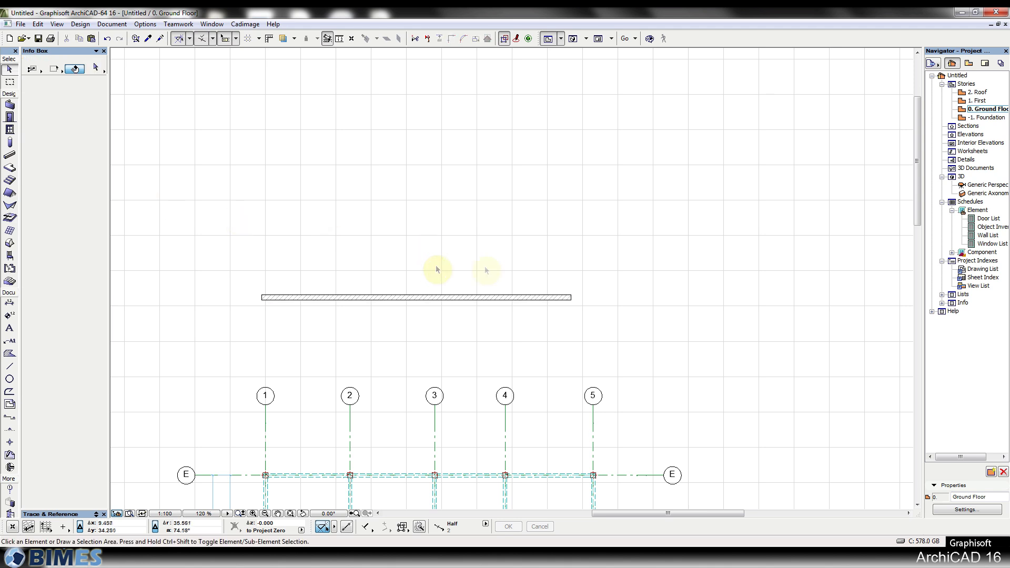
Step: Examine the elevations and heights of the Ground Floor and First stories in Story Settings and return to the Ground Floor plan
click(80, 24)
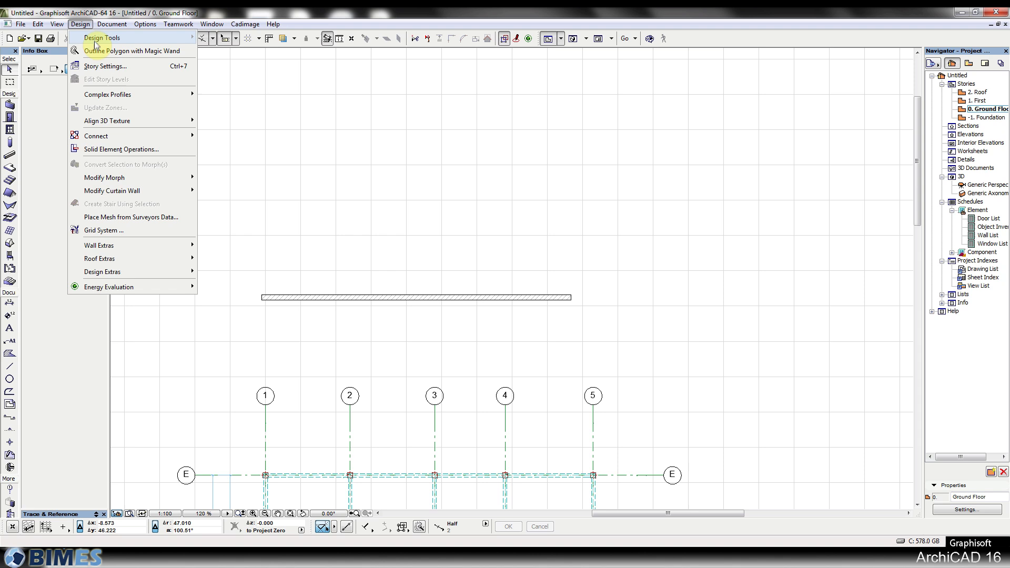
mouse_move(101, 42)
click(107, 66)
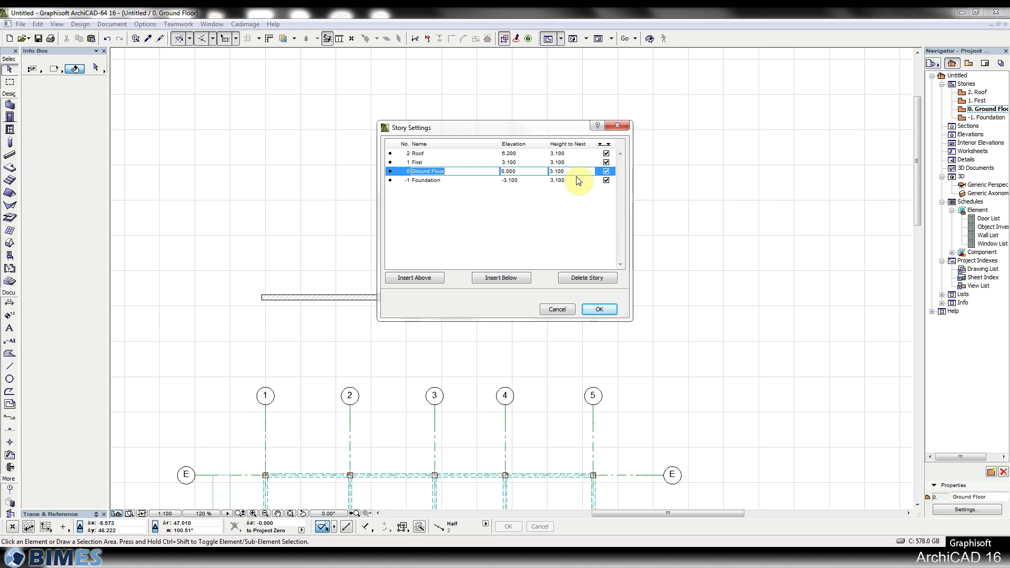
click(525, 170)
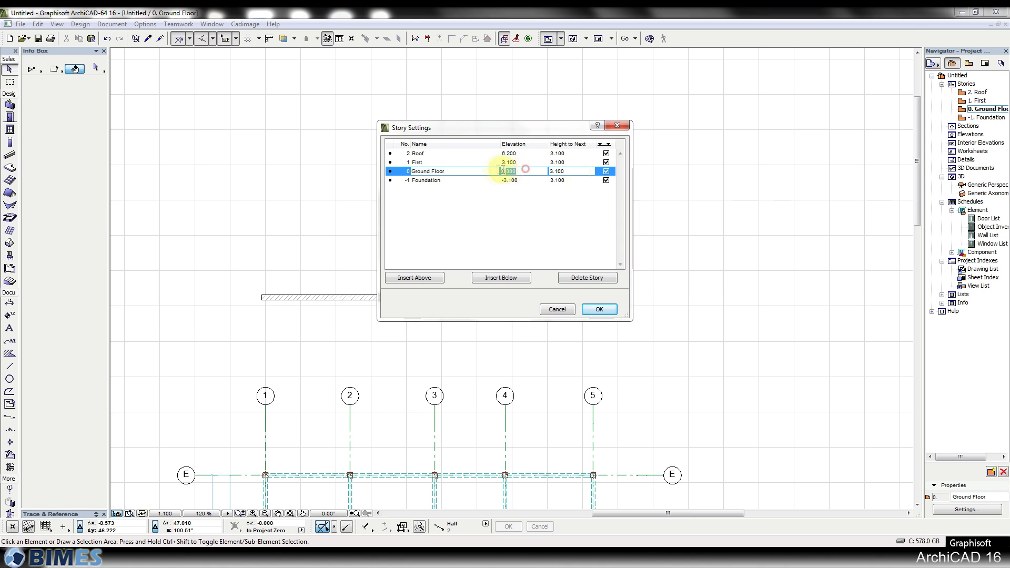
click(570, 171)
click(518, 163)
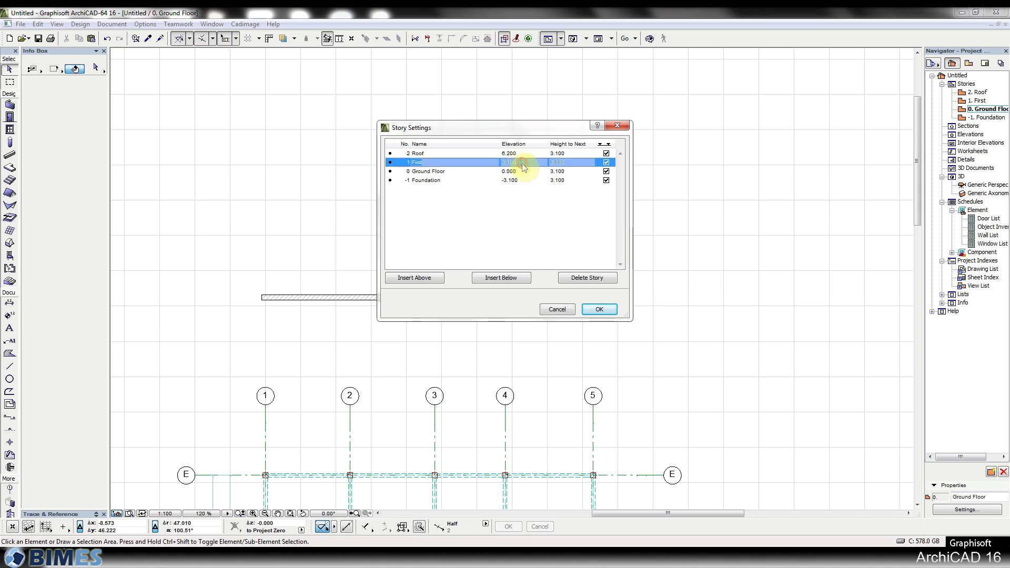
click(599, 309)
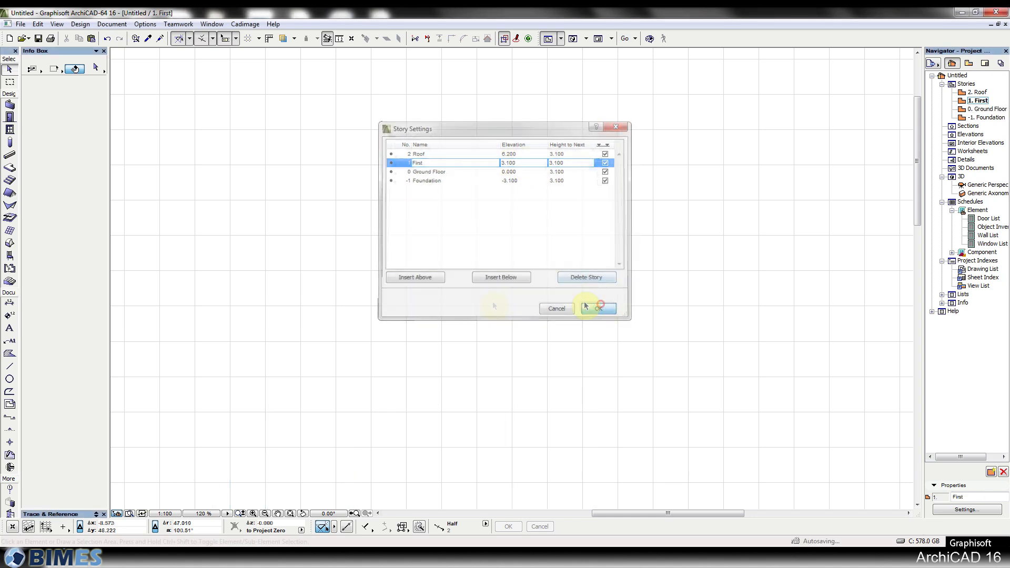
key(ctrl+Down)
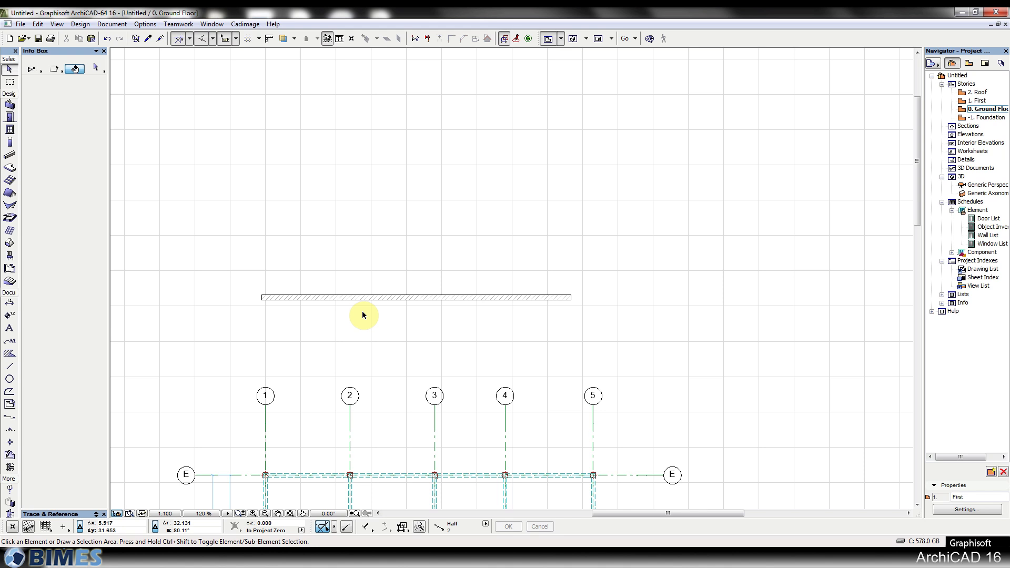
Step: Draw a parallel wall of similar length above the first, with bottom elevation 0 and top elevation 6.000, and open the First story plan
click(10, 104)
click(87, 175)
text(00)
click(87, 166)
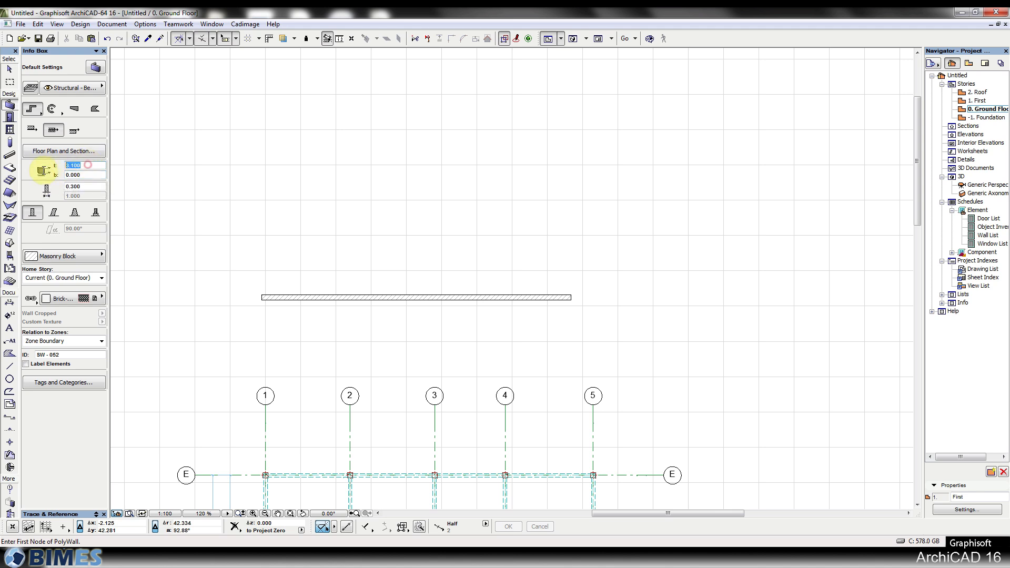
text(6)
key(Return)
click(258, 249)
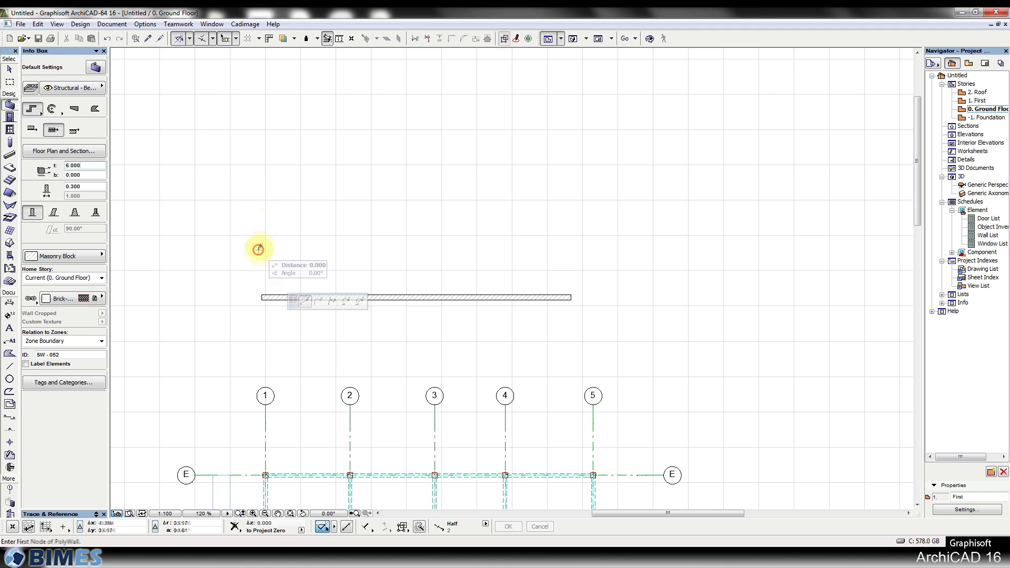
double_click(573, 248)
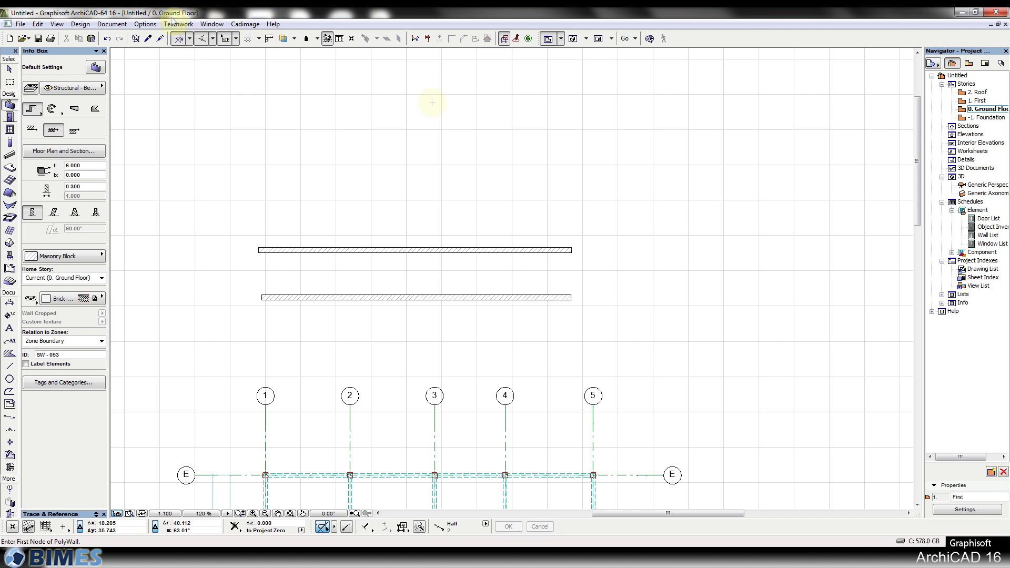
double_click(976, 100)
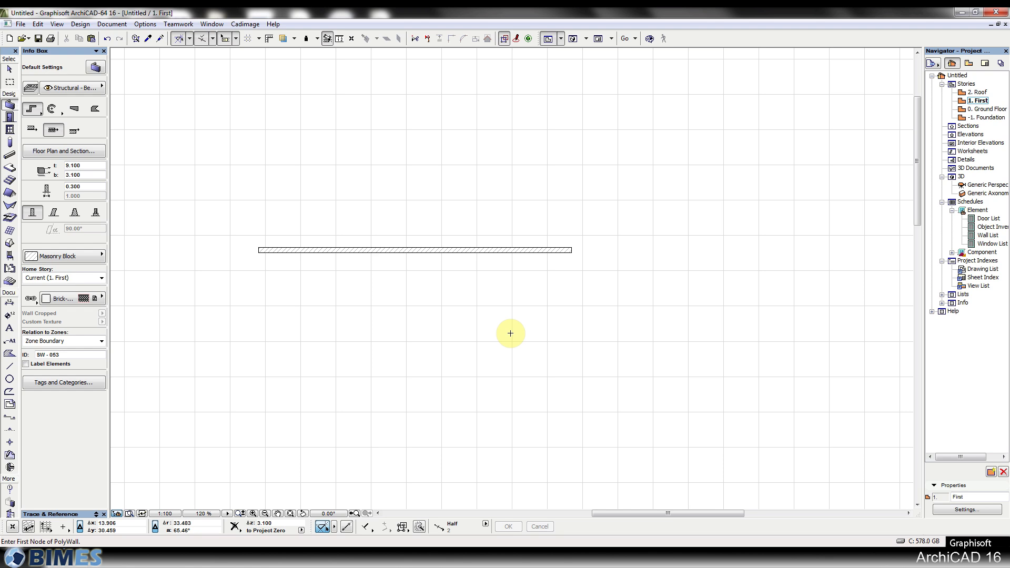
Step: Open the 3D view and compare the heights of the two new parallel walls by selecting each one in turn
key(F3)
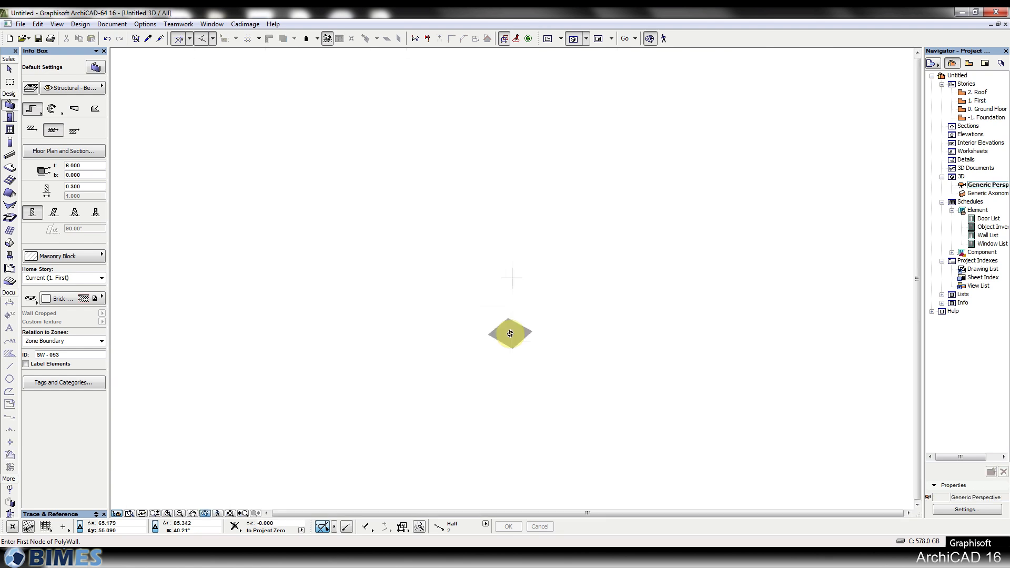
click(232, 514)
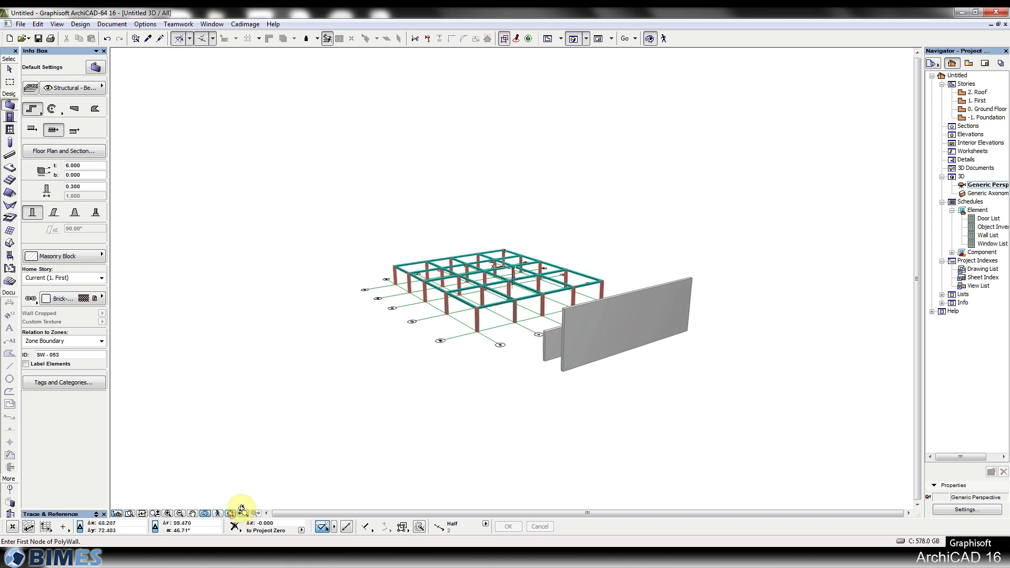
shift+middle_drag(542, 343, 771, 284)
scroll(630, 269, up, 5)
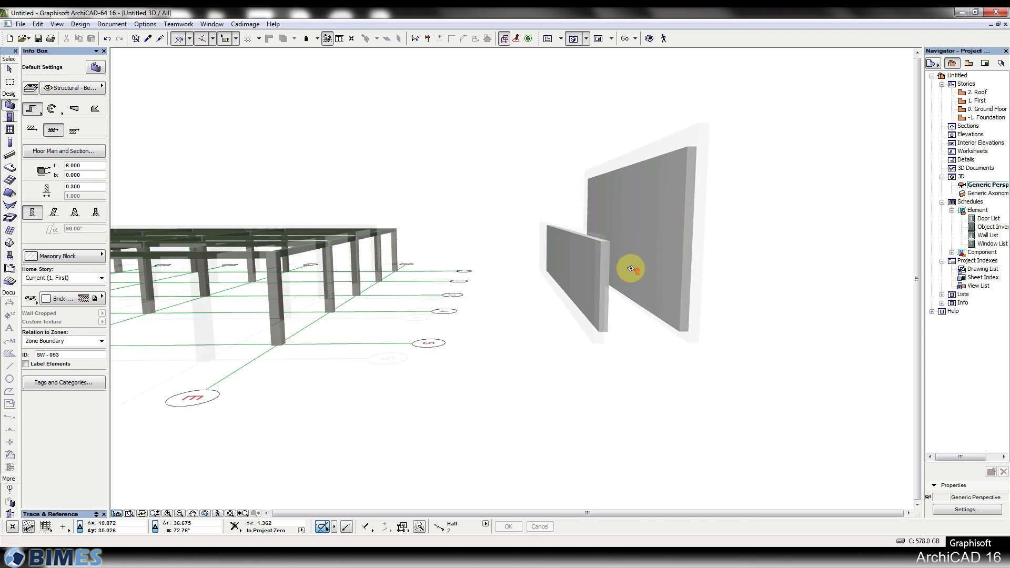
scroll(613, 284, down, 3)
click(541, 311)
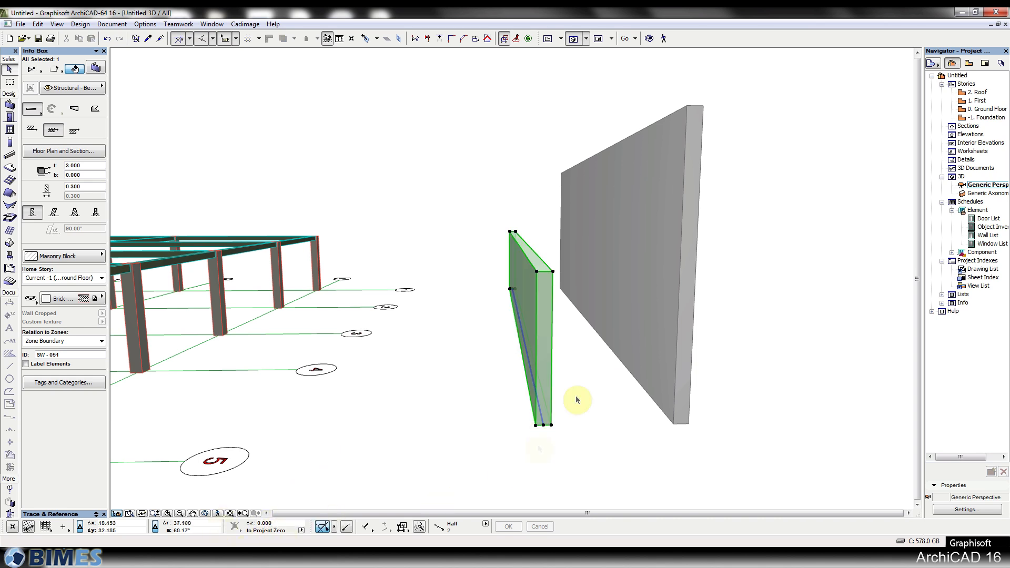
mouse_move(553, 274)
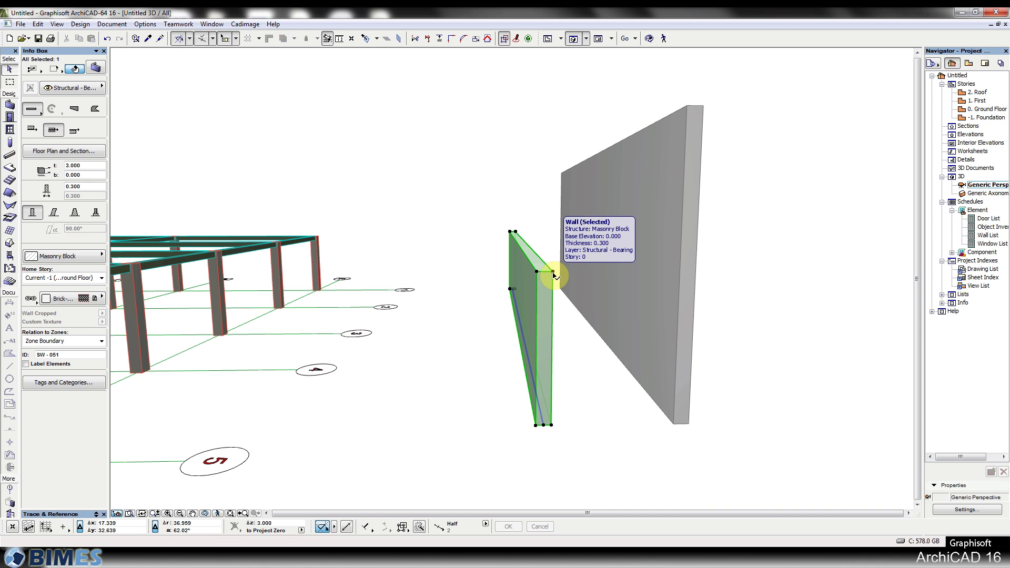
click(647, 200)
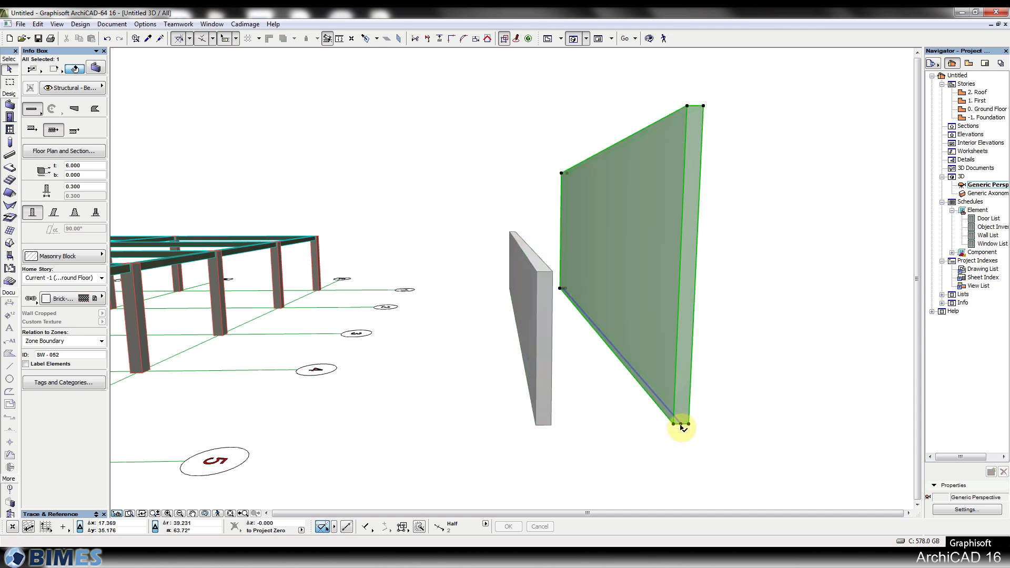
click(704, 106)
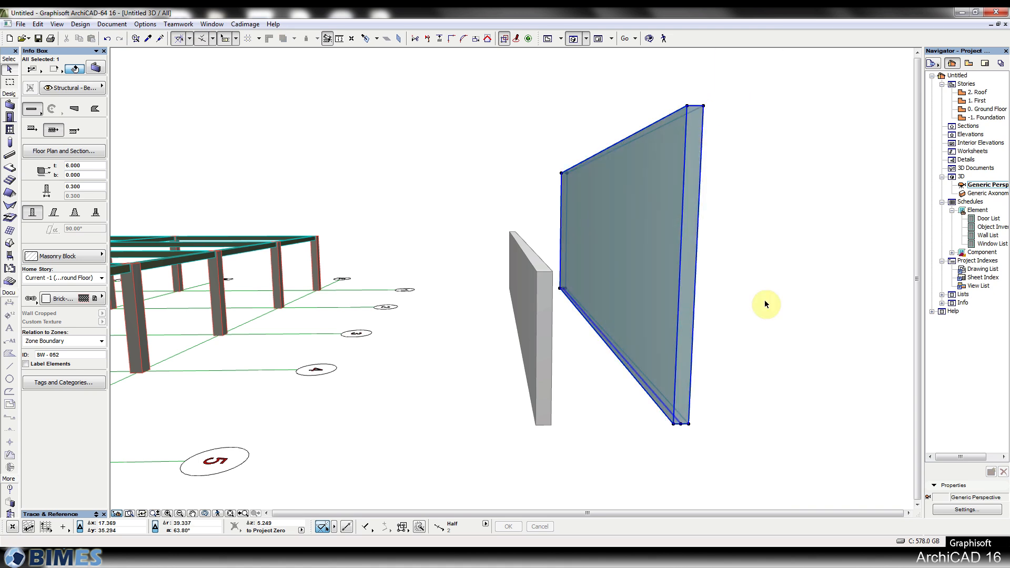
click(806, 283)
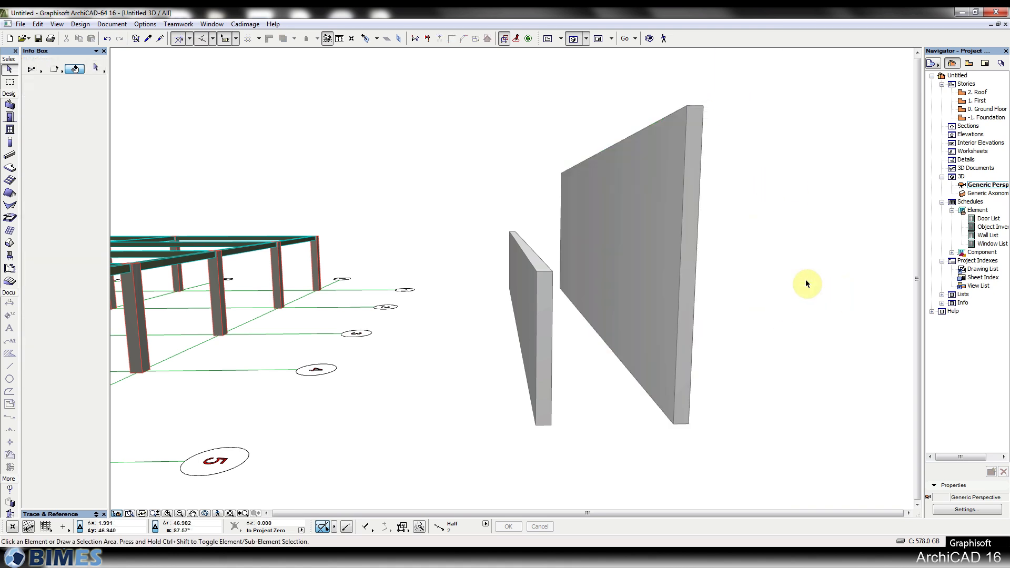
Step: Return to the First story plan and set the 6.000 high wall to show on Home Story Only
key(F2)
scroll(378, 311, down, 1)
middle_drag(379, 311, 466, 219)
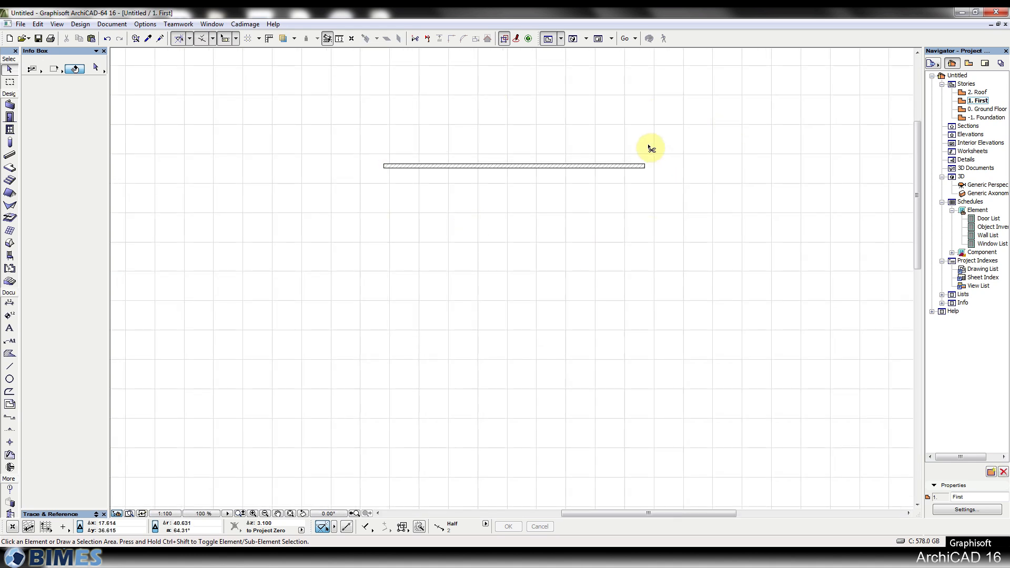
click(643, 165)
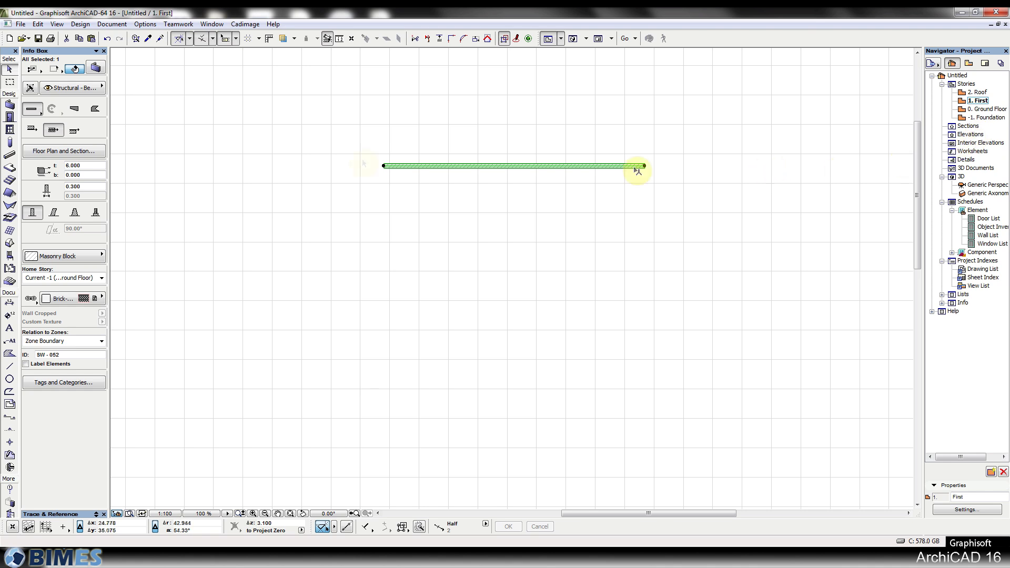
click(95, 69)
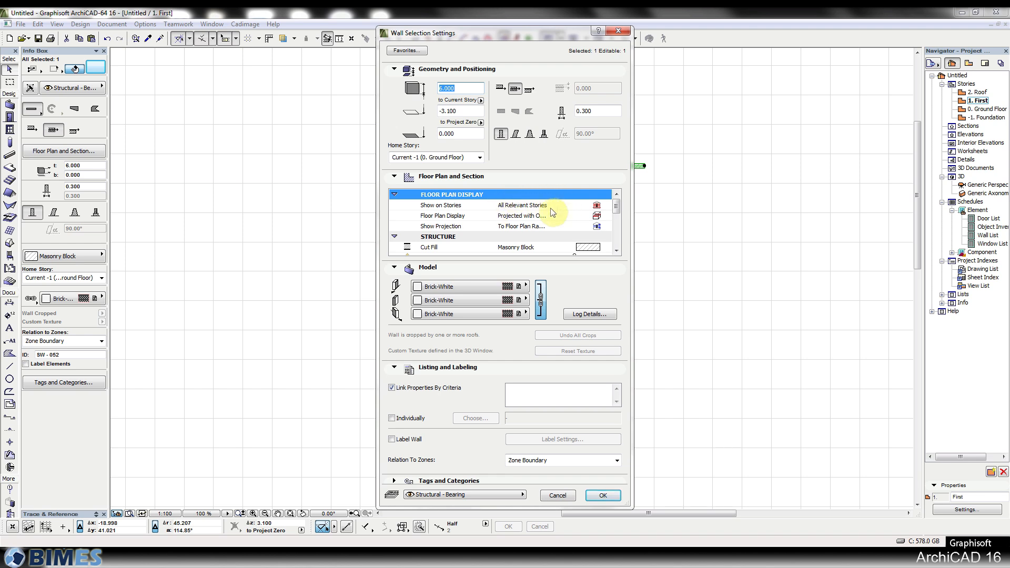
click(606, 205)
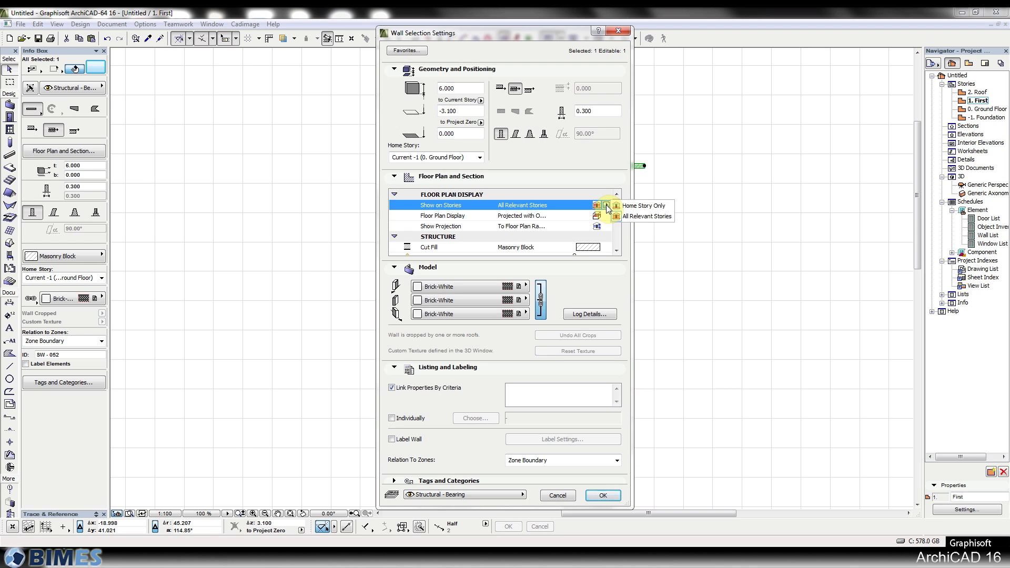
click(637, 209)
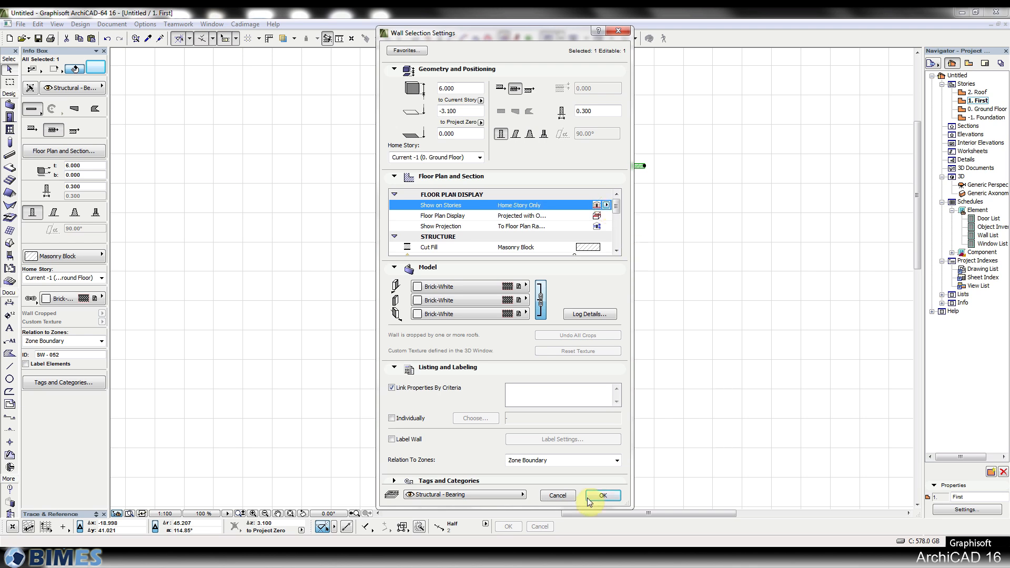
click(600, 497)
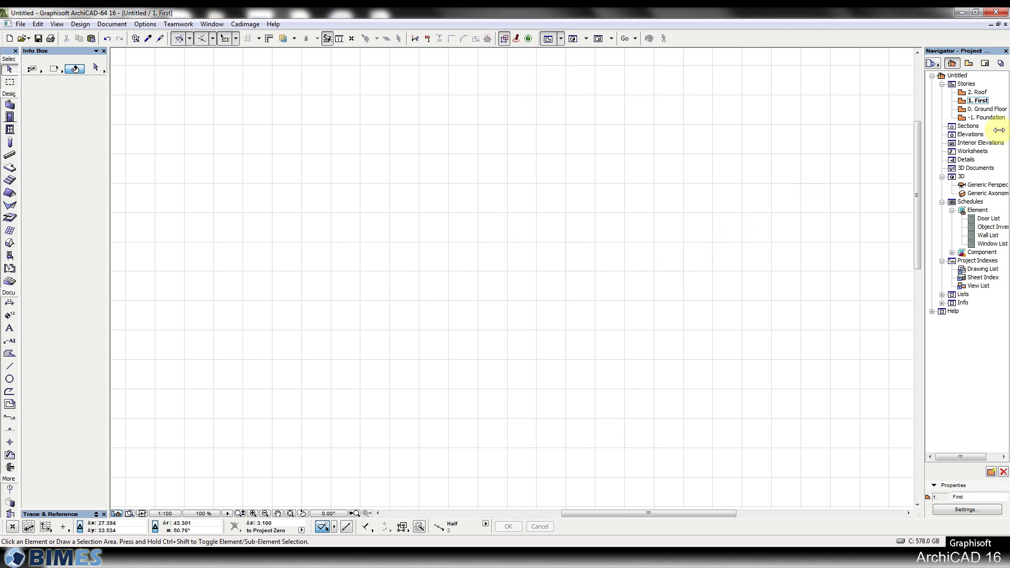
Step: Open the Ground Floor plan and check the taller wall's elevations there and its appearance in 3D
double_click(994, 110)
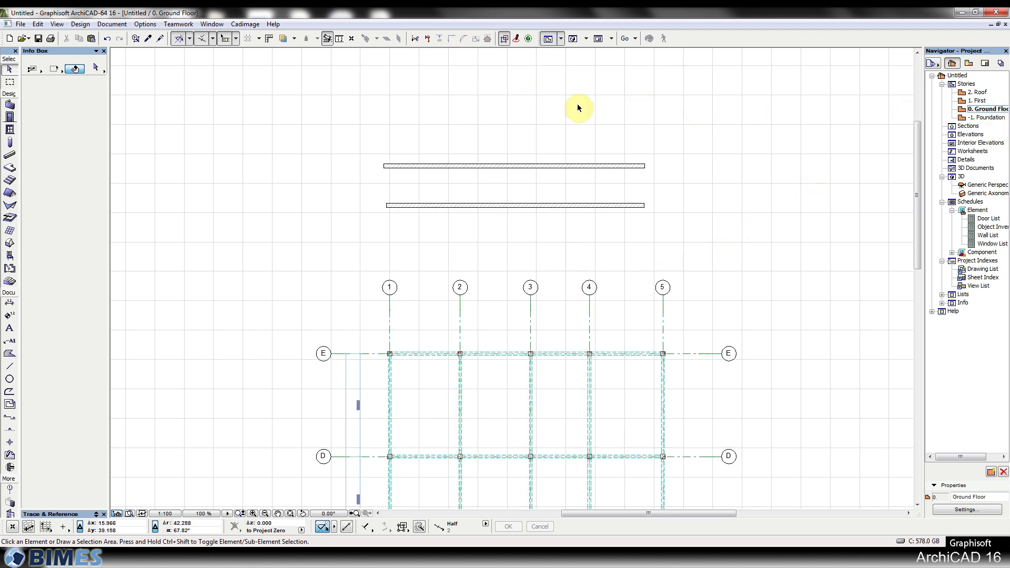
click(497, 168)
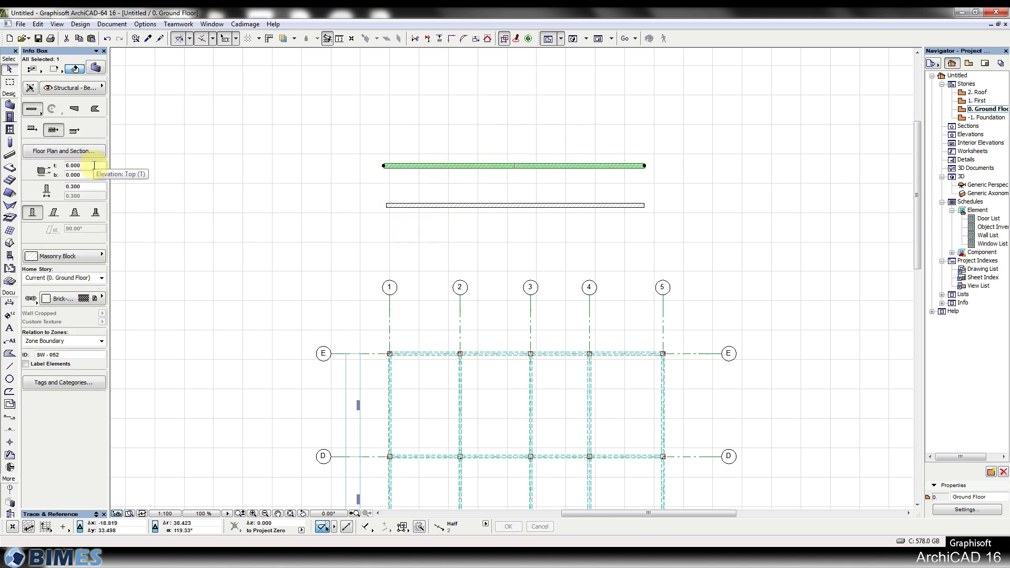
key(Escape)
key(F3)
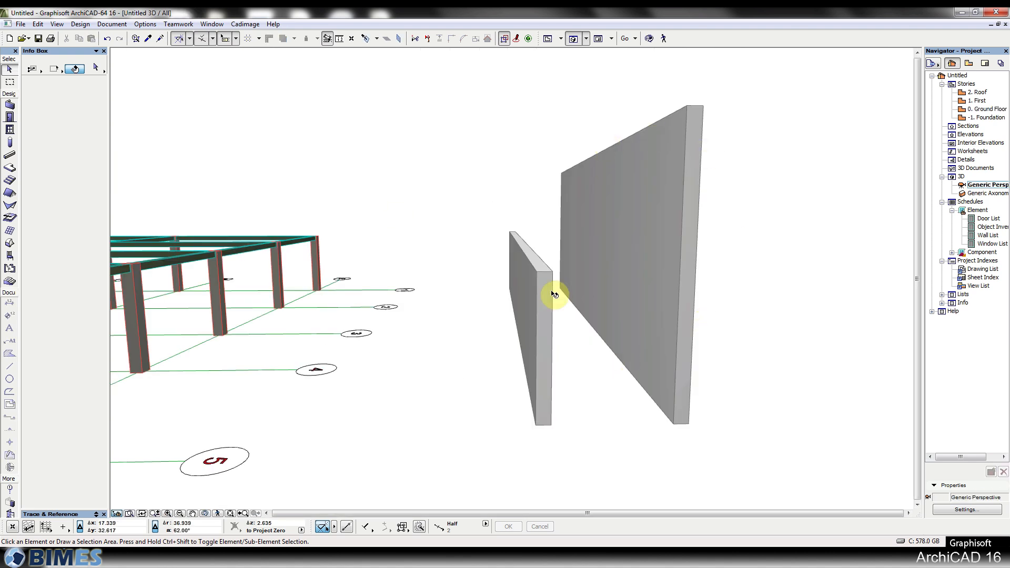
Step: Return to the Ground Floor plan and set the taller wall to show on All Relevant Stories
key(F2)
click(548, 166)
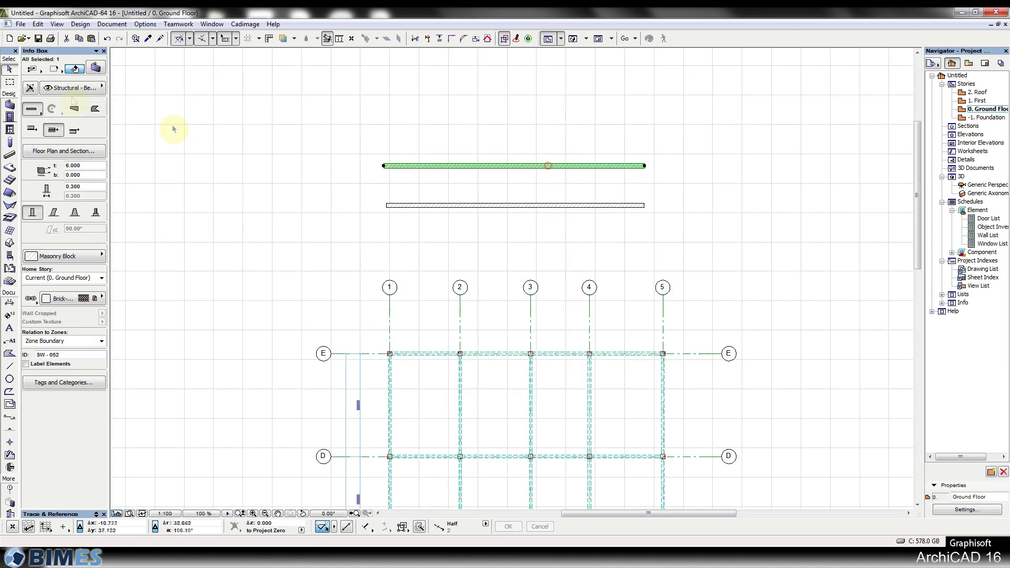
click(96, 67)
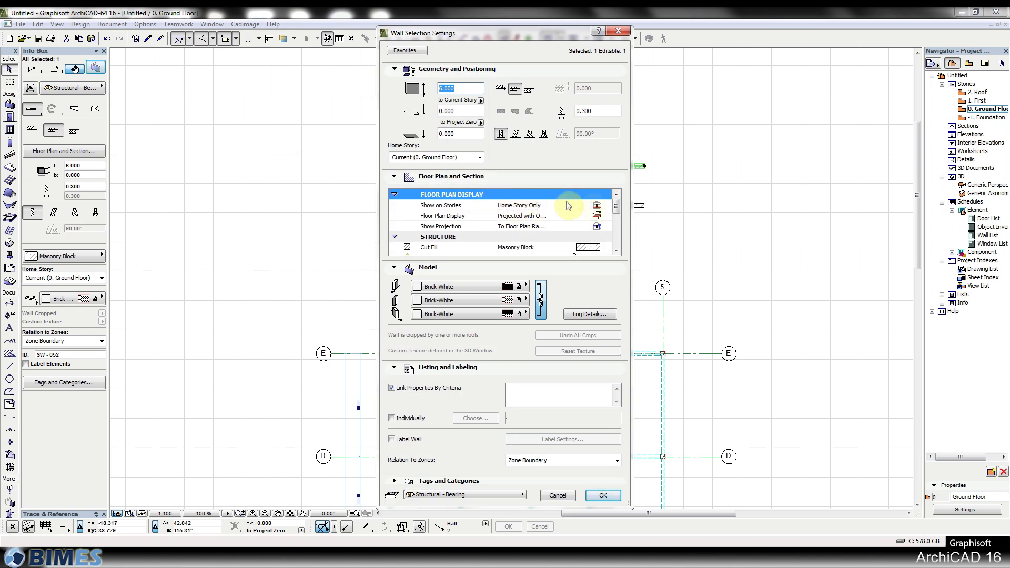
click(605, 206)
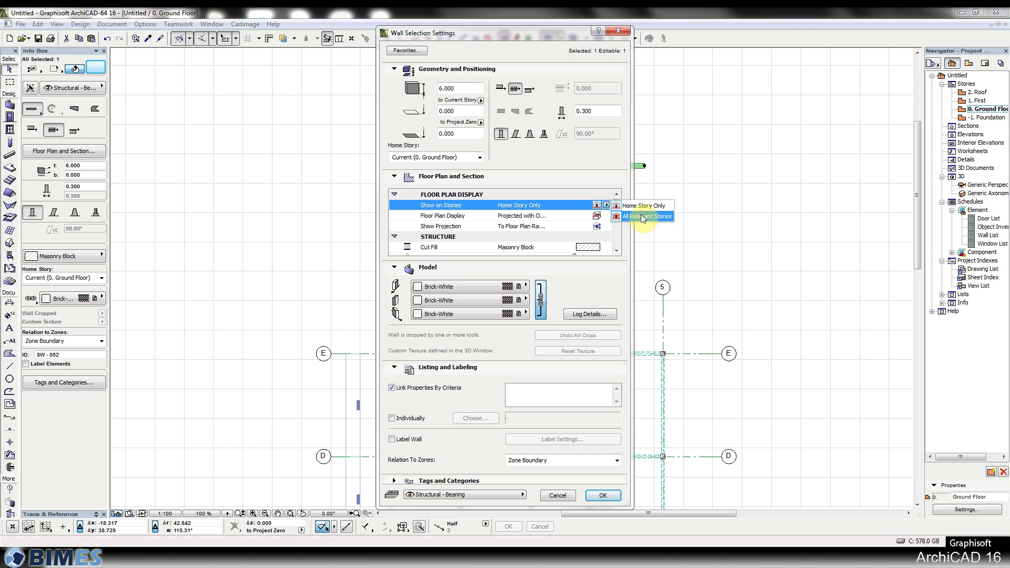
click(643, 216)
click(603, 495)
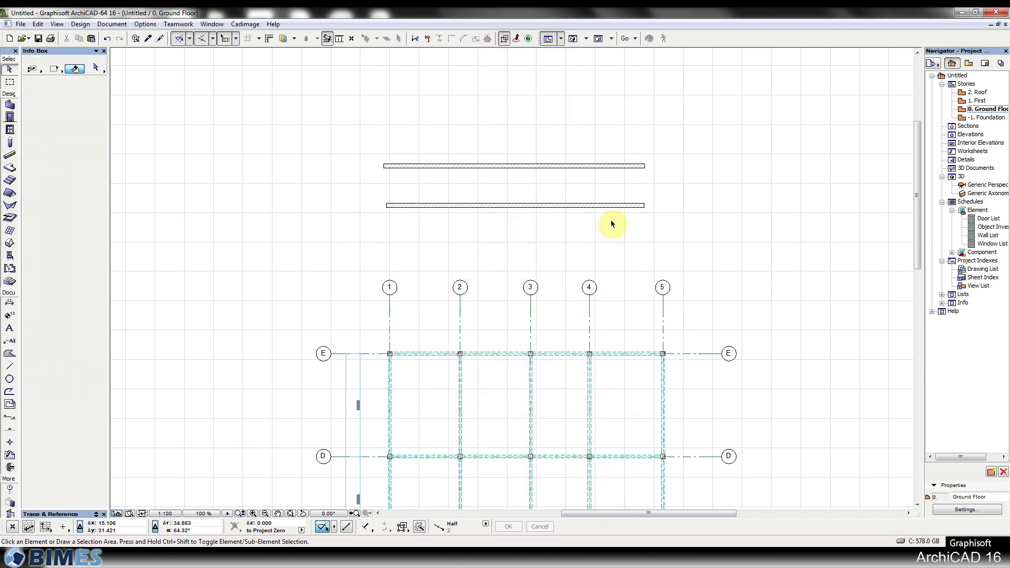
Step: Compare the walls displayed on the First and Ground Floor plans and check the taller wall on the Ground Floor
key(ctrl+Up)
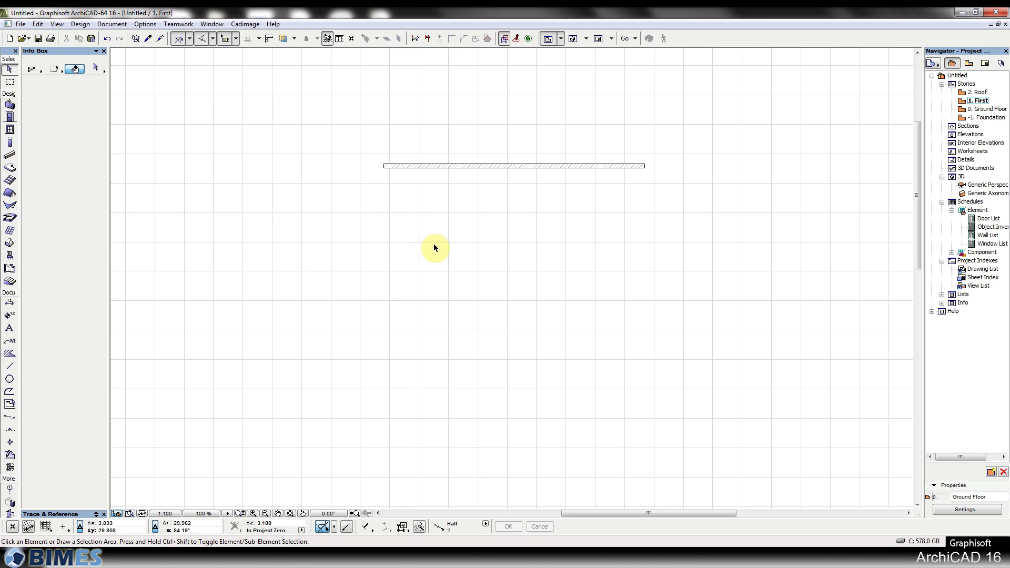
key(ctrl+Down)
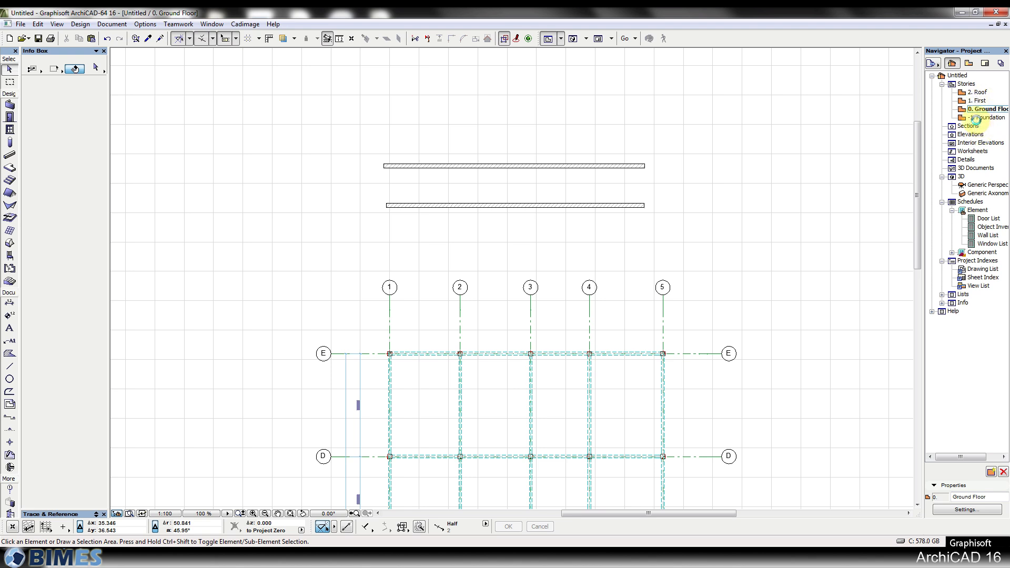
key(ctrl+Up)
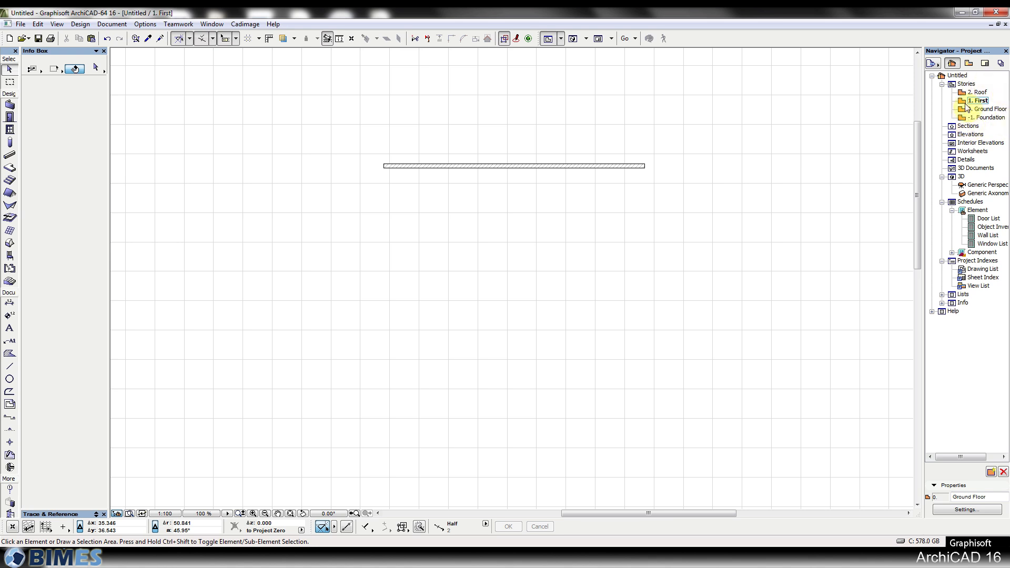
key(ctrl+Down)
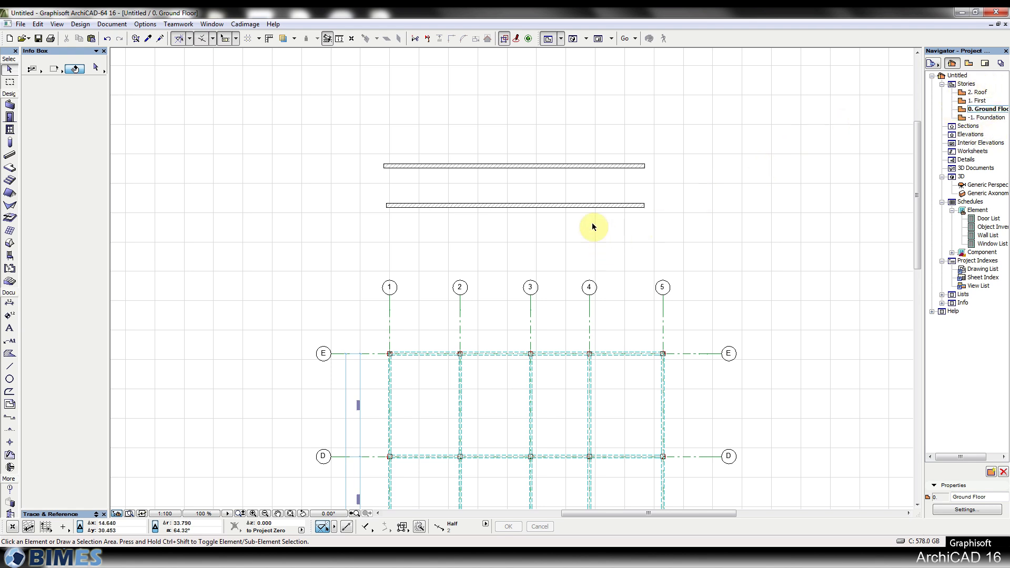
scroll(507, 181, up, 2)
middle_drag(502, 179, 479, 216)
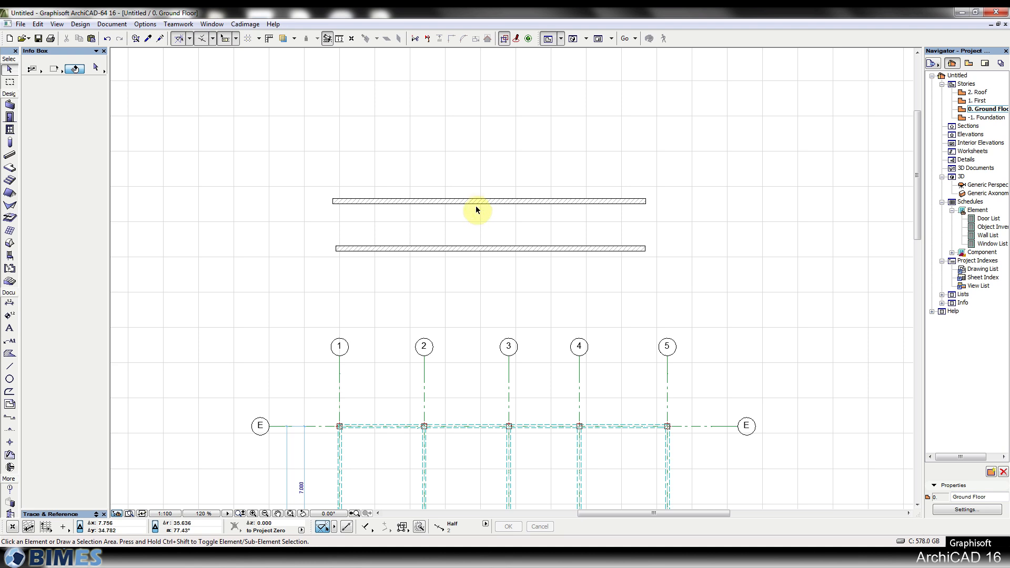
click(480, 203)
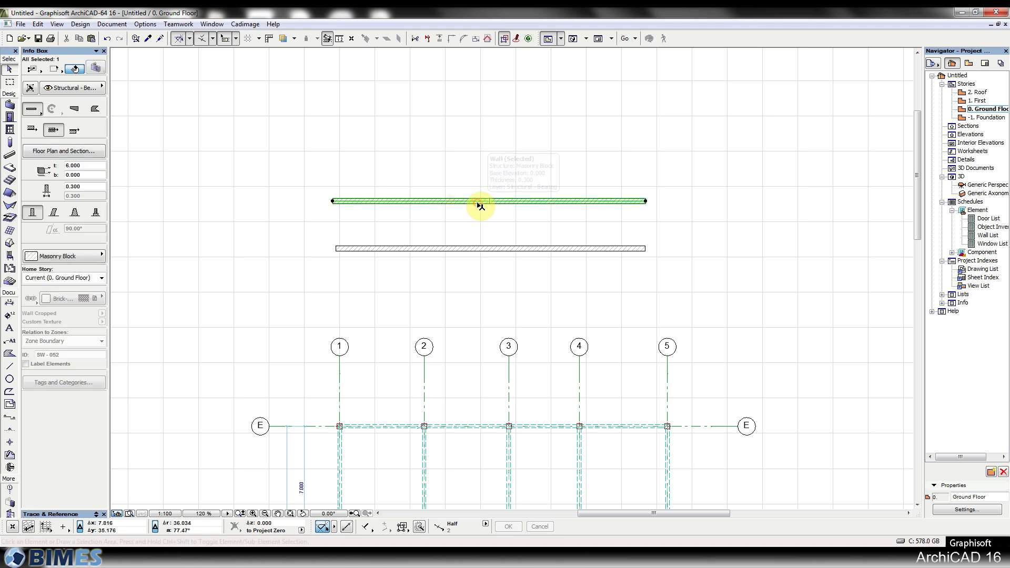
click(312, 196)
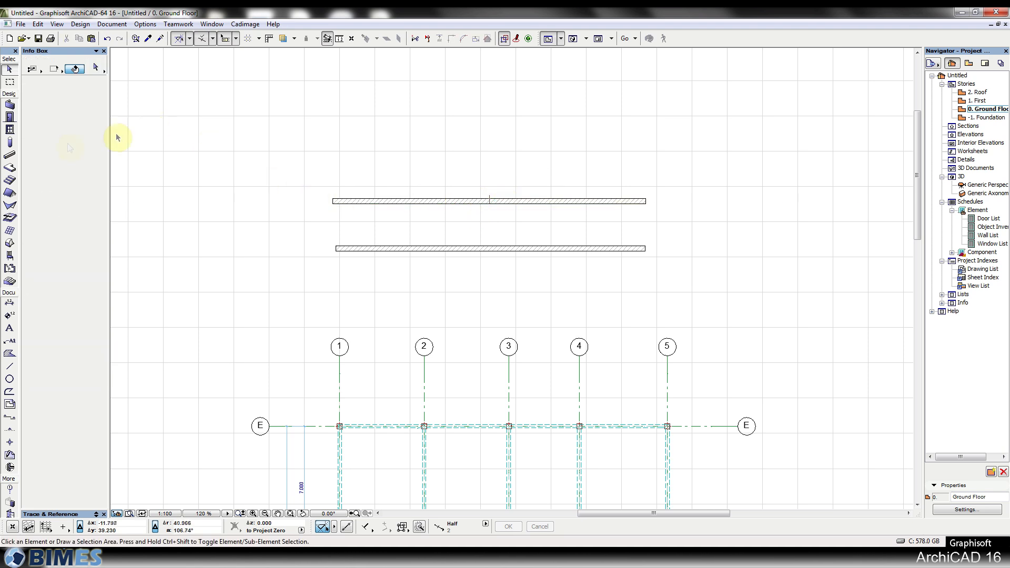
Step: Set the Wall tool's defaults to a slanted profile with a 70° slant angle
click(9, 105)
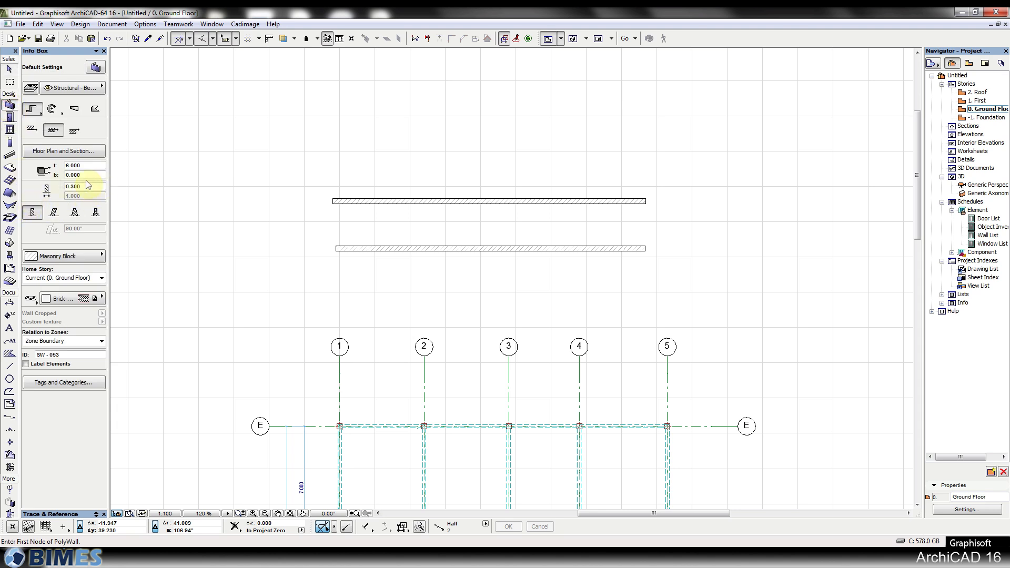
click(53, 214)
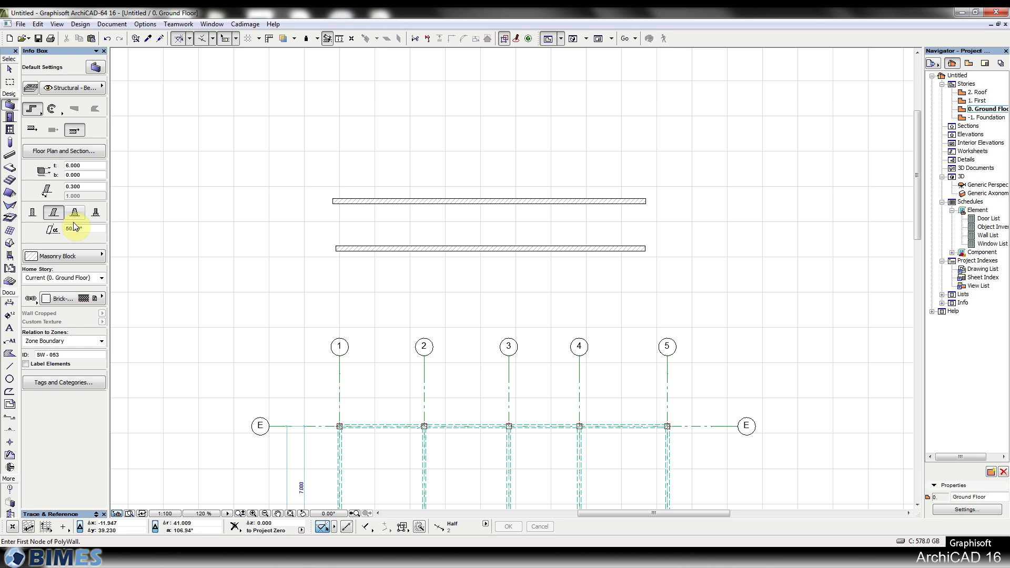
double_click(73, 229)
text(70)
key(Return)
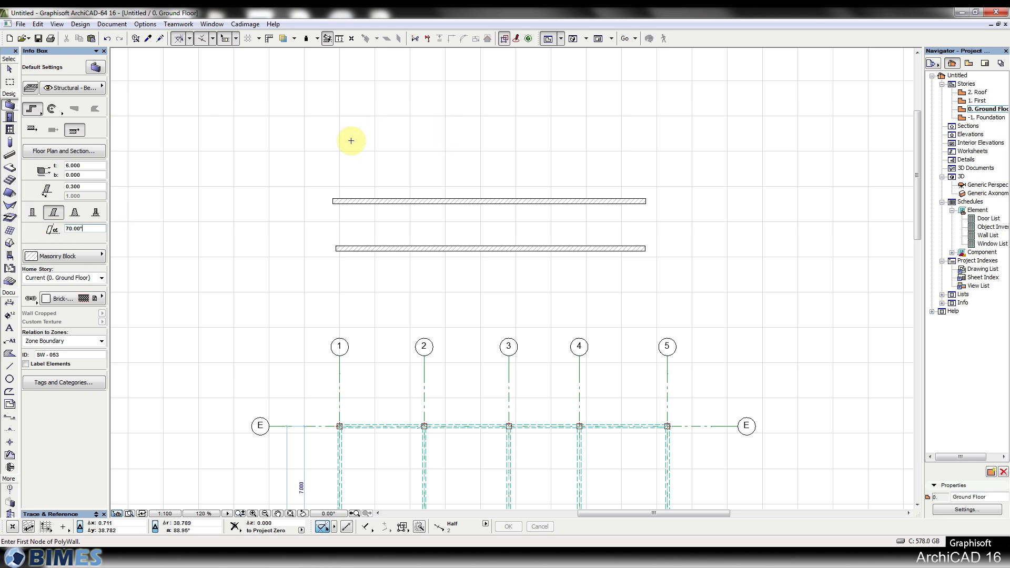
Step: Draw a horizontal slanted wall above the two parallel walls, from near axis 1 to just short of axis 5
click(335, 127)
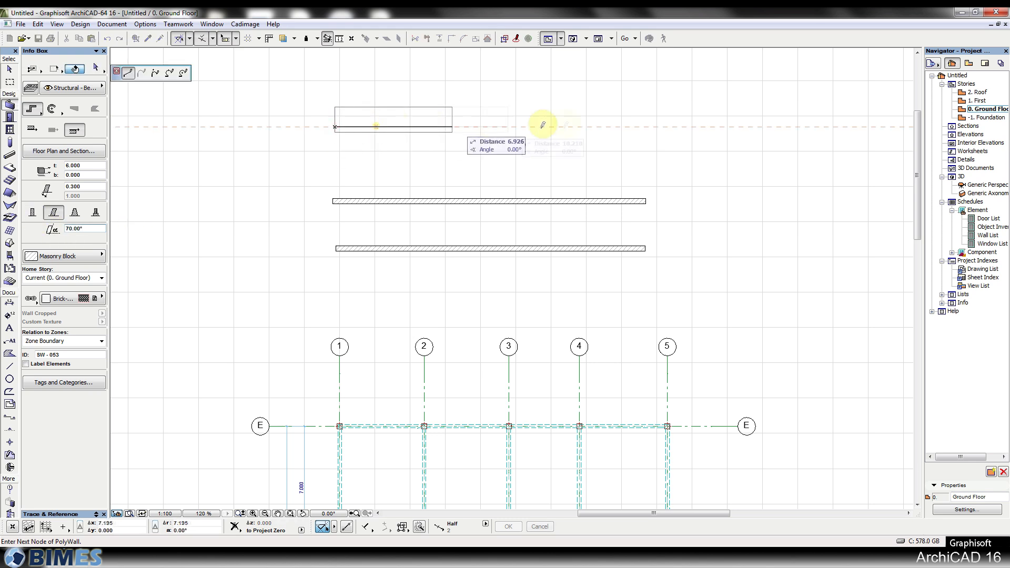
click(646, 127)
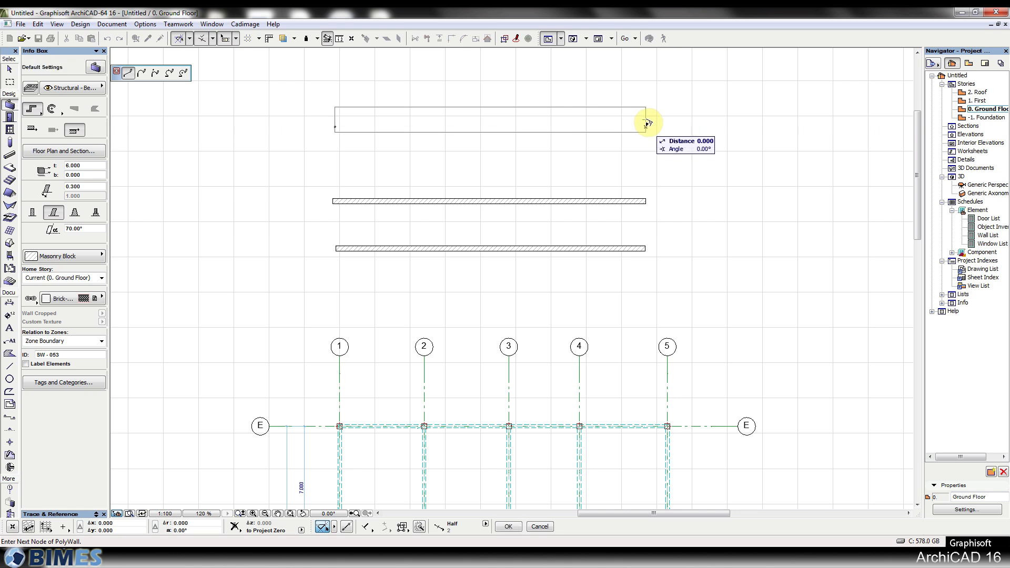
click(645, 127)
scroll(586, 129, up, 4)
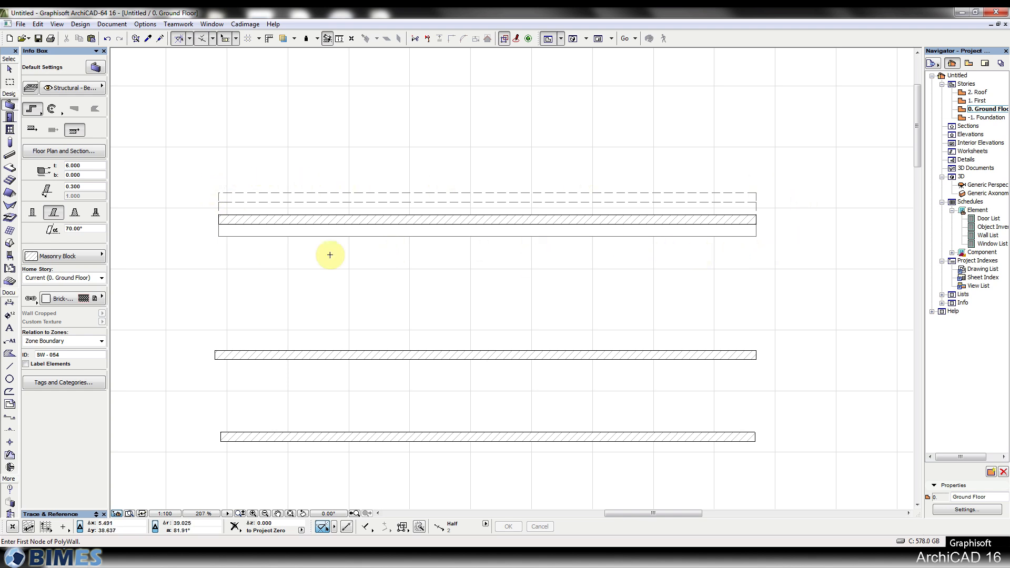
scroll(293, 220, up, 3)
middle_drag(404, 206, 359, 197)
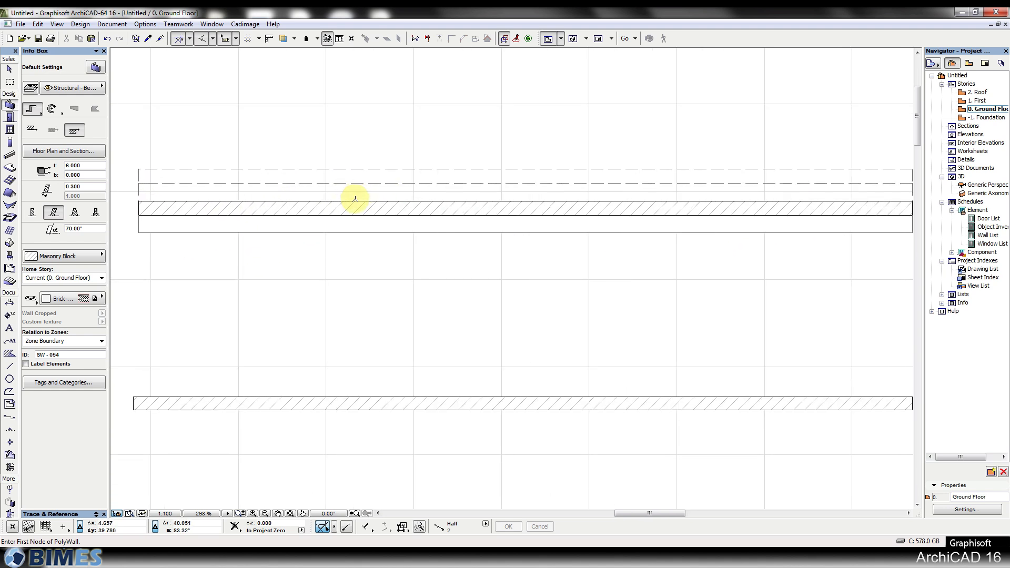
Step: Examine the slanted wall beside the two vertical walls in 3D and return to the Ground Floor plan
scroll(355, 199, down, 2)
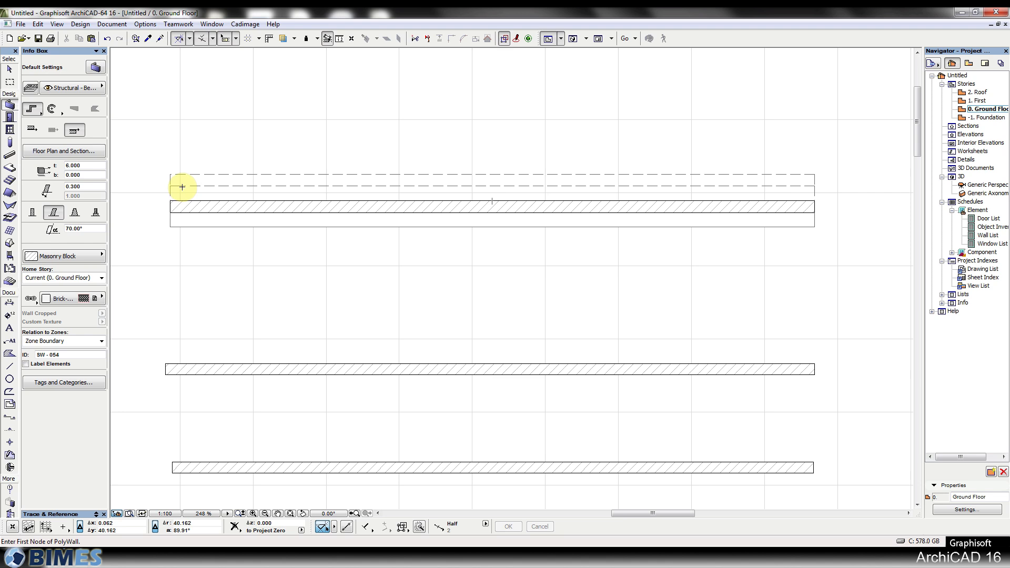
key(F3)
scroll(318, 207, down, 3)
scroll(686, 216, up, 2)
middle_drag(692, 217, 521, 216)
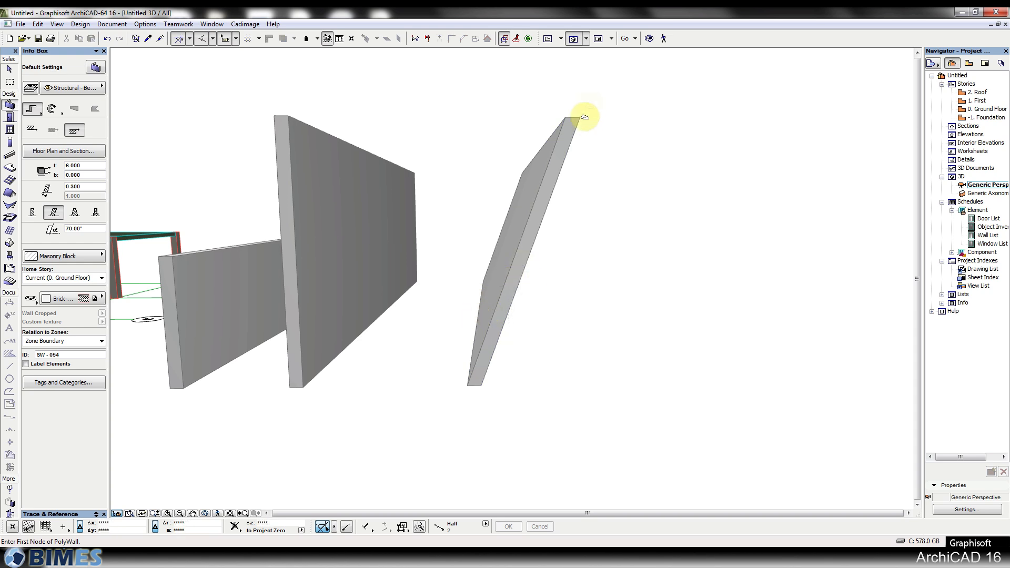
key(F2)
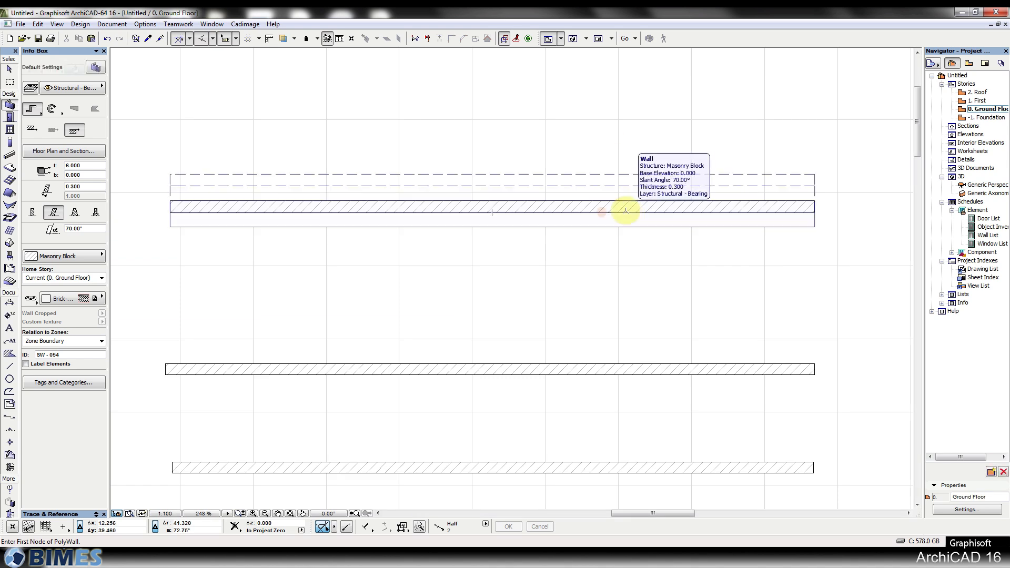
Step: Draw a horizontal double-slanted wall above the slanted wall, using slant angles of 70° and 110°
click(75, 213)
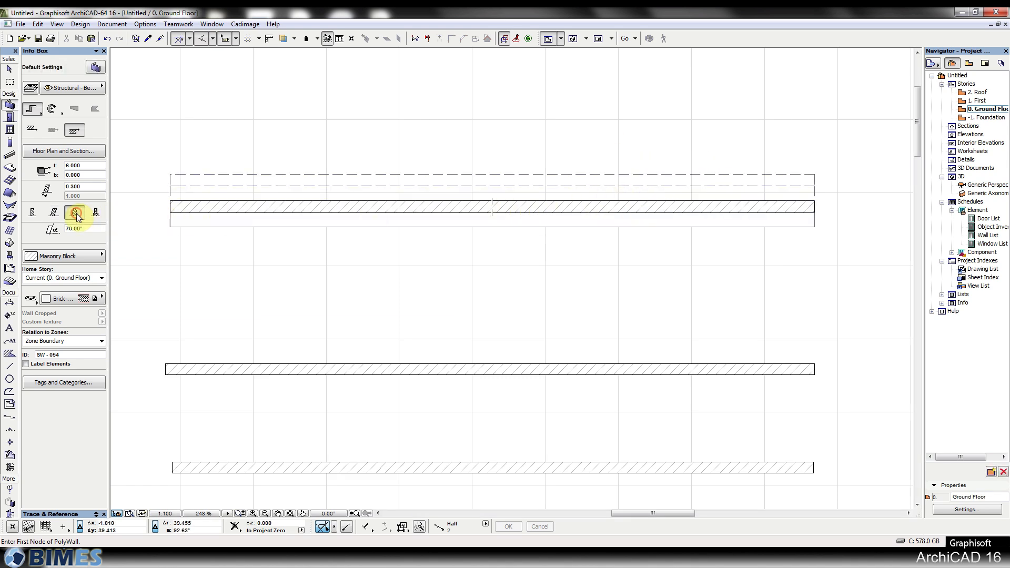
middle_drag(369, 140, 368, 302)
click(84, 238)
text(110)
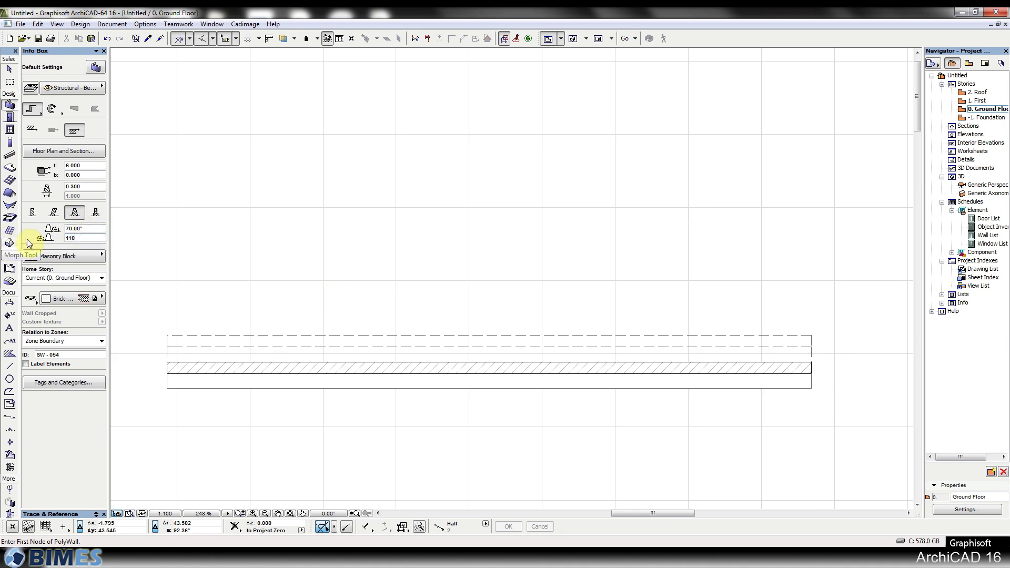
click(153, 172)
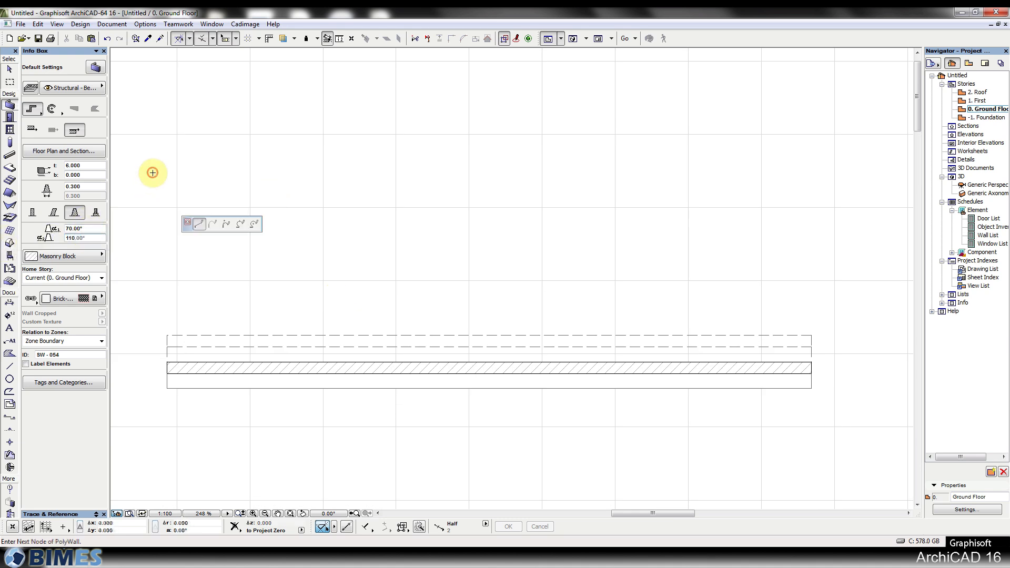
double_click(816, 165)
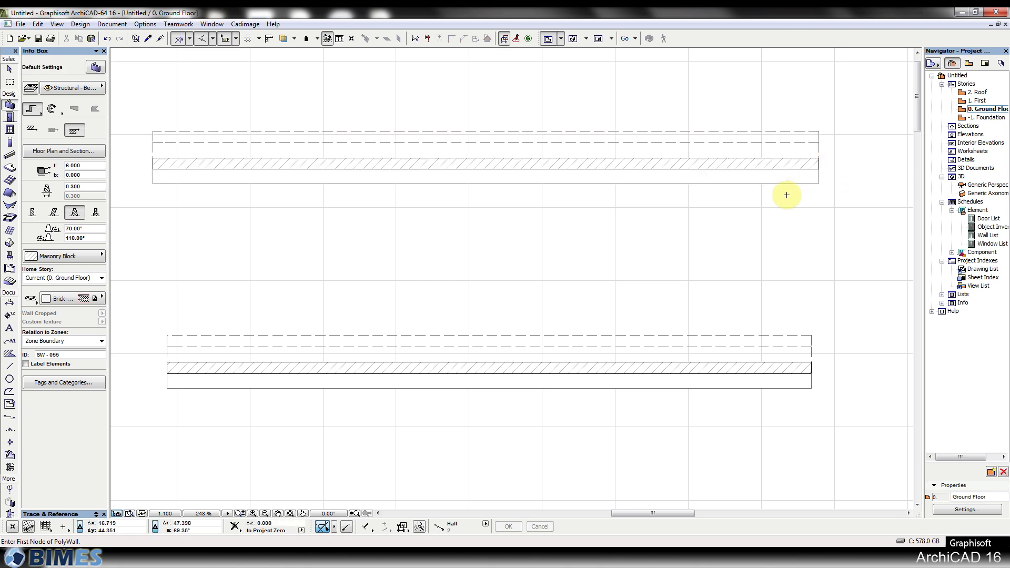
Step: In the 3D view, set the double-slanted wall's thickness to 1.5
key(F3)
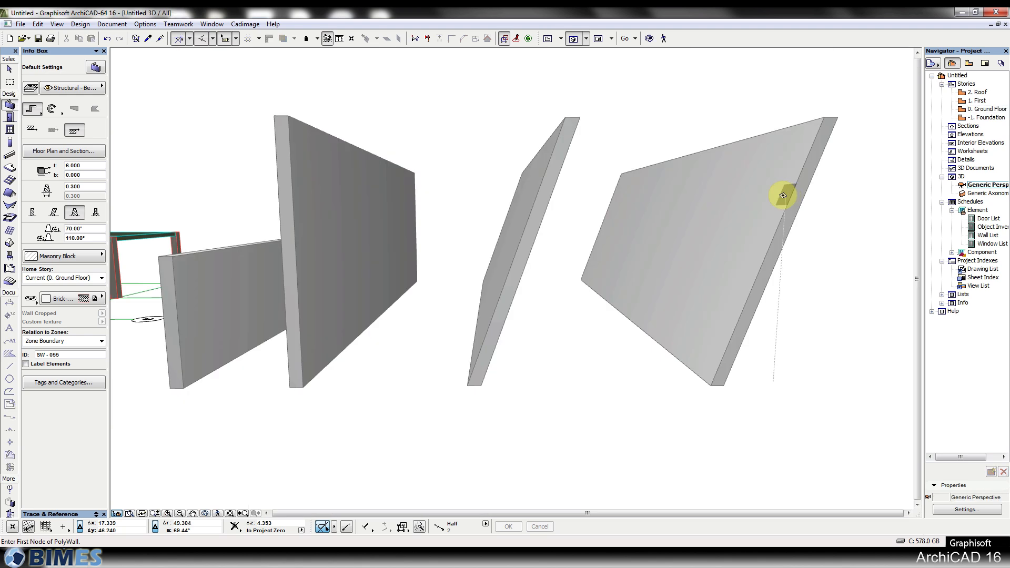
shift+middle_drag(745, 188, 488, 212)
click(488, 212)
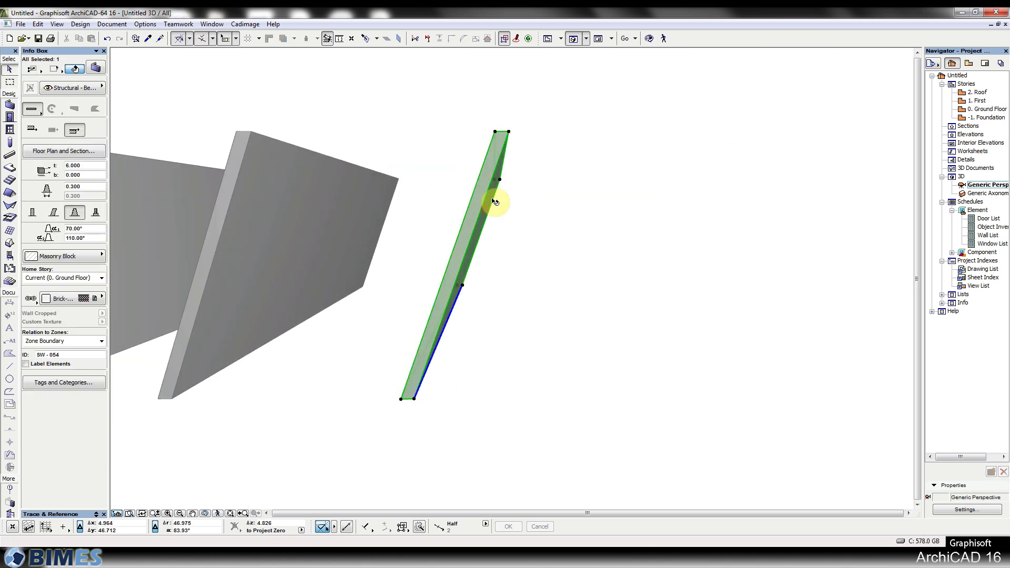
click(84, 186)
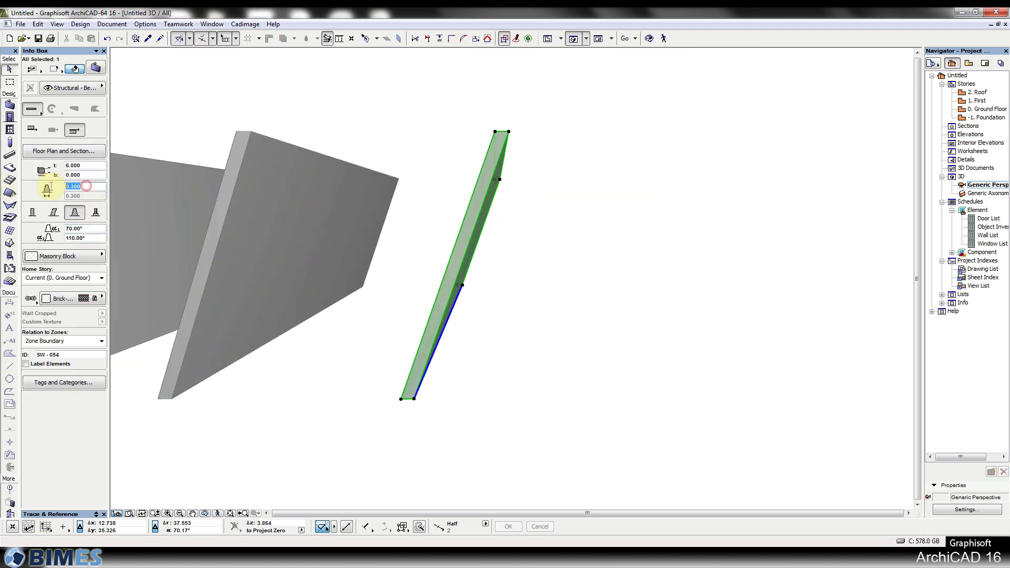
text(1.5)
key(Return)
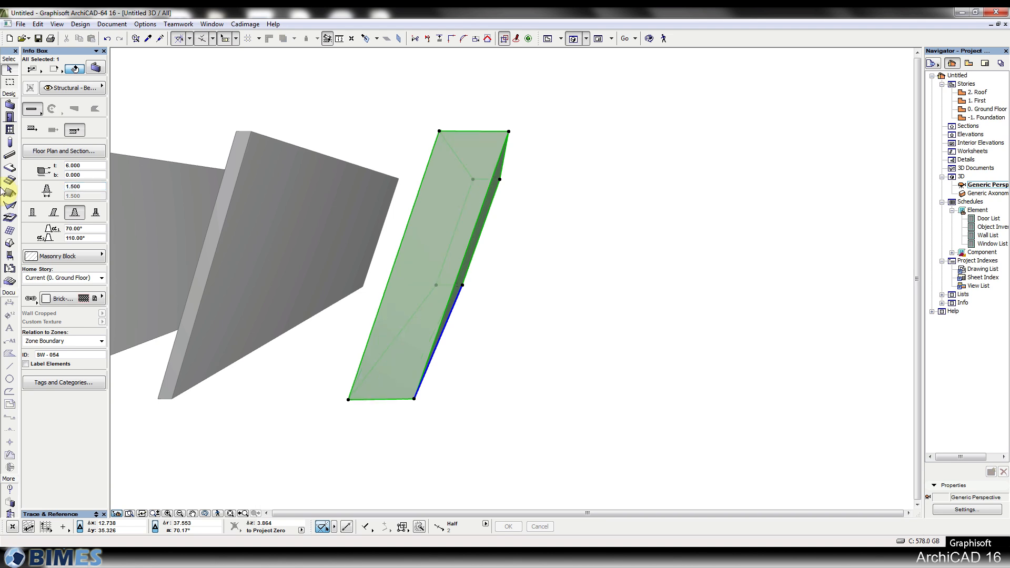
Step: Set the double-slanted wall's first slant angle to 110° and view its end face in 3D
shift+middle_drag(654, 297, 499, 281)
click(474, 277)
click(92, 228)
text(110)
key(Return)
mouse_move(523, 351)
shift+middle_down()
mouse_move(561, 350)
mouse_move(526, 345)
shift+middle_up()
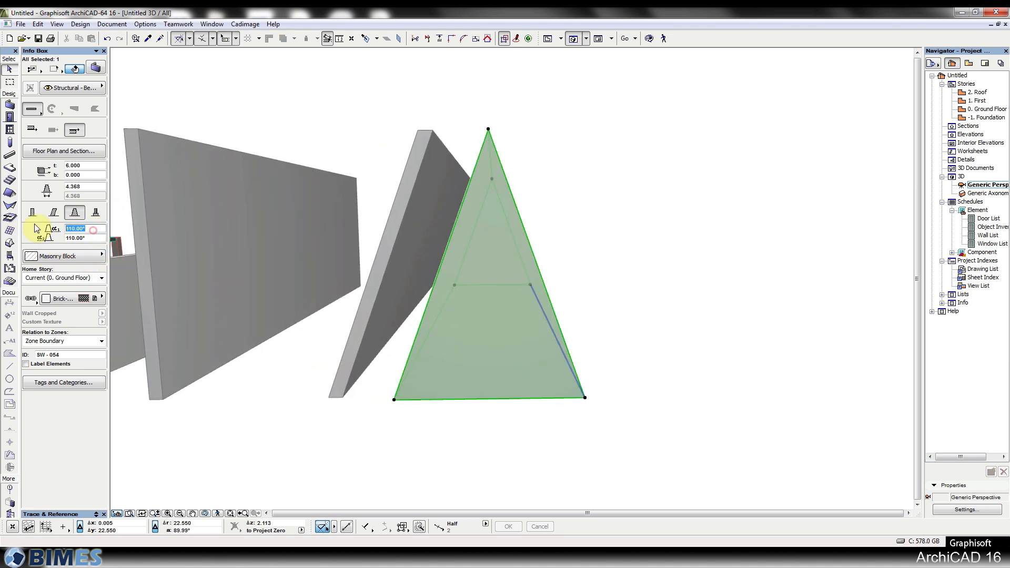
Step: Set the double-slanted wall's first slant angle to 80° and its second slant angle to 90°
text(7)
key(Return)
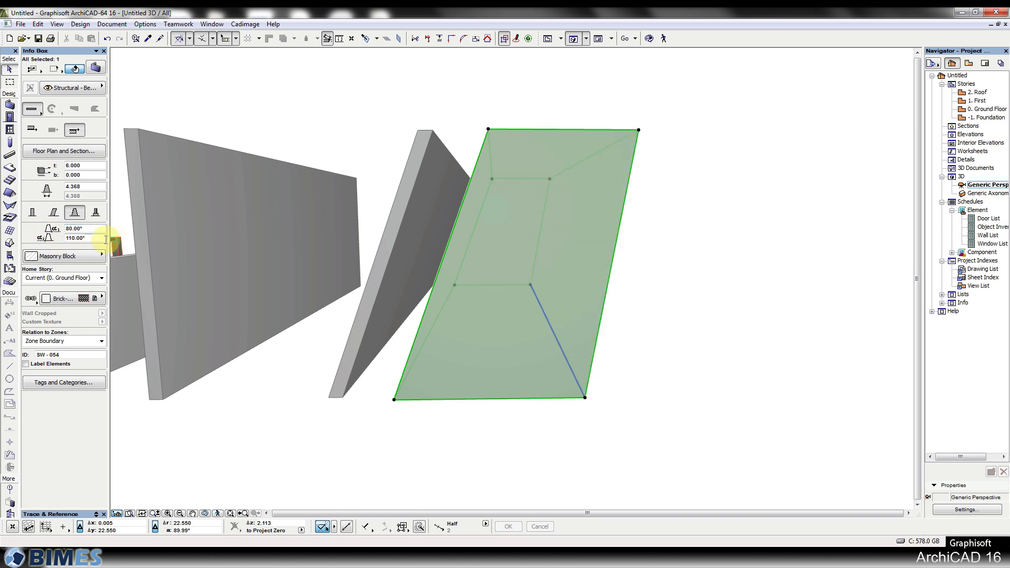
double_click(86, 237)
text(90)
key(Return)
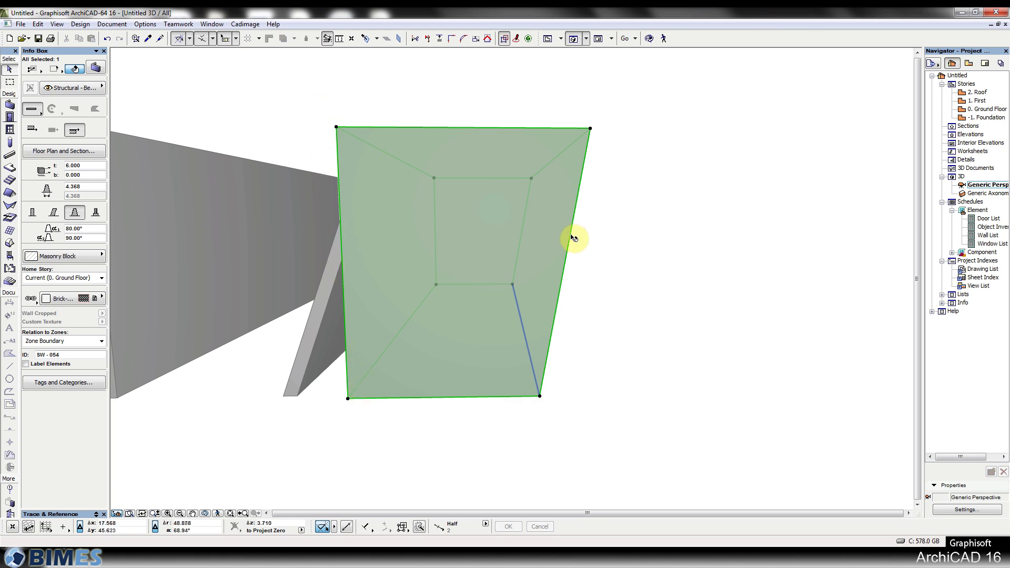
Step: Delete the double-slanted wall and return to the Ground Floor plan
key(Delete)
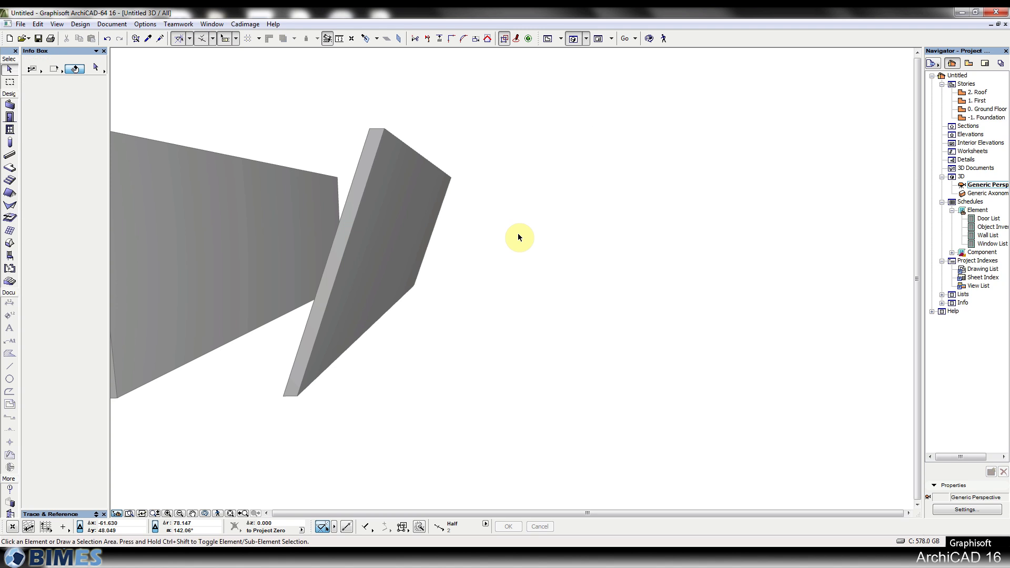
key(F2)
scroll(517, 237, down, 4)
scroll(535, 301, up, 2)
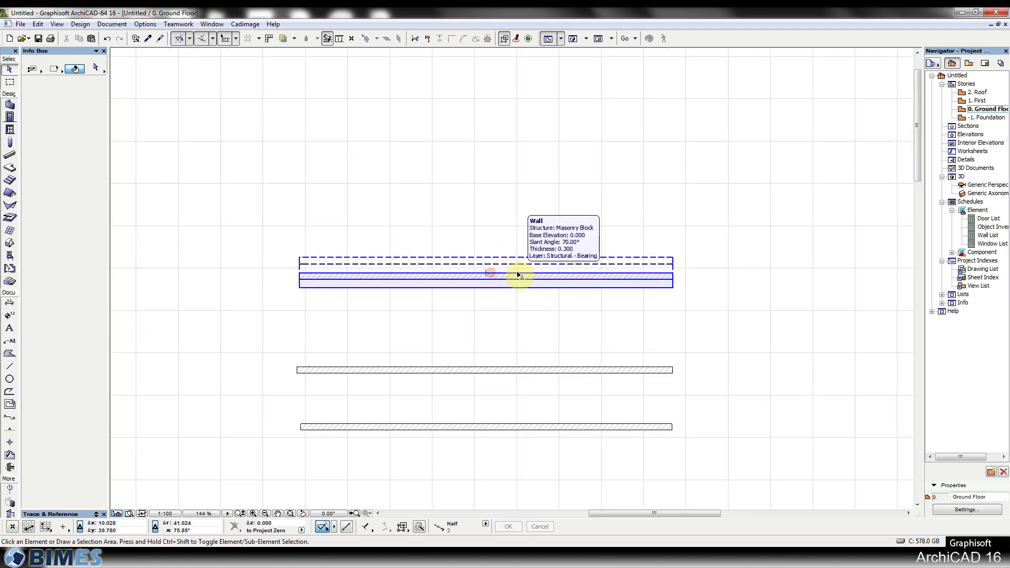
Step: Set the slanted wall's Floor Plan Display to Projected in its selection settings
scroll(518, 275, up, 2)
click(518, 275)
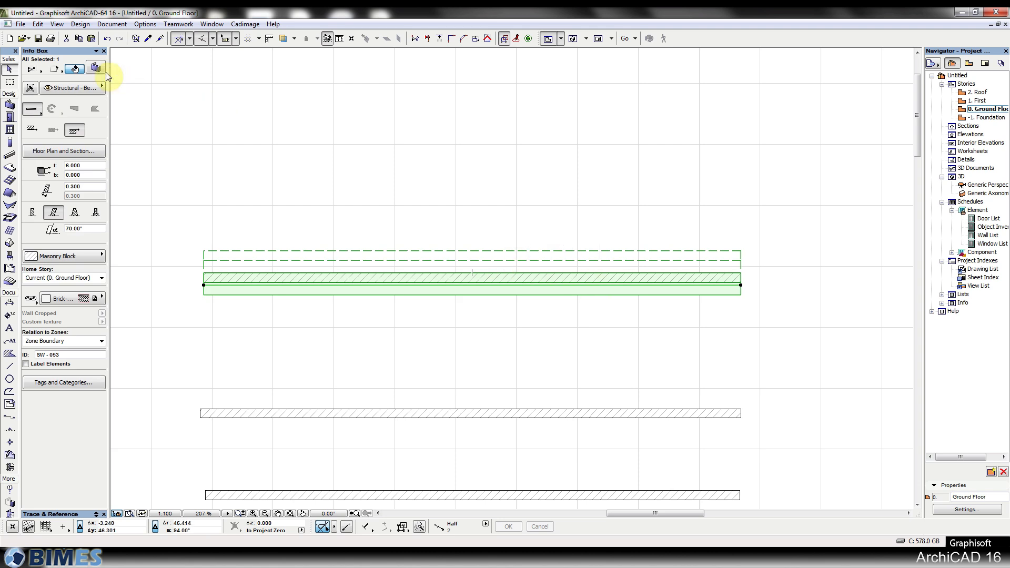
click(95, 67)
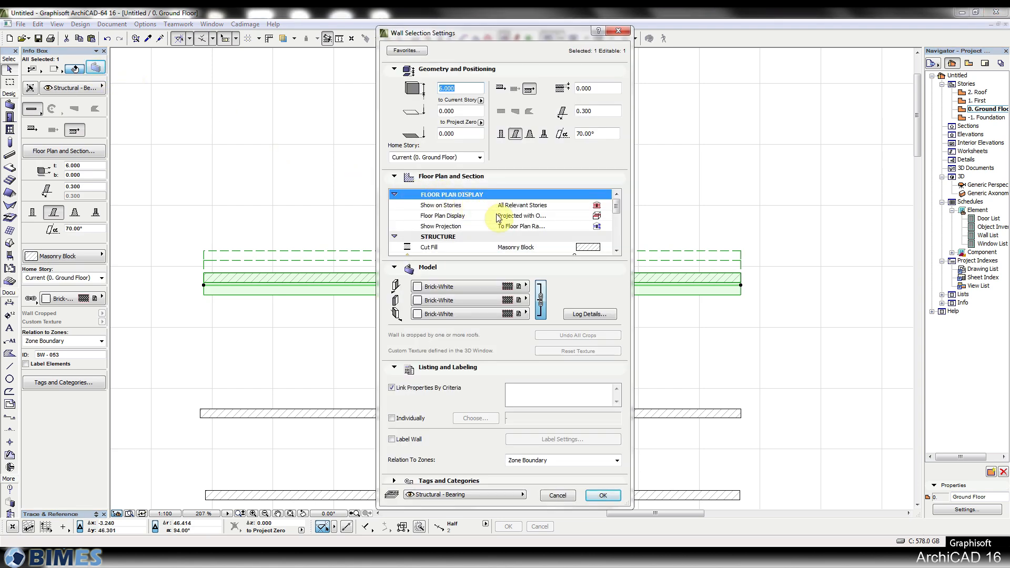
drag(549, 36, 772, 46)
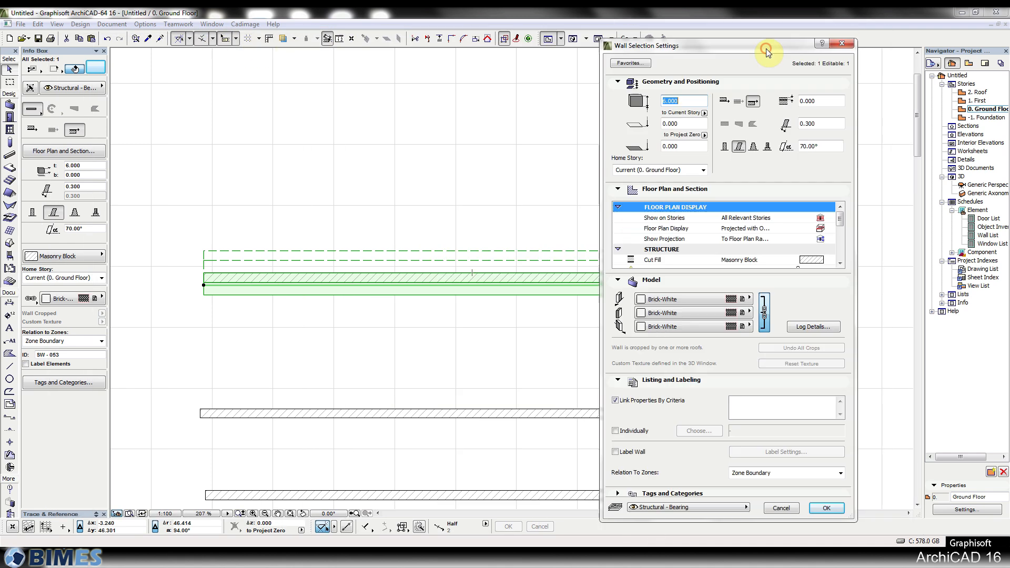
click(829, 230)
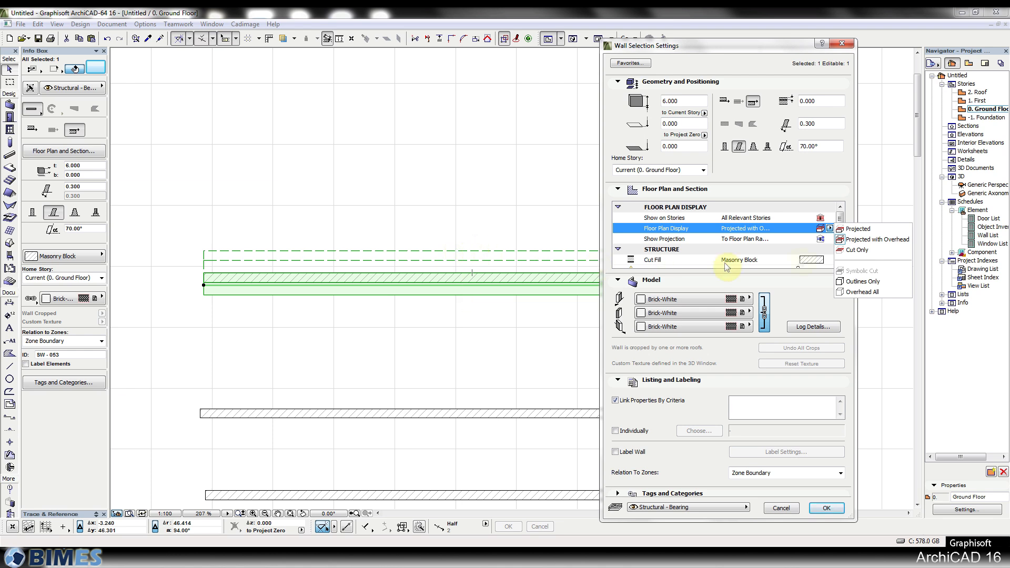
click(856, 230)
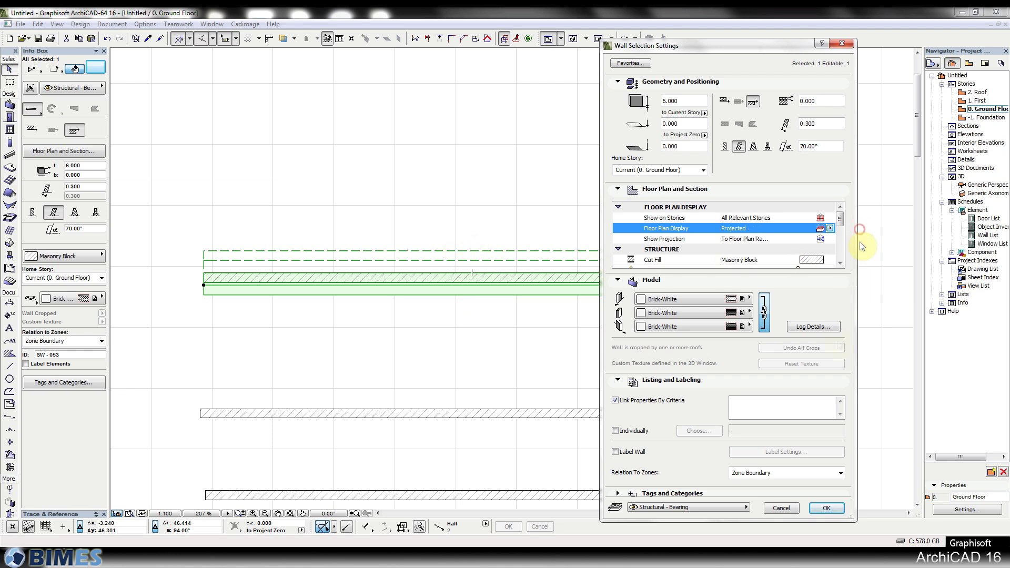
click(826, 507)
click(825, 508)
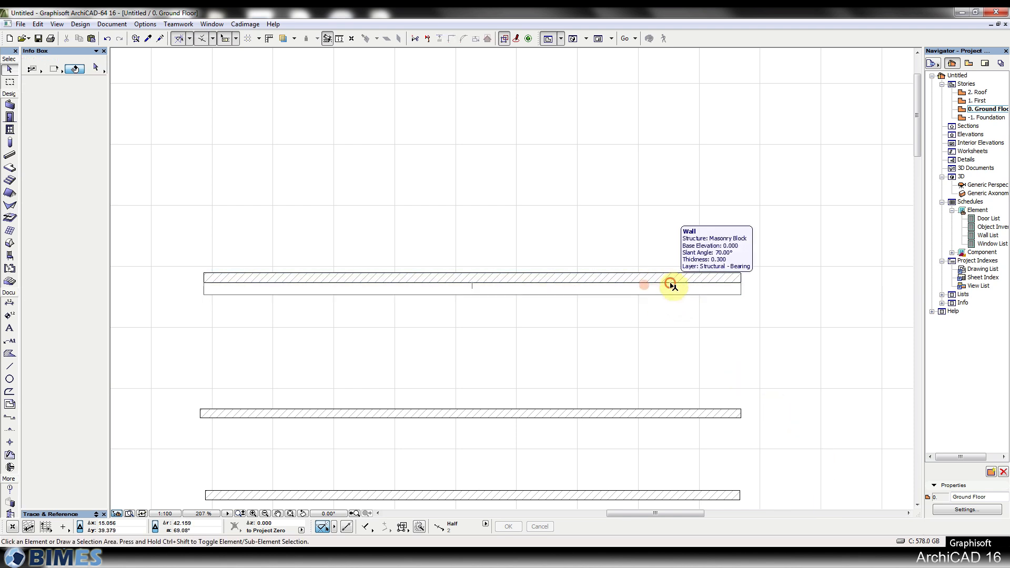
Step: Change the slanted wall's Floor Plan Display to Cut Only
click(673, 286)
right_click(596, 276)
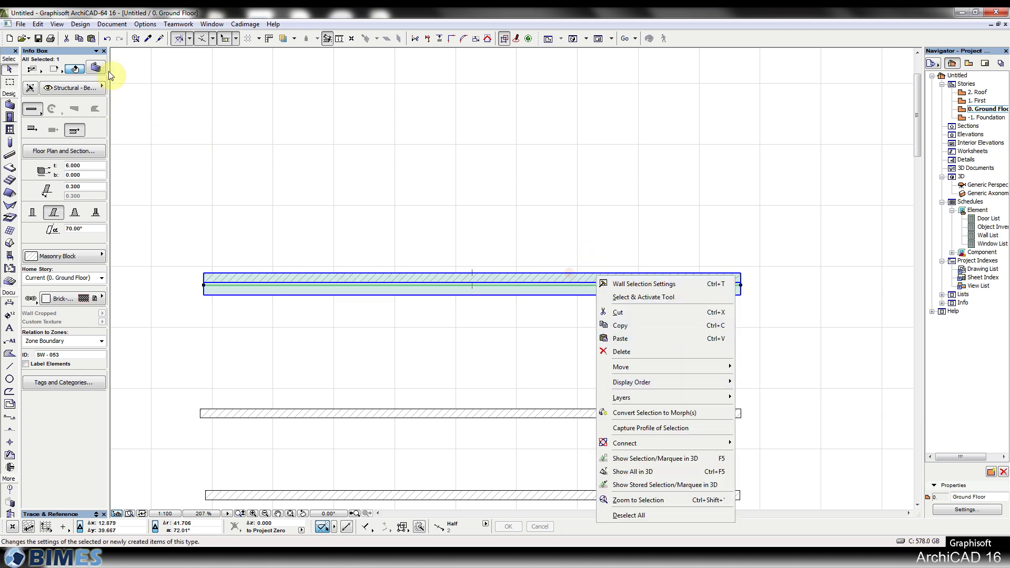
click(95, 68)
click(828, 228)
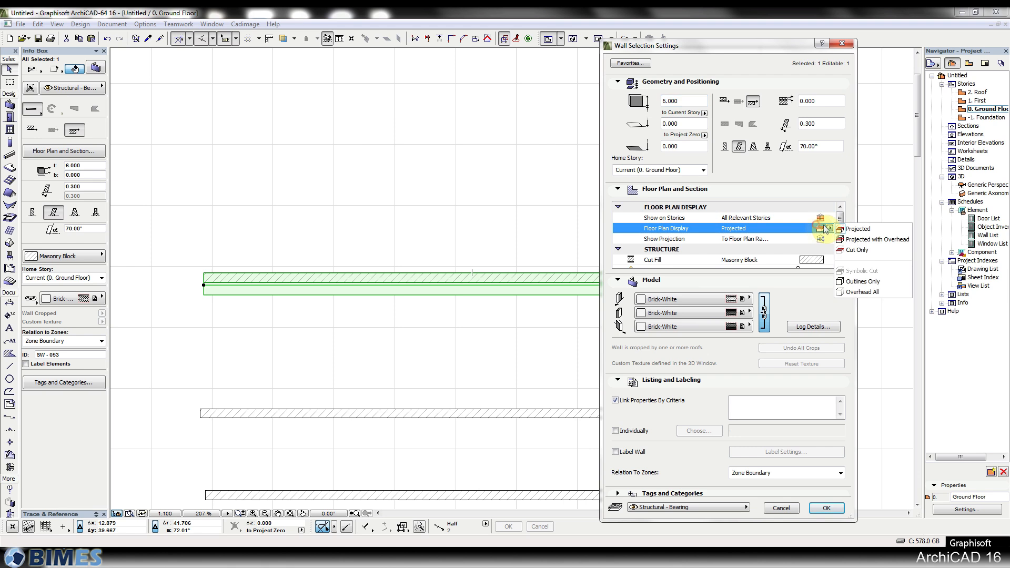
click(876, 256)
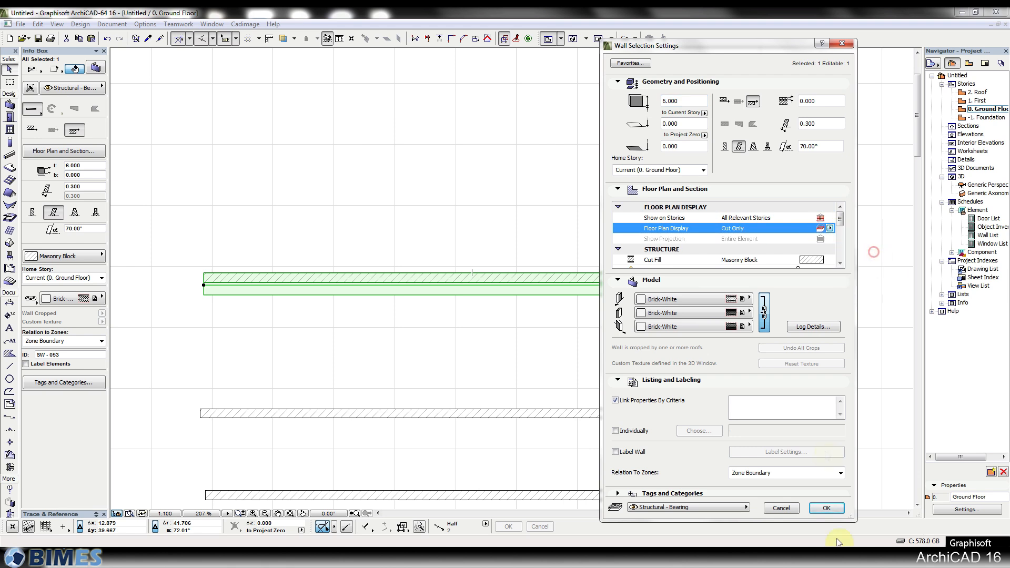
click(828, 508)
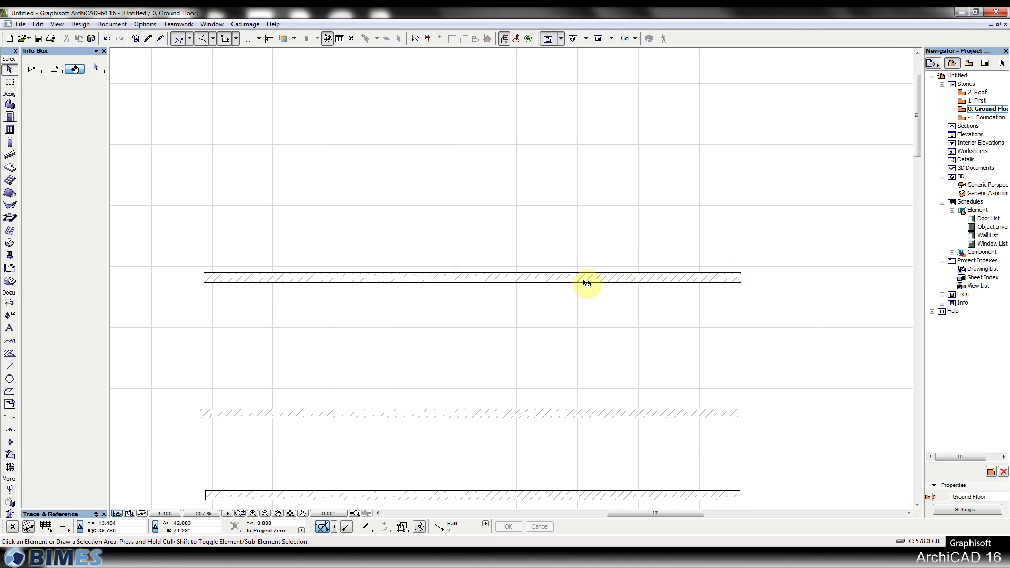
Step: Switch the slanted wall's Floor Plan Display to Outlines Only and deselect the wall
click(633, 279)
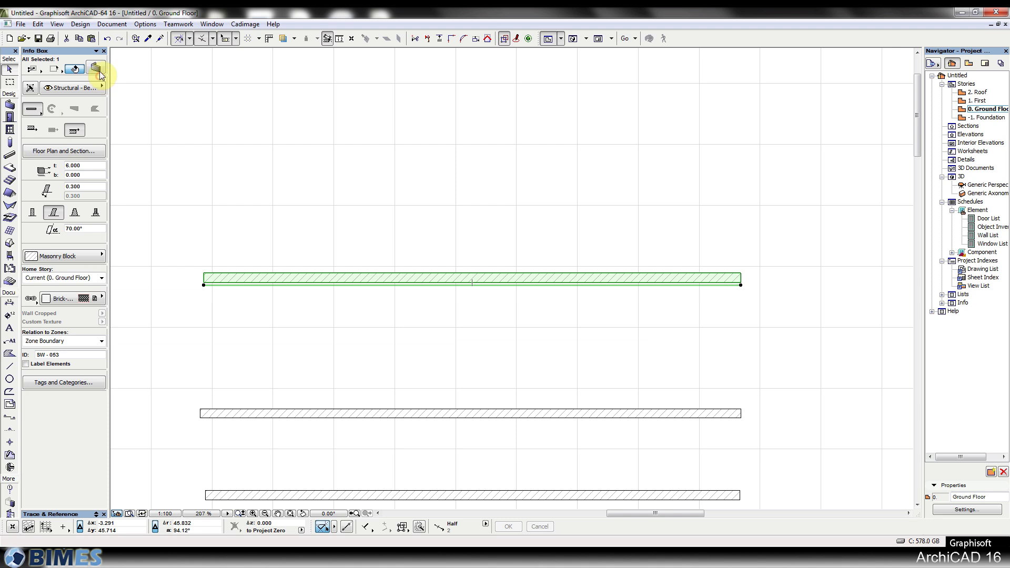
click(96, 67)
click(819, 228)
click(828, 228)
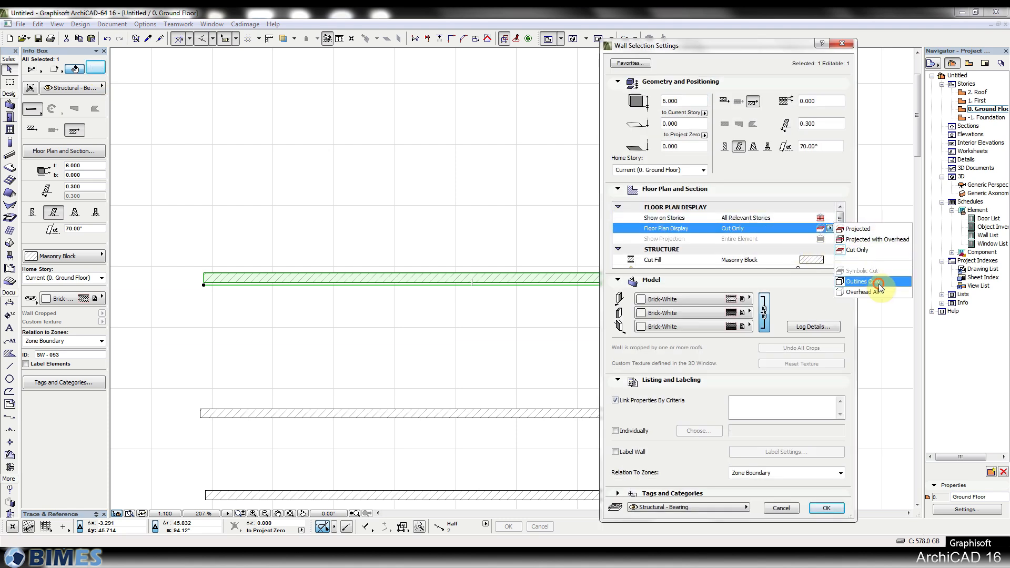
click(879, 286)
click(826, 507)
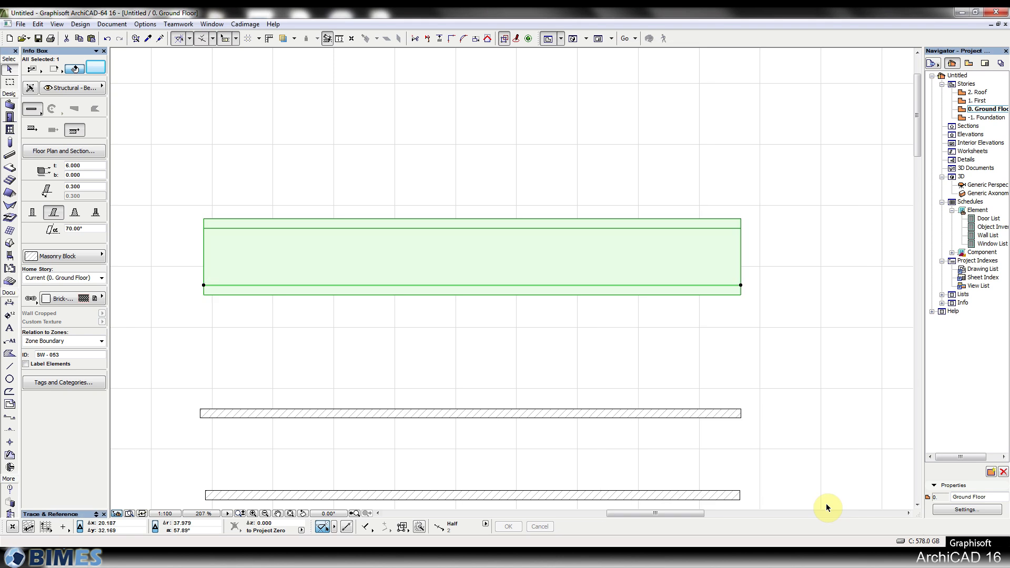
key(Escape)
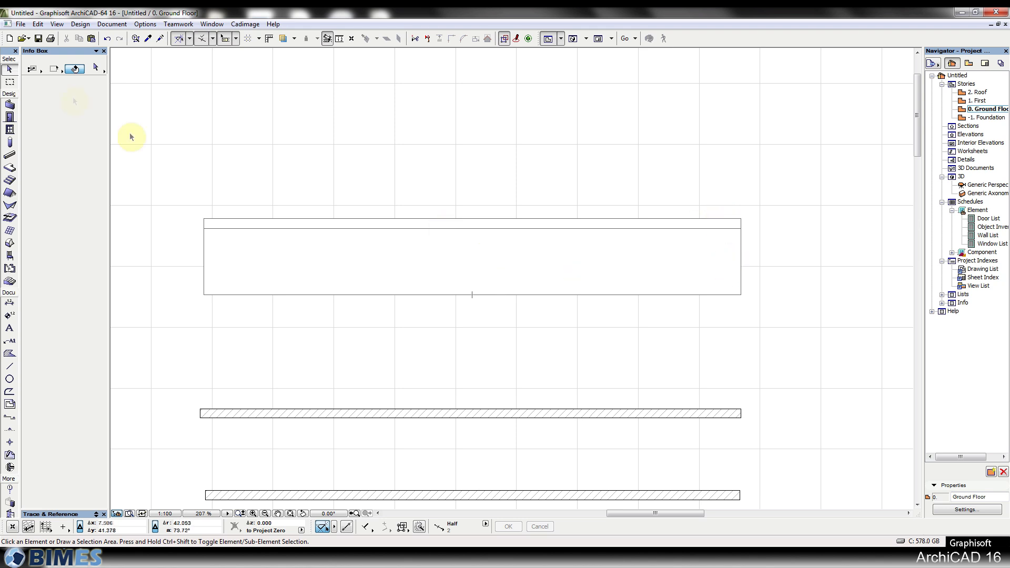
Step: Set the slanted wall's Floor Plan Display to Projected with Overhead
click(268, 271)
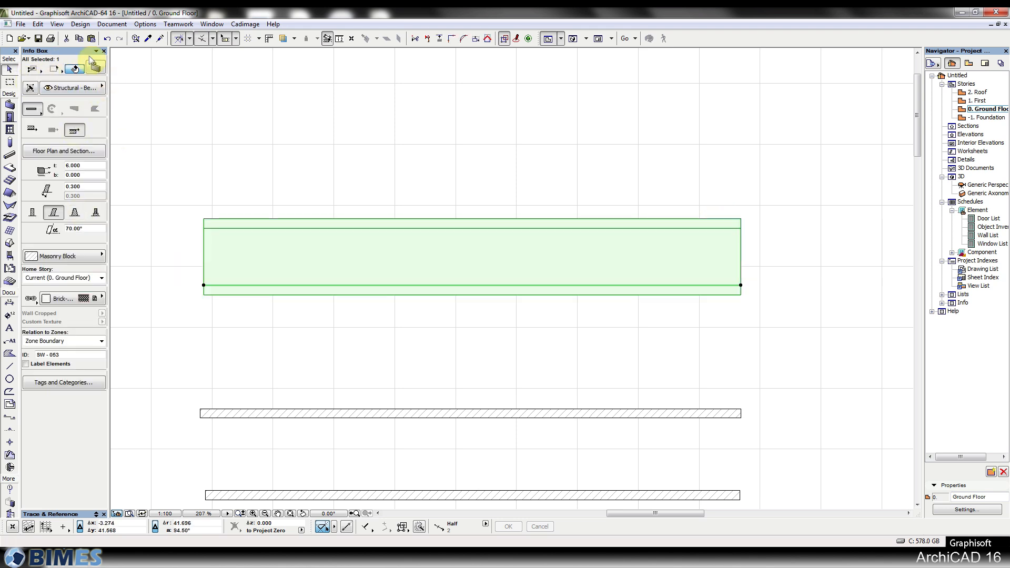
click(96, 69)
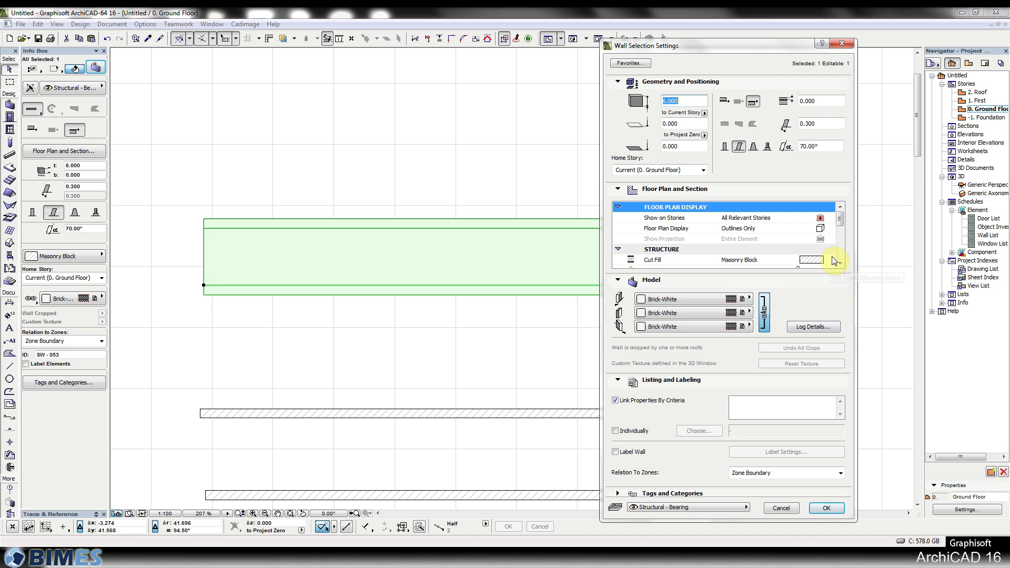
click(829, 228)
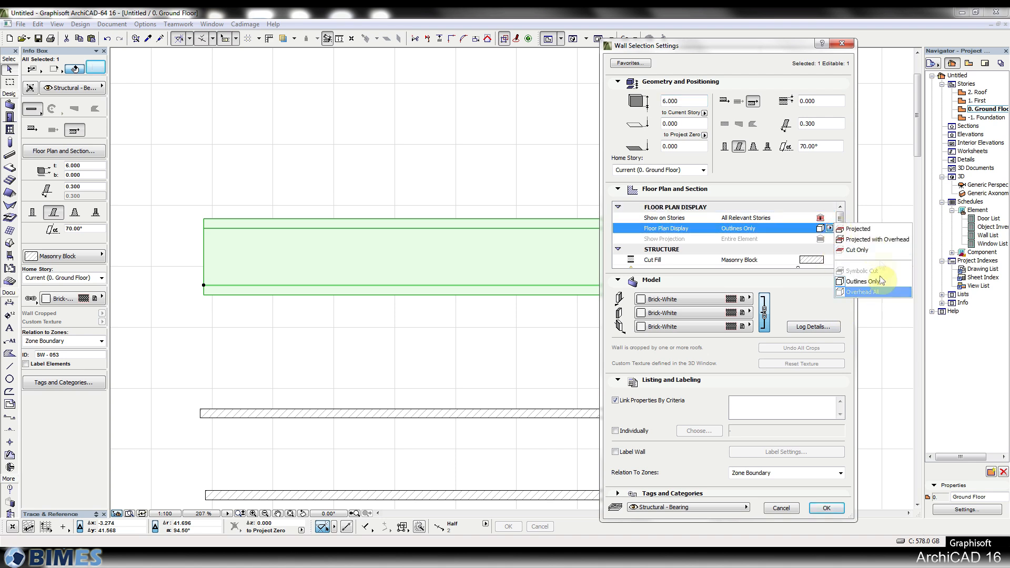
click(881, 240)
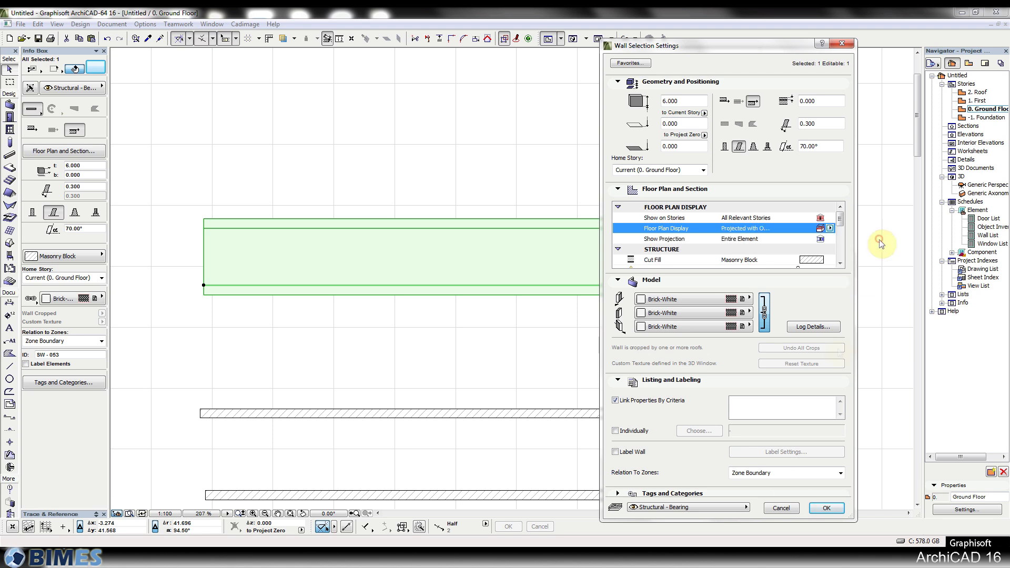
click(825, 507)
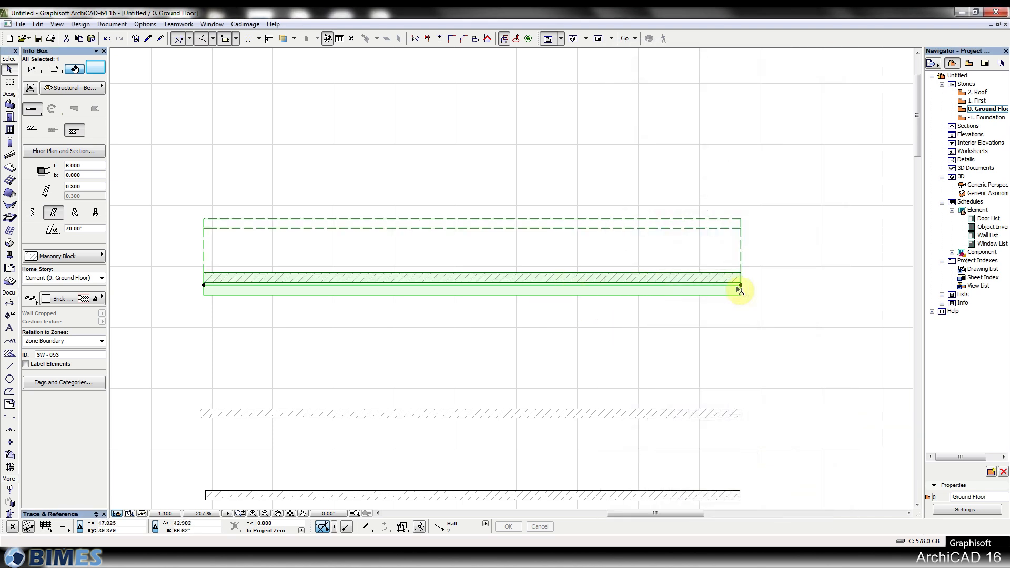
Step: Deselect the slanted wall and set the Wall tool's default profile to straight
key(Escape)
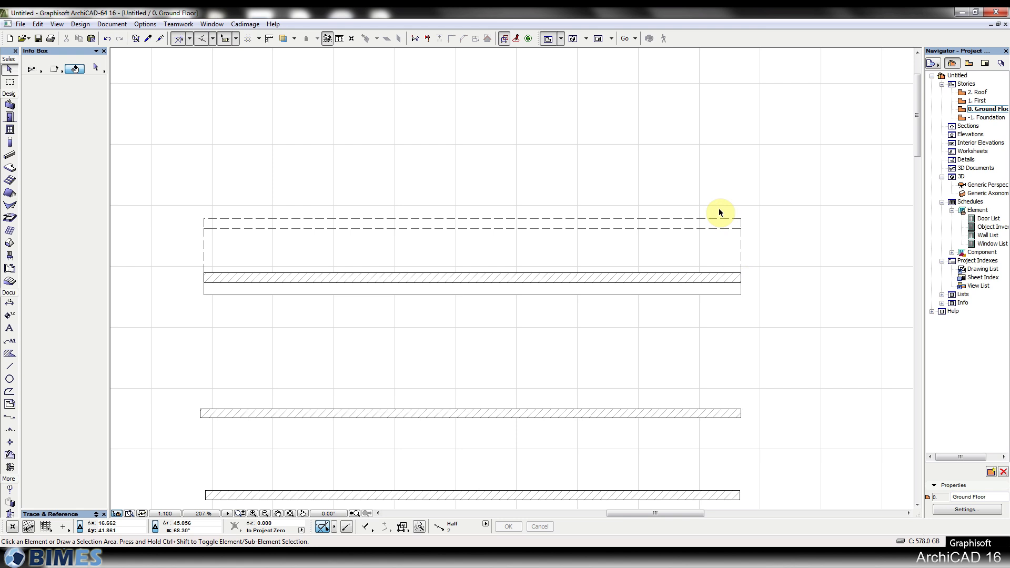
click(10, 104)
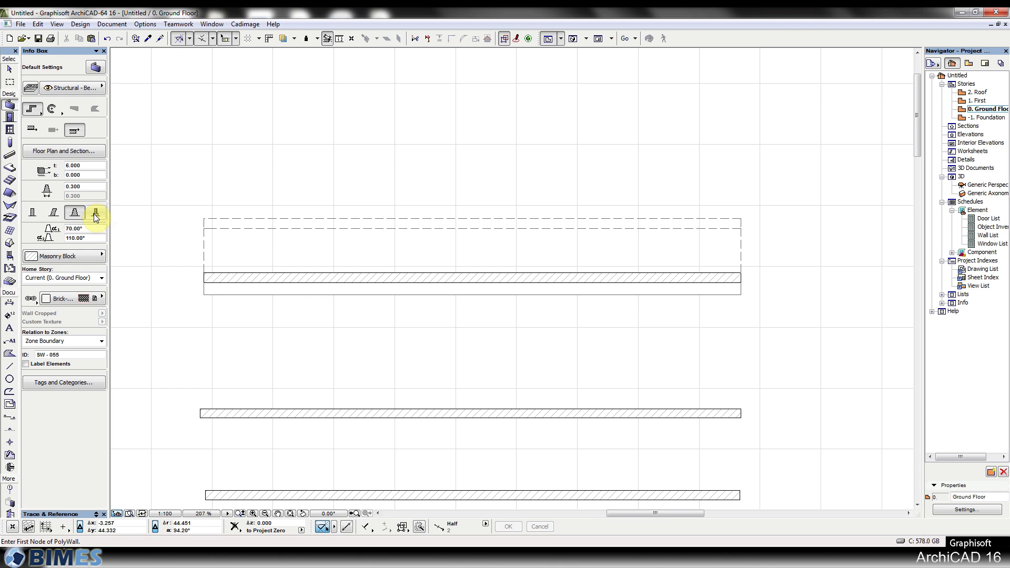
key(Escape)
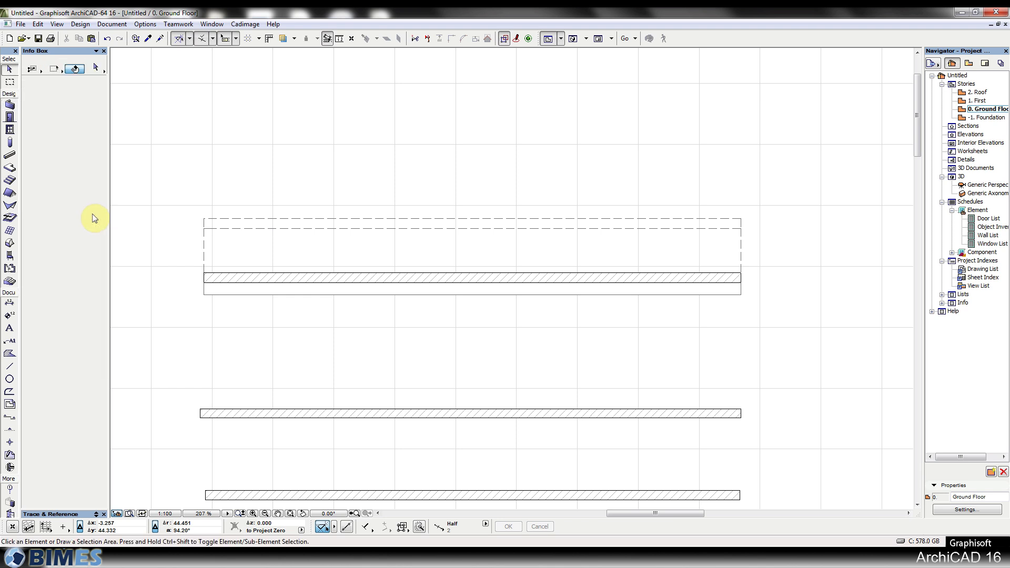
click(15, 107)
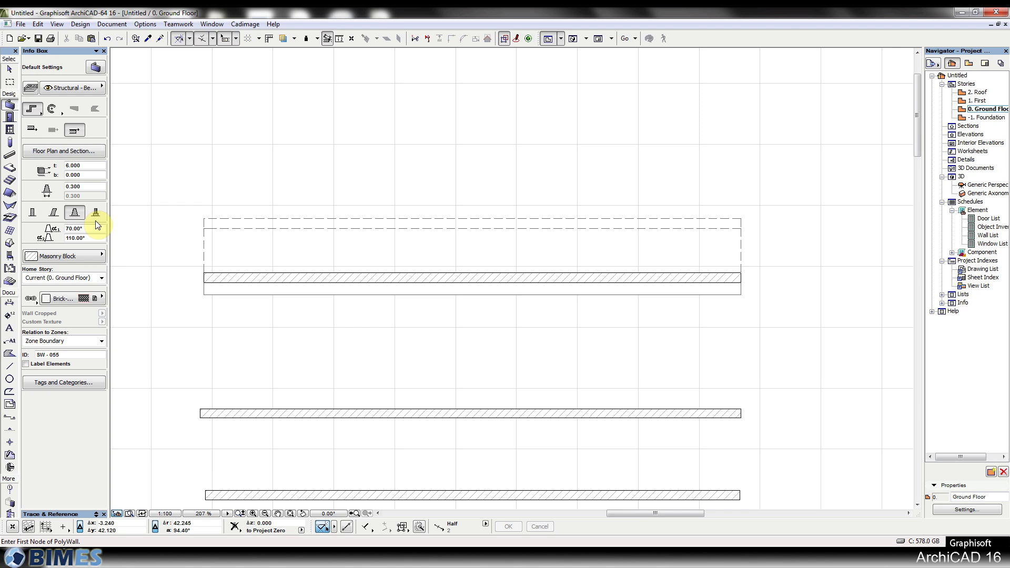
click(33, 212)
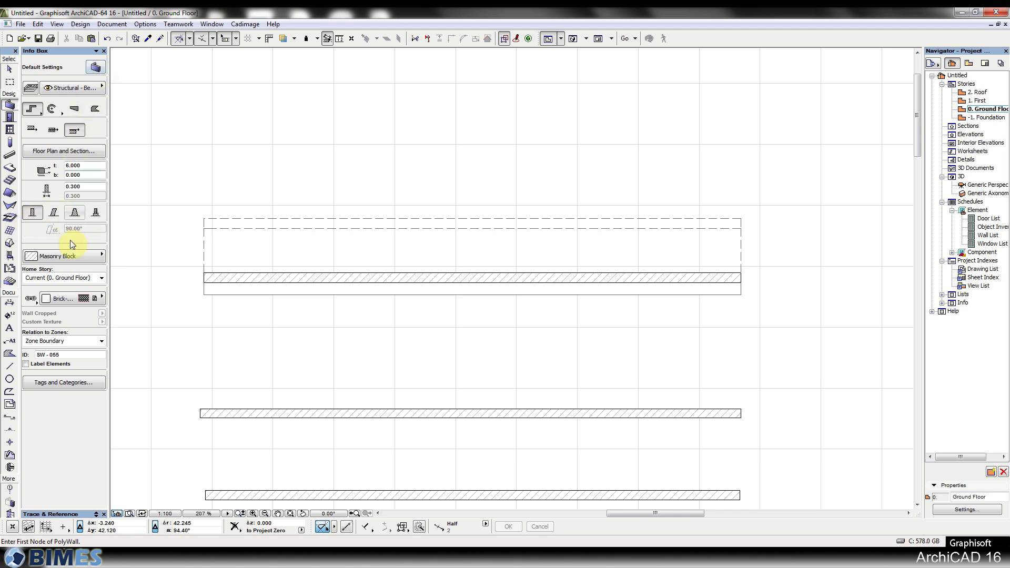
Step: Review the Wall tool's cut fill and surface choices and its default settings, keeping Masonry Block
click(64, 256)
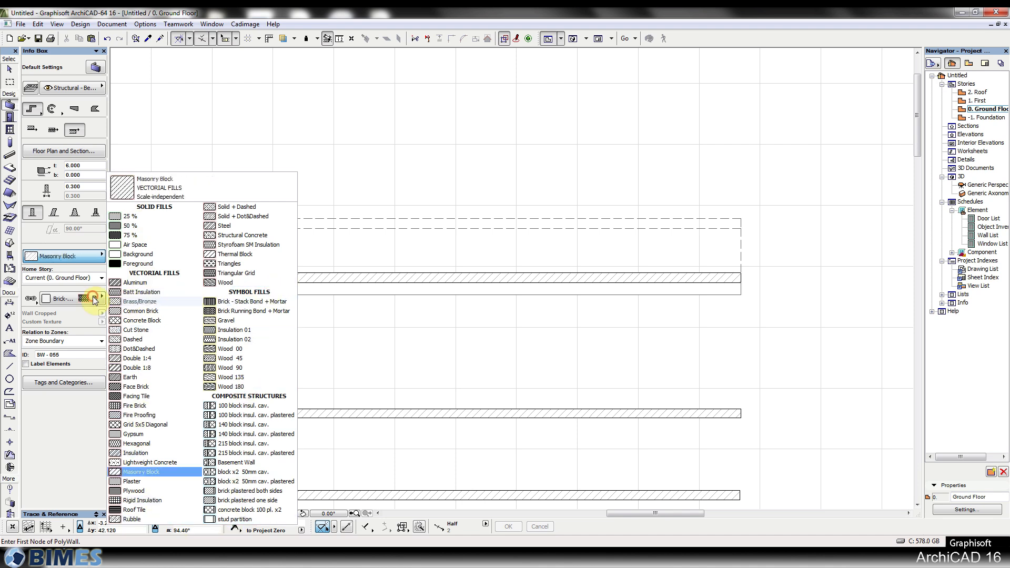
click(141, 472)
click(92, 297)
click(55, 247)
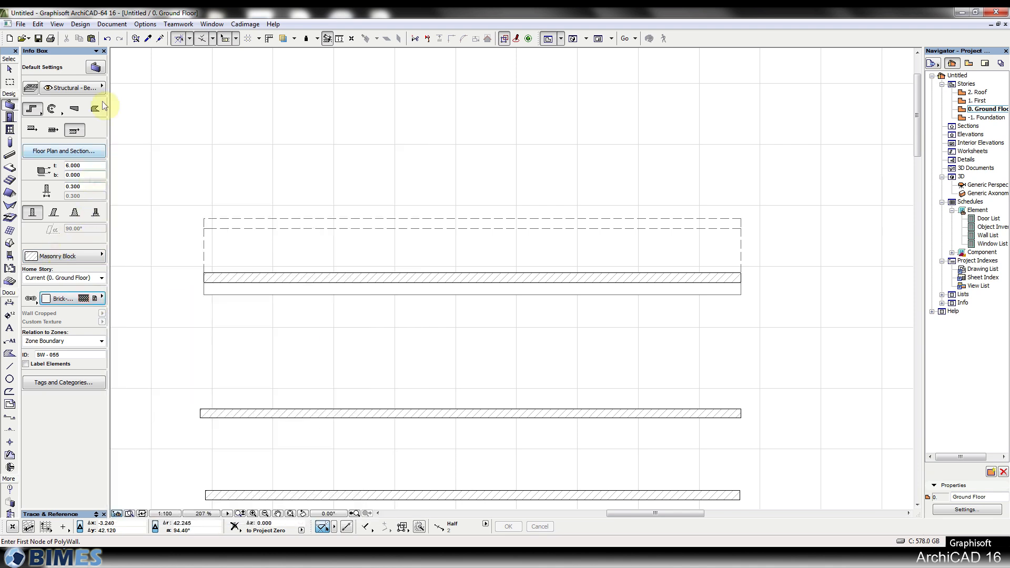
click(96, 69)
drag(736, 52, 535, 54)
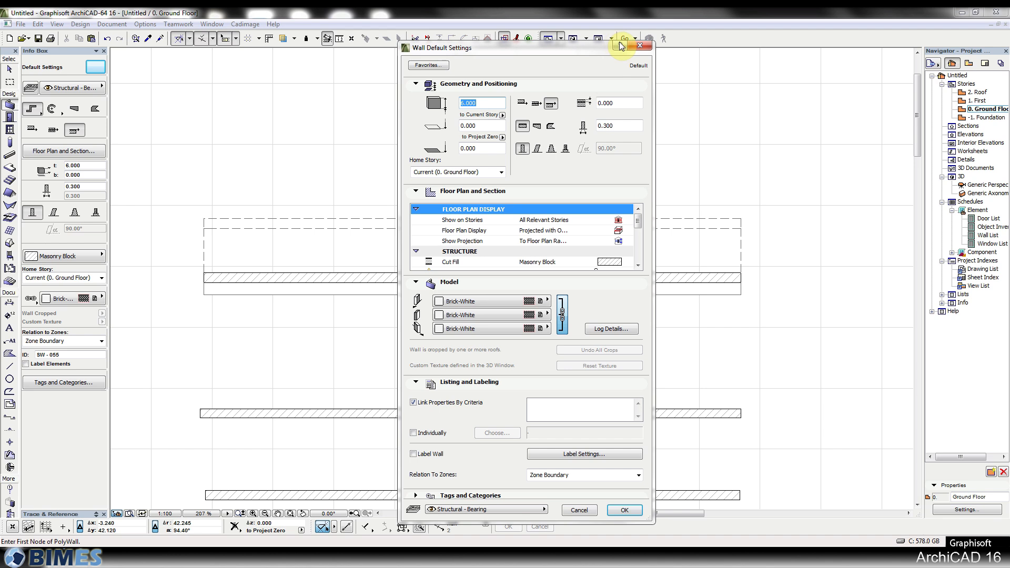
click(640, 46)
scroll(385, 162, down, 4)
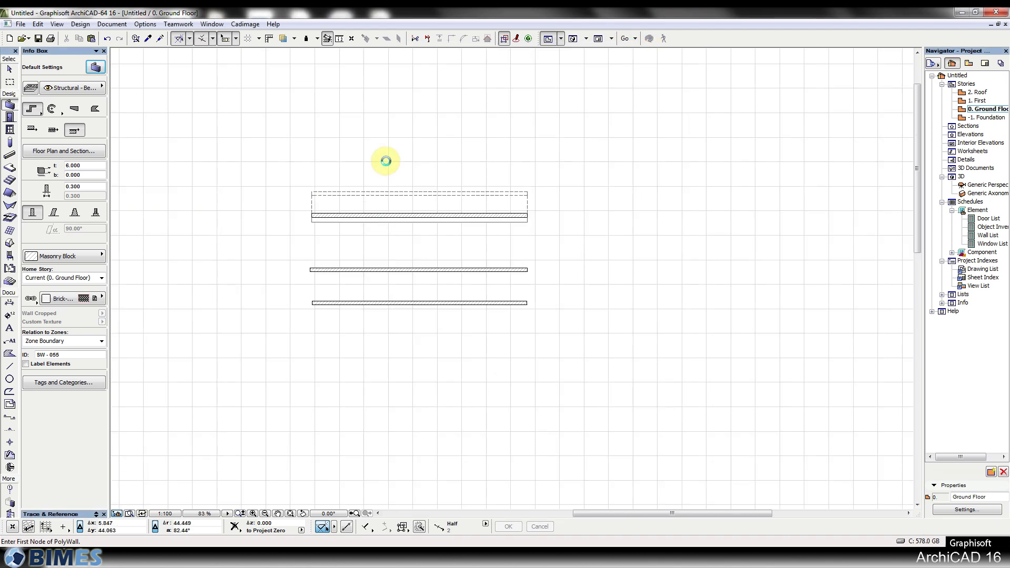
key(Escape)
scroll(392, 164, down, 4)
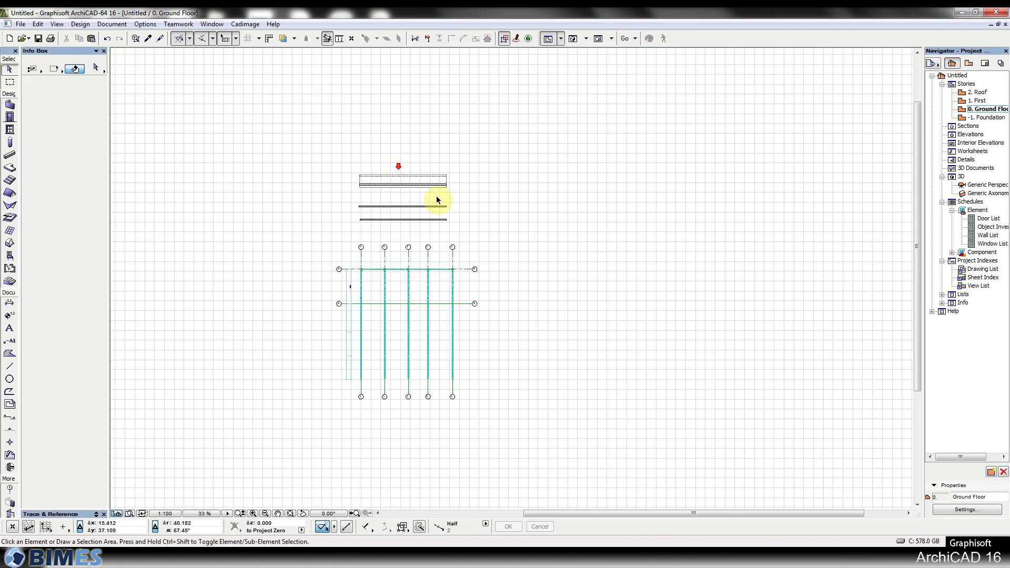
middle_drag(473, 187, 266, 150)
scroll(203, 129, up, 6)
scroll(509, 216, up, 2)
middle_drag(492, 218, 426, 220)
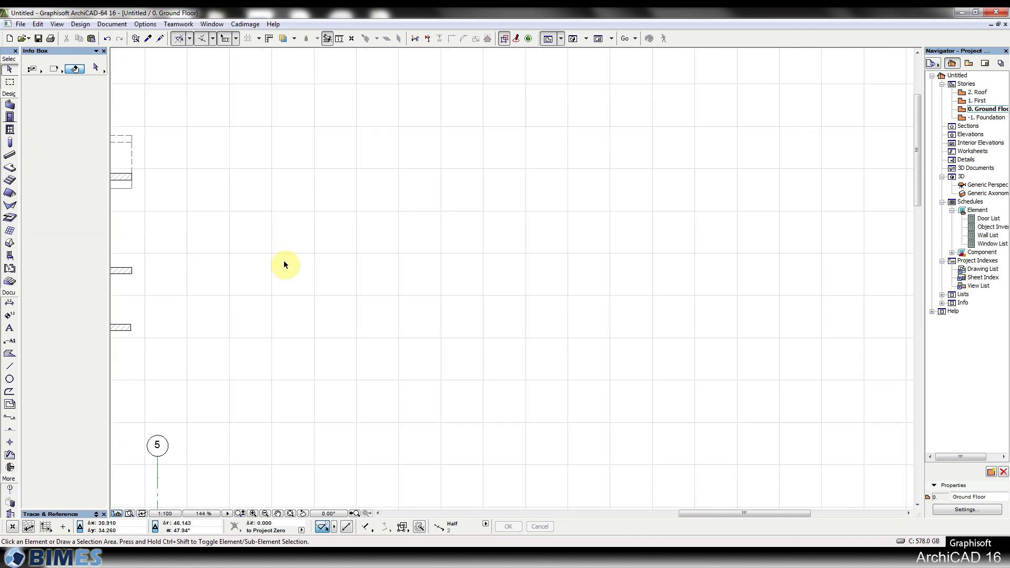
middle_drag(188, 130, 717, 323)
scroll(577, 279, down, 2)
middle_drag(537, 182, 503, 275)
scroll(502, 236, up, 1)
middle_drag(501, 236, 505, 269)
scroll(504, 270, up, 3)
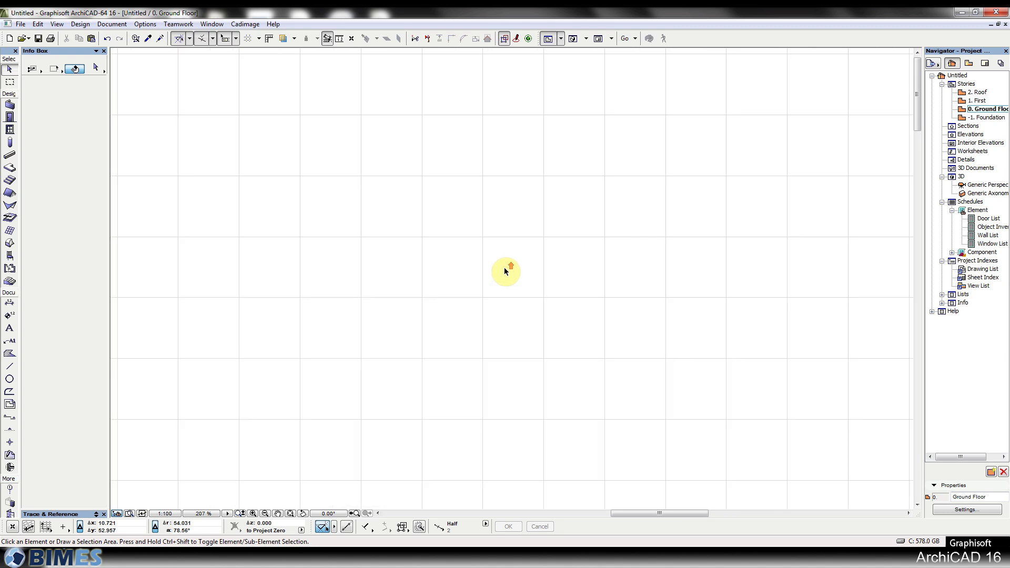
scroll(399, 172, down, 6)
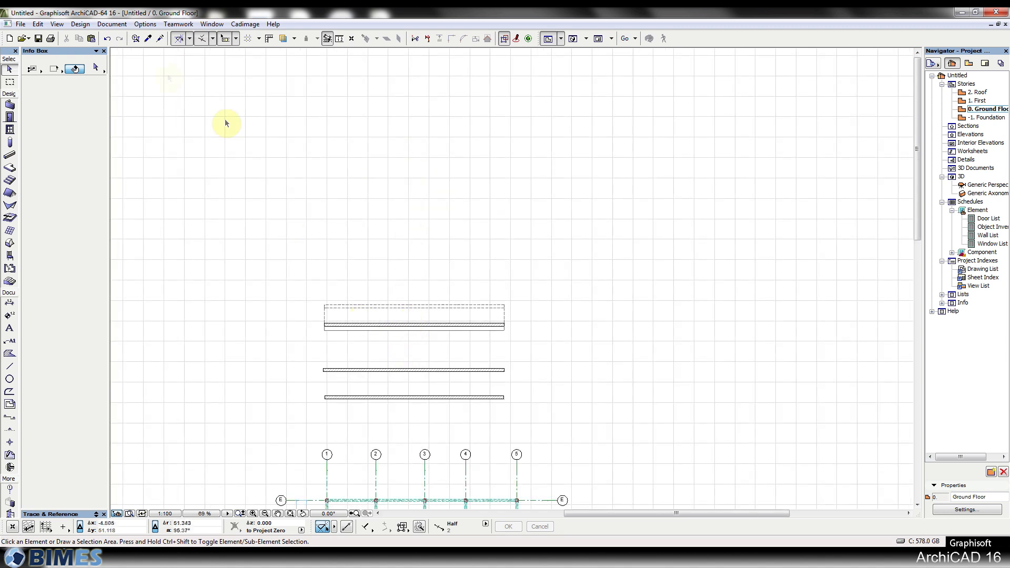
scroll(165, 71, up, 1)
scroll(372, 318, up, 1)
middle_drag(397, 371, 361, 270)
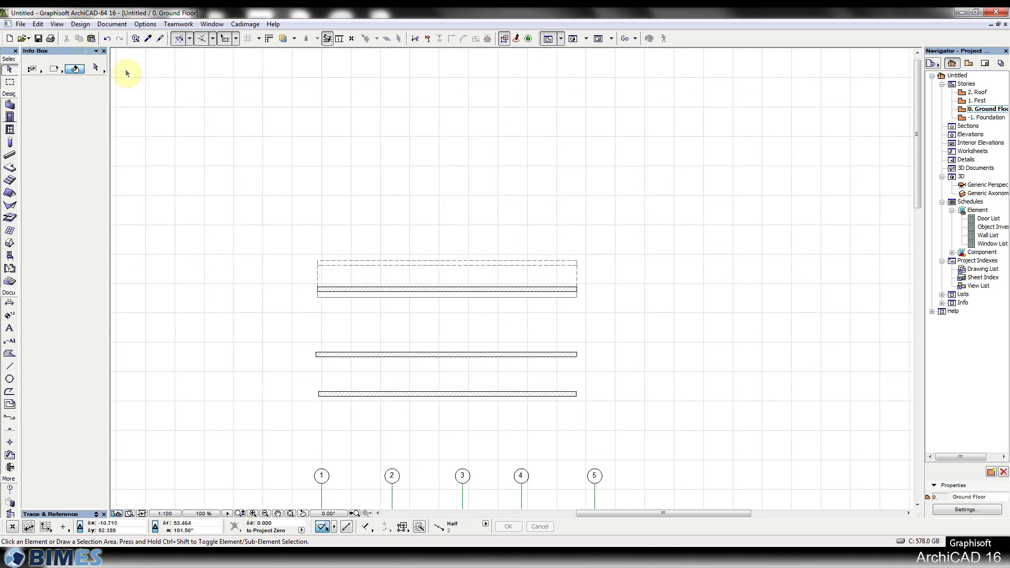
Step: Review the Move commands available for the selected middle straight wall, including Drag, Rotate, Mirror and Multiply
click(38, 24)
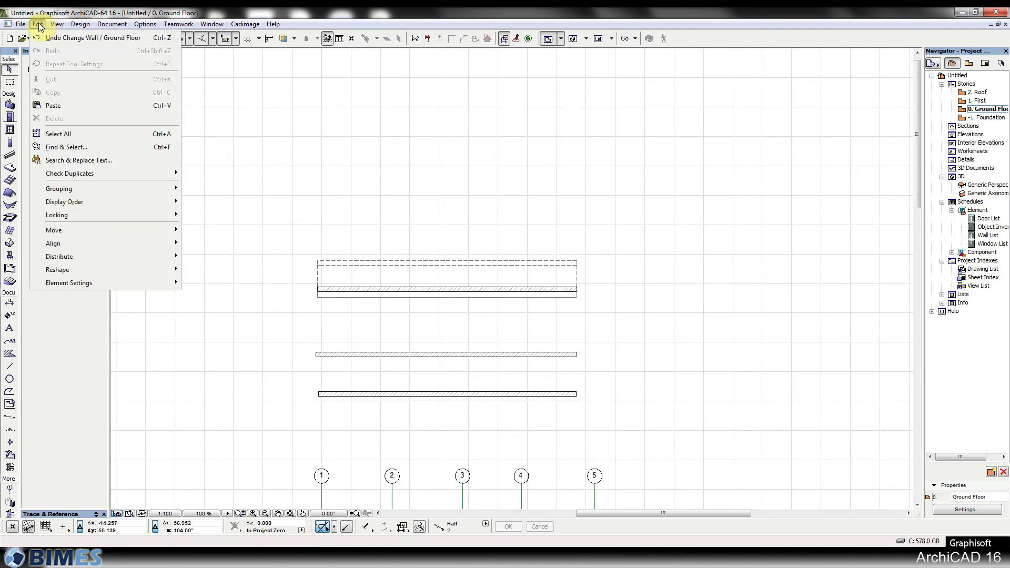
mouse_move(86, 236)
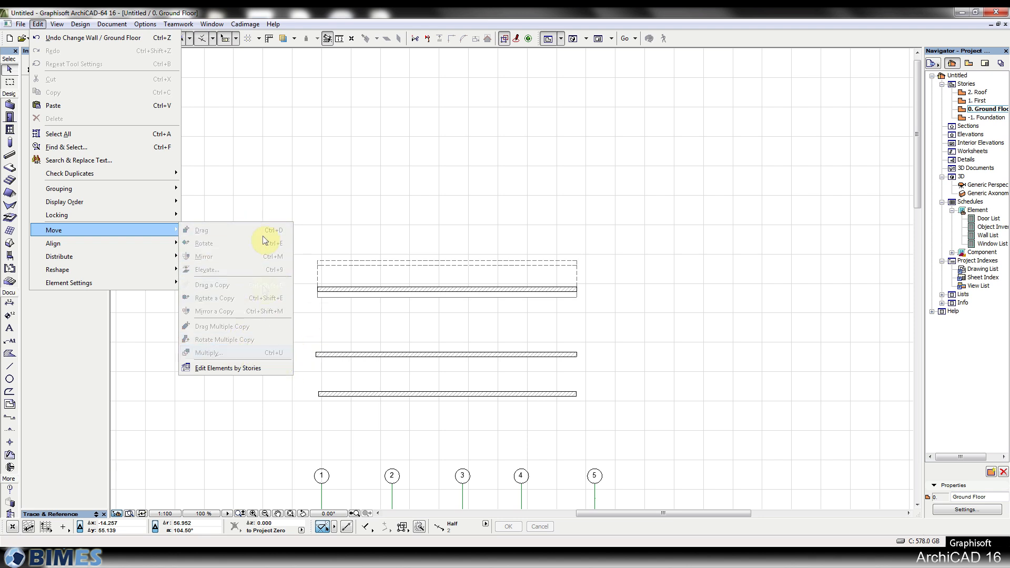
click(405, 365)
click(411, 356)
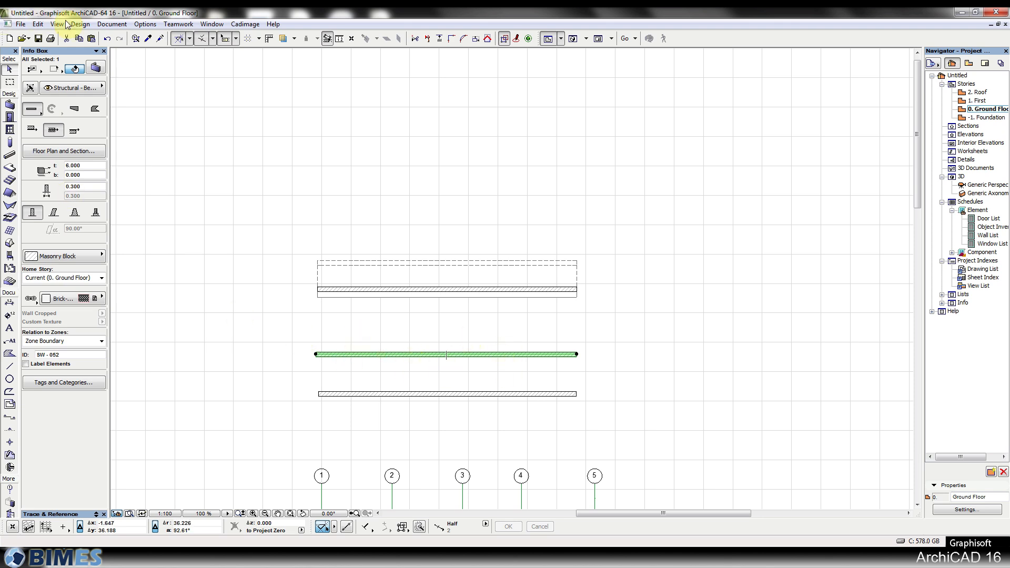
click(44, 25)
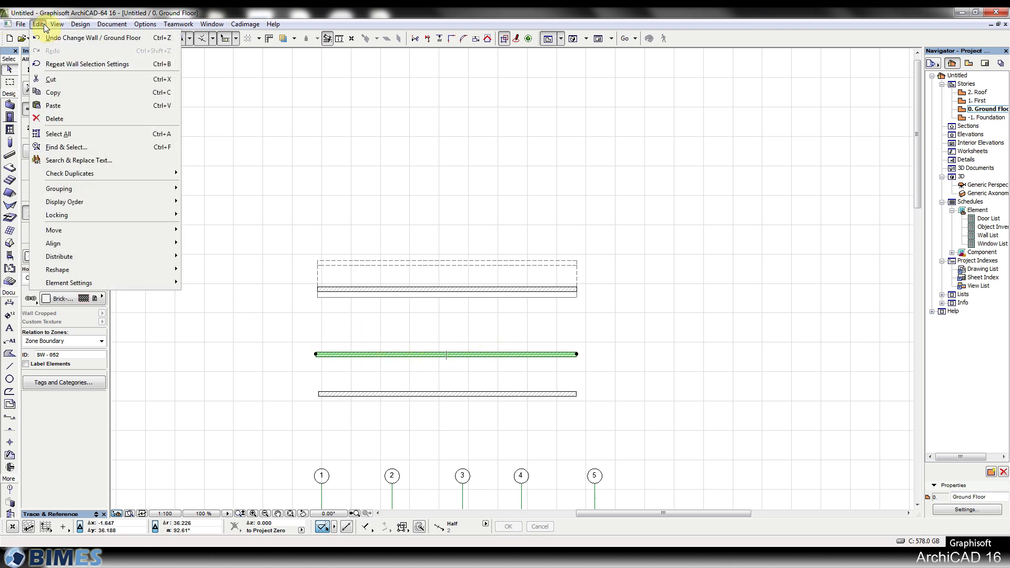
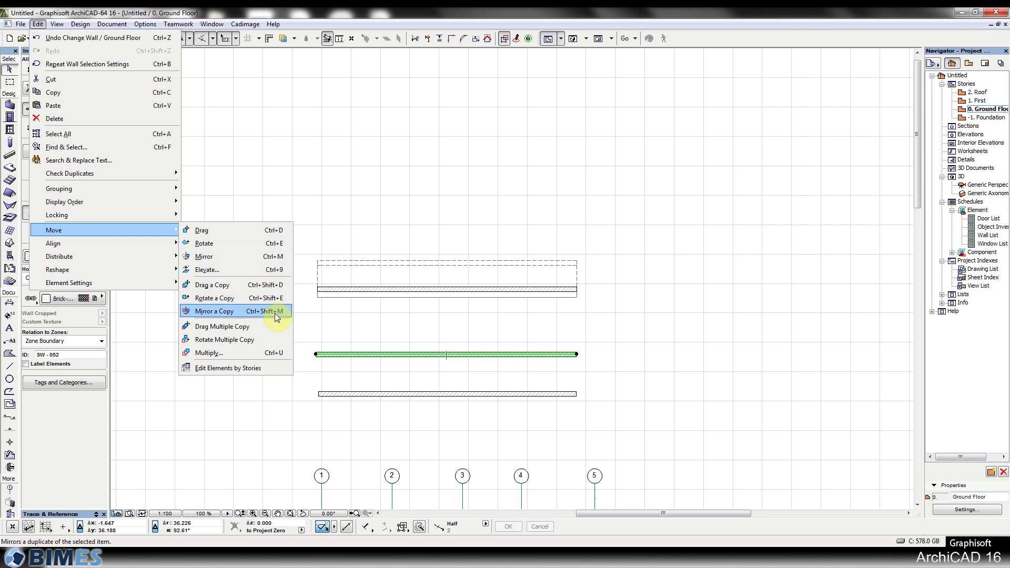
click(443, 8)
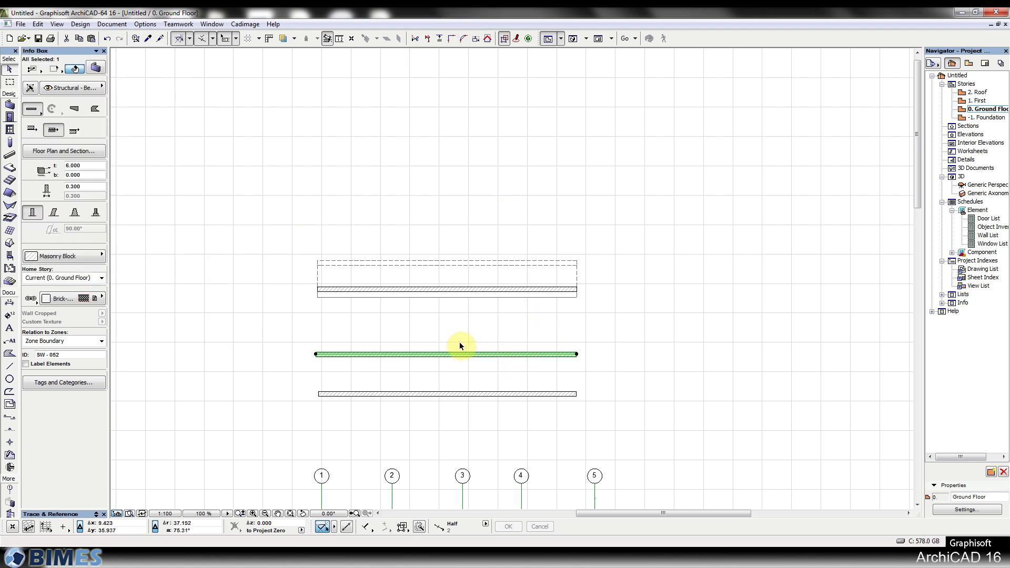
click(337, 323)
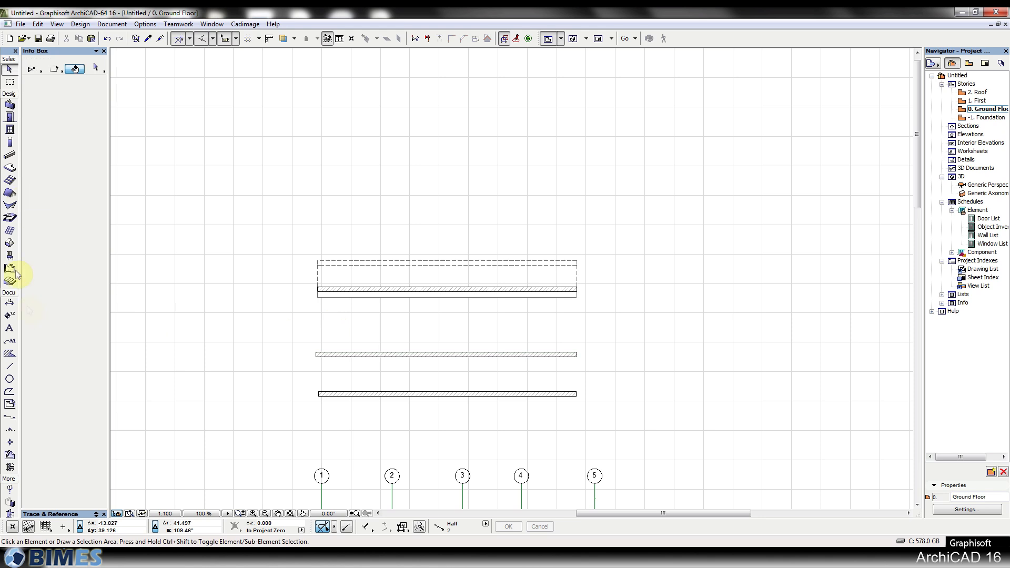
Step: Place a column with the default settings in the empty area above the slanted wall and select it
click(16, 150)
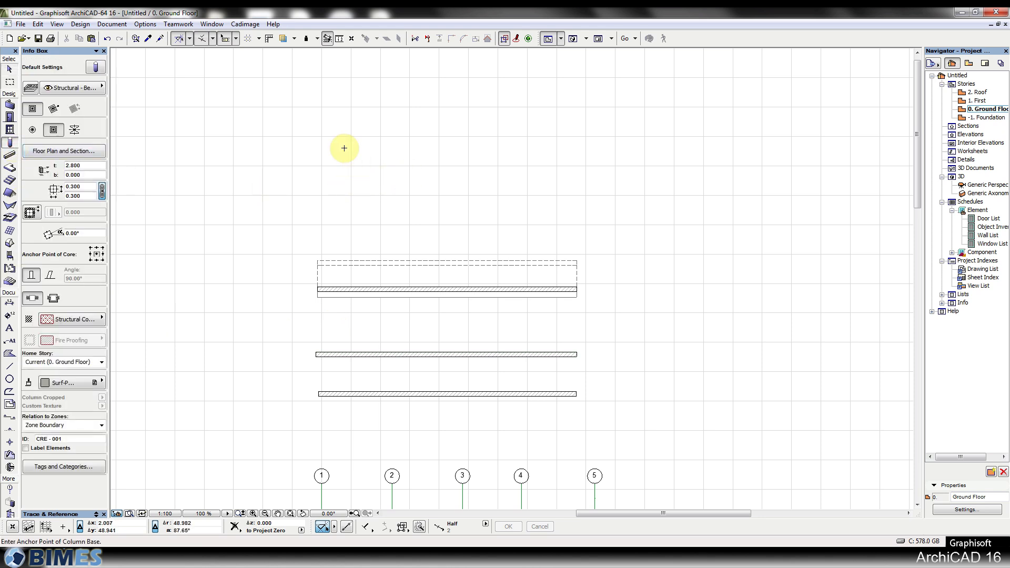
click(324, 153)
scroll(338, 212, up, 5)
key(Escape)
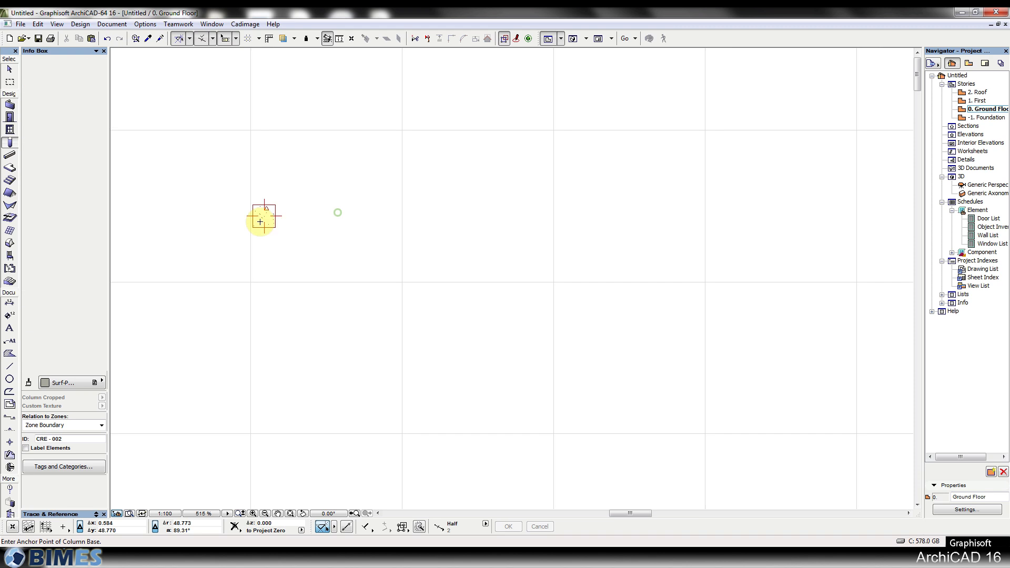
click(267, 216)
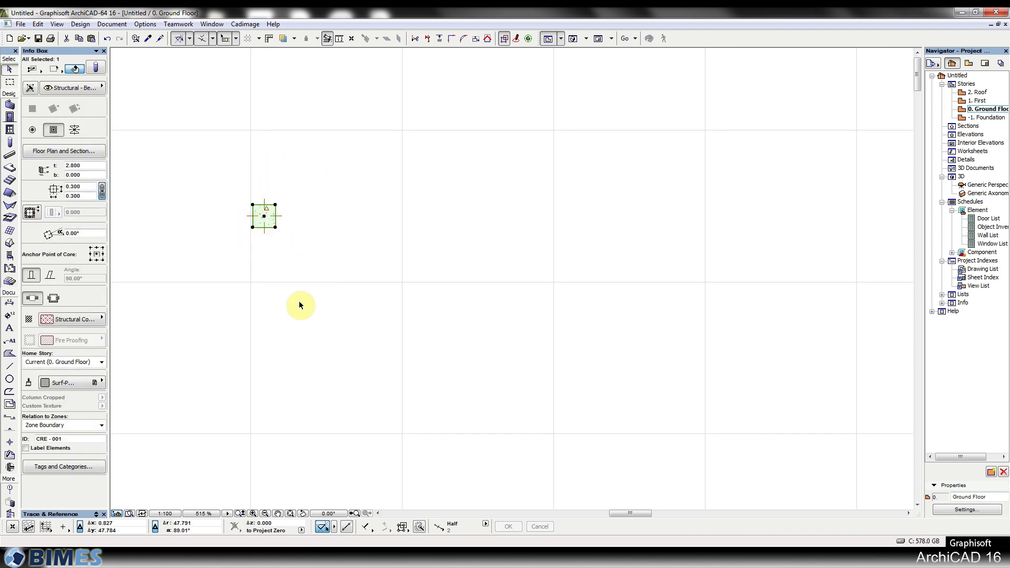
Step: Drag the column from its centre by a distance of 6 at an angle of 0°
scroll(281, 212, down, 5)
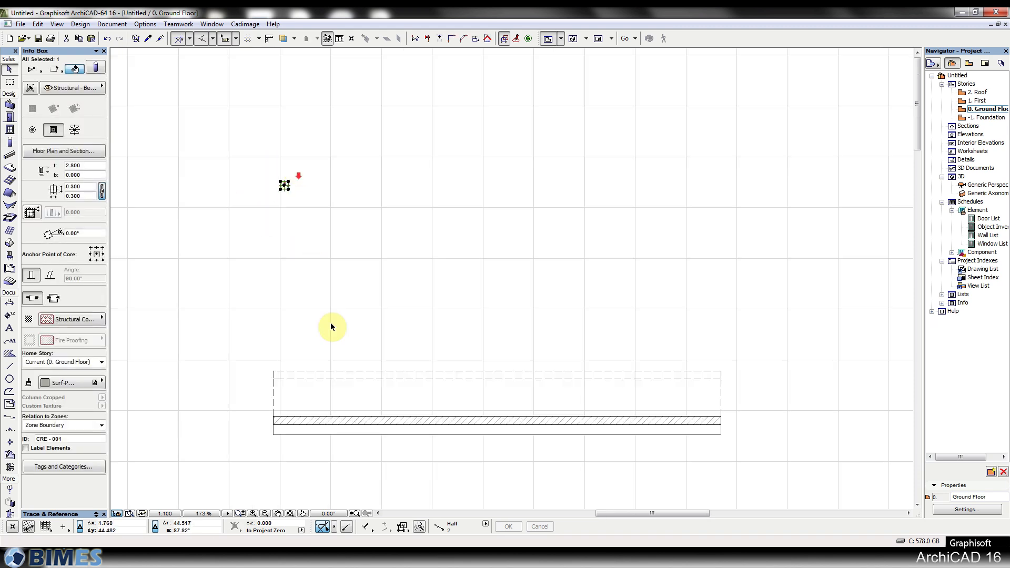
scroll(342, 368, down, 3)
click(343, 355)
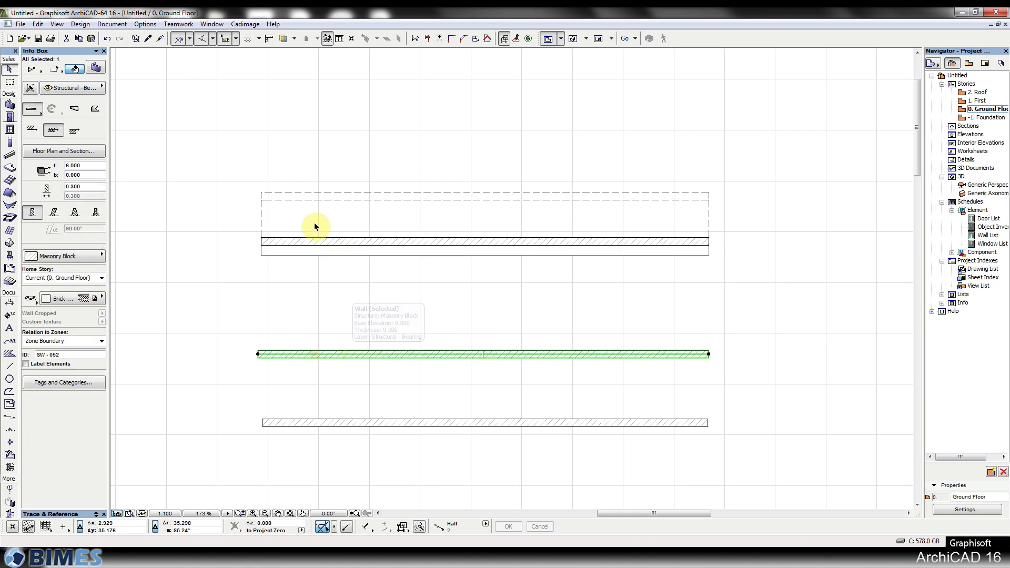
scroll(291, 279, up, 5)
click(261, 237)
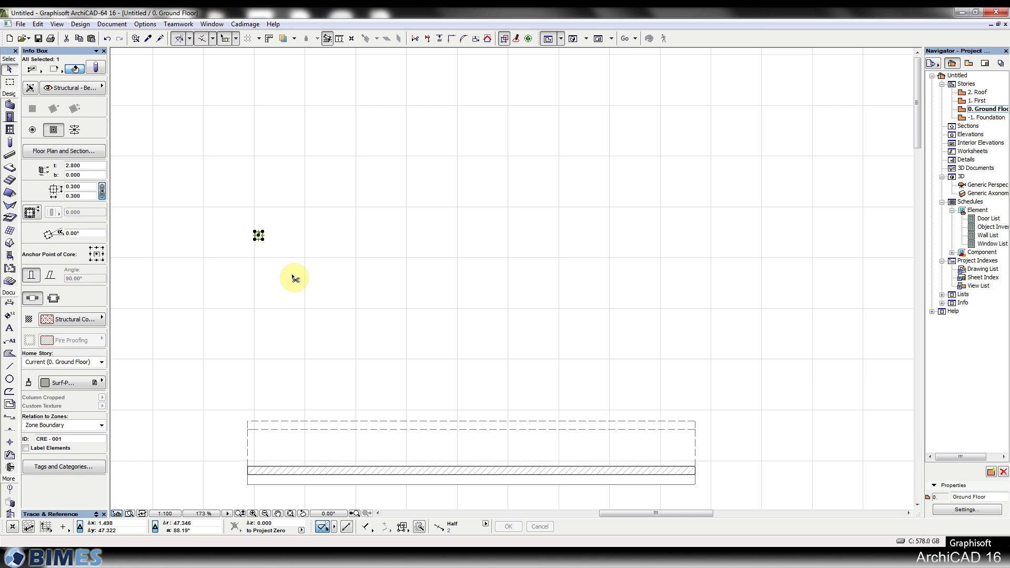
key(ctrl+d)
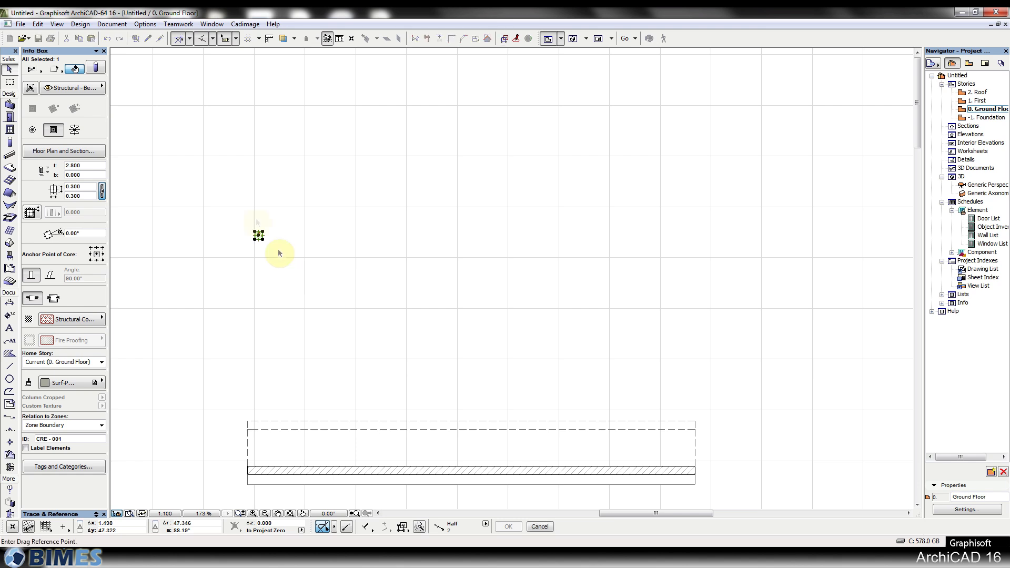
scroll(268, 237, up, 3)
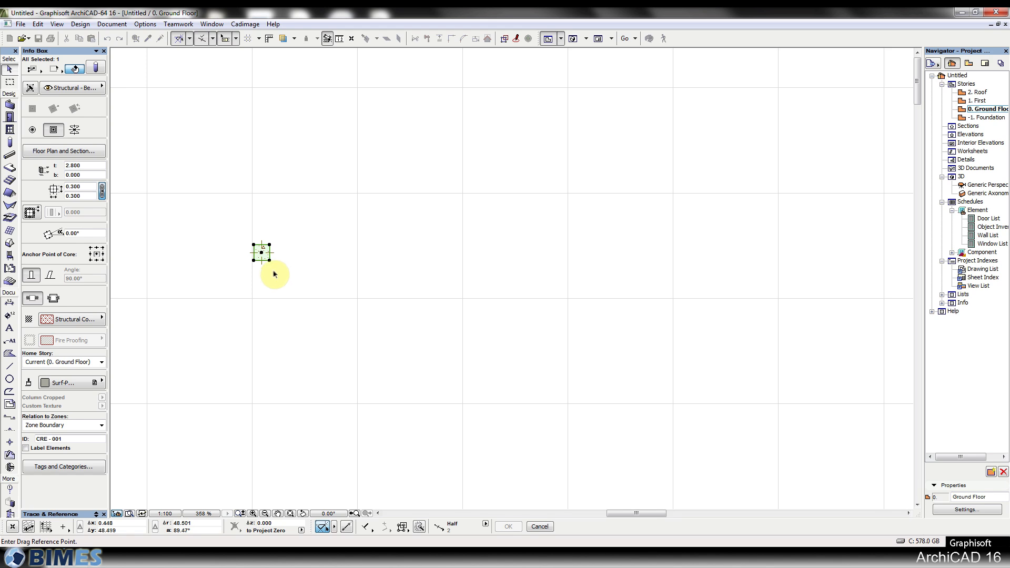
click(262, 253)
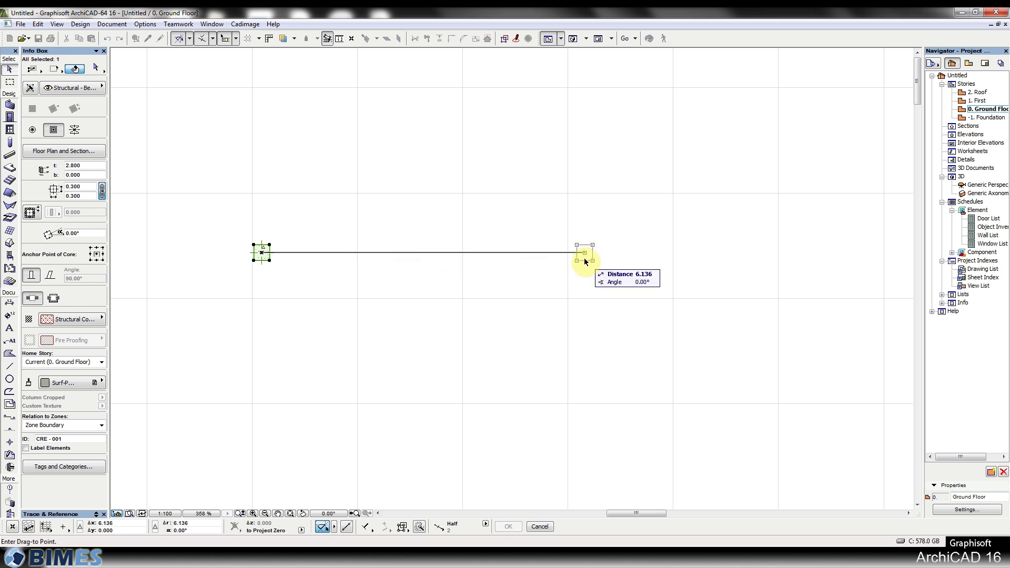
key(Tab)
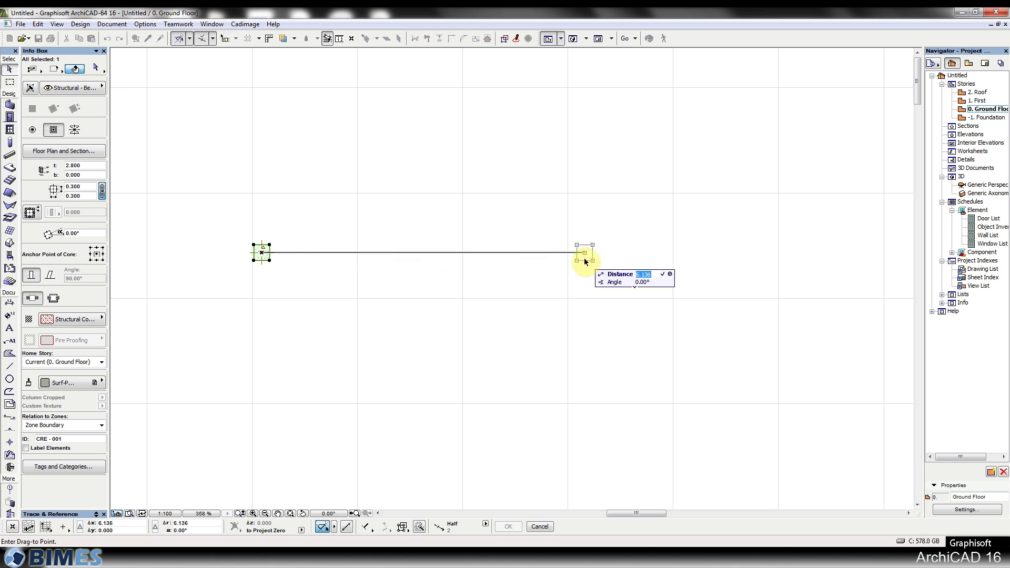
text(6)
key(Return)
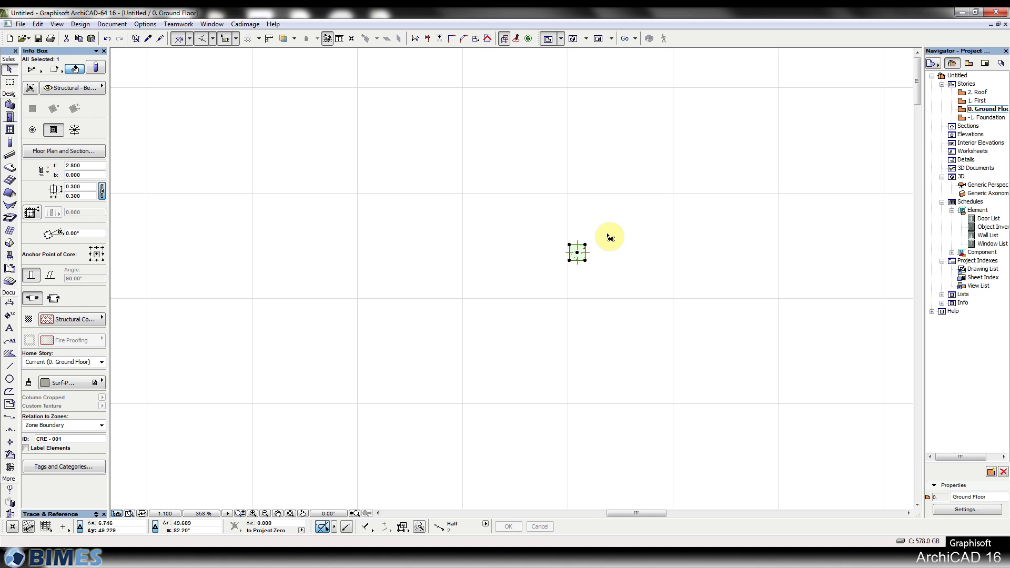
Step: Drag a copy of the column from its centre by a distance of 4.000 at an angle of 180°
key(ctrl+d)
key(ctrl)
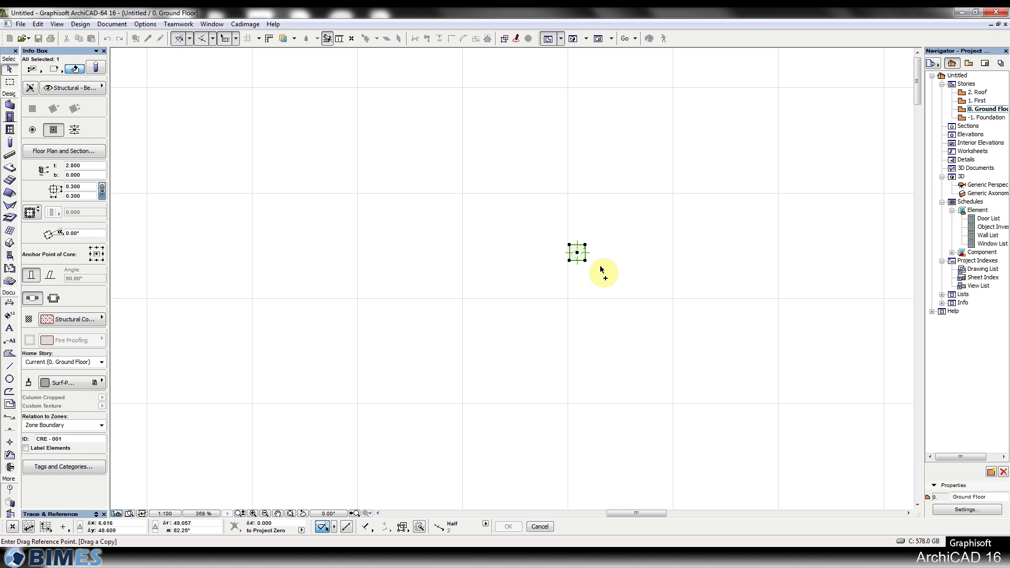
click(578, 254)
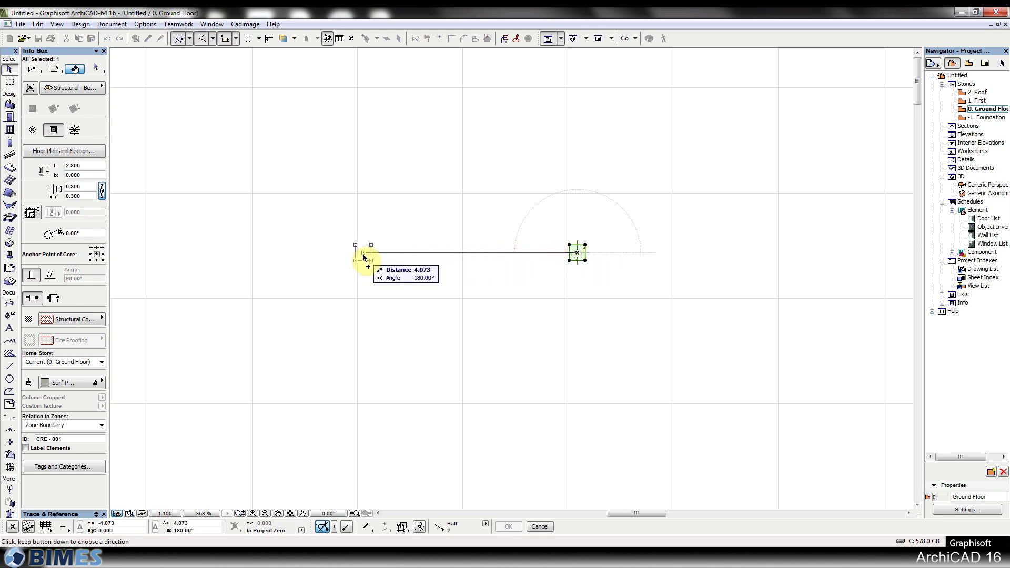
text(4.000)
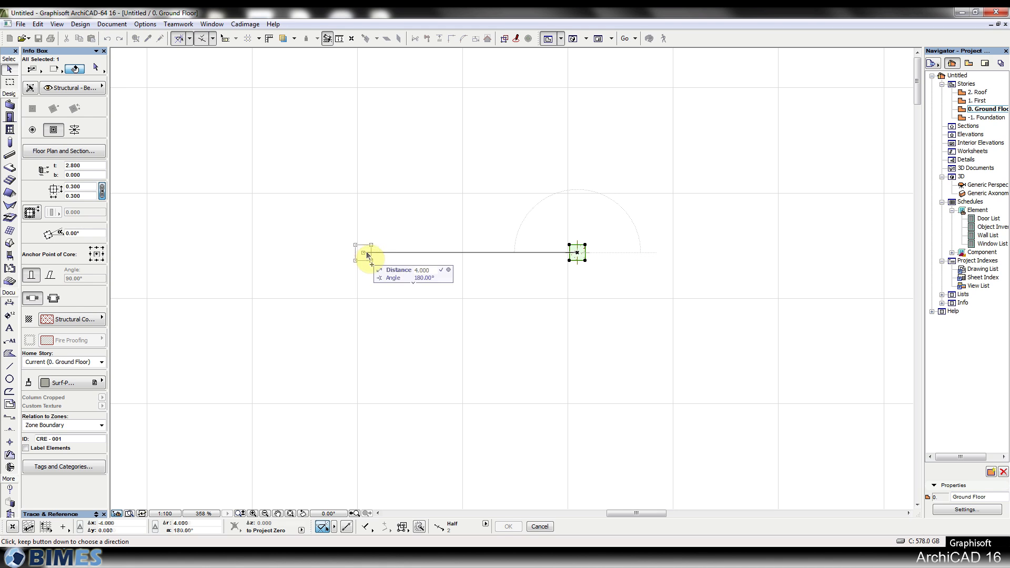
key(Return)
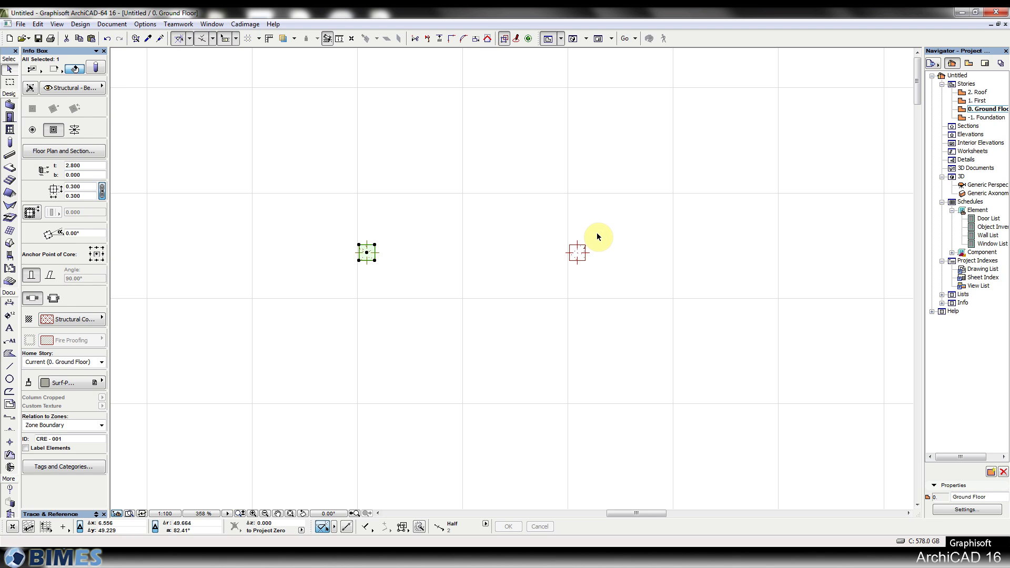
Step: Draw a horizontal drafting line below the left column with the Line tool
click(9, 366)
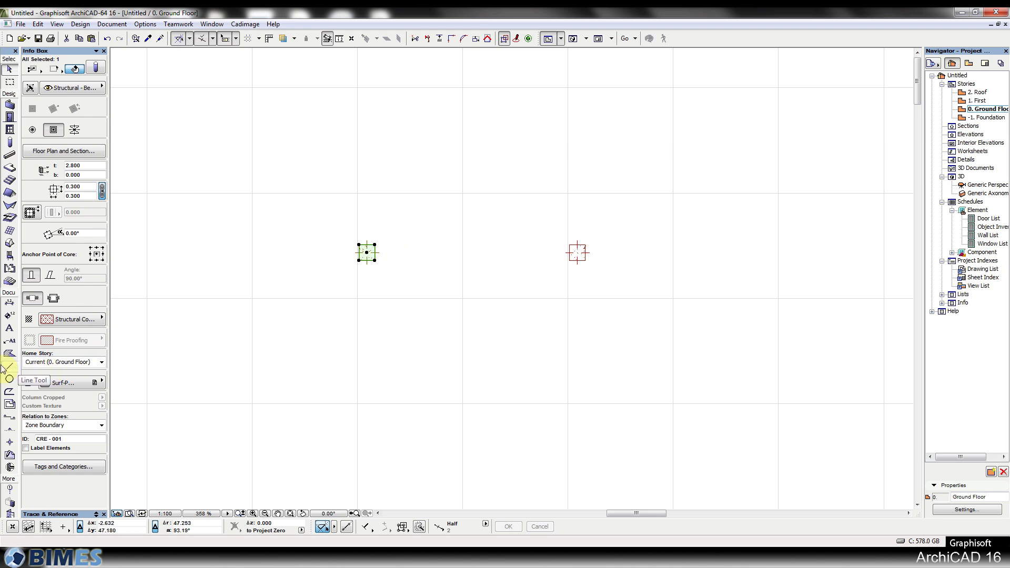
click(314, 315)
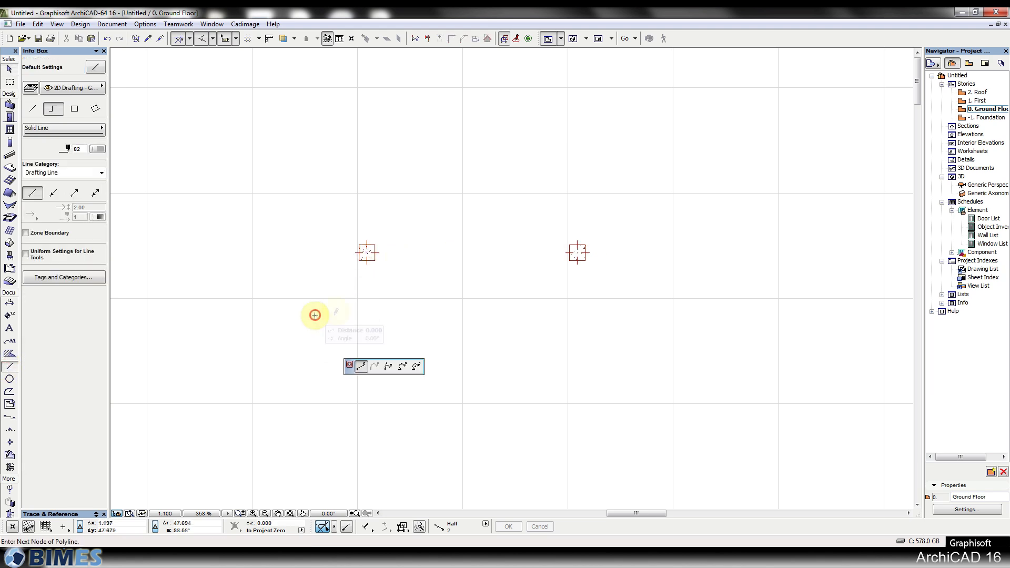
double_click(497, 315)
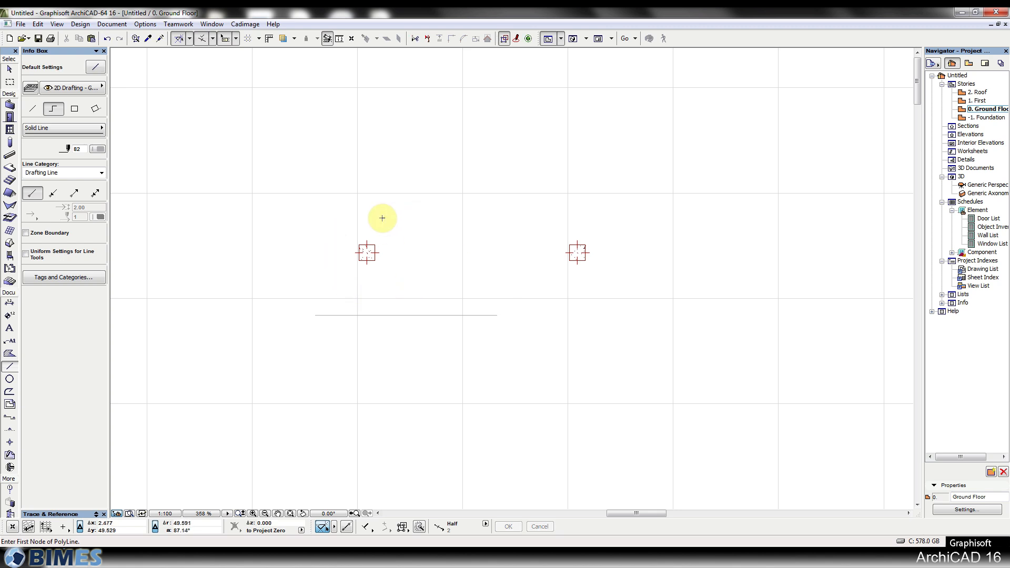
Step: Mirror the left column across the horizontal line, using the line's two endpoints as the mirroring axis
scroll(381, 218, up, 3)
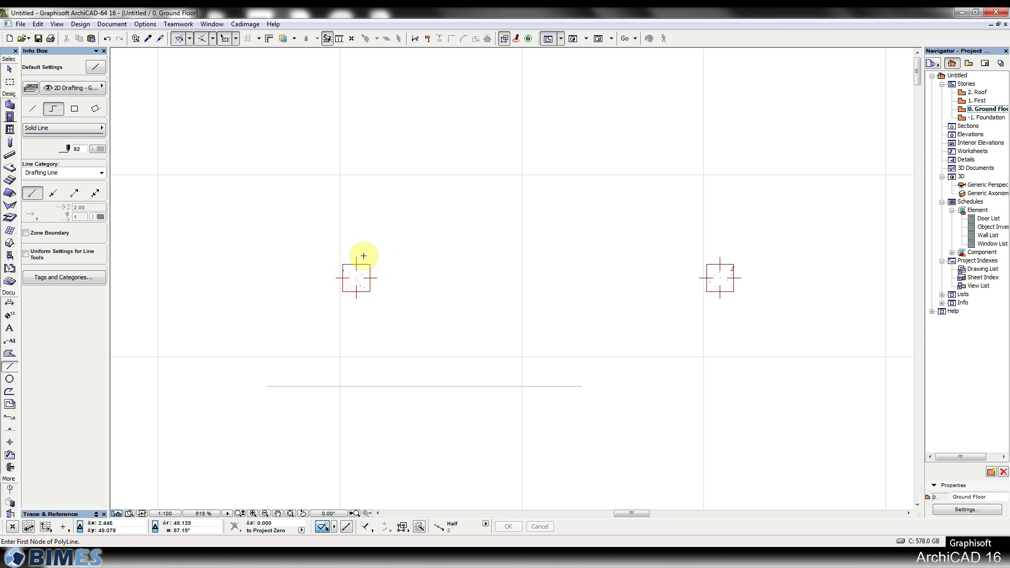
middle_drag(343, 317, 351, 150)
key(Escape)
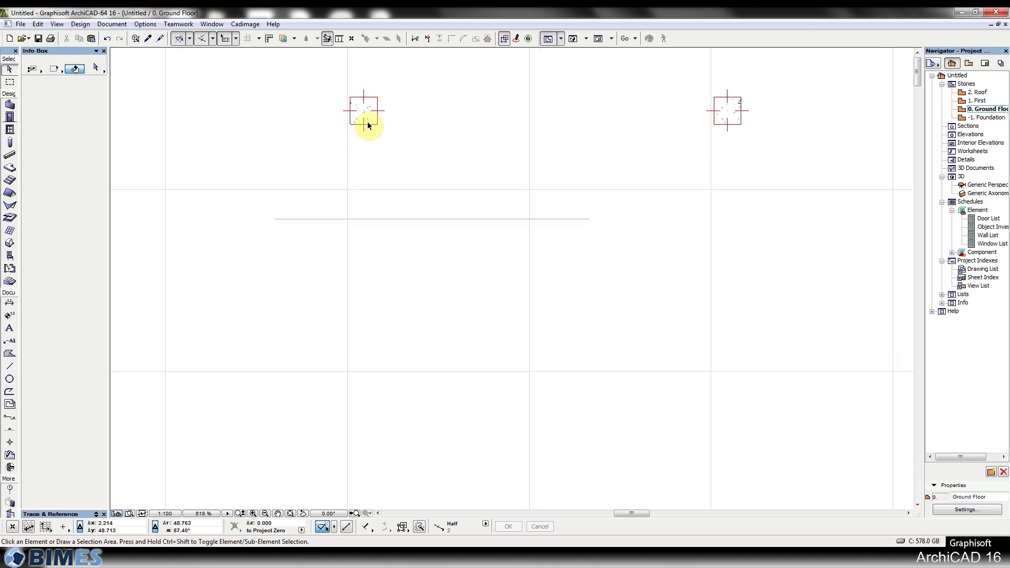
click(368, 124)
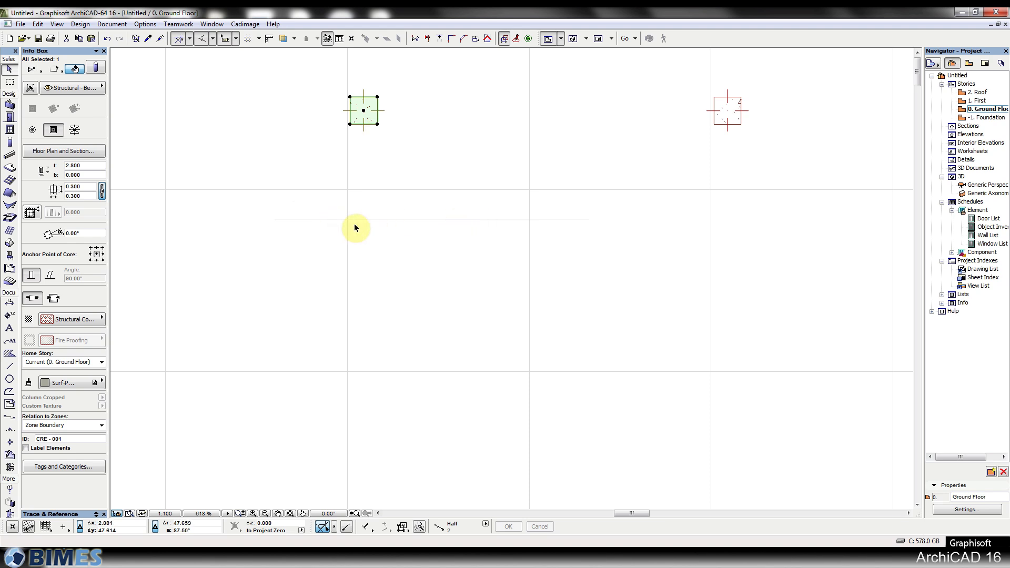
key(ctrl+m)
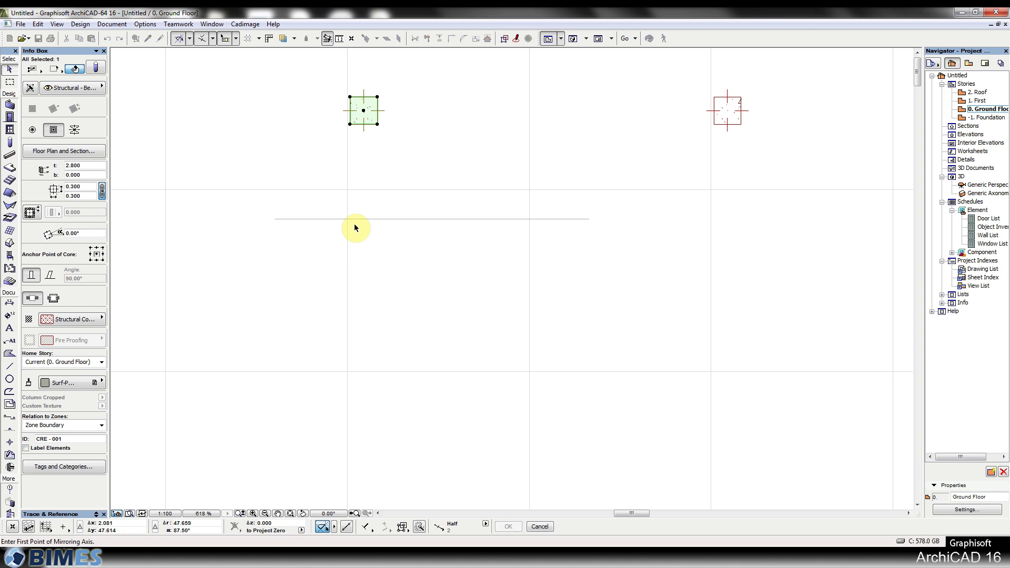
click(274, 219)
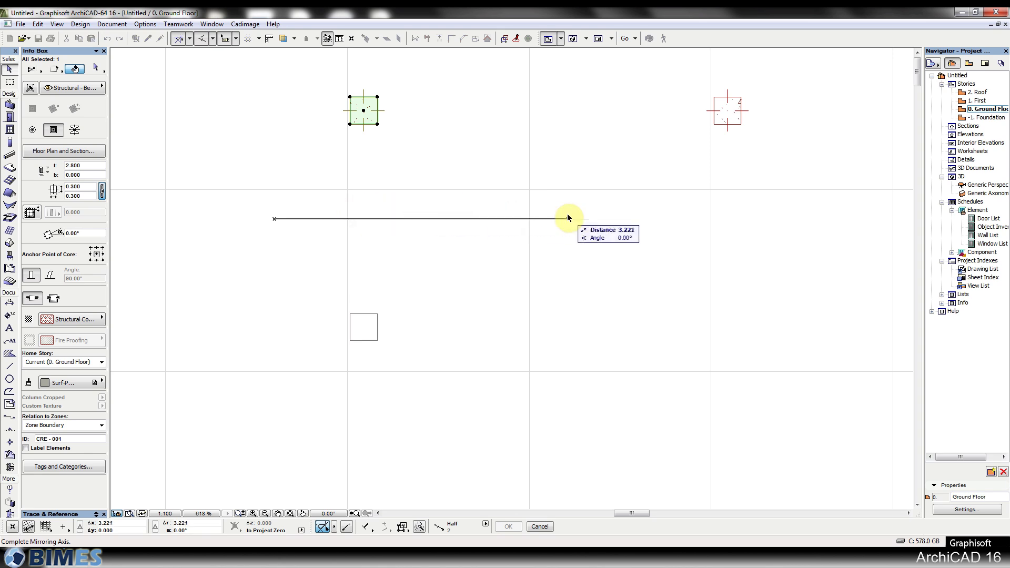
click(586, 218)
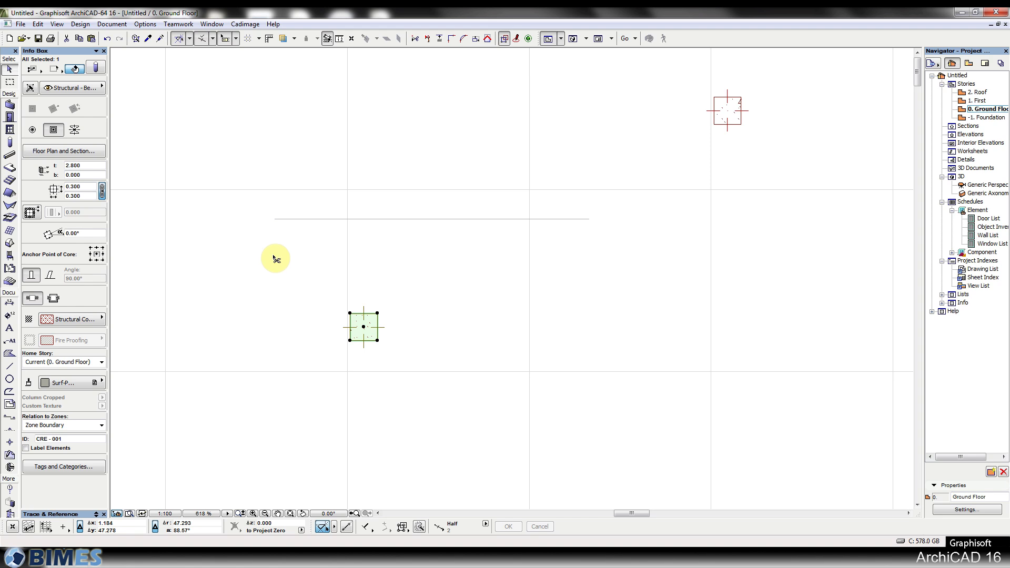
Step: Mirror a copy of the lower column back above the horizontal line and deselect it
key(ctrl+m)
key(ctrl)
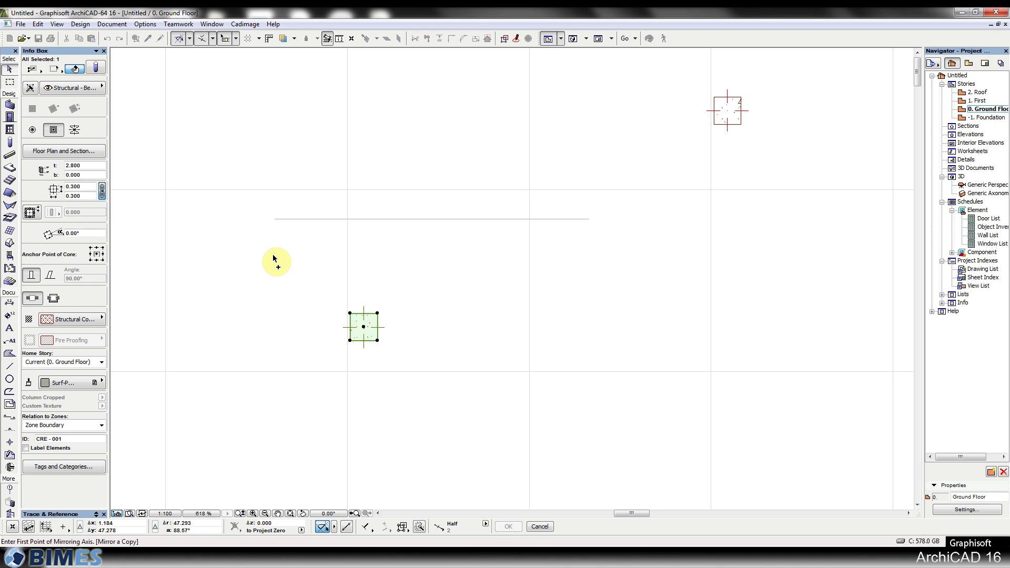
click(273, 219)
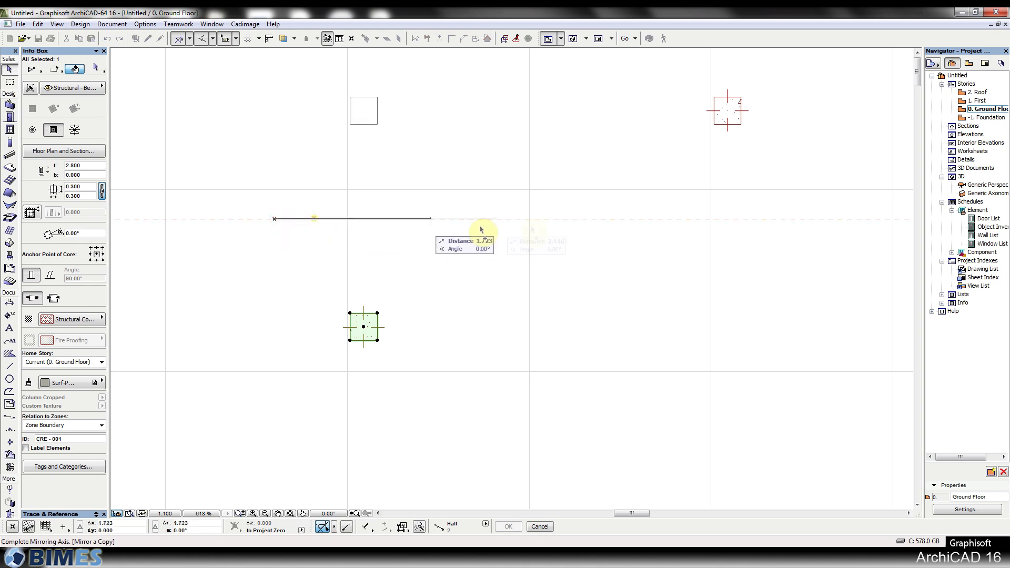
click(592, 220)
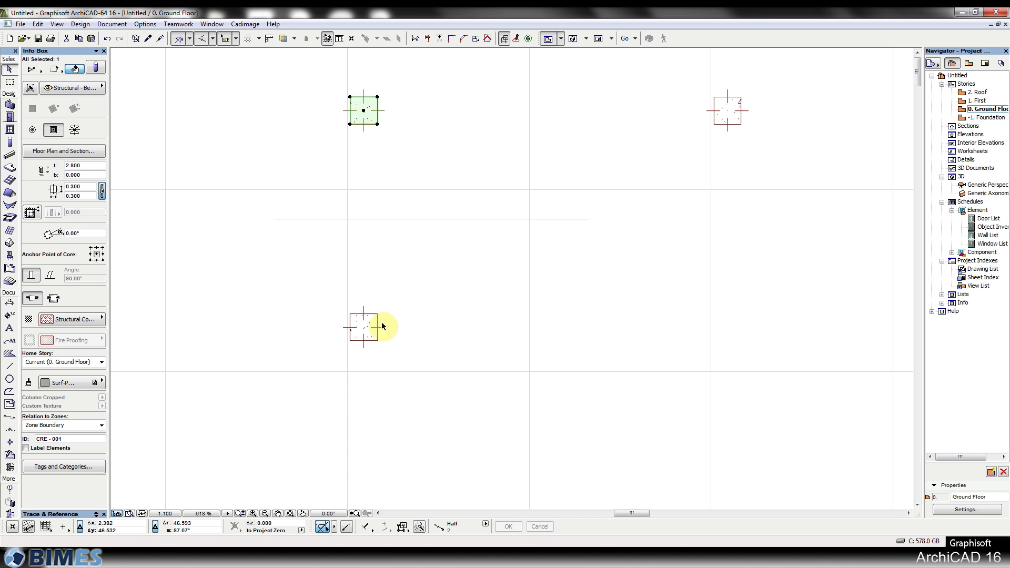
key(Escape)
Step: Rotate the upper-left column 45° counterclockwise about its centre, starting from a vertical reference
middle_drag(373, 140, 389, 312)
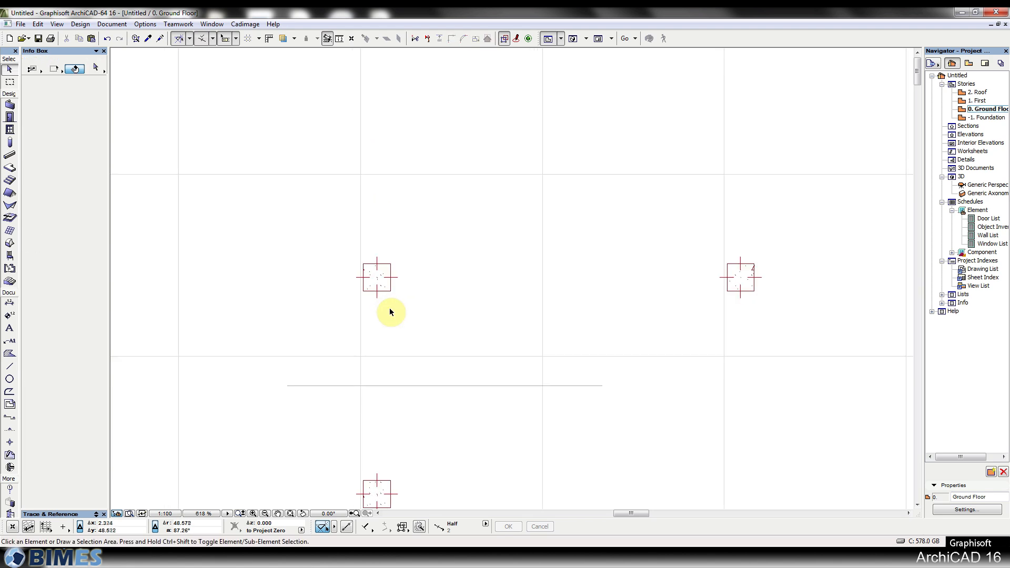
click(391, 281)
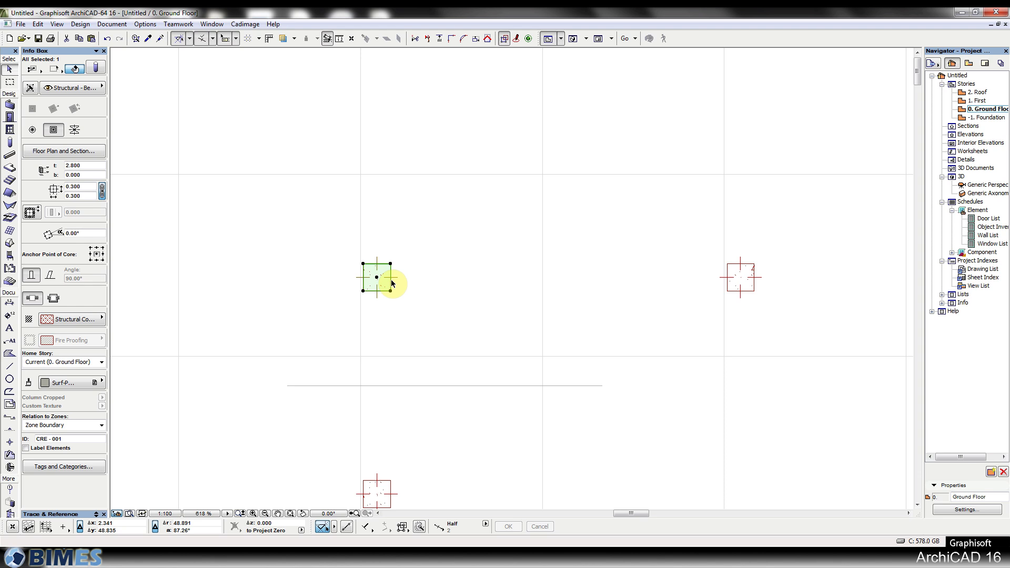
key(ctrl+e)
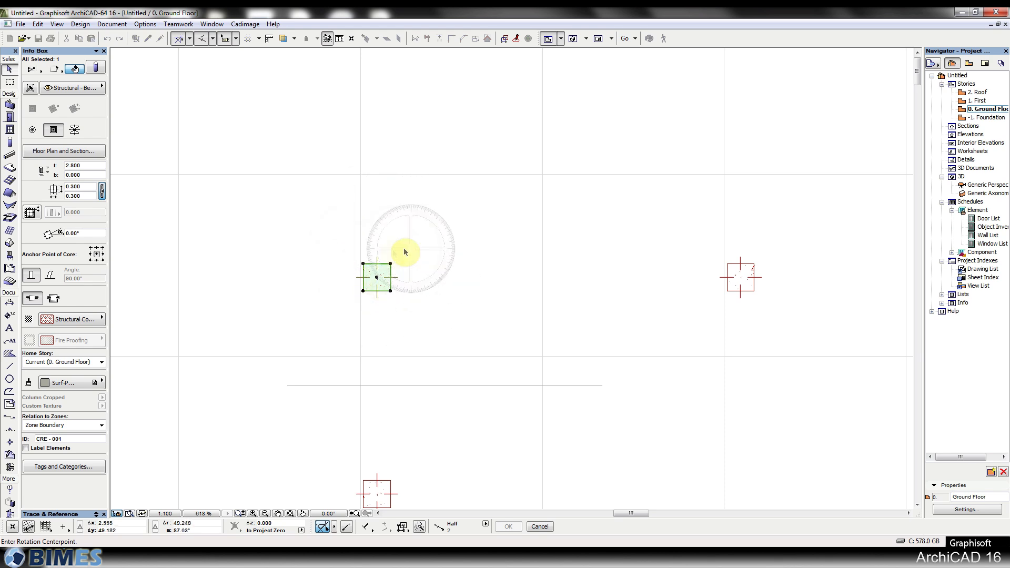
click(377, 277)
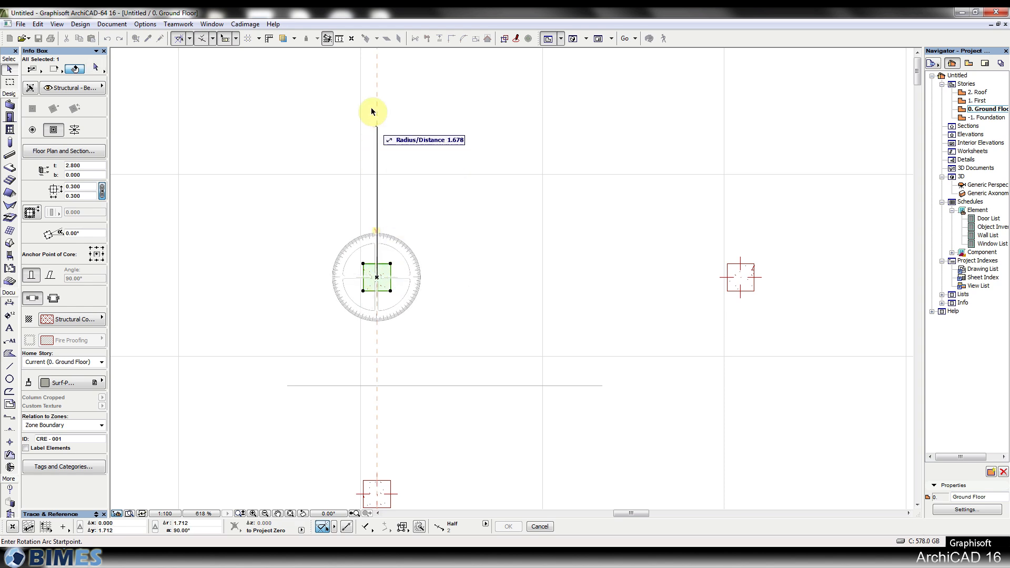
click(378, 206)
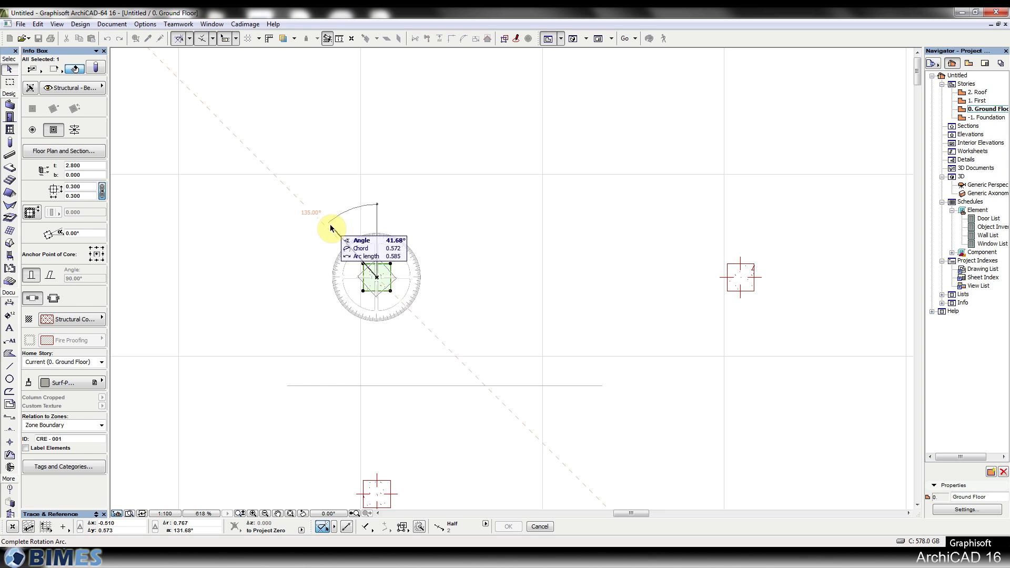
key(Tab)
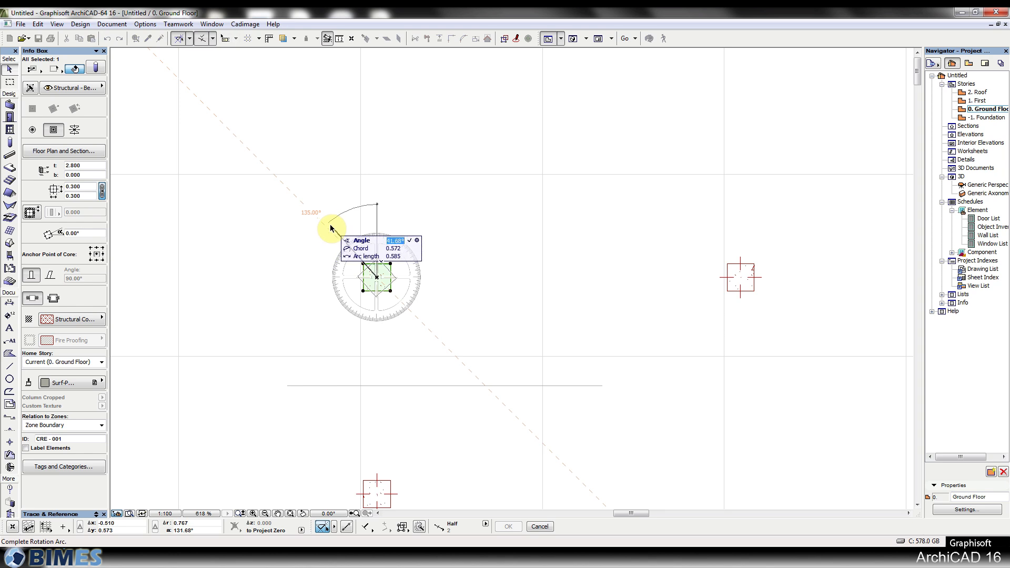
click(327, 230)
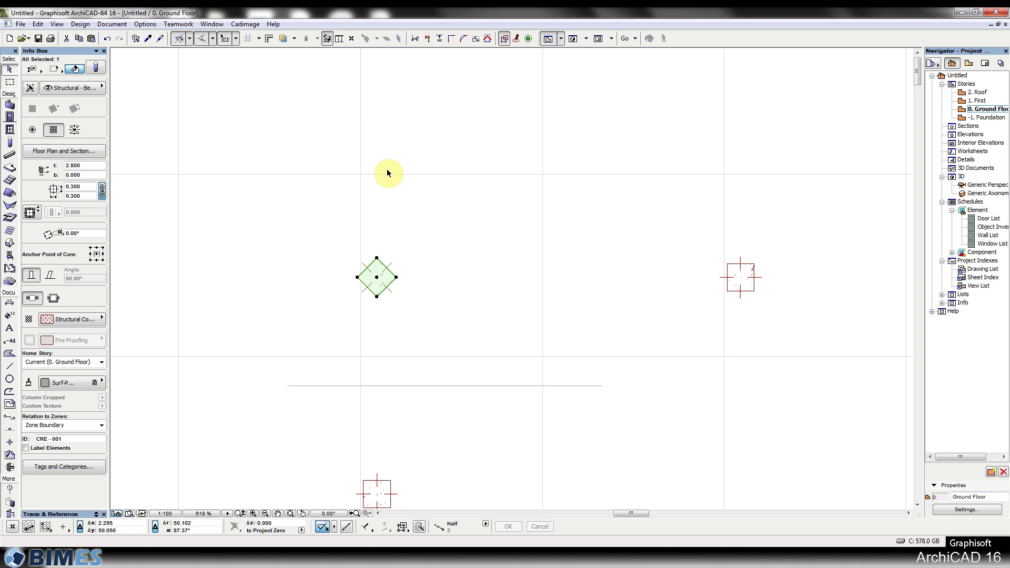
Step: Rotate a copy of the diamond-oriented column by -45° about its centre
key(ctrl+e)
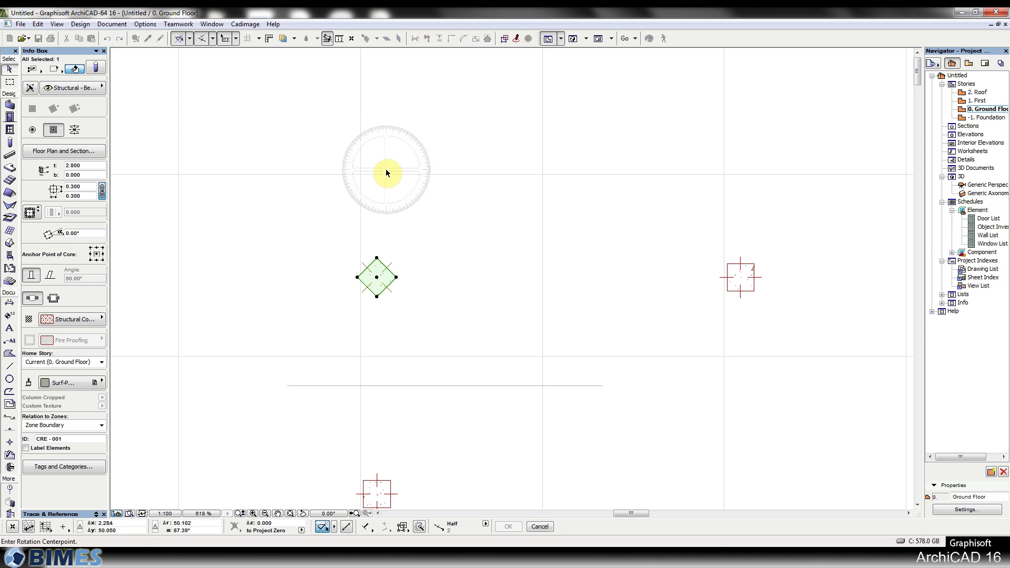
click(377, 277)
click(378, 257)
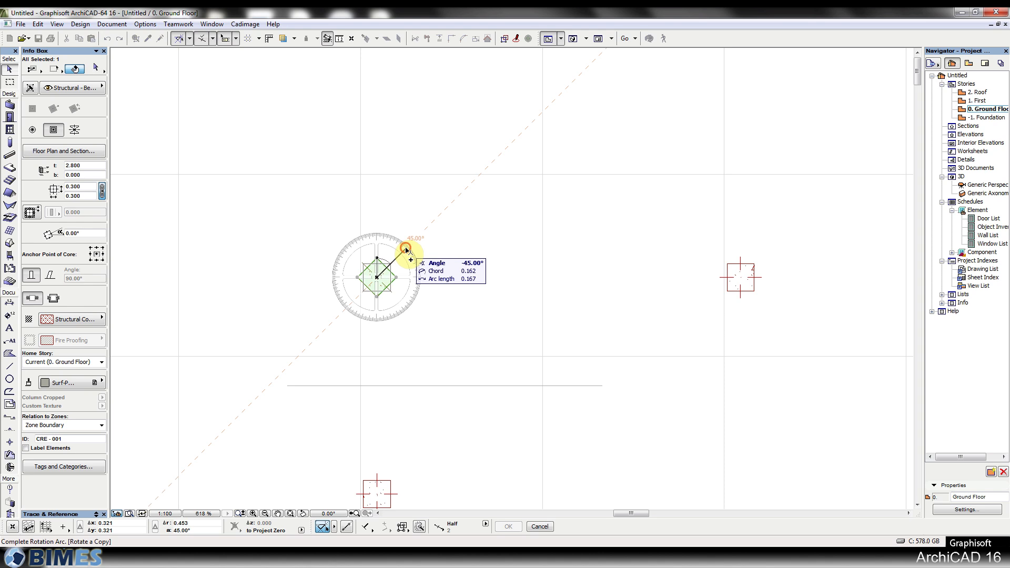
click(405, 249)
scroll(376, 277, up, 3)
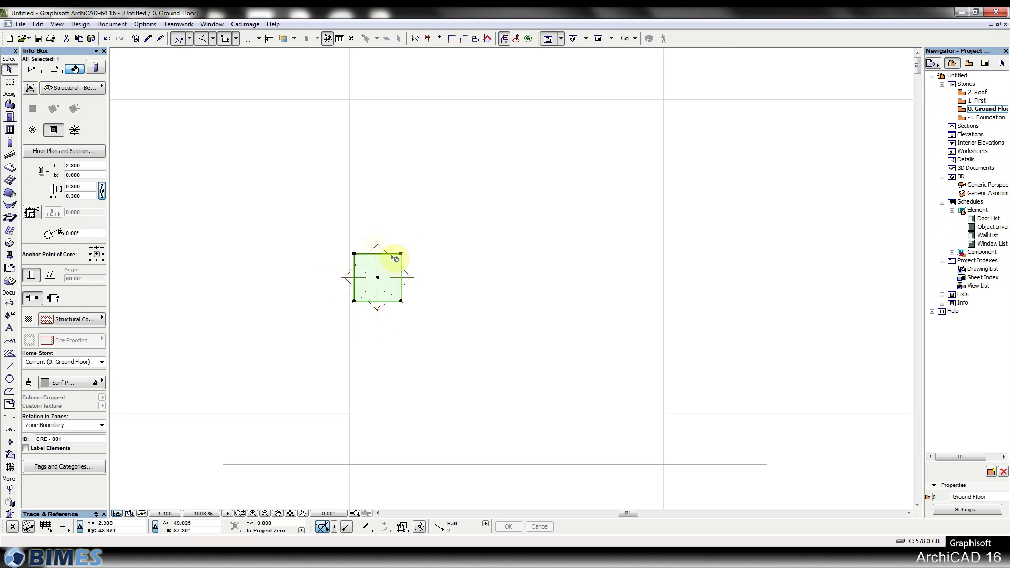
Step: Delete the square column copy that overlaps the diamond-oriented column
click(383, 322)
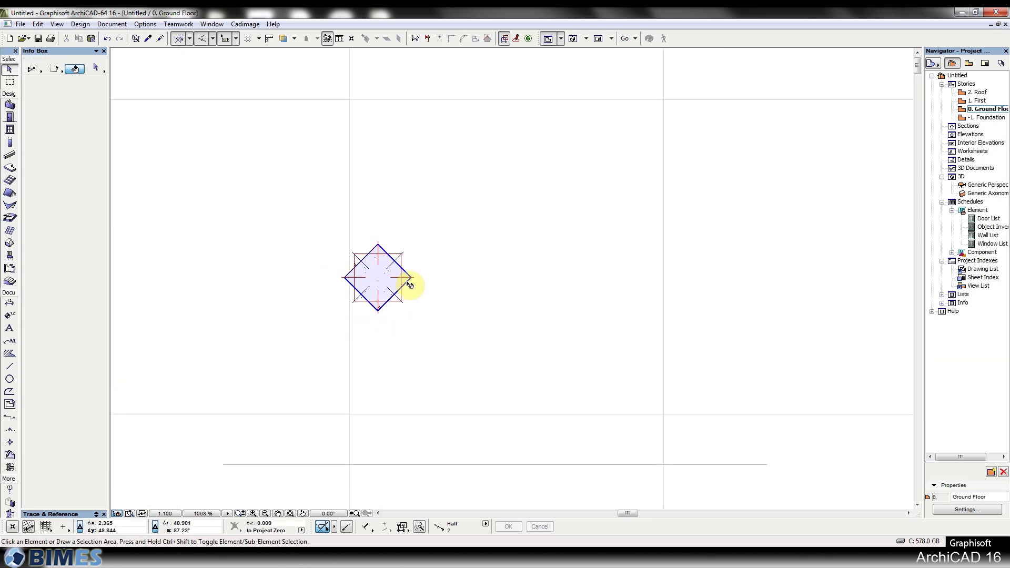
click(409, 278)
click(476, 287)
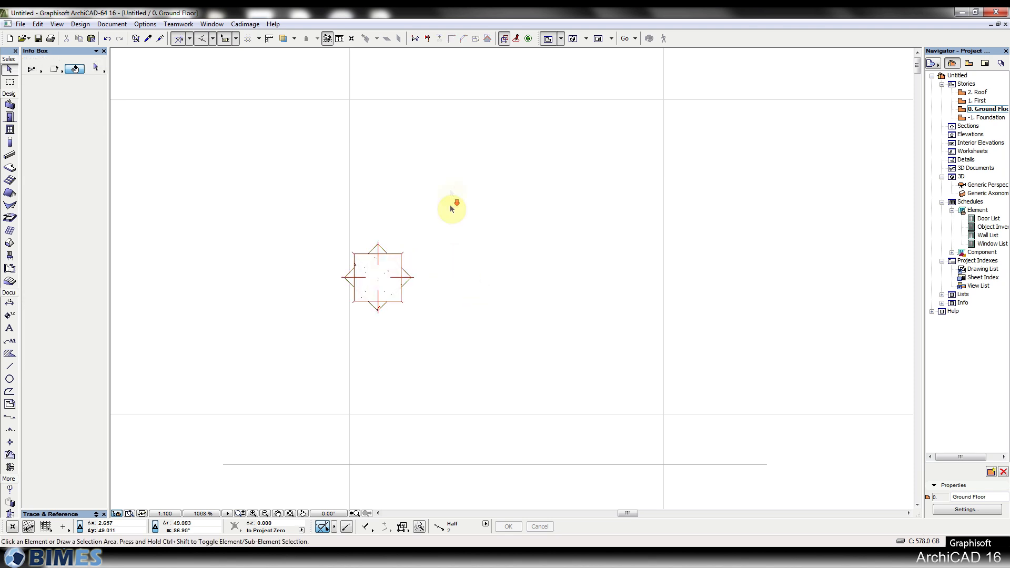
scroll(450, 200, down, 6)
click(434, 229)
scroll(450, 221, up, 3)
key(Delete)
middle_drag(480, 254, 374, 212)
scroll(374, 211, down, 3)
scroll(492, 196, up, 1)
scroll(492, 196, up, 3)
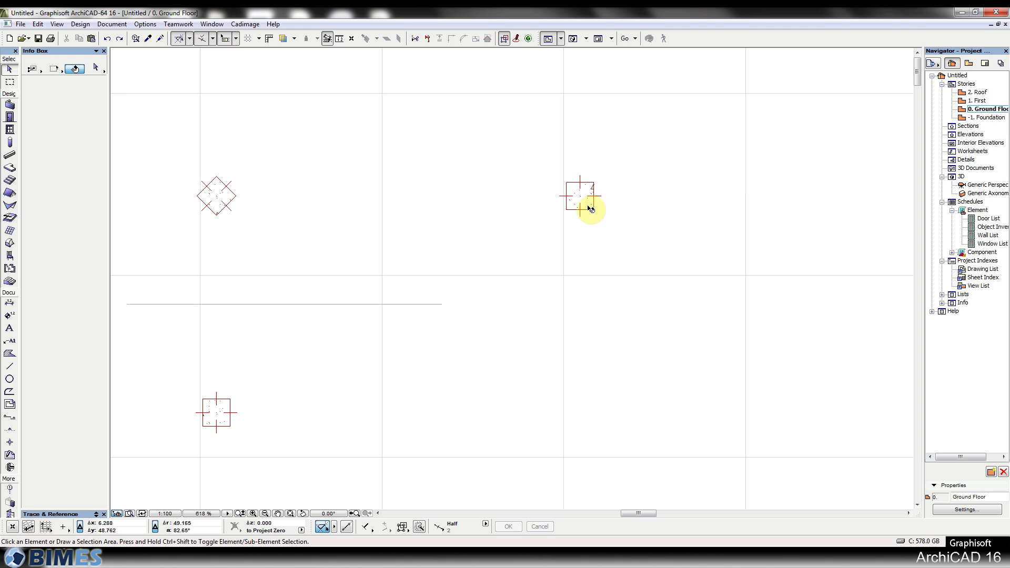
Step: Place three copies of the right-hand square column in a horizontal row to its right with Drag Multiple Copy
click(583, 209)
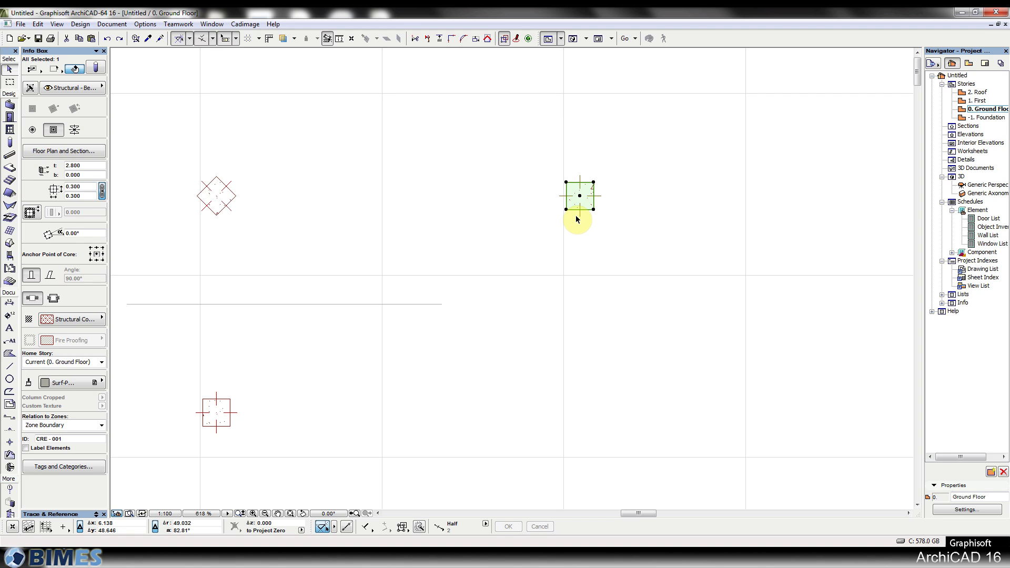
scroll(463, 218, down, 4)
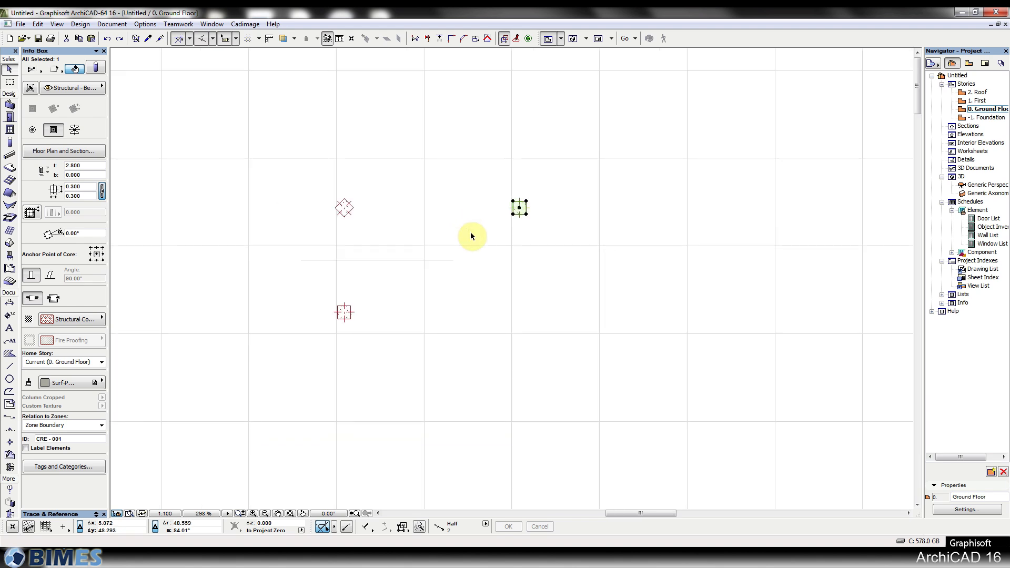
key(ctrl+d)
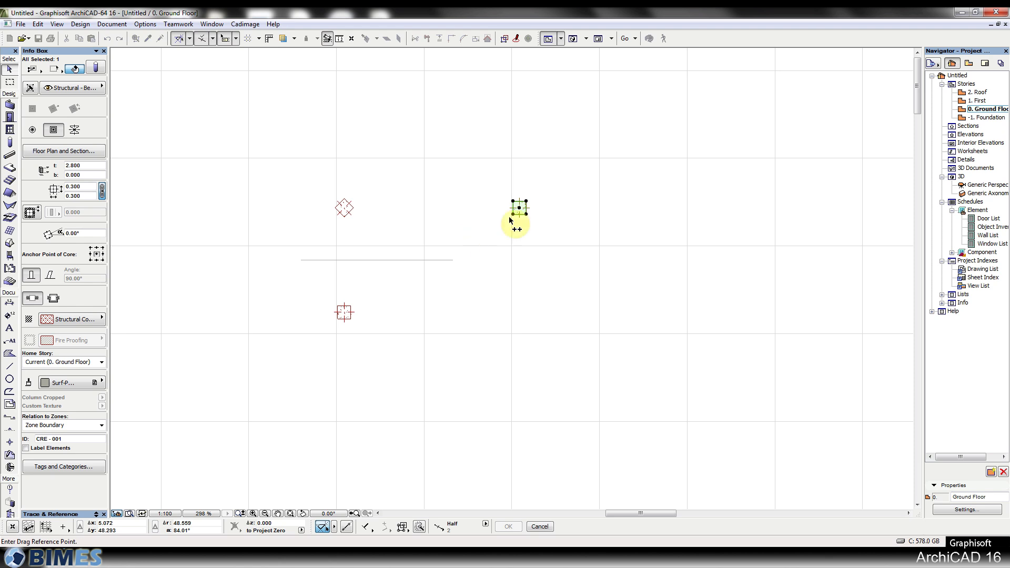
scroll(539, 207, up, 3)
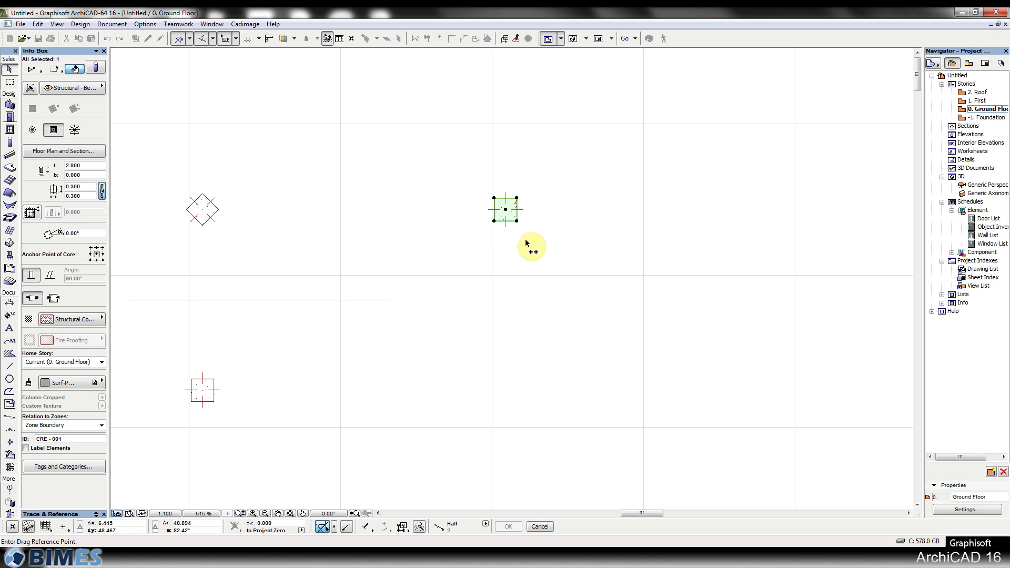
click(505, 209)
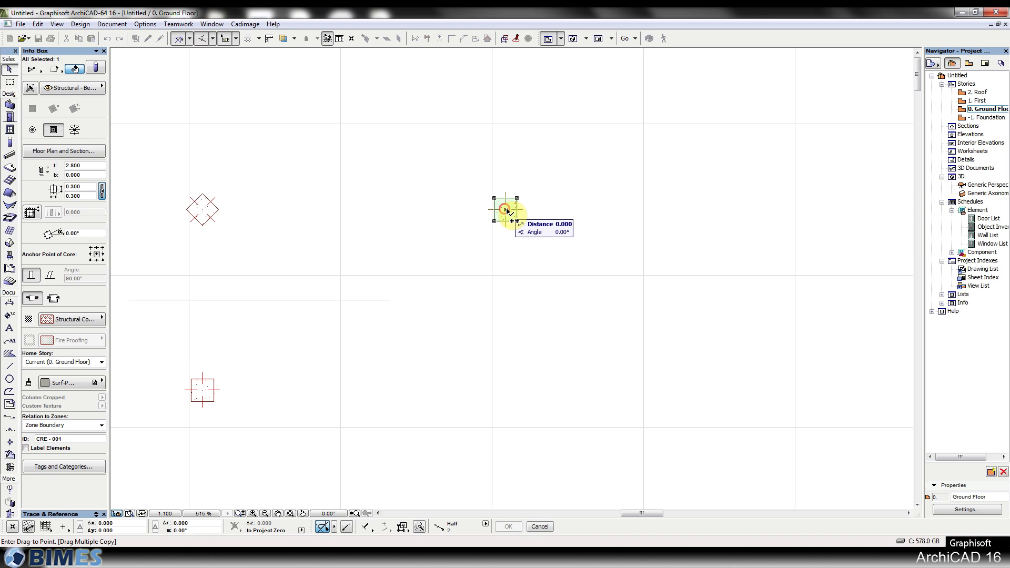
click(608, 210)
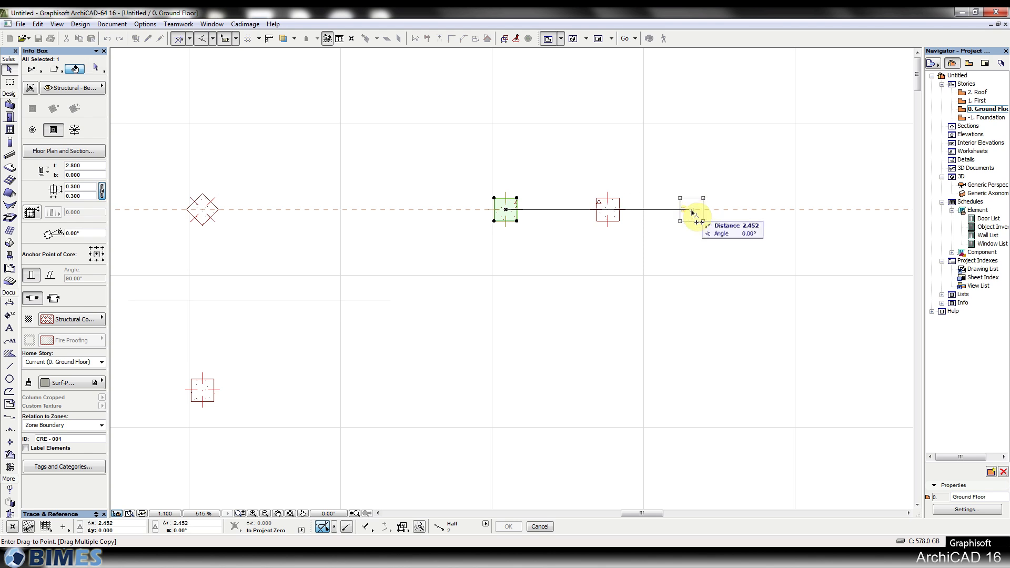
click(692, 209)
click(791, 209)
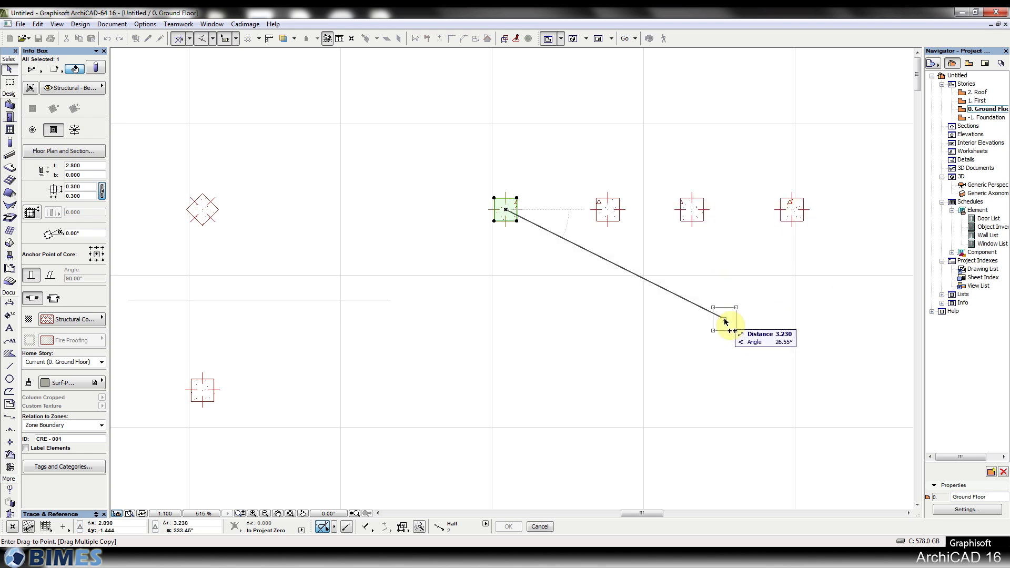
Step: Place five more column copies freely above and below the row, finish the multiple copy and clear the selection
click(731, 323)
click(603, 315)
click(661, 130)
click(474, 111)
click(432, 298)
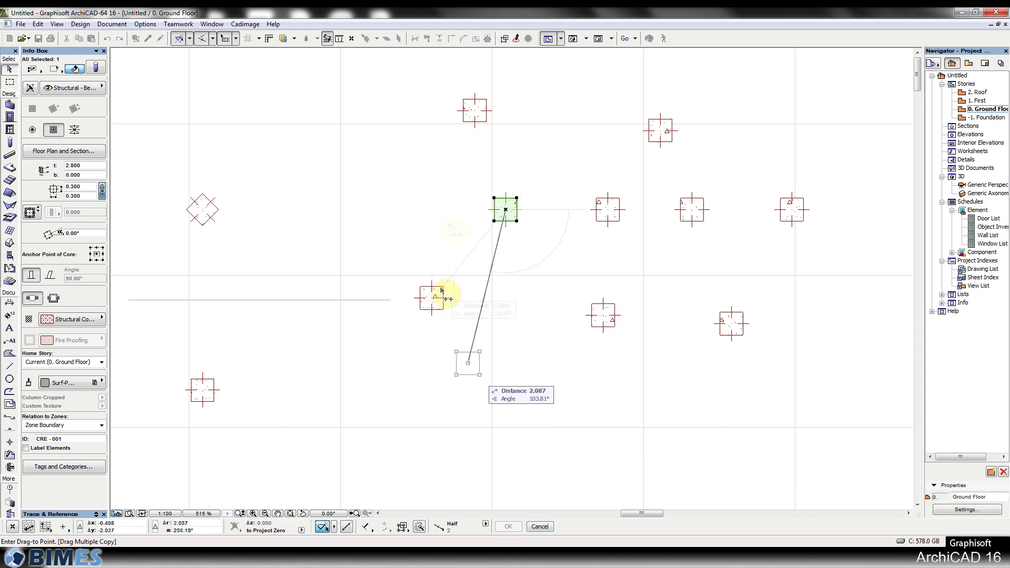
key(Escape)
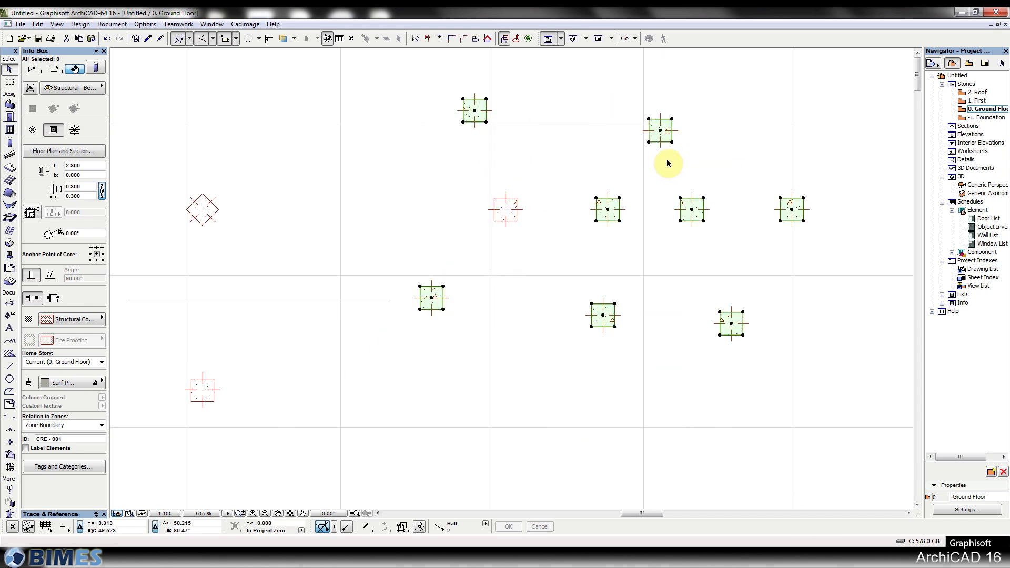
click(415, 368)
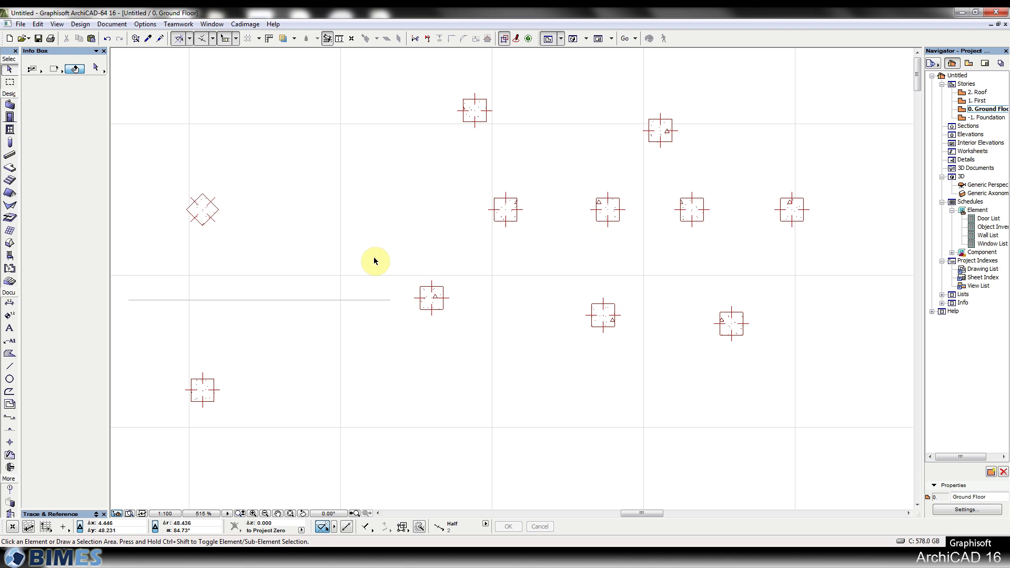
Step: Place six rotated copies of the topmost column in a ring around a centre about 0.97 m below it with Rotate Multiple Copy
scroll(373, 258, down, 2)
middle_drag(419, 135, 430, 186)
click(458, 213)
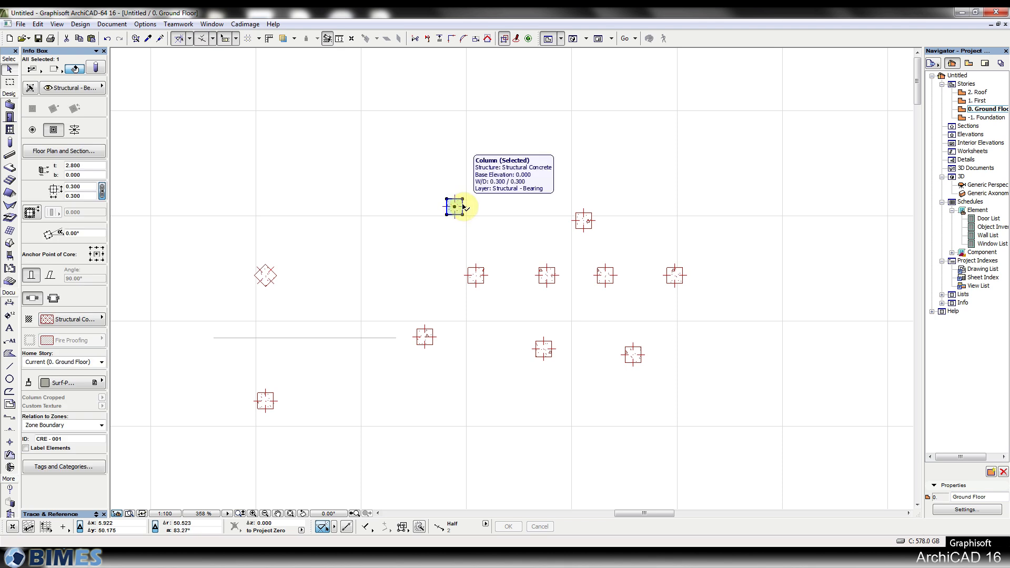
key(ctrl+e)
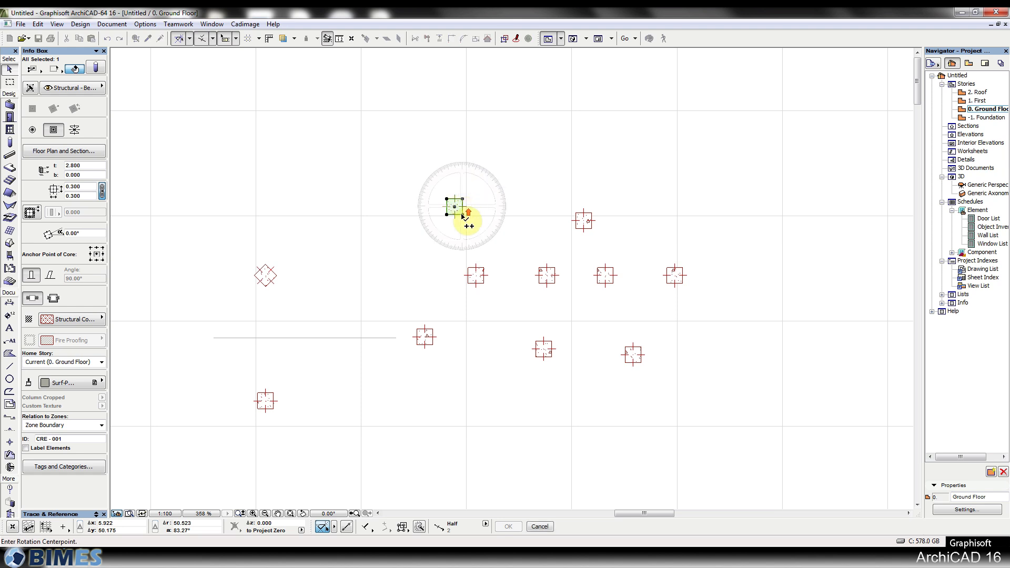
scroll(463, 213, up, 3)
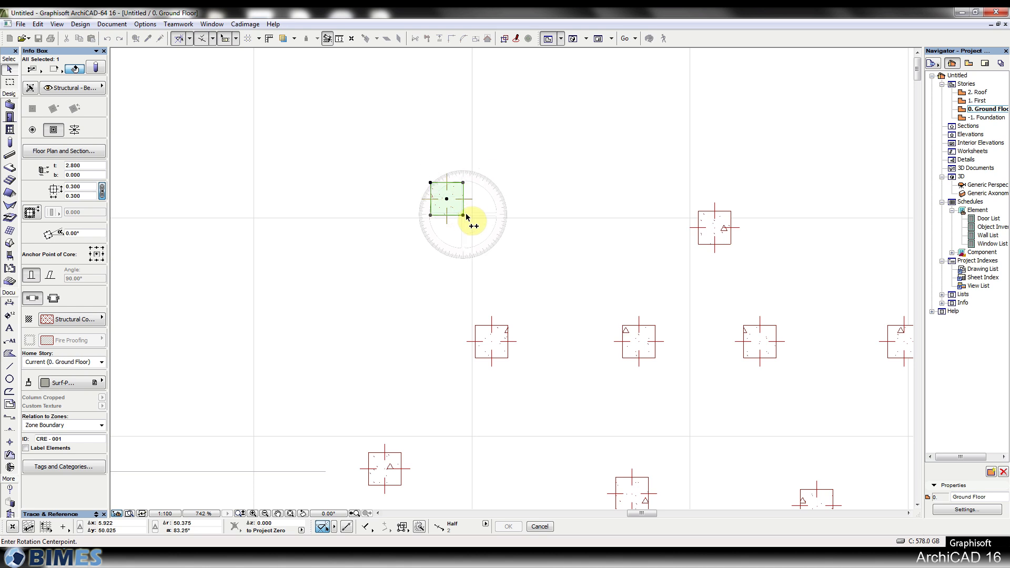
click(443, 304)
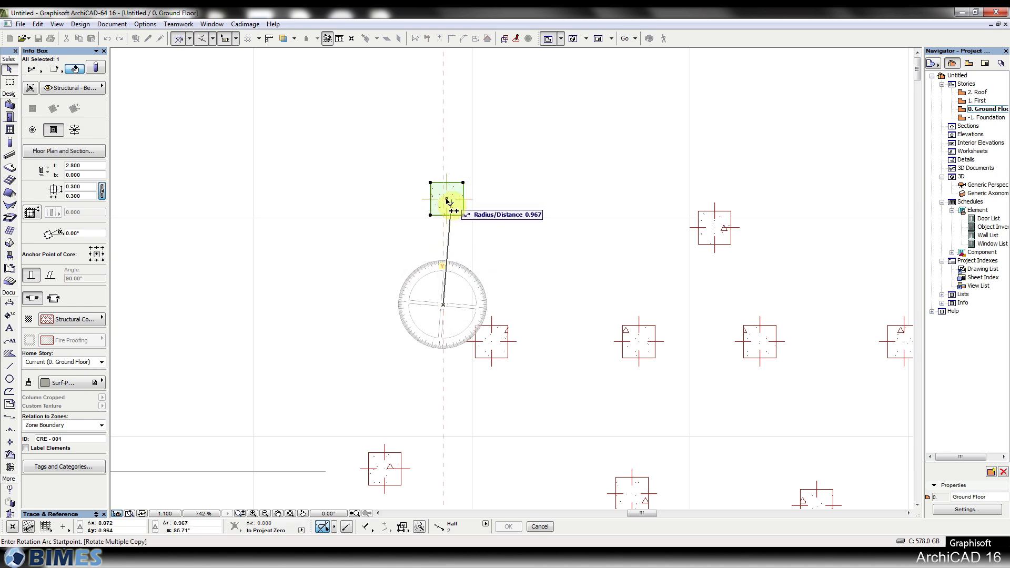
click(446, 199)
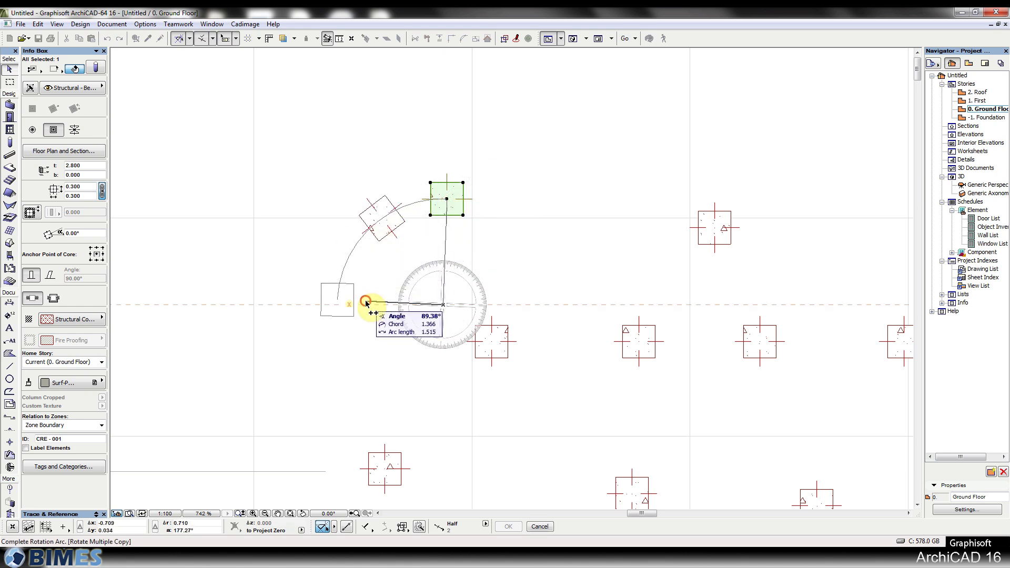
click(480, 375)
click(611, 288)
click(529, 199)
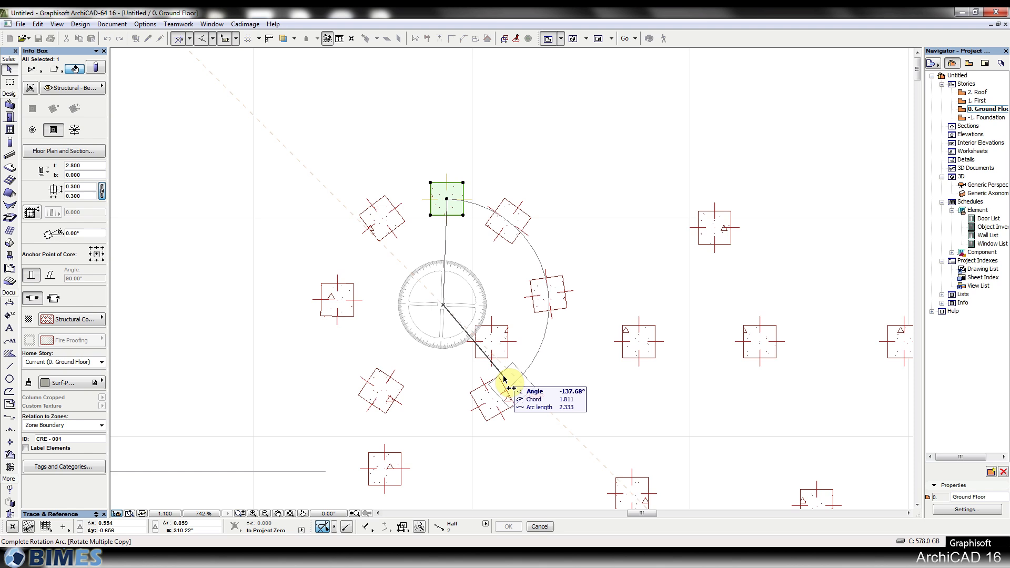
key(Escape)
key(Escape)
Step: Delete the horizontal line and every column except the lower-left square one
scroll(526, 228, down, 2)
scroll(531, 222, down, 2)
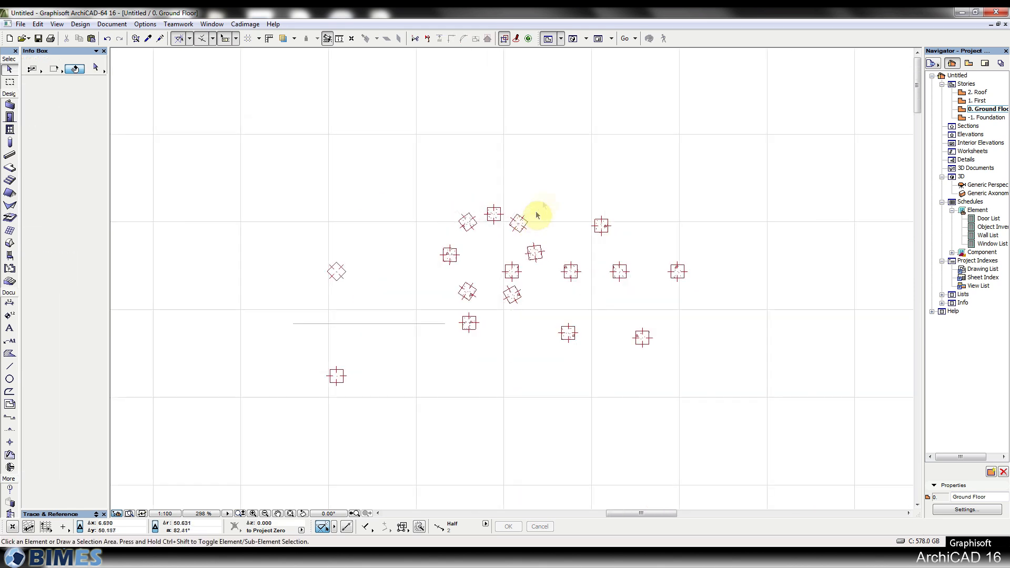
drag(749, 143, 446, 368)
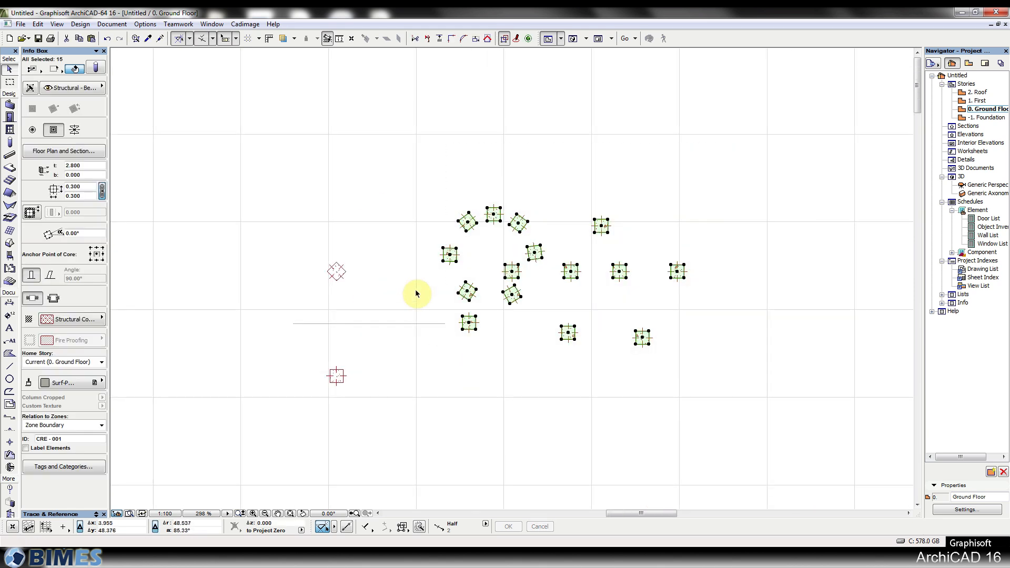
key(Delete)
drag(394, 241, 262, 336)
key(Delete)
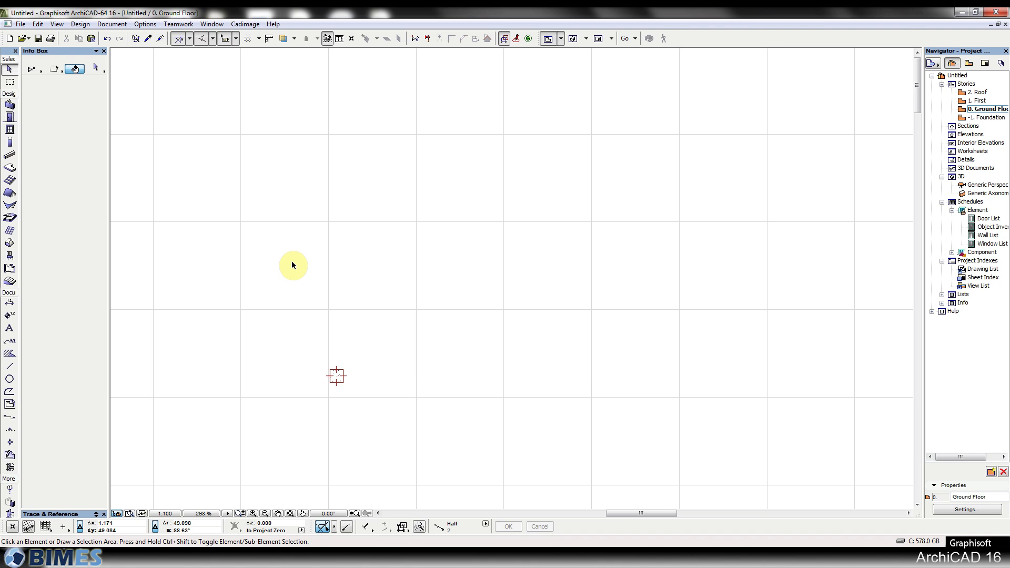
Step: Start the Multiply command on the remaining column with the Drag action, 9 copies and the Increment method
middle_drag(331, 417, 332, 339)
click(347, 284)
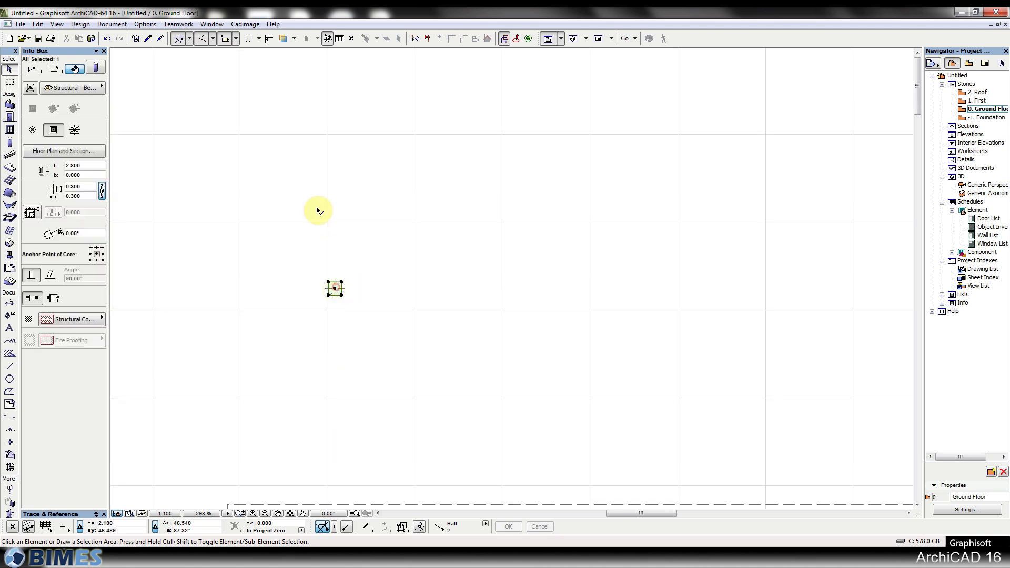
click(38, 24)
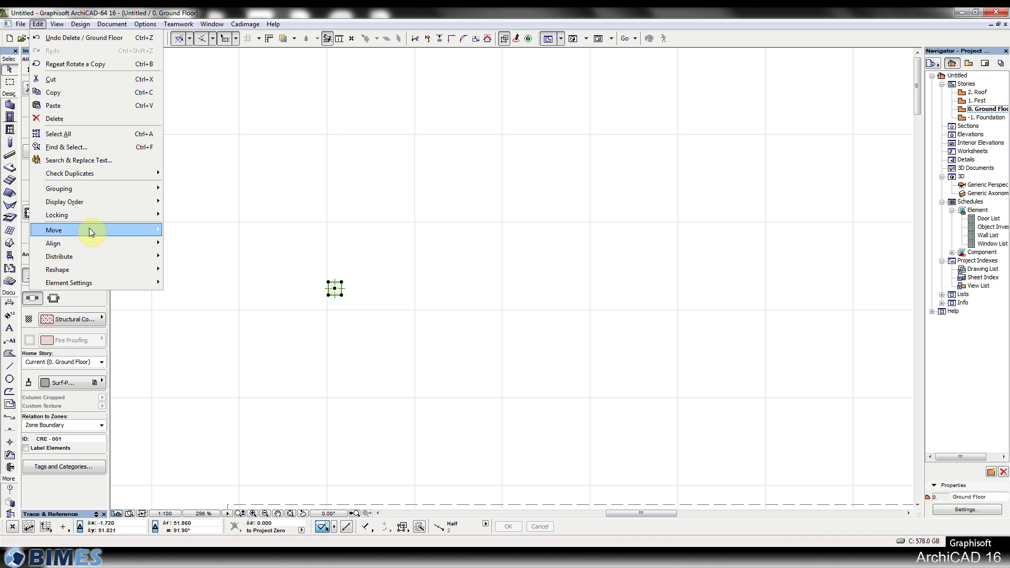
mouse_move(90, 228)
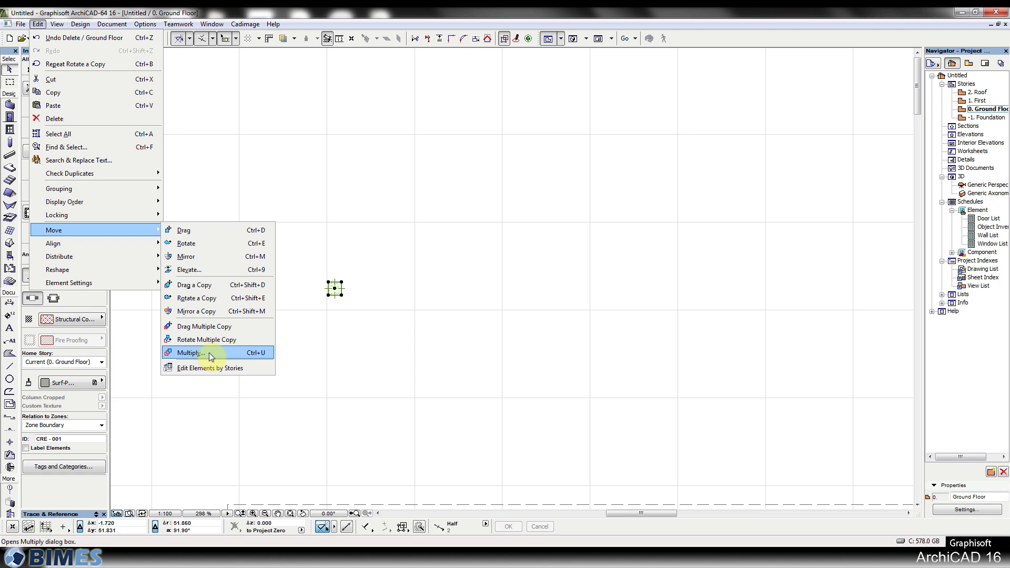
click(348, 287)
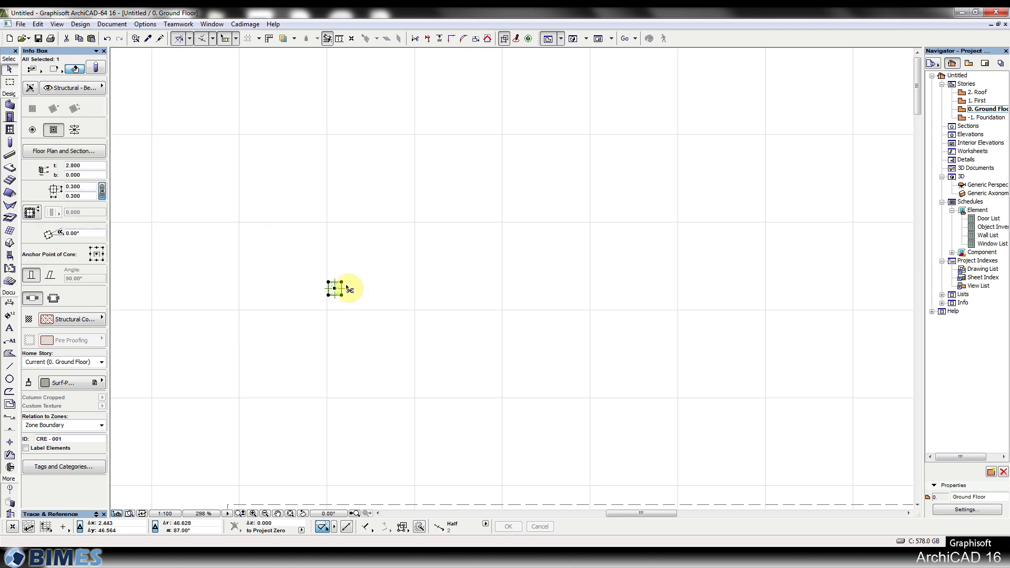
key(ctrl+u)
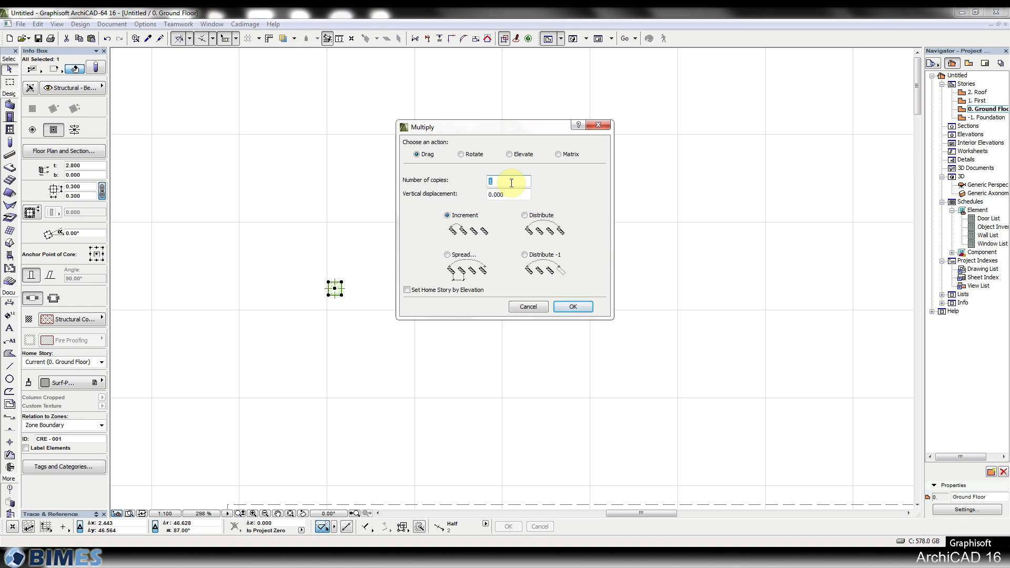
text(9)
click(573, 307)
scroll(394, 292, up, 2)
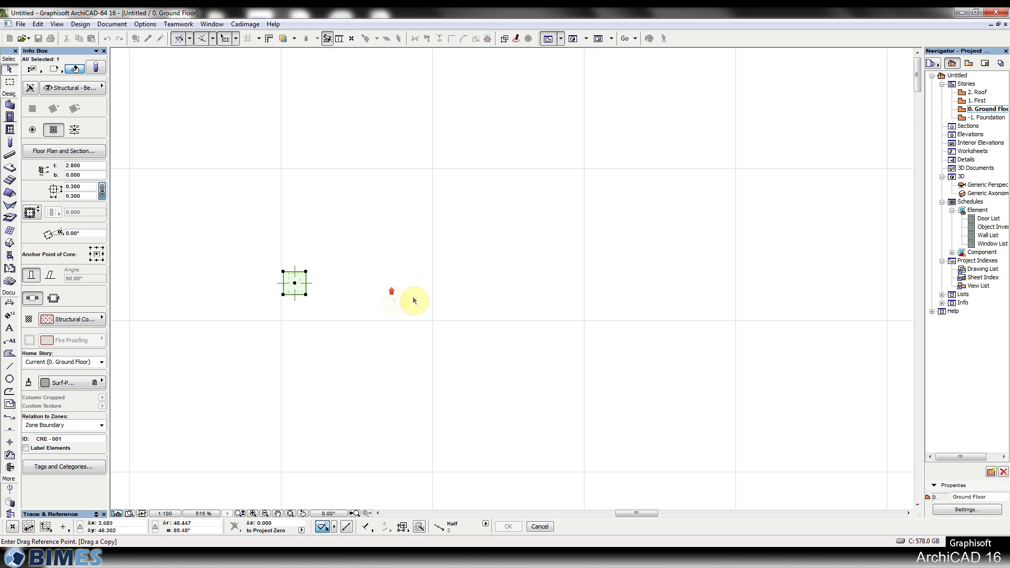
Step: Place the multiplied columns horizontally to the right from the column's centre at a distance of 1 m, and clear the selection
click(294, 283)
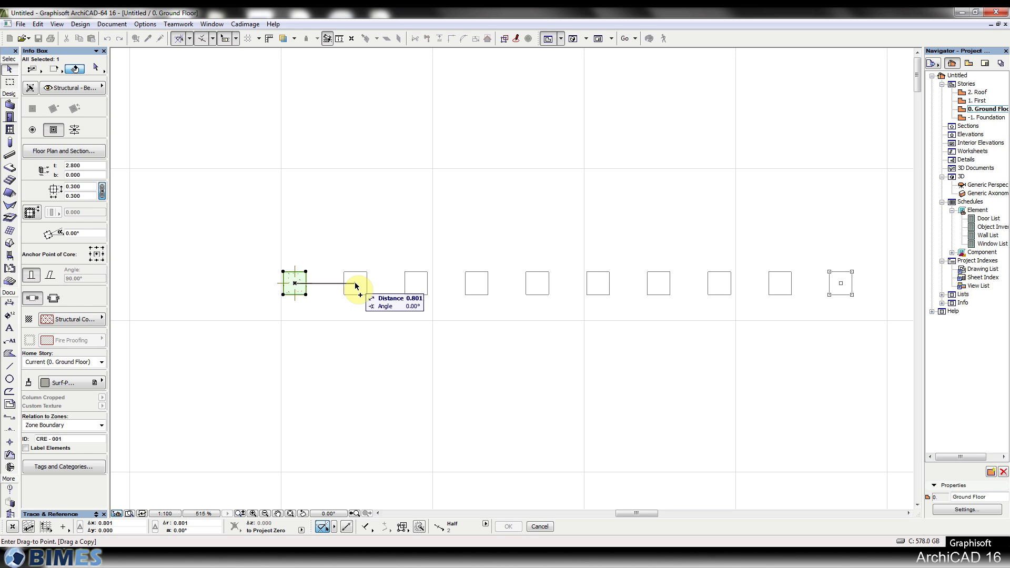
scroll(355, 285, down, 2)
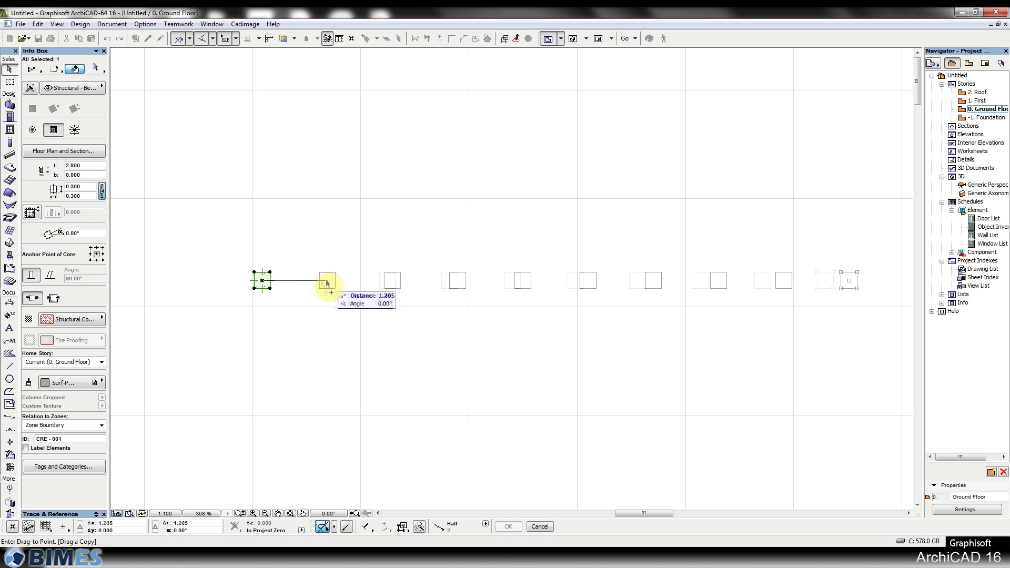
key(Tab)
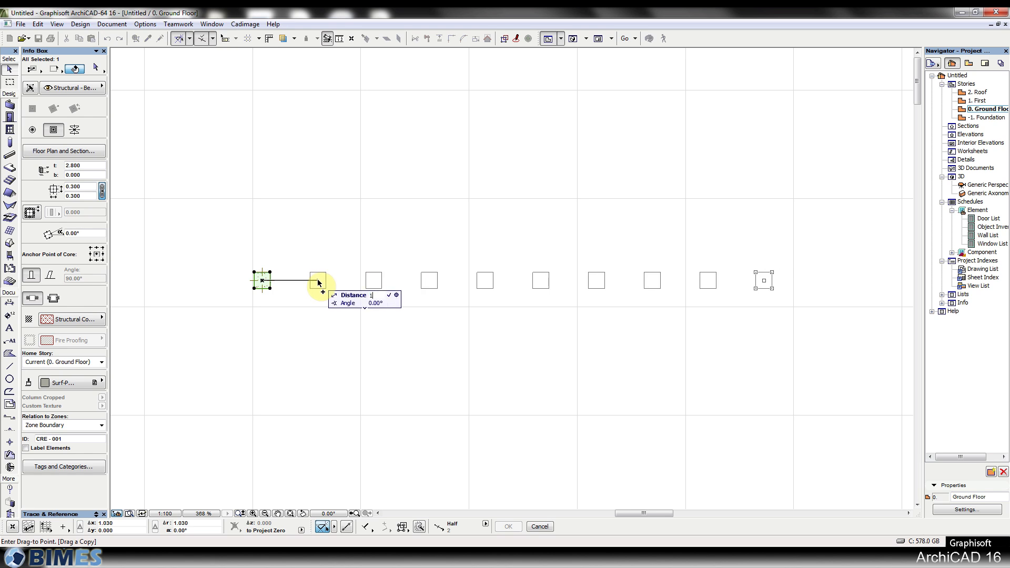
key(Return)
click(342, 196)
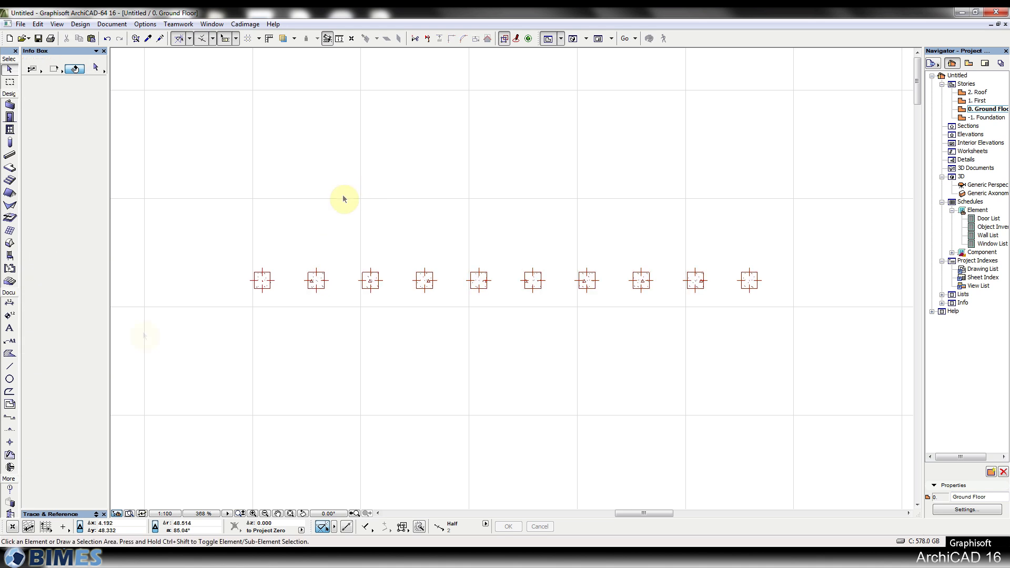
Step: Add a linear dimension chain through the centres of all ten columns, with the dimension line just above the row
click(9, 302)
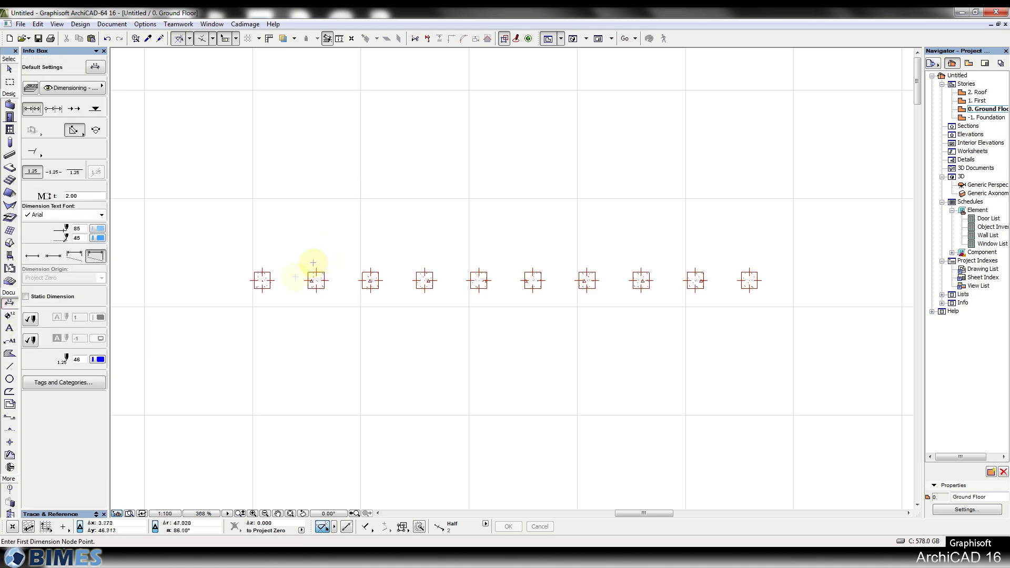
click(263, 281)
click(316, 281)
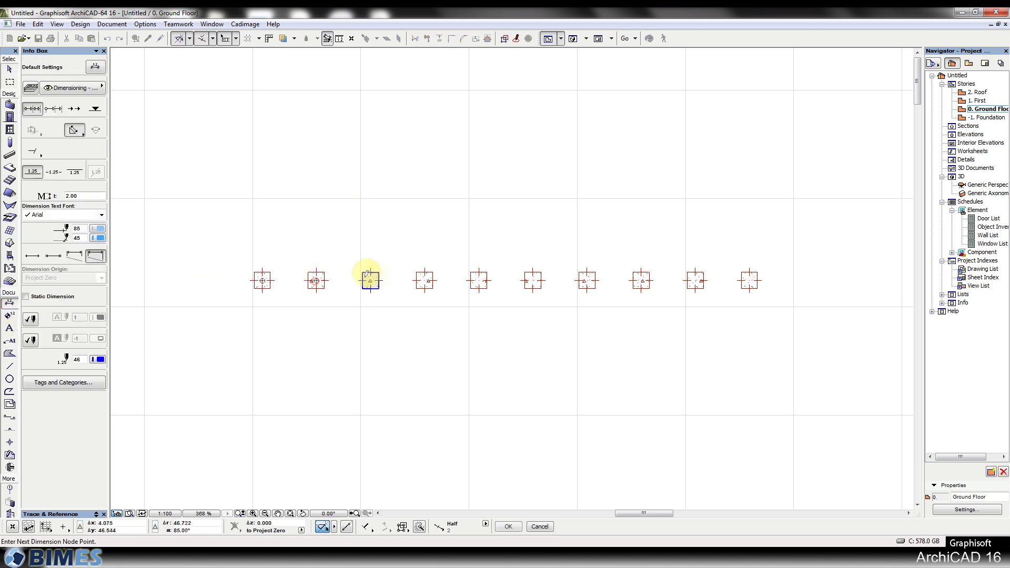
click(370, 280)
click(424, 280)
click(478, 281)
click(532, 281)
click(586, 281)
click(640, 279)
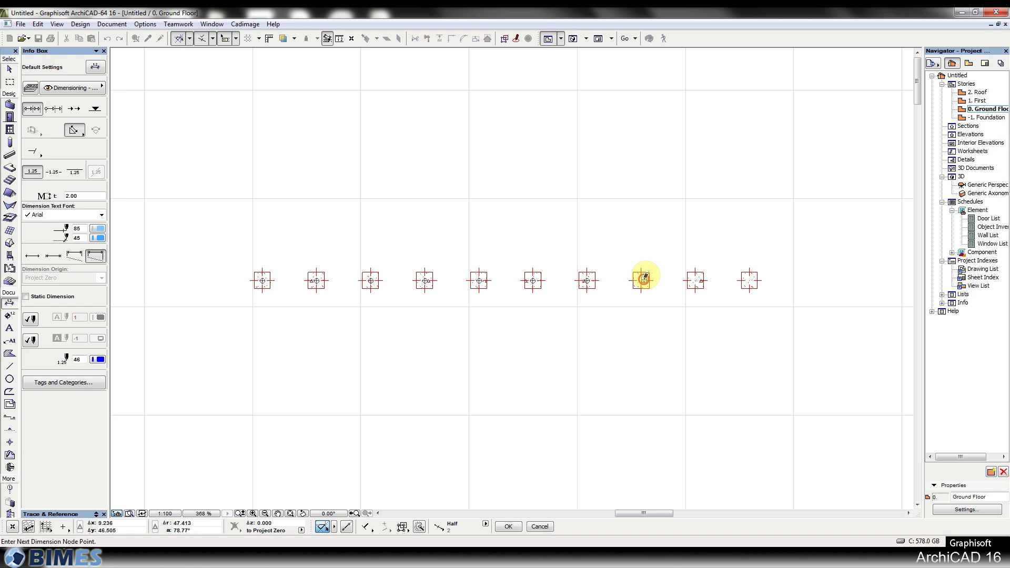
click(694, 280)
click(749, 279)
click(619, 216)
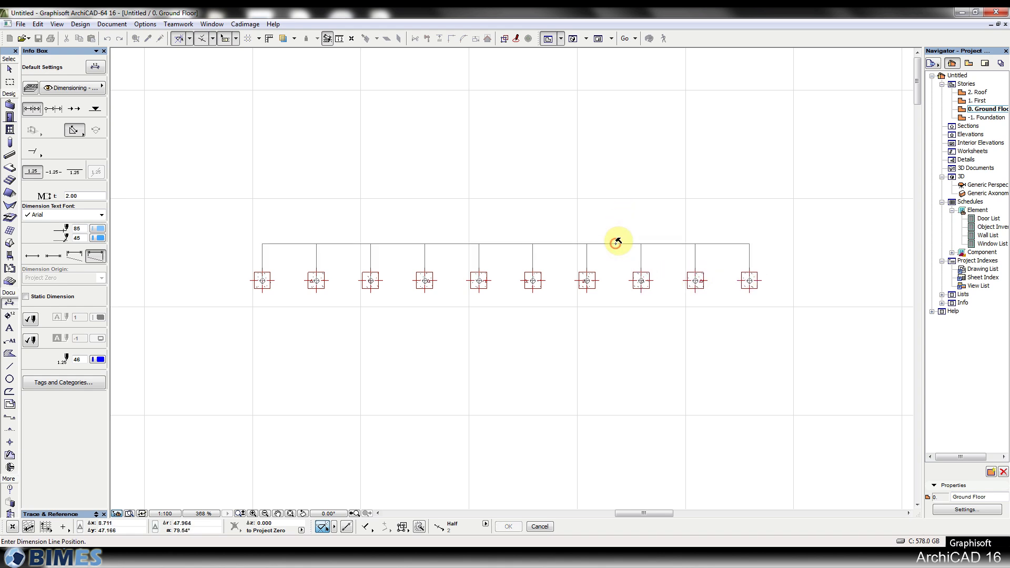
click(616, 243)
scroll(579, 265, up, 1)
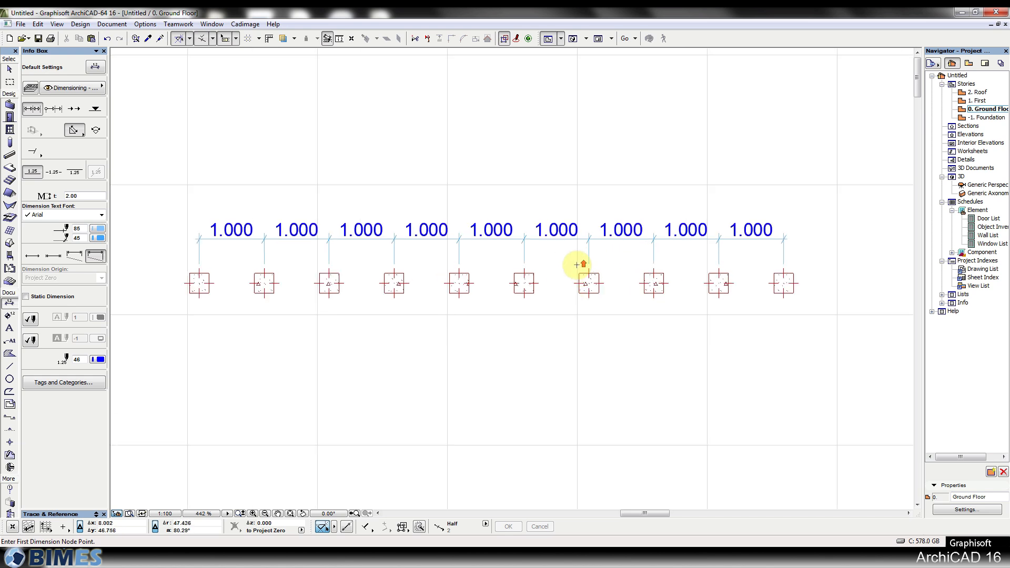
middle_drag(581, 257, 593, 244)
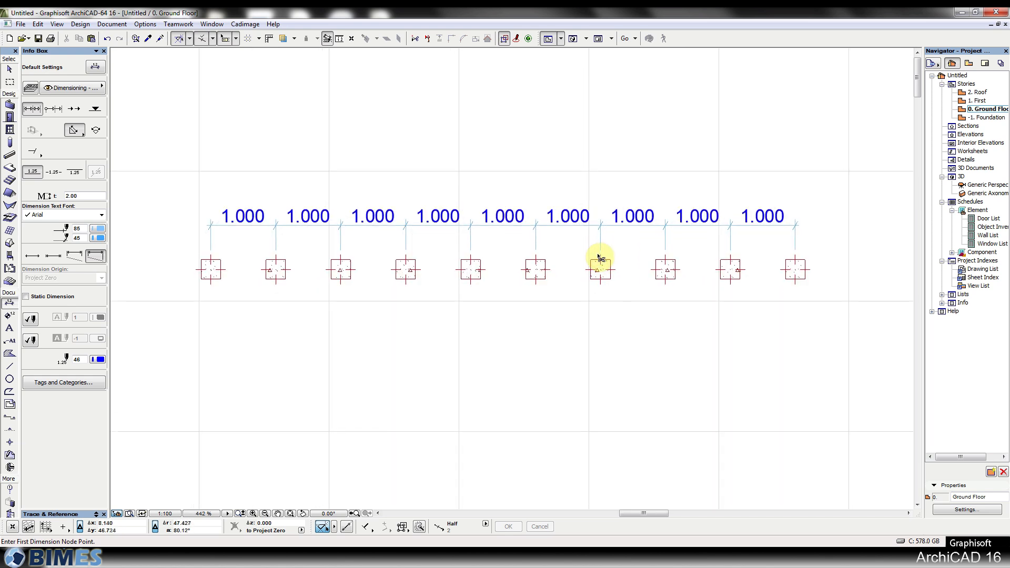
Step: Undo the dimension chain and the multiplied columns, leaving only the original column
key(ctrl+z)
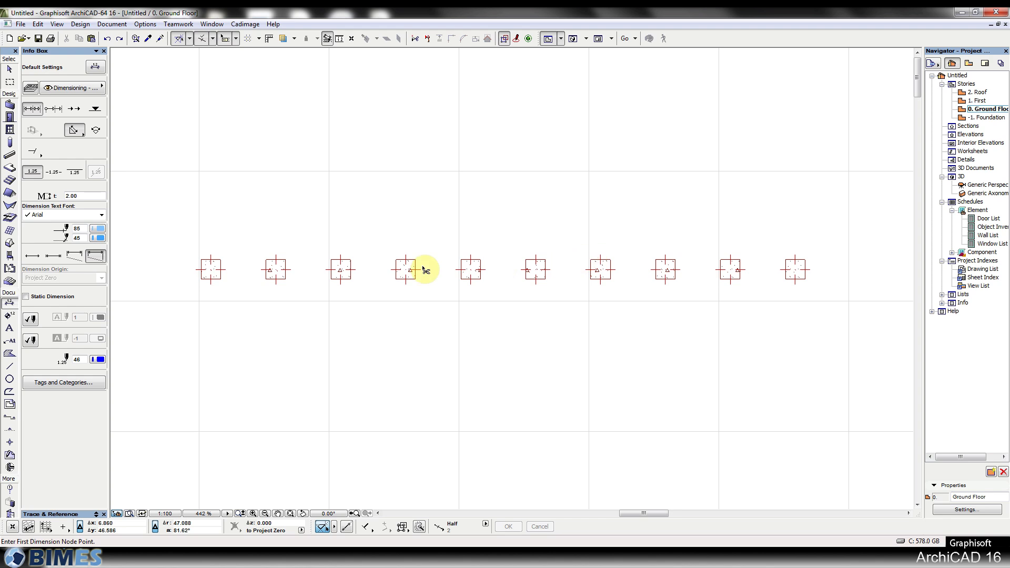
key(ctrl+z)
Step: Start the Multiply command on the column with the Drag action, 9 copies and the Distribute method
key(ctrl+u)
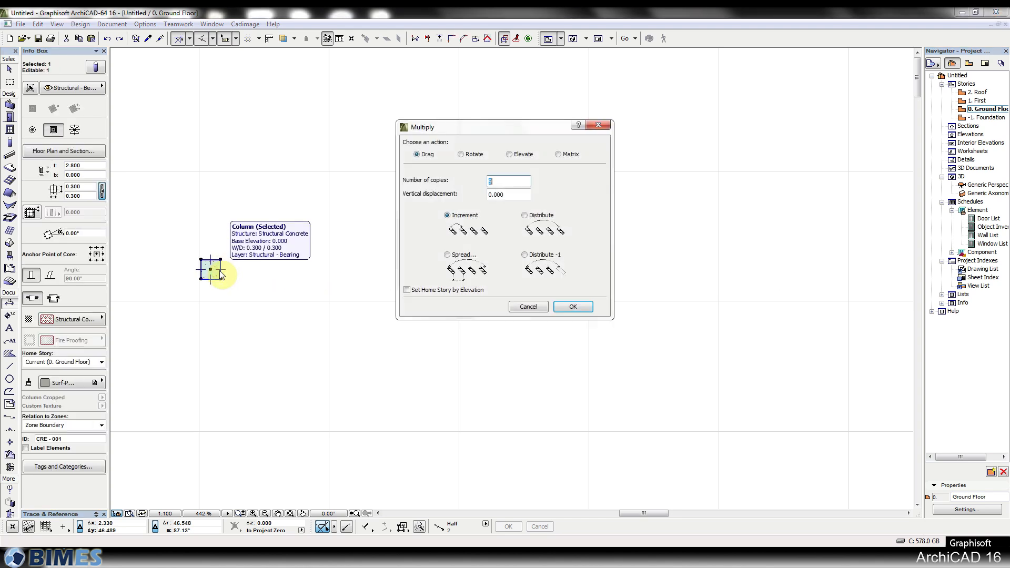
click(547, 217)
click(573, 306)
Step: Distribute the copies horizontally to the right of the column over a total distance of 10 m, and clear the selection
scroll(182, 240, down, 3)
scroll(190, 252, down, 1)
click(190, 255)
scroll(302, 247, up, 5)
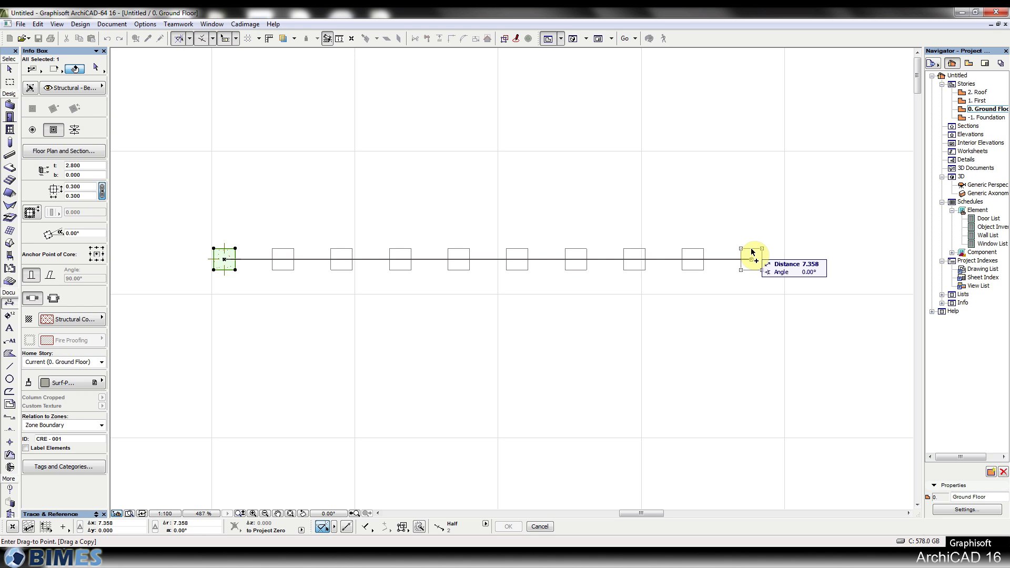
key(Tab)
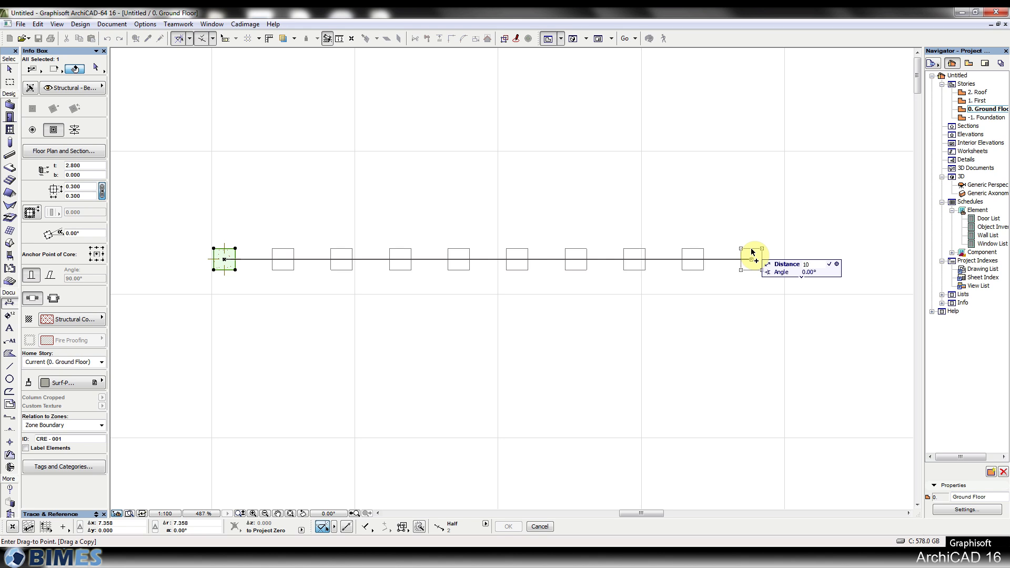
text(10)
key(Return)
scroll(347, 211, down, 3)
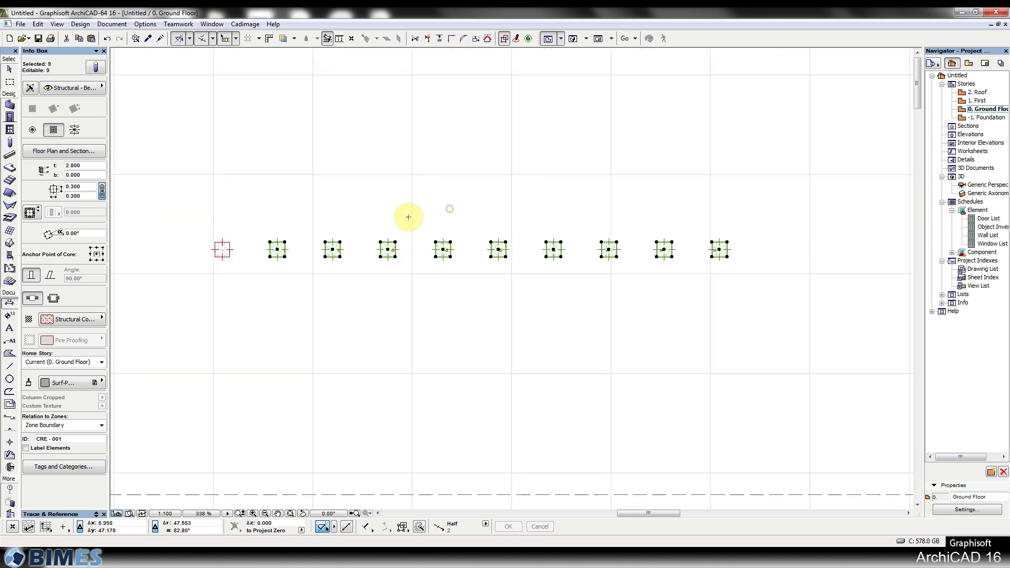
key(Escape)
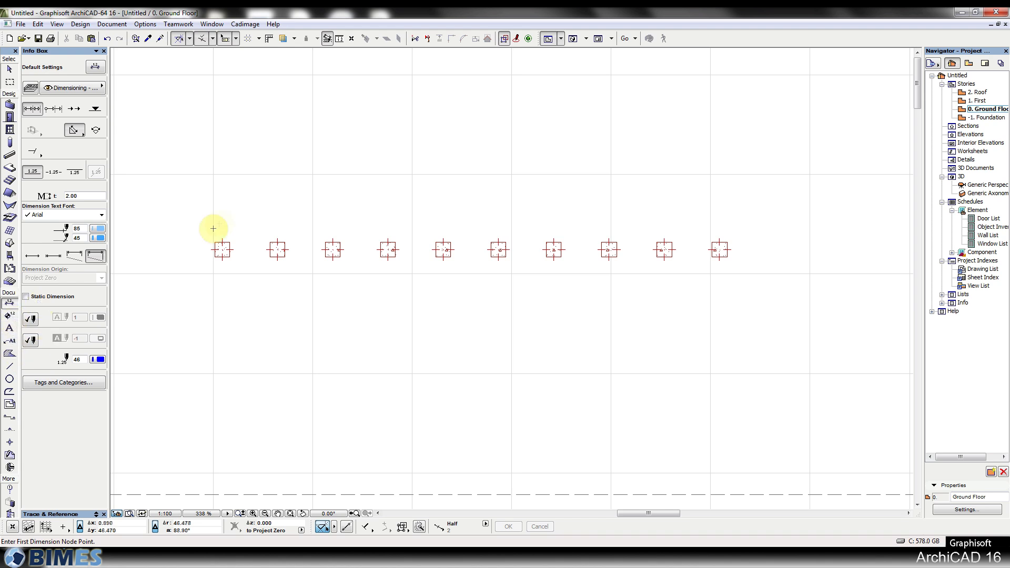
Step: Add a linear dimension chain through the centres of the first four columns, with the dimension line above the row
click(222, 249)
click(277, 249)
click(332, 250)
double_click(389, 248)
click(348, 220)
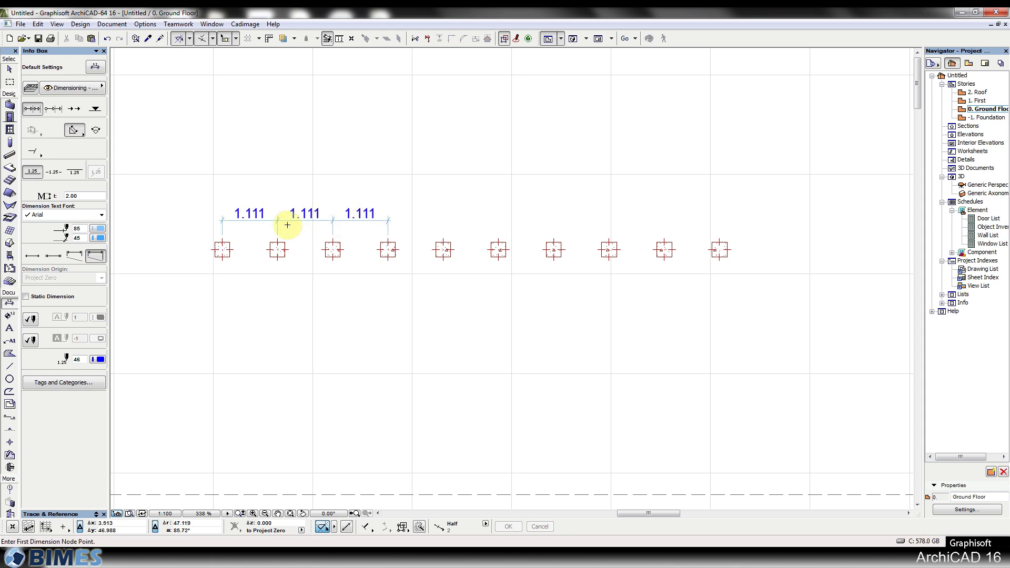
Step: Dimension the overall distance between the first and last columns below the row, and the last two columns' spacing above it
click(221, 249)
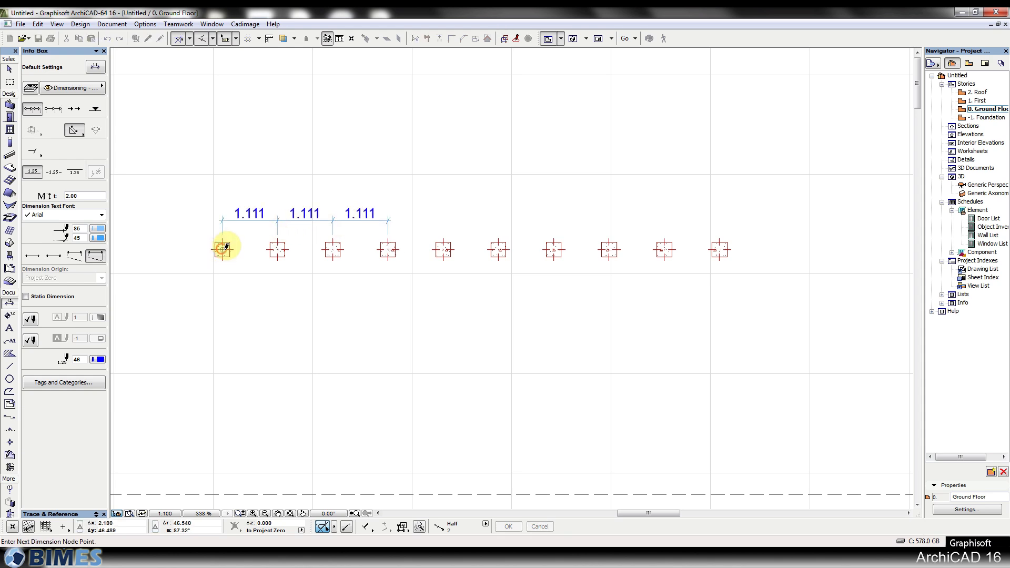
double_click(719, 249)
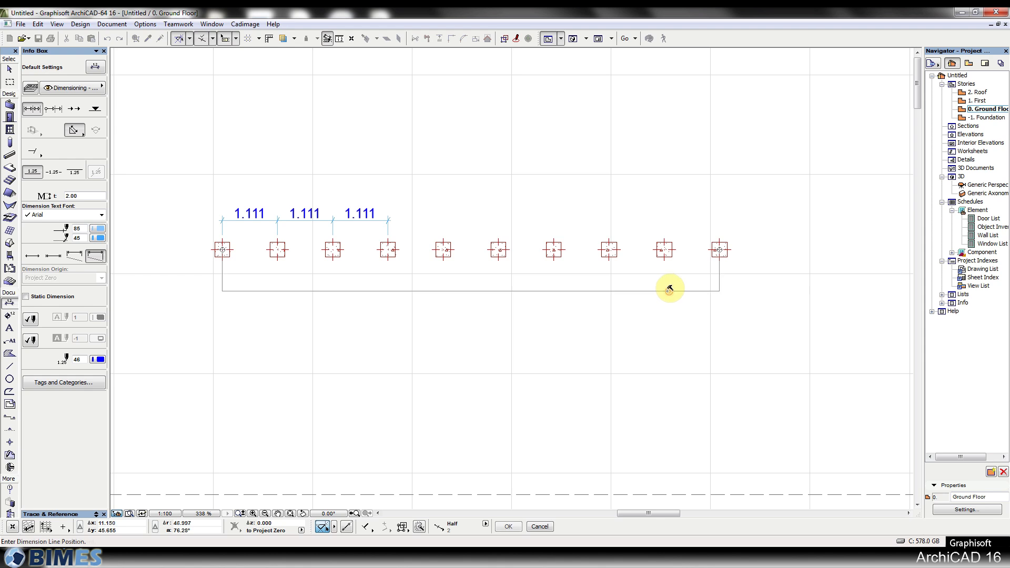
click(664, 293)
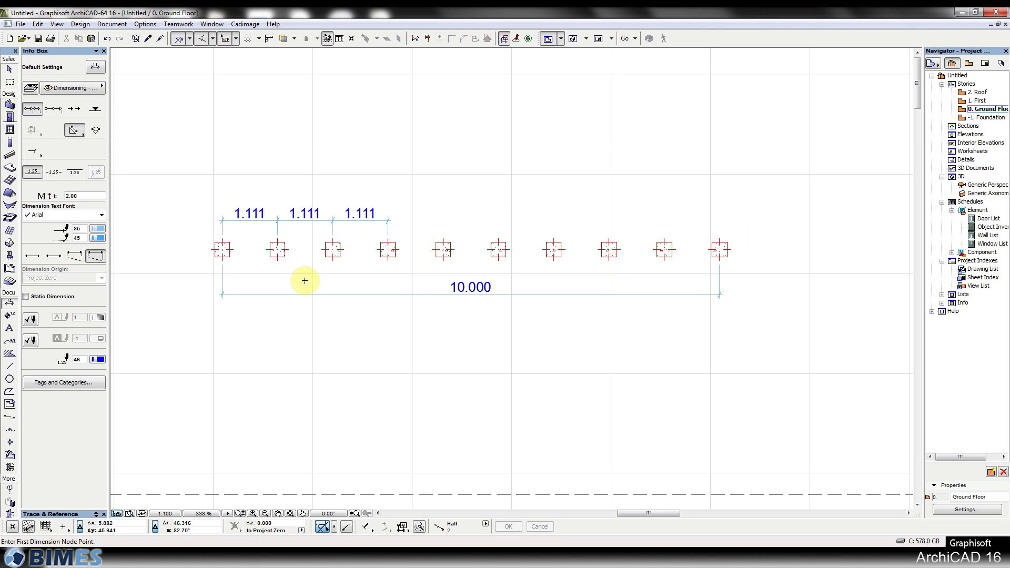
click(719, 250)
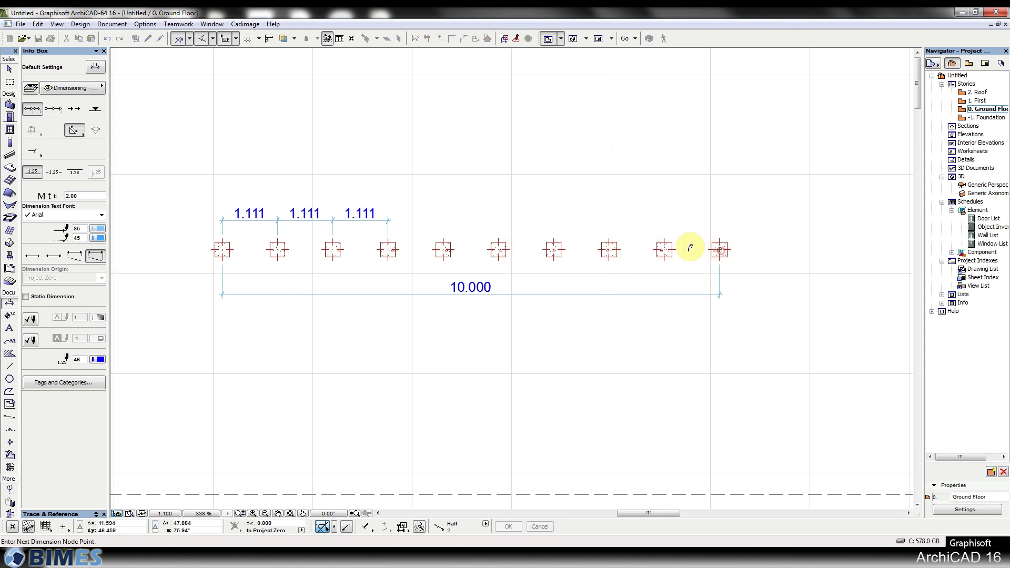
double_click(665, 249)
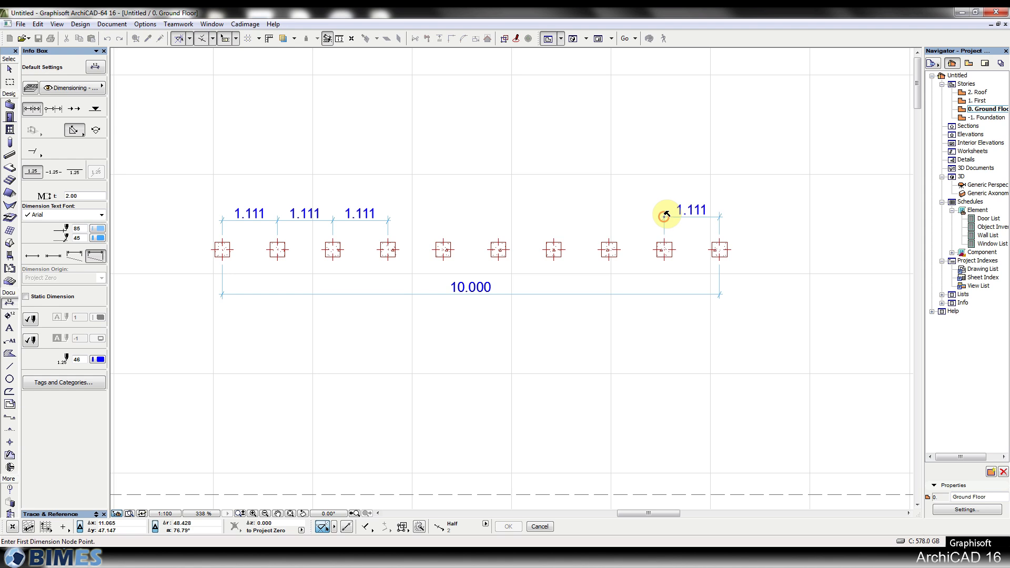
click(664, 214)
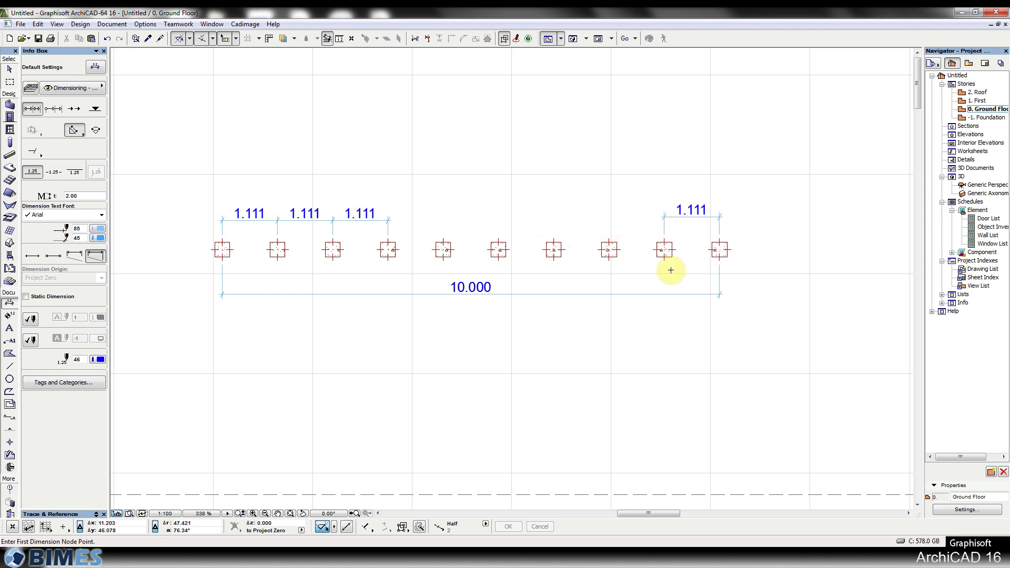
Step: Undo the three dimensions and the distributed column copies
key(ctrl+z)
key(ctrl+z)
key(ctrl+z)
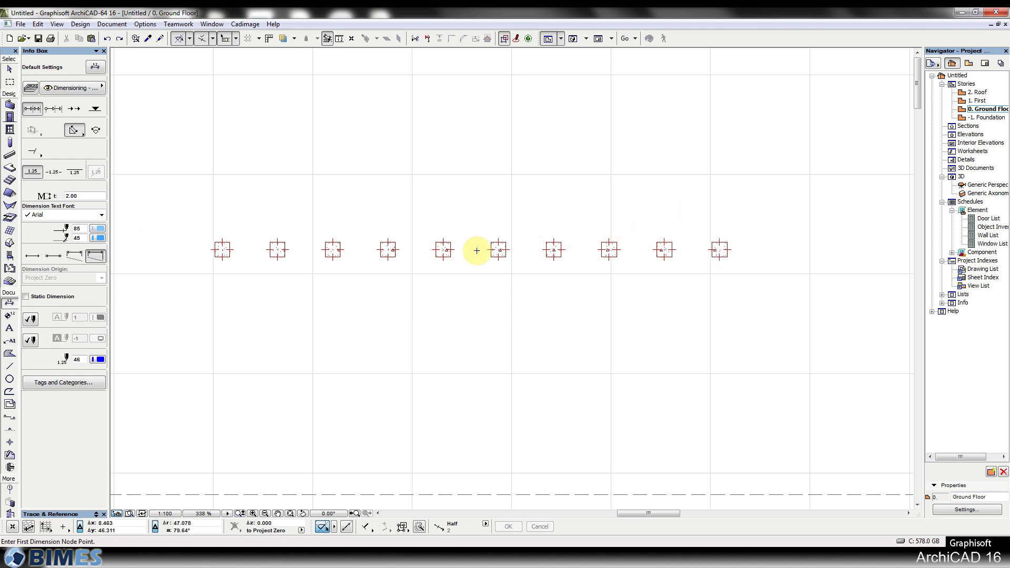
key(ctrl+z)
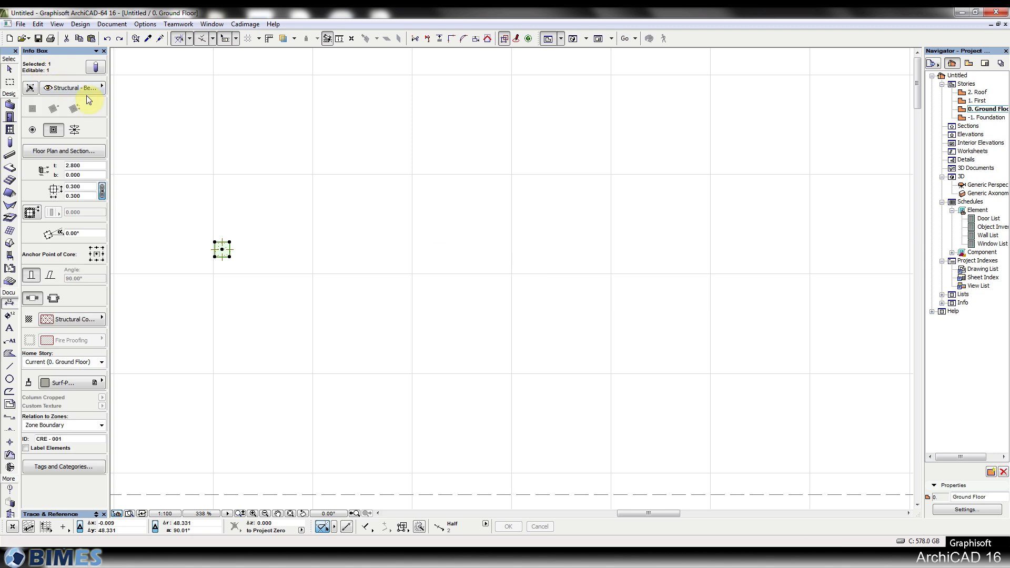
Step: Multiply the column horizontally to the right from its centre with the Drag action, the Spread method and 2 m spacing
key(ctrl+u)
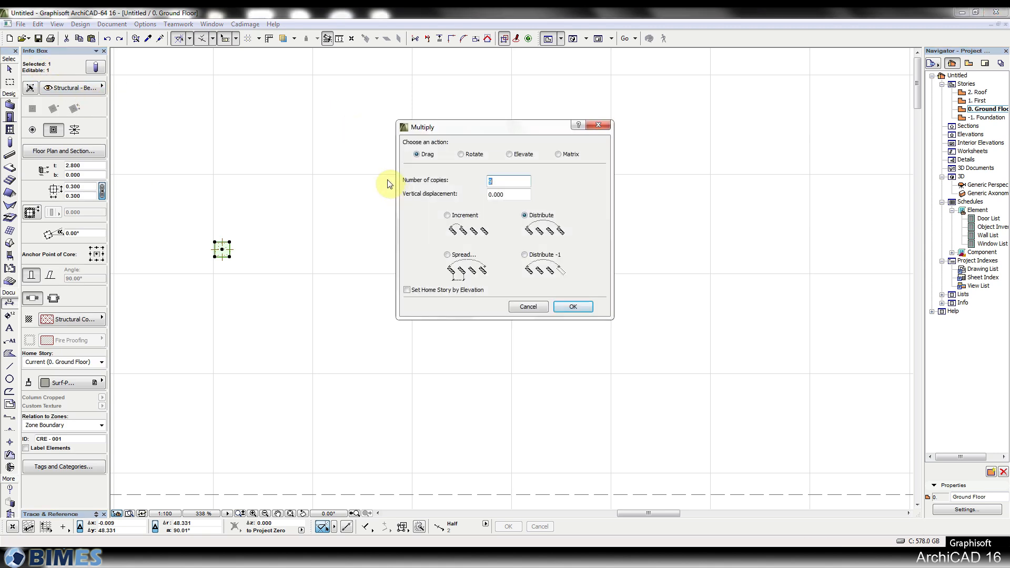
click(470, 258)
drag(514, 181, 487, 181)
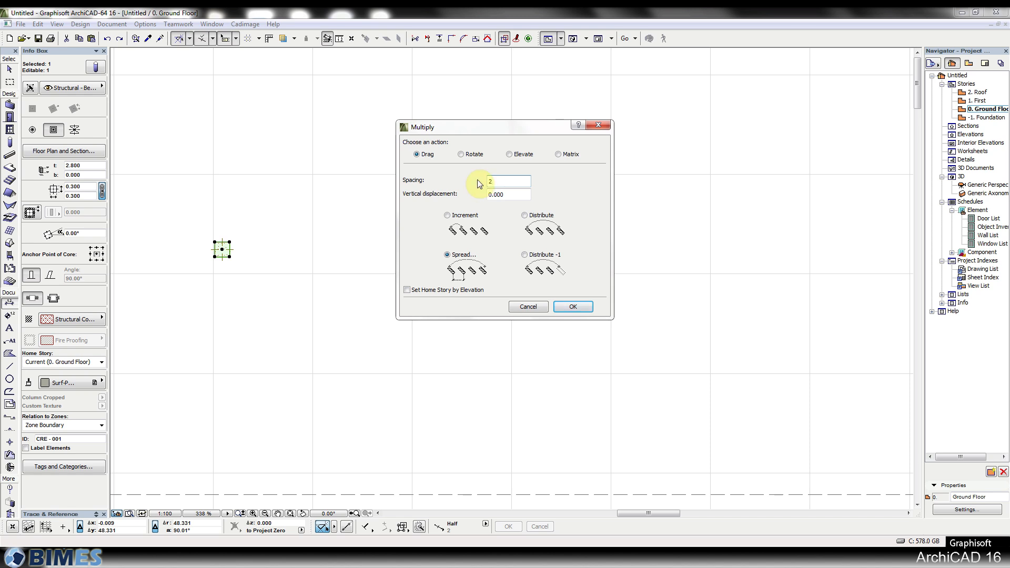
click(572, 306)
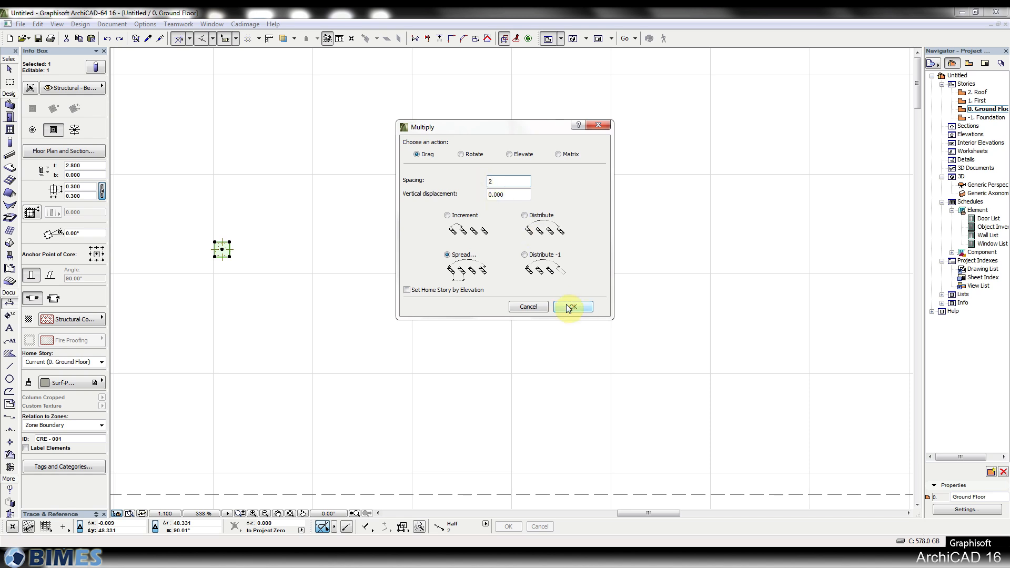
click(222, 249)
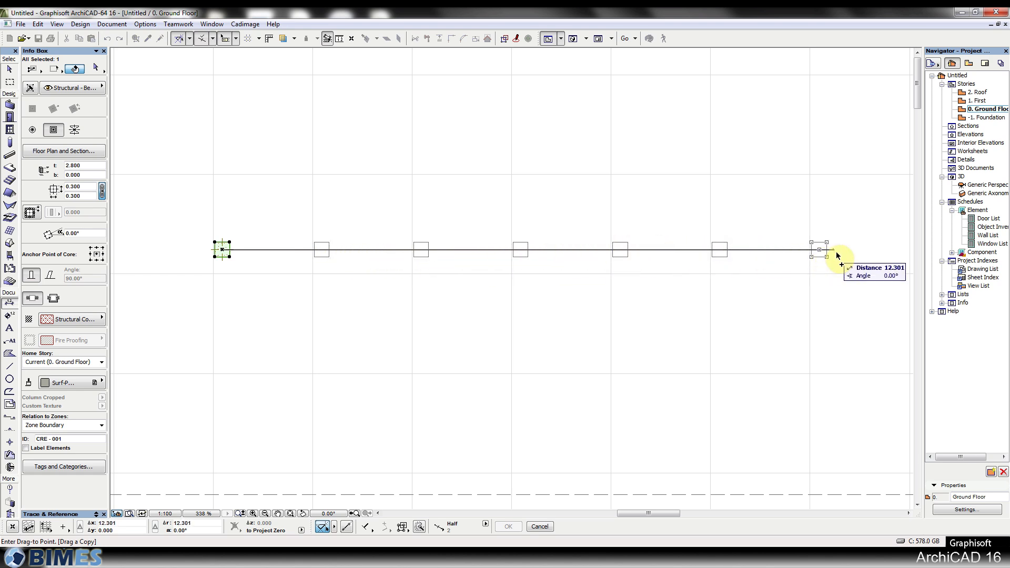
click(853, 253)
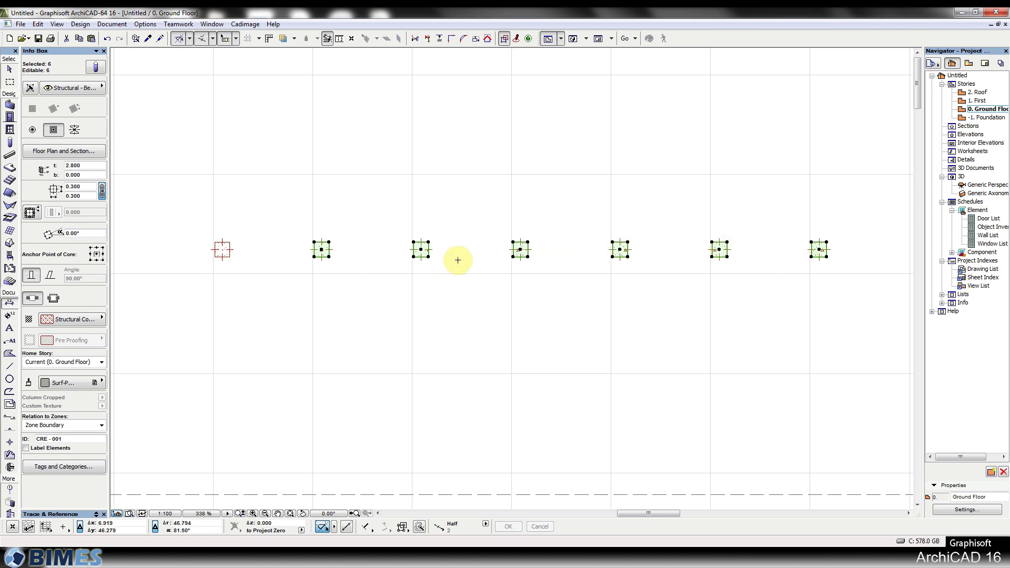
Step: Undo the spread column copies, and open the Multiply settings without applying them
key(ctrl+z)
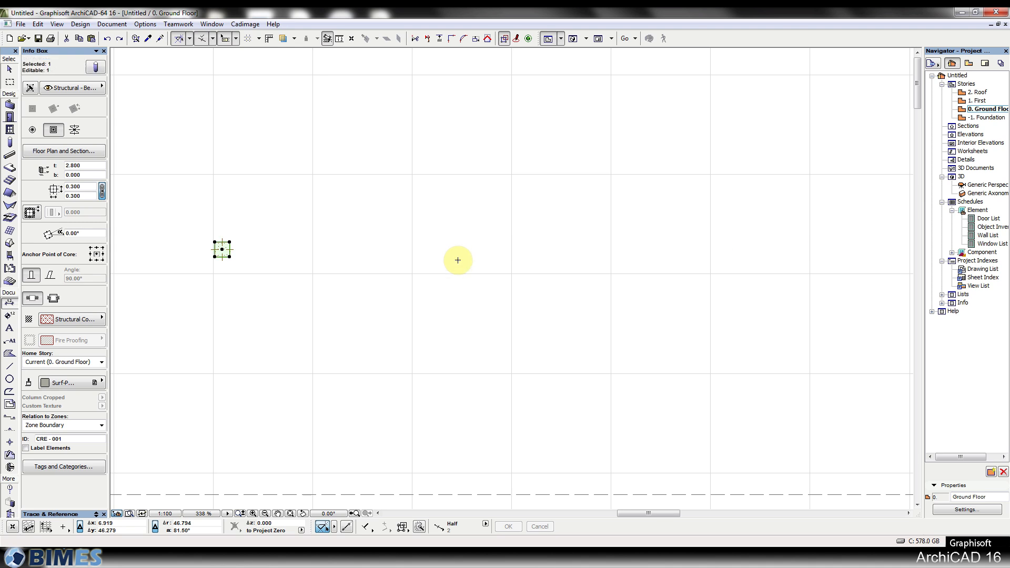
key(ctrl+u)
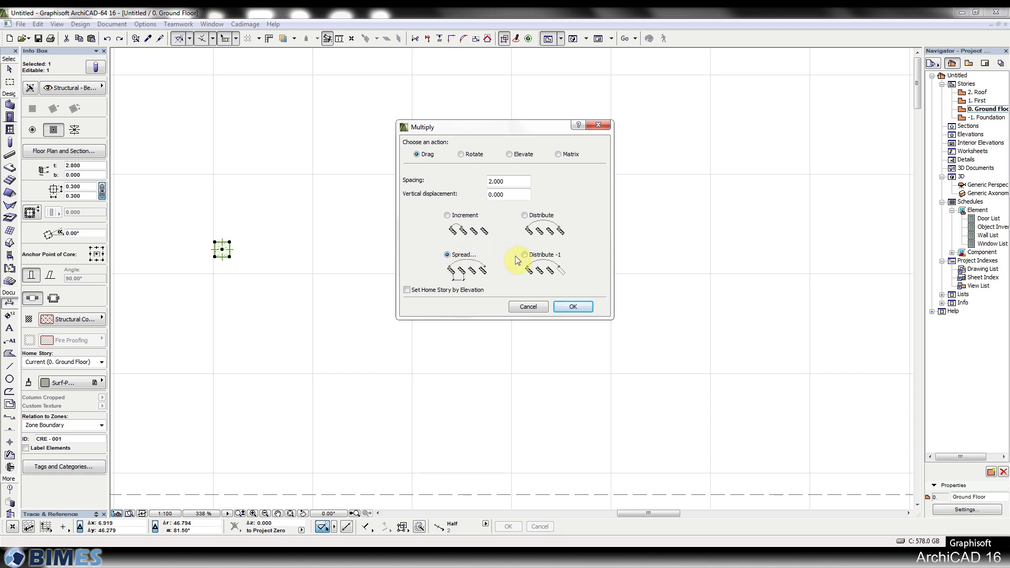
click(528, 306)
Step: Drag a copy of the column from its centre horizontally about 9 m to the right
key(ctrl+d)
click(223, 250)
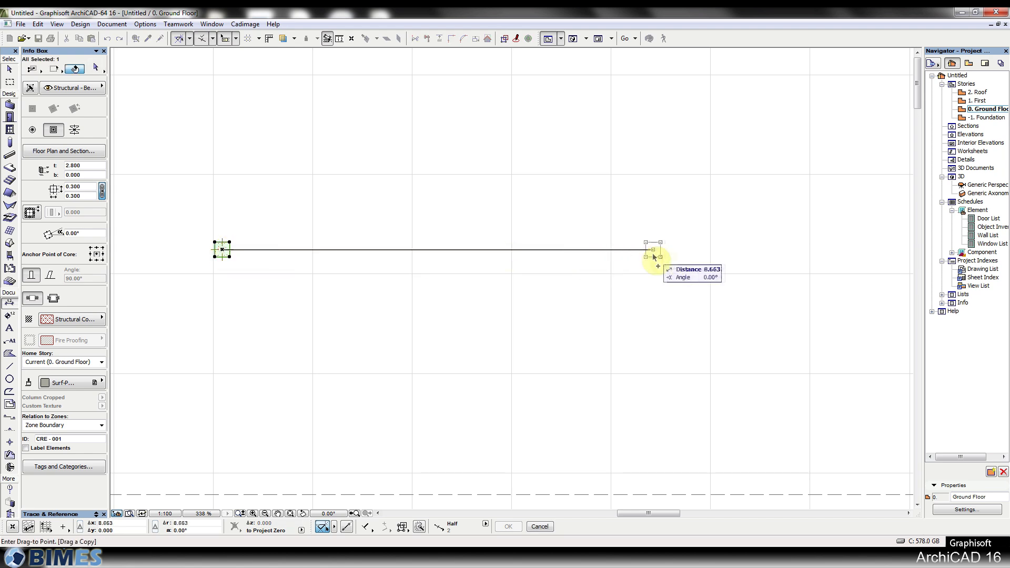
click(678, 249)
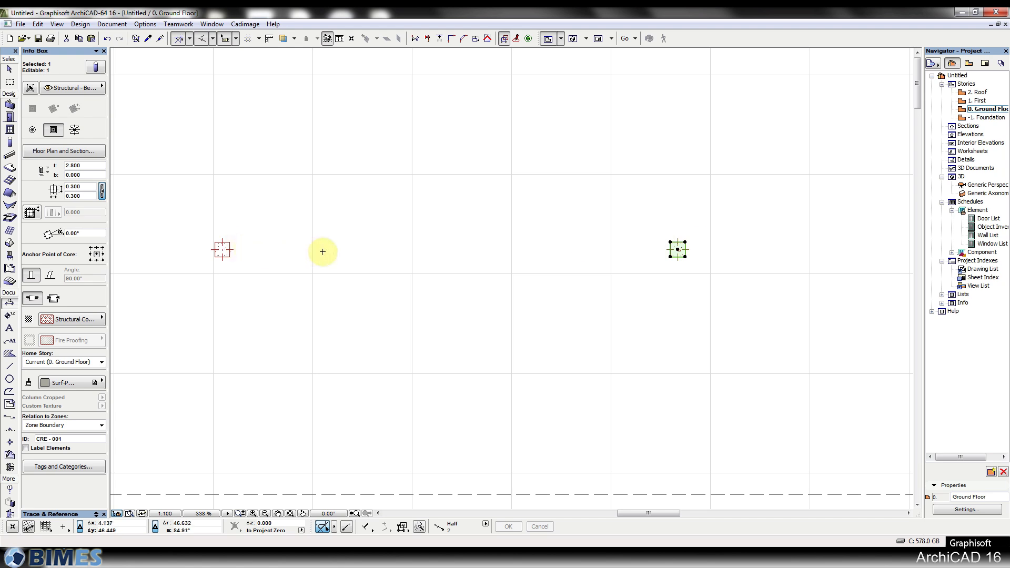
Step: Multiply the left column with Drag, 9 copies and Distribute -1, from its centre to the right column's centre
click(223, 249)
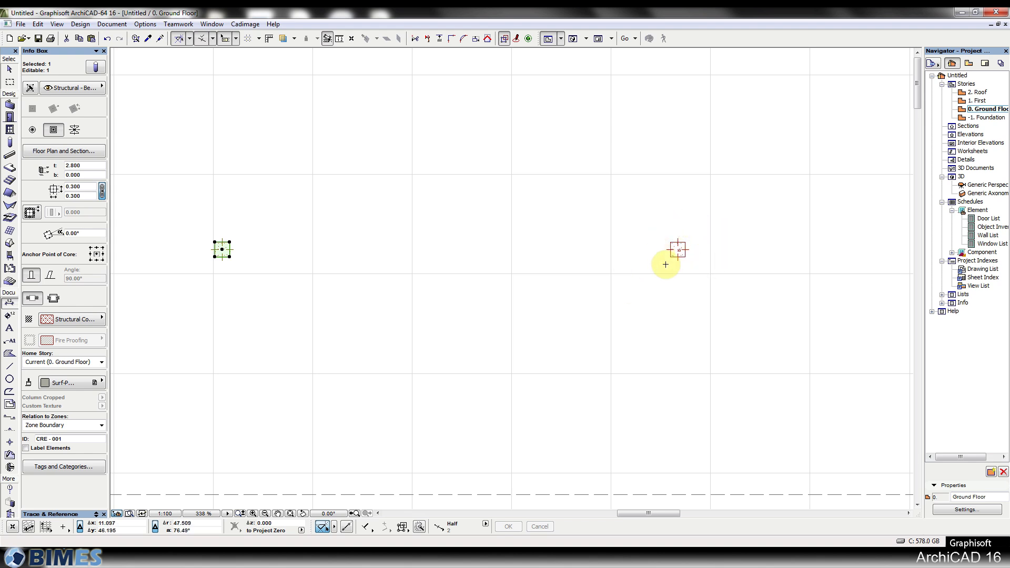
key(ctrl+u)
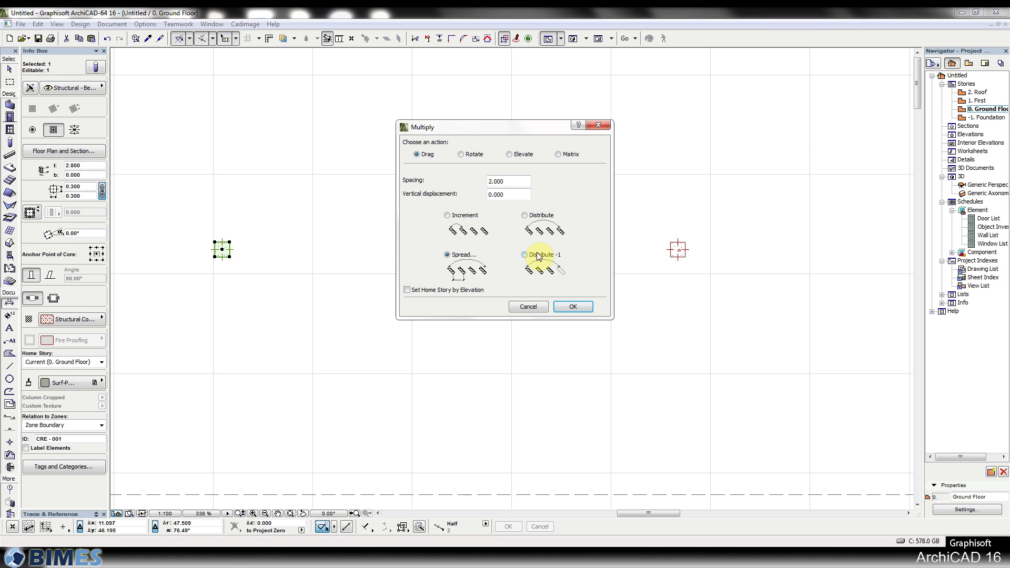
click(538, 255)
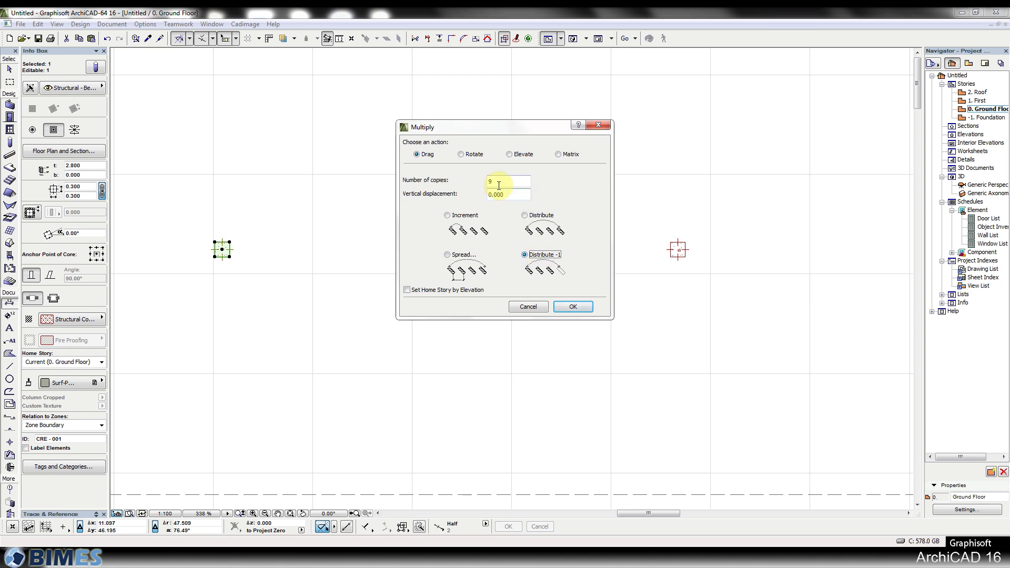
click(572, 307)
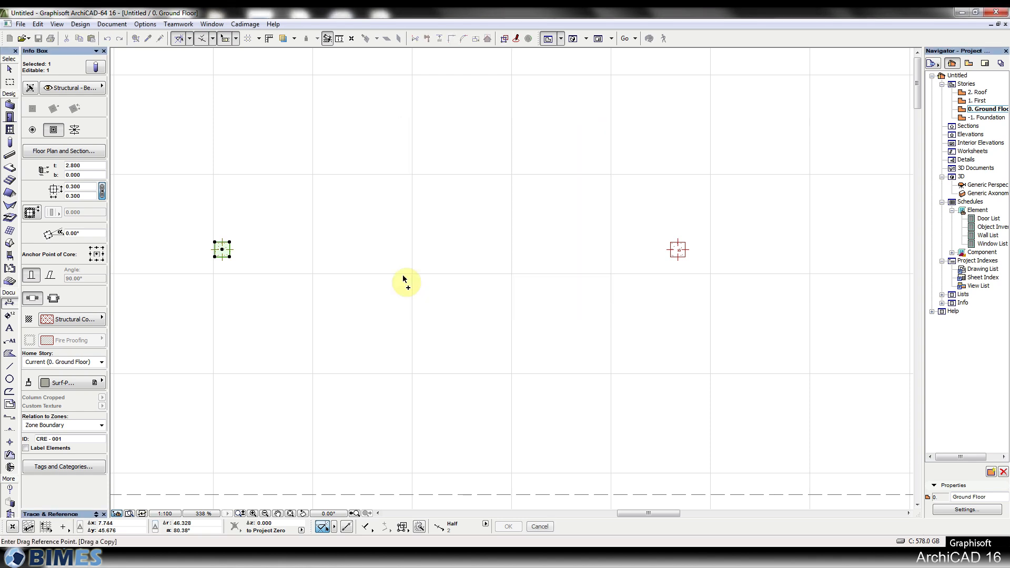
click(221, 249)
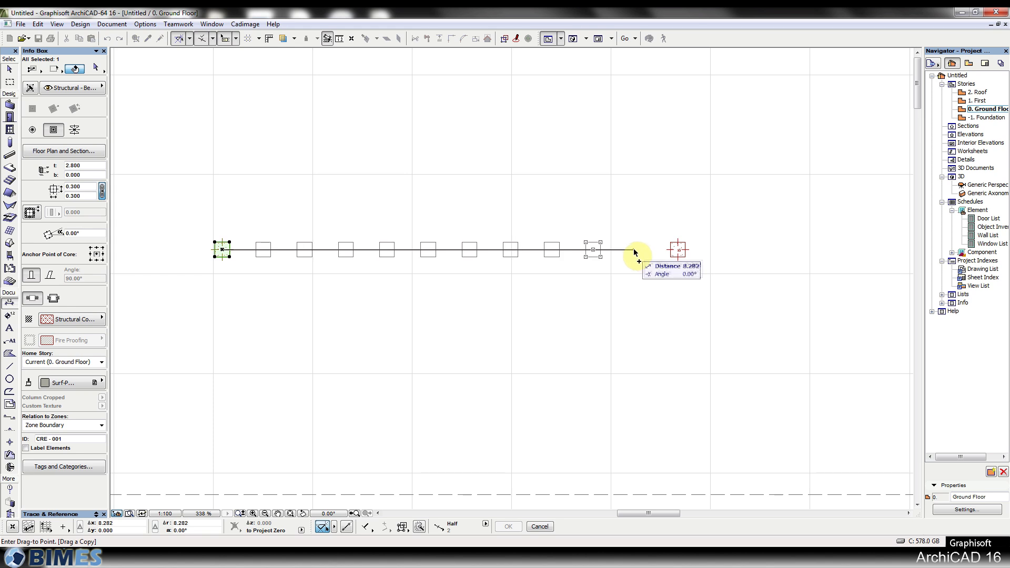
click(679, 252)
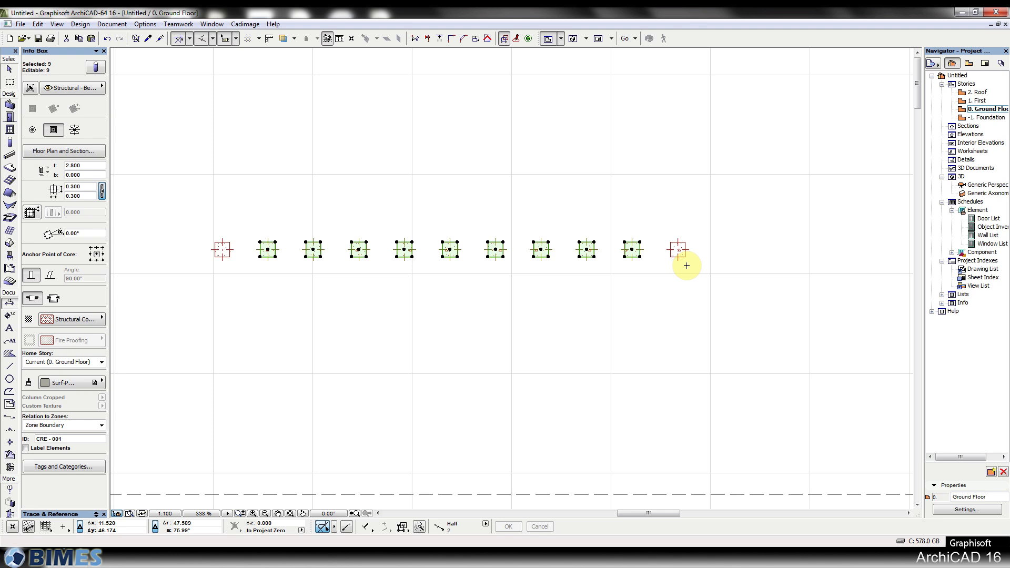
Step: Delete the nine copies between the two end columns
key(Delete)
key(Escape)
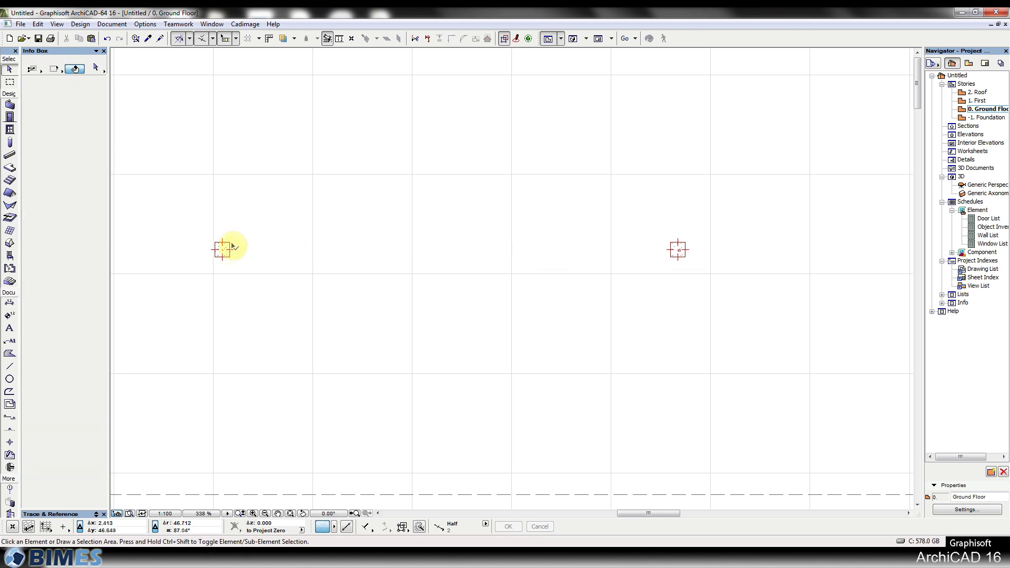
Step: Multiply the left column with Rotate, 9 copies and Increment, around a point directly below it at about 36° per copy
click(230, 243)
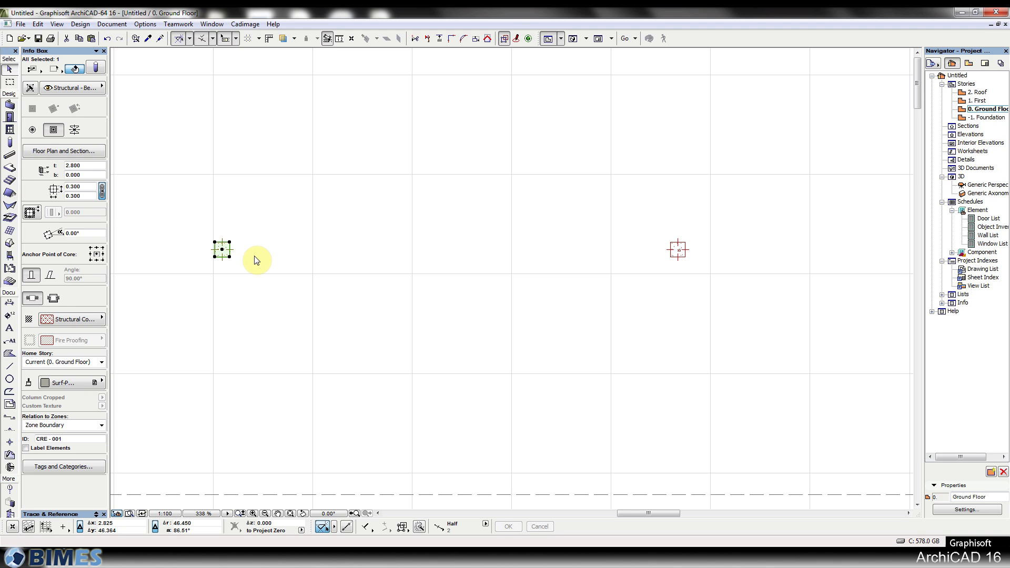
key(ctrl+u)
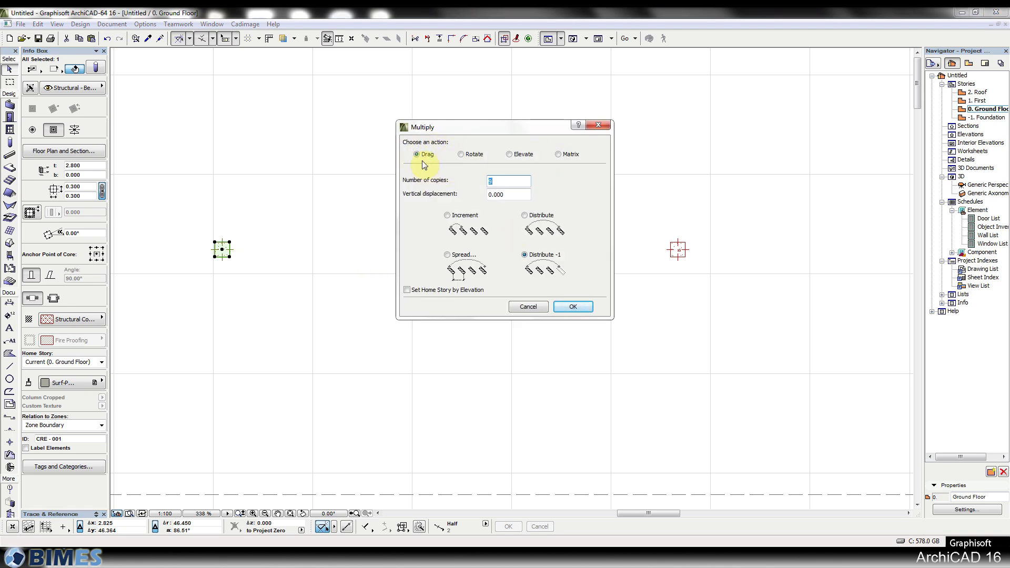
click(465, 154)
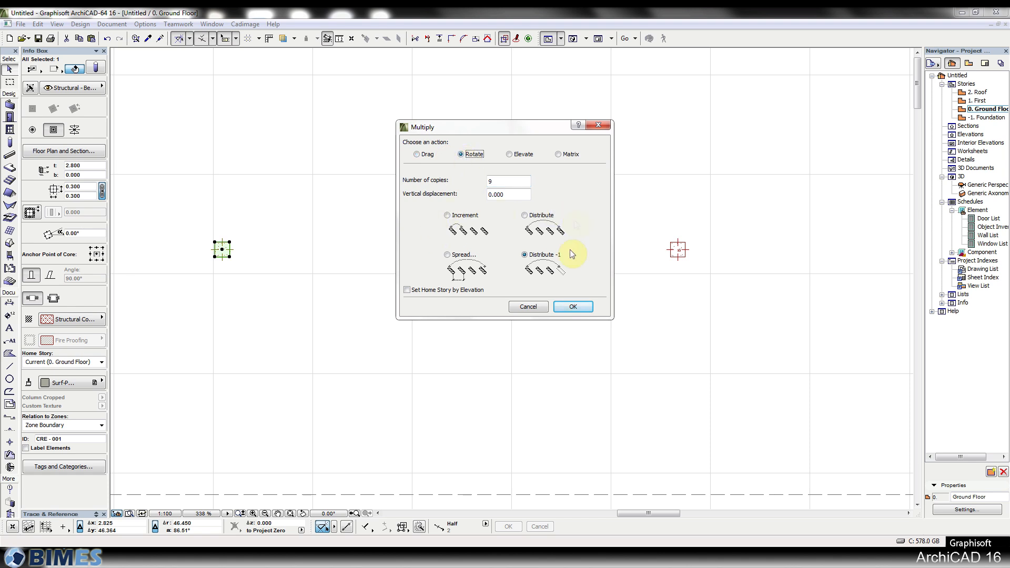
click(447, 215)
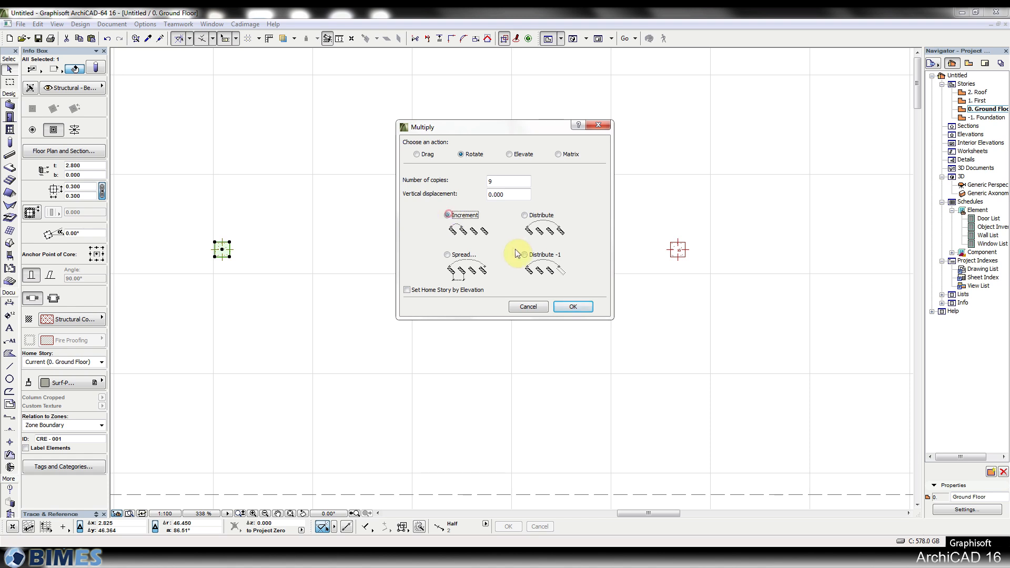
click(573, 305)
middle_drag(235, 235, 348, 177)
scroll(348, 176, down, 1)
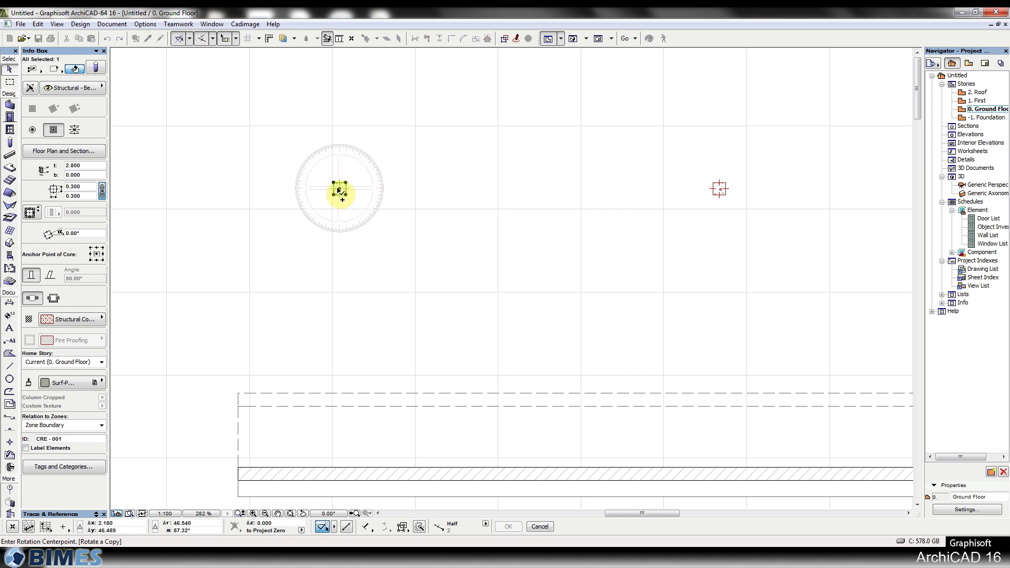
click(340, 251)
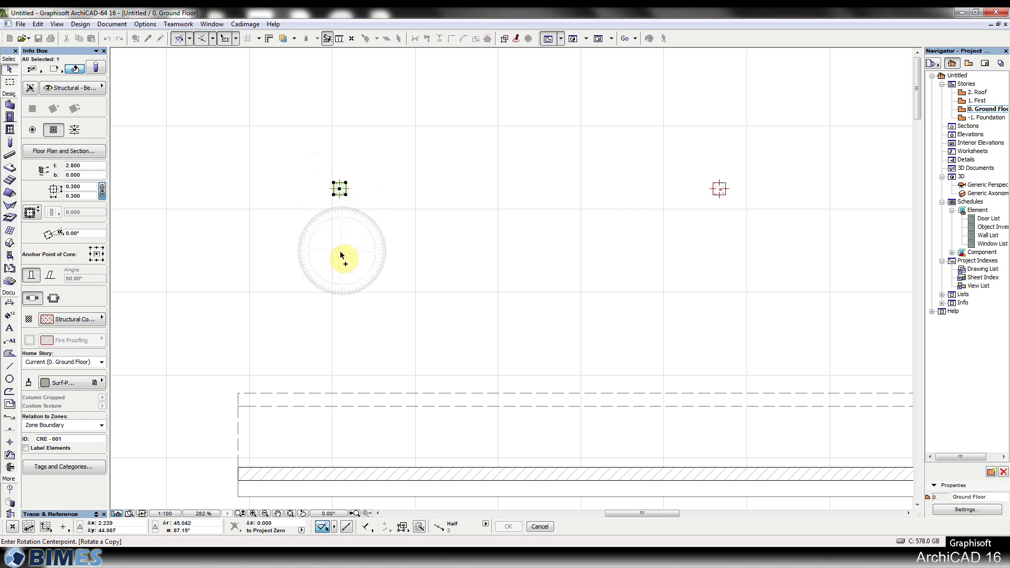
click(339, 190)
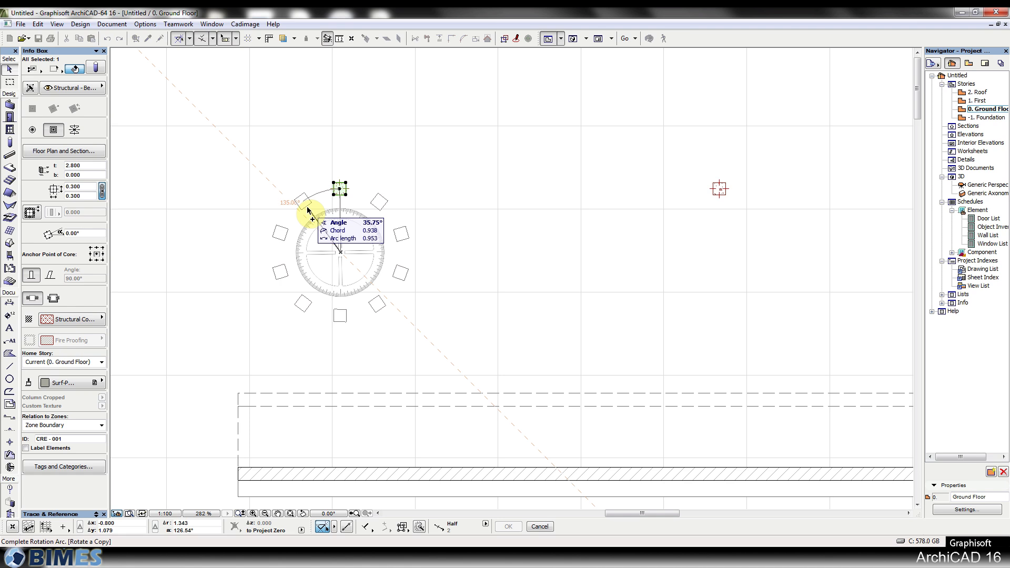
click(307, 208)
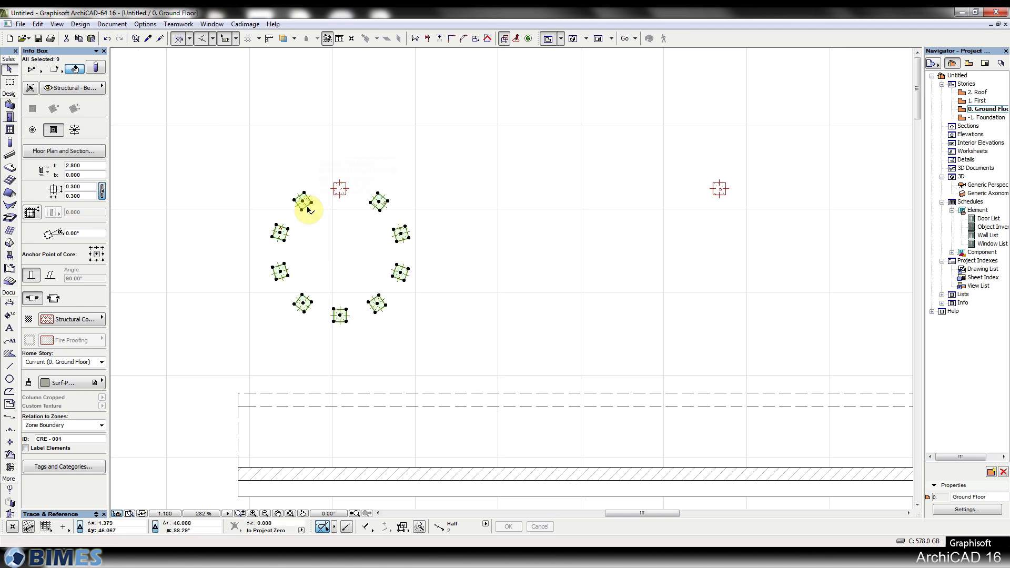
Step: Undo the incrementally rotated column copies
key(ctrl+e)
key(Escape)
key(ctrl+z)
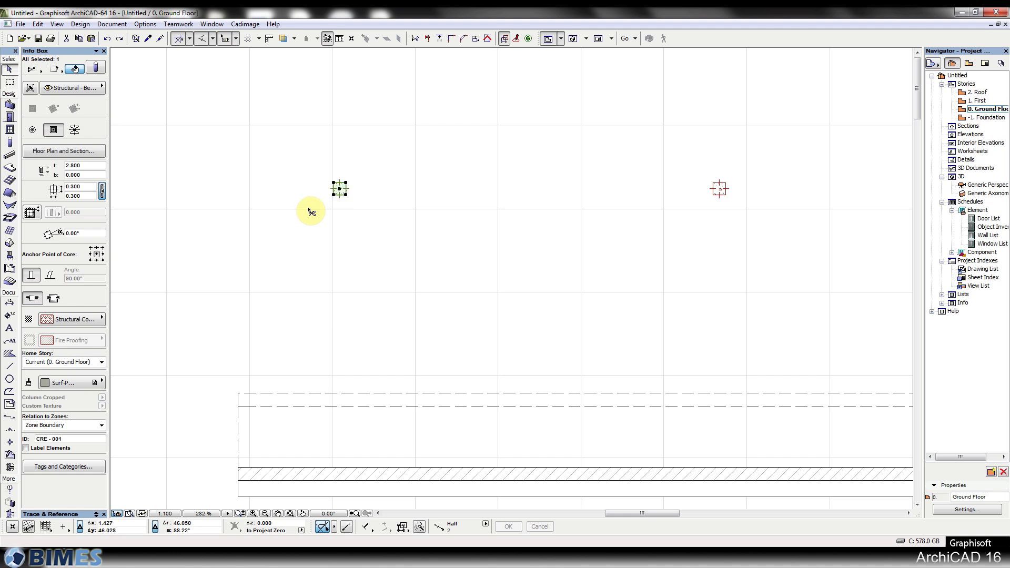
Step: Multiply the left column with Rotate, 9 copies and Distribute over about 333° clockwise around a point below it, and undo the copies
key(ctrl+u)
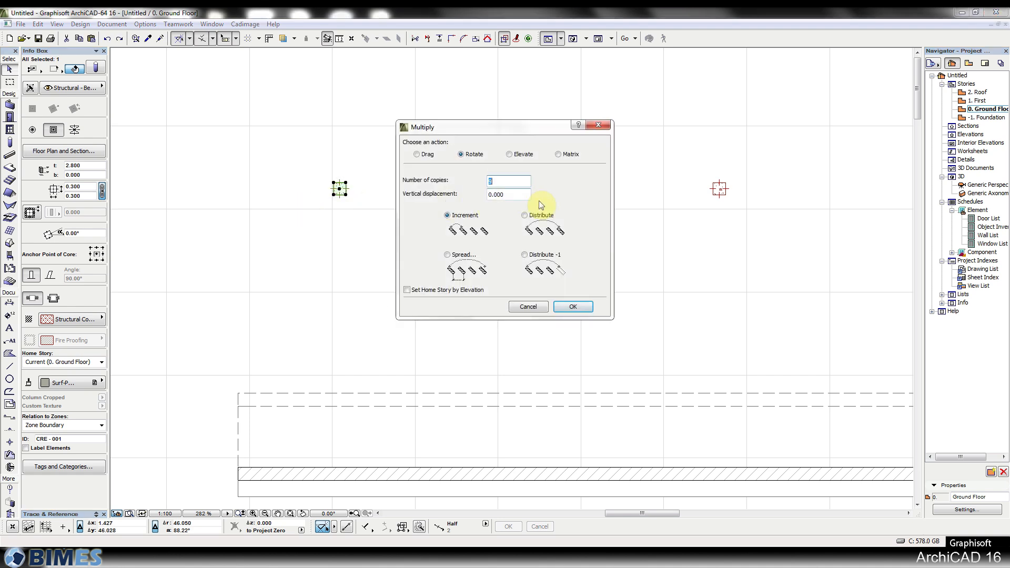
click(535, 216)
click(573, 307)
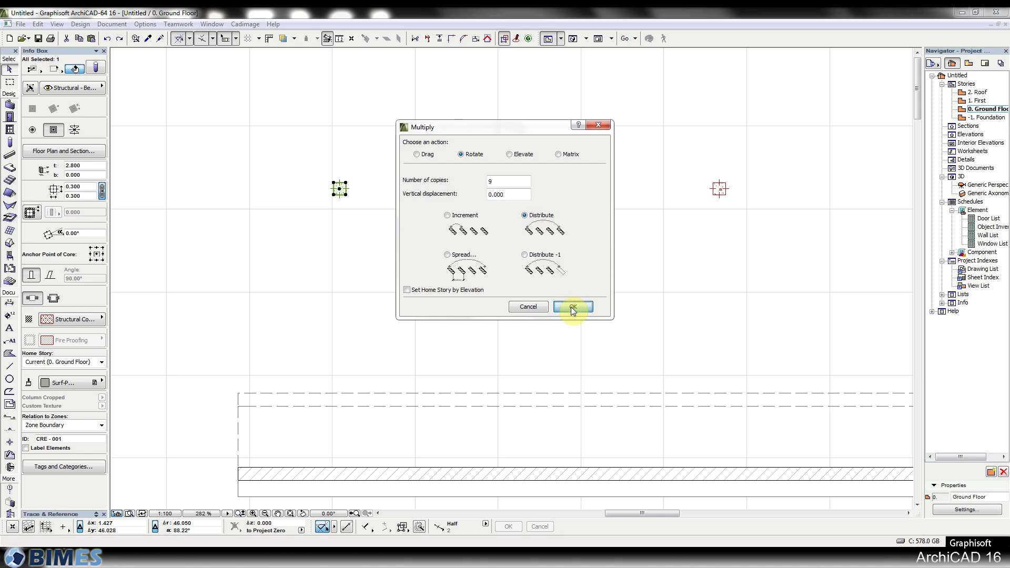
click(341, 272)
click(340, 188)
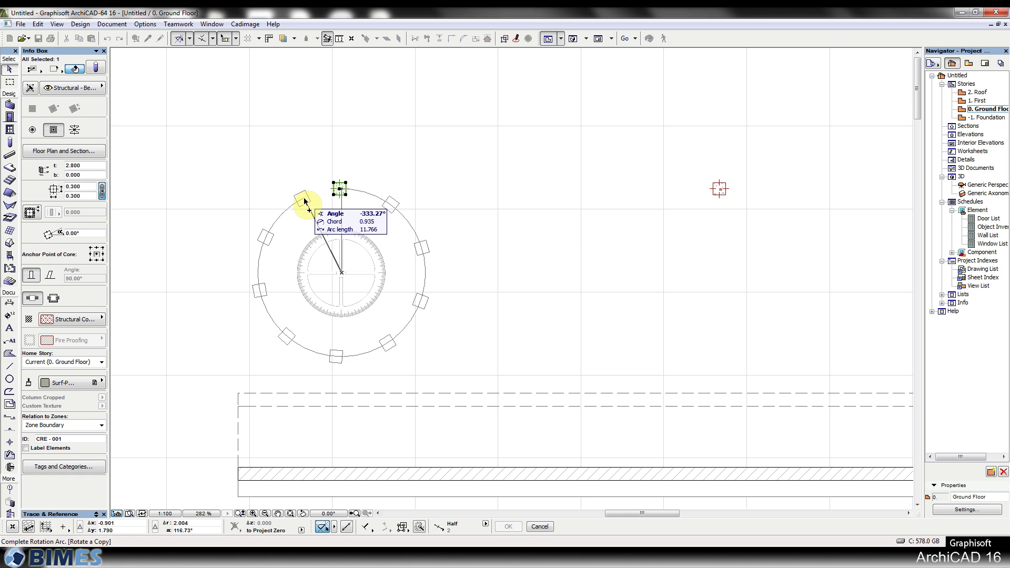
click(304, 200)
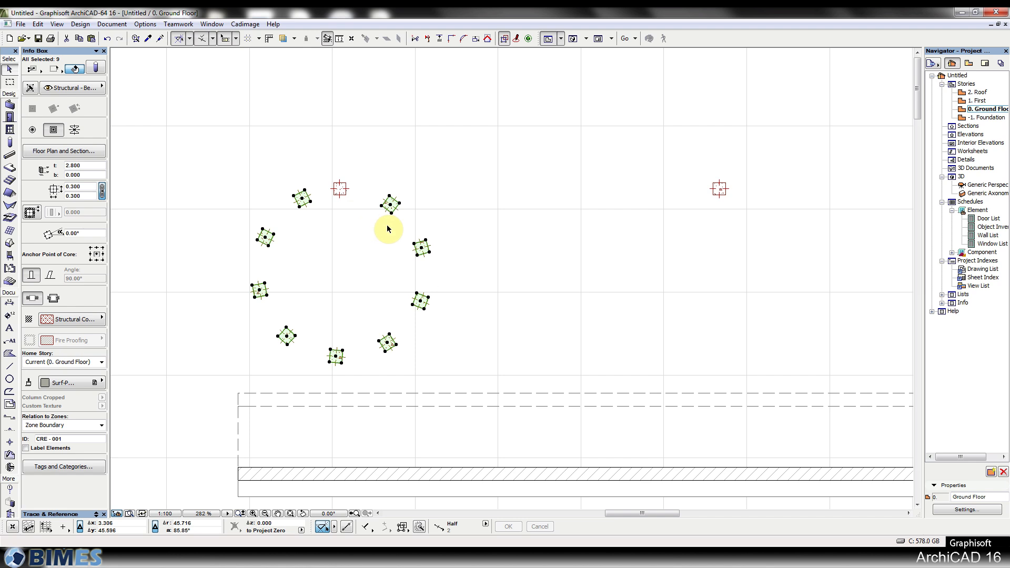
key(ctrl+z)
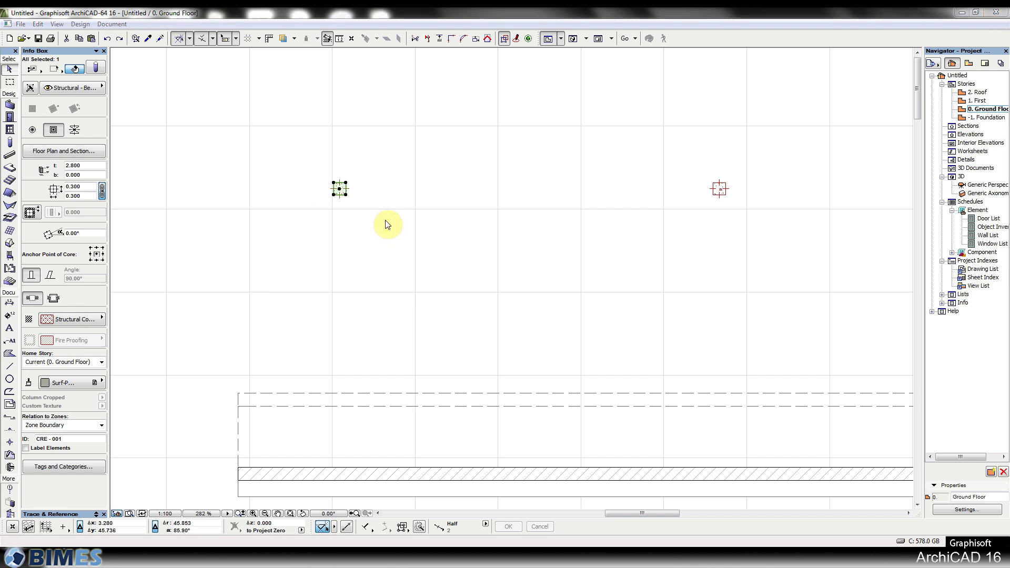
Step: Multiply the left column with Rotate and Spread at 30° spacing, counterclockwise around a point below it, and undo the copies
key(ctrl+u)
click(465, 257)
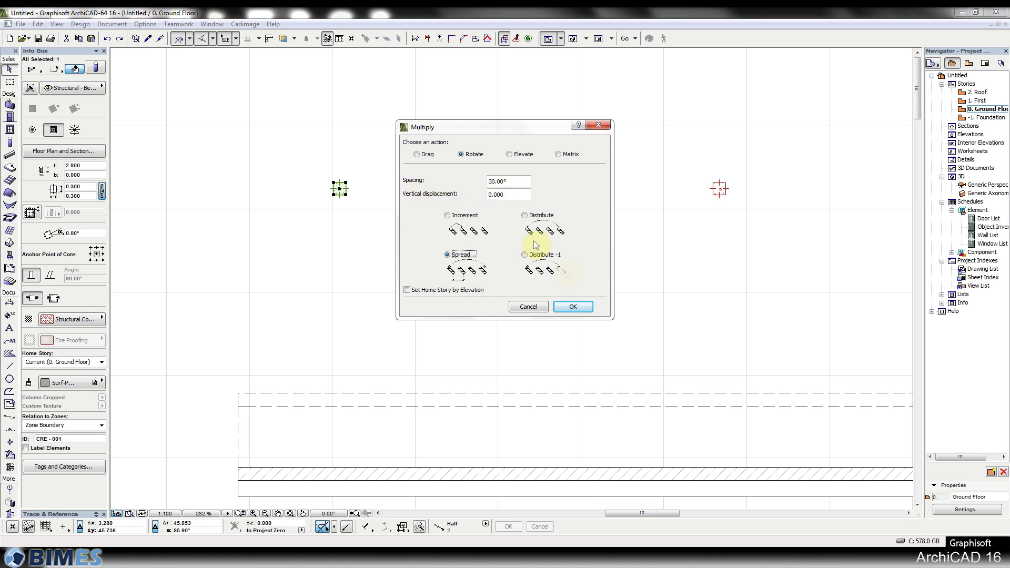
click(574, 307)
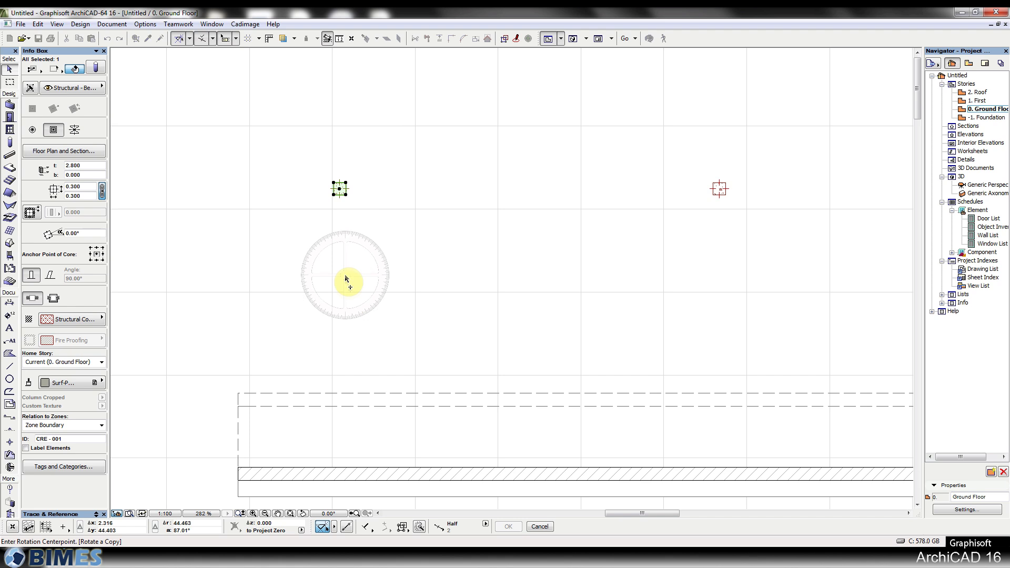
click(341, 285)
click(339, 188)
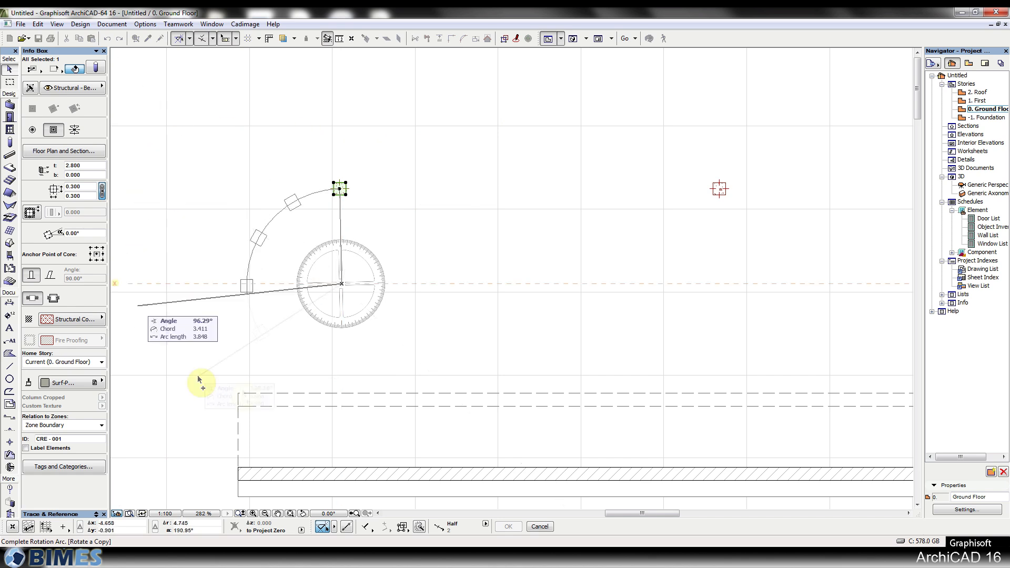
click(467, 262)
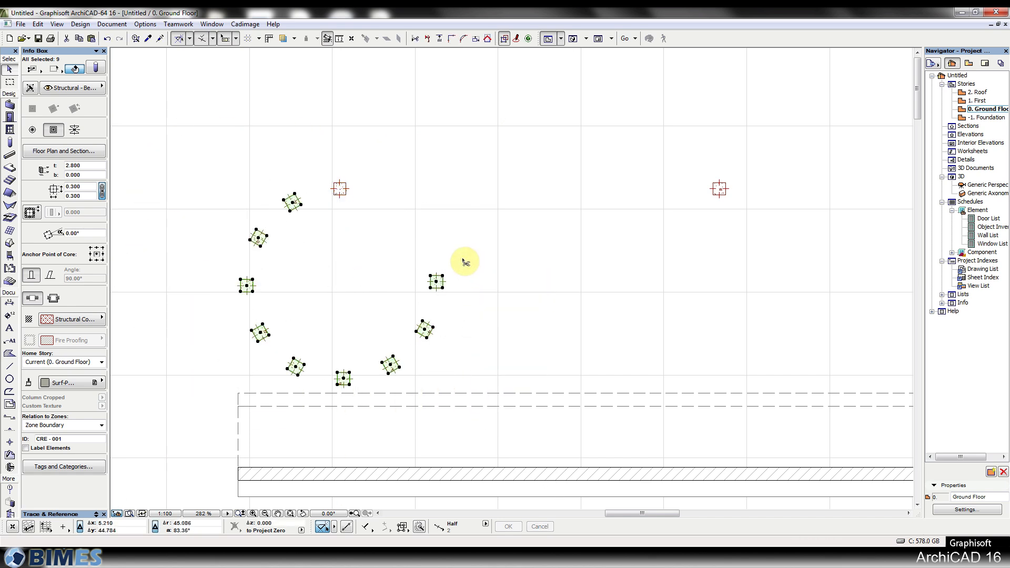
key(ctrl+z)
Step: Multiply the left column with Rotate, 9 copies and Distribute -1 almost full circle around a point below it, and undo the copies
key(ctrl+u)
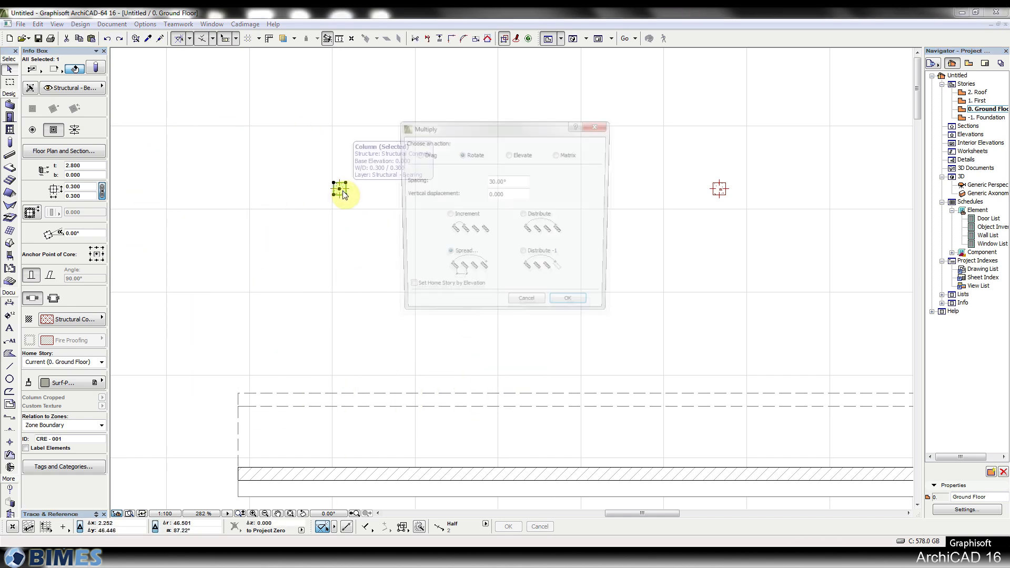
click(526, 255)
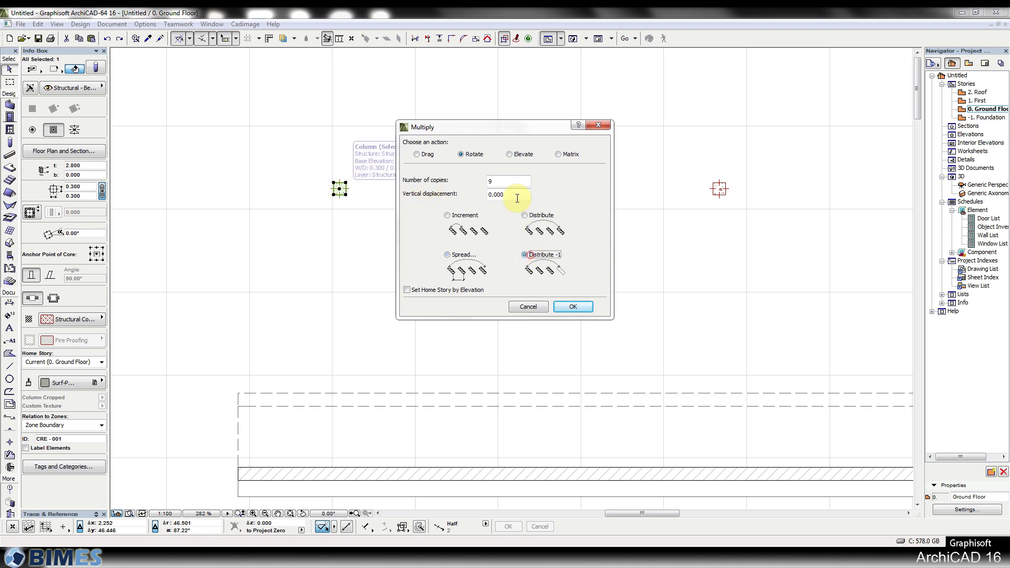
click(573, 308)
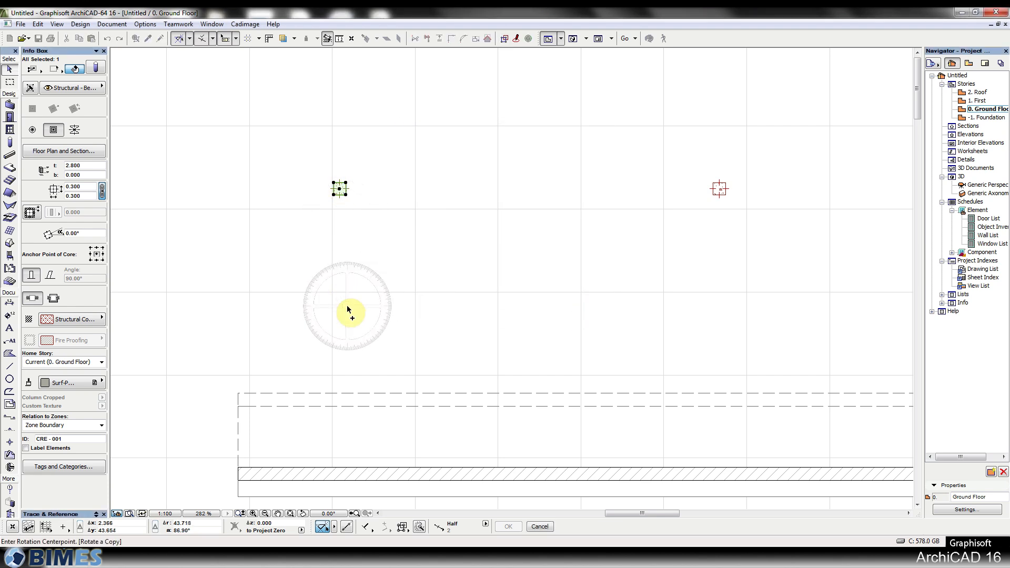
click(339, 246)
click(339, 188)
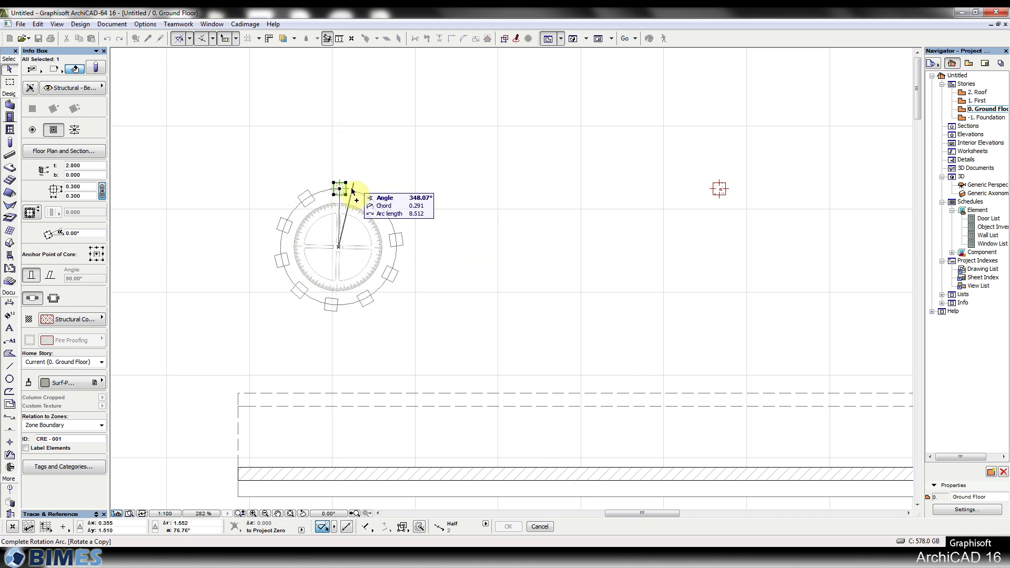
click(372, 203)
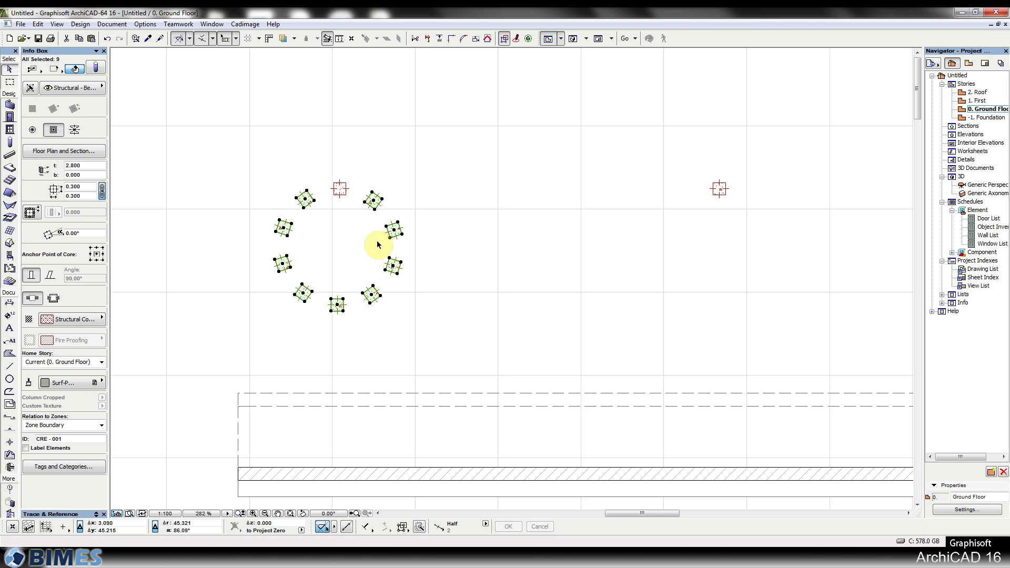
key(ctrl+z)
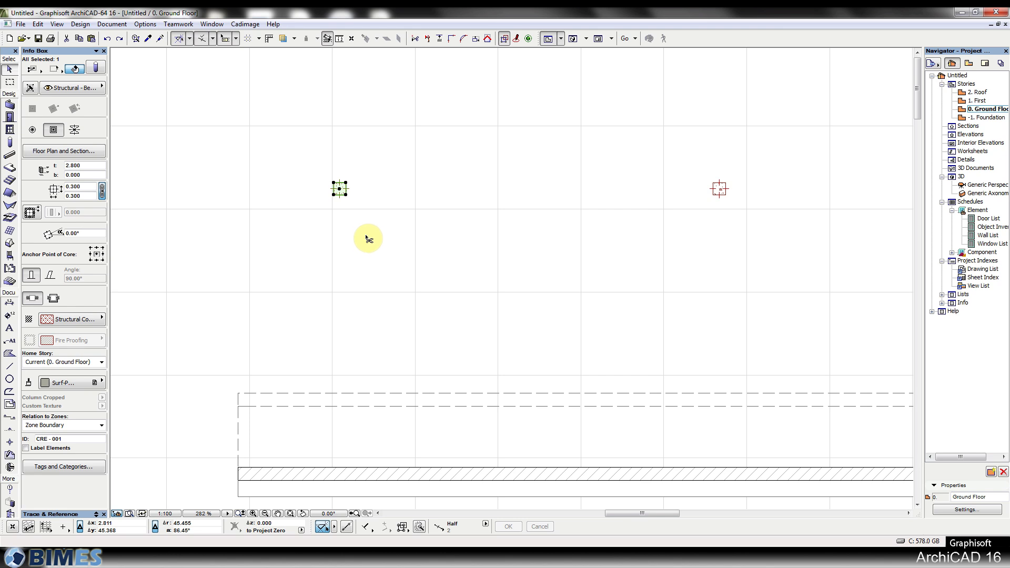
Step: Set Multiply for the left column to Matrix with Increment, 4 copies along the first stroke and 6 along the second
key(ctrl+u)
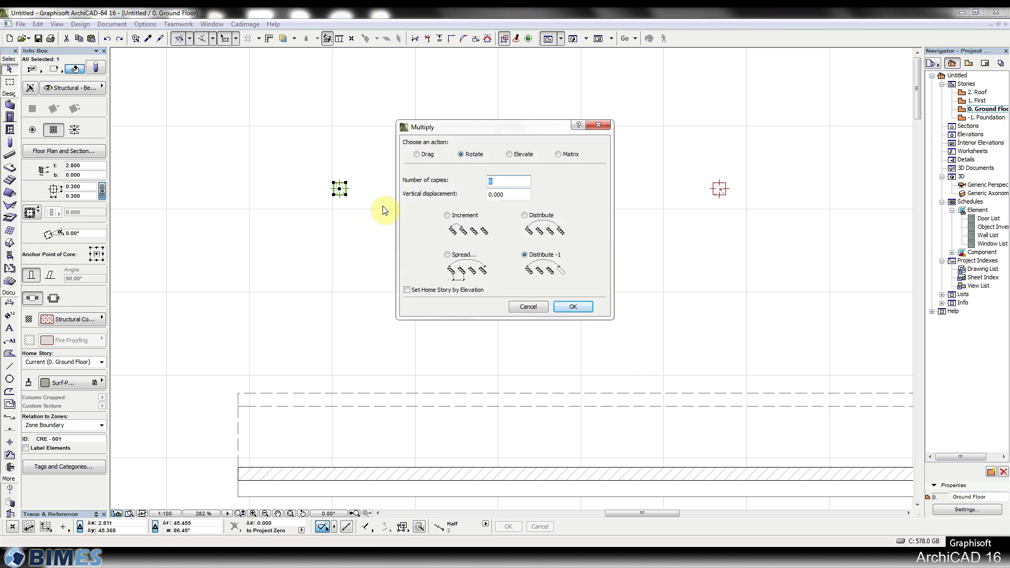
click(518, 155)
click(447, 216)
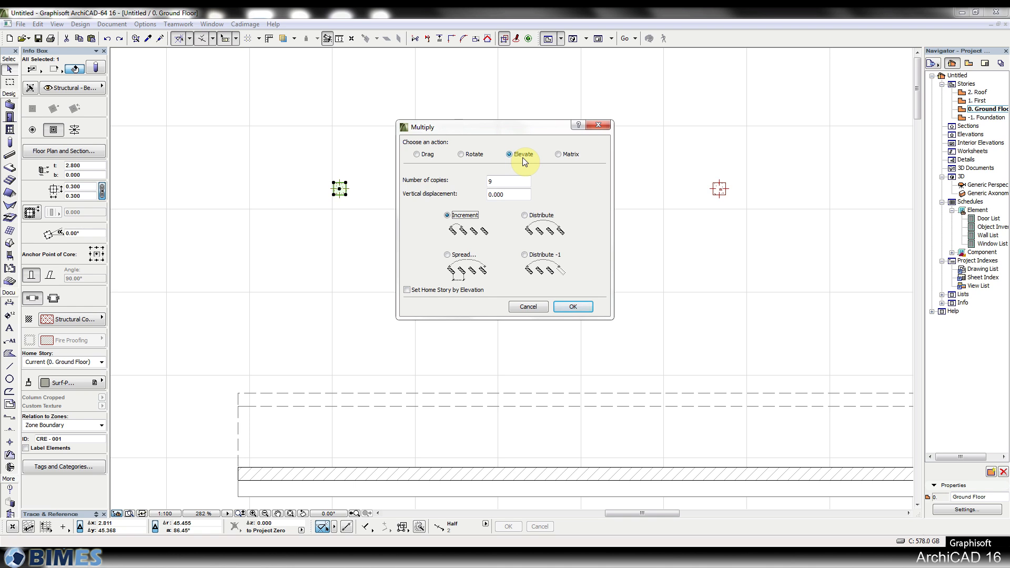
click(559, 155)
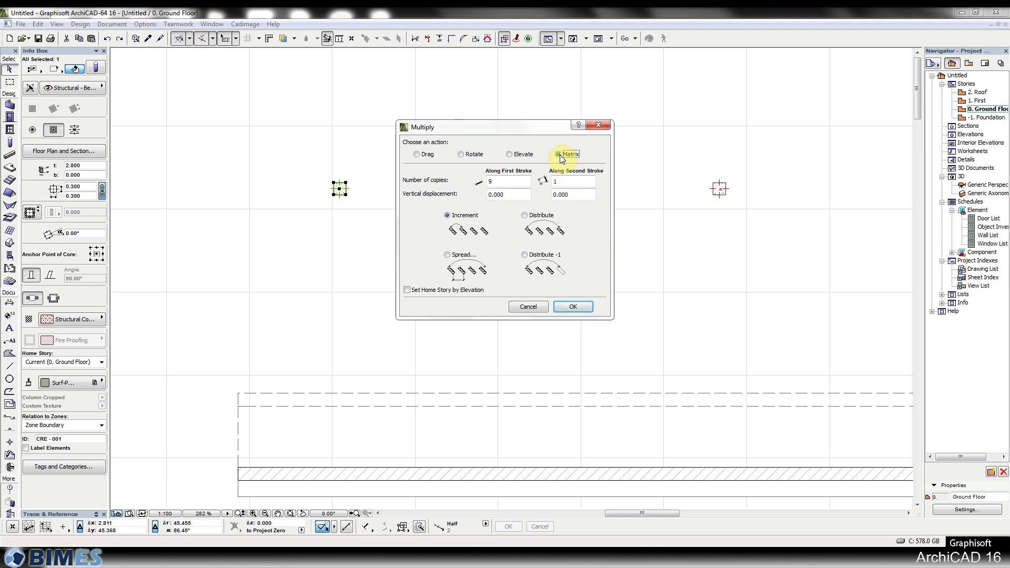
drag(514, 181, 472, 180)
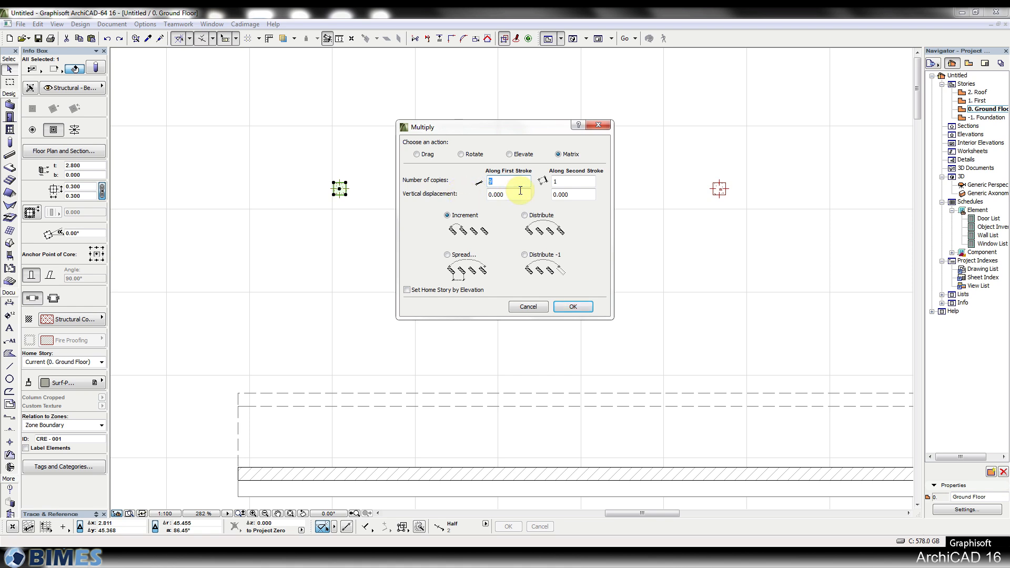
double_click(557, 182)
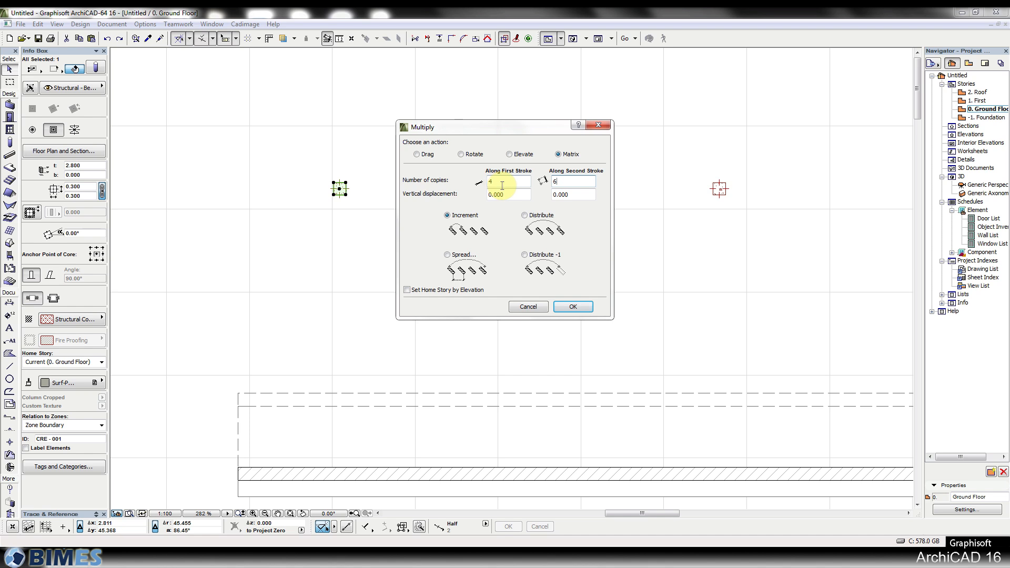
drag(493, 182, 471, 184)
drag(565, 183, 535, 185)
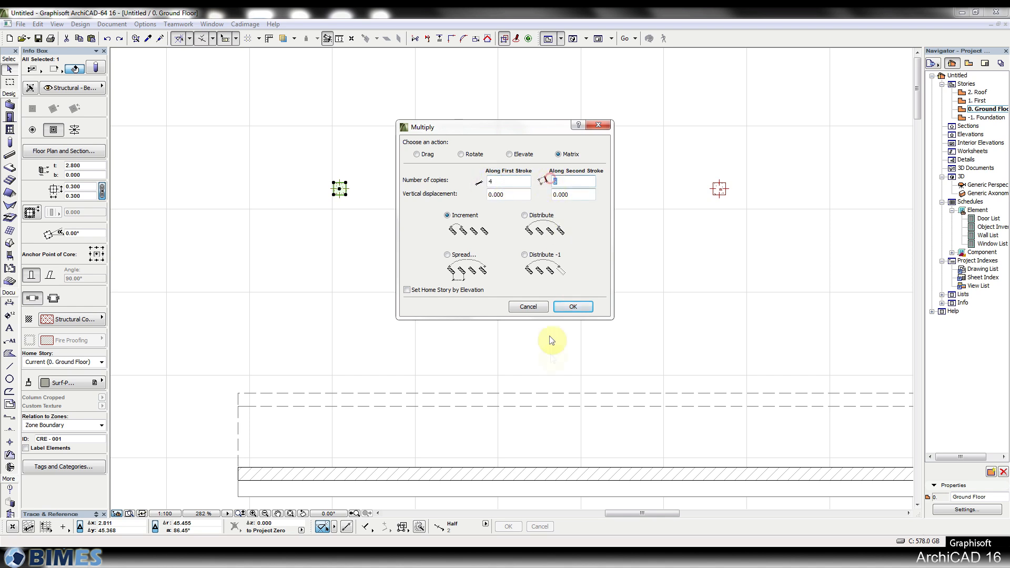
Step: Place the column matrix from the left column's centre, with a first stroke of about 1.45 m at 45° and a second diagonally down-right
click(571, 308)
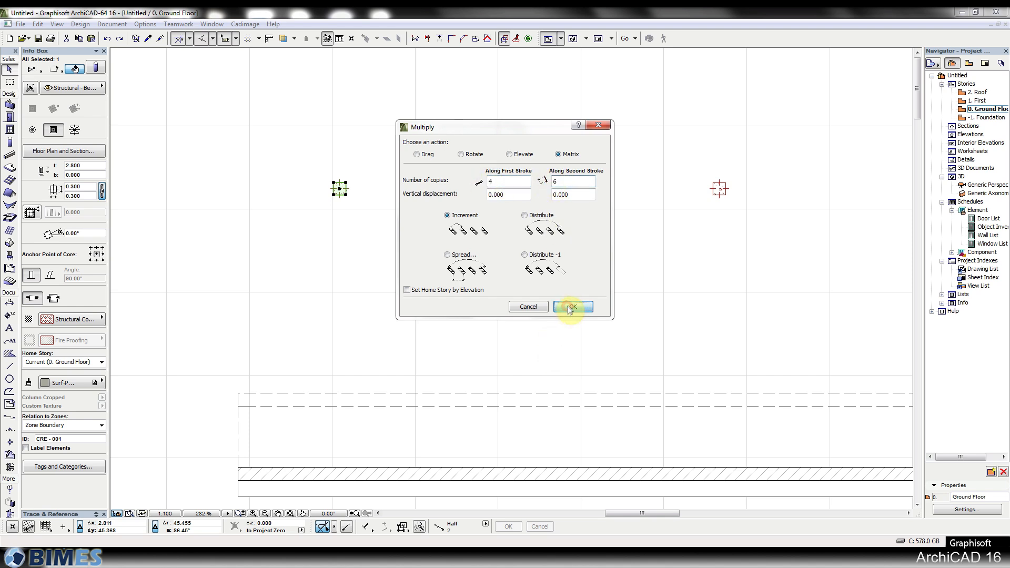
click(341, 189)
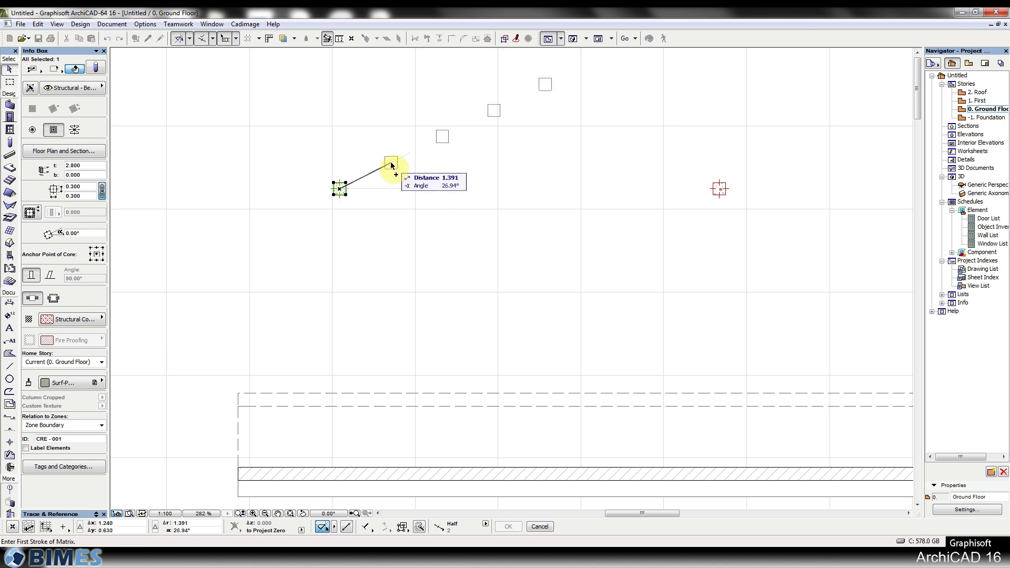
middle_drag(401, 149, 384, 216)
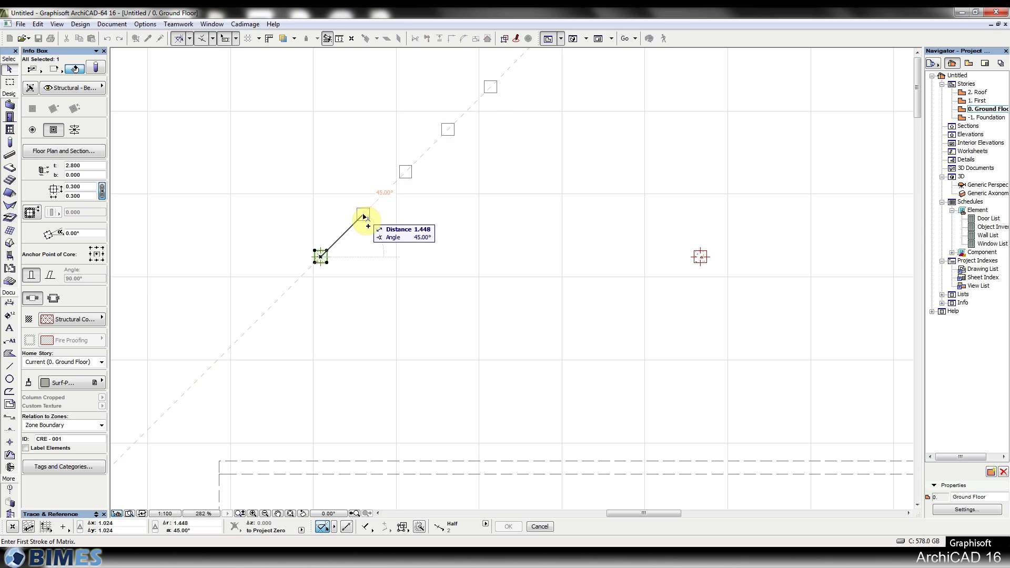
click(364, 217)
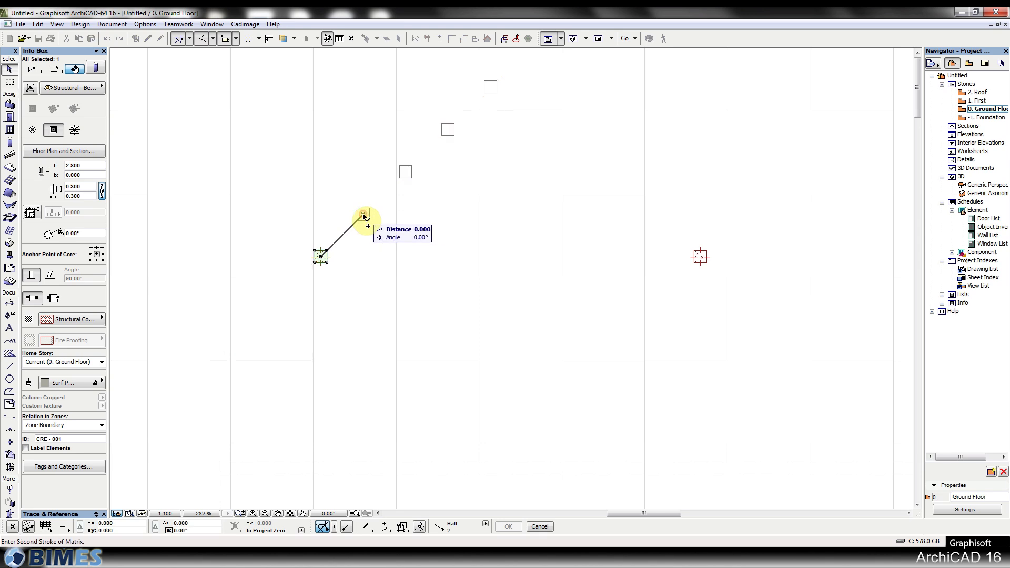
click(394, 242)
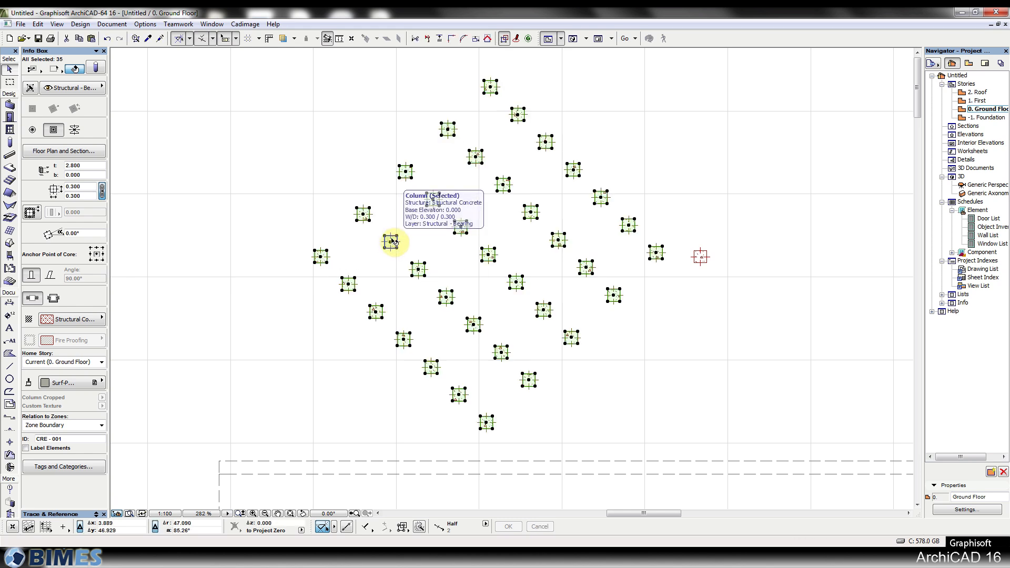
Step: Replace the diagonal matrix with an Increment Matrix from the left column's centre, 4 copies horizontally to the right and 6 straight down
key(ctrl+z)
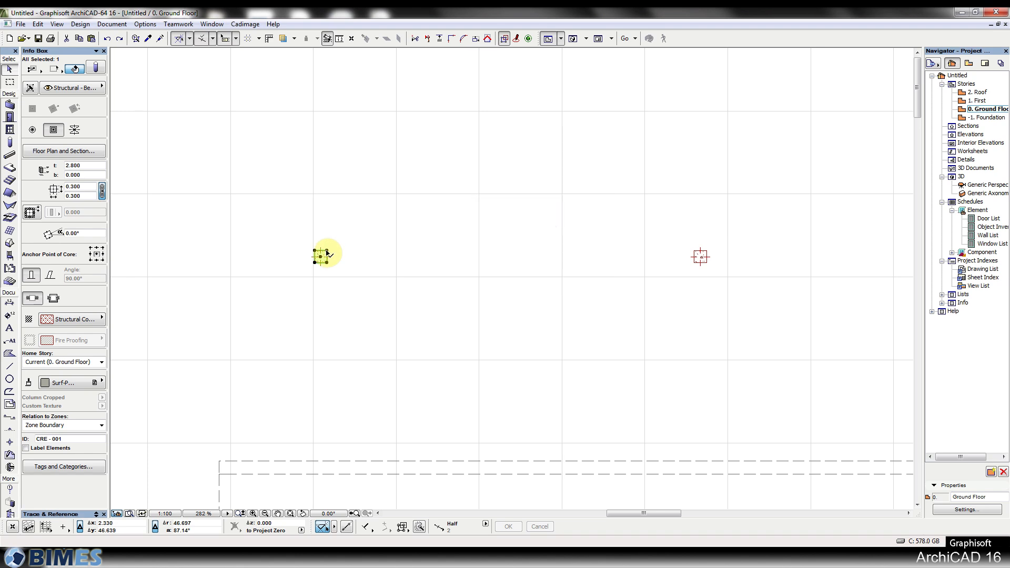
key(ctrl+u)
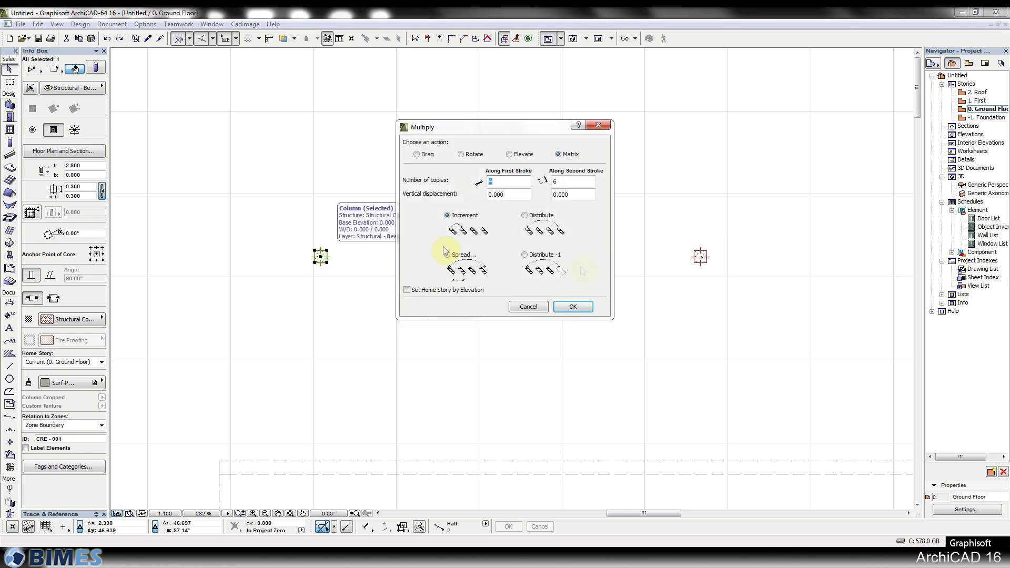
click(571, 306)
click(320, 257)
click(382, 256)
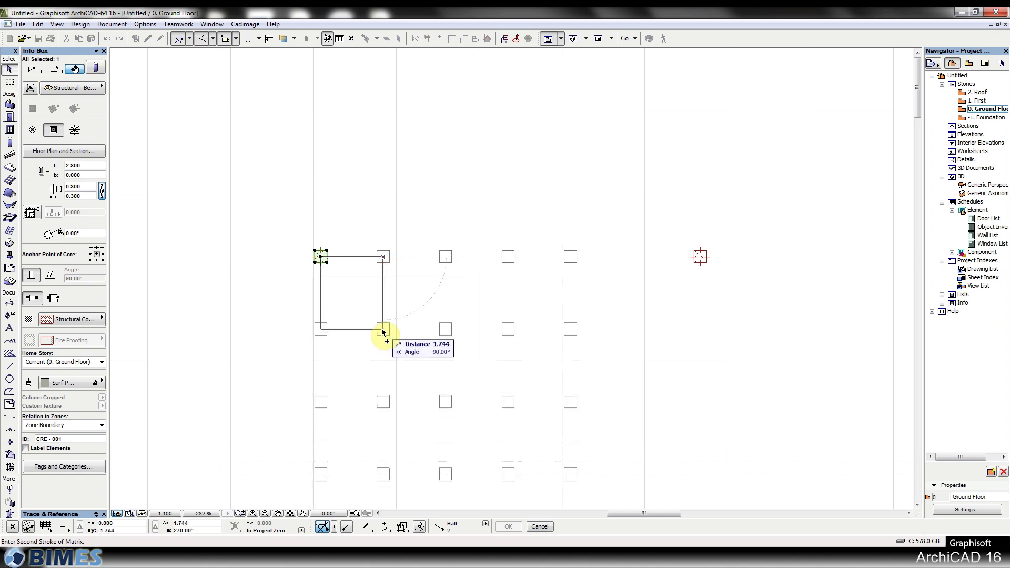
click(401, 287)
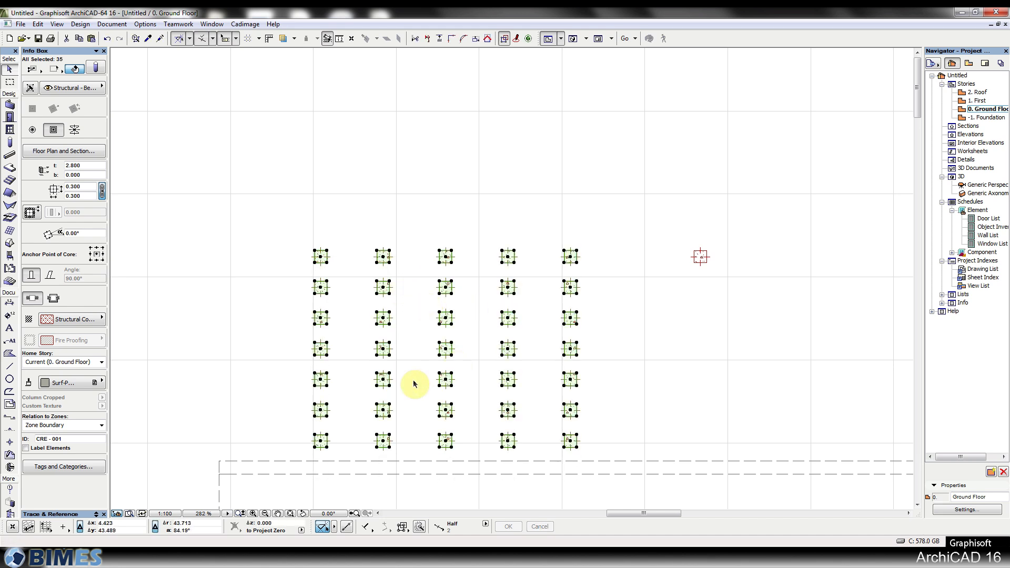
Step: Undo the Increment matrix copies and move the left column straight up
key(ctrl+z)
click(326, 256)
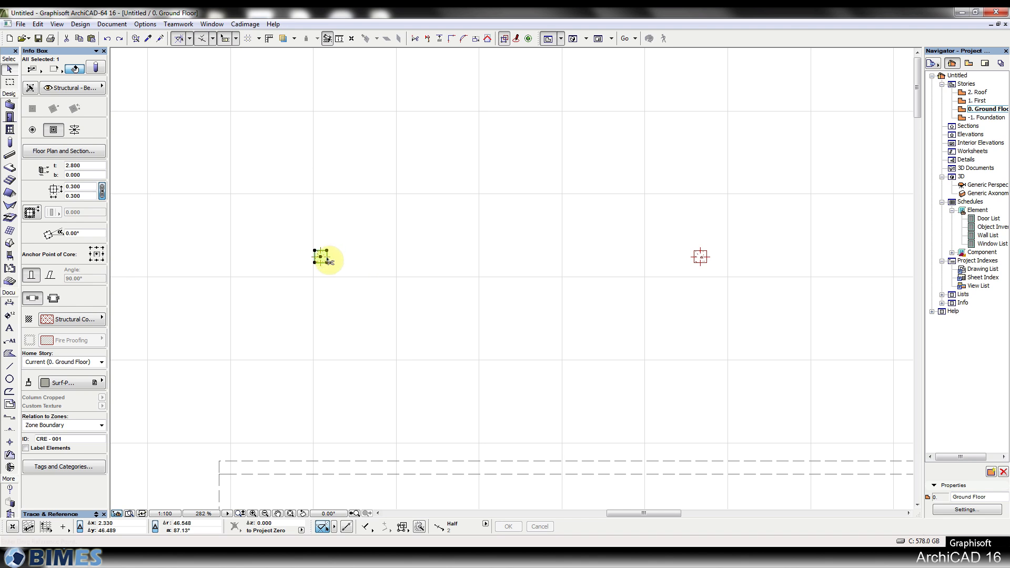
click(326, 131)
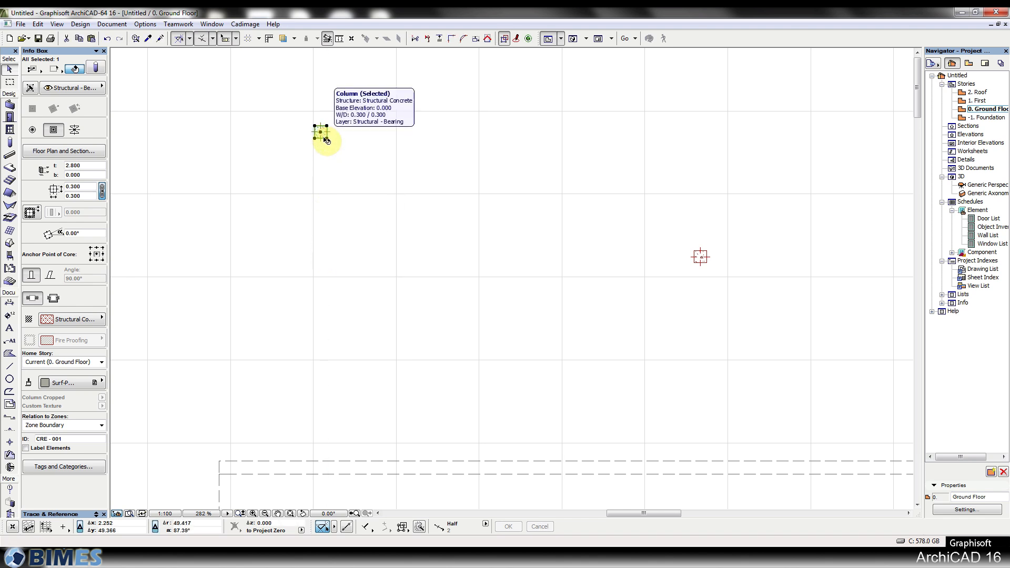
Step: Multiply the moved column with Matrix and Distribute, 4 copies horizontally right and 6 vertically down from its centre, and undo the copies
key(ctrl+u)
click(541, 216)
click(572, 306)
click(321, 132)
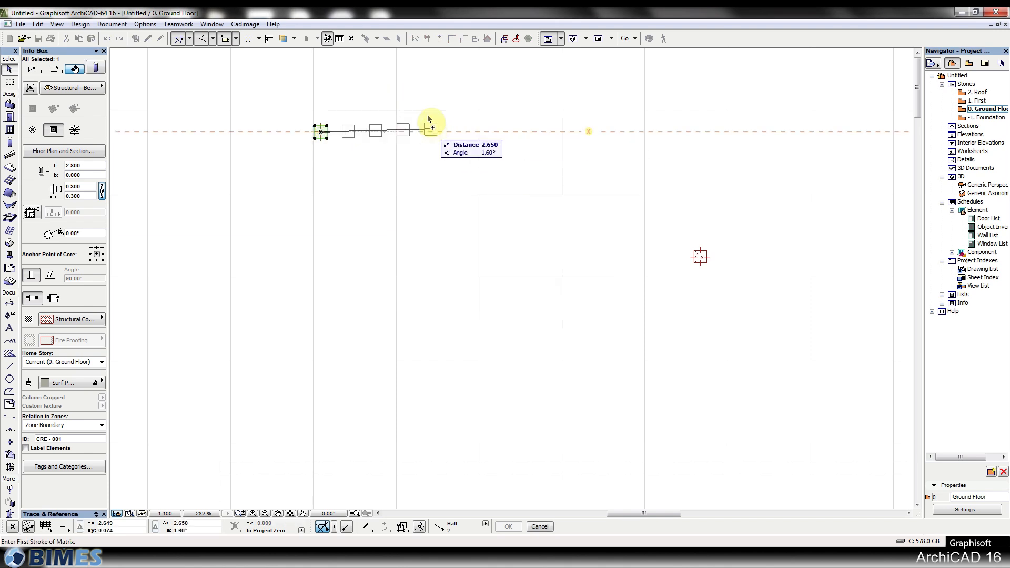
click(530, 132)
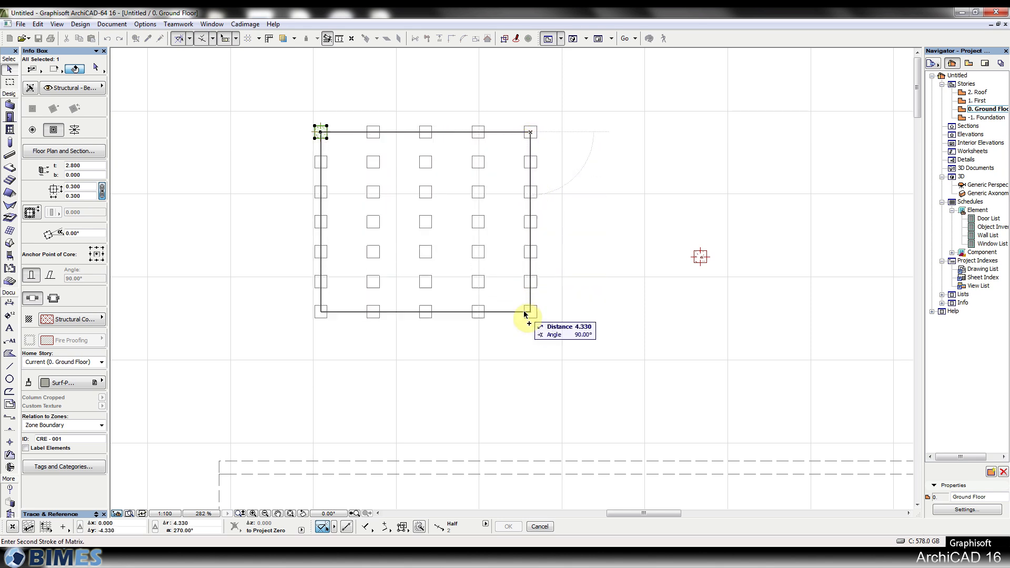
click(529, 320)
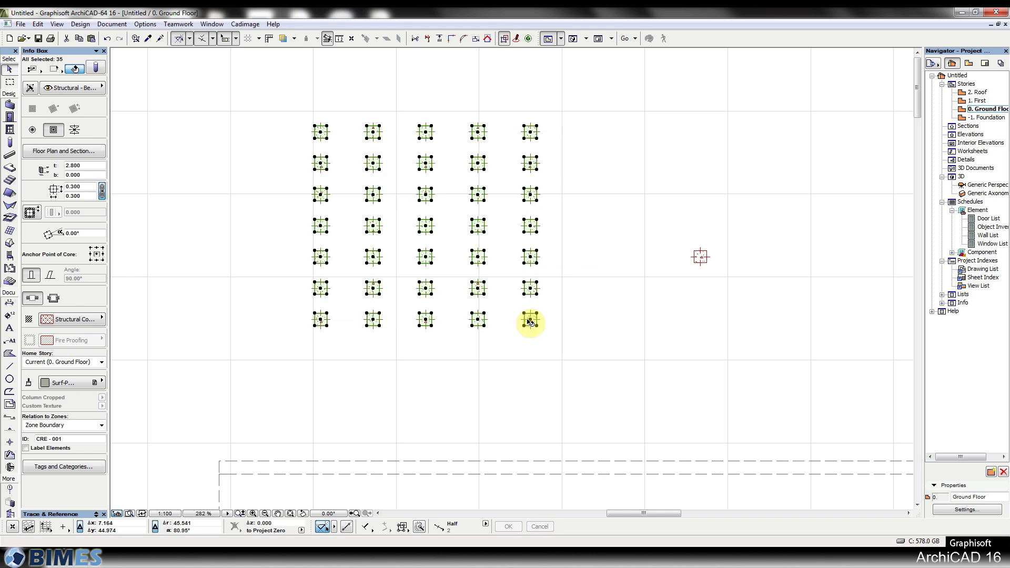
key(ctrl+z)
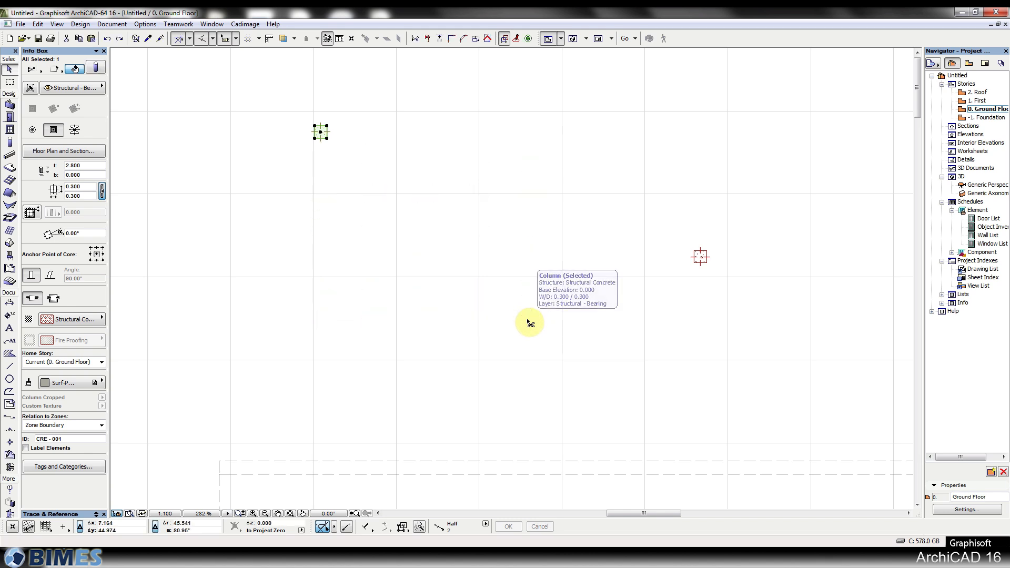
Step: Set Multiply for the column to Matrix with Spread, using 2.000 spacing along the first stroke and adjusting the second-stroke spacing
key(ctrl+u)
click(446, 256)
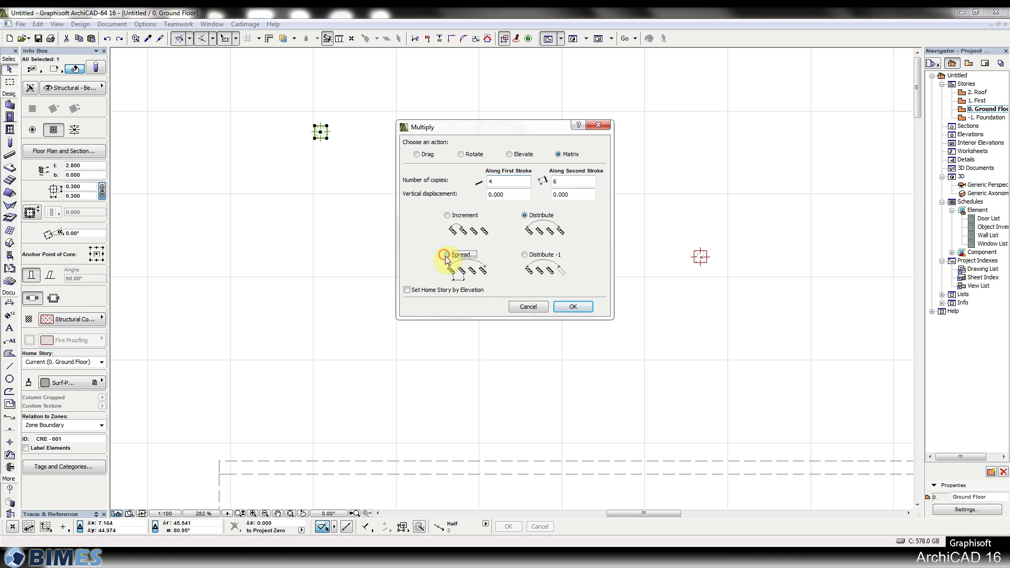
click(505, 196)
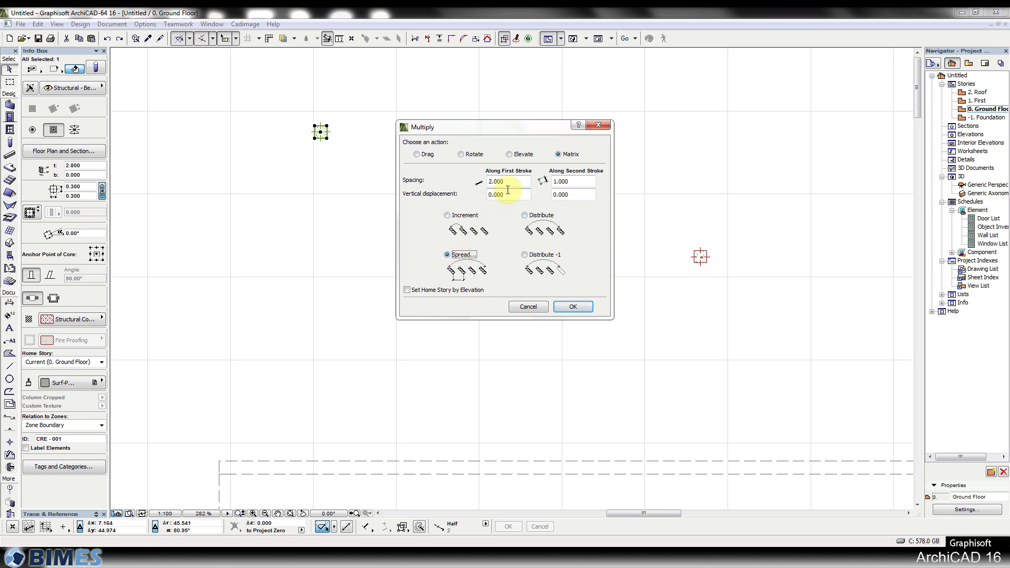
drag(511, 181, 486, 182)
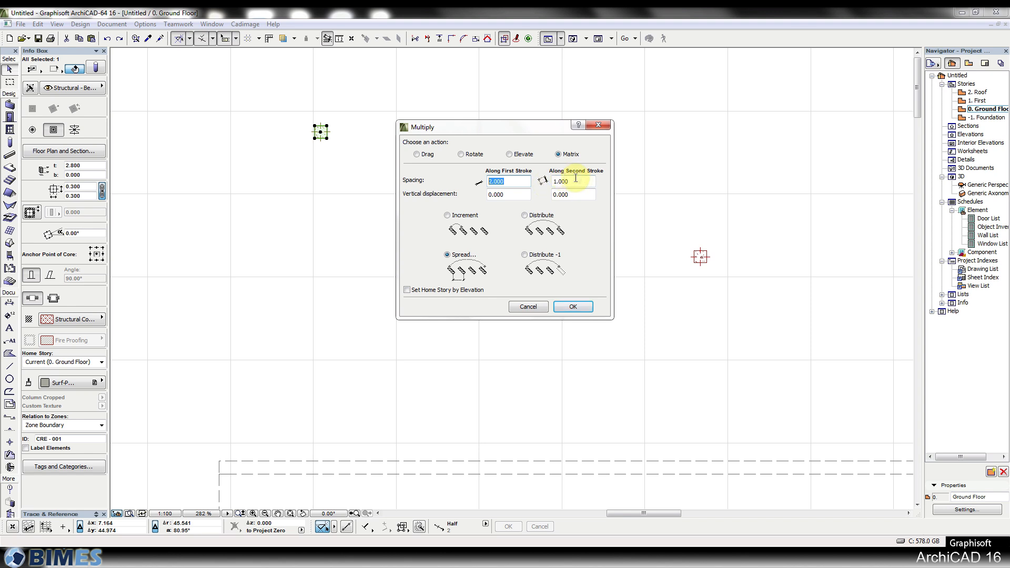
drag(574, 181, 556, 181)
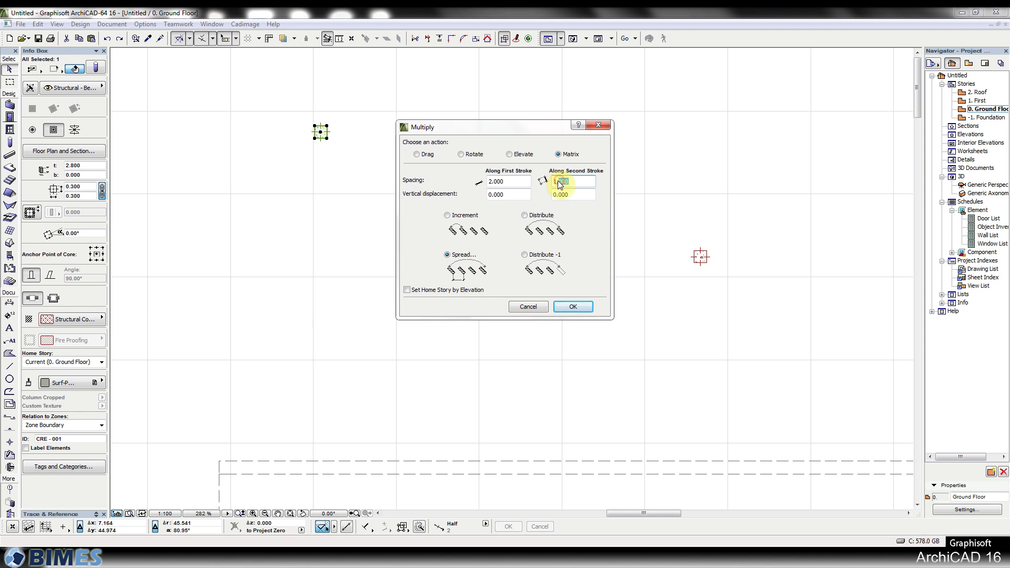
Step: Place the Spread matrix from the column's centre, first stroke horizontally right and second straight down, and undo the copies
click(573, 307)
click(321, 134)
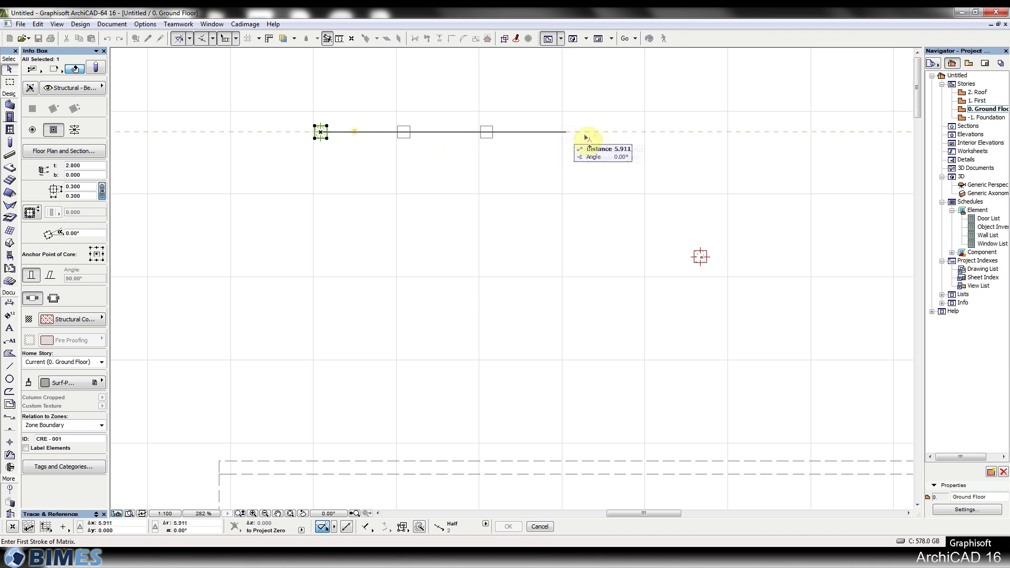
click(628, 132)
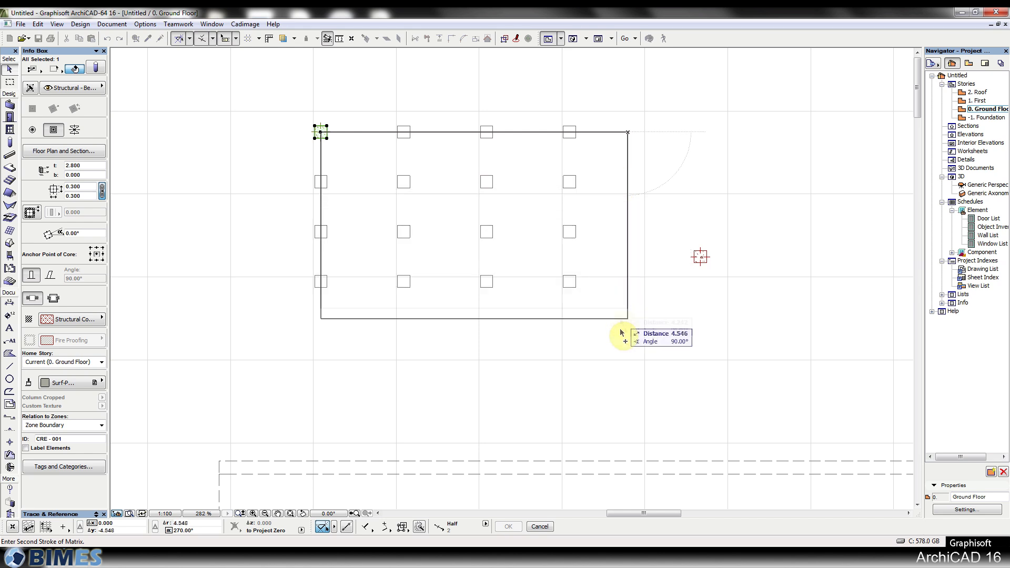
click(621, 417)
key(Escape)
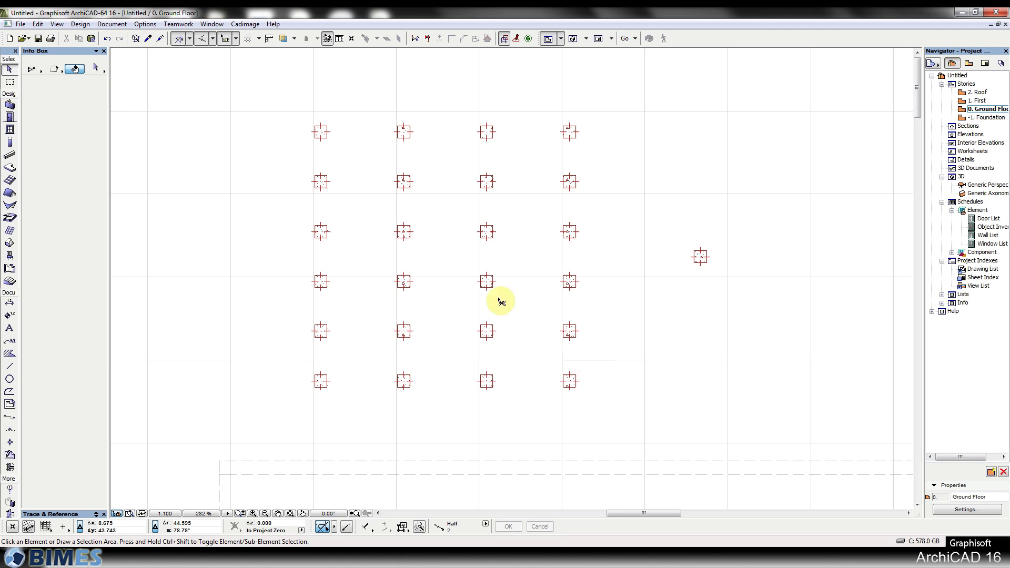
key(ctrl+z)
Step: Multiply the column with Matrix and Distribute -1, 4 copies horizontally right and 6 straight down, and undo the copies
key(ctrl+u)
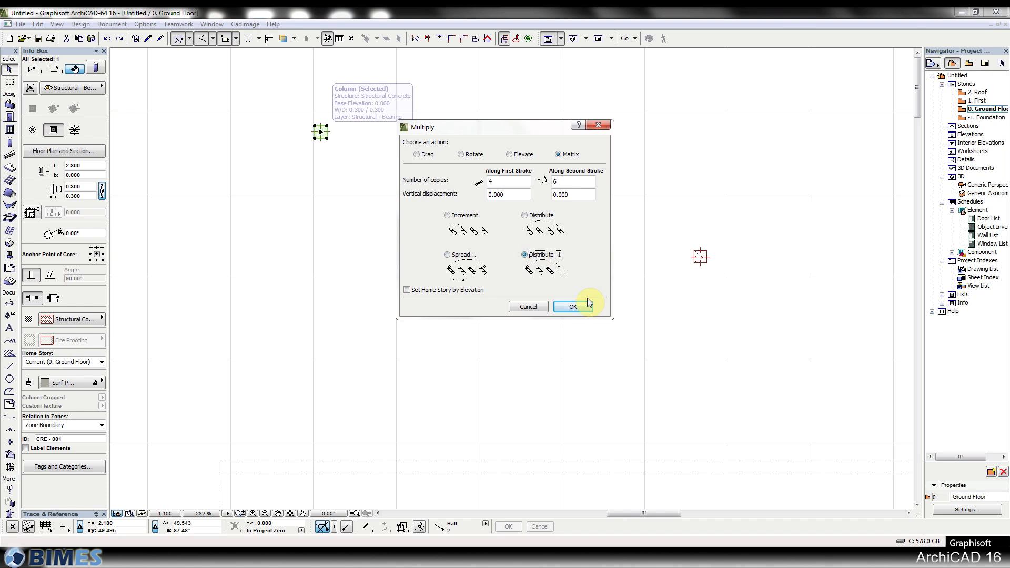
click(588, 304)
click(321, 132)
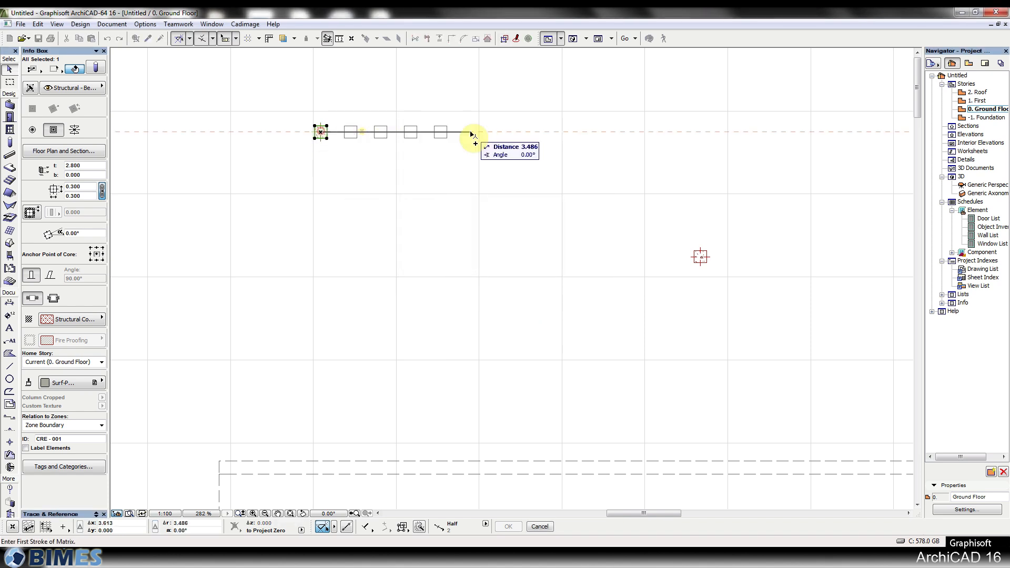
click(596, 134)
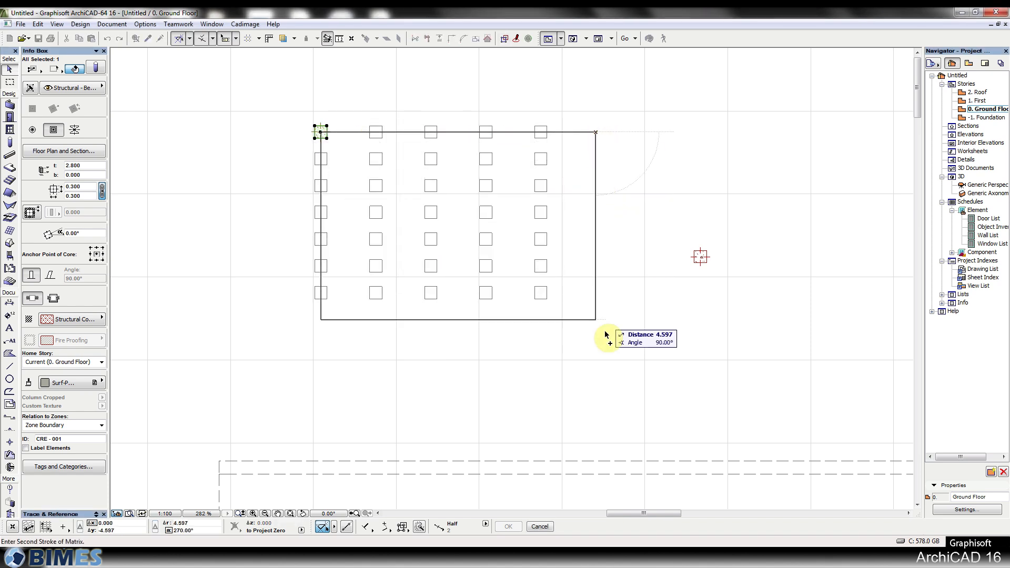
click(604, 356)
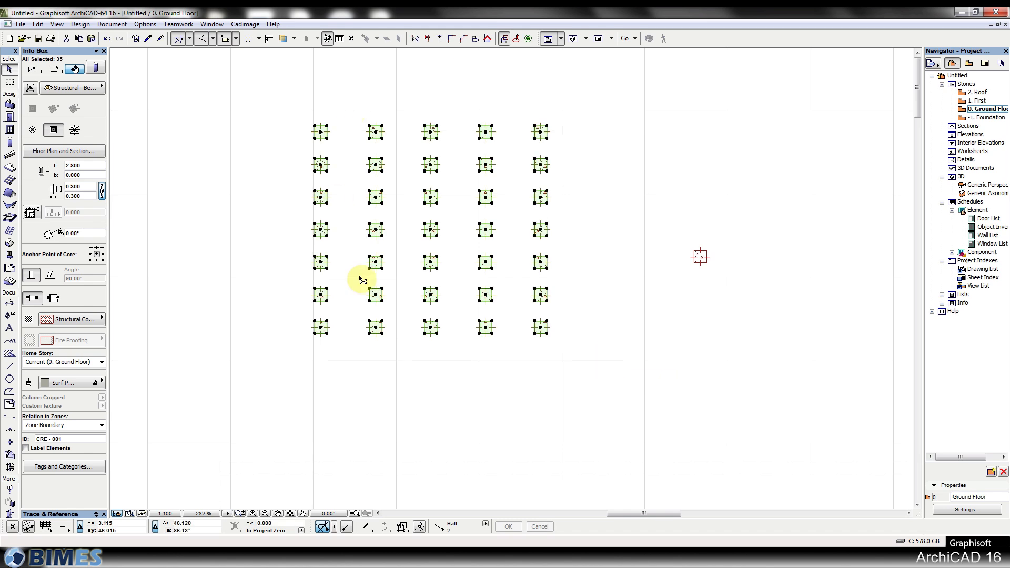
key(ctrl+z)
Step: Delete the two remaining practice columns above the walls
scroll(351, 179, down, 4)
drag(520, 127, 268, 236)
key(Delete)
drag(539, 207, 415, 419)
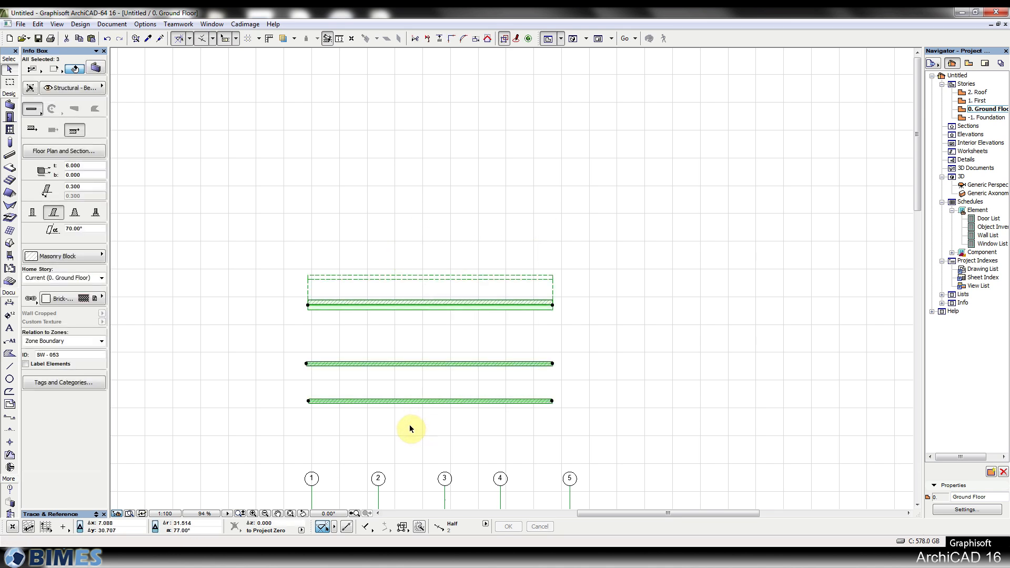
middle_drag(408, 422, 406, 207)
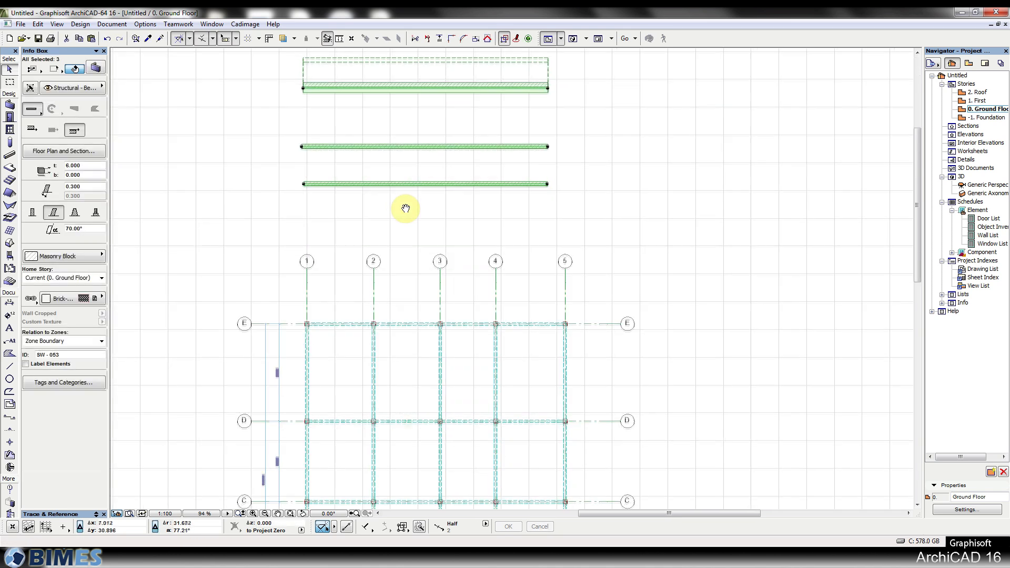
click(397, 117)
Step: Locate the Edit Elements by Stories command among the Move commands
click(57, 24)
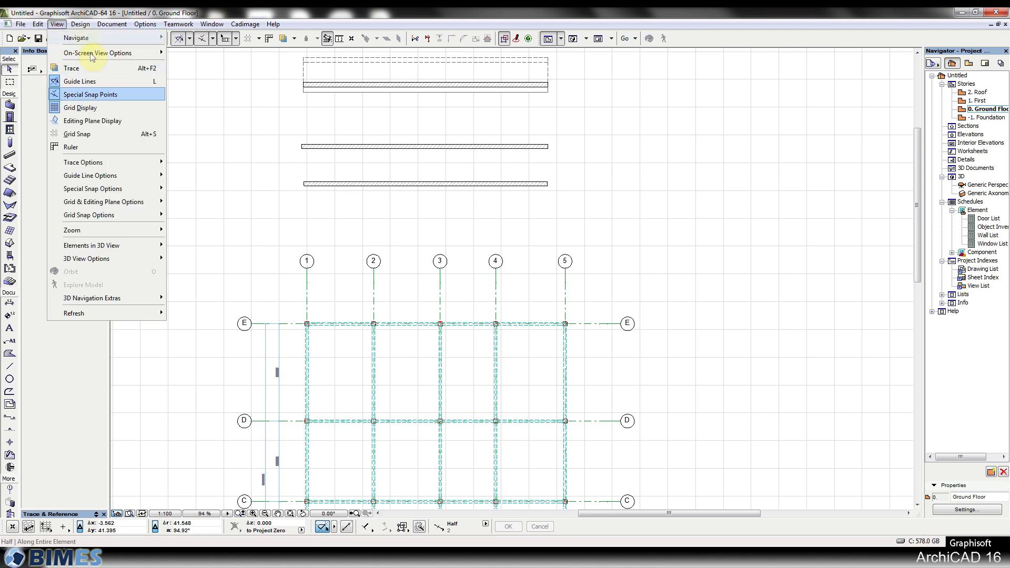
mouse_move(38, 23)
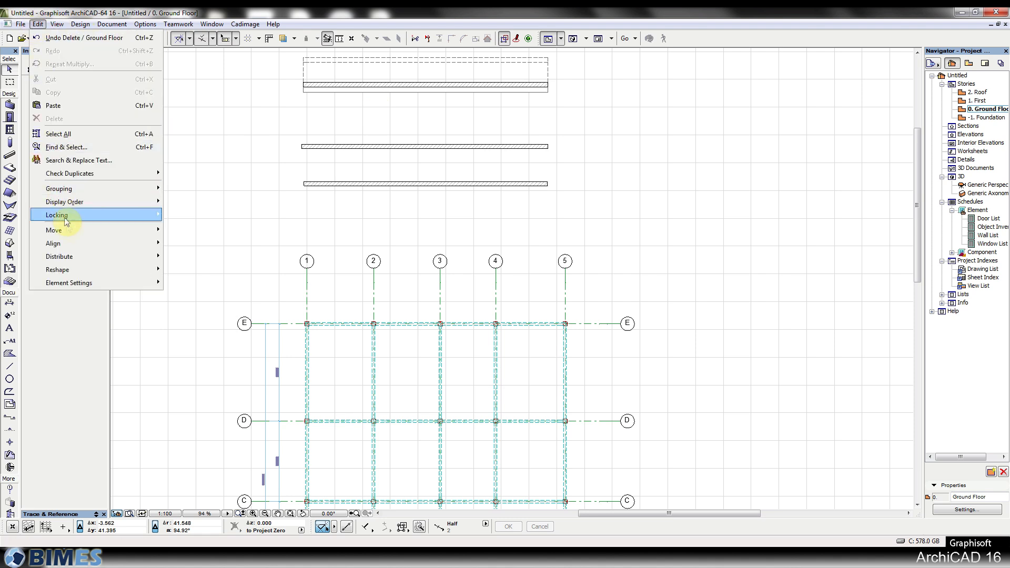
mouse_move(68, 229)
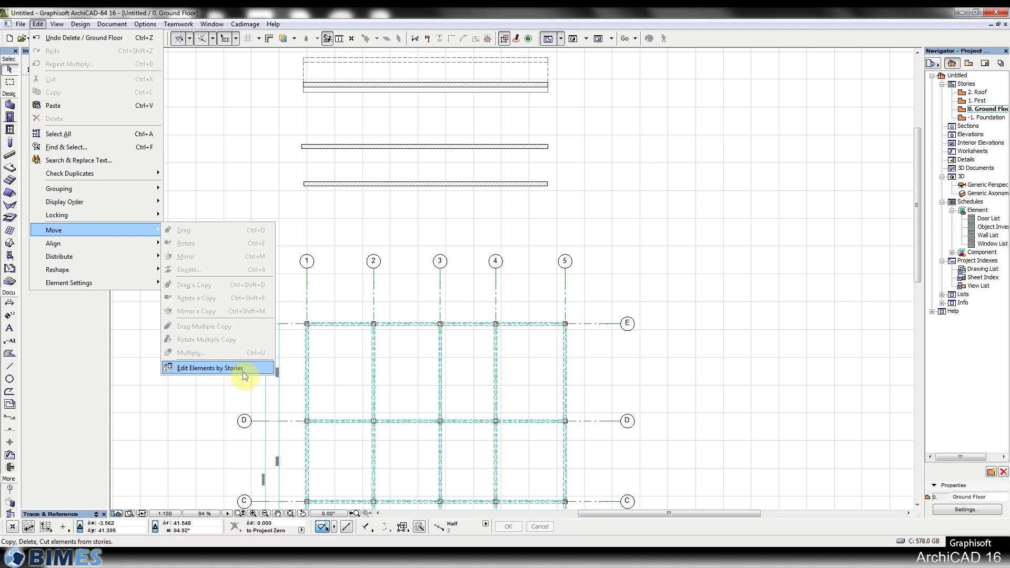
click(253, 370)
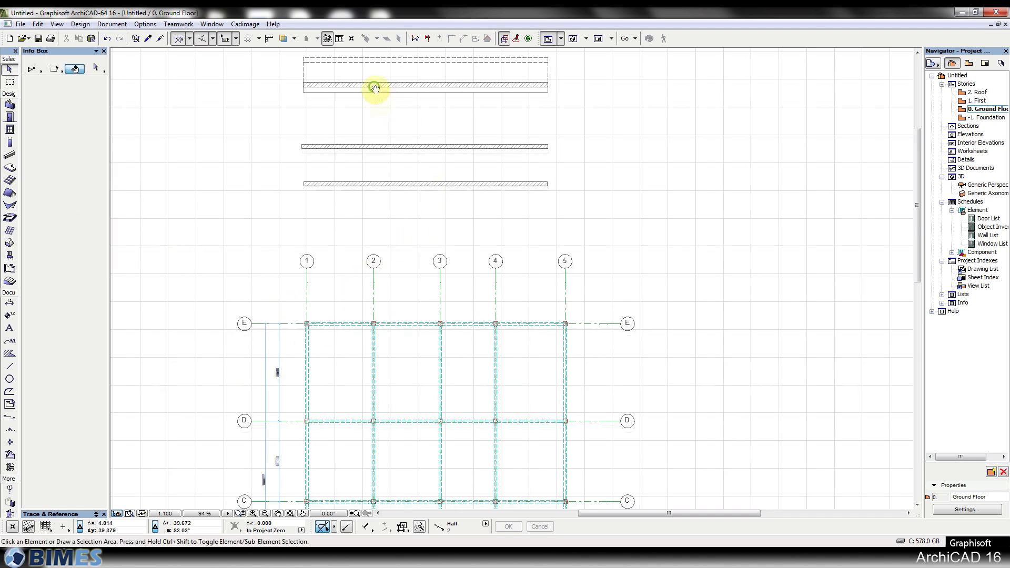
Step: Switch from the ground floor plan to the First story
middle_drag(383, 70, 424, 180)
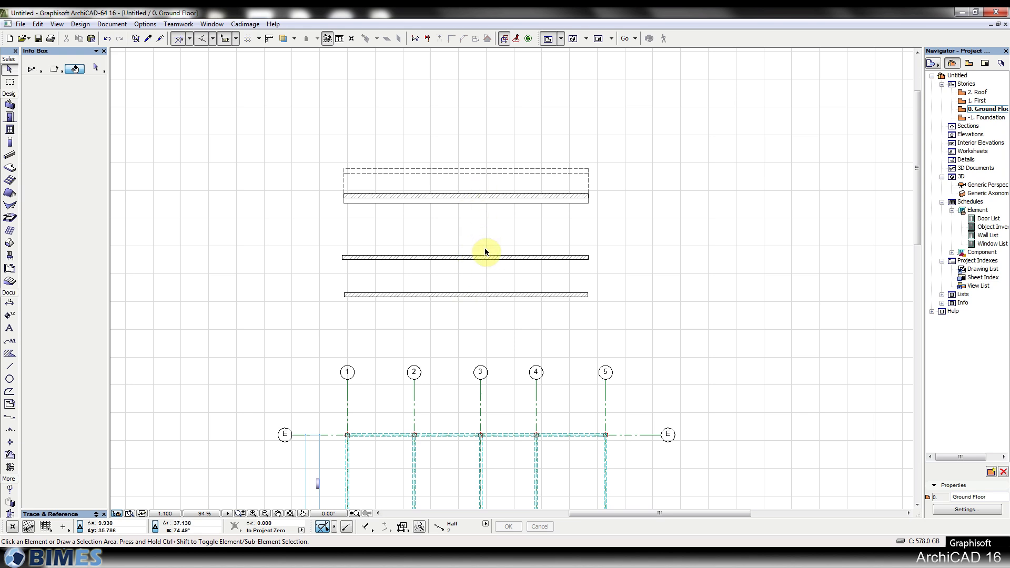
key(ctrl+Up)
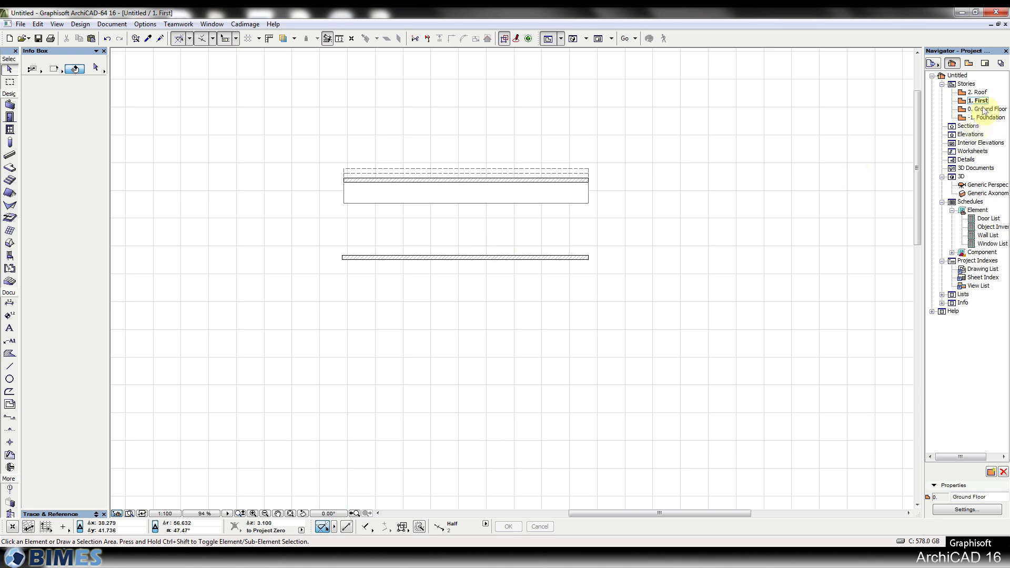
middle_drag(450, 289, 472, 193)
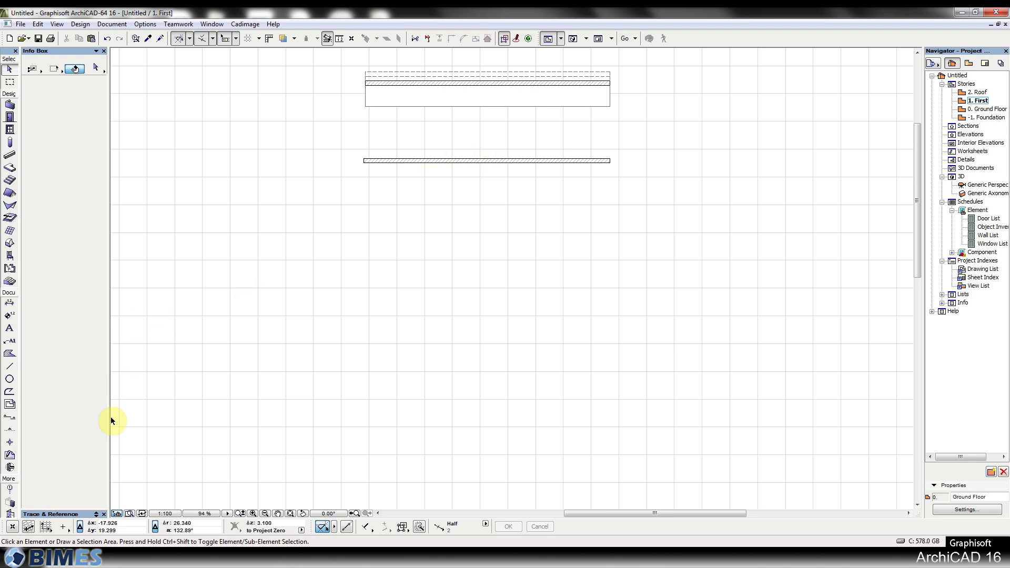
Step: Expand the Trace & Reference palette and check where it is listed among the available palettes
click(97, 514)
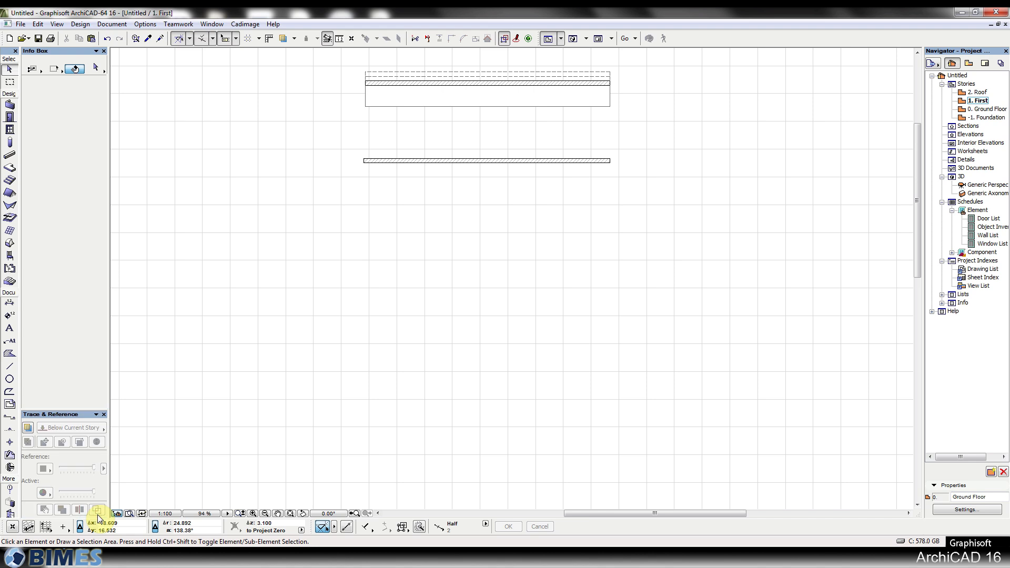
click(218, 25)
mouse_move(302, 104)
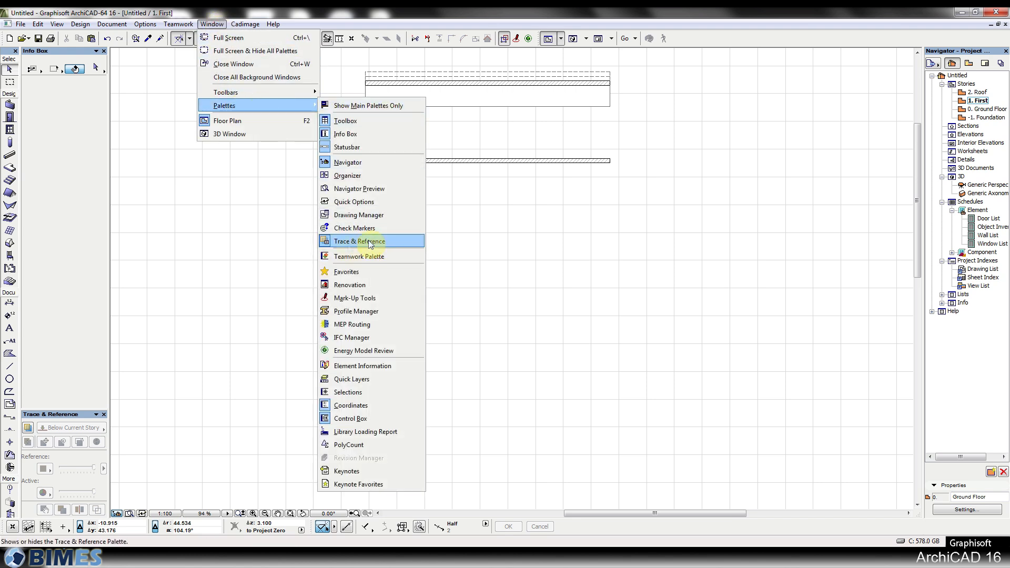
click(175, 316)
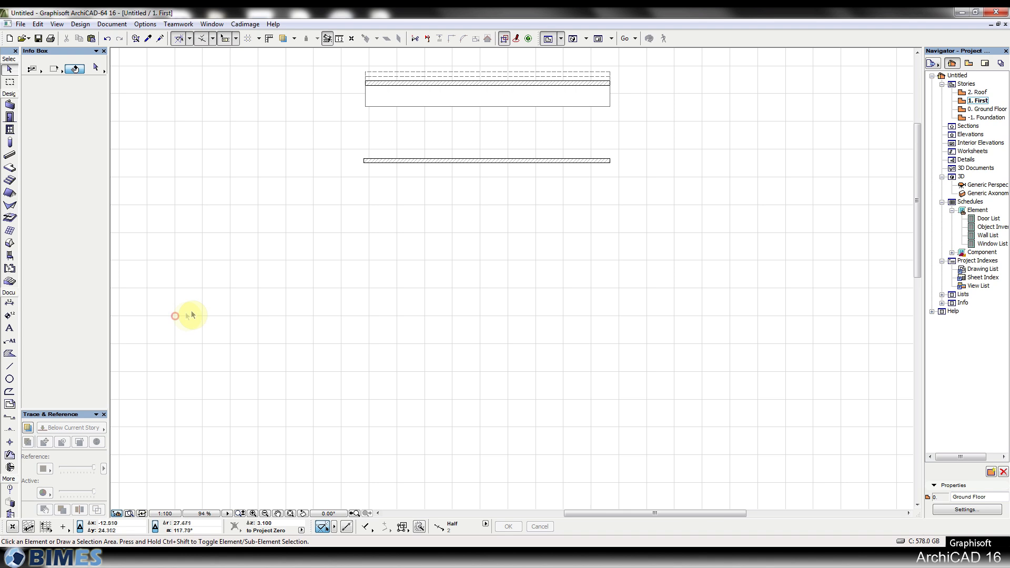
Step: Turn on Trace to display the story below as a reference under the First story, and view its column grid
click(287, 40)
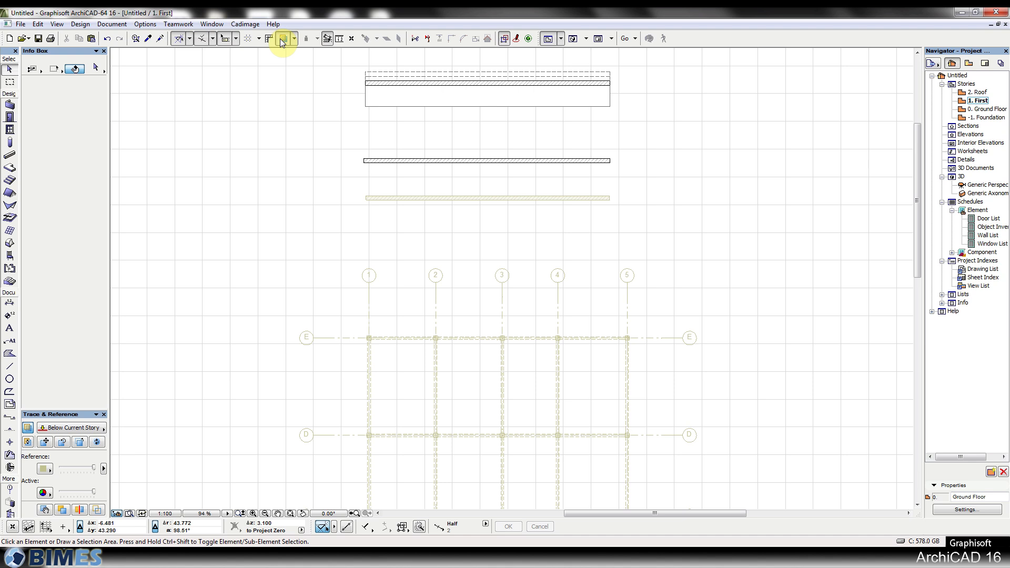
middle_drag(440, 368, 399, 180)
scroll(367, 260, down, 2)
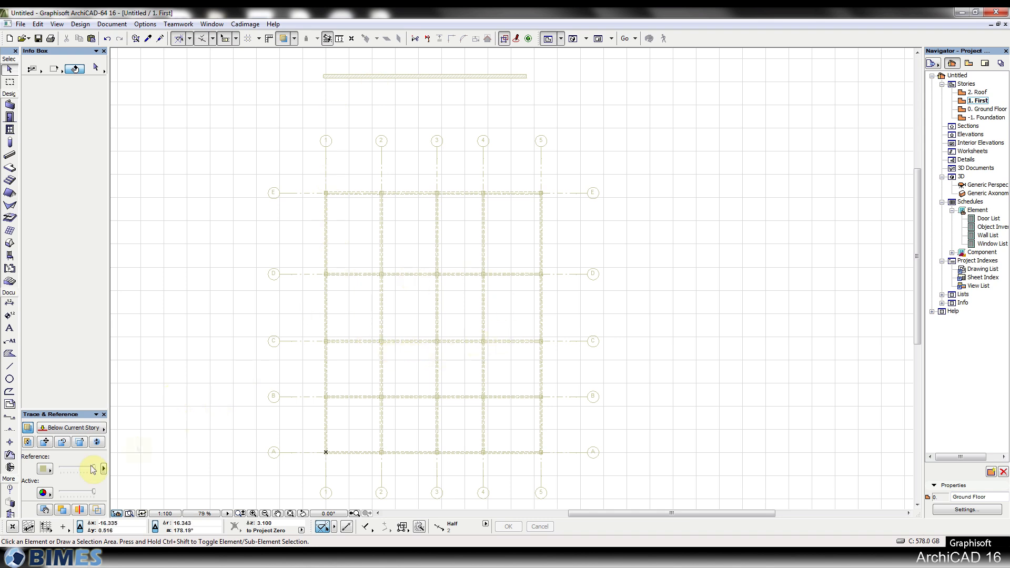
Step: Change the trace reference's colour to uniform red (R:255 G:0 B:0)
click(45, 468)
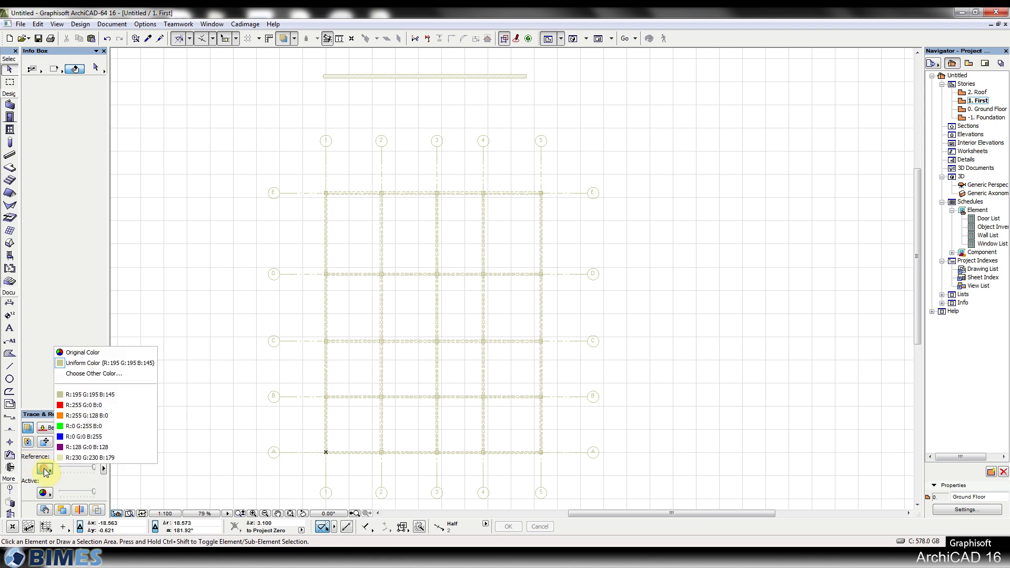
click(89, 406)
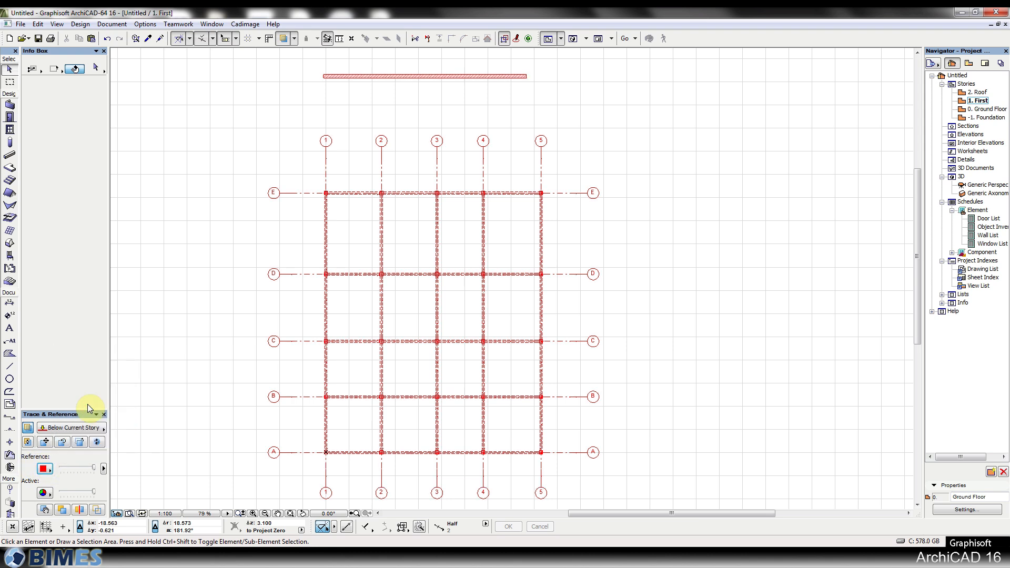
middle_drag(471, 162, 462, 270)
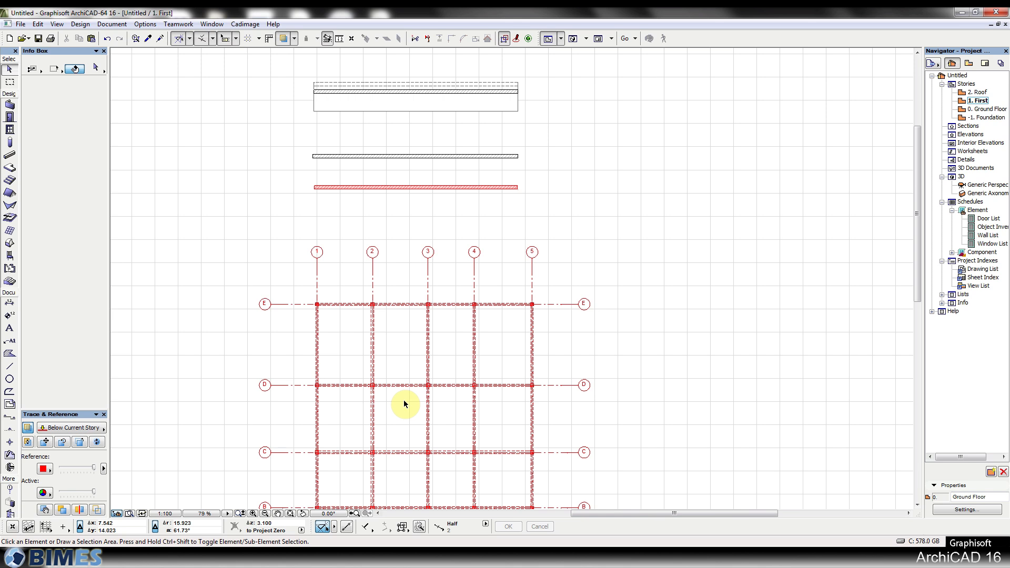
Step: Examine which stories and views are offered as the trace reference
click(294, 39)
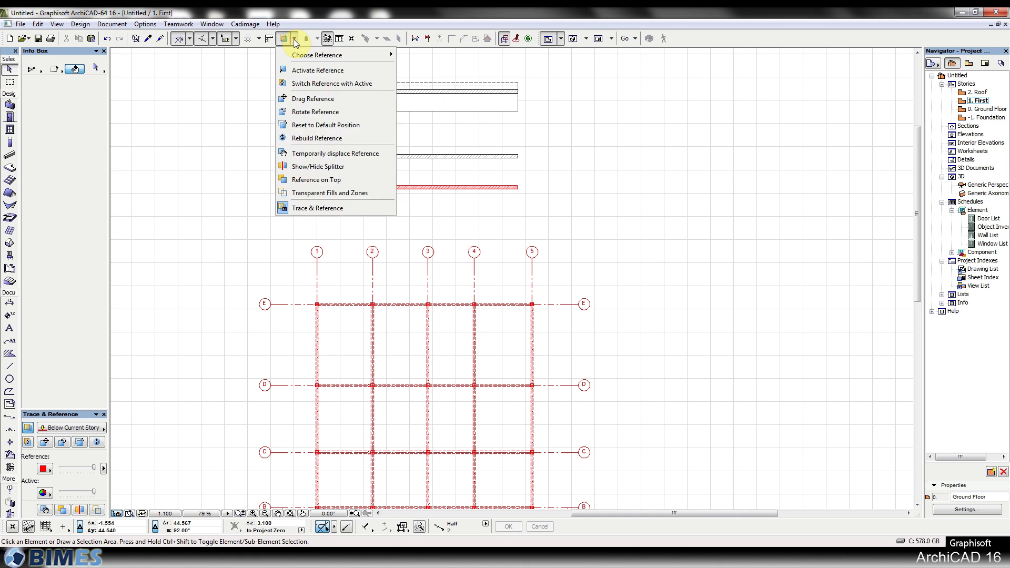
mouse_move(301, 55)
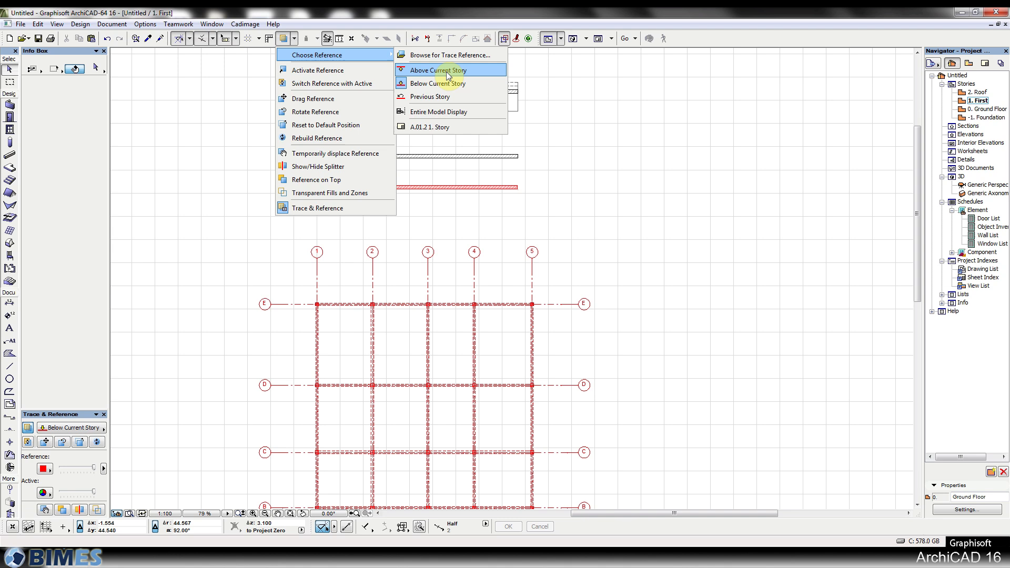
click(745, 151)
Step: Switch to the 2. Roof story and draw a straight diagonal wall beside the traced elements
double_click(973, 92)
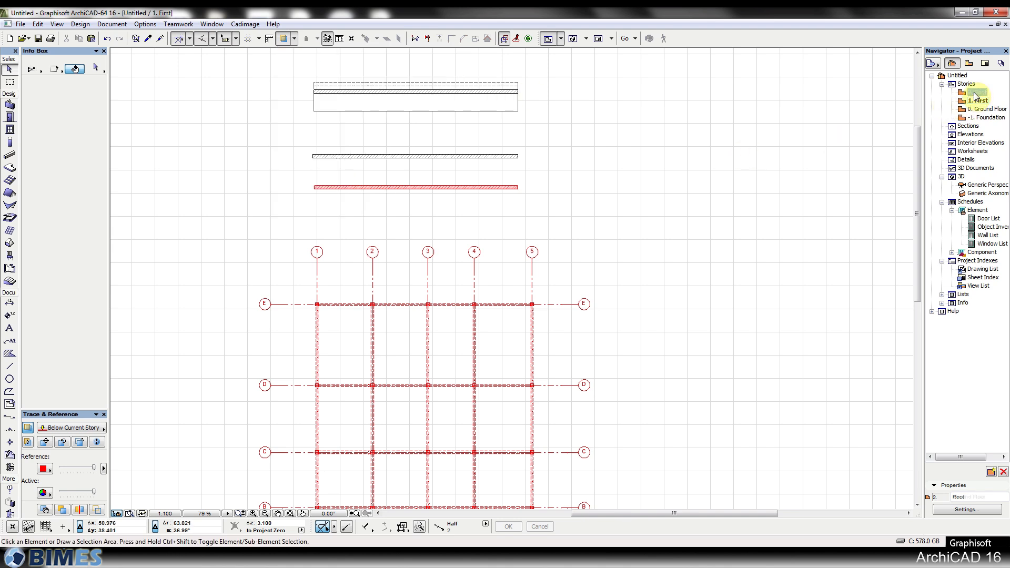
click(9, 104)
click(653, 129)
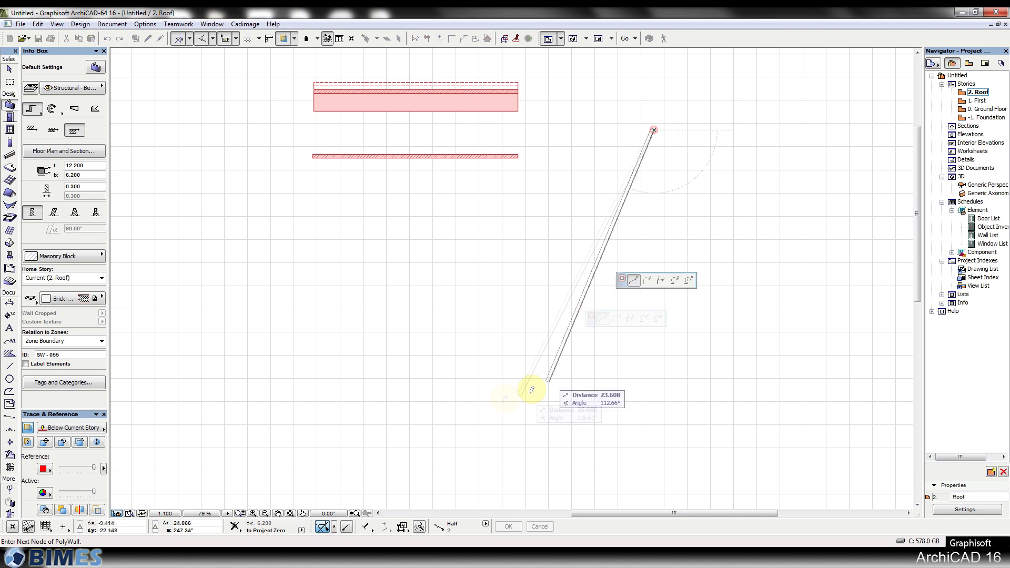
click(502, 402)
Step: Return to the First story and choose Above Current Story as the trace reference
double_click(978, 100)
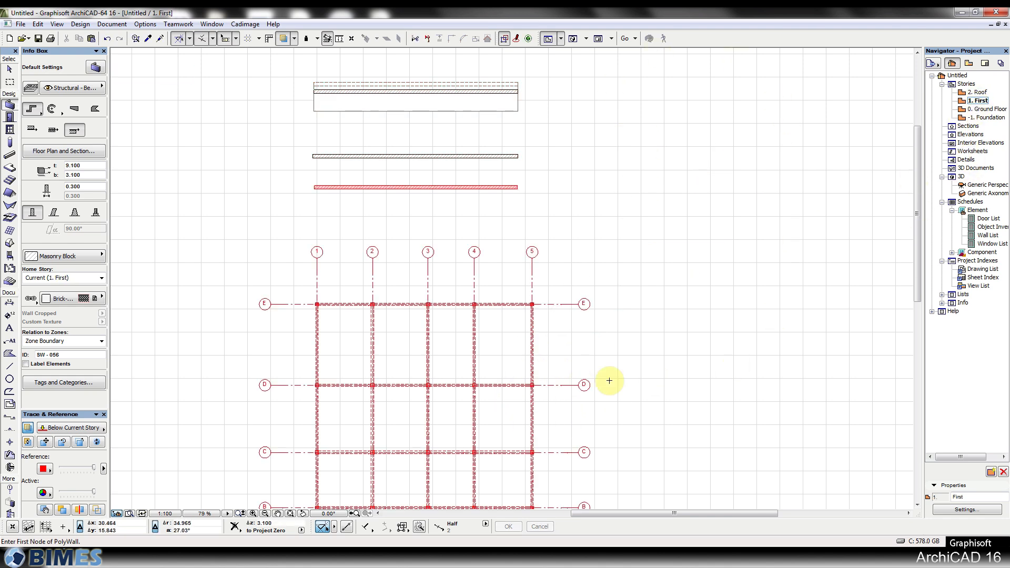
click(293, 41)
mouse_move(337, 55)
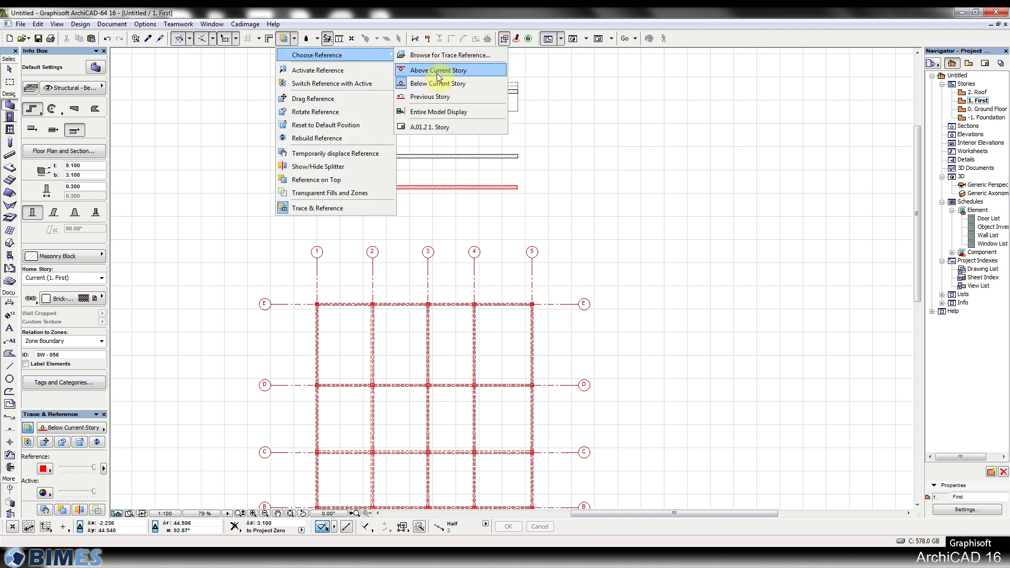
click(481, 73)
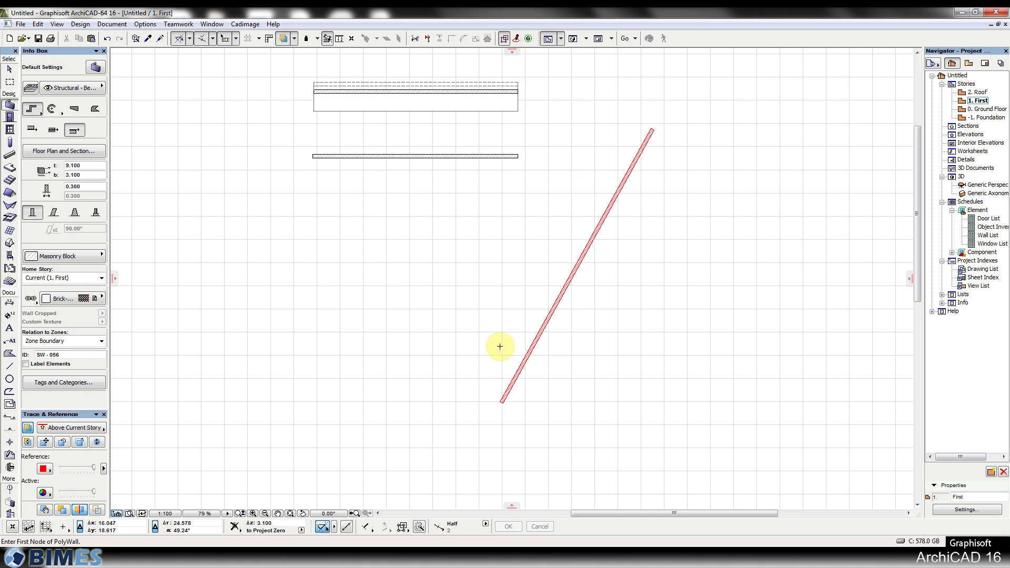
mouse_move(93, 468)
mouse_down()
mouse_move(74, 470)
mouse_move(96, 467)
mouse_move(90, 491)
mouse_move(64, 491)
mouse_move(97, 490)
mouse_up()
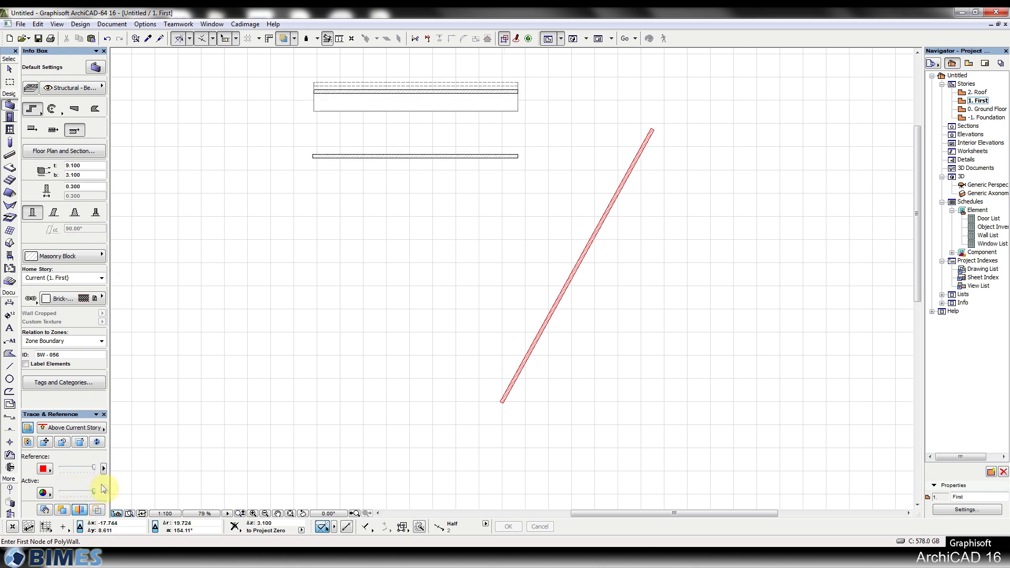
Step: Visit the Ground Floor, return to the First story and set its trace reference to Below Current Story
double_click(988, 110)
double_click(980, 101)
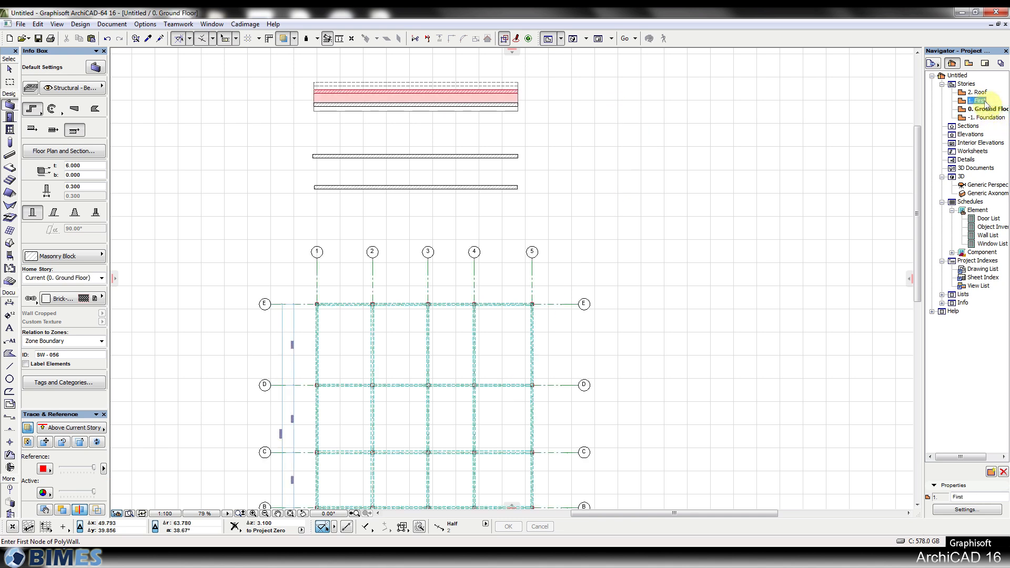
click(295, 39)
mouse_move(321, 55)
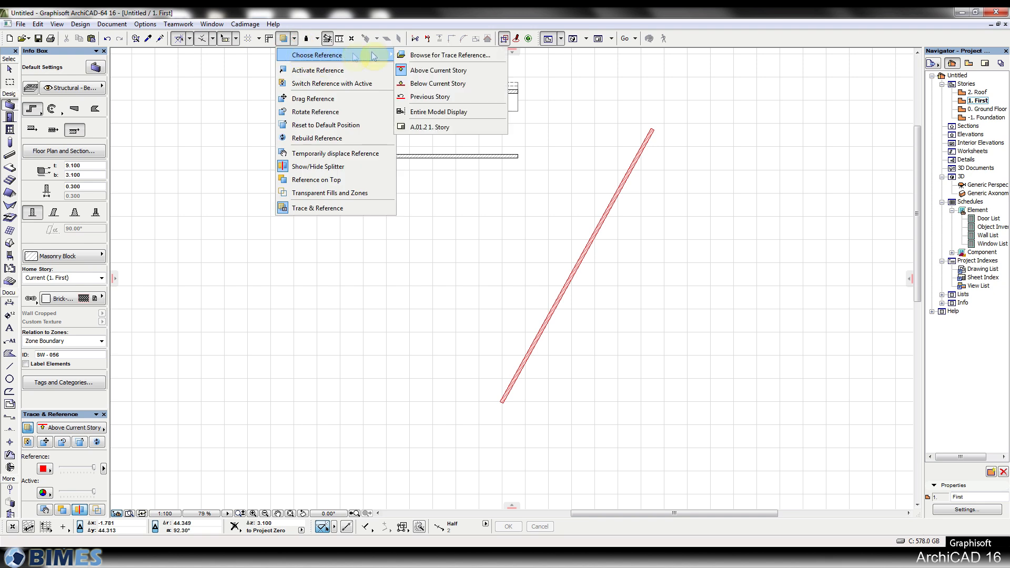
click(456, 83)
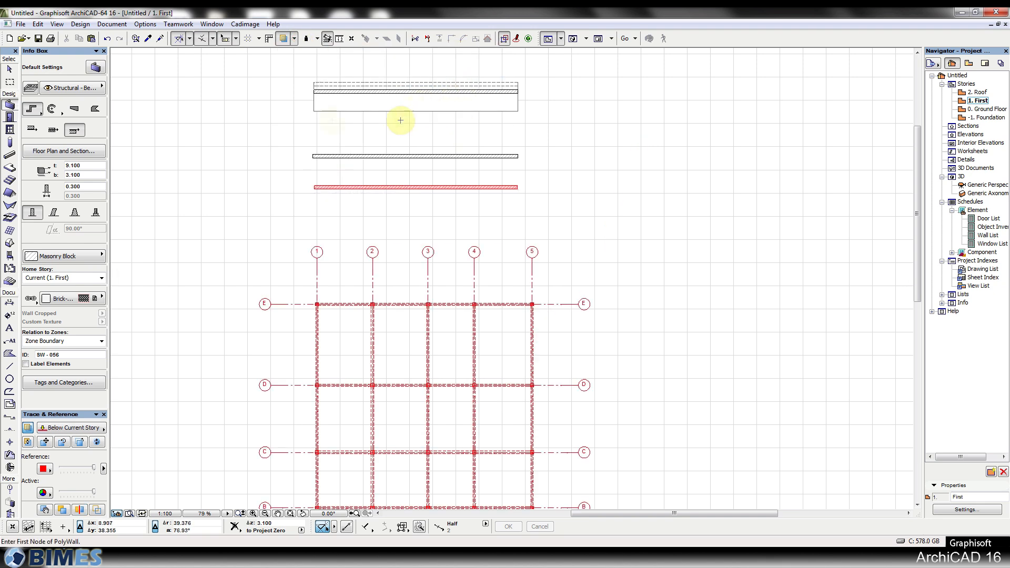
Step: Show the trace splitter and sweep it sideways and downward across the plan to compare the First story with its reference
click(83, 513)
mouse_move(119, 280)
mouse_down()
mouse_move(379, 255)
mouse_move(419, 192)
mouse_move(453, 241)
mouse_move(494, 174)
mouse_move(510, 236)
mouse_move(493, 232)
mouse_move(469, 180)
mouse_move(434, 178)
mouse_move(364, 240)
mouse_move(374, 210)
mouse_up()
mouse_move(510, 51)
mouse_down()
mouse_move(529, 264)
mouse_move(528, 421)
mouse_up()
mouse_move(113, 277)
mouse_down()
mouse_move(495, 279)
mouse_move(458, 279)
mouse_up()
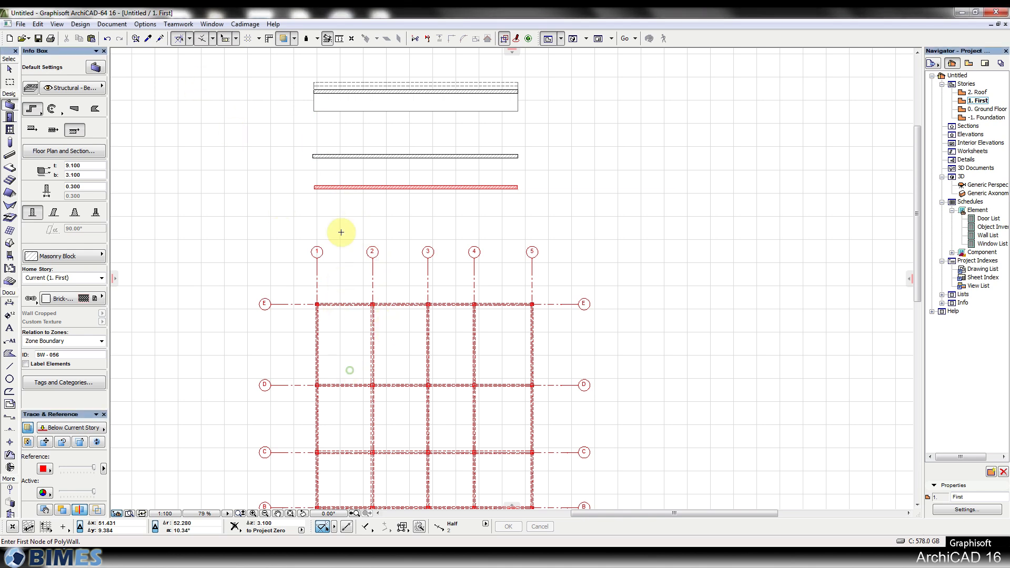
Step: Set up Edit Elements by Stories to copy from 0. Ground Floor to 1. First
scroll(305, 308, up, 2)
scroll(306, 311, up, 1)
middle_drag(354, 343, 347, 206)
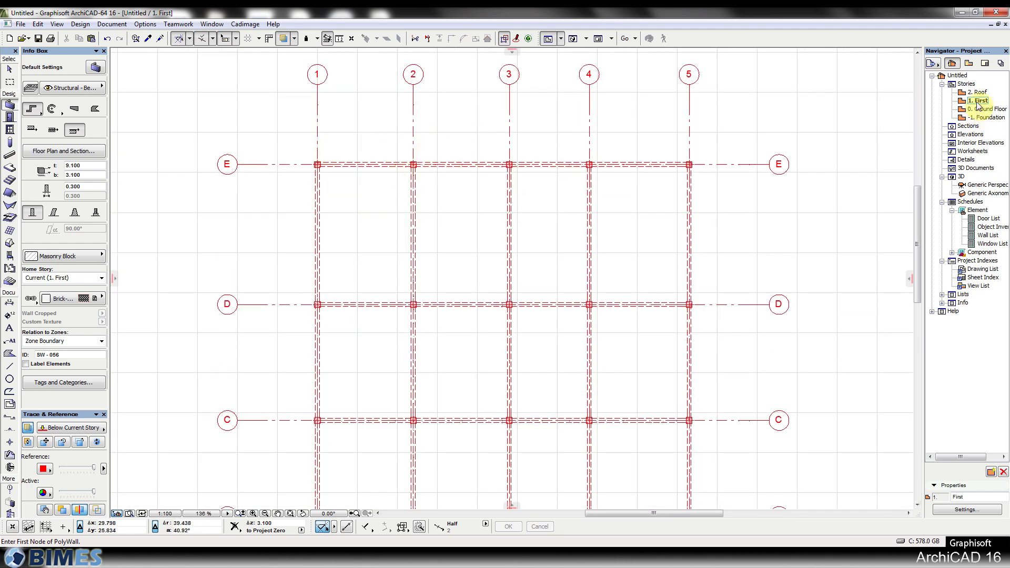
click(39, 24)
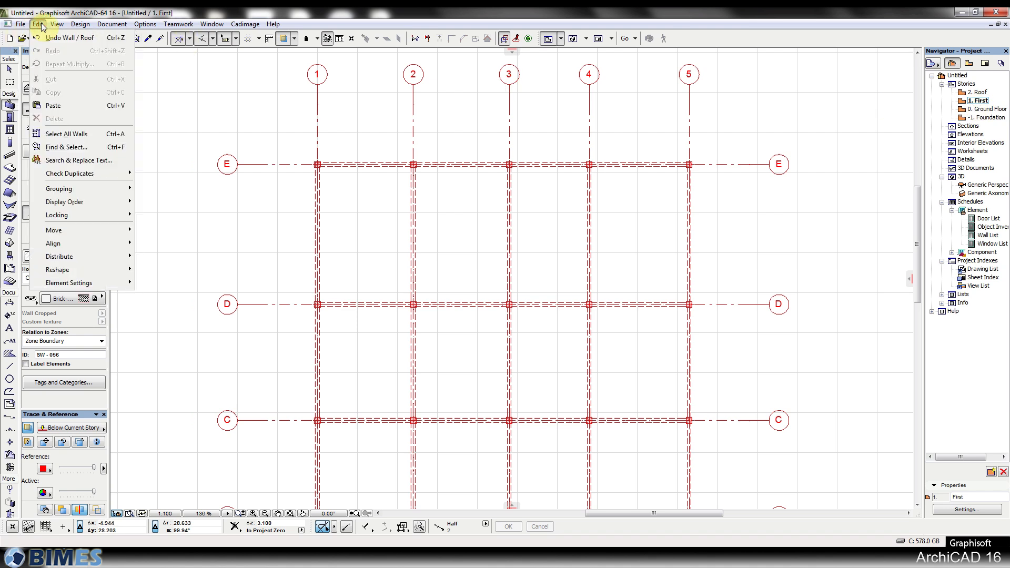
mouse_move(74, 231)
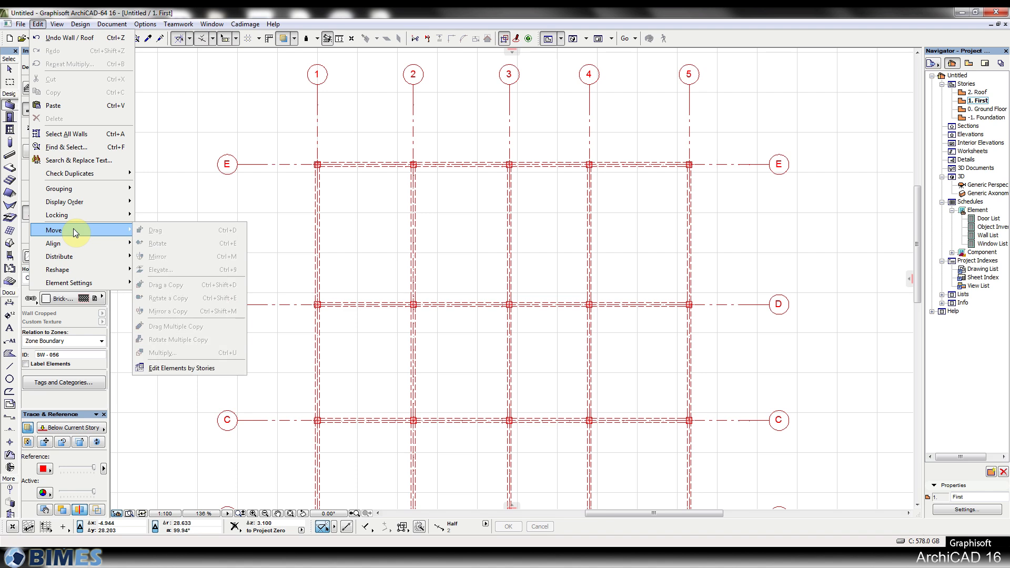
click(200, 370)
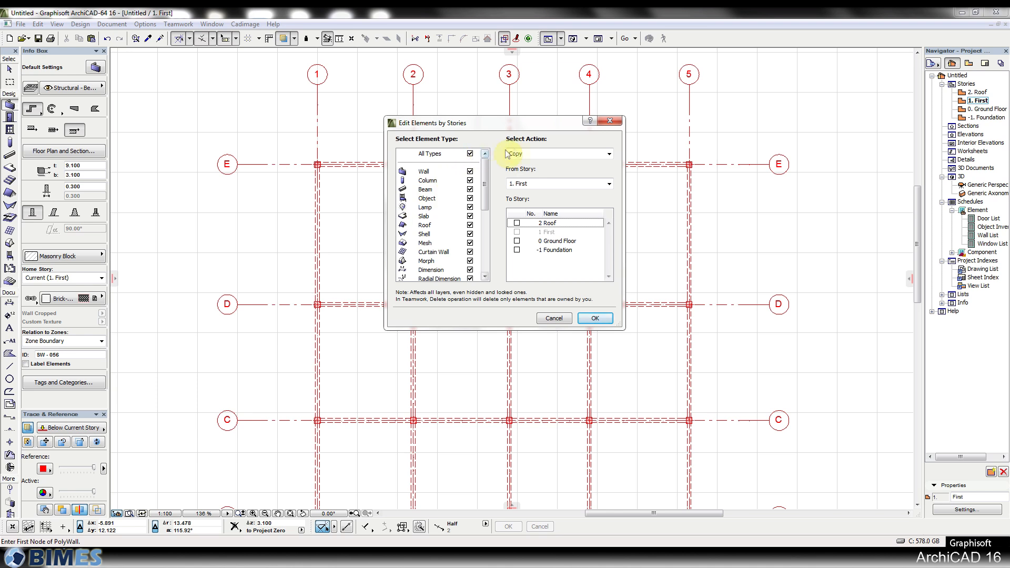
click(526, 154)
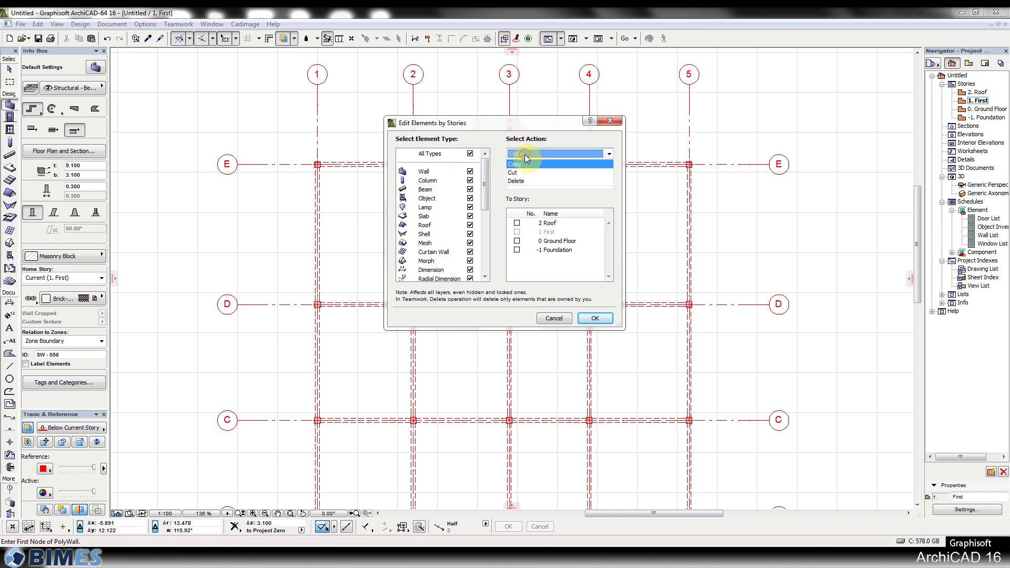
click(525, 165)
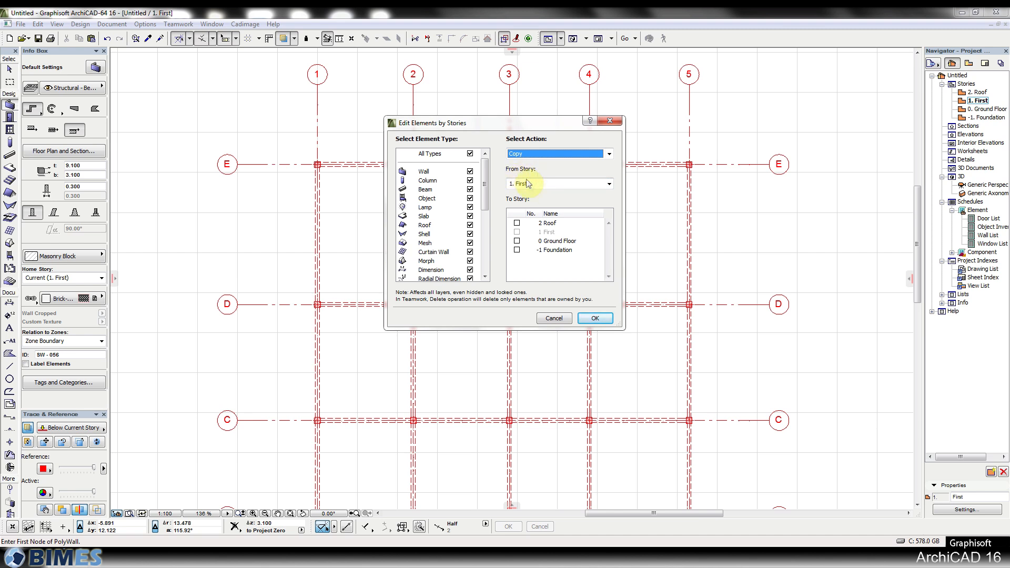
click(531, 184)
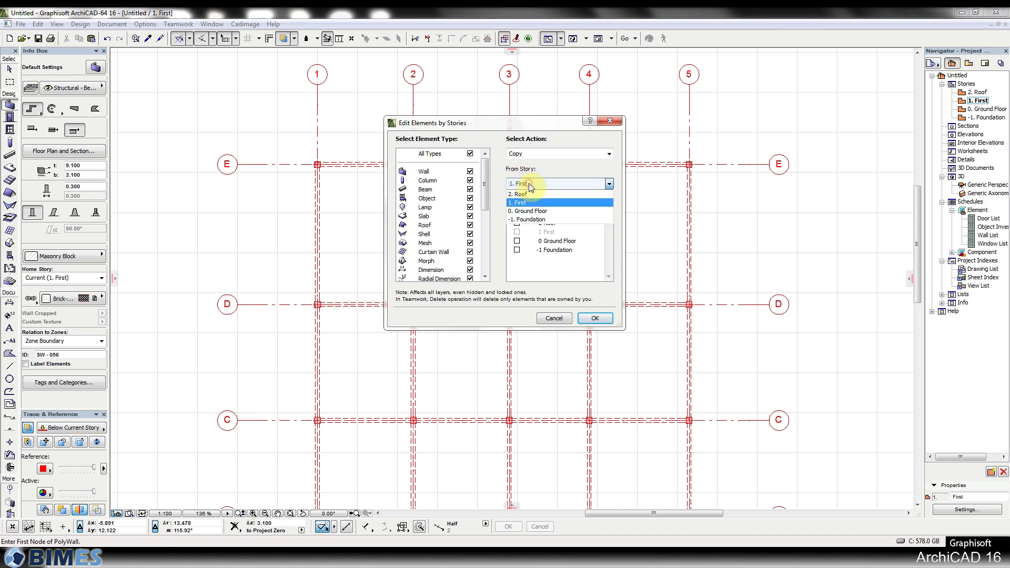
click(534, 211)
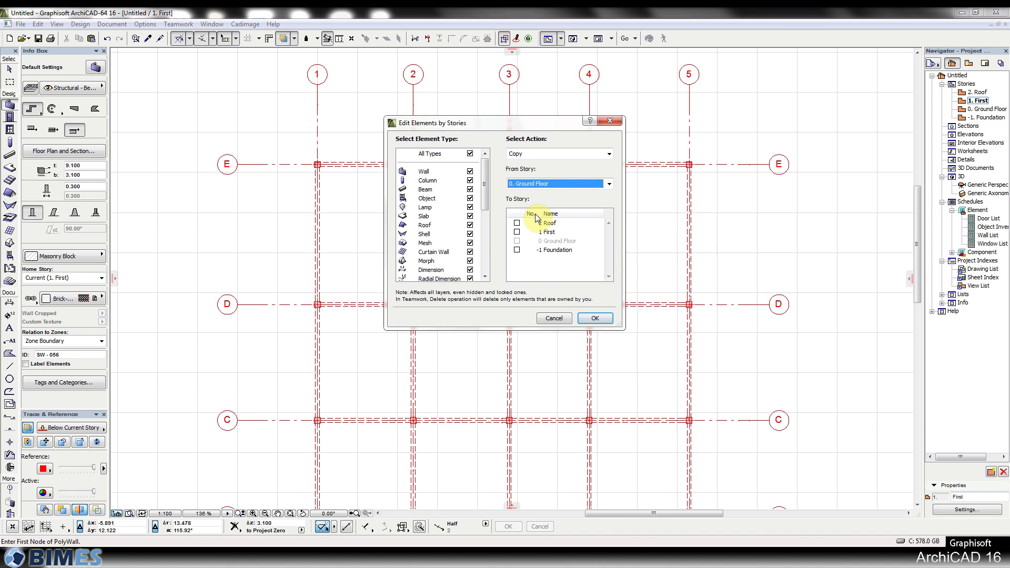
click(517, 233)
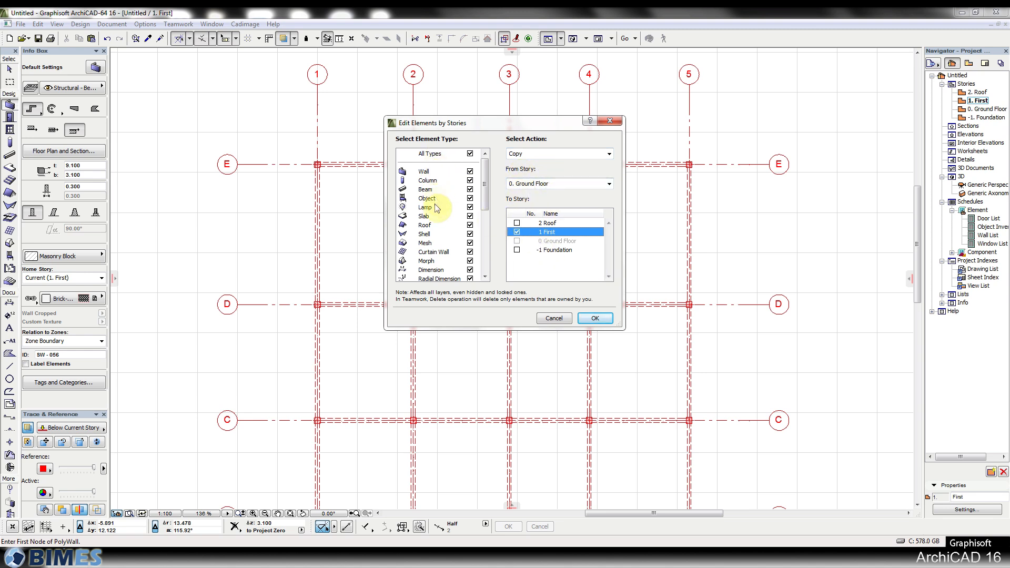
Step: Limit the element types to Column only and run the copy between stories
scroll(491, 231, down, 4)
scroll(492, 244, down, 2)
scroll(491, 214, up, 6)
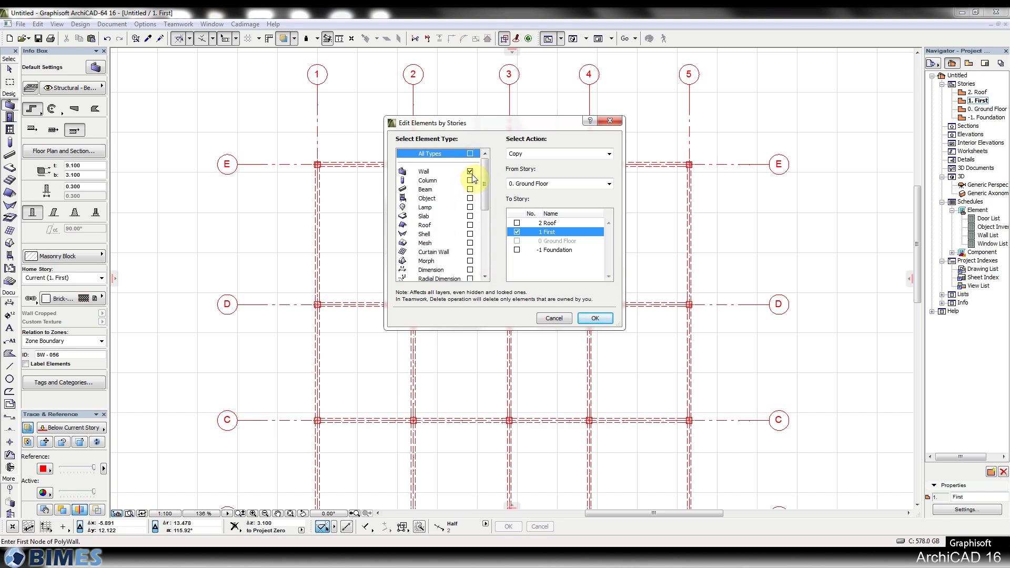
click(470, 180)
click(469, 171)
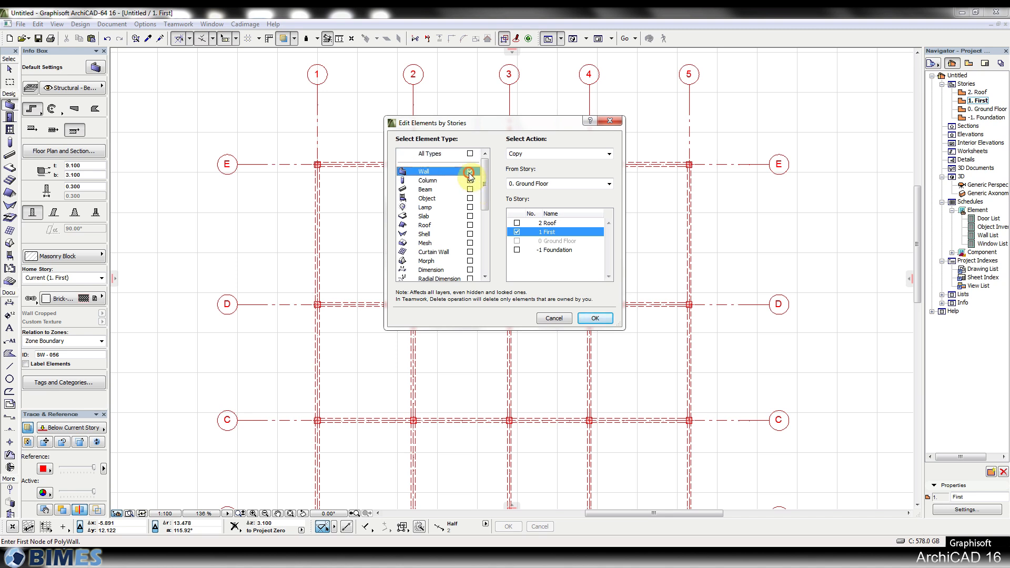
click(428, 181)
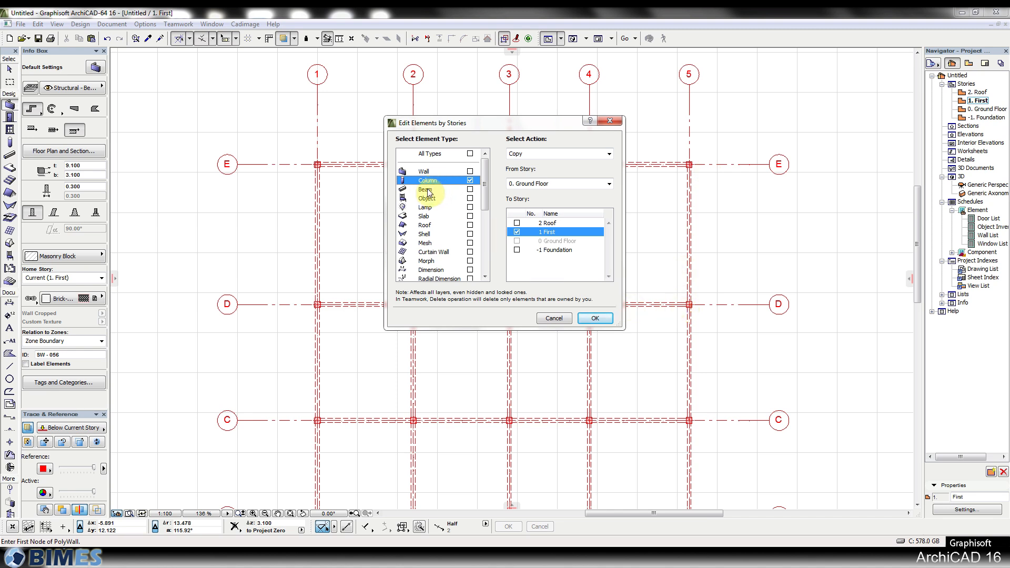
click(595, 318)
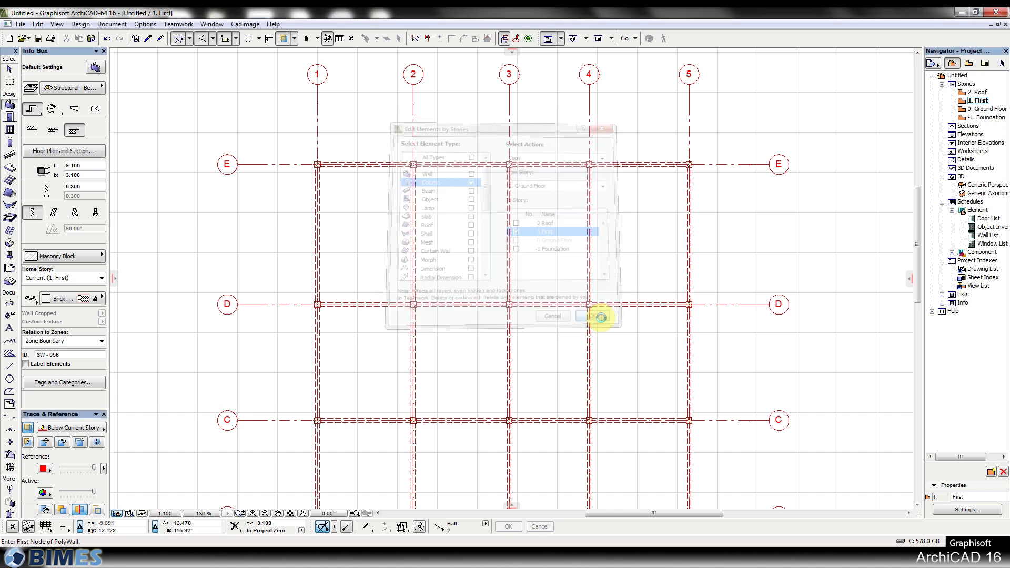
Step: Hide the trace reference to check the columns on the First story, and turn it back on
click(283, 39)
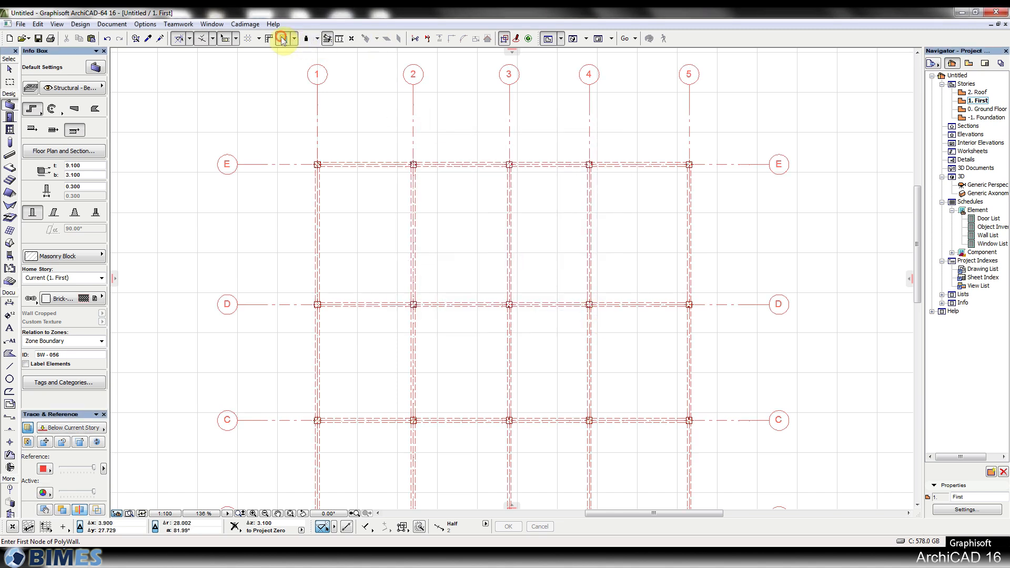
mouse_move(487, 400)
middle_down()
mouse_move(473, 255)
mouse_move(495, 394)
mouse_move(492, 379)
middle_up()
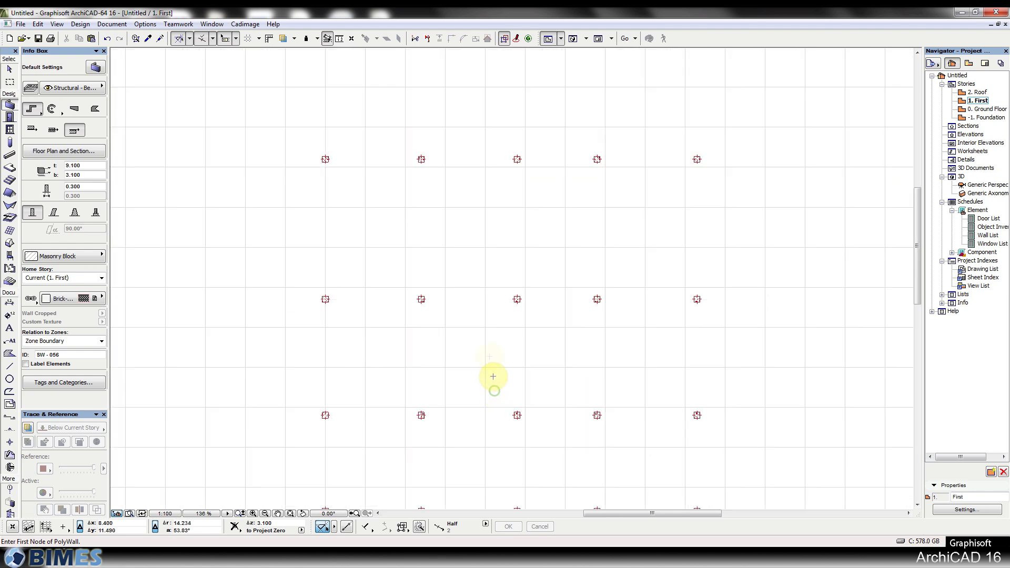
click(283, 38)
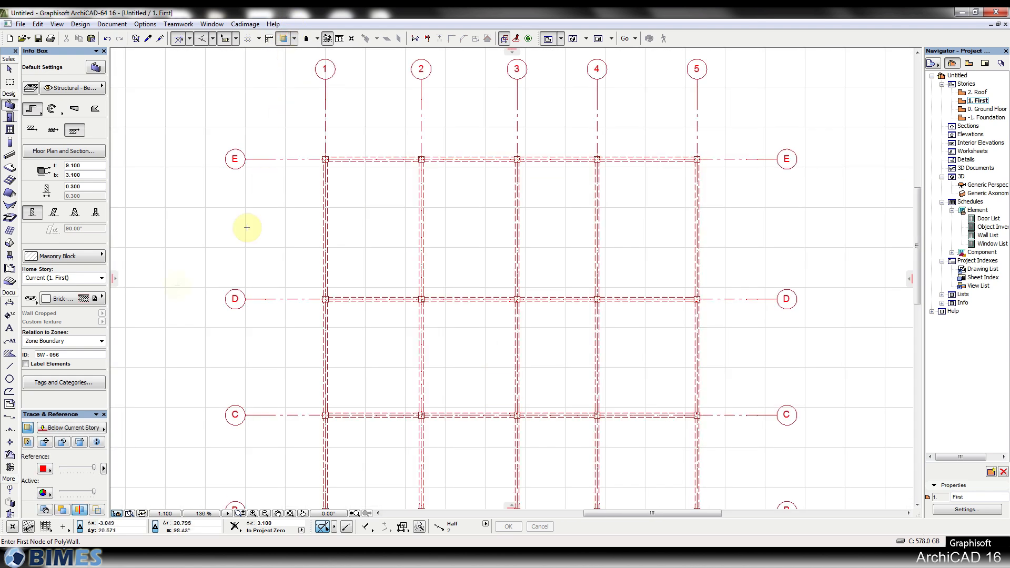
Step: Set the trace reference's colour to blue (R:0 G:0 B:255) and fade its intensity around the copied columns
click(43, 468)
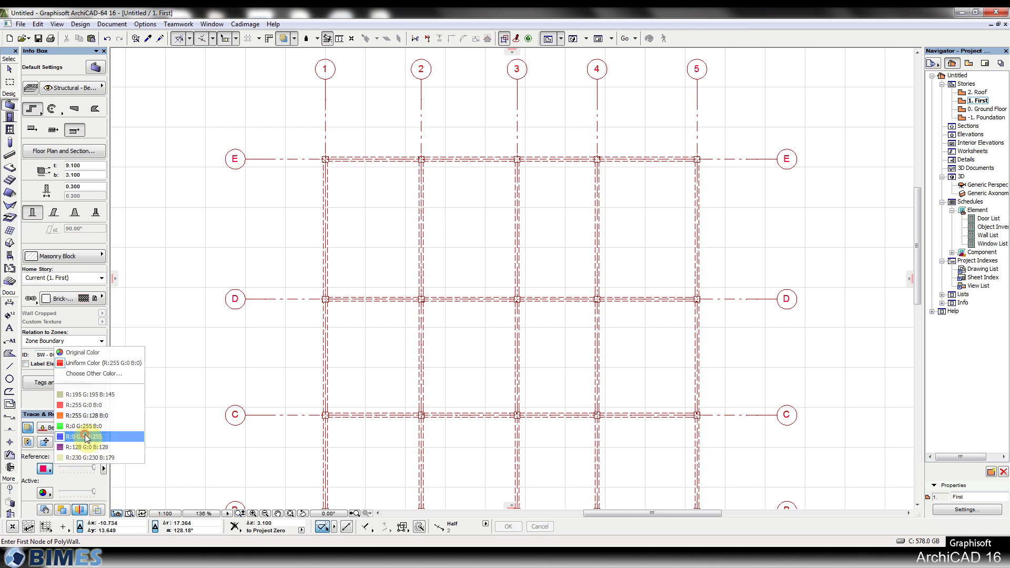
click(79, 437)
scroll(339, 138, up, 5)
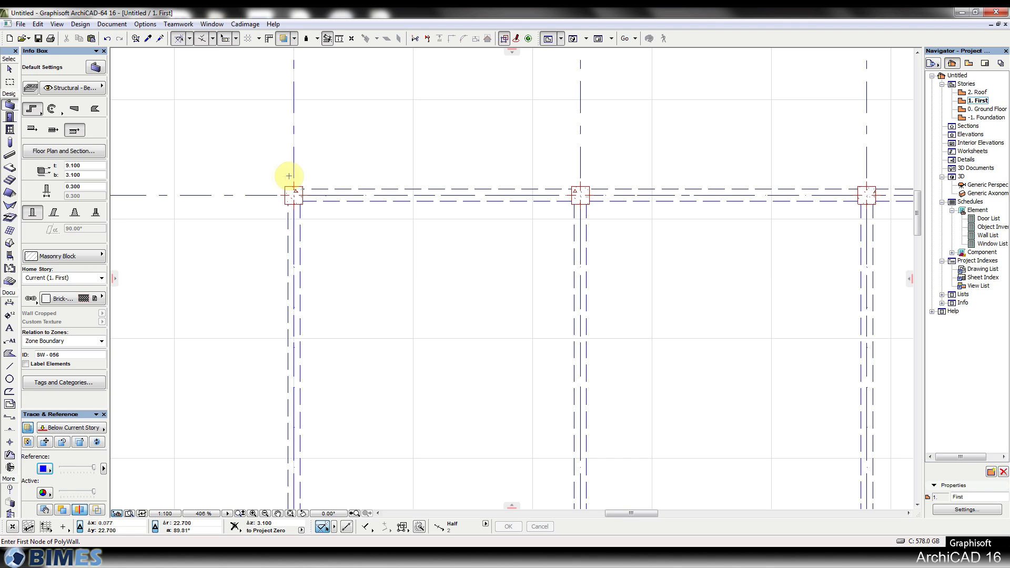
drag(93, 470, 67, 469)
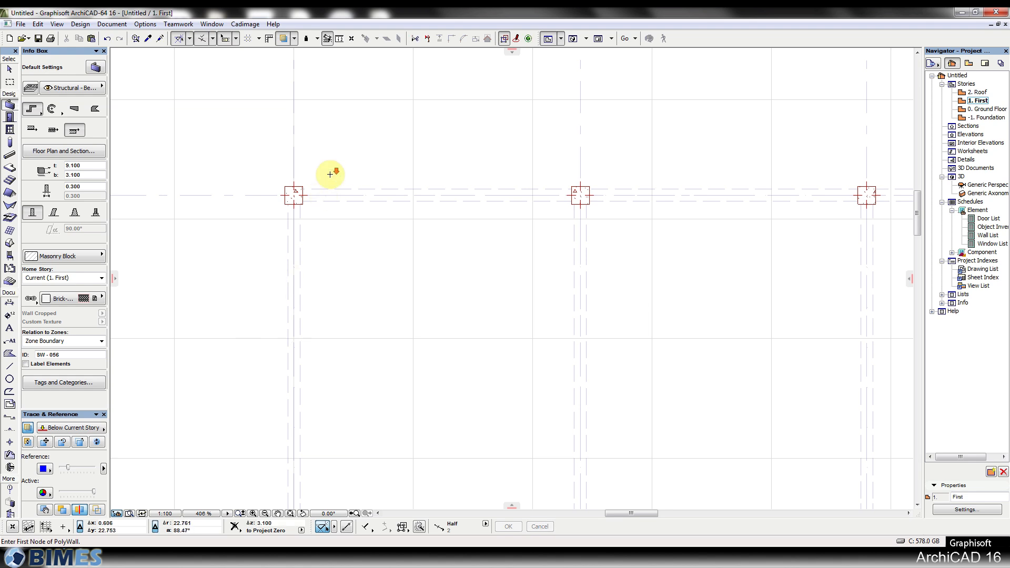
scroll(332, 172, down, 2)
middle_drag(514, 263, 496, 165)
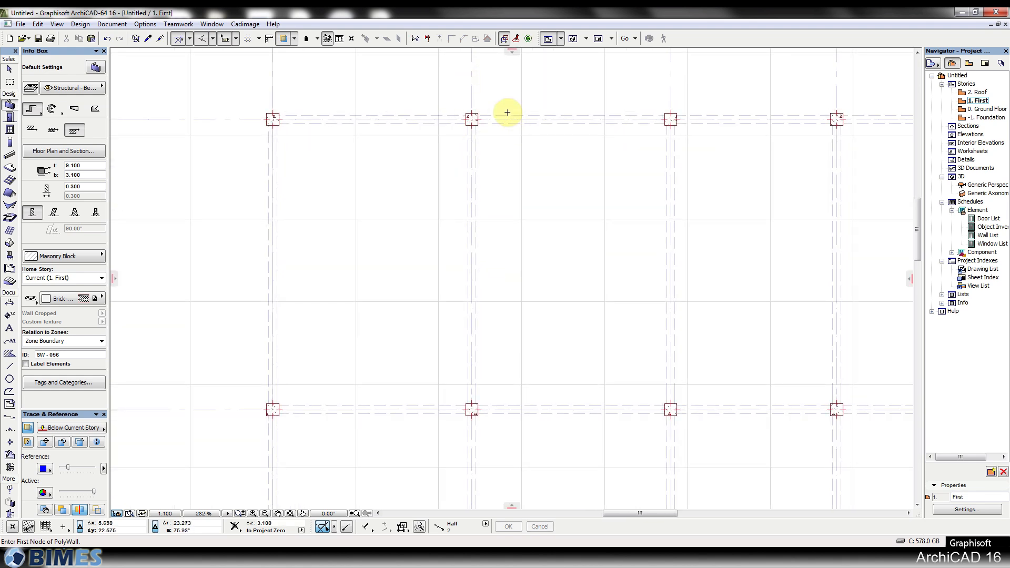
Step: Compare the First story's columns with the traced reference using the splitter along the upper row of columns, and leave the Wall tool
middle_drag(742, 183, 589, 197)
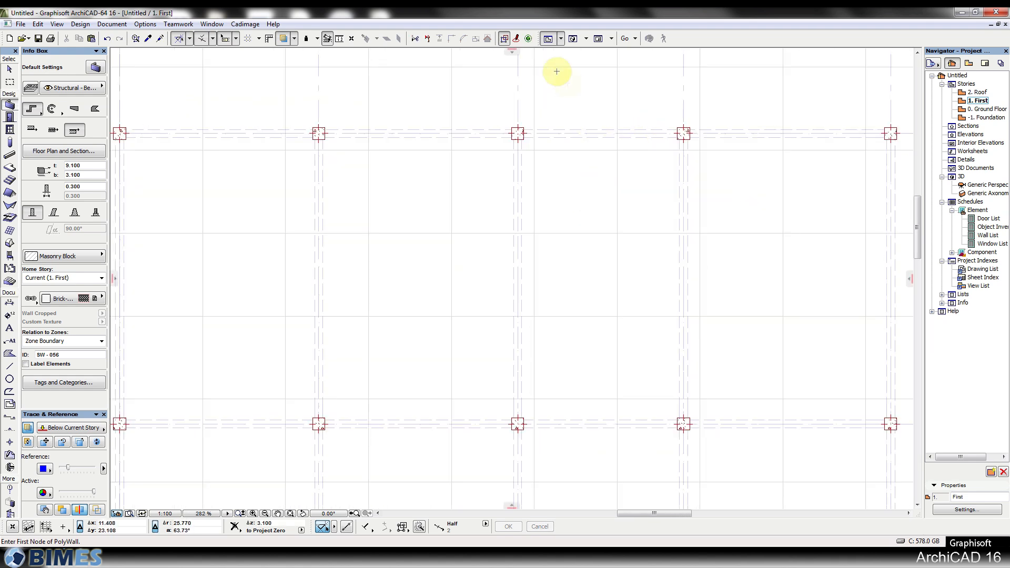
scroll(523, 66, up, 3)
drag(512, 51, 552, 184)
key(Escape)
scroll(554, 184, down, 6)
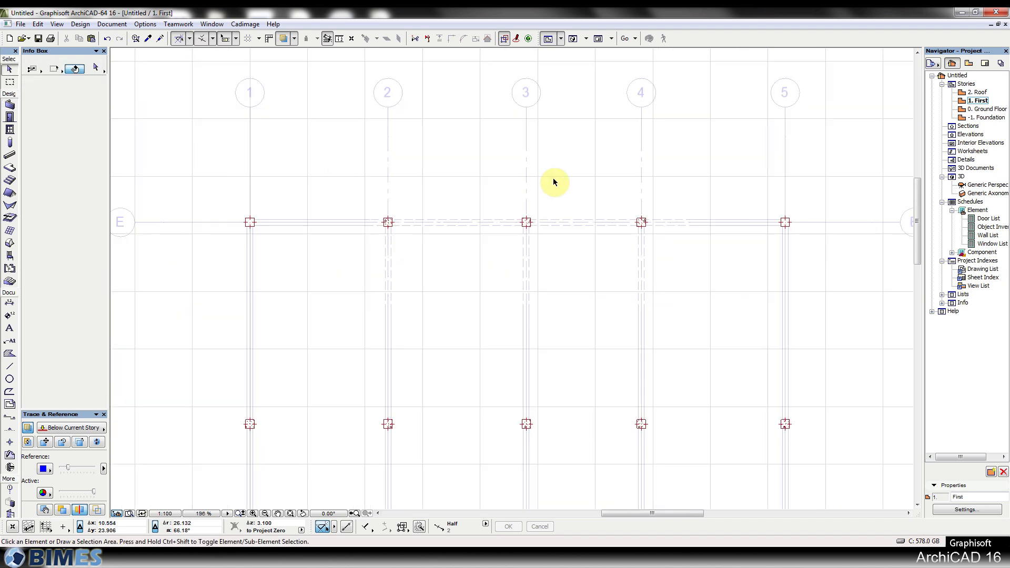
Step: Show the model in 3D and delete the large wall in front of the column-and-beam frame to inspect the copied columns
key(F3)
scroll(582, 272, down, 6)
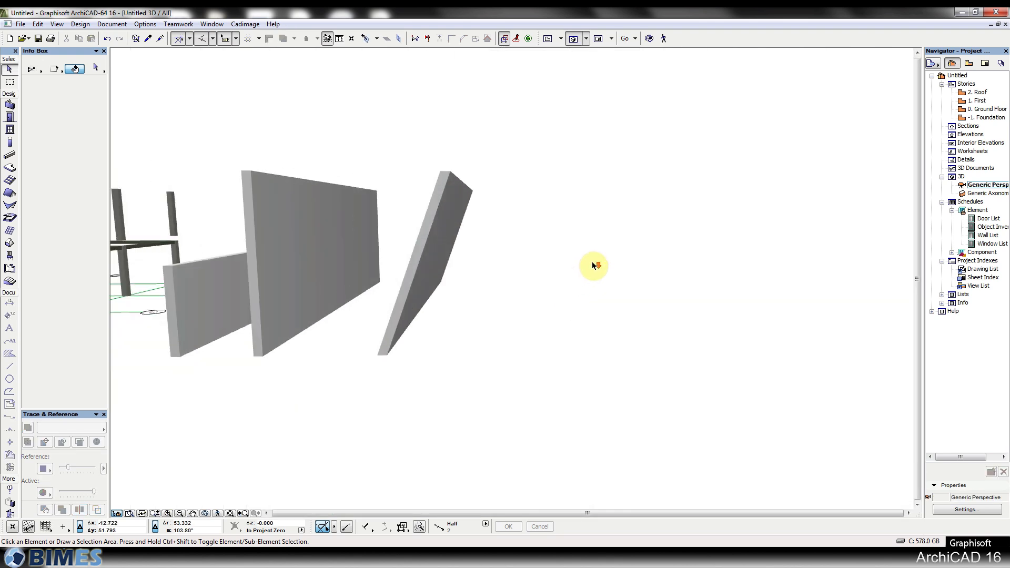
shift+middle_drag(221, 271, 717, 428)
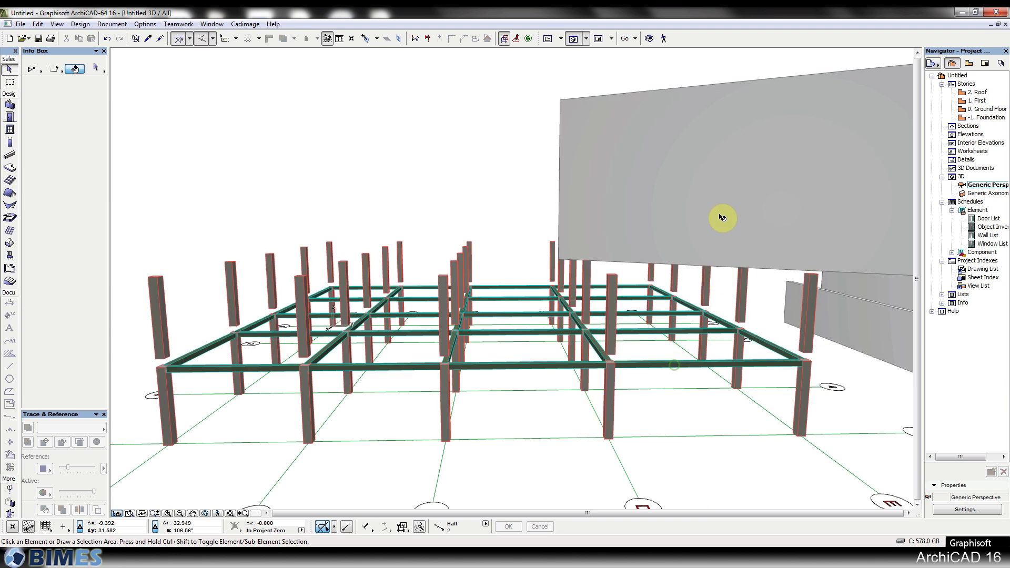
click(718, 214)
key(Delete)
shift+middle_drag(647, 354, 731, 252)
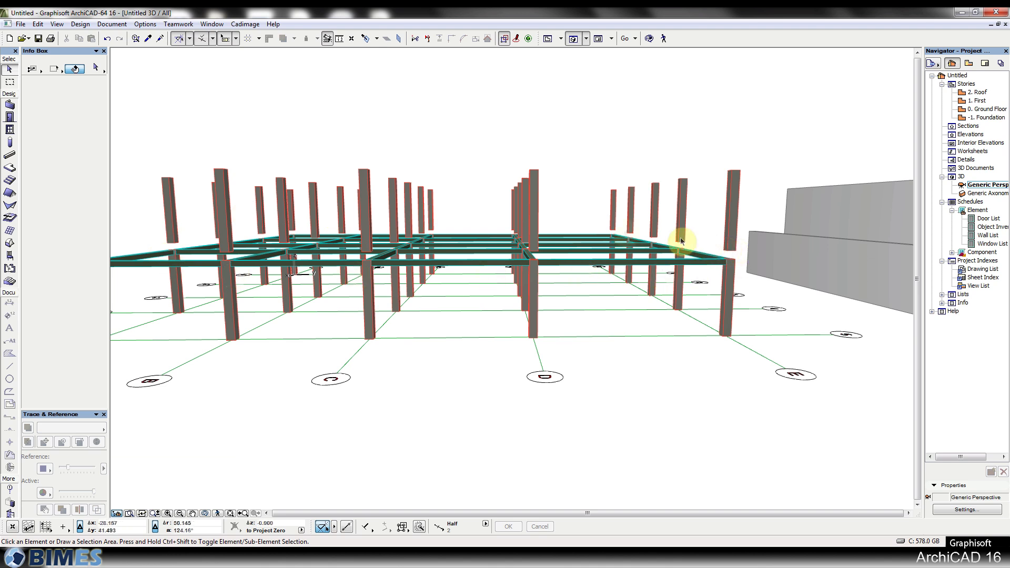
middle_drag(750, 255, 851, 325)
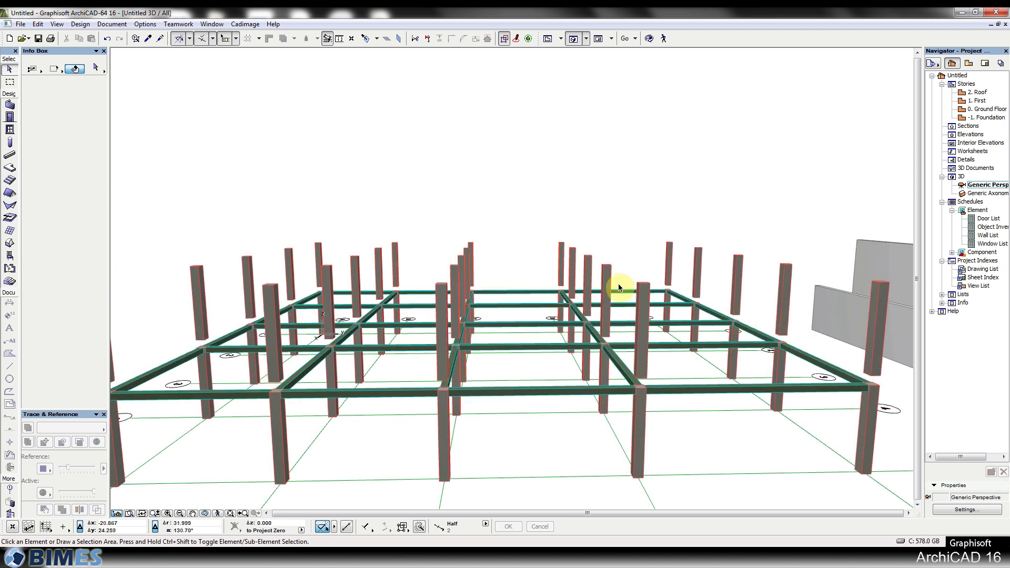
Step: Return to the floor plan and switch from the First story to 0. Ground Floor, showing the full grid and walls
key(F2)
scroll(532, 204, down, 3)
scroll(651, 304, up, 1)
middle_drag(553, 218, 517, 256)
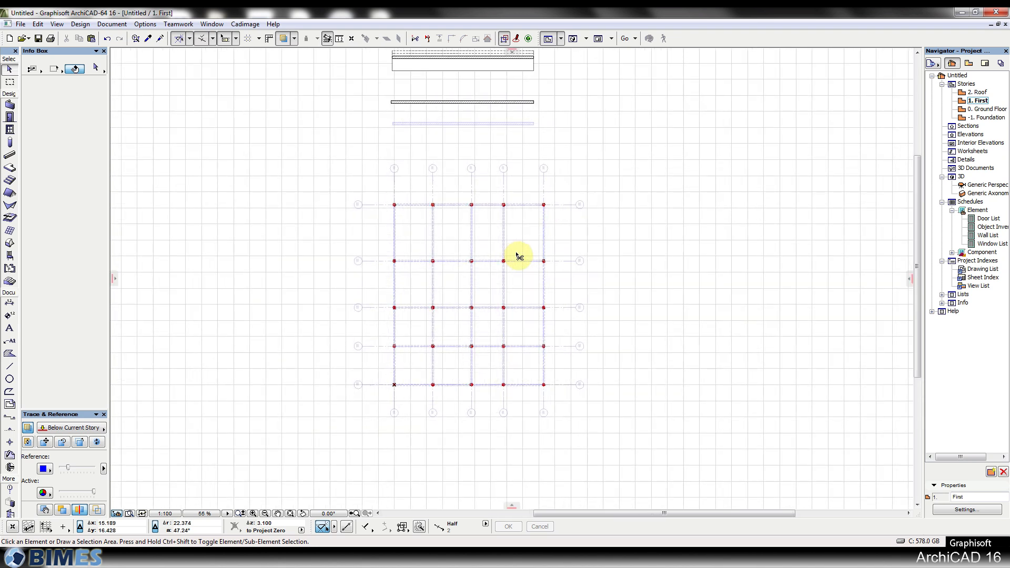
key(ctrl+Down)
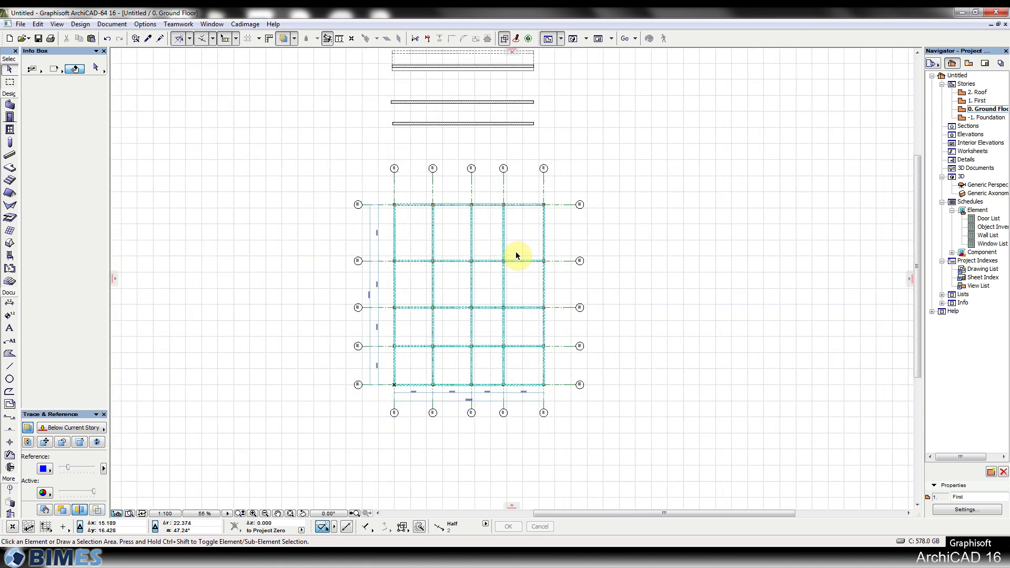
middle_drag(516, 255, 520, 288)
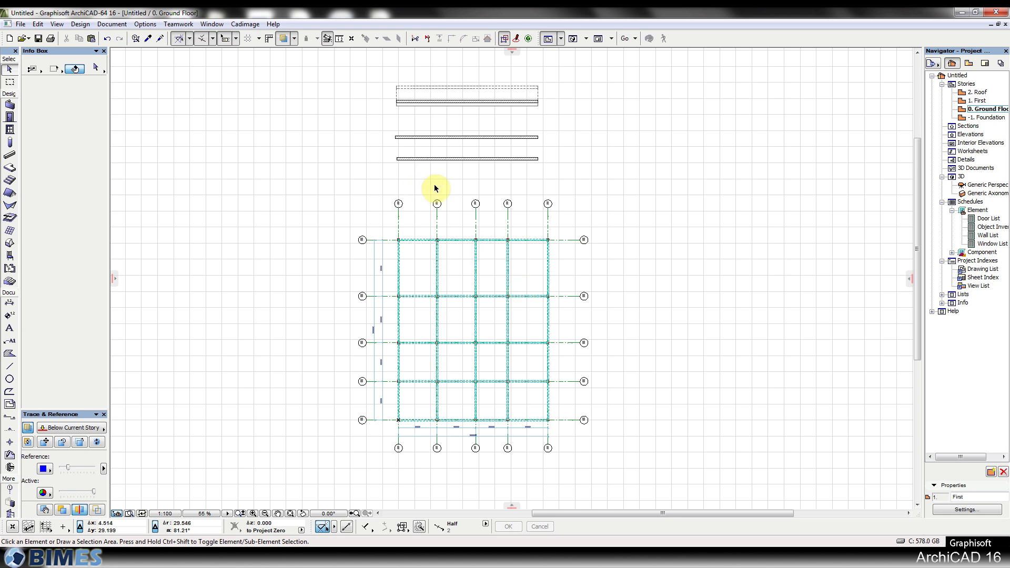
scroll(430, 185, down, 1)
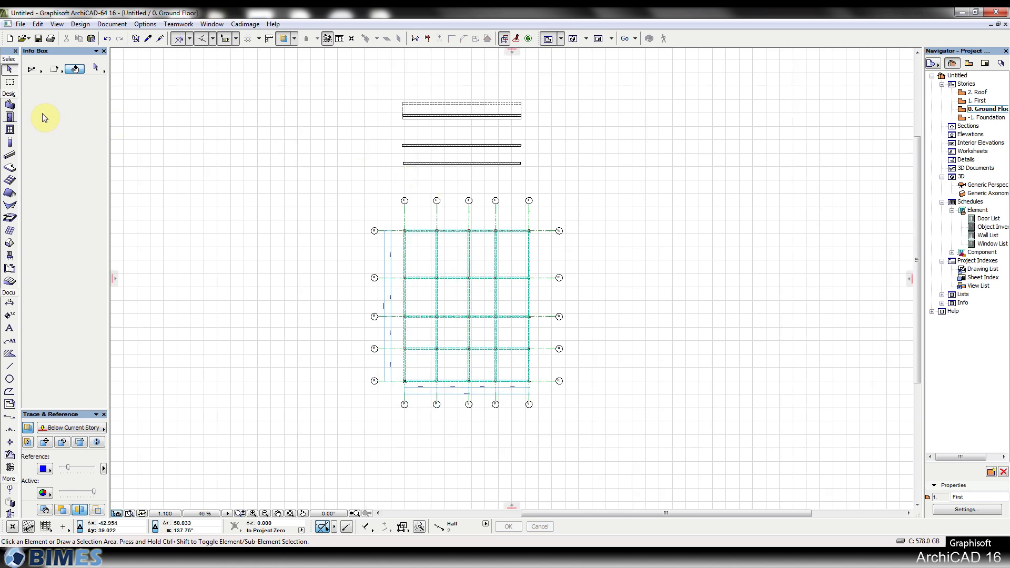